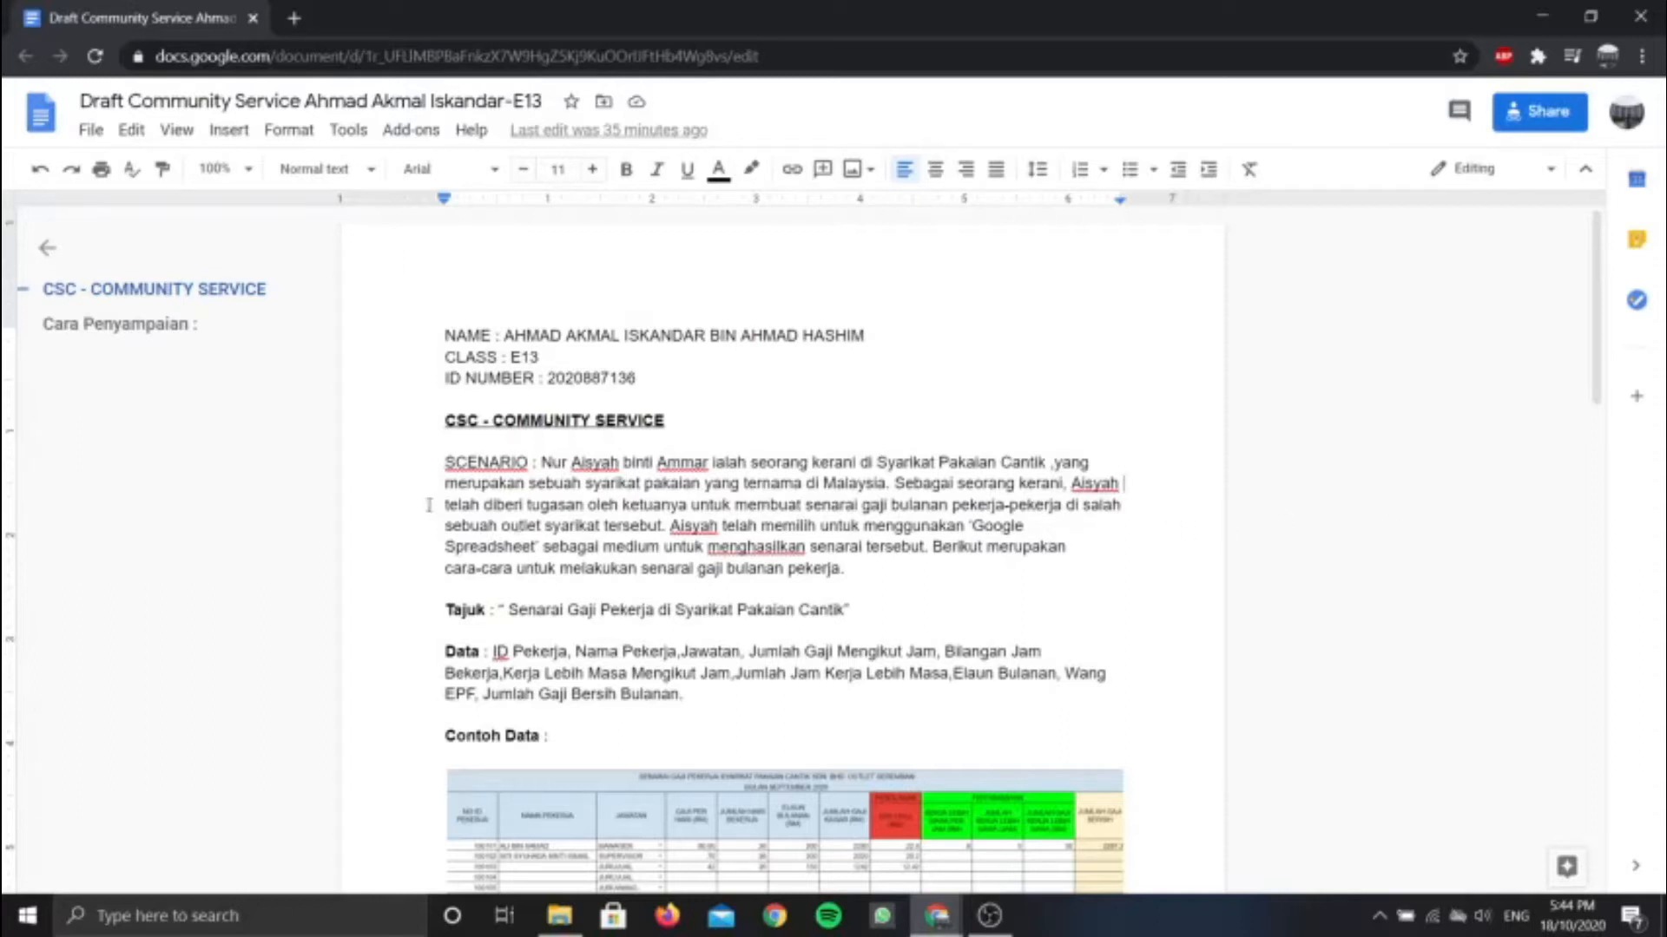
Read through the scenario paragraph in the assignment draft
click(521, 462)
click(534, 464)
drag(510, 463, 851, 571)
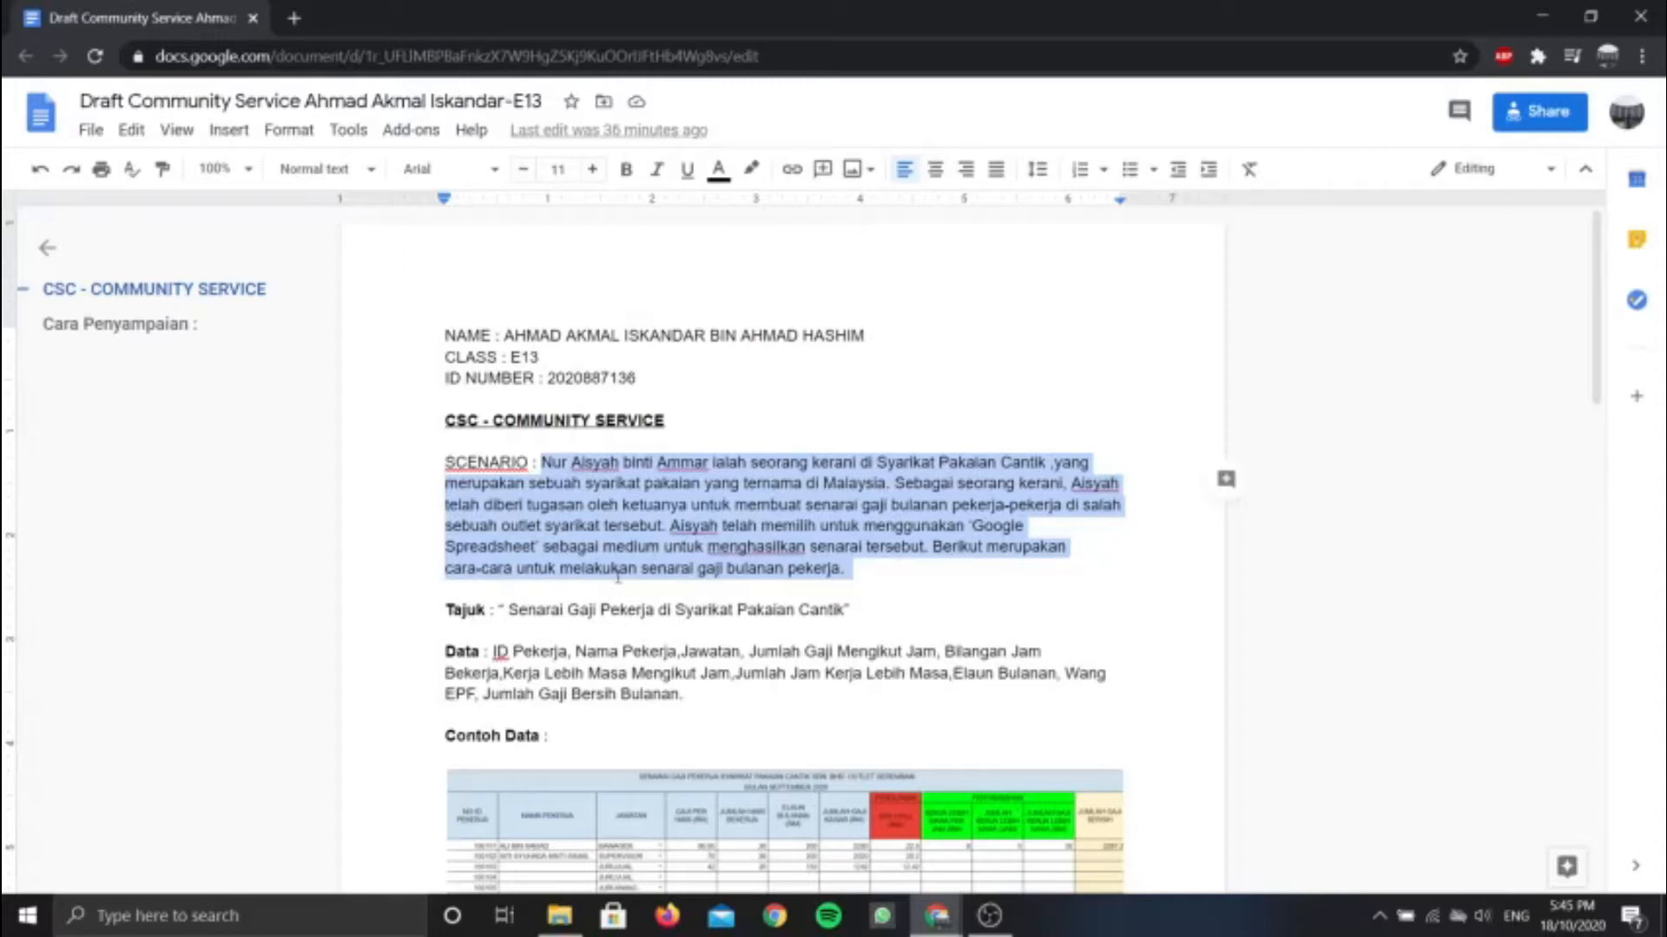
click(918, 576)
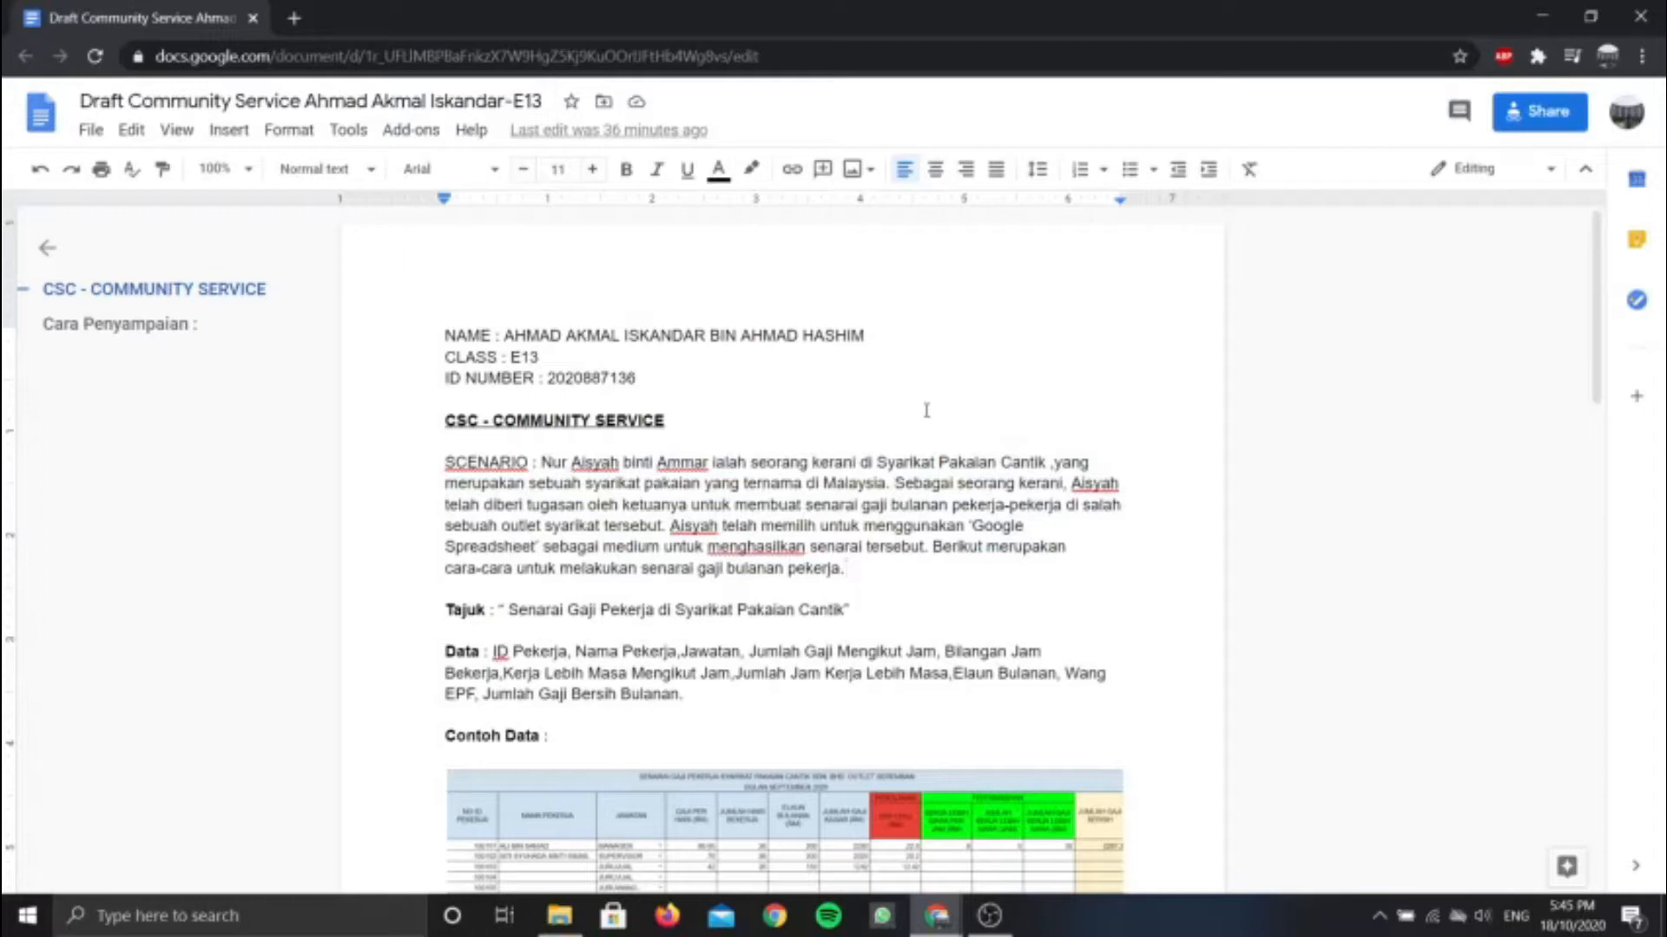
Search 'google spreadsheet' in a new tab and start a blank Google Sheets spreadsheet
click(294, 18)
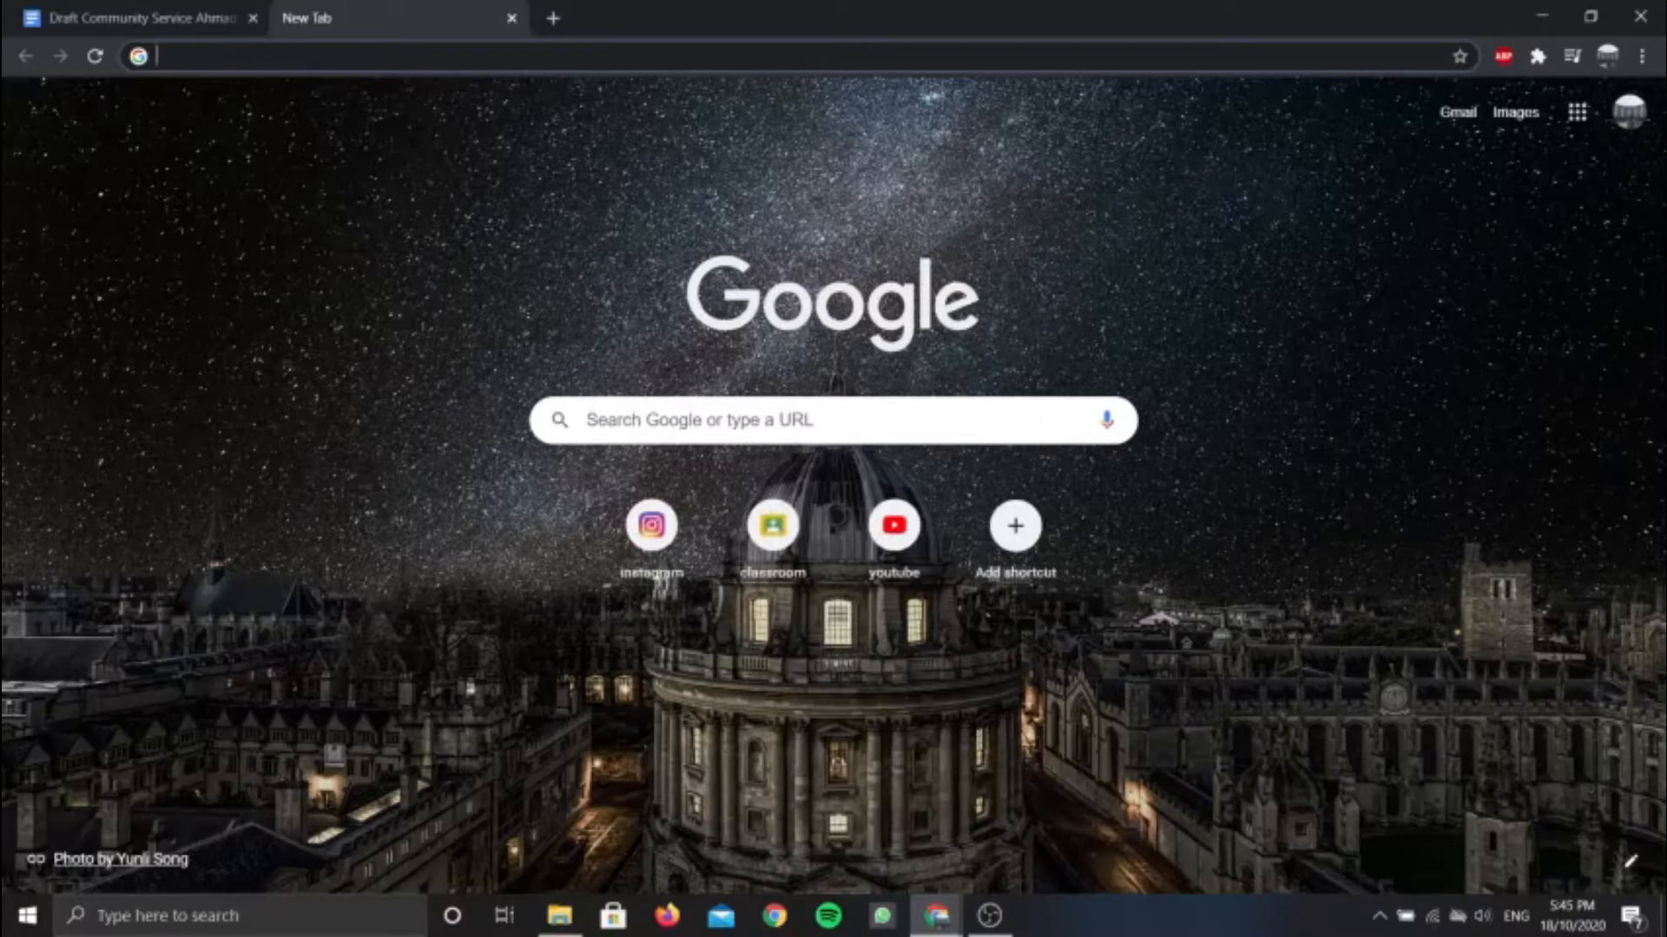
text(GOOGLE)
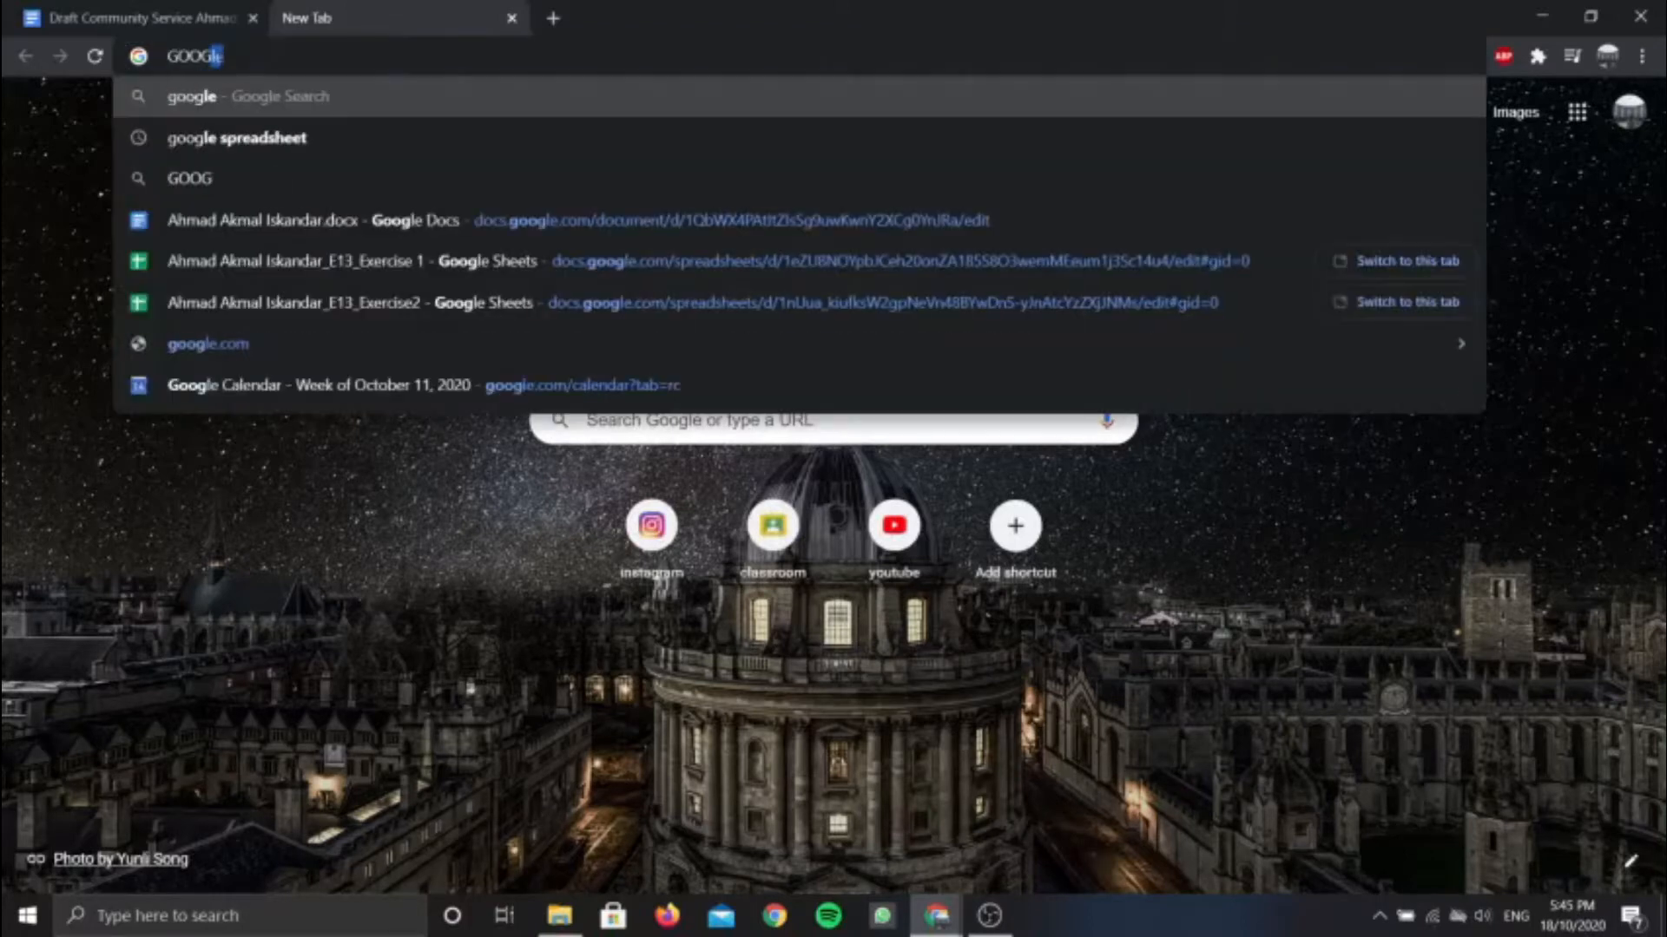
text( SPR)
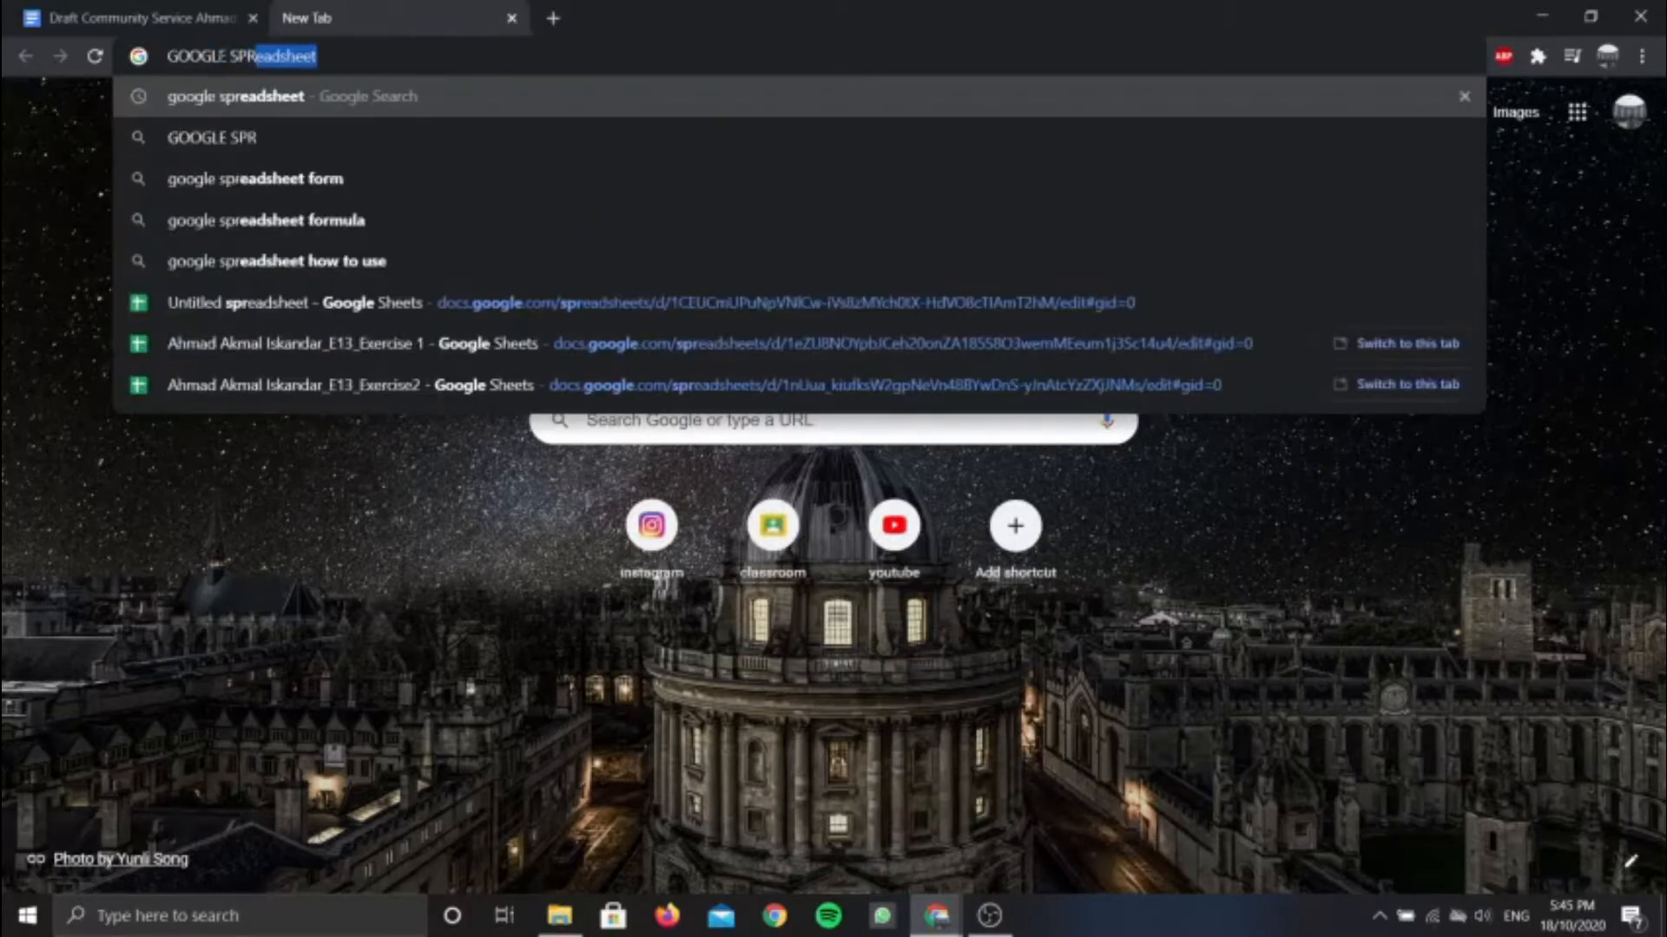
text(EADSHEET)
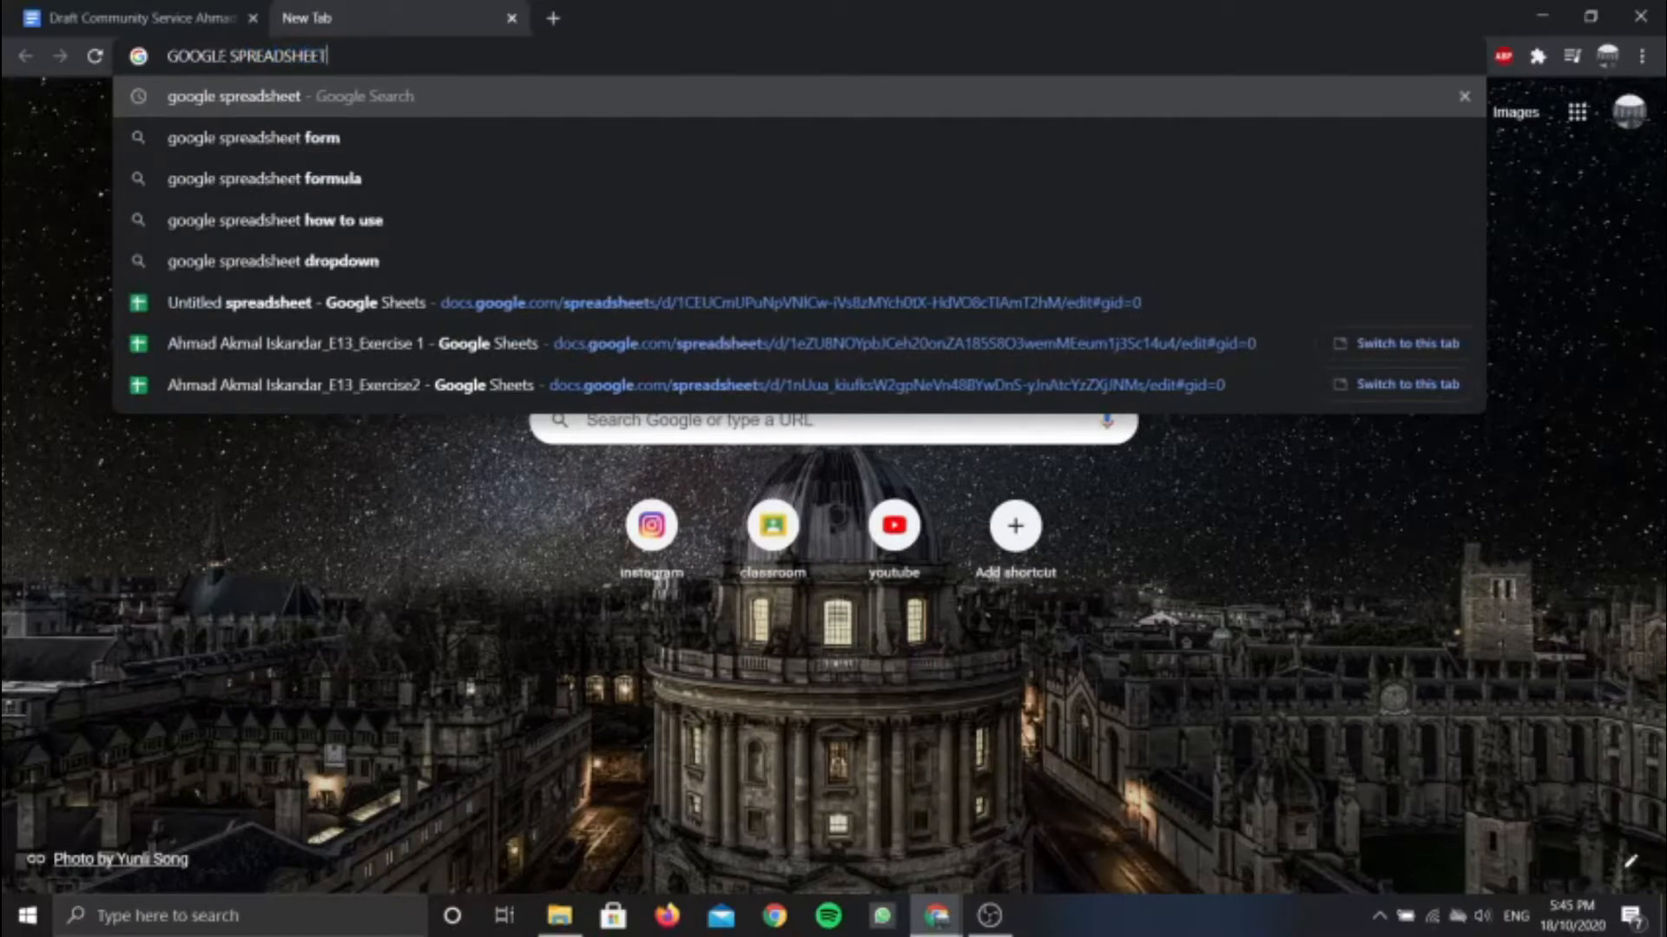
key(Return)
click(395, 308)
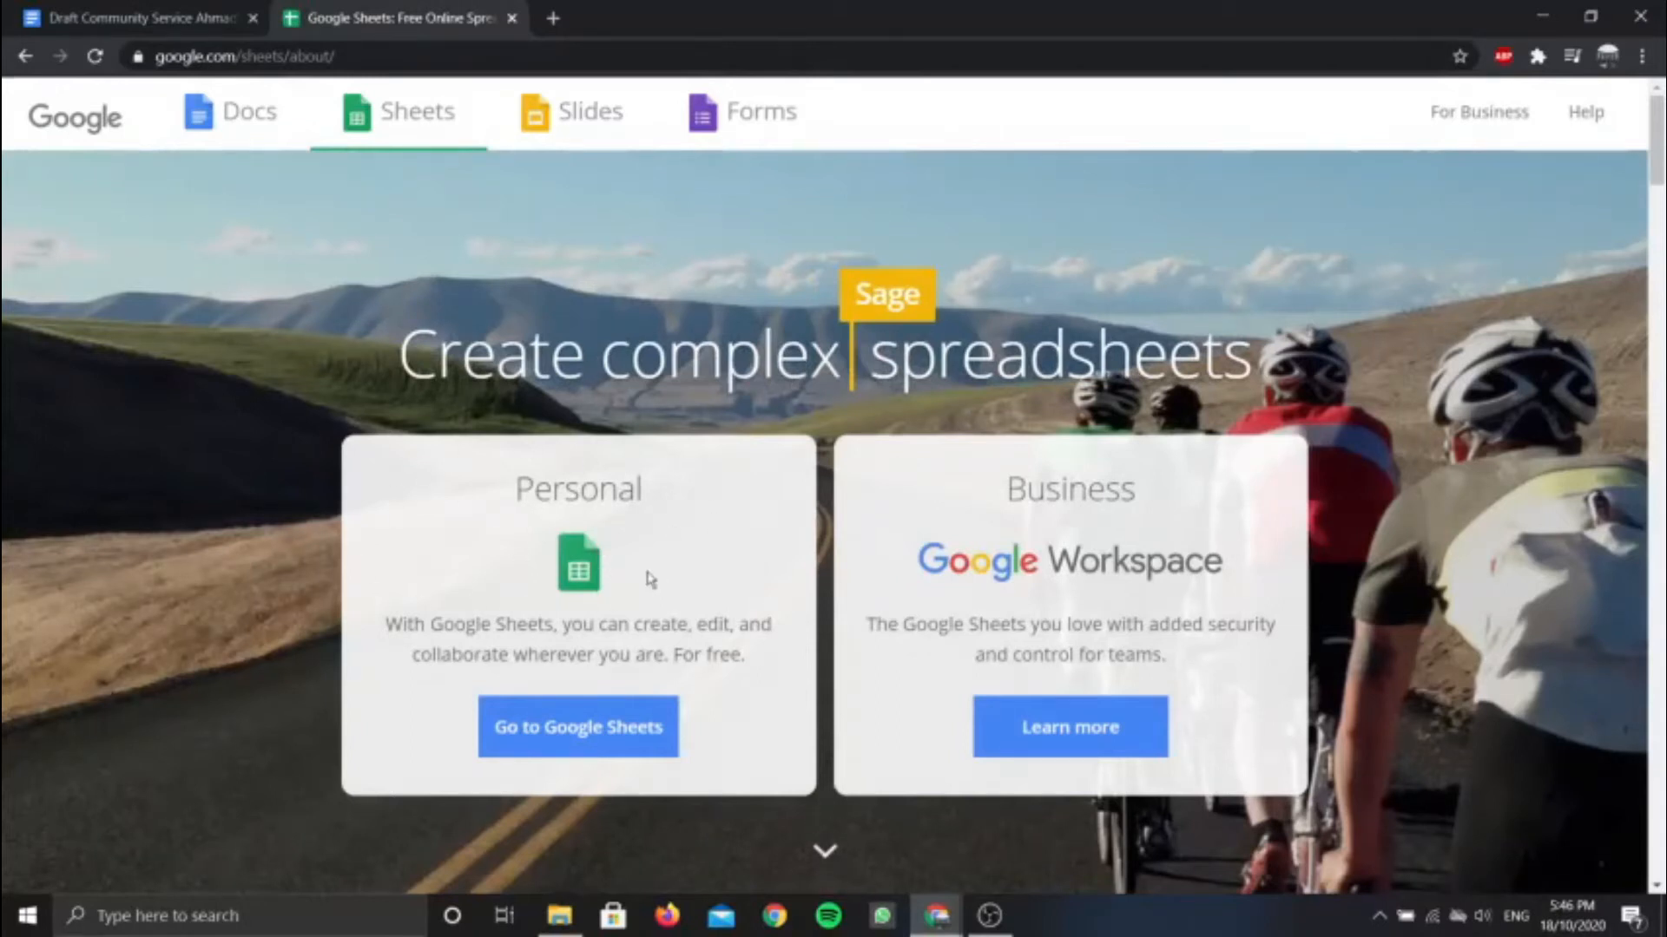
click(599, 729)
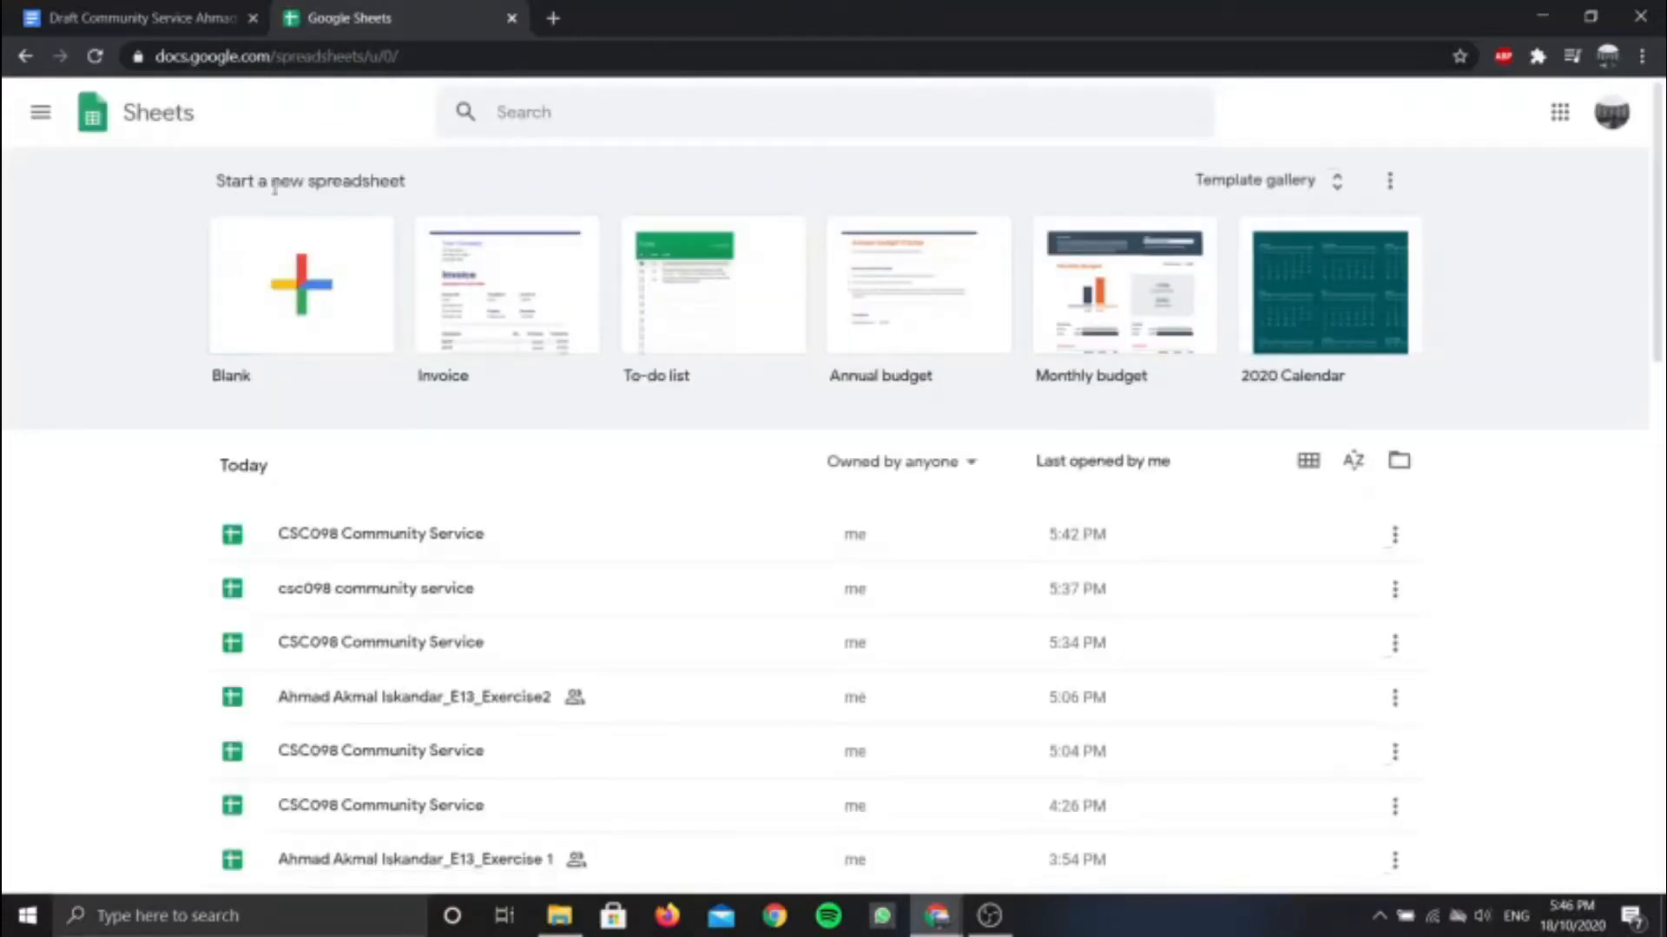
click(302, 321)
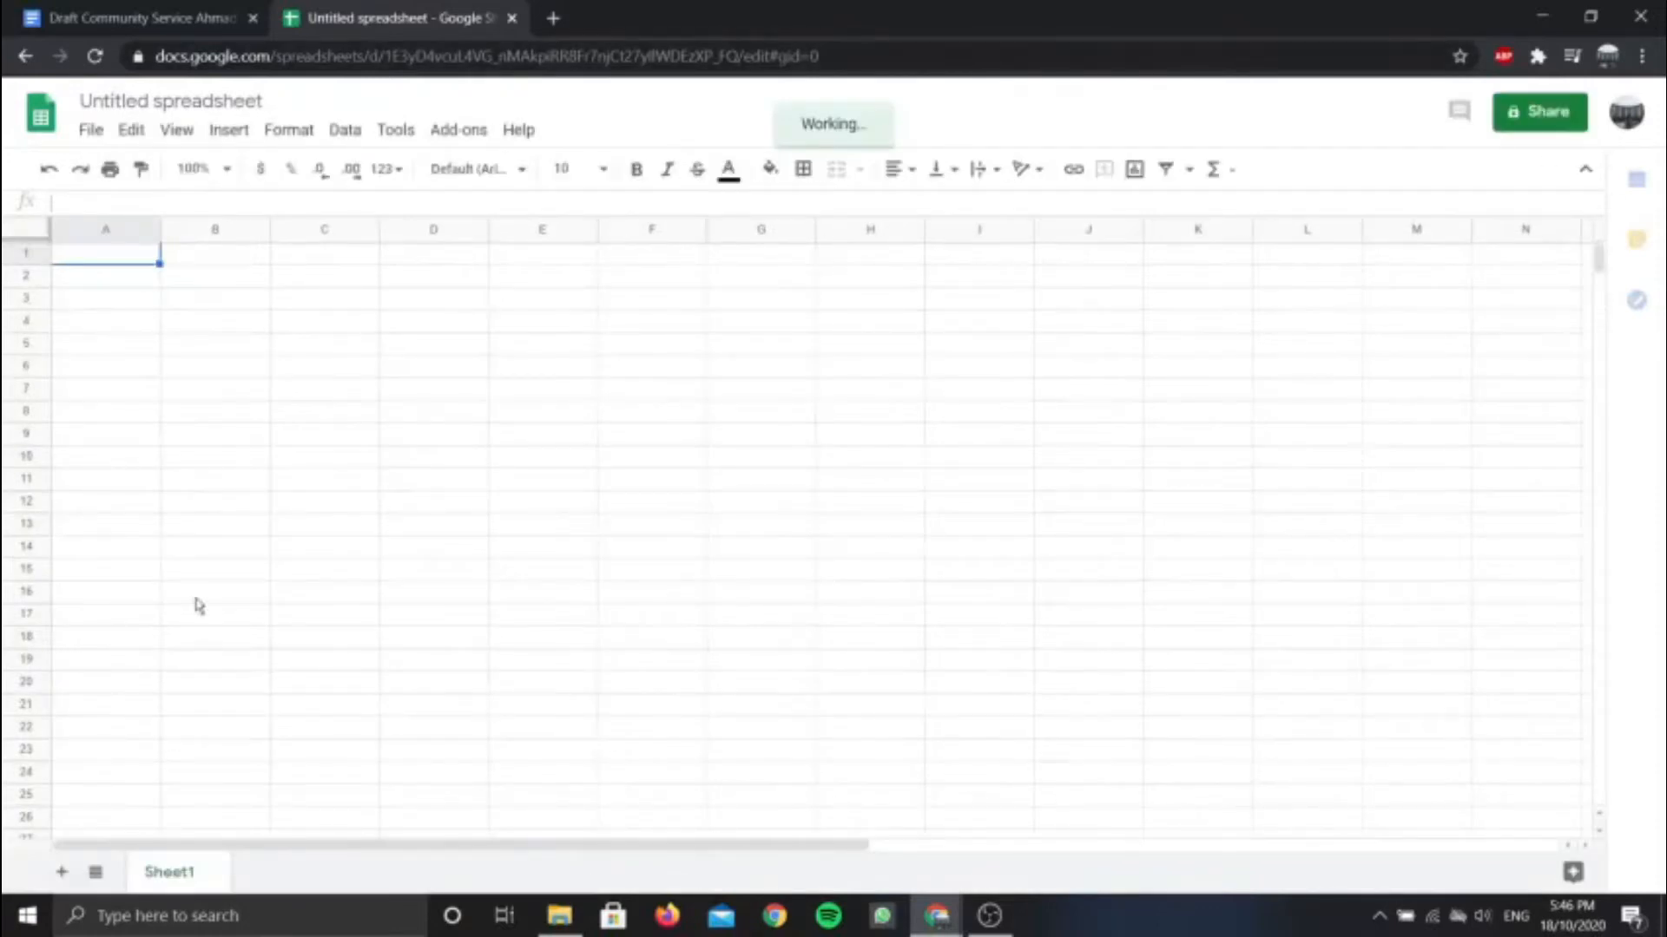
Change the 'Untitled spreadsheet' title to 'CSC098 Community Service', fixing the 'Servive' typo
click(241, 301)
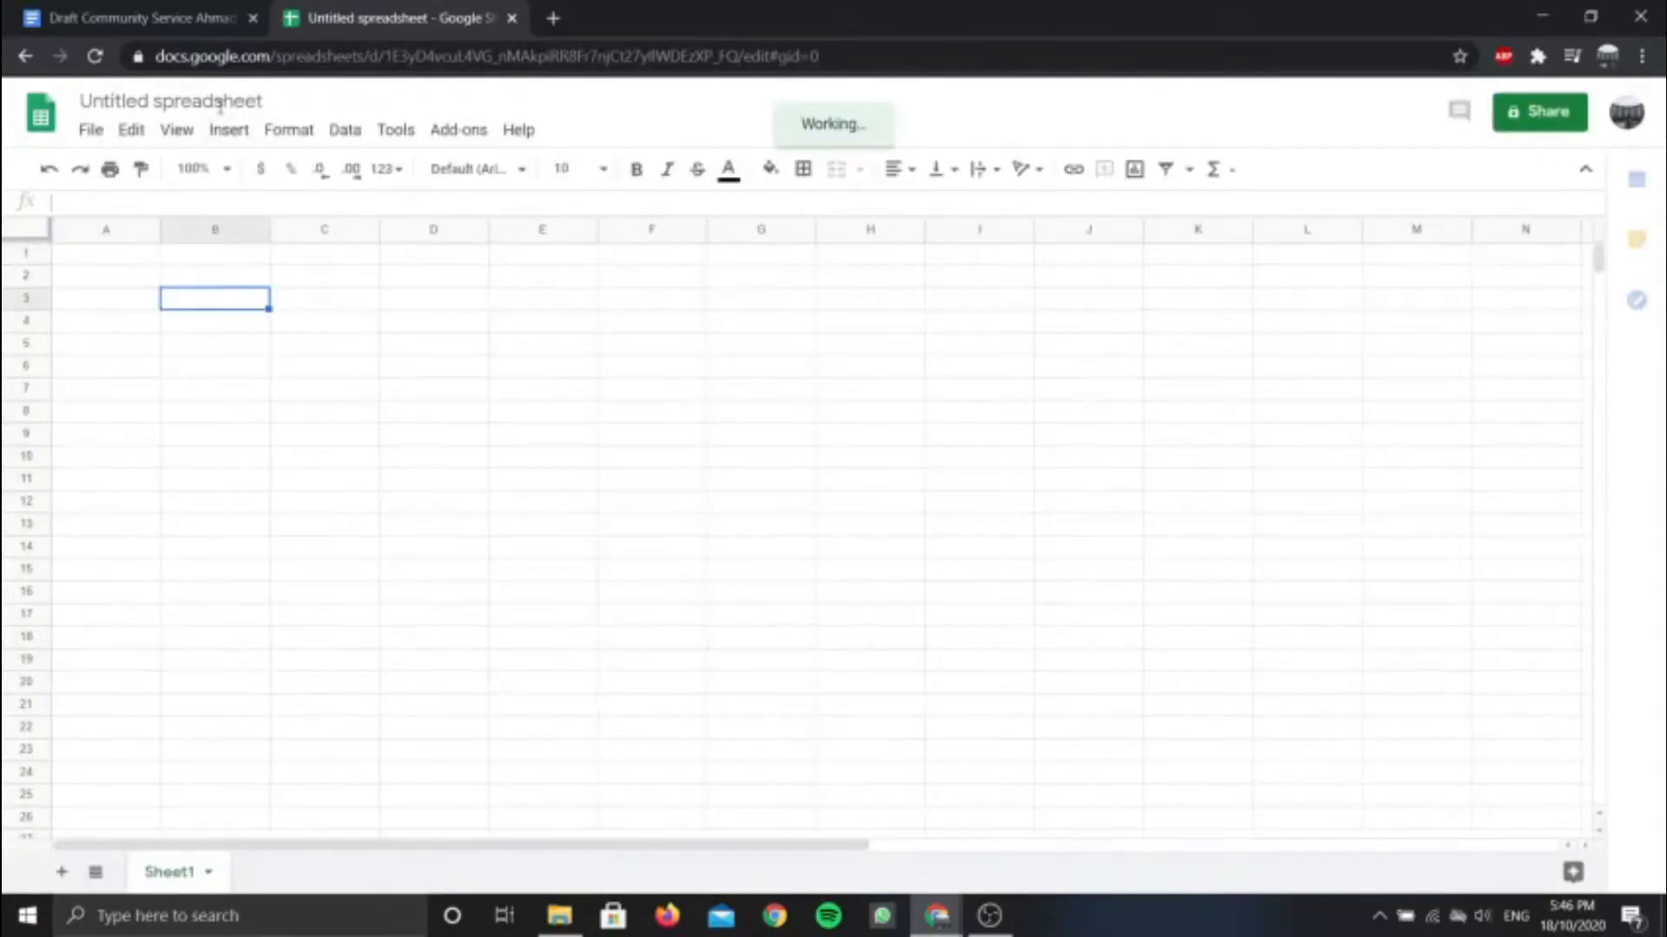
click(250, 101)
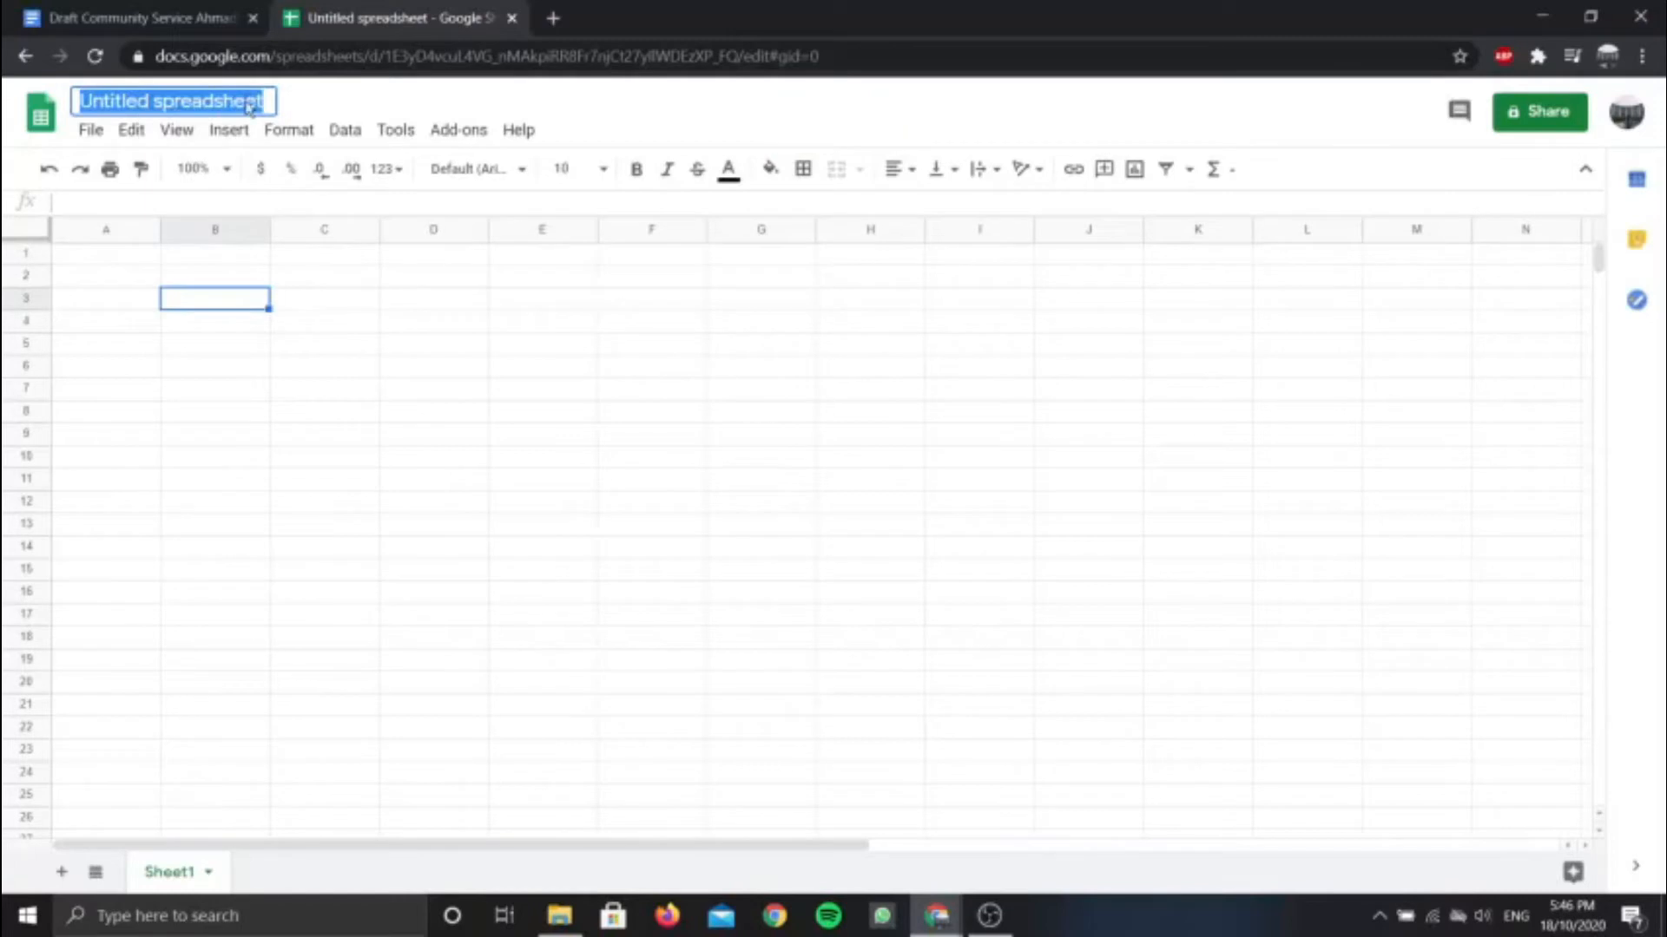
key(BackSpace)
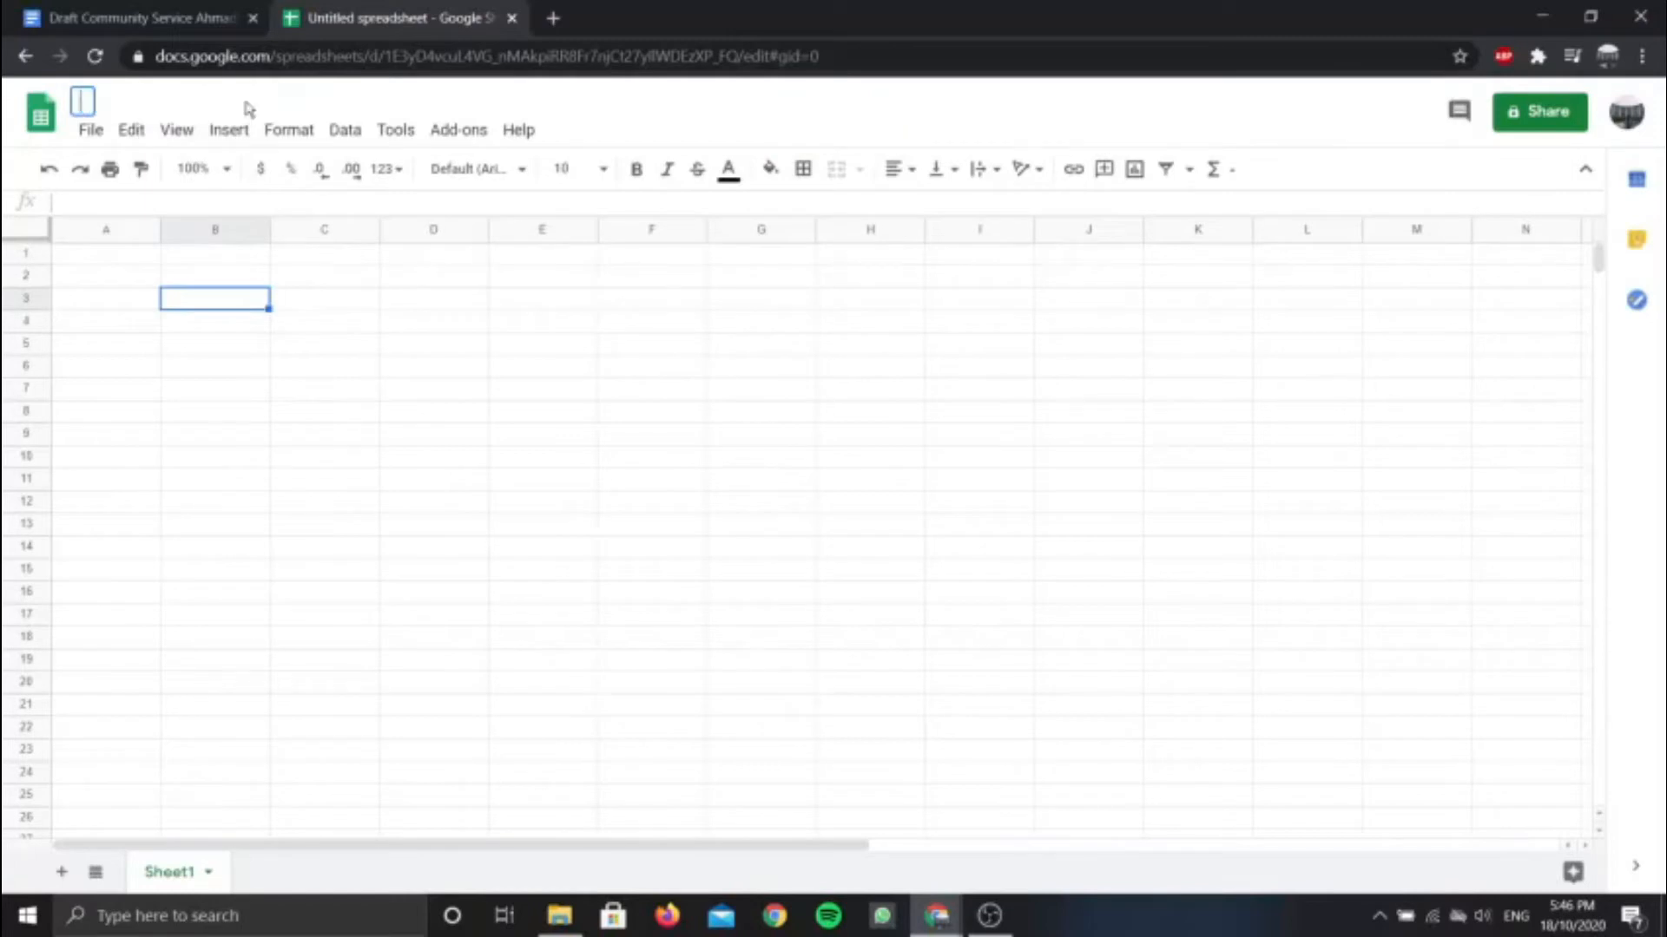
key(Caps_Lock)
text(CSC098)
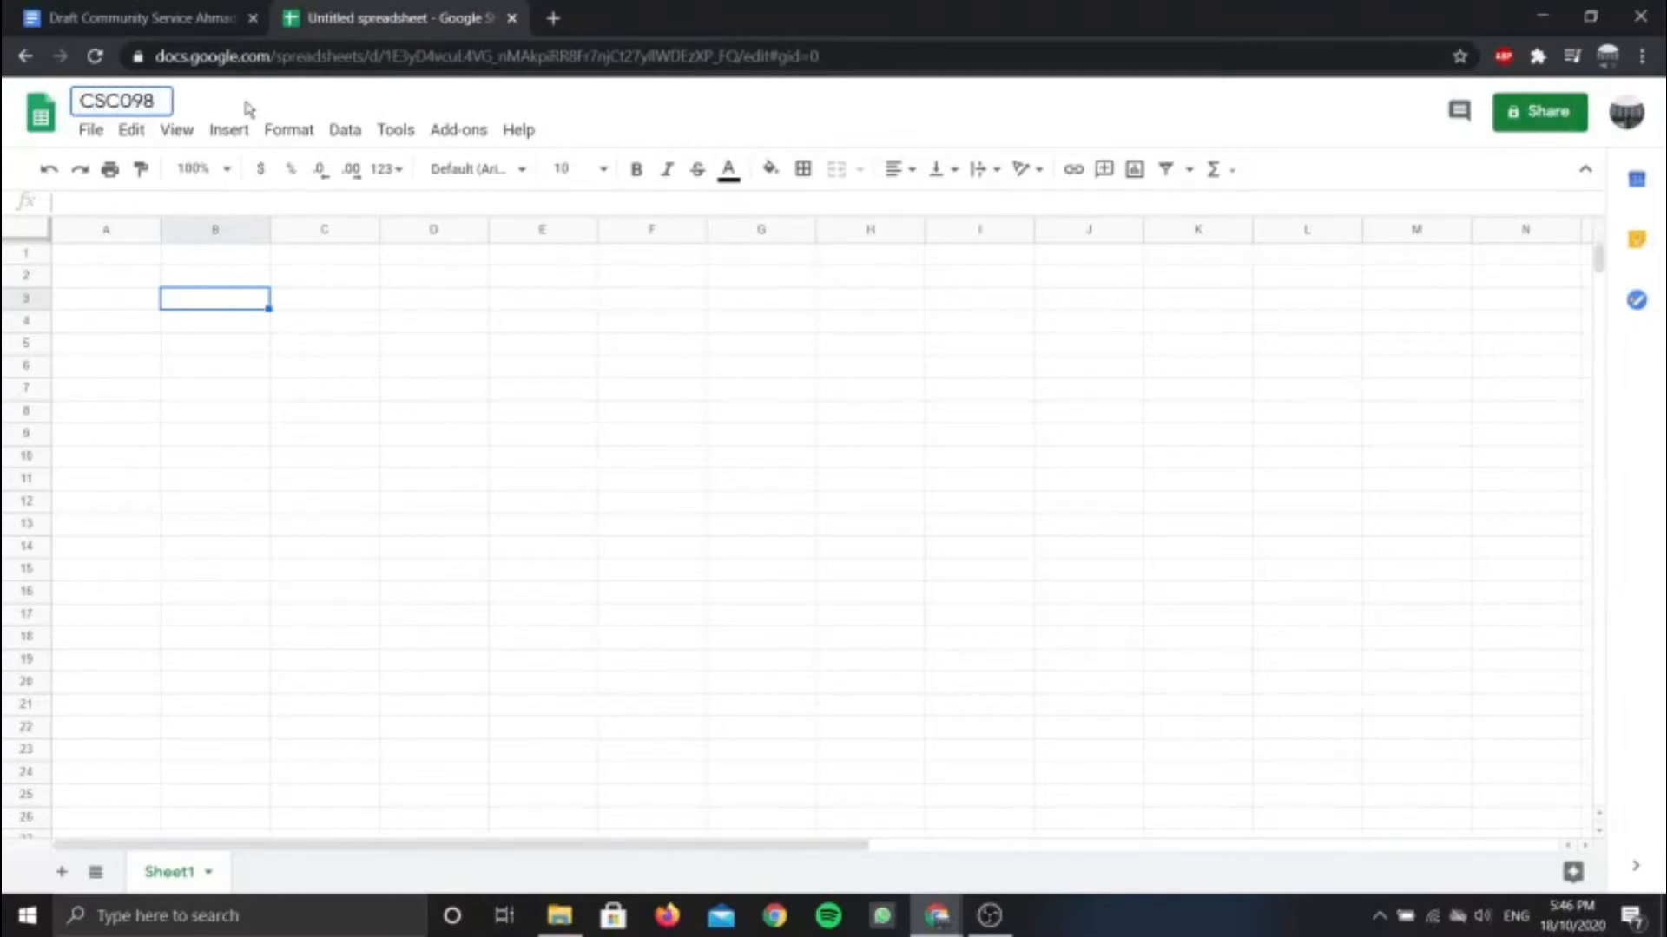
text( C)
key(Caps_Lock)
text(ommu)
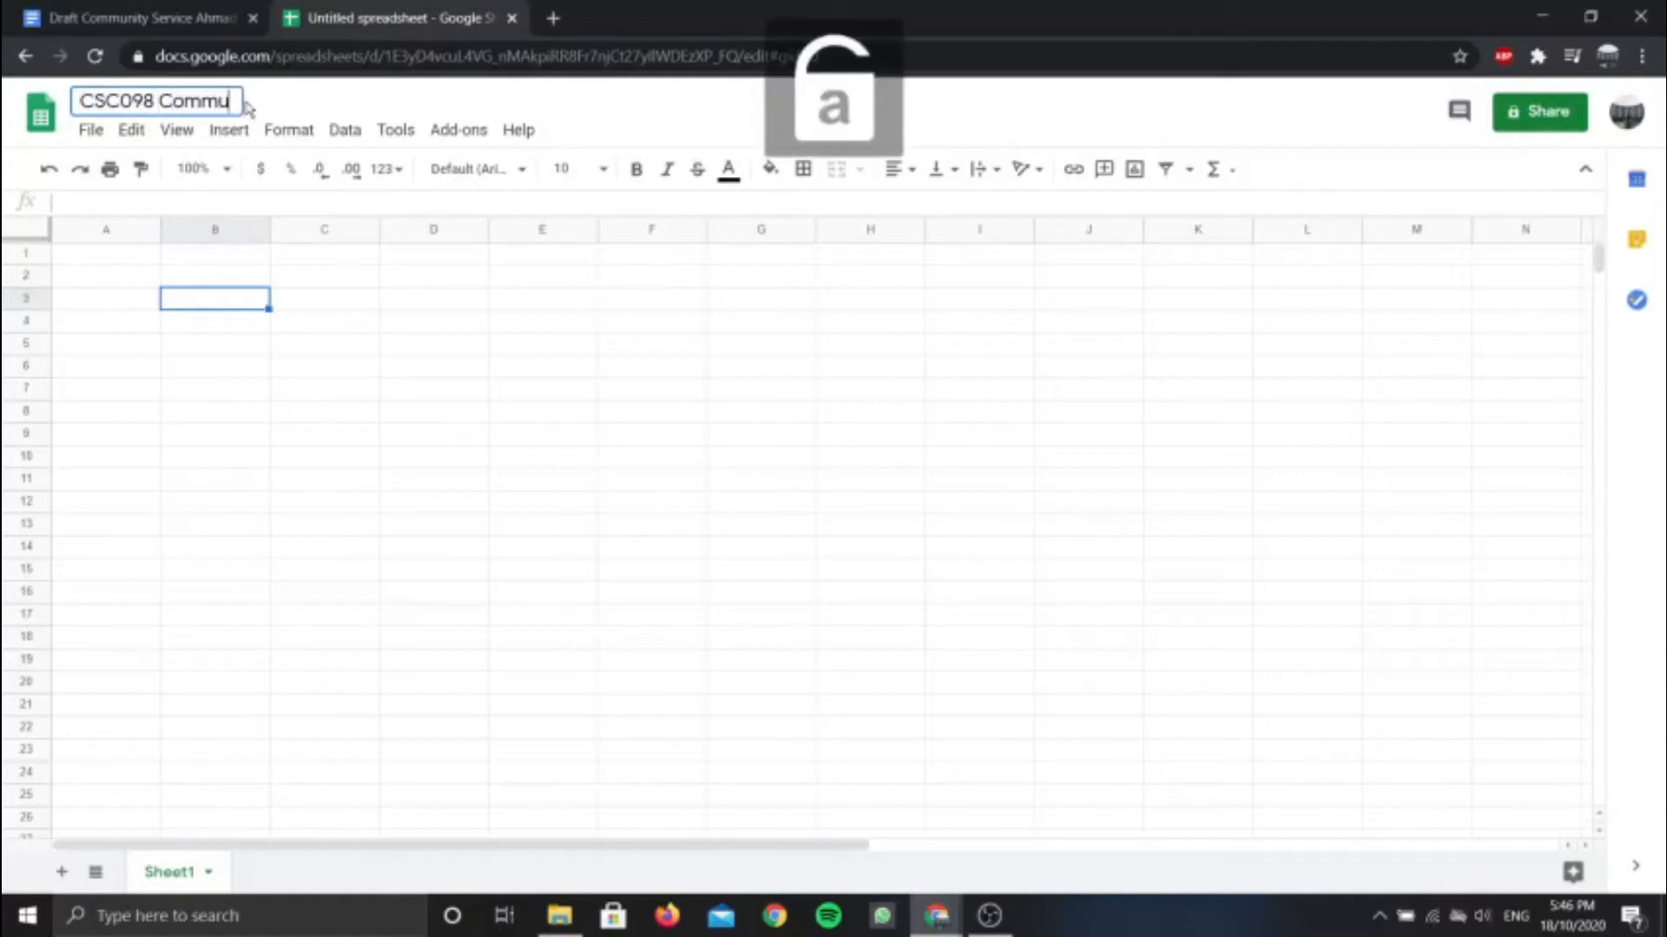
text(nity)
key(Caps_Lock)
text(S)
key(Caps_Lock)
text(er)
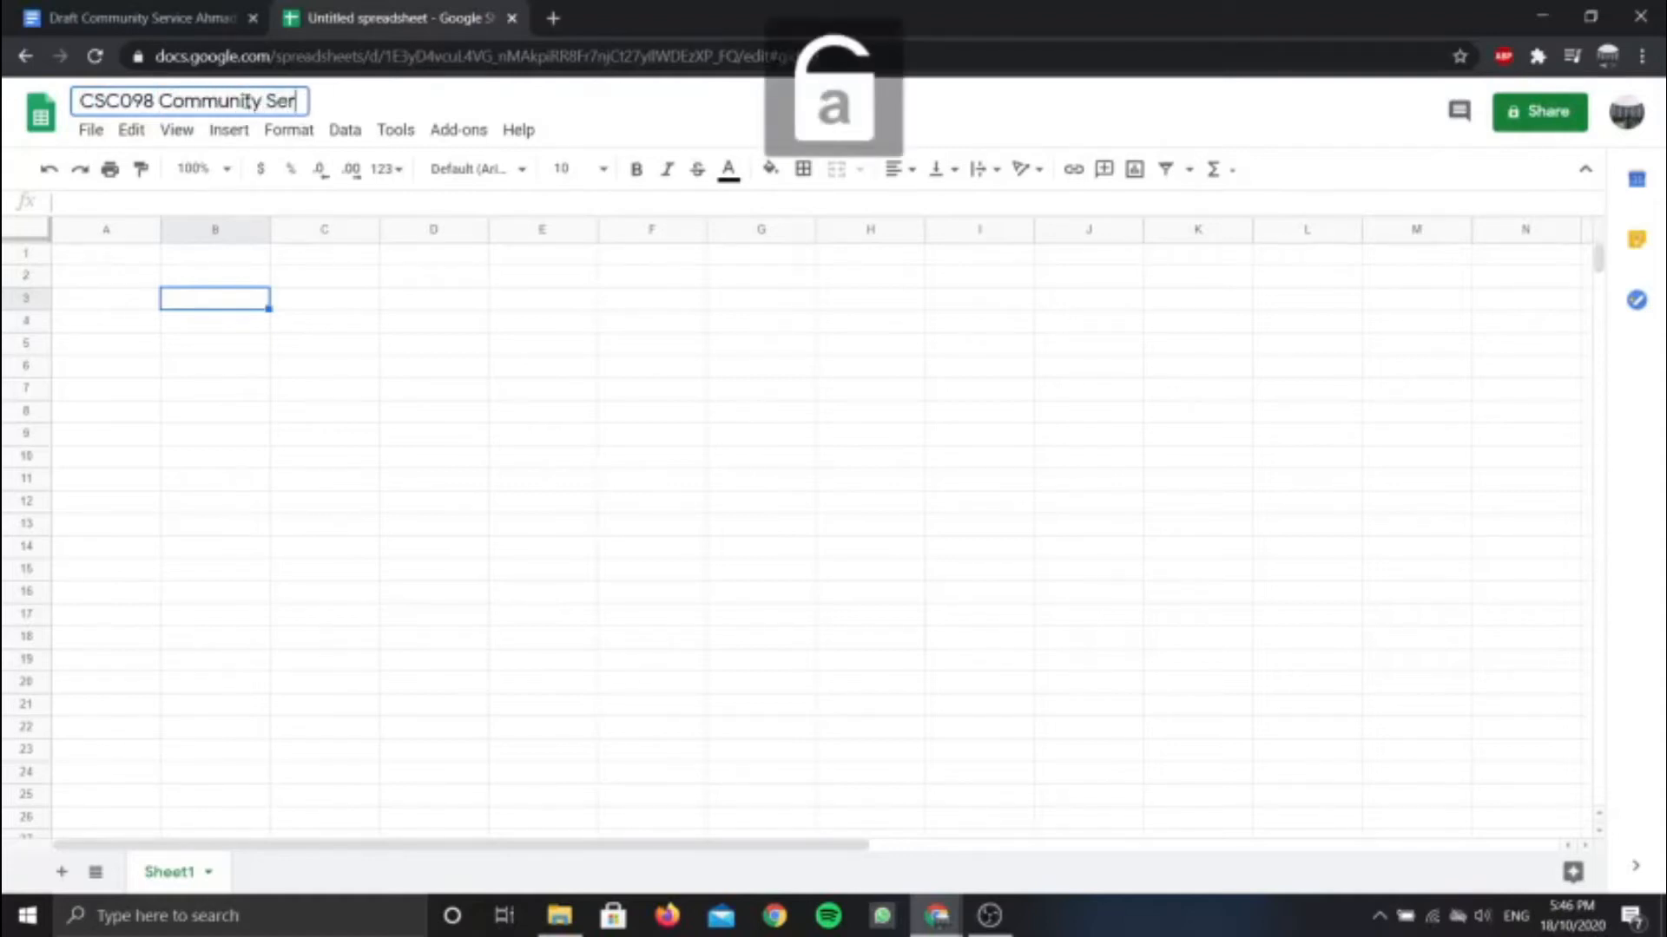
text(vive)
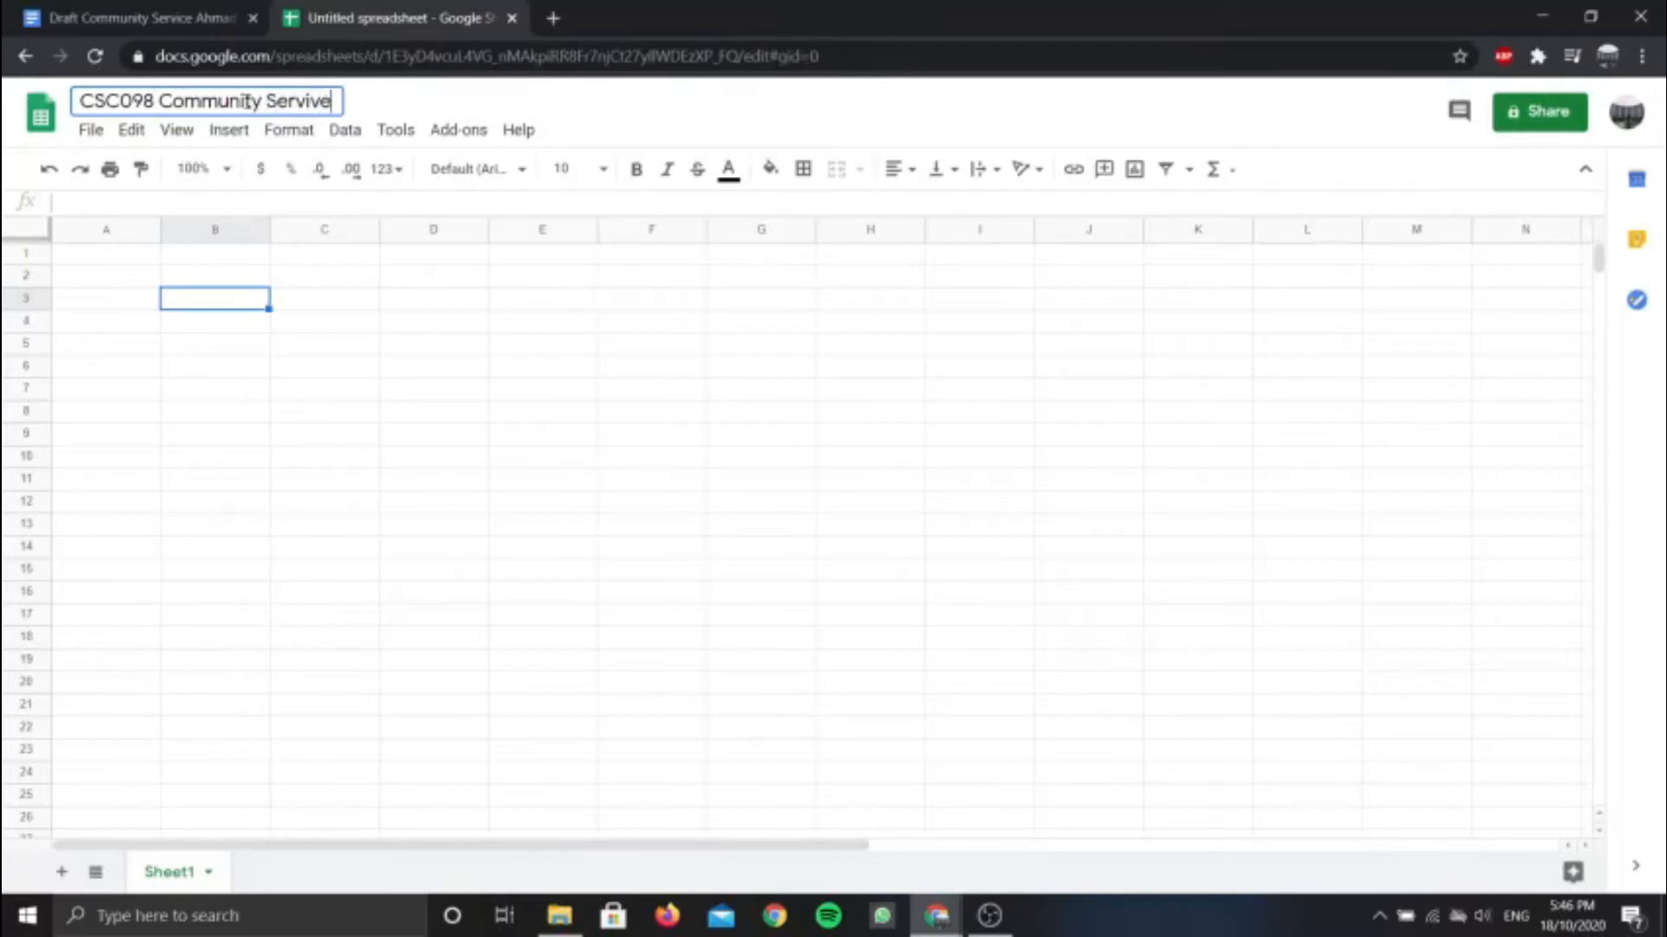
key(BackSpace)
key(BackSpace)
text(ce)
key(Return)
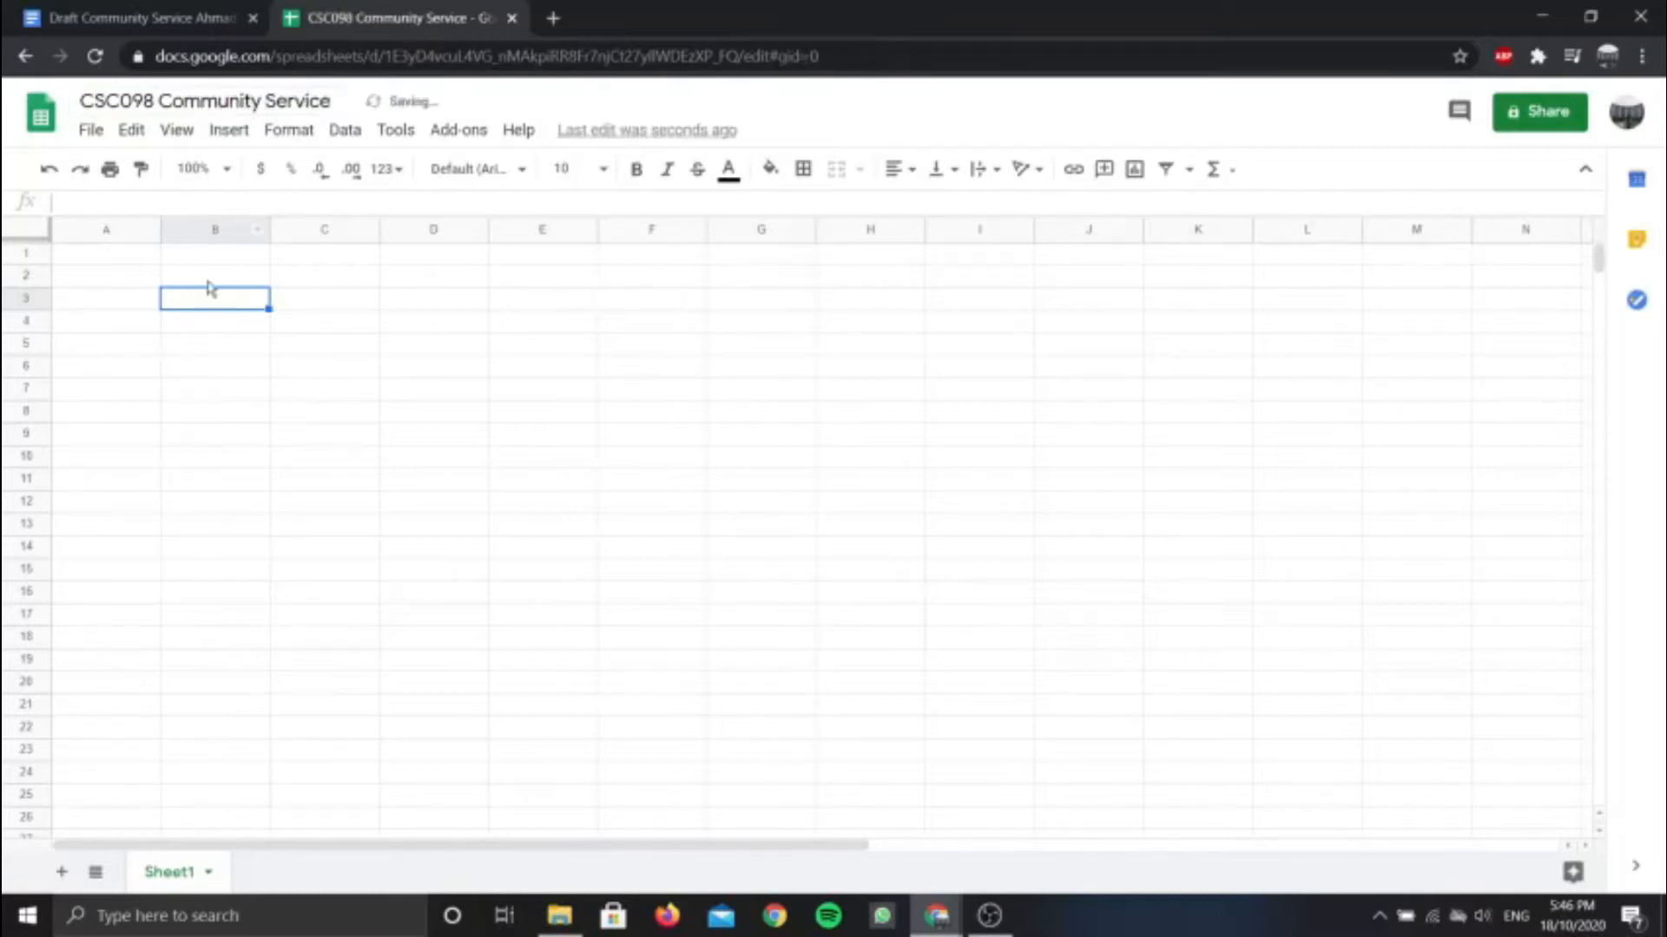
click(222, 323)
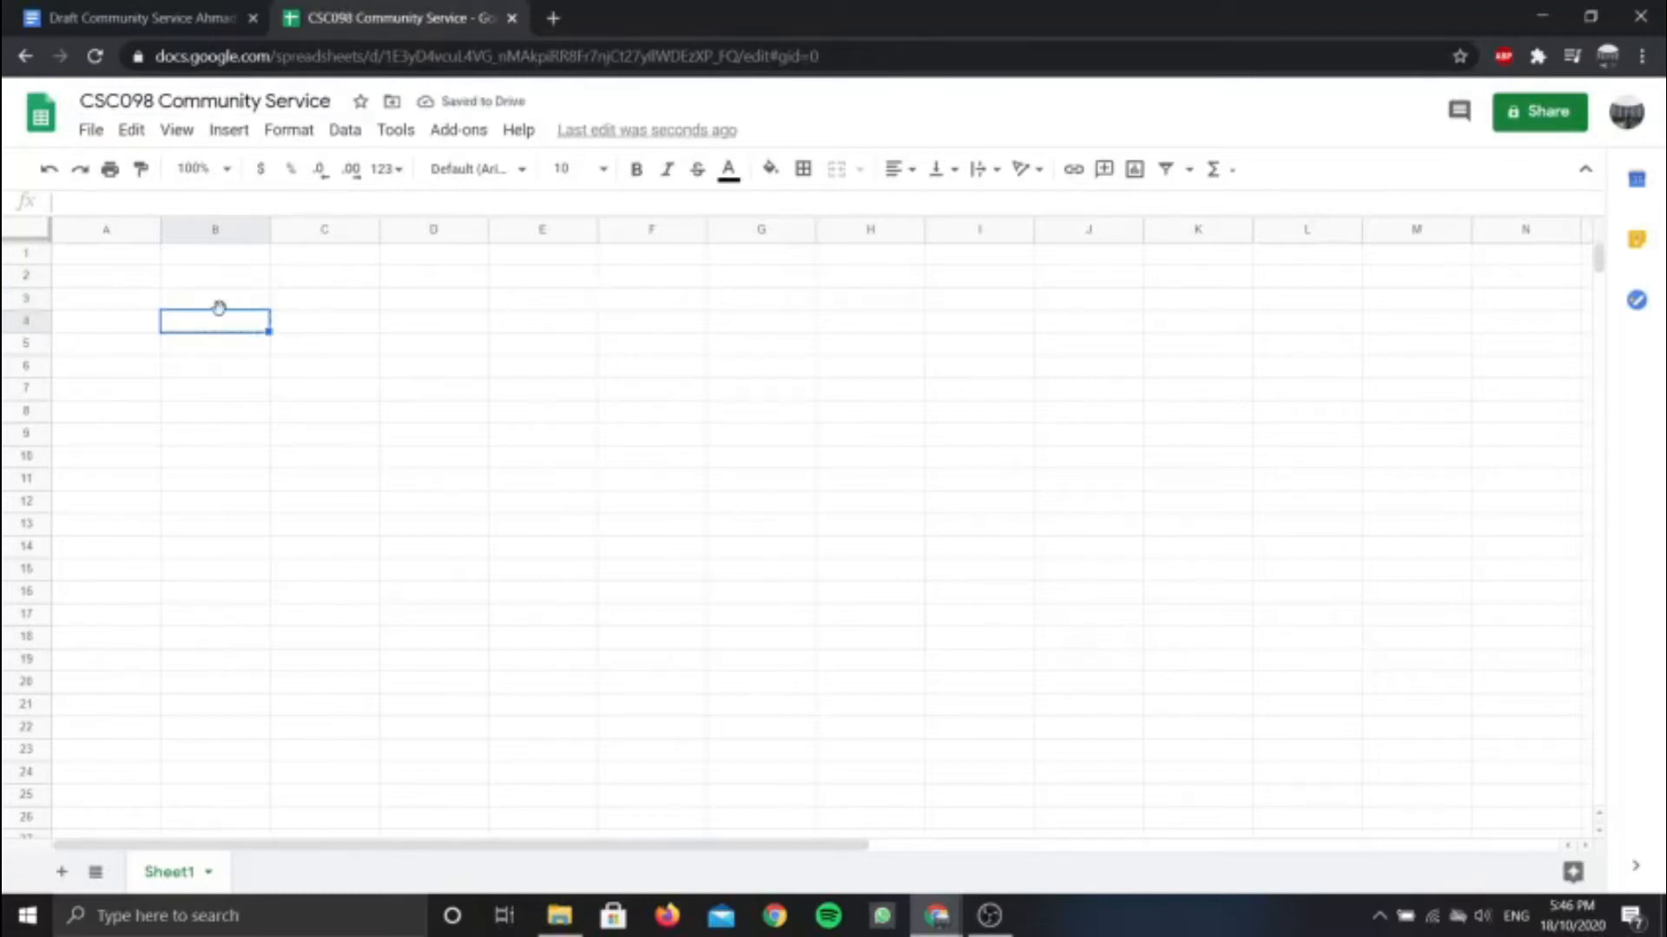
click(227, 299)
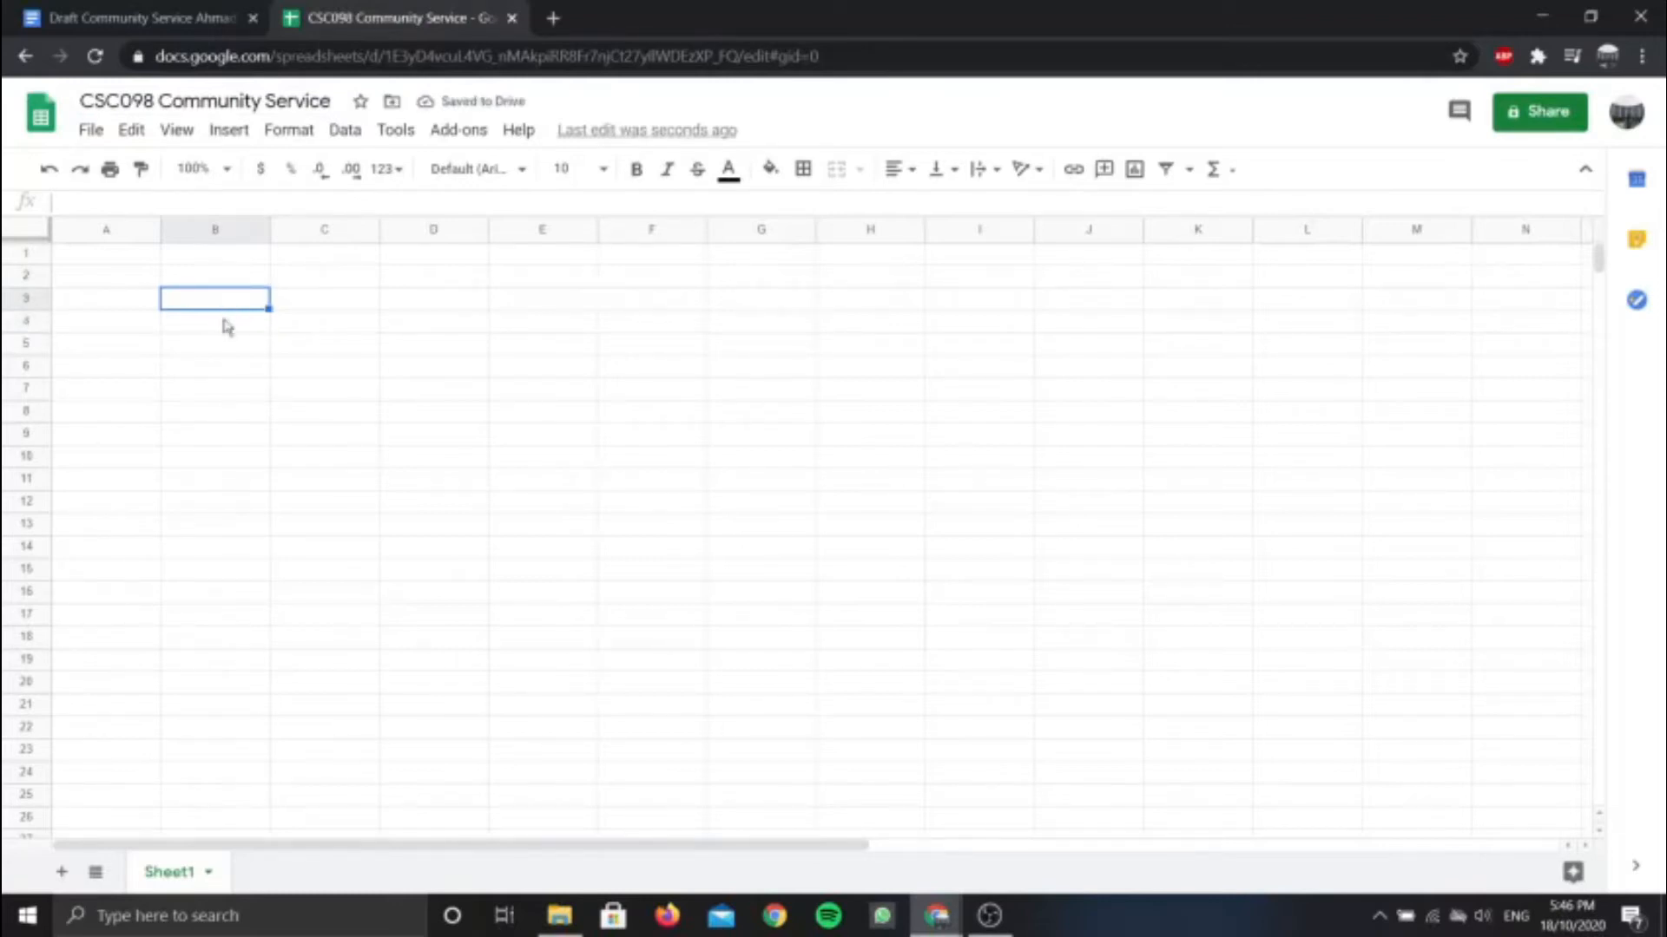
click(223, 323)
click(201, 284)
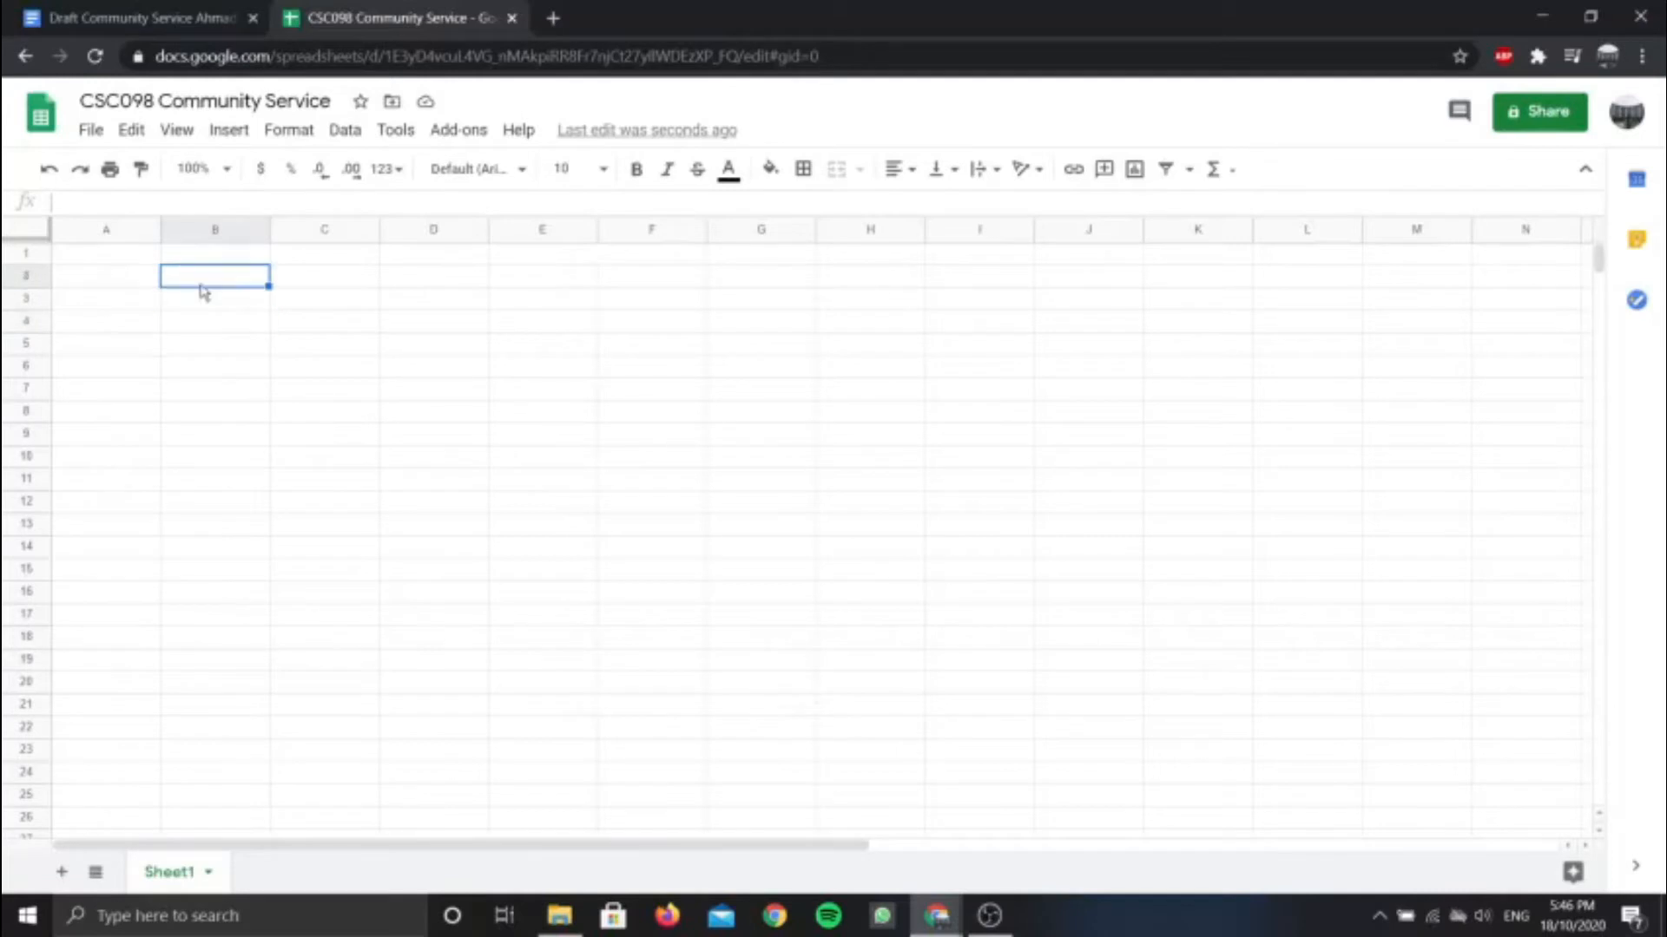
click(201, 333)
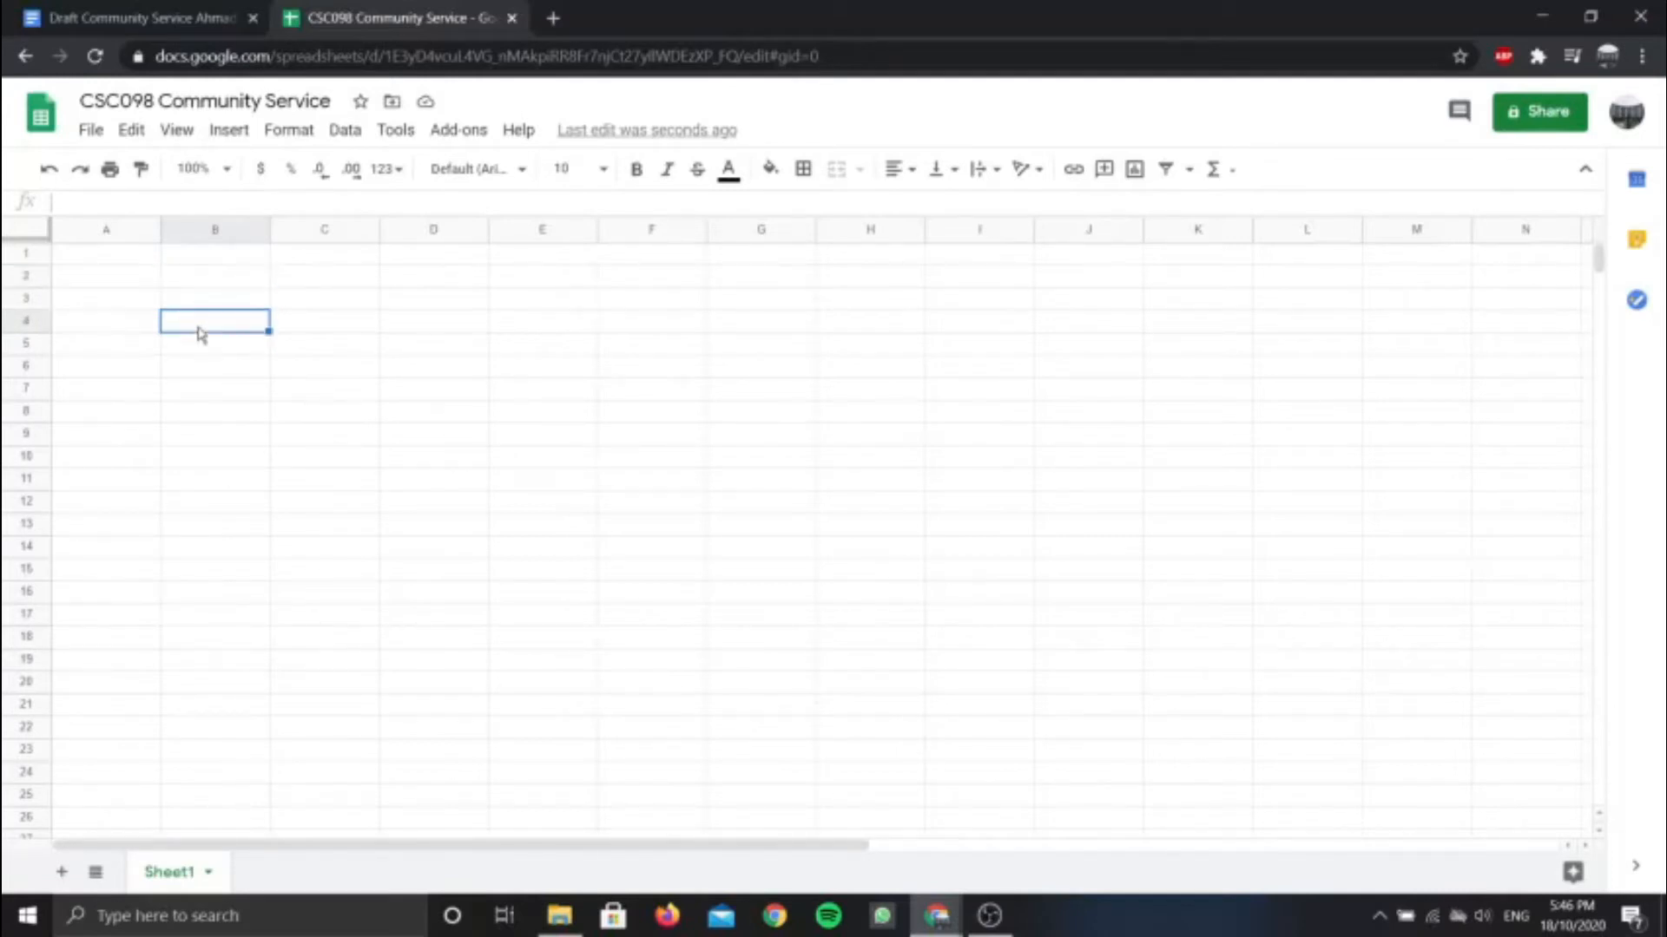
click(202, 27)
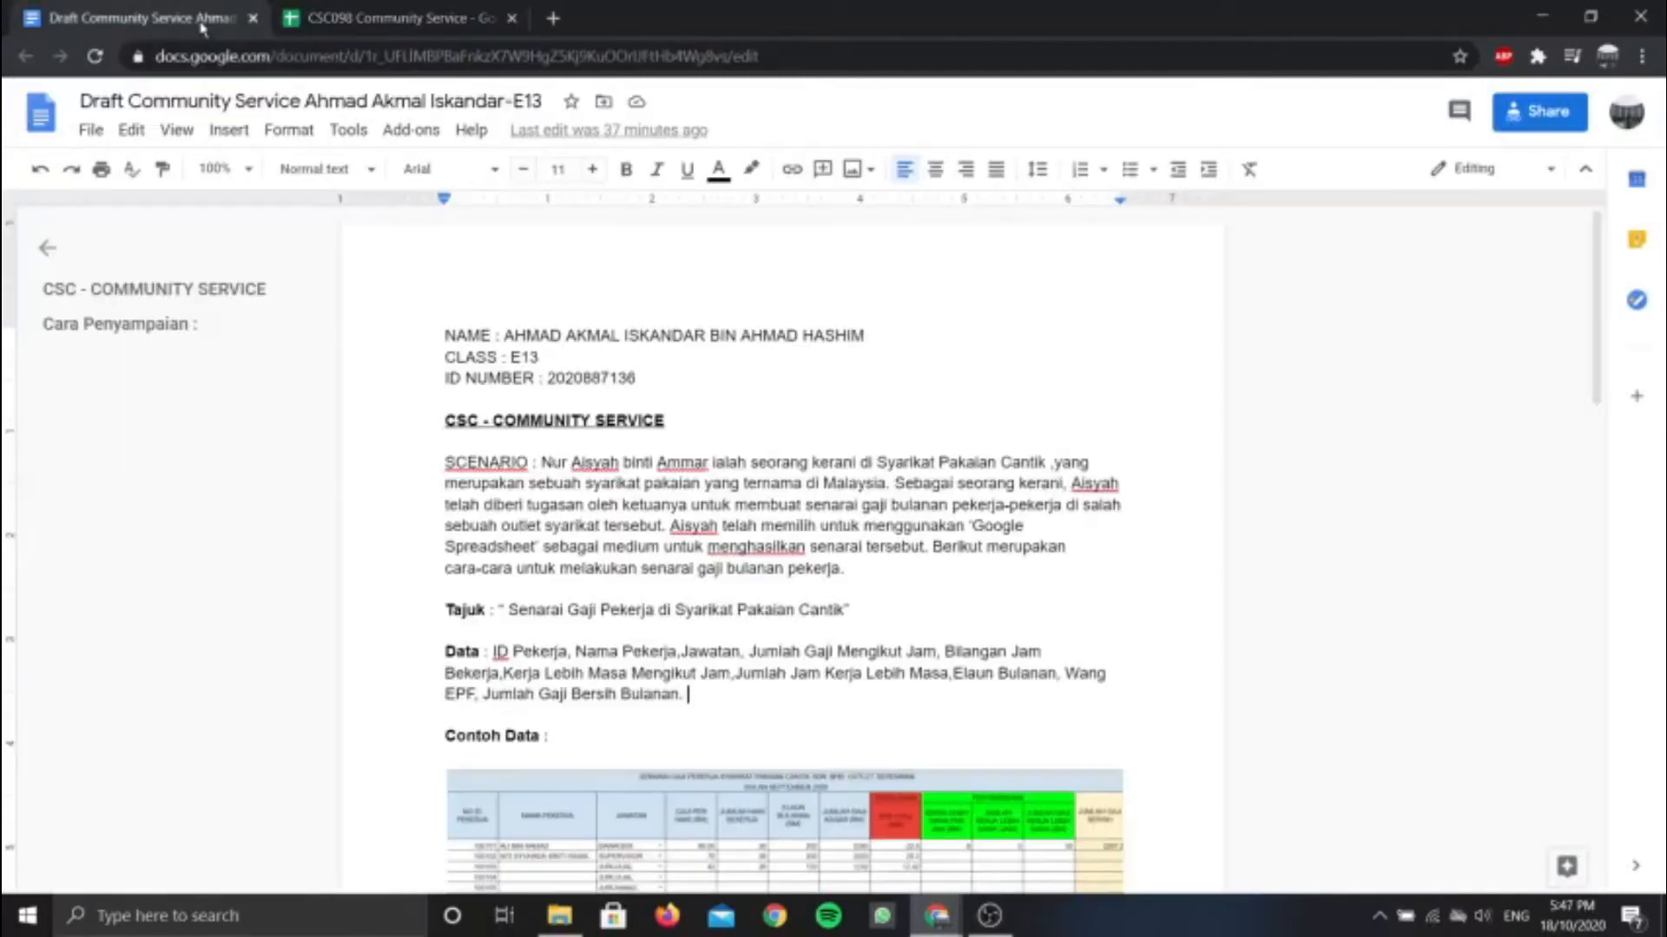
scroll(447, 408, down, 5)
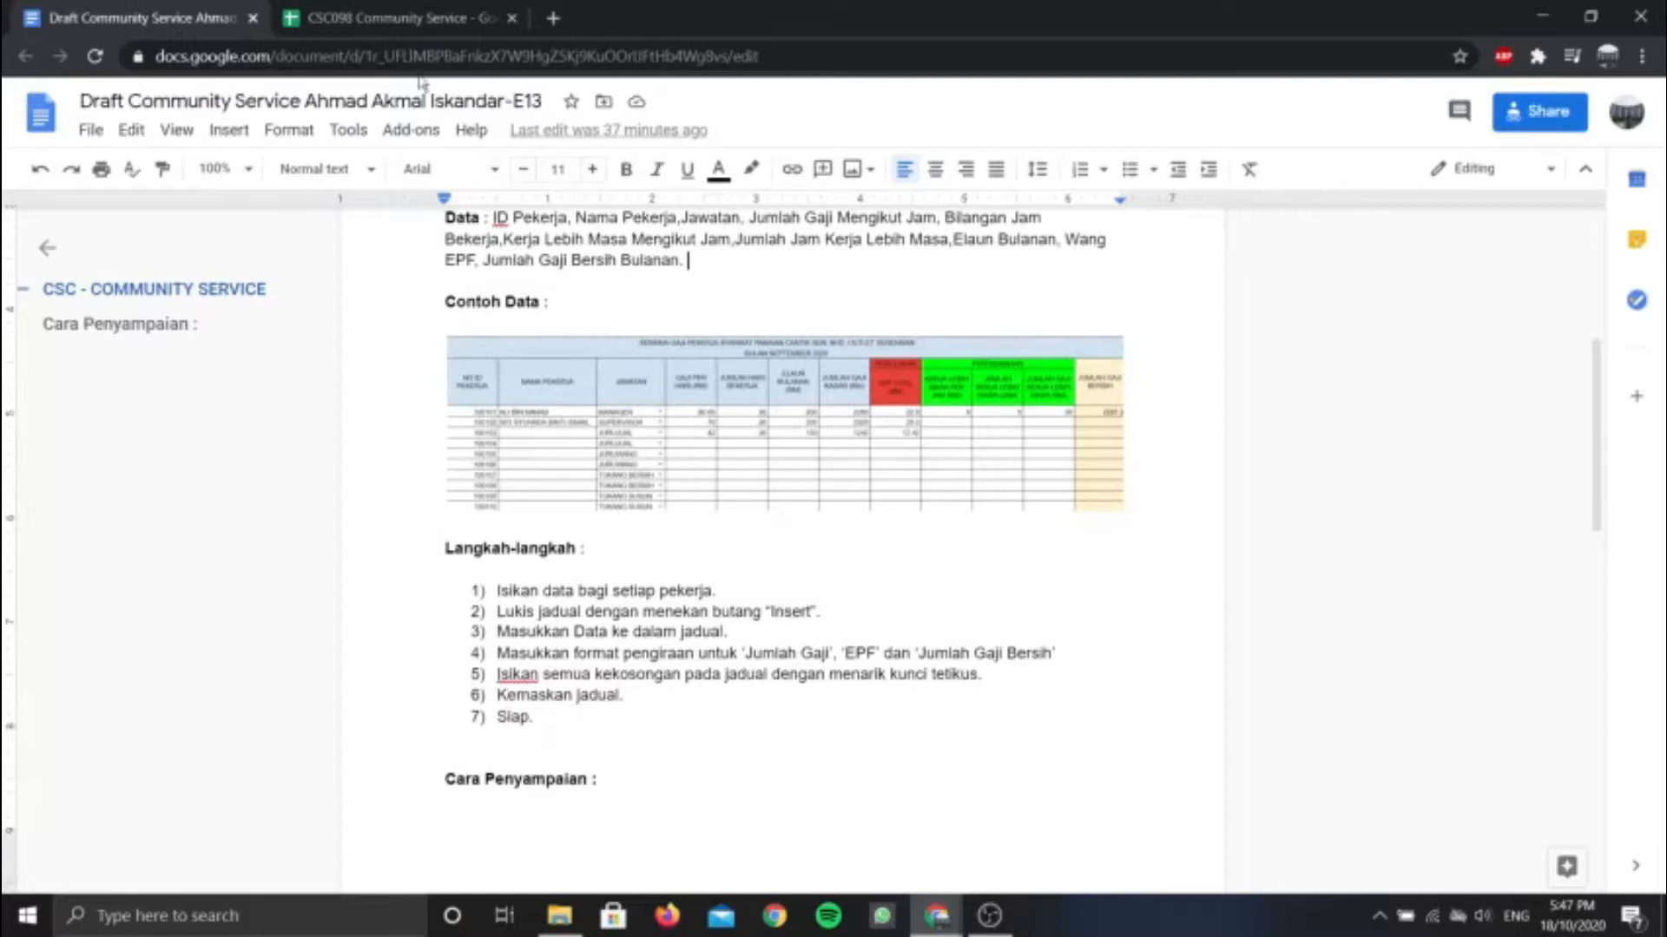
click(388, 21)
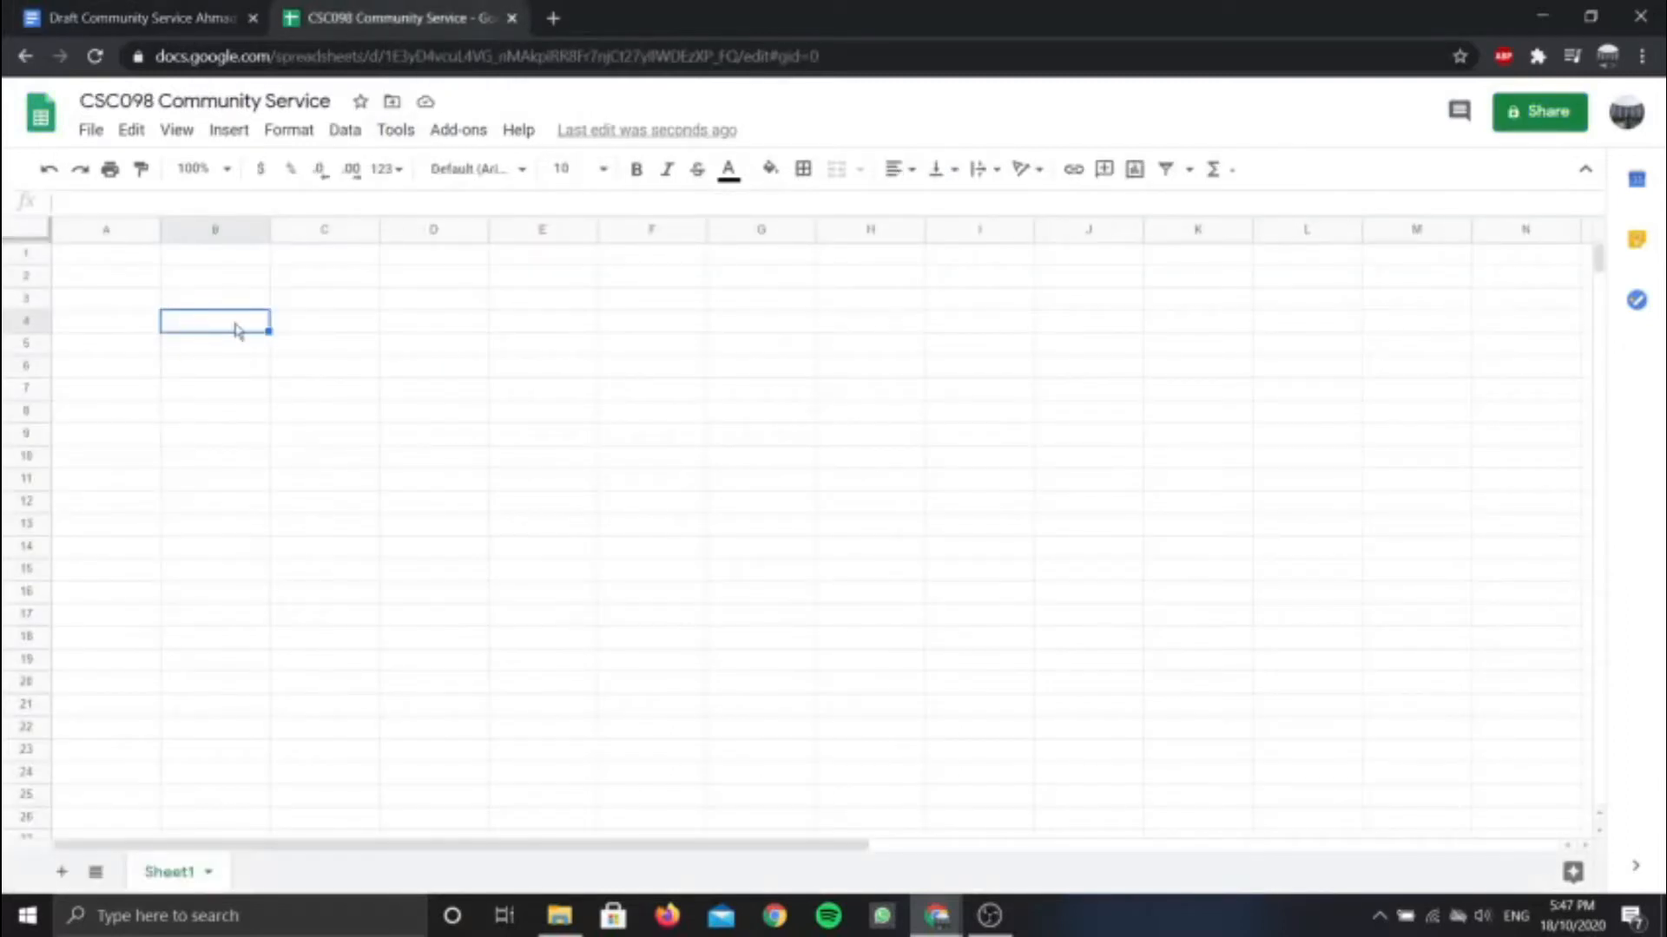
mouse_move(240, 330)
mouse_down()
mouse_move(241, 373)
mouse_move(244, 352)
mouse_up()
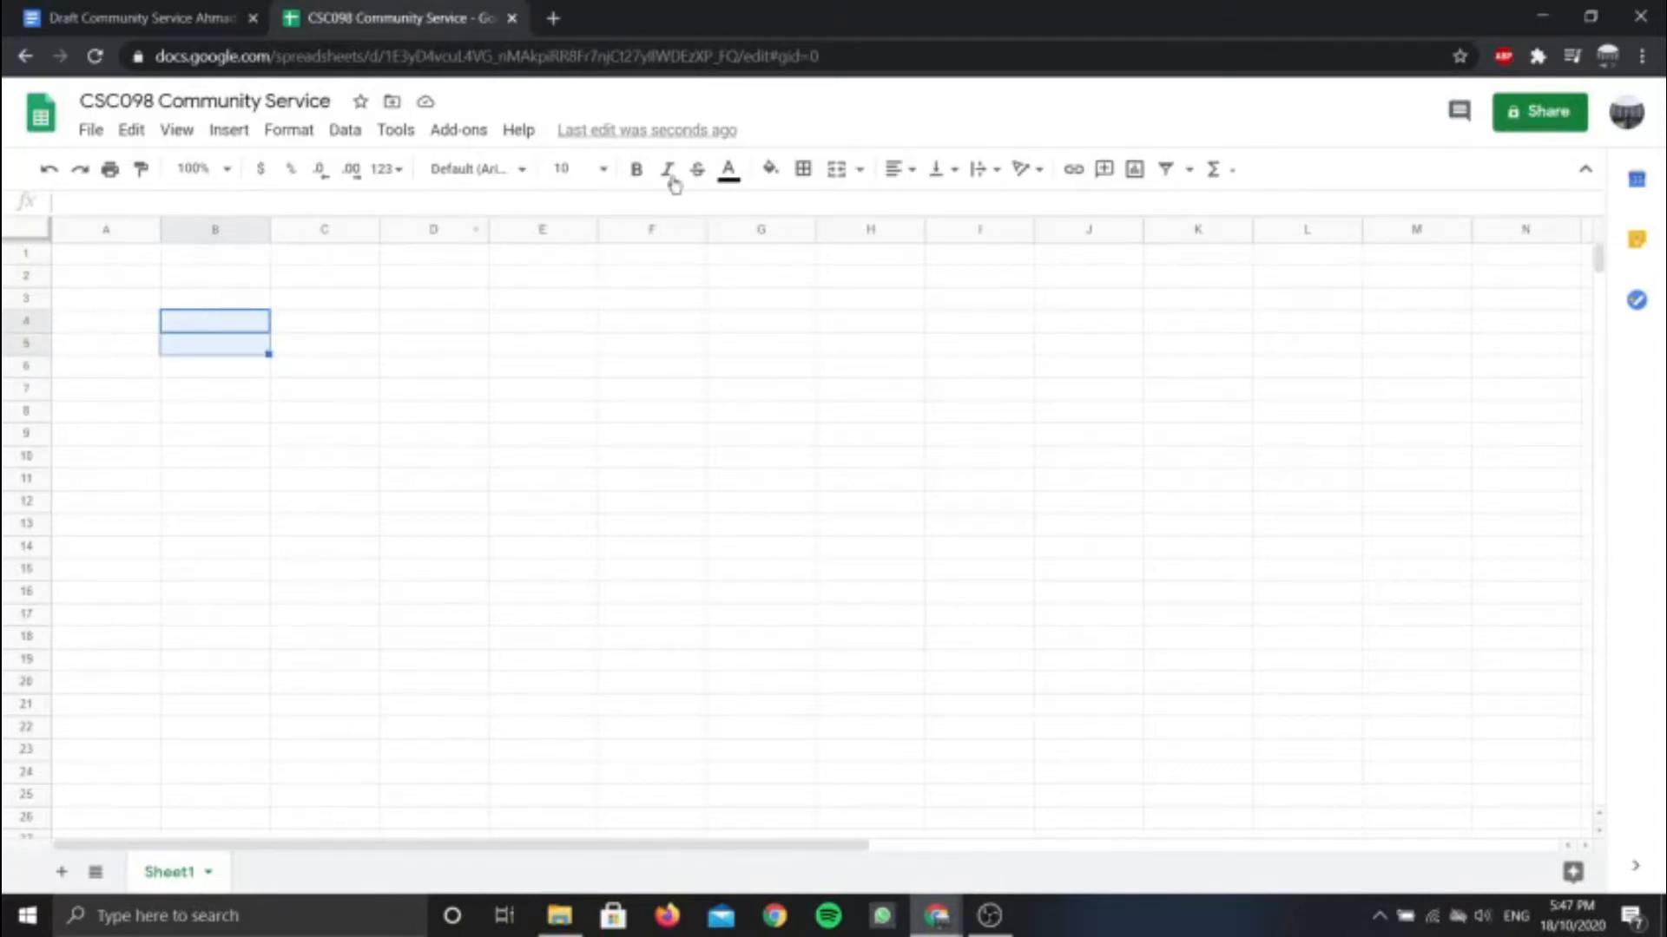
Merge B4:B5 and enter the heading NO ID PEKERJA
click(837, 176)
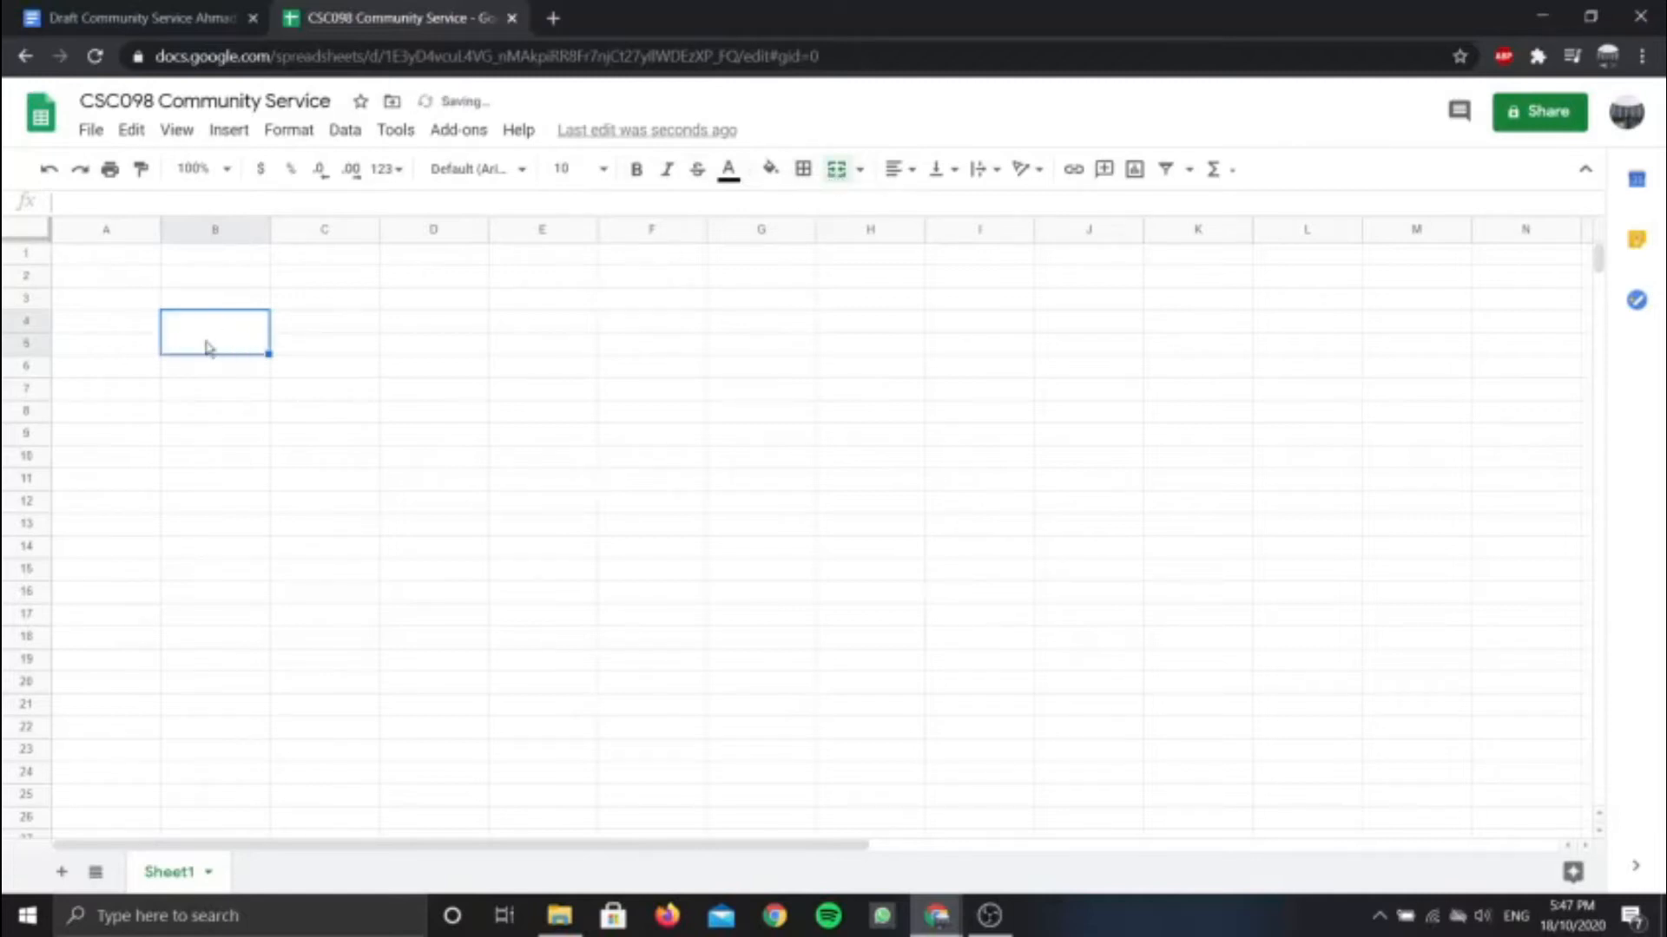
double_click(212, 330)
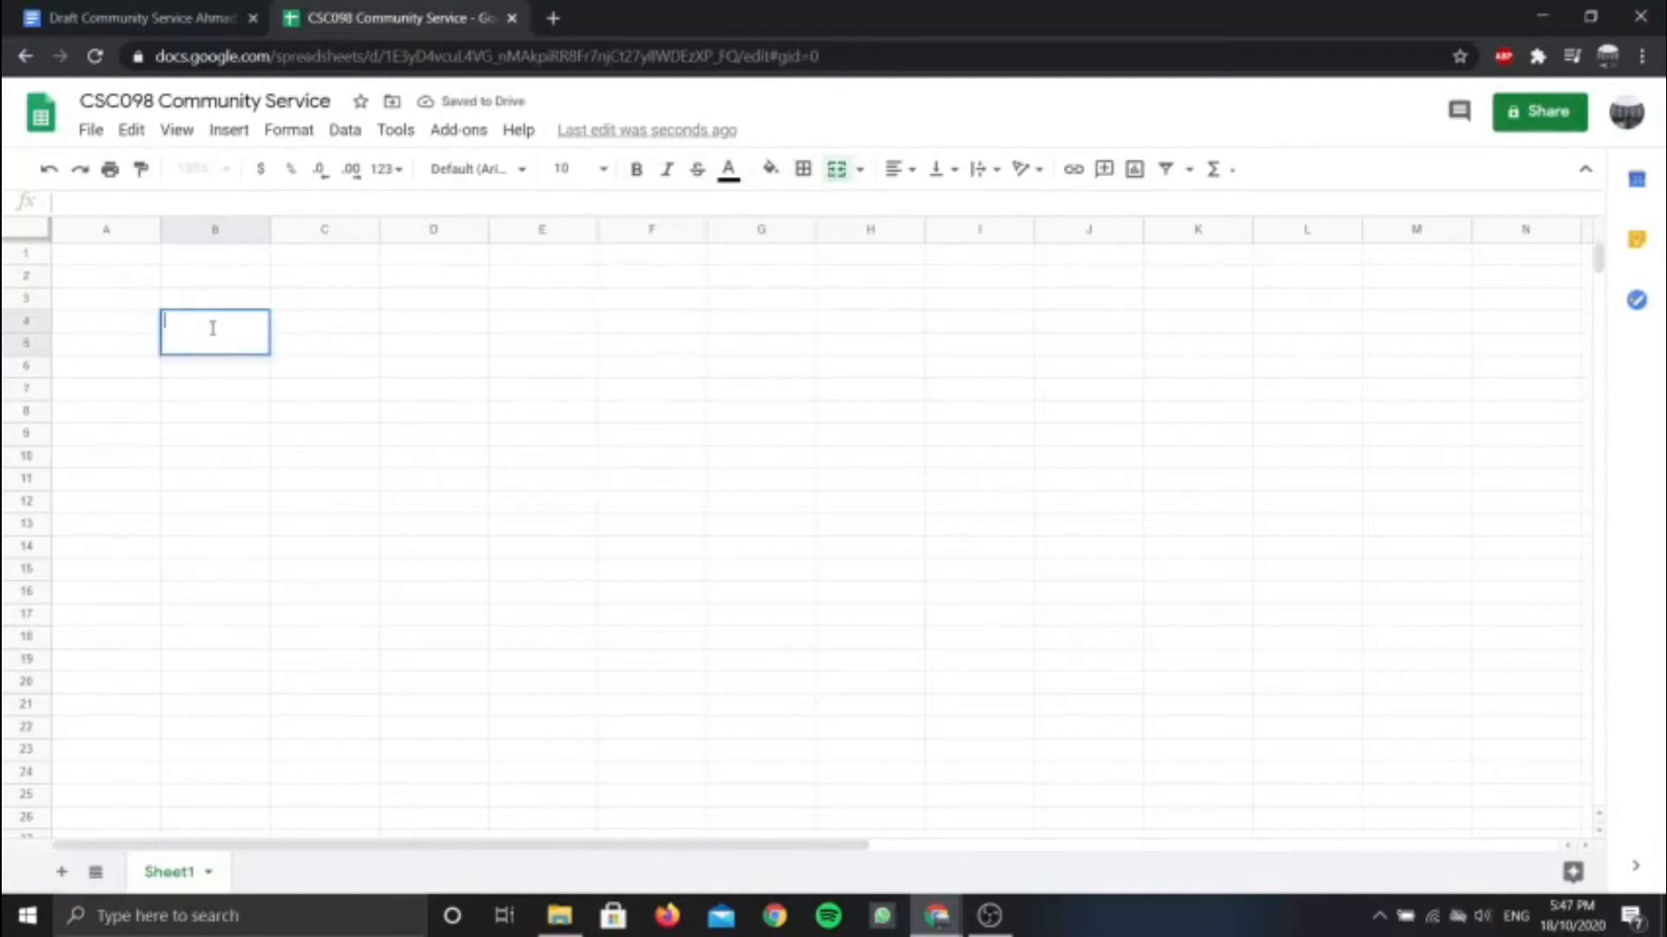
text(no)
key(BackSpace)
key(Caps_Lock)
text(NO ID PEKERJA)
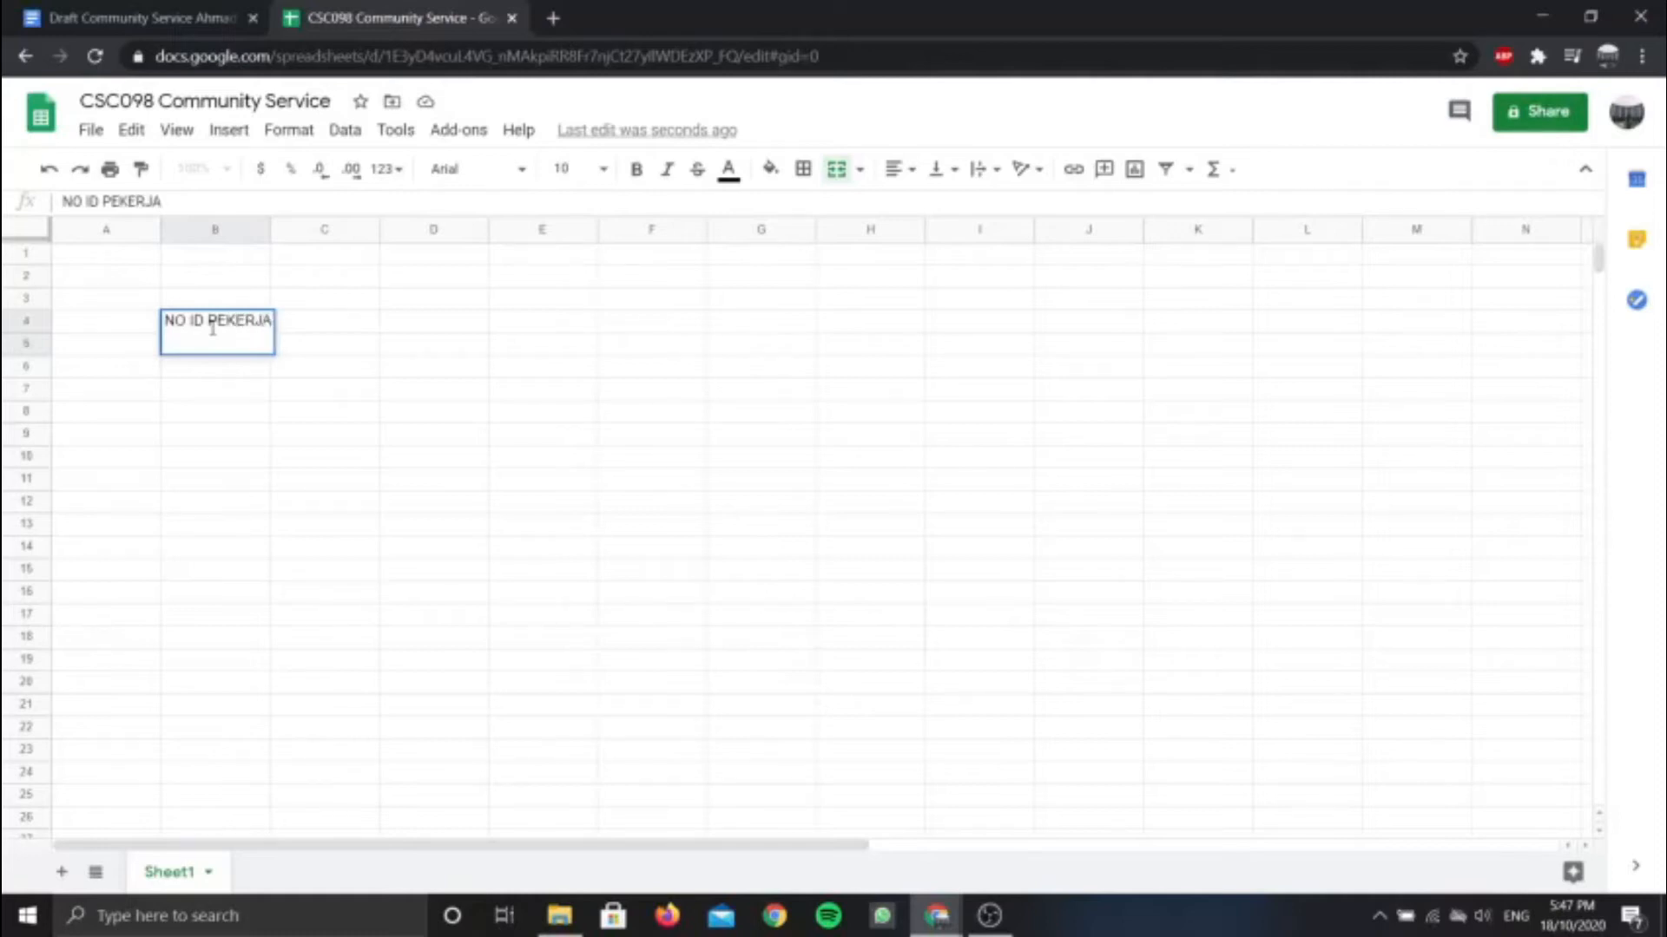
click(299, 323)
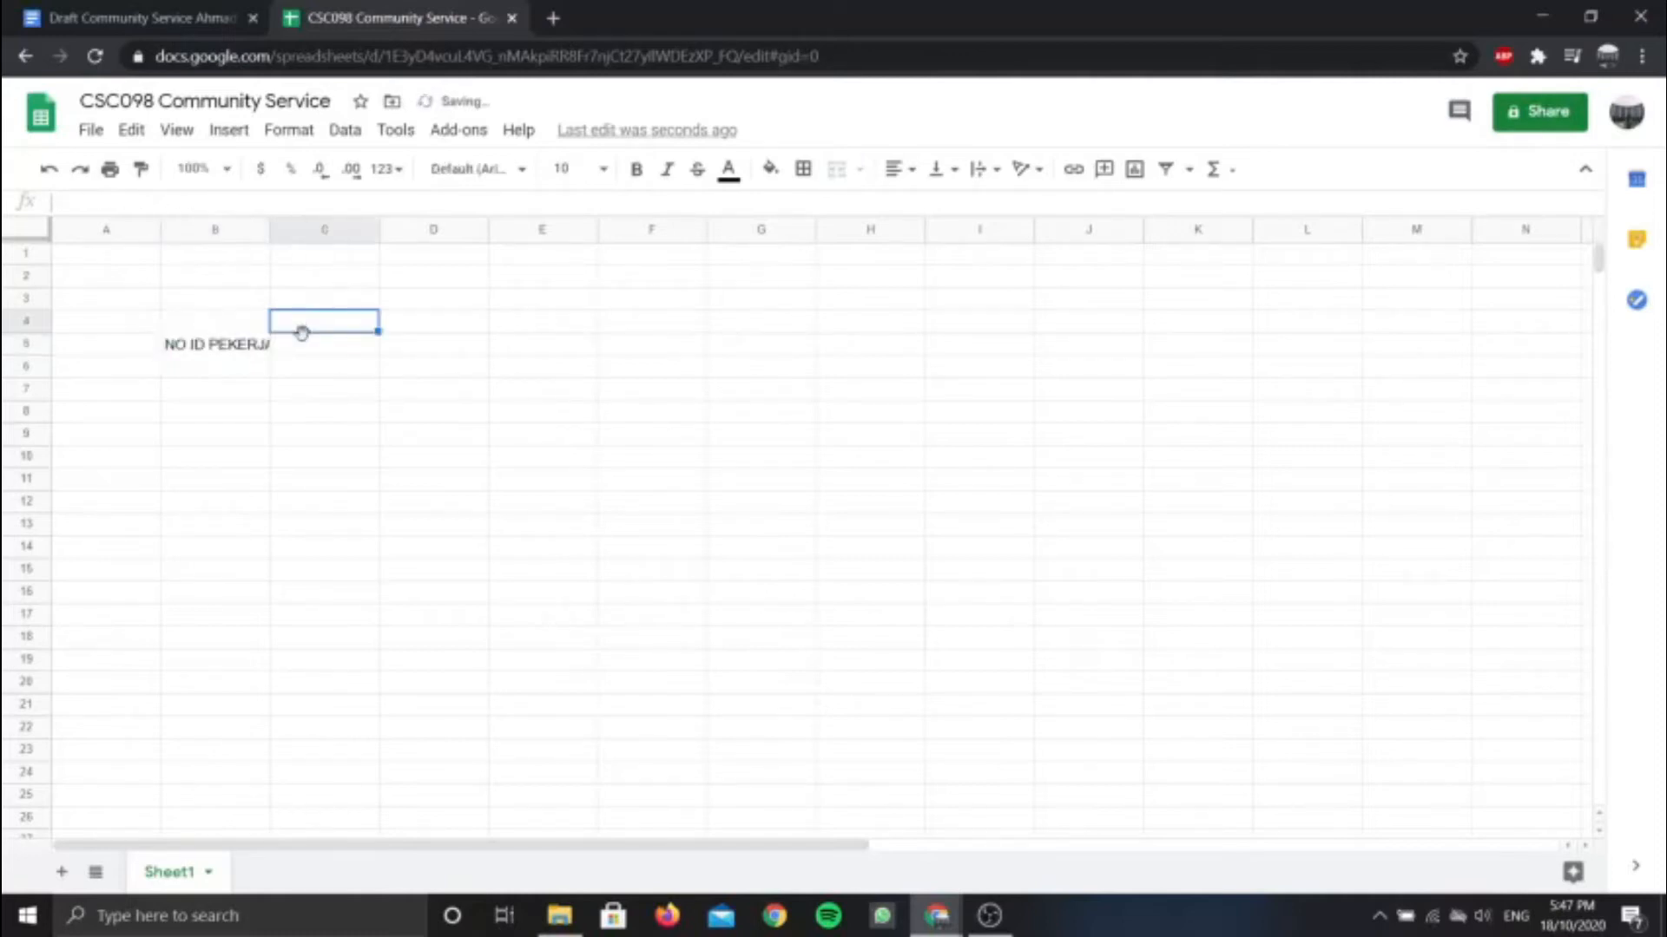
Merge C4:C5 and enter NAMA PEKERJA, checking the draft for the column name
drag(312, 330, 319, 345)
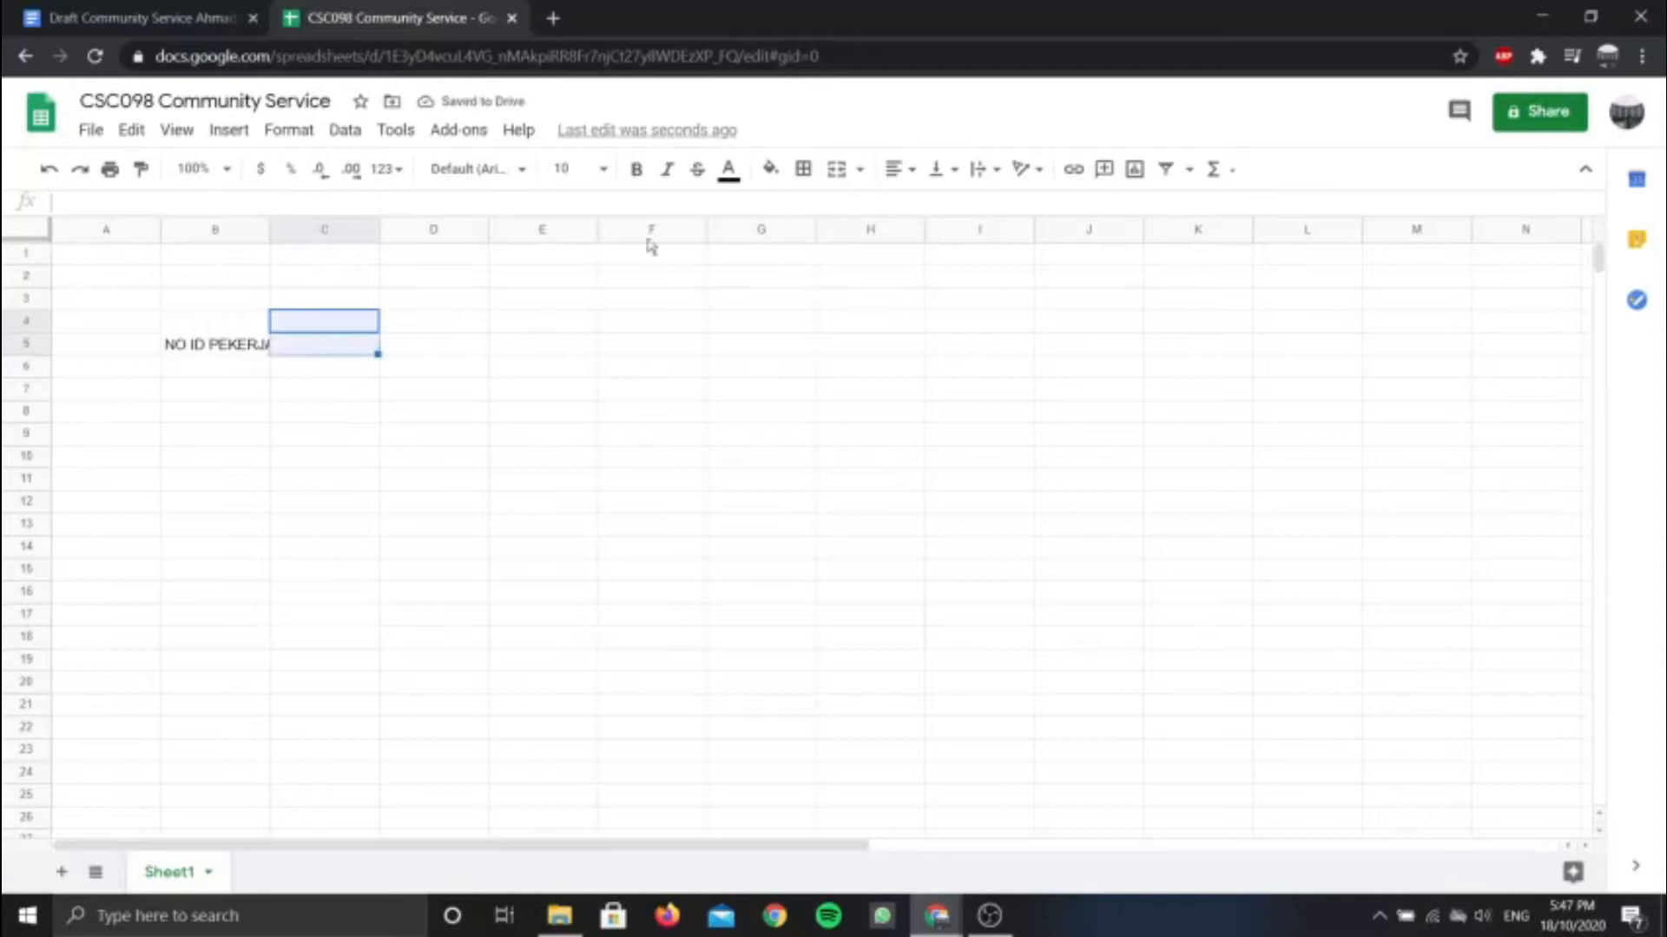
click(802, 169)
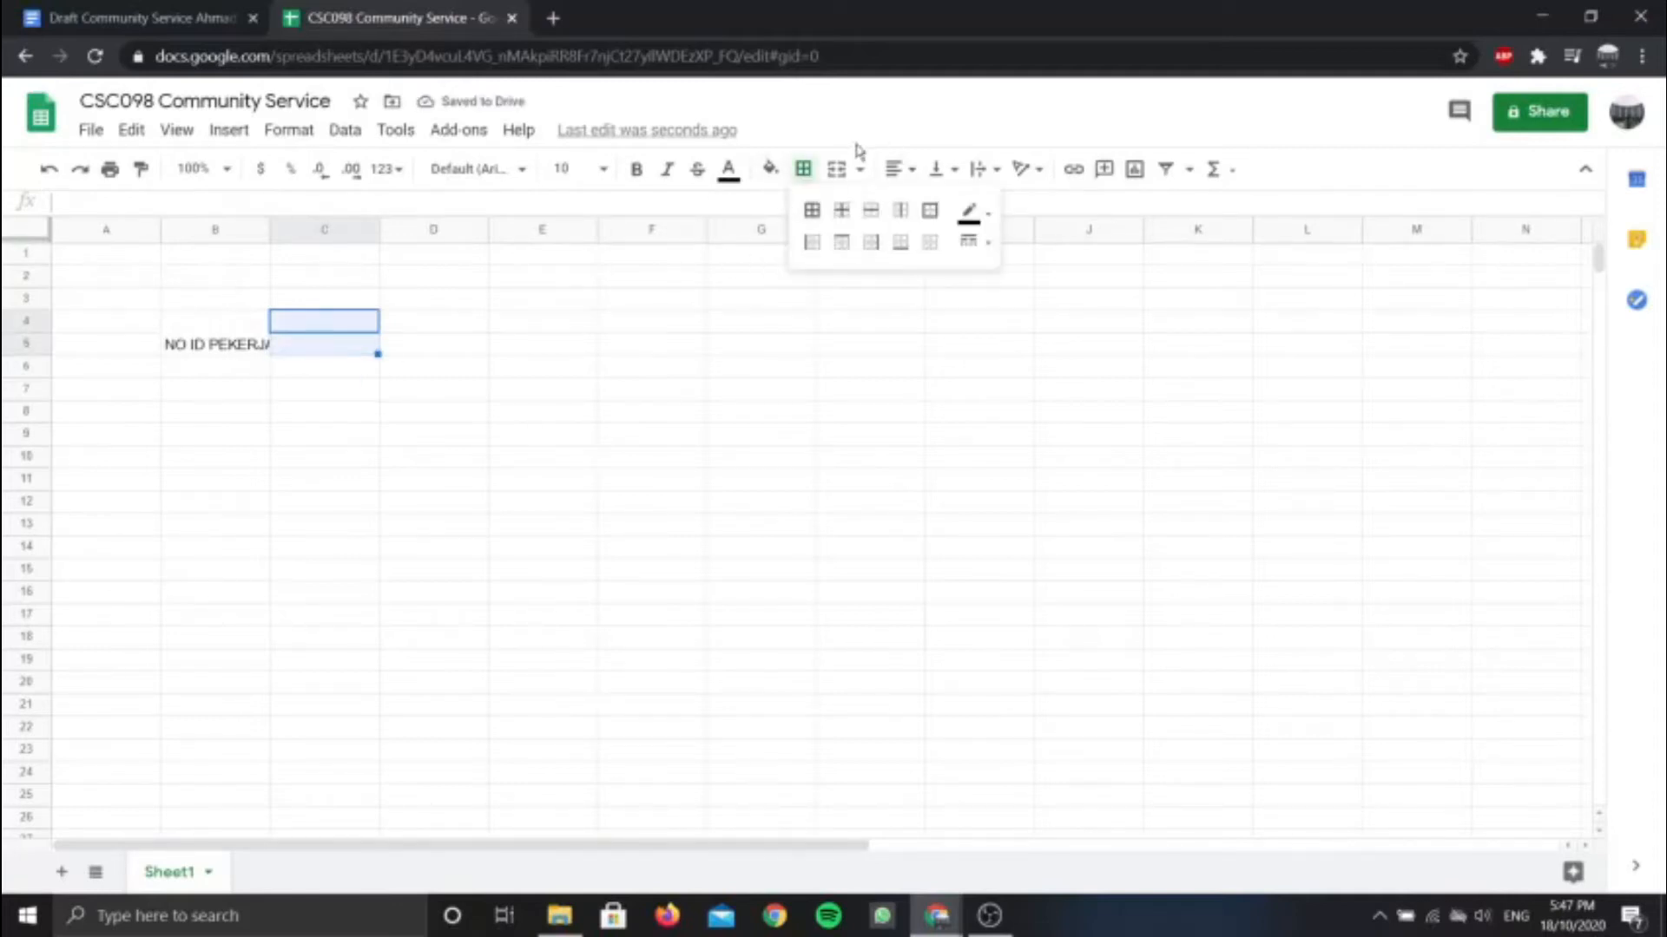
click(836, 169)
double_click(347, 344)
click(139, 17)
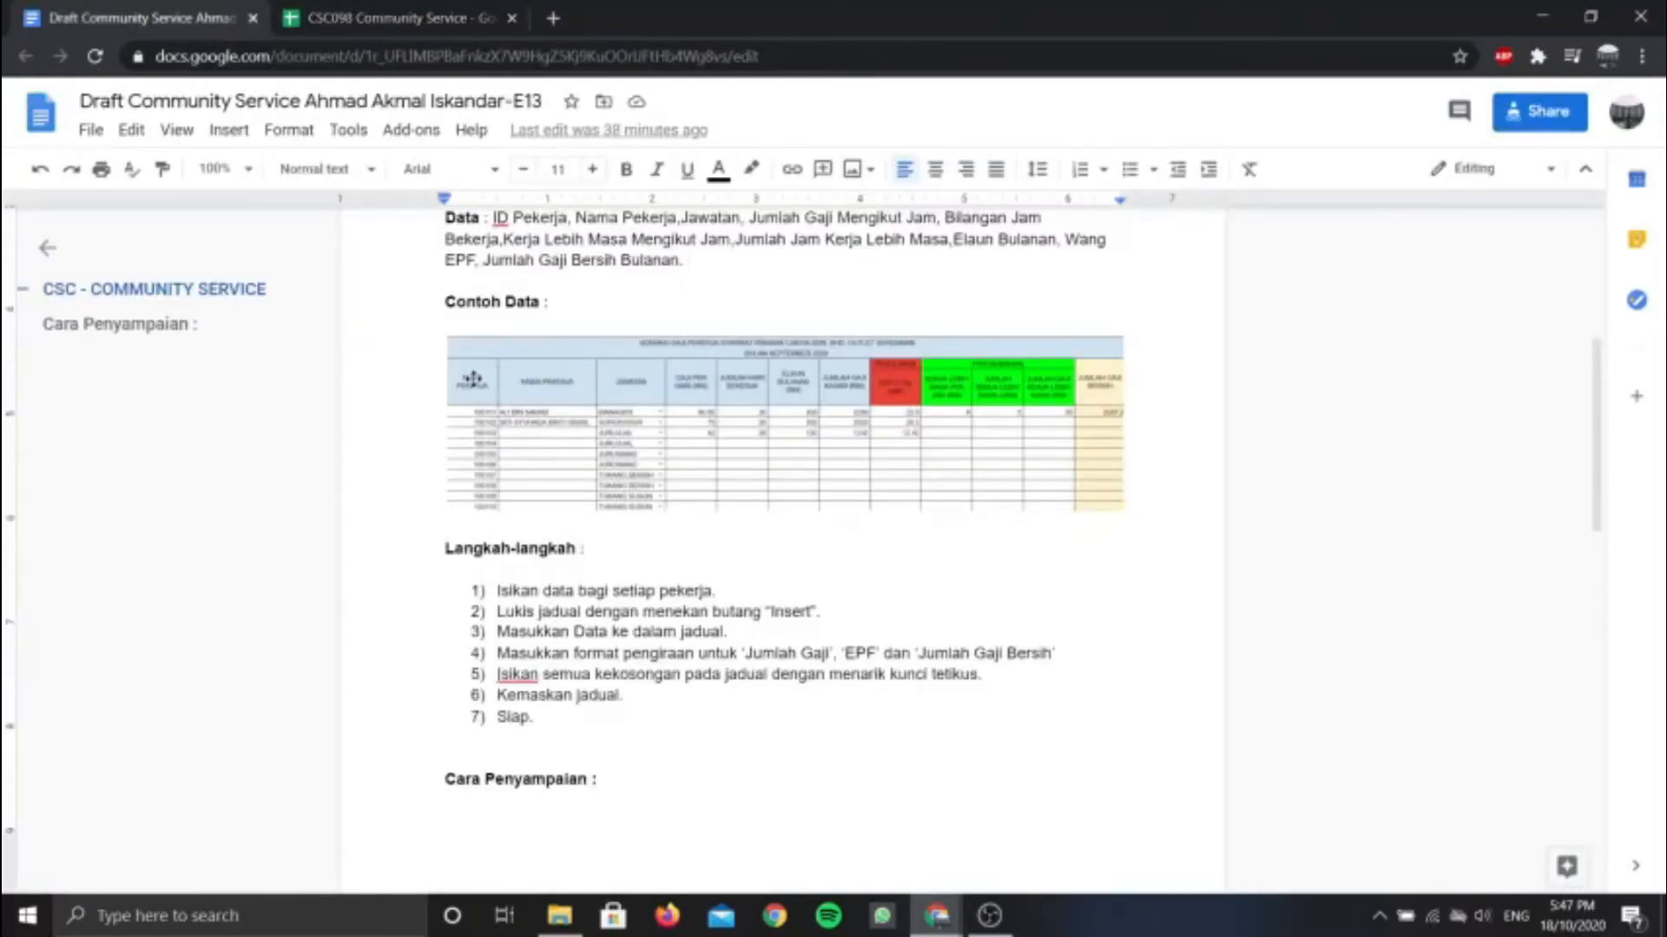
key(ctrl+Tab)
text(NAMA PEKERJA)
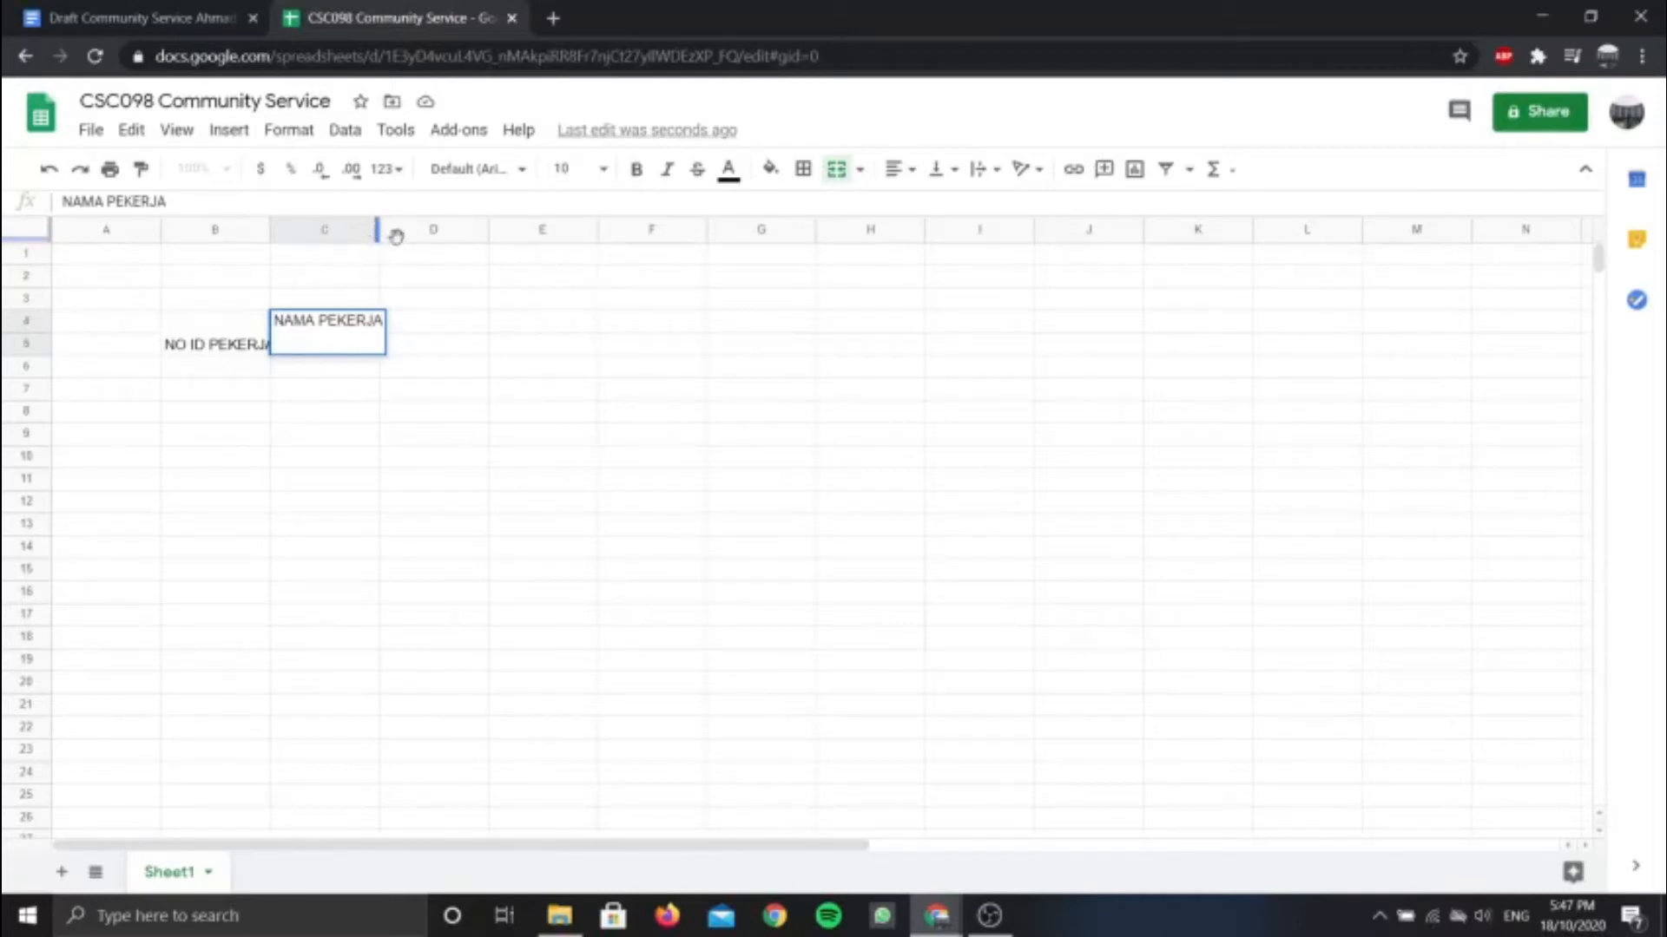
Merge D4:D5 and enter the heading JAWATAN
click(406, 329)
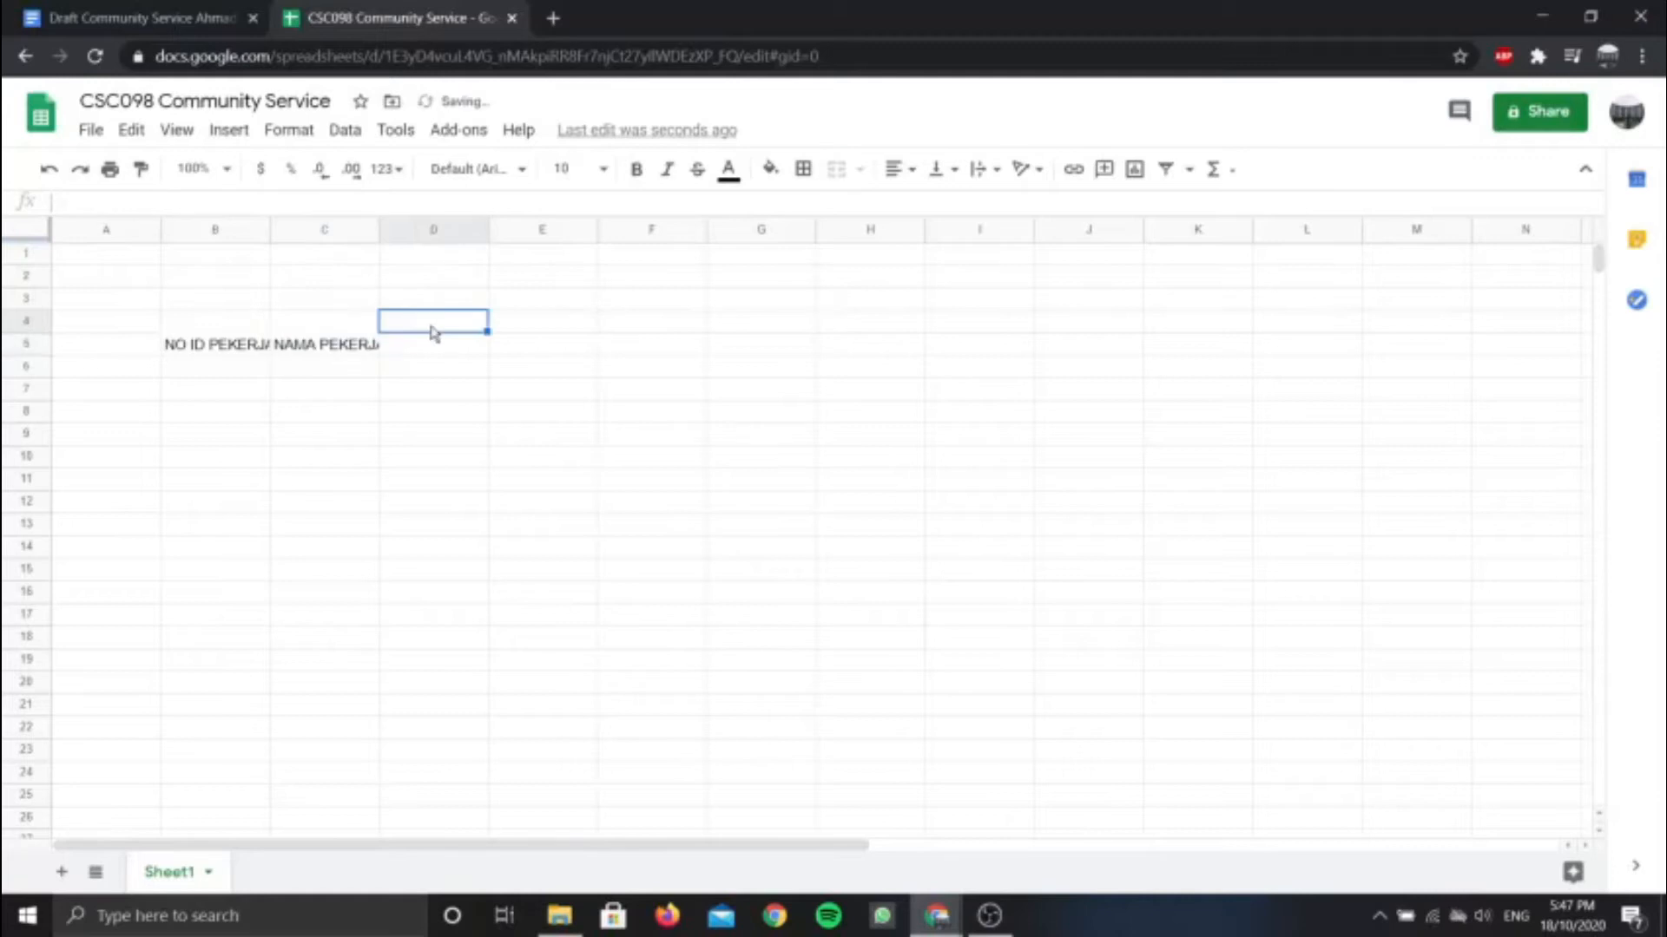
drag(406, 332, 412, 347)
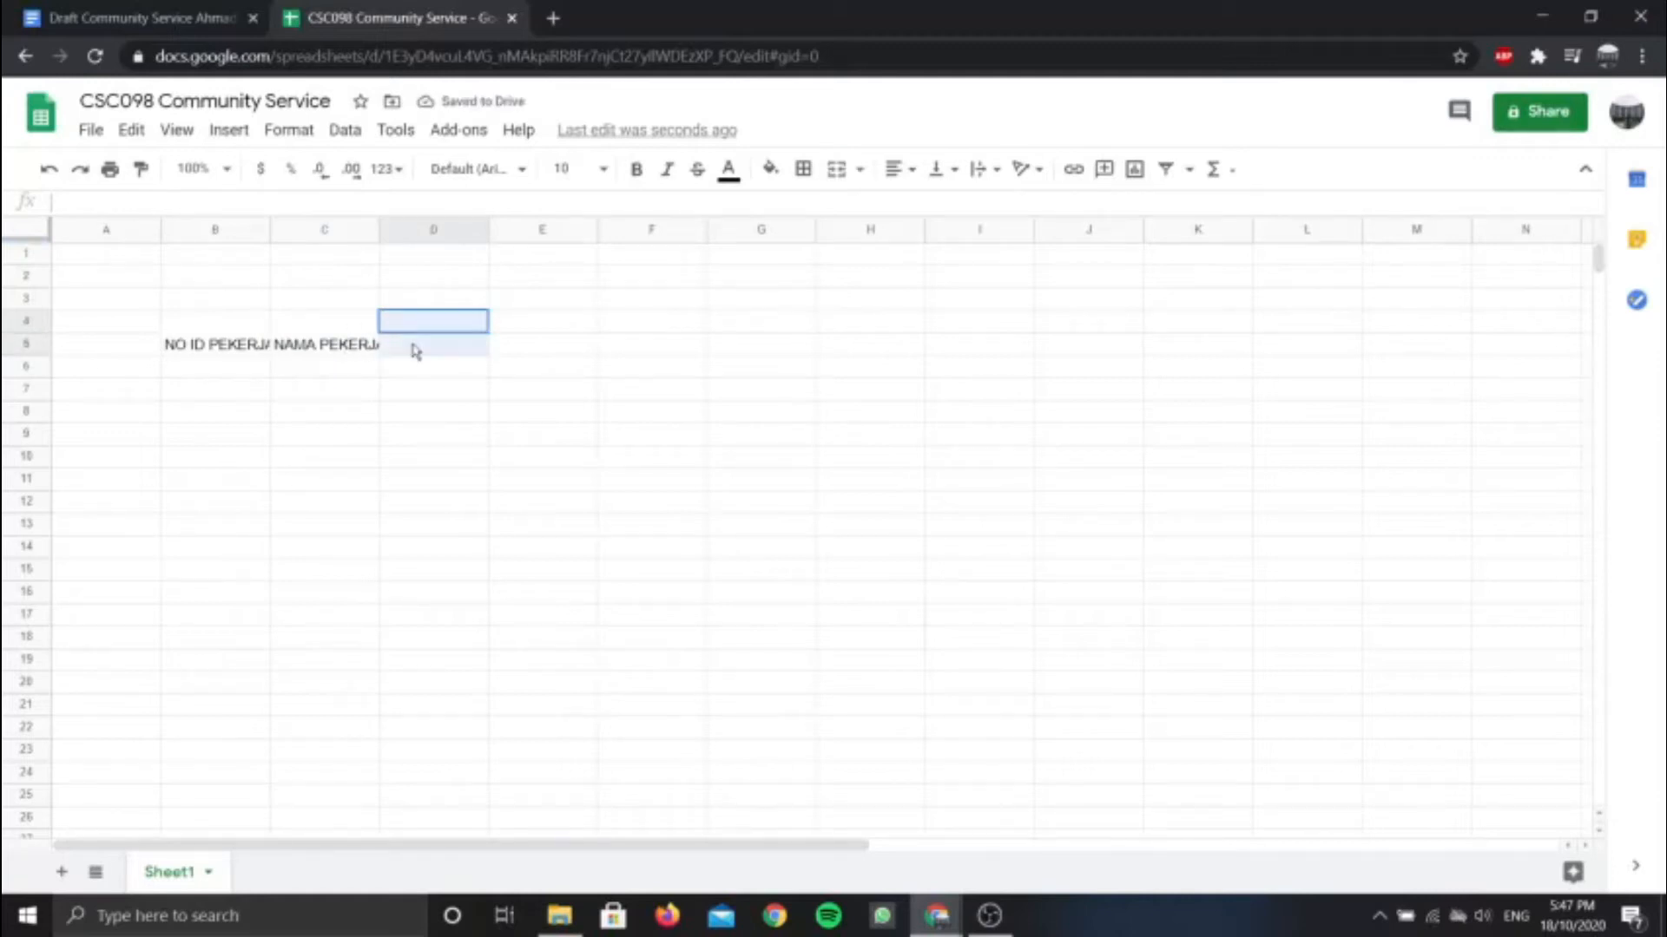
click(837, 170)
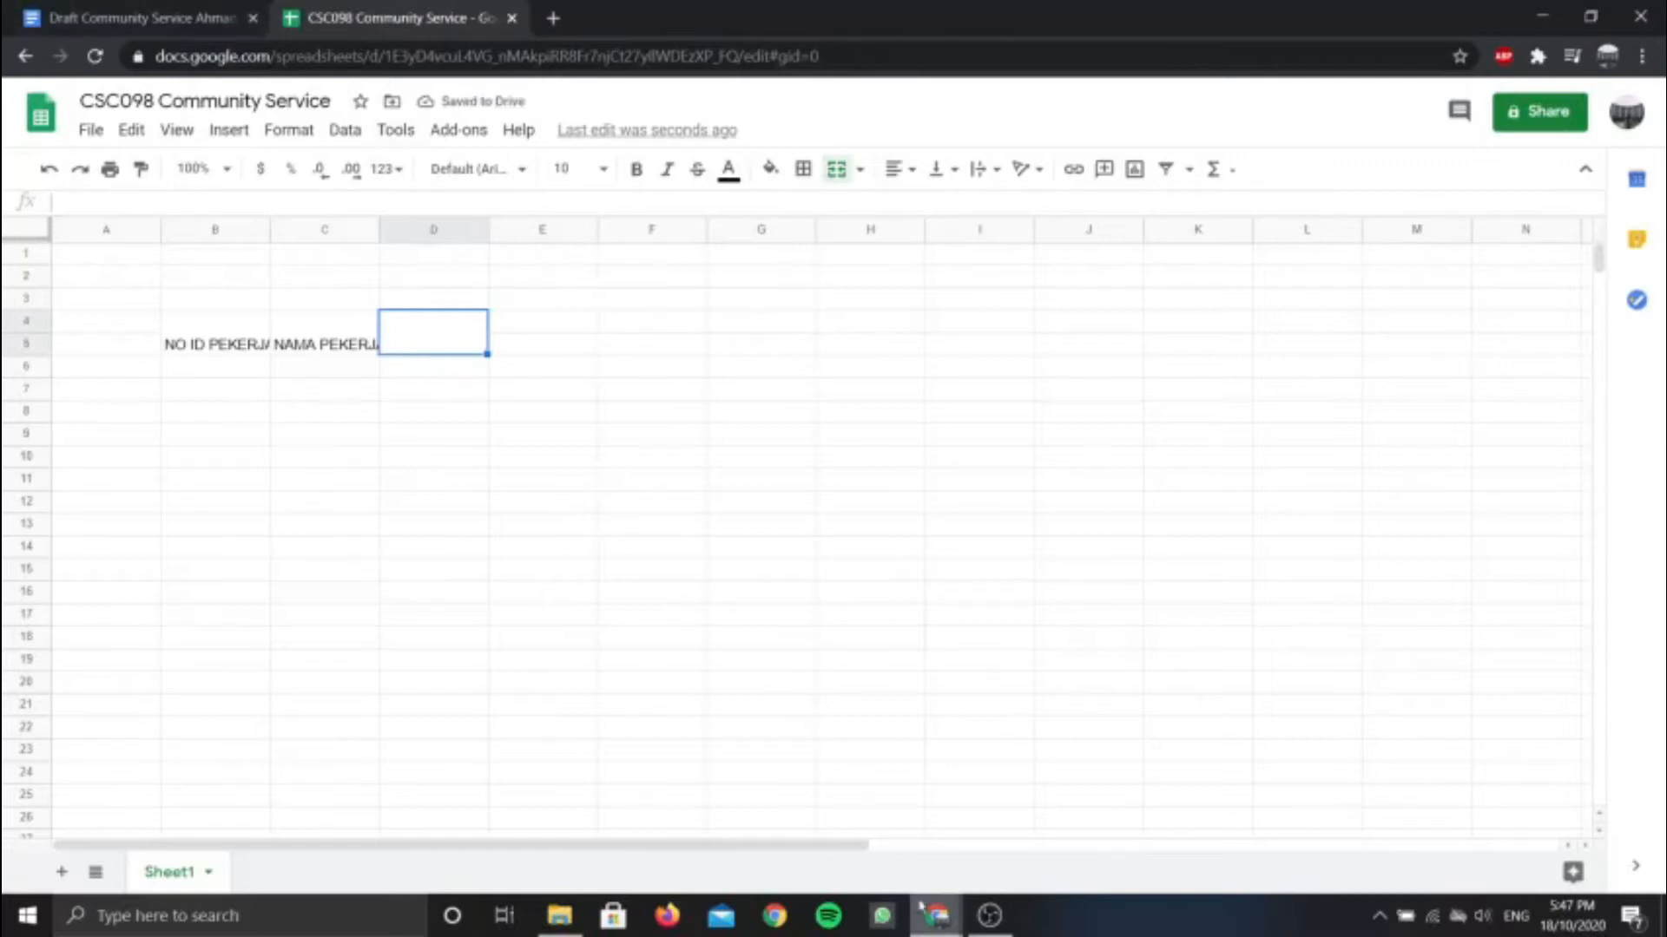
click(141, 15)
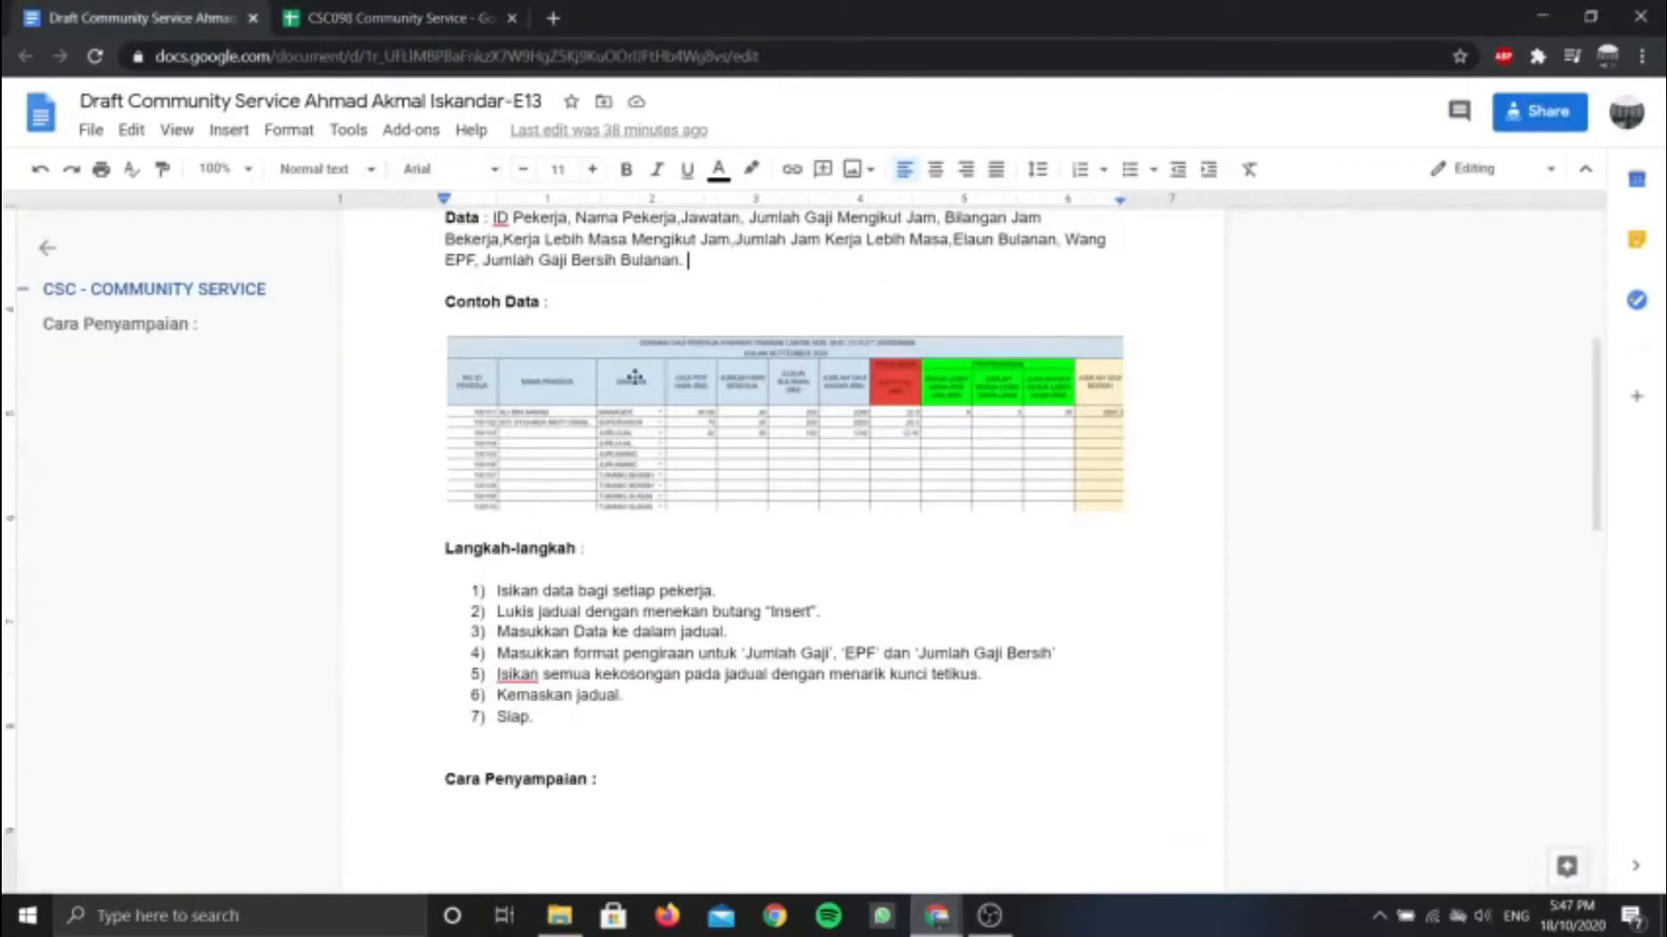
click(331, 18)
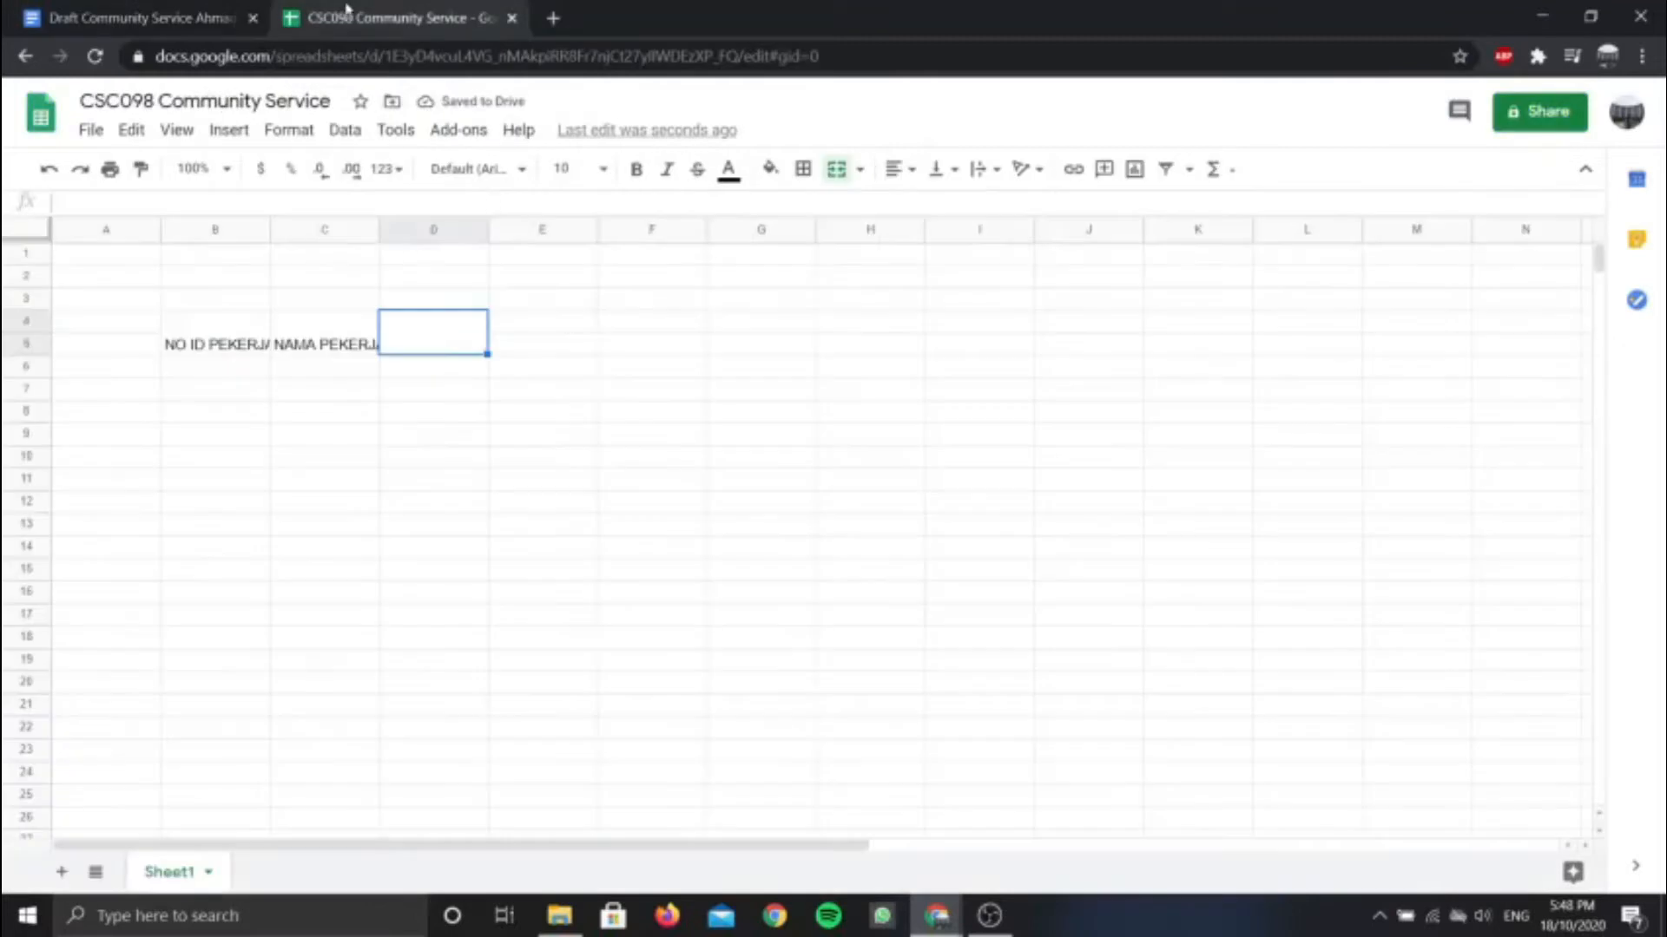
text(JAWATAN)
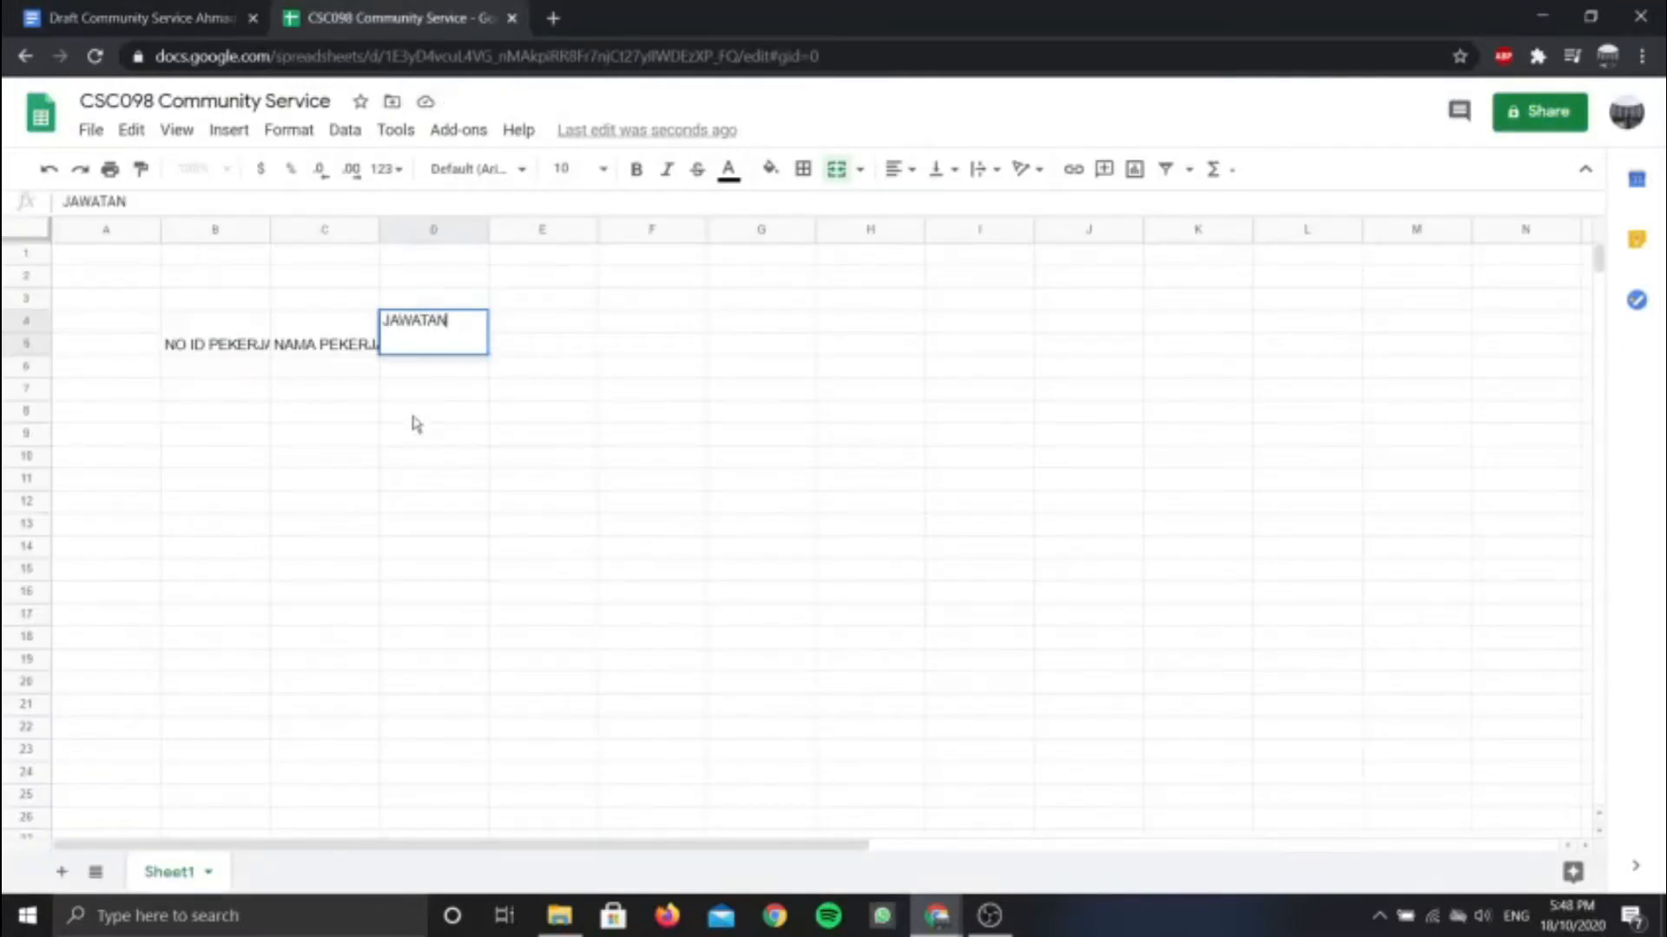
Merge E4:E5 and enter the heading GAJI PER HARI (RM)
click(512, 328)
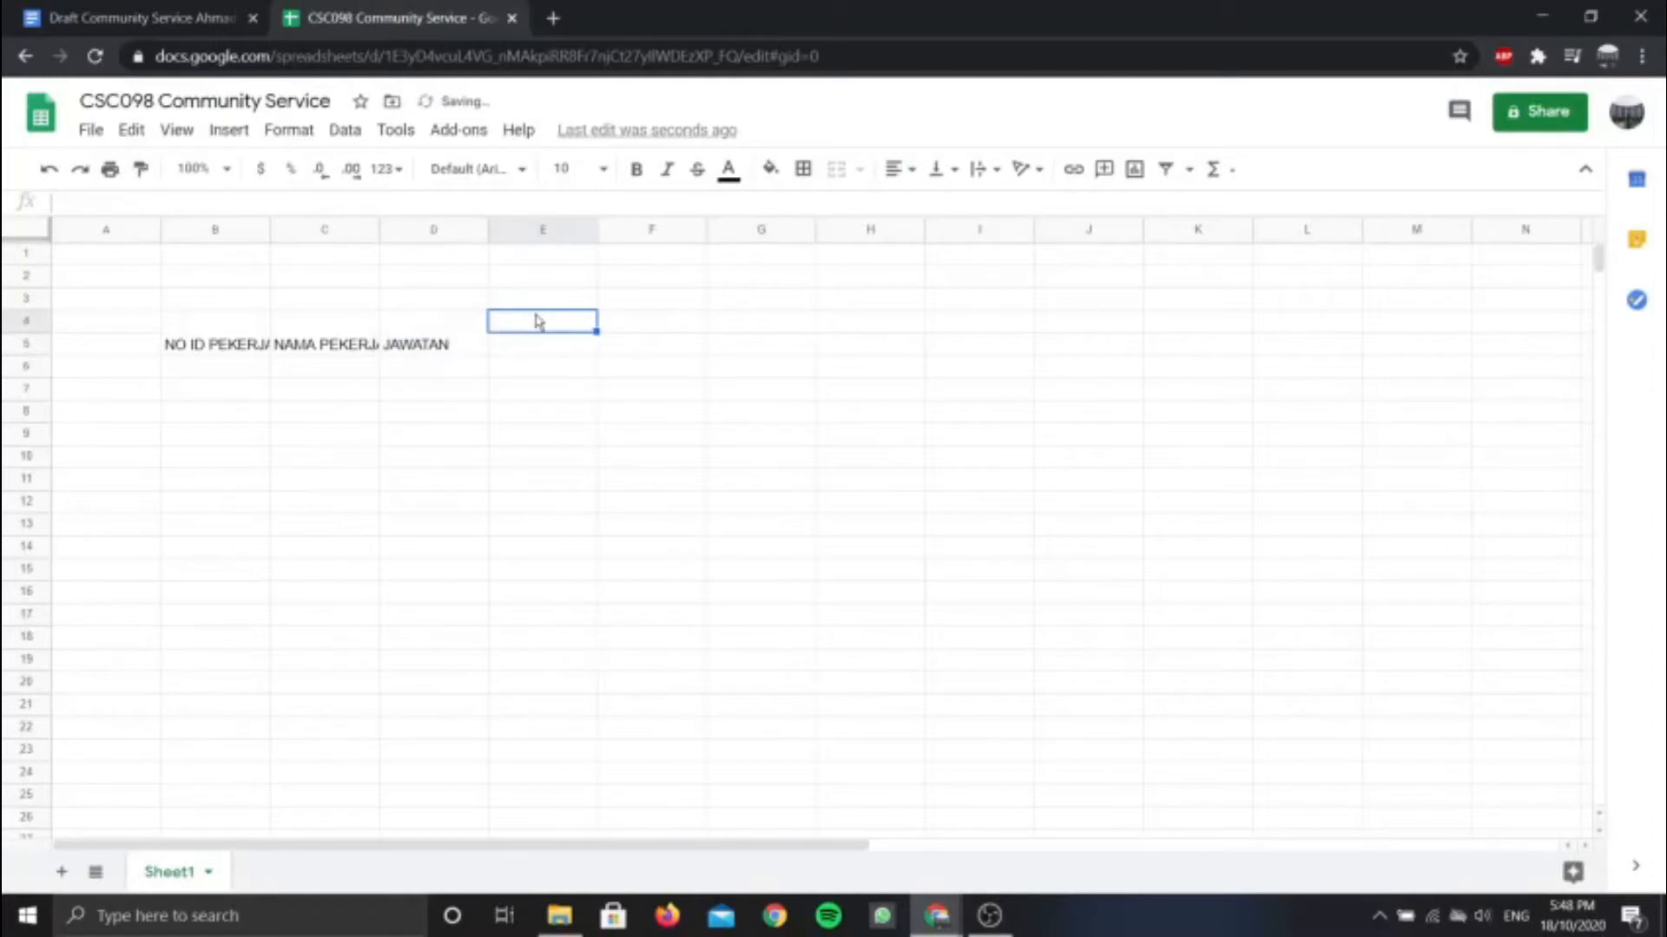
drag(539, 327, 544, 346)
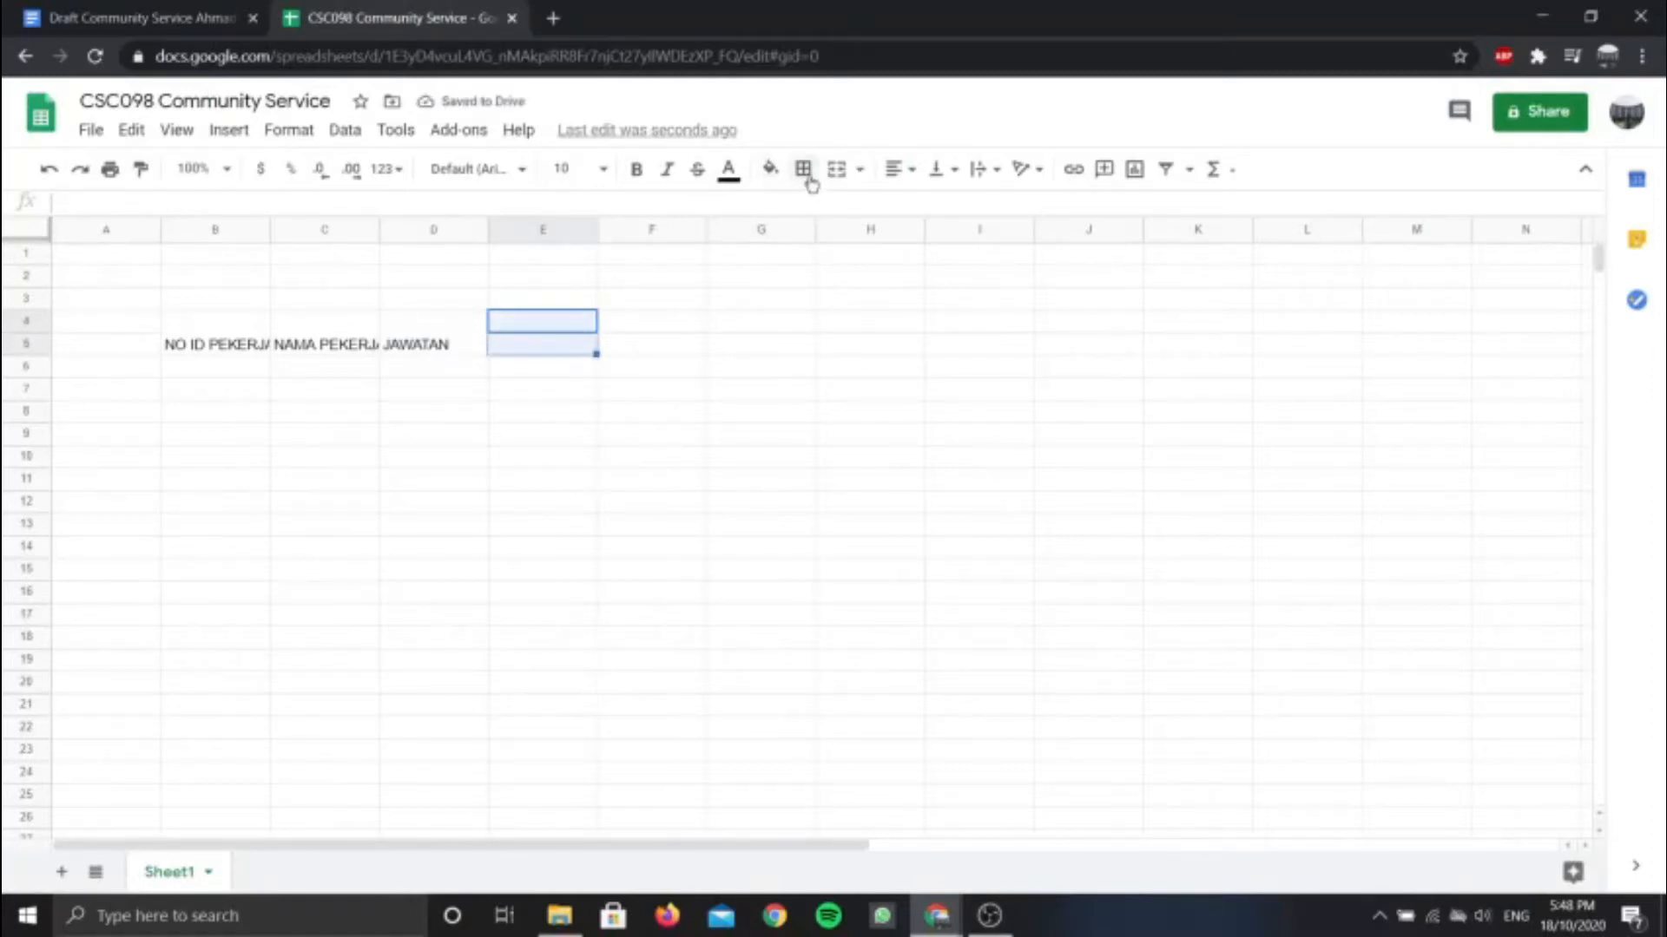
click(838, 169)
click(139, 18)
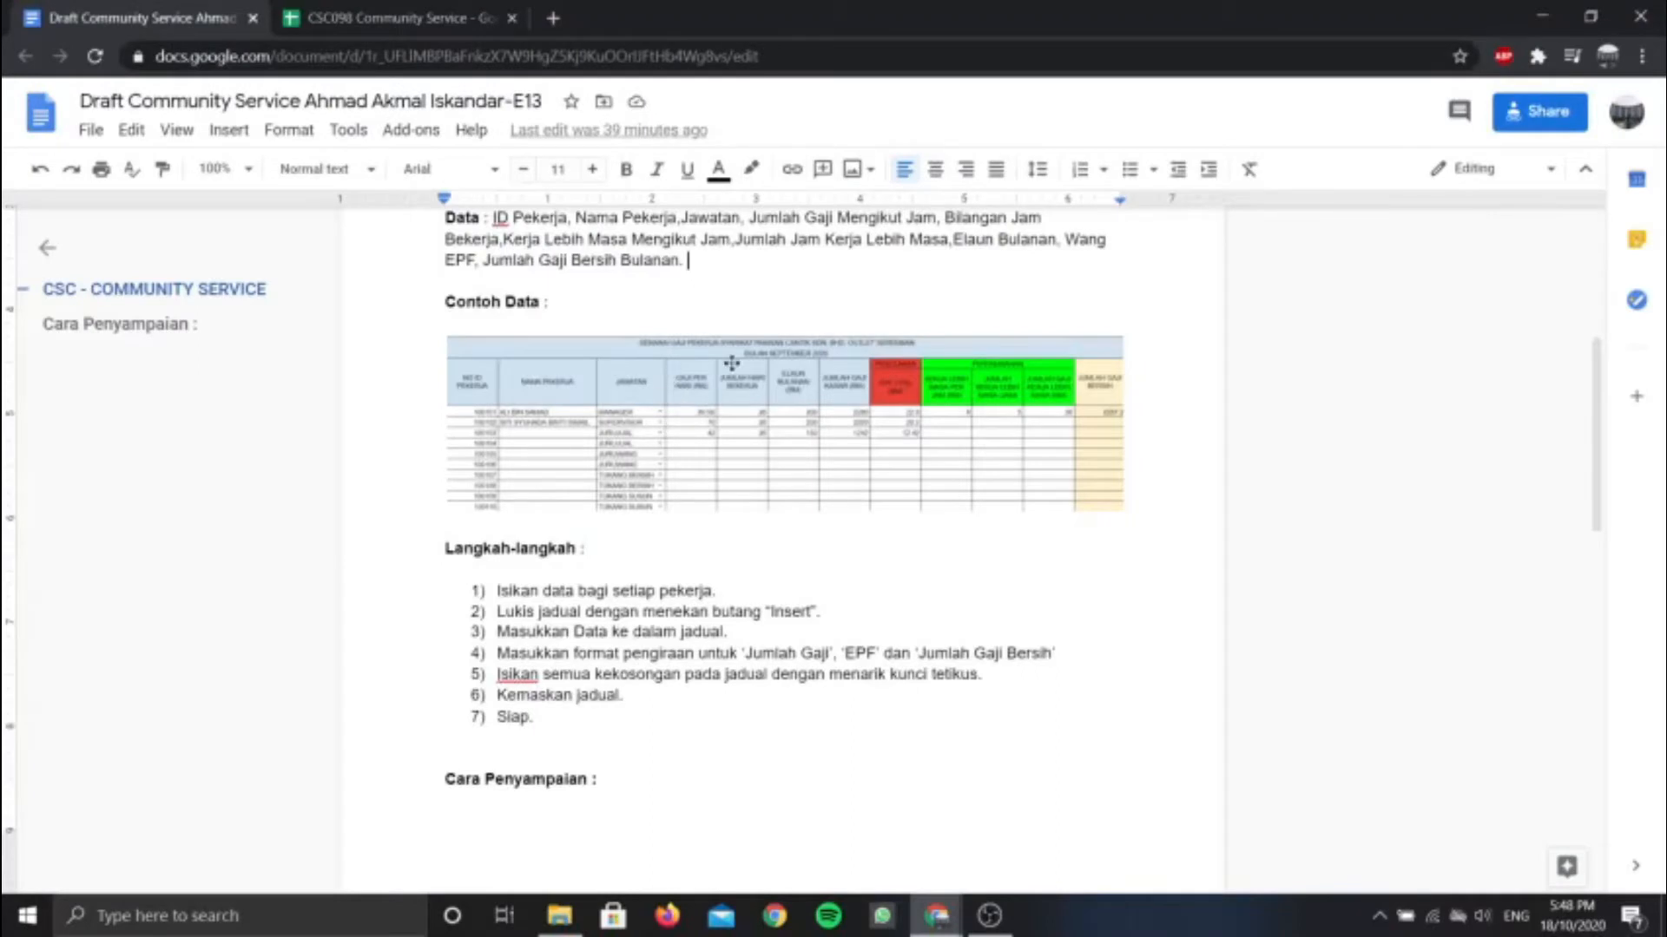
click(400, 17)
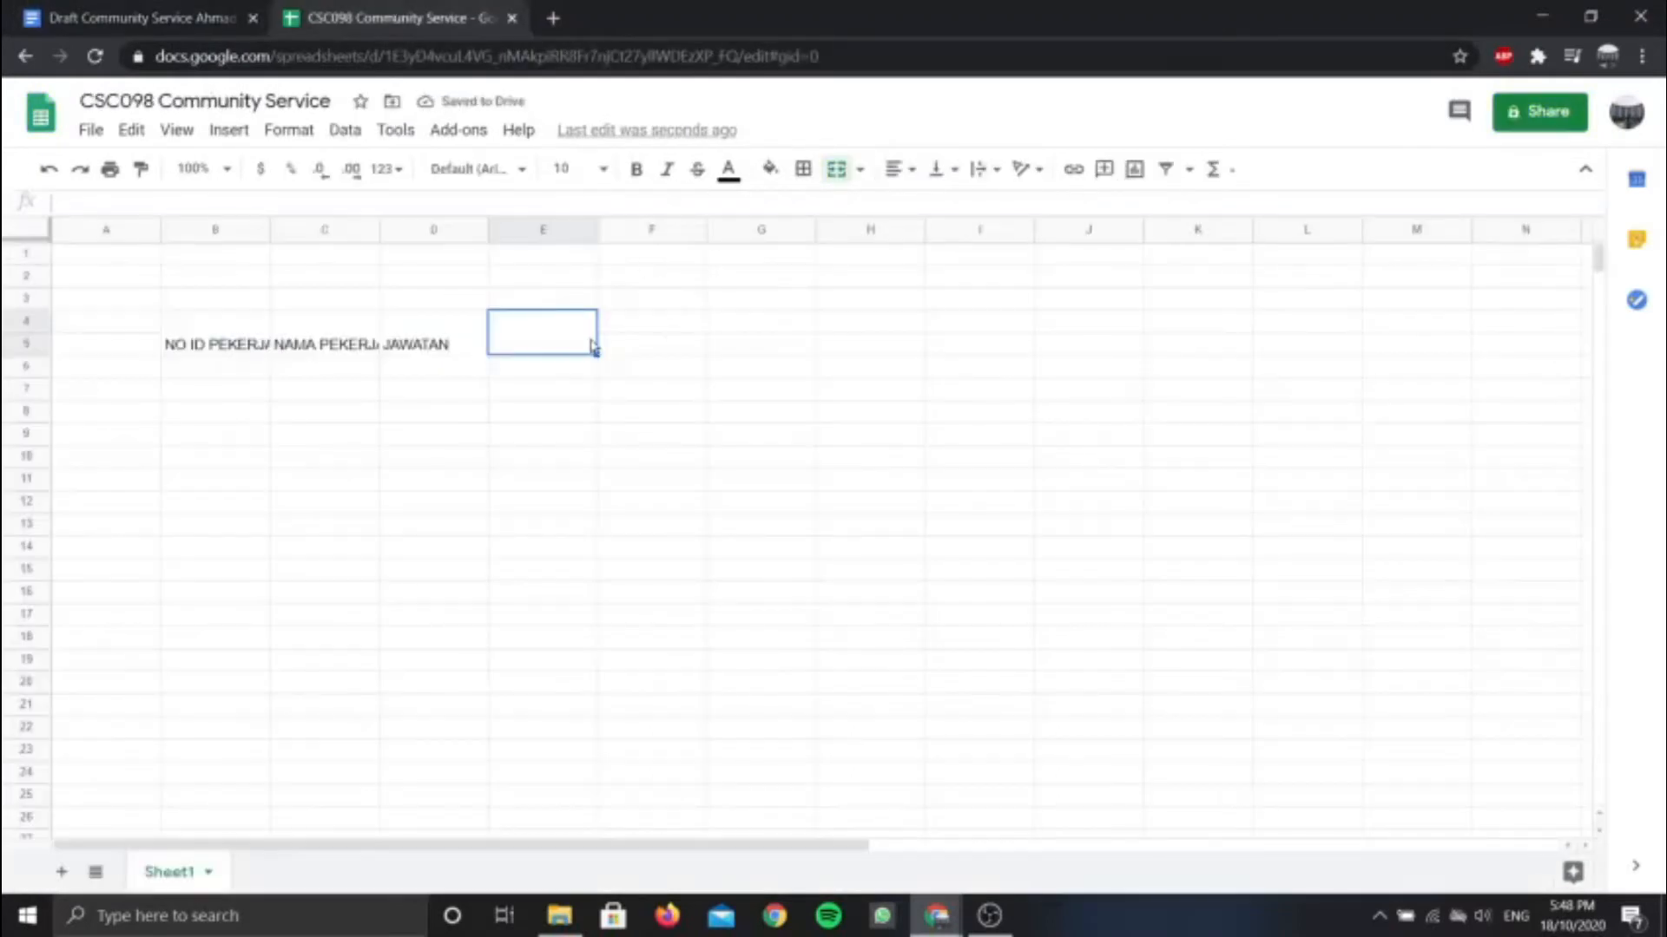
text(GA)
text(PER HAR)
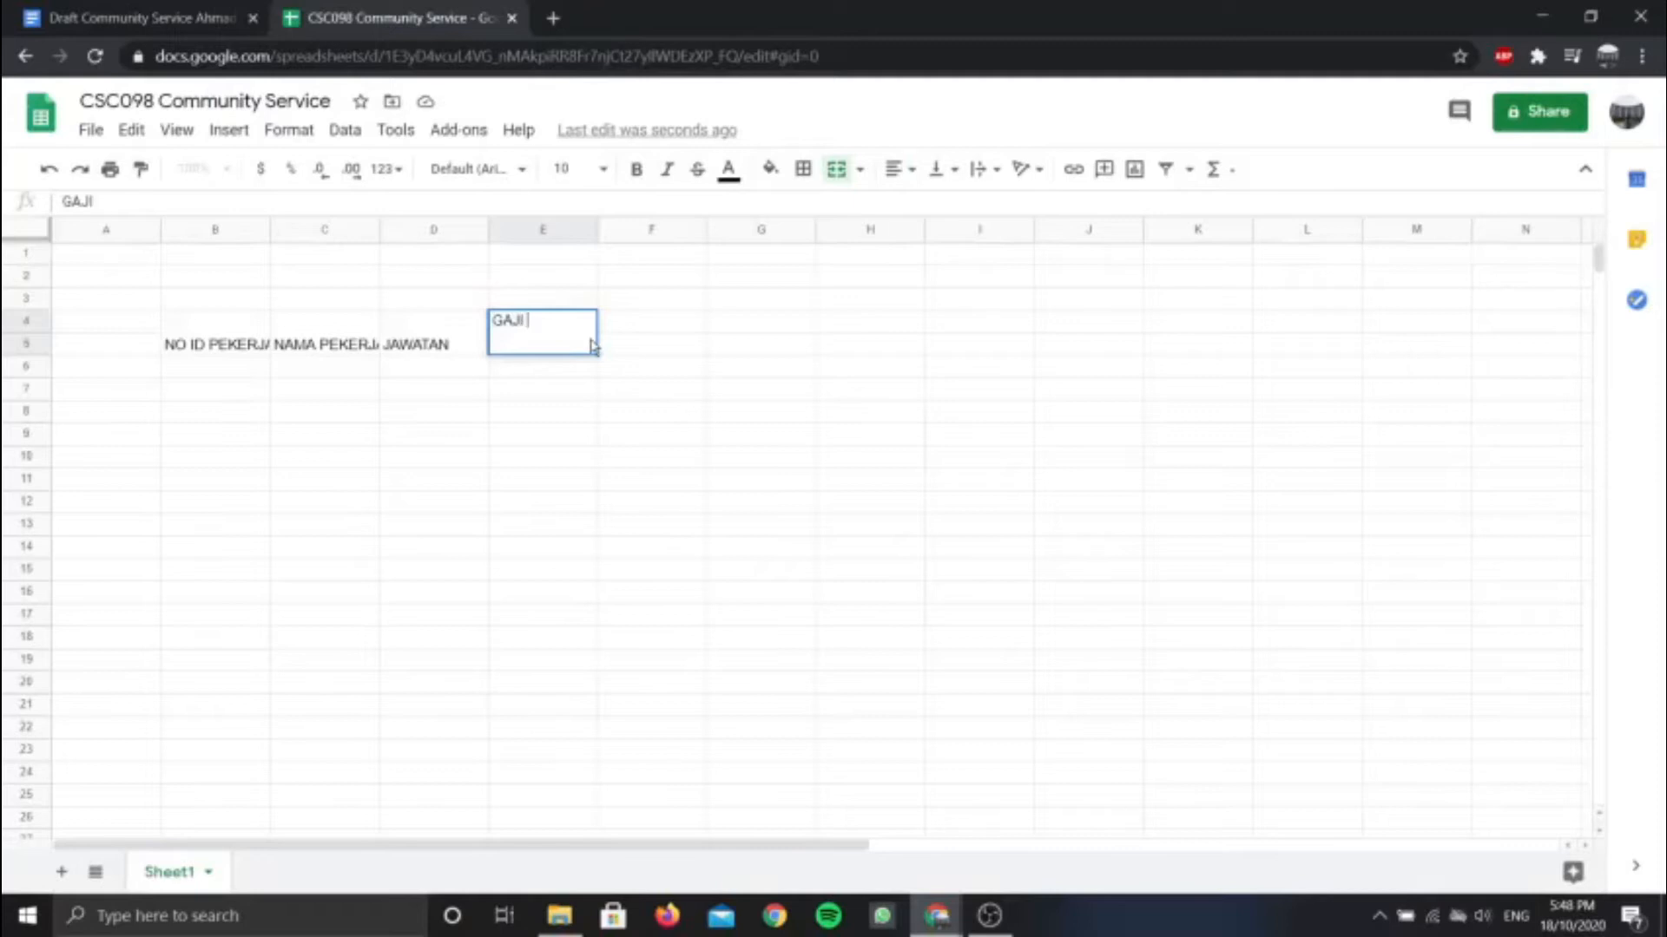
text(I)
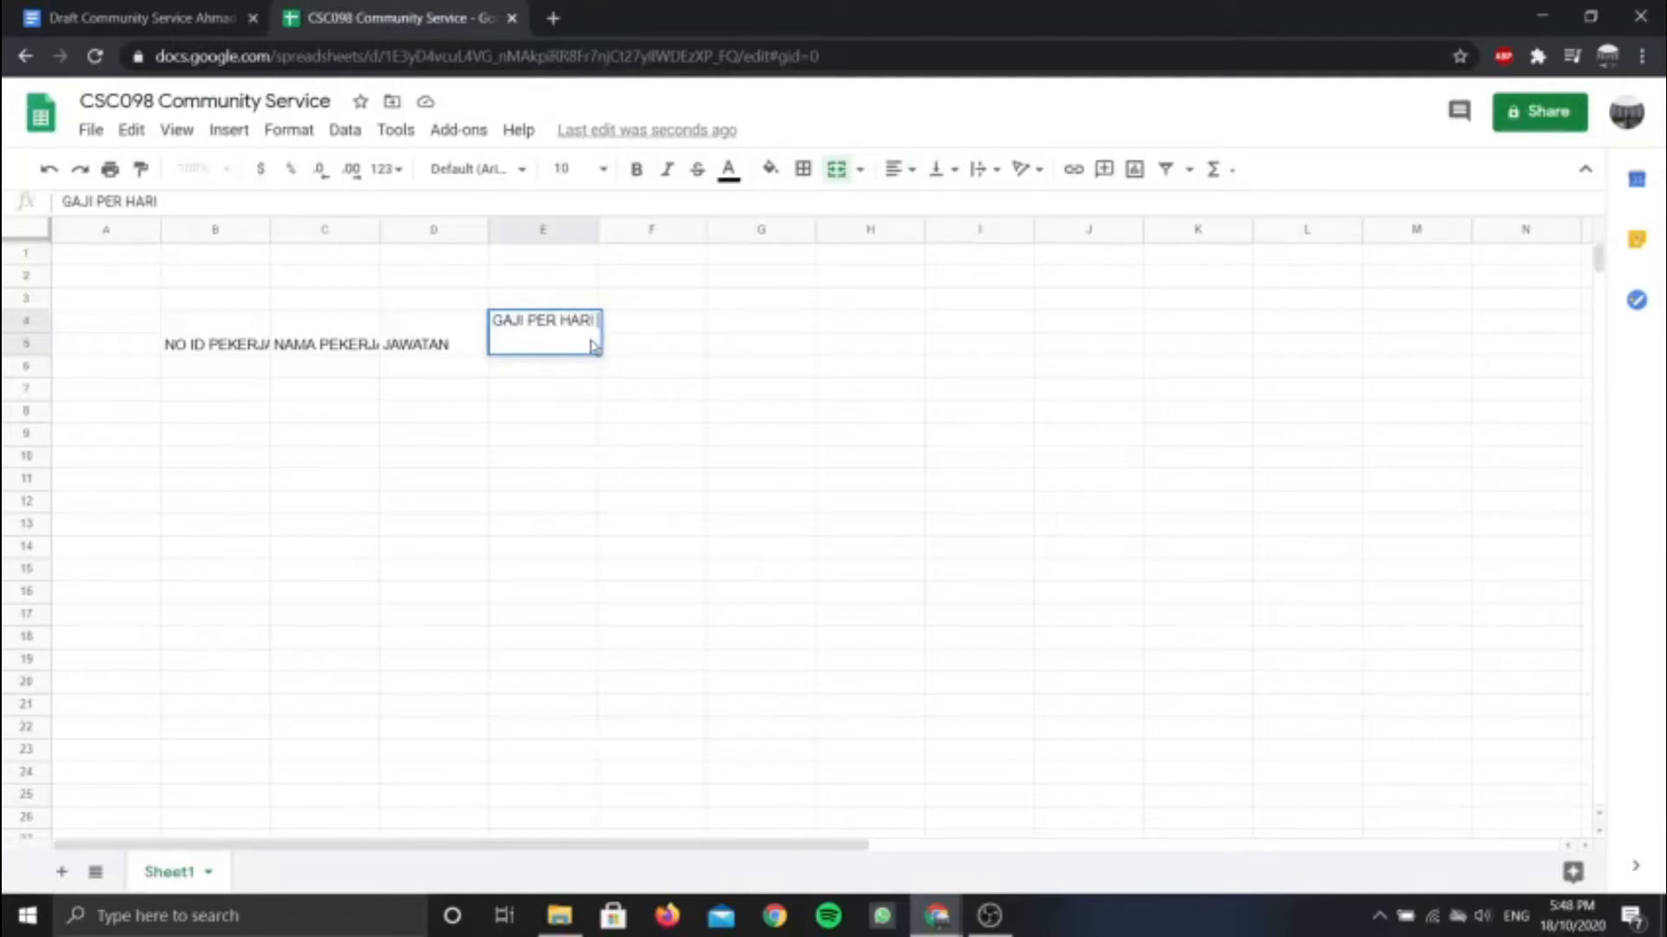
text( (RM))
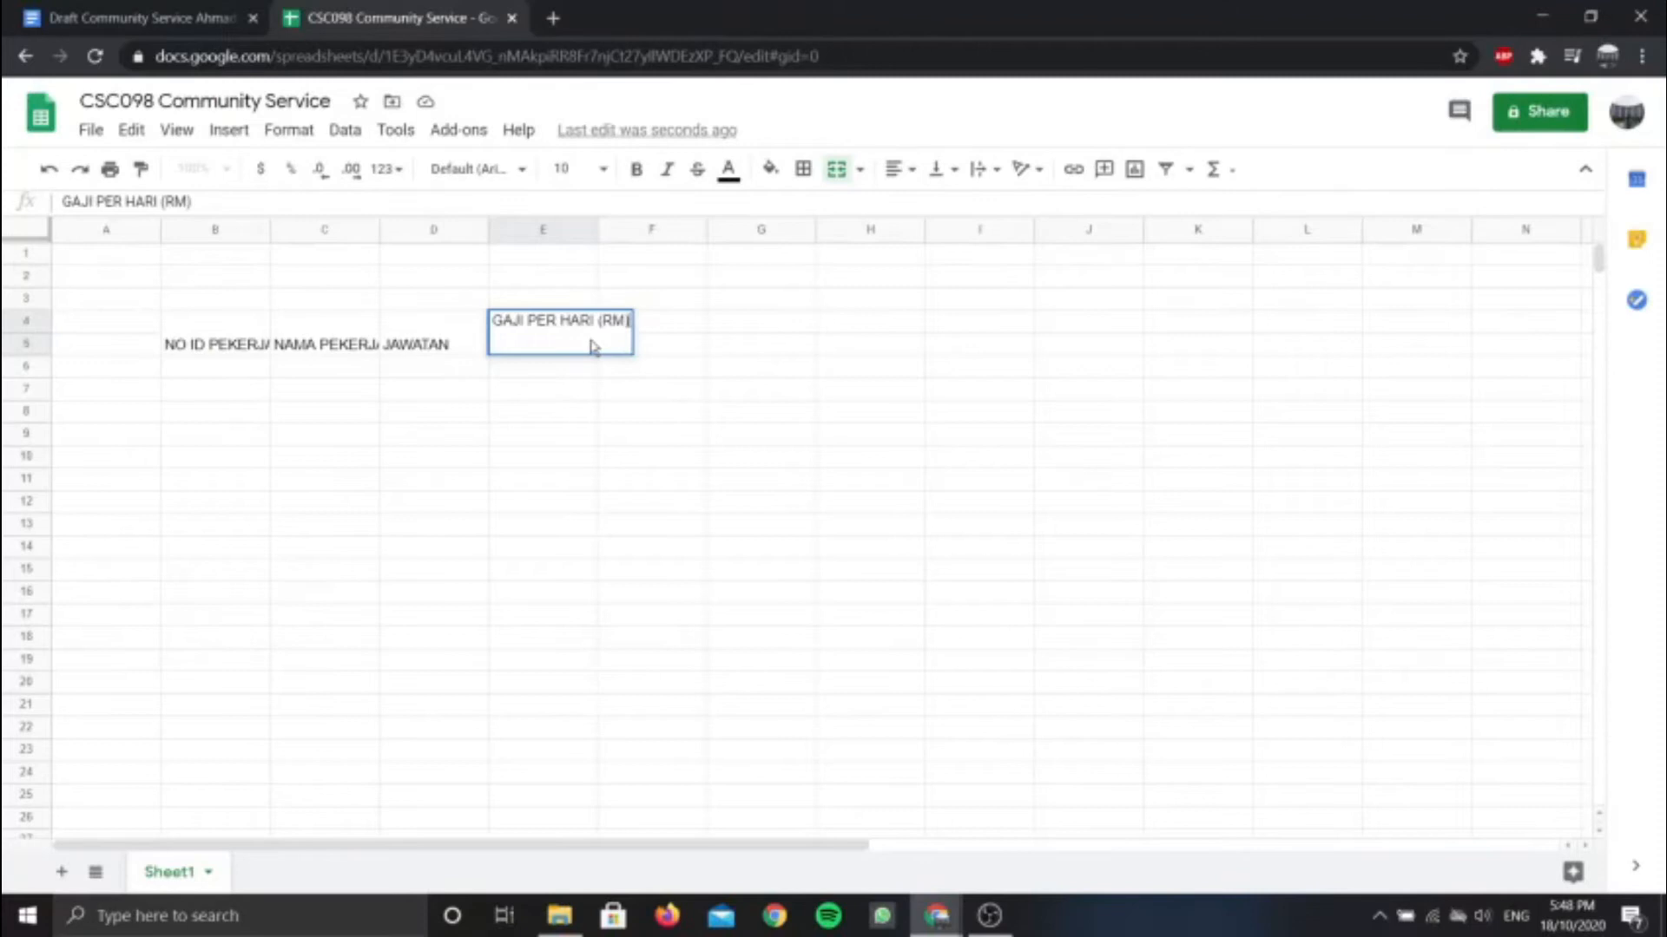
Merge F4:F5 and enter the heading JUMLAH HARI BEKERJA
click(673, 326)
drag(646, 326, 654, 350)
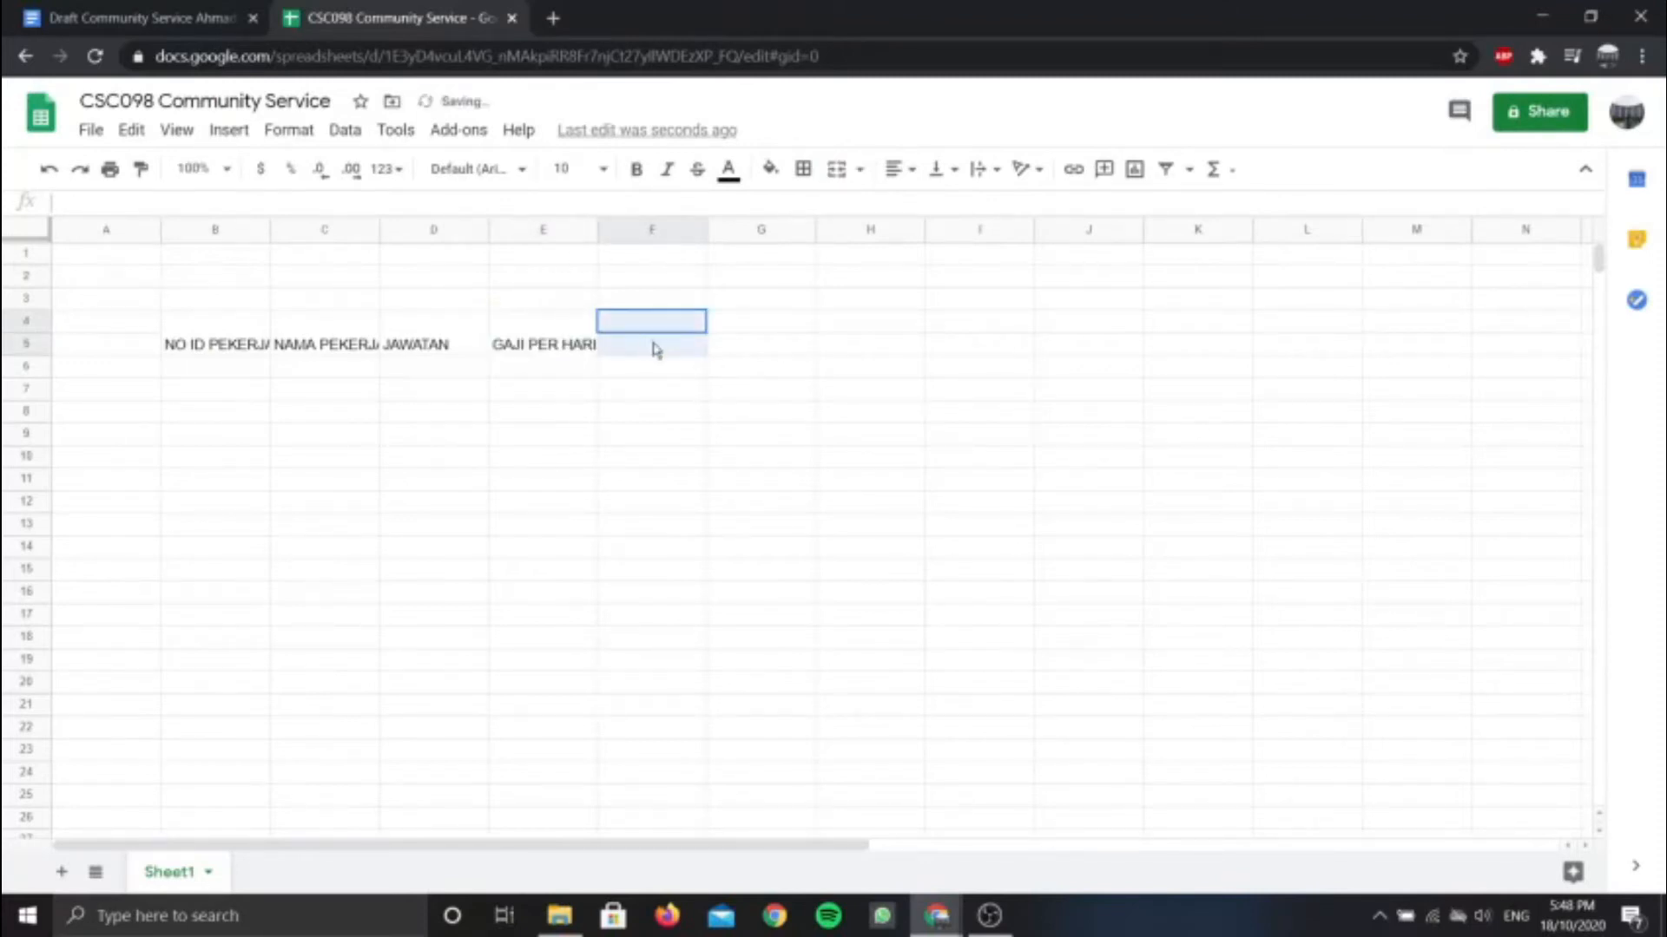
click(846, 177)
click(236, 17)
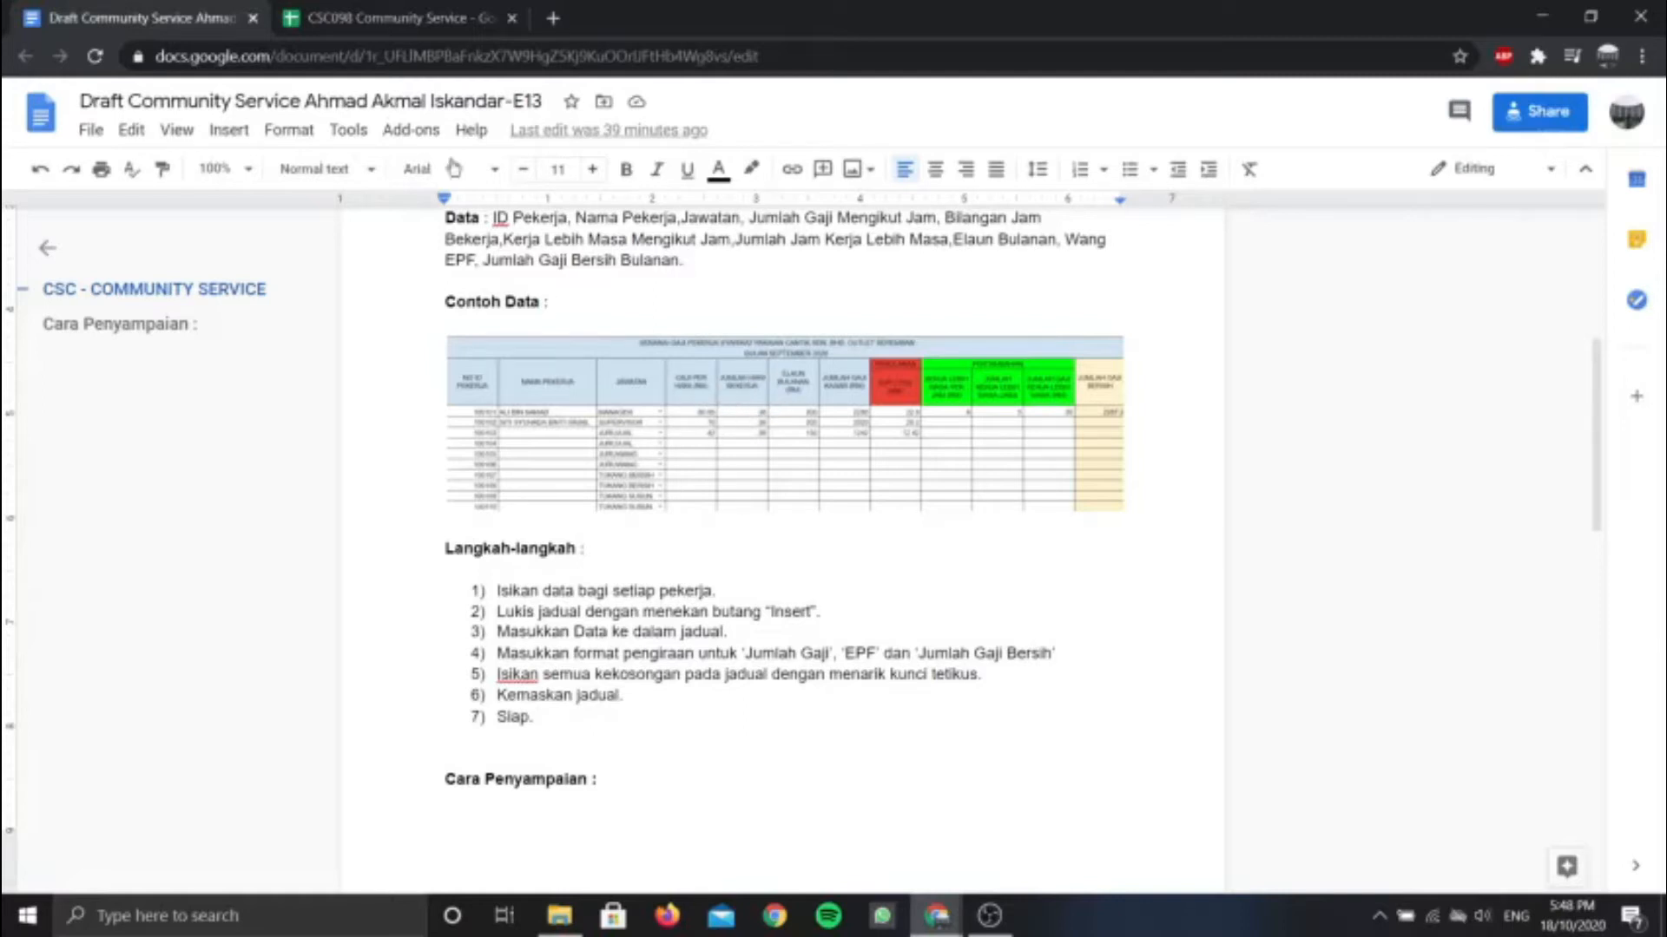
click(395, 16)
text(JUMLAH H)
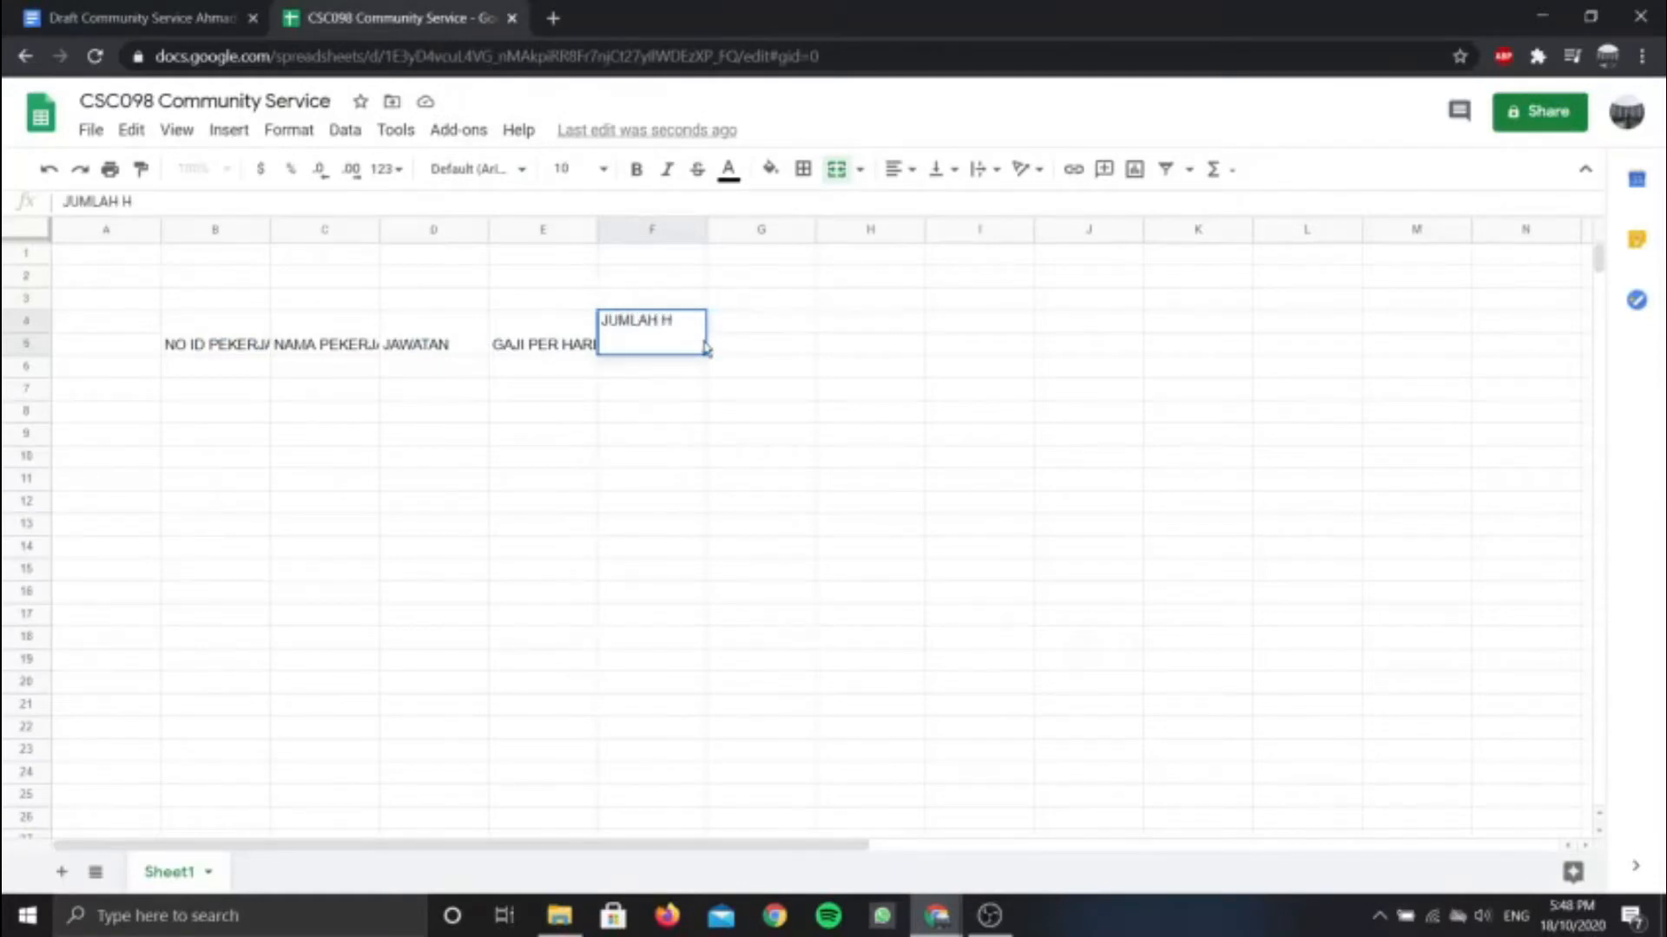
text(ARI BEKERJA)
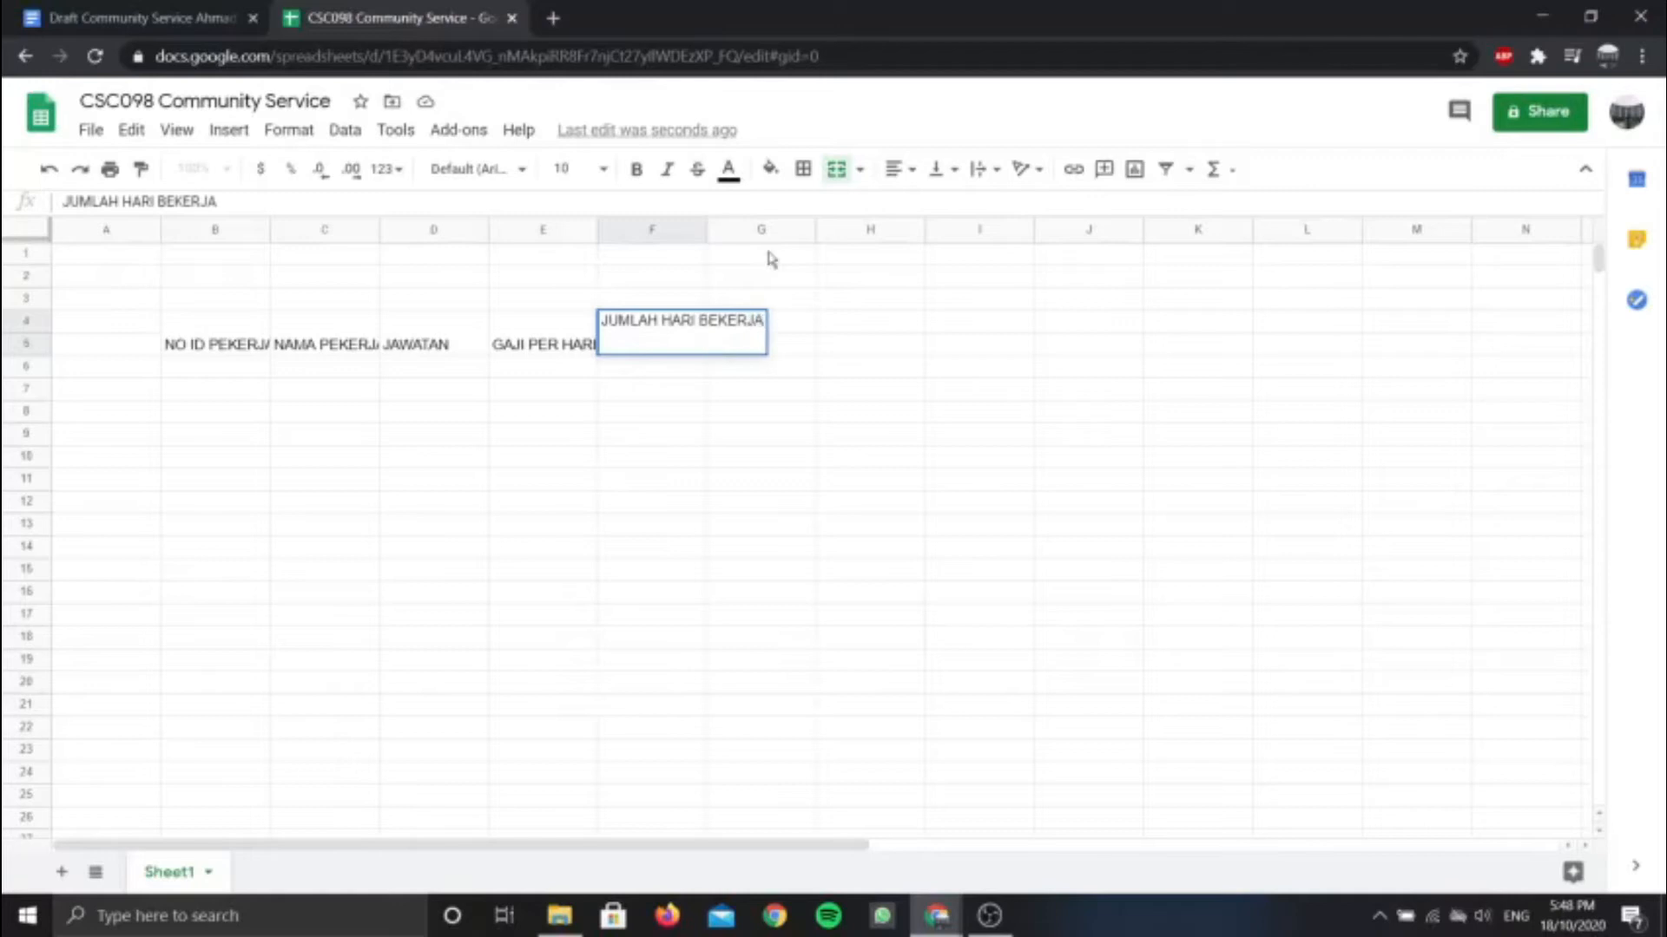
Merge G4:G5 and enter the heading ELAUN BULANAN (RM)
click(786, 328)
click(198, 9)
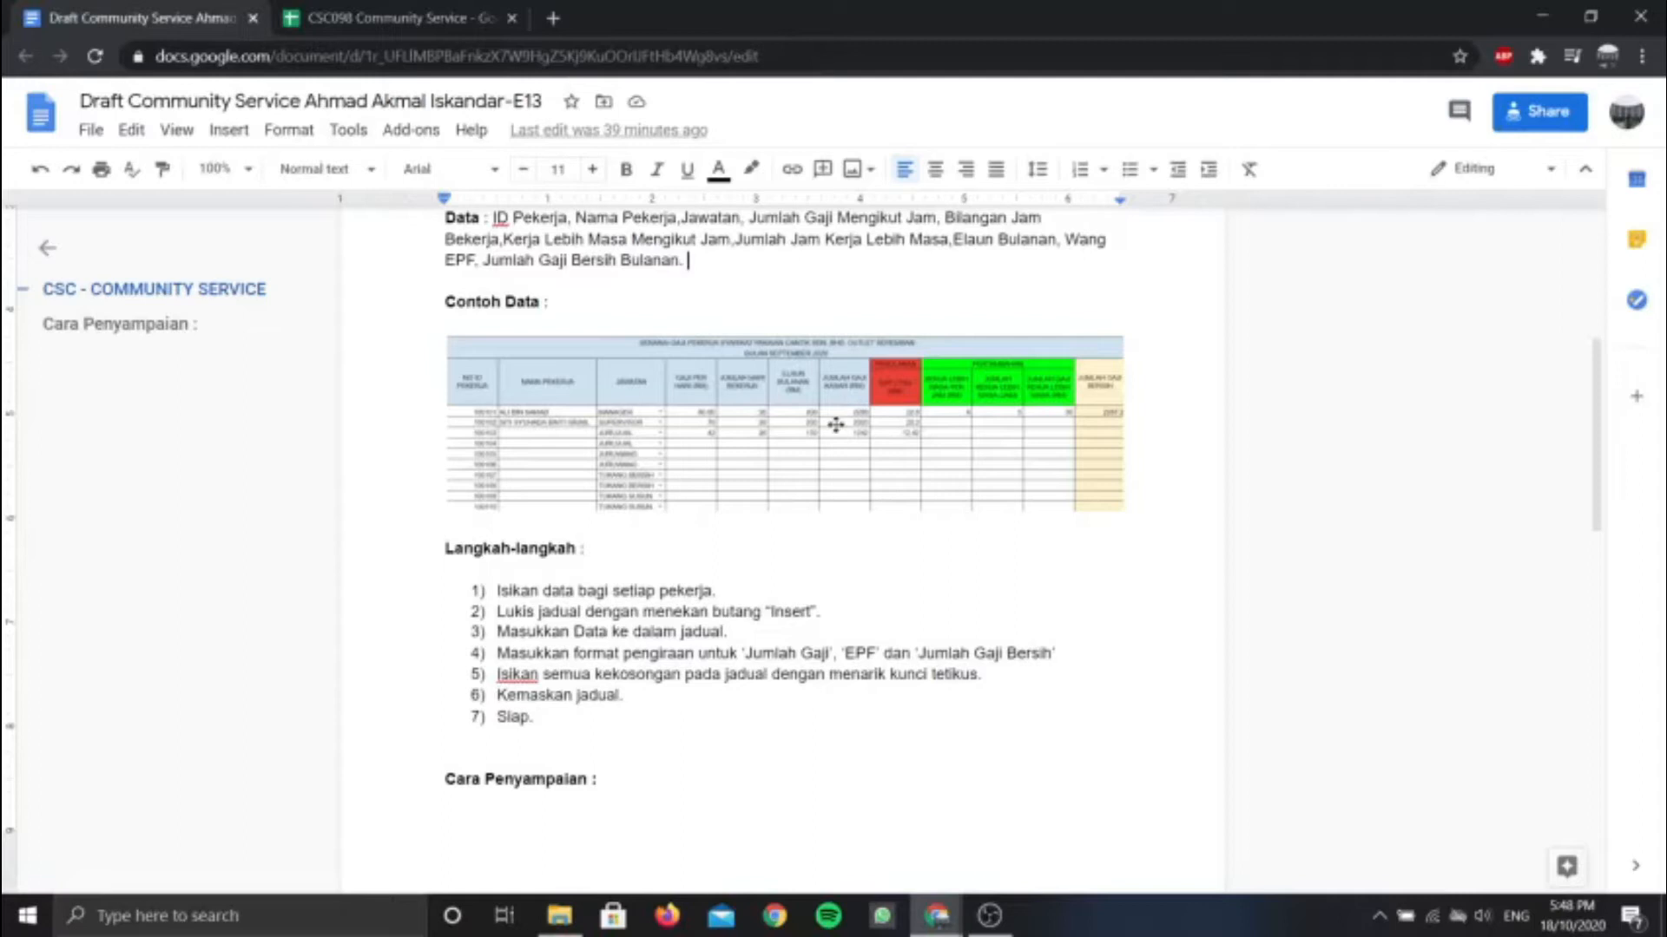
click(382, 17)
drag(742, 333, 755, 352)
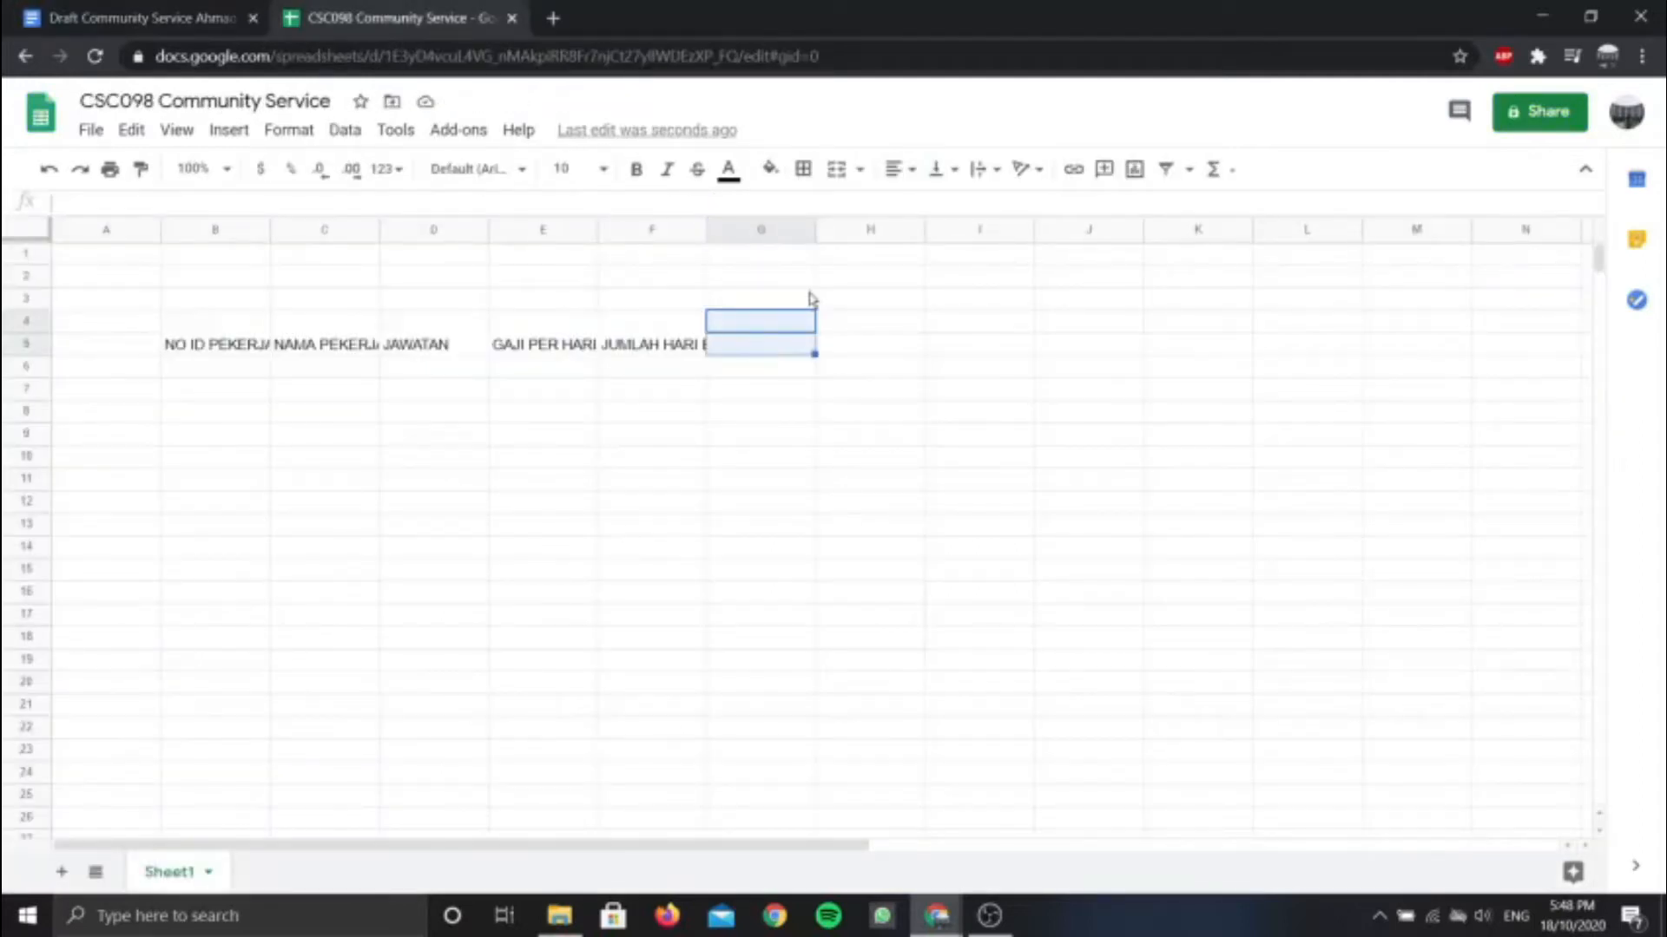
click(836, 168)
text(ELAUN BULANAN ()
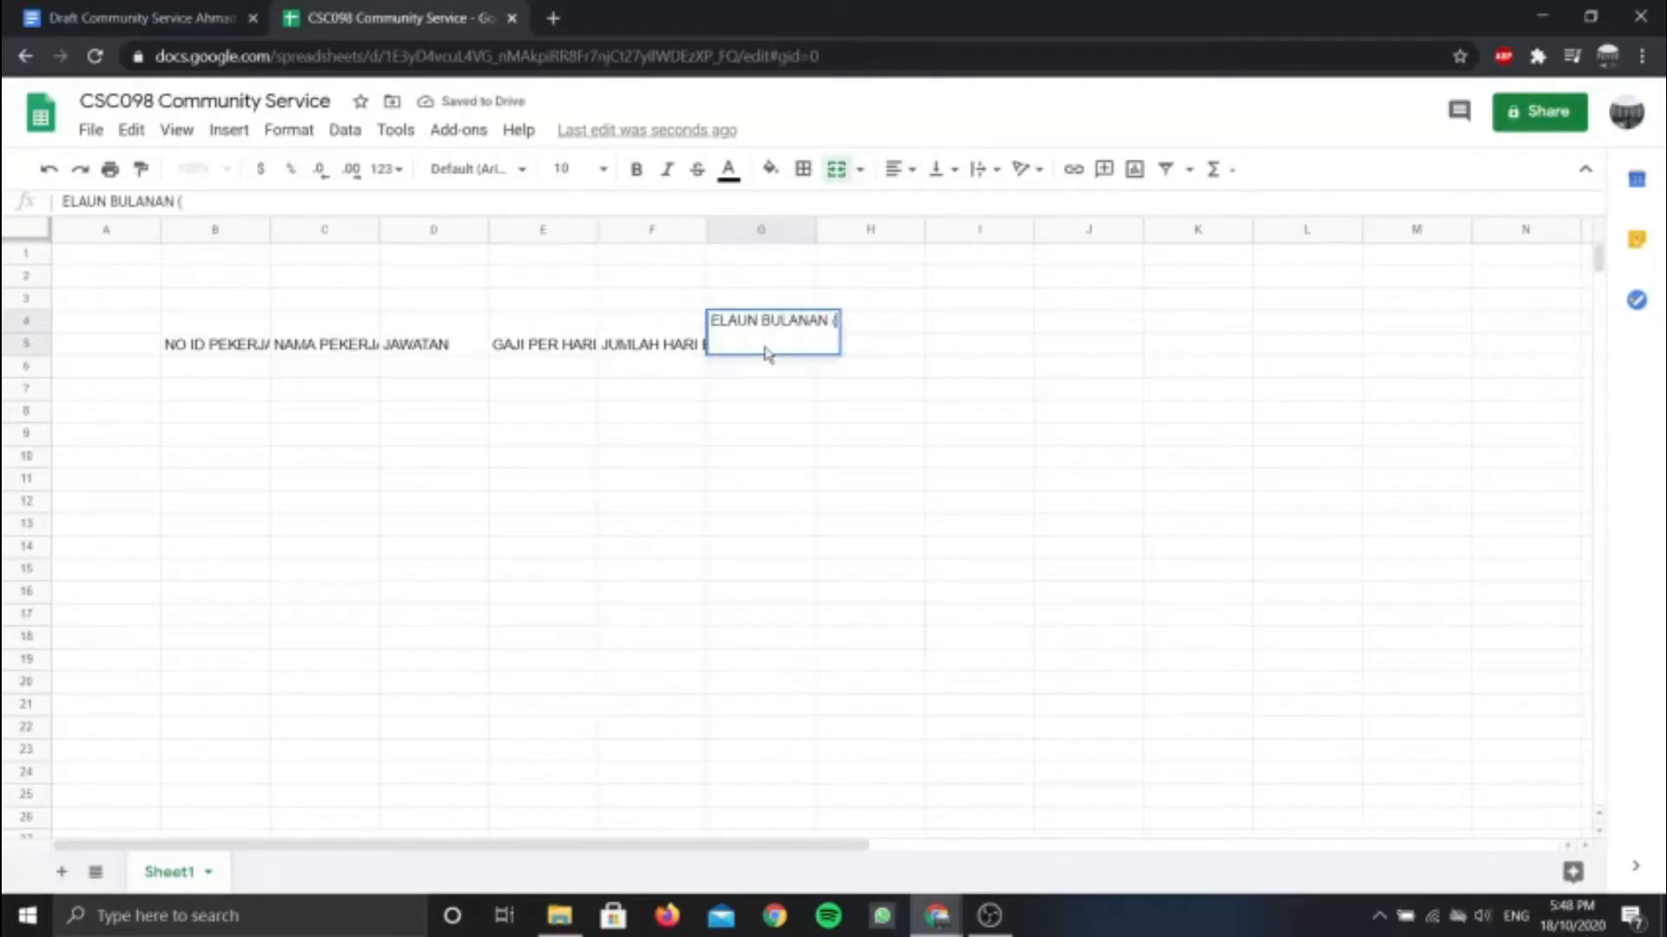
text(RM))
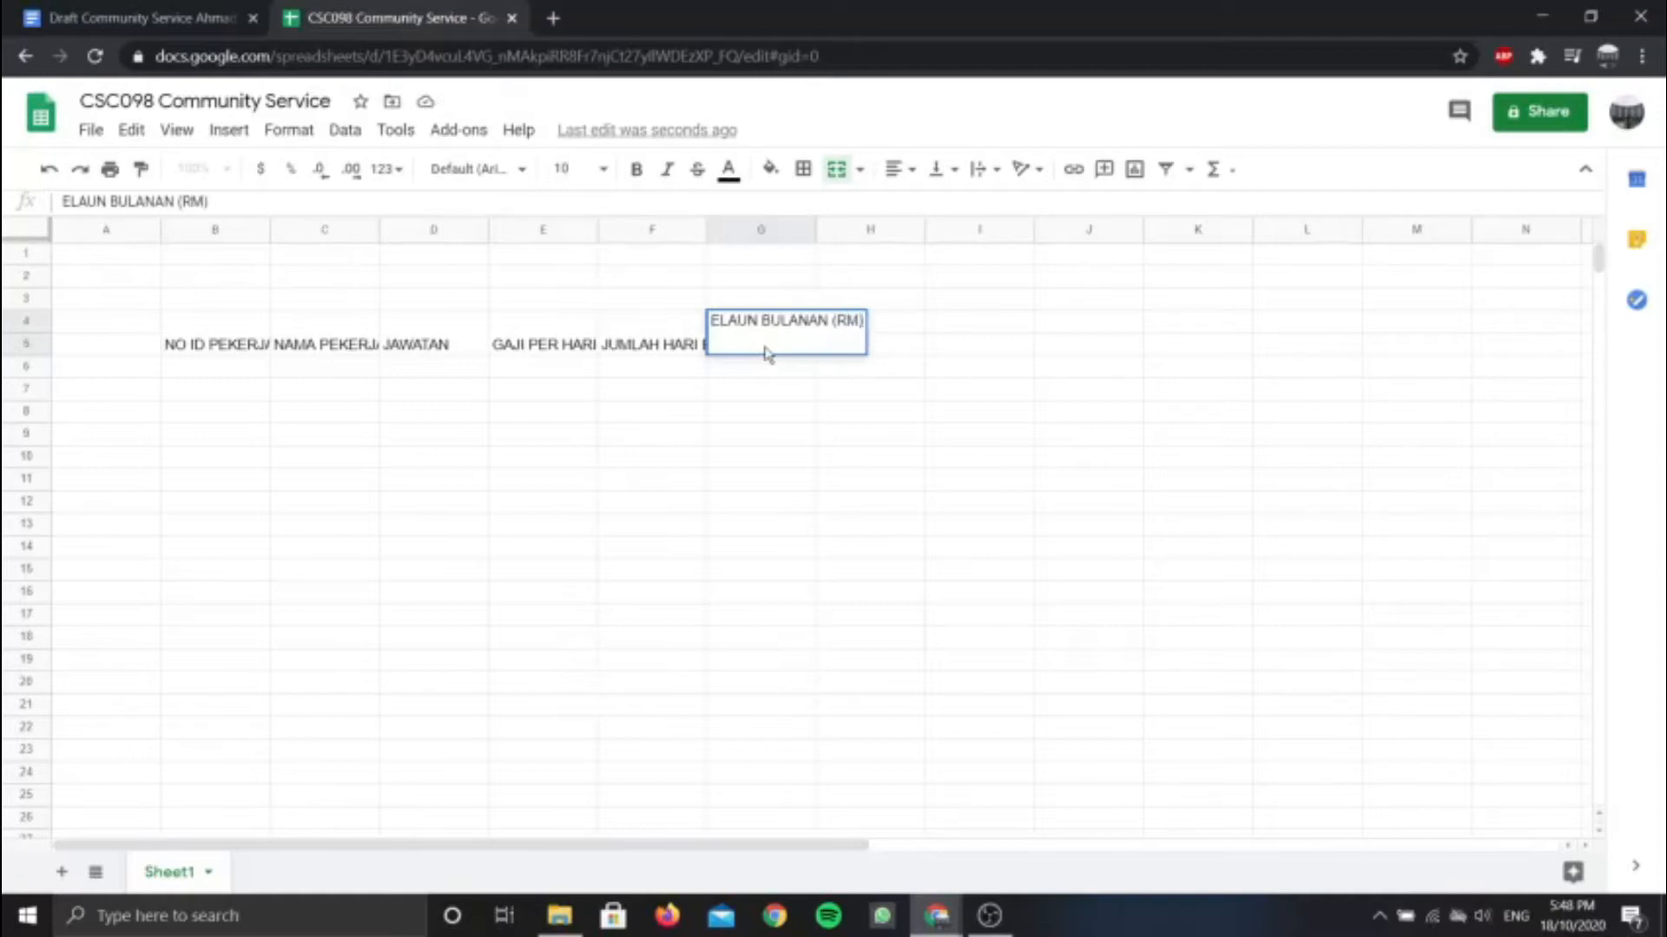
Merge H4:H5 and enter the heading JUMLAH GAJI KASAR (RM)
click(896, 319)
click(139, 17)
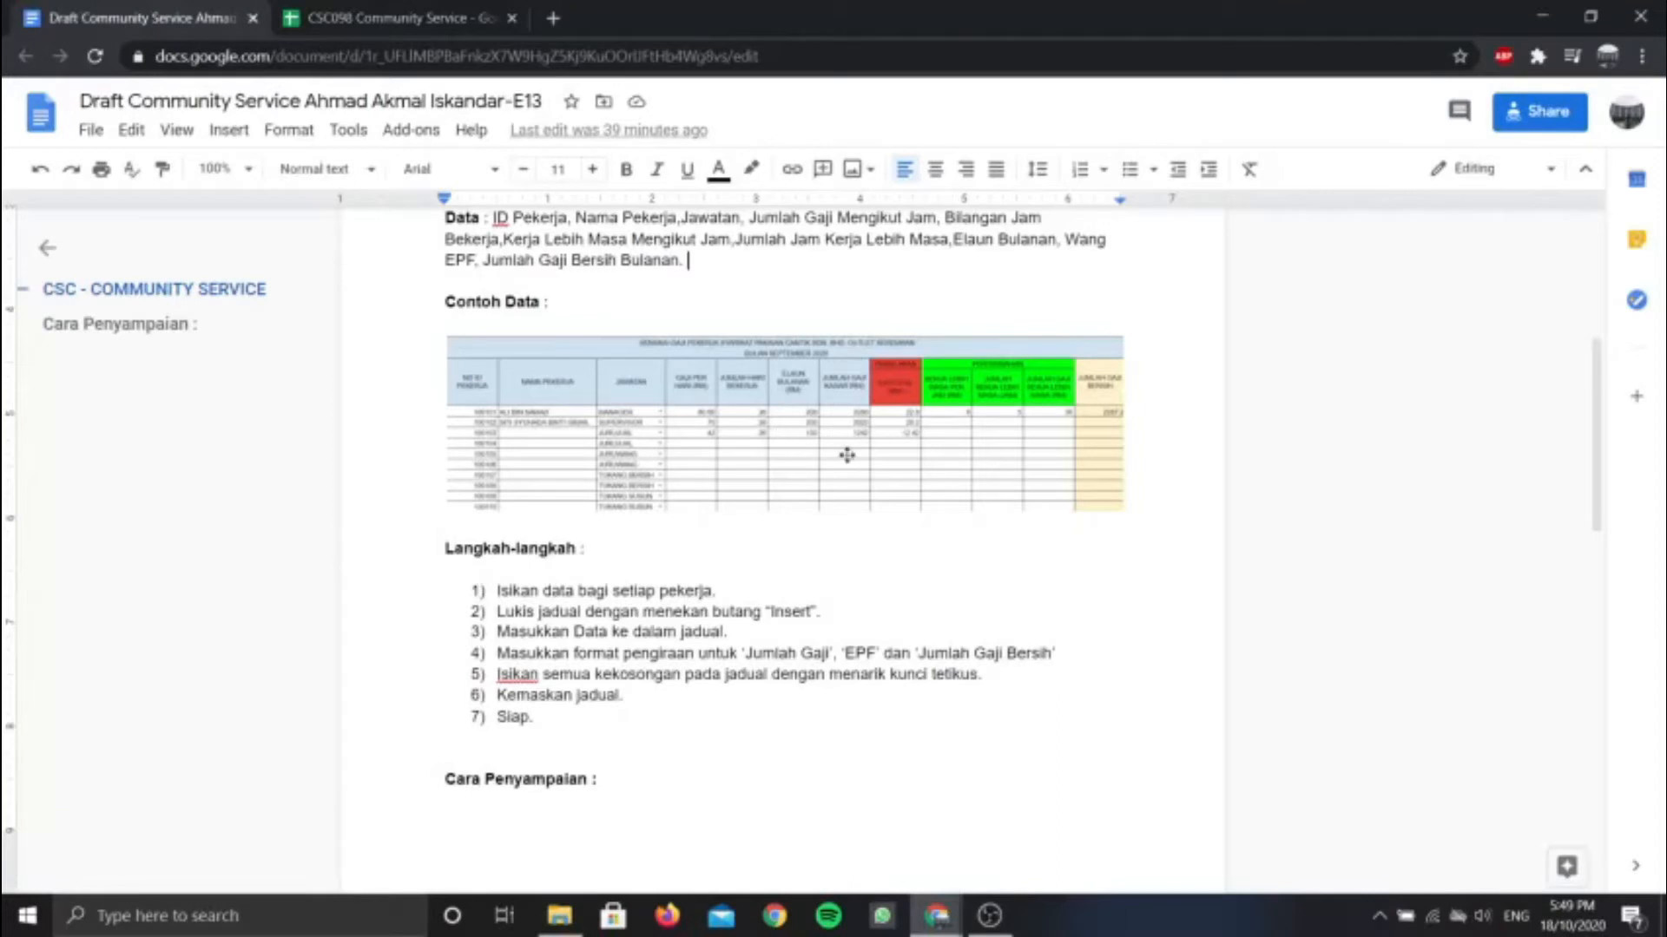
click(408, 20)
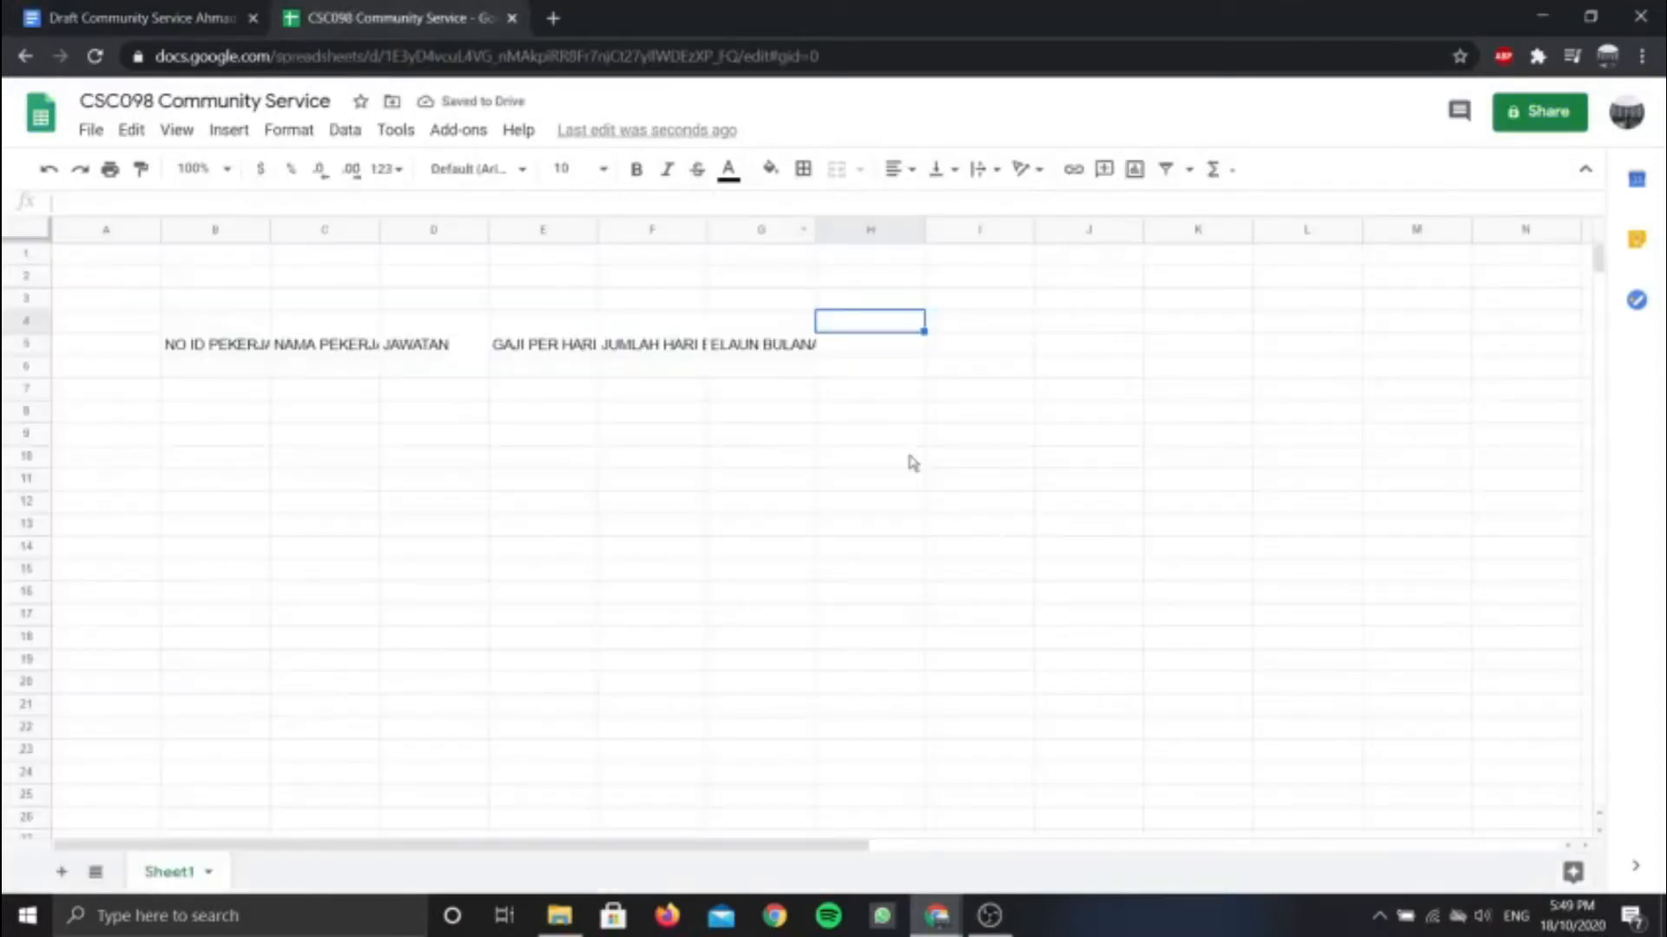
mouse_move(862, 329)
mouse_down()
mouse_move(871, 360)
mouse_move(879, 324)
mouse_move(882, 355)
mouse_up()
click(865, 320)
click(835, 168)
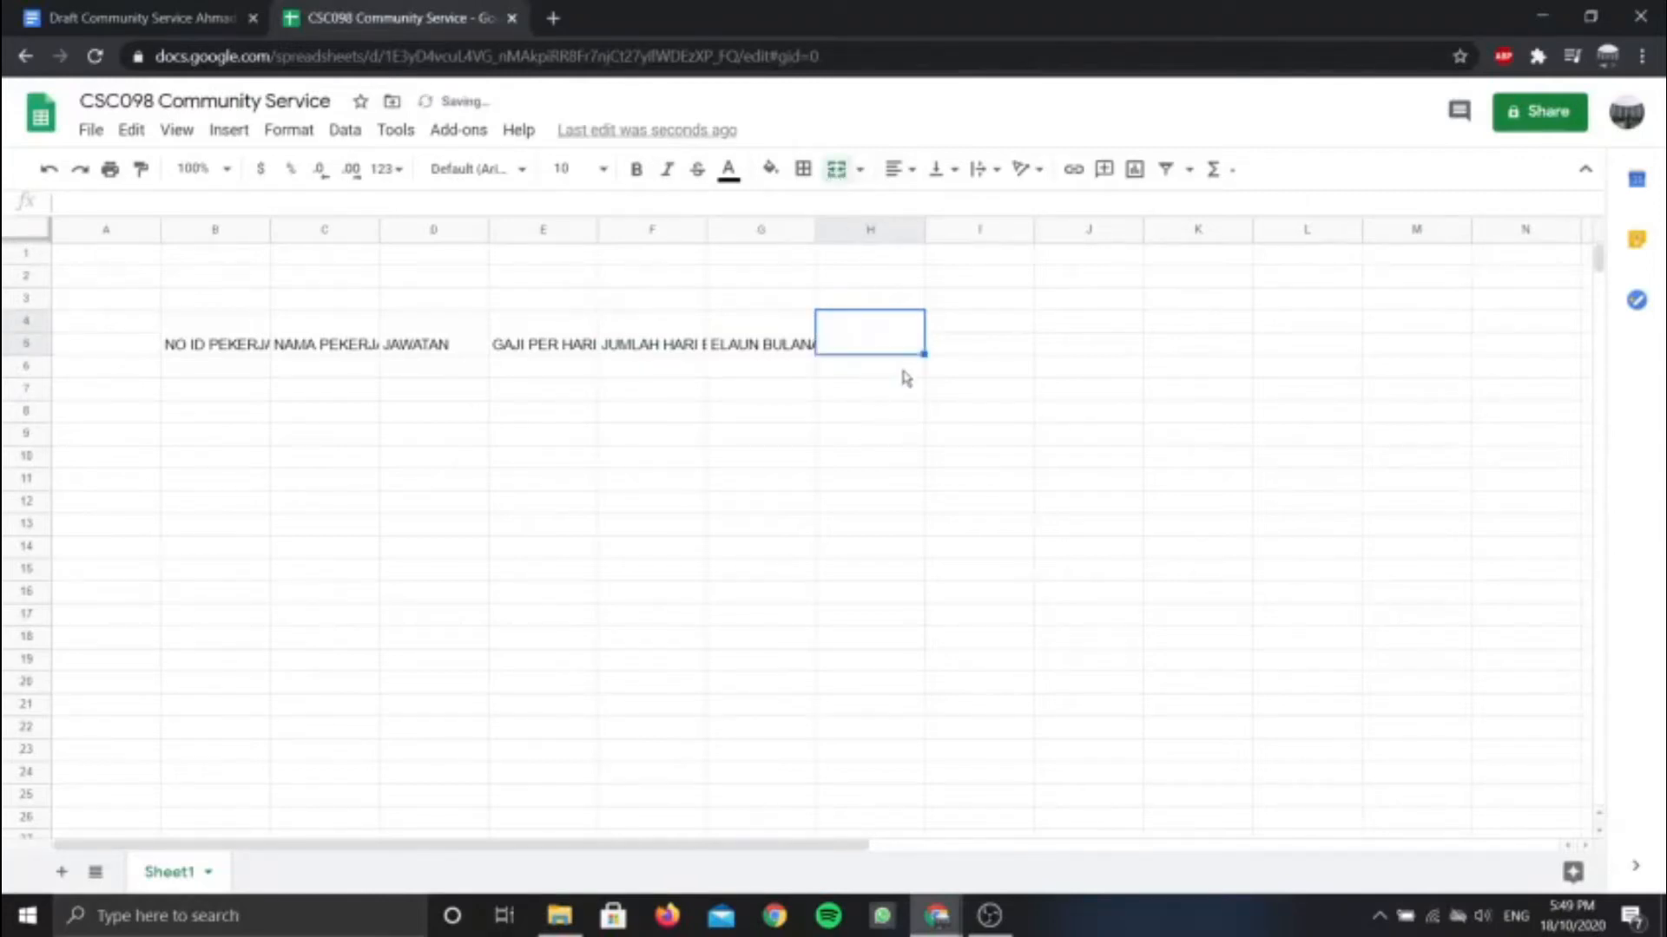
click(234, 9)
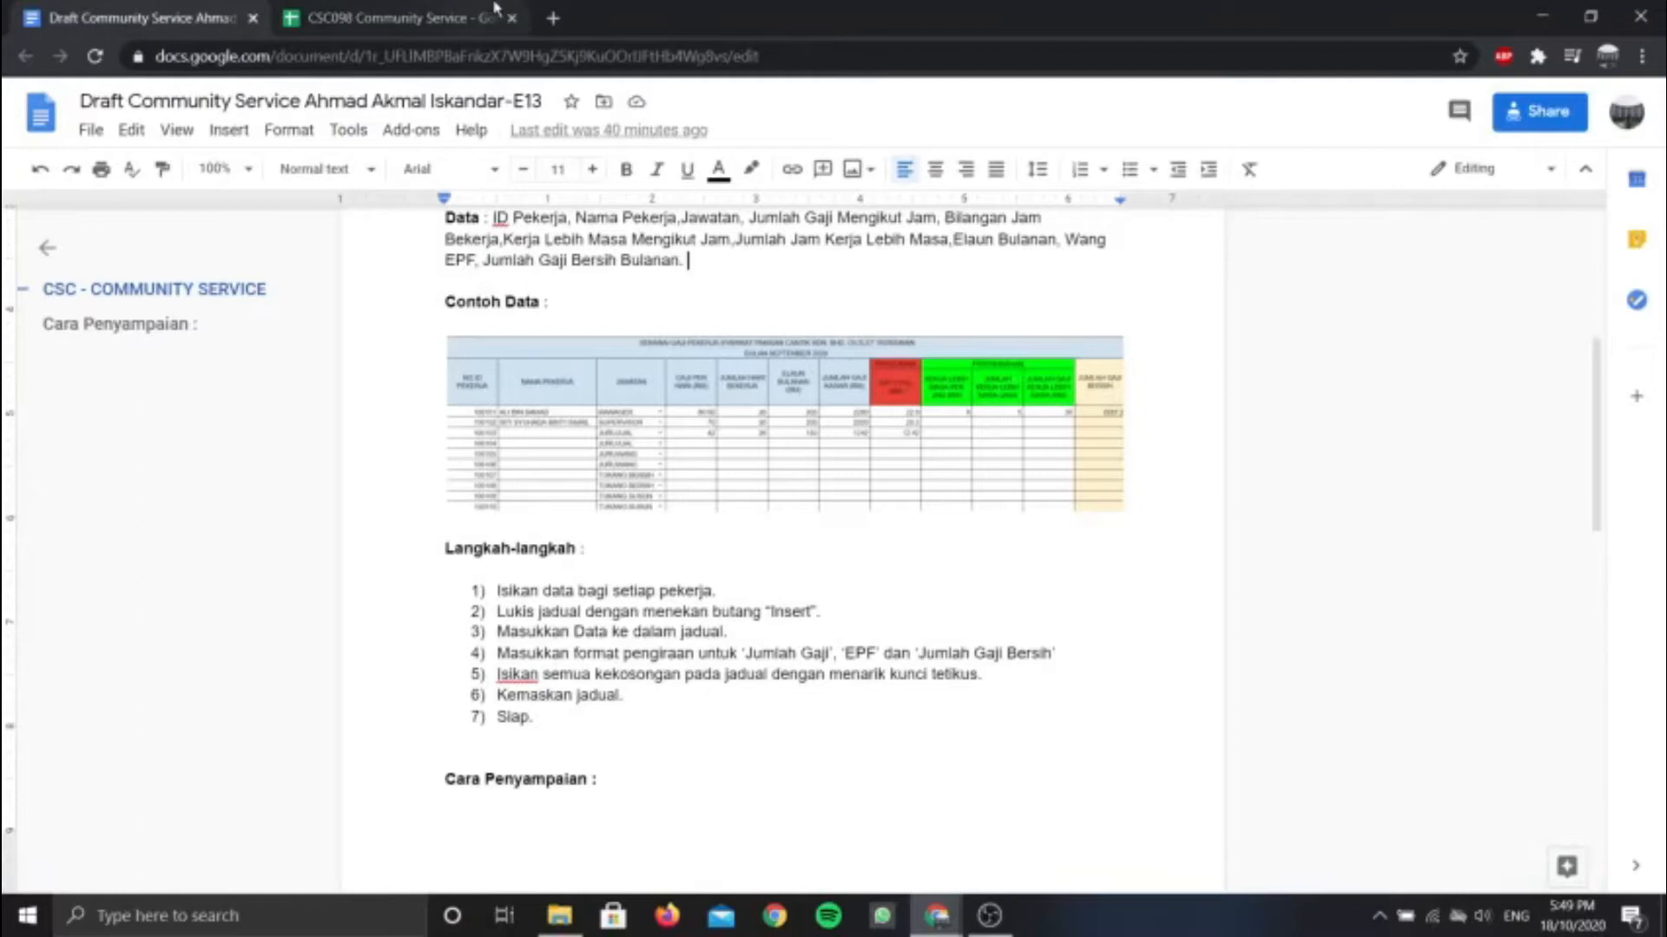
click(468, 18)
text(JUML)
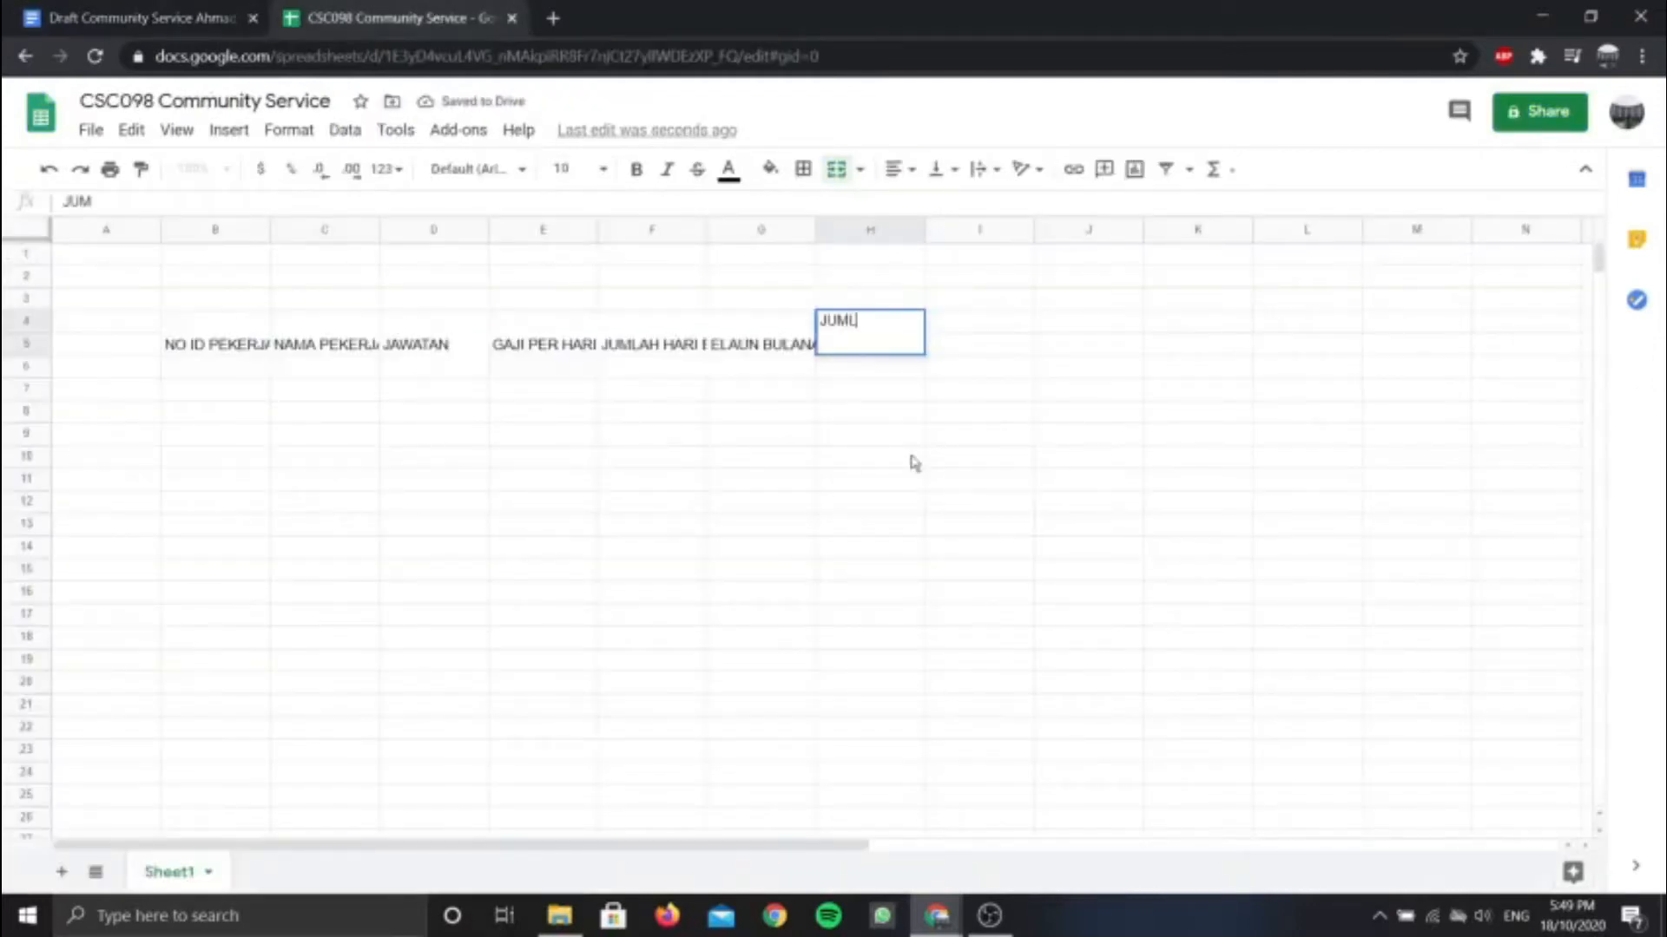
text(AH GAJI KA)
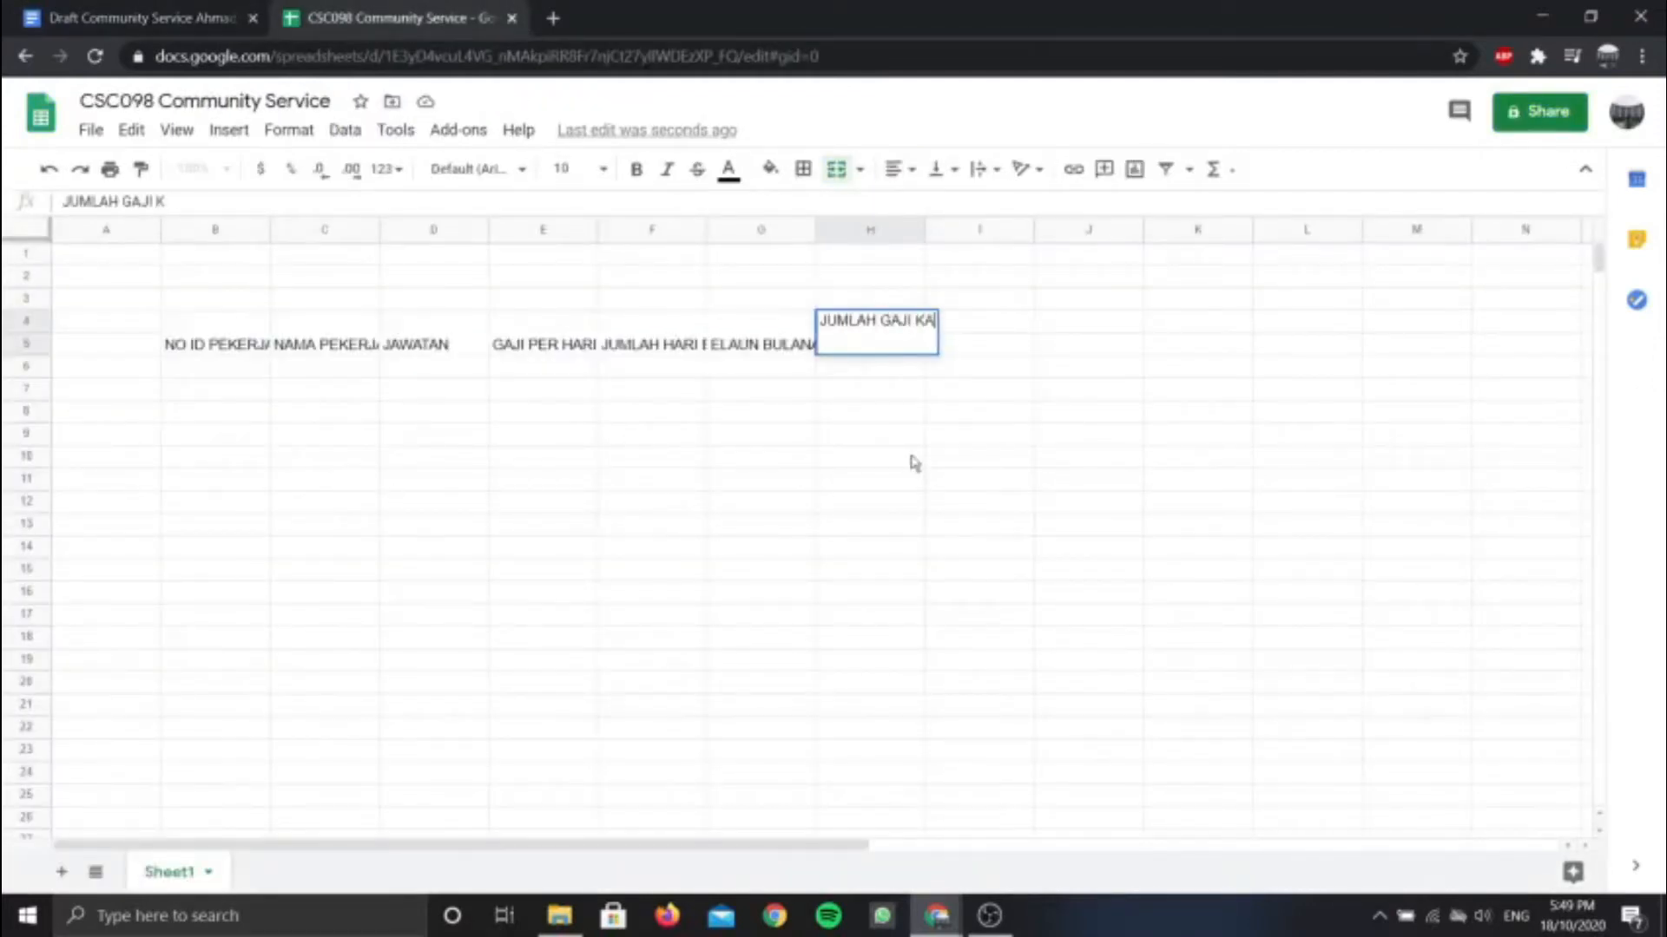
text(SAR (RM))
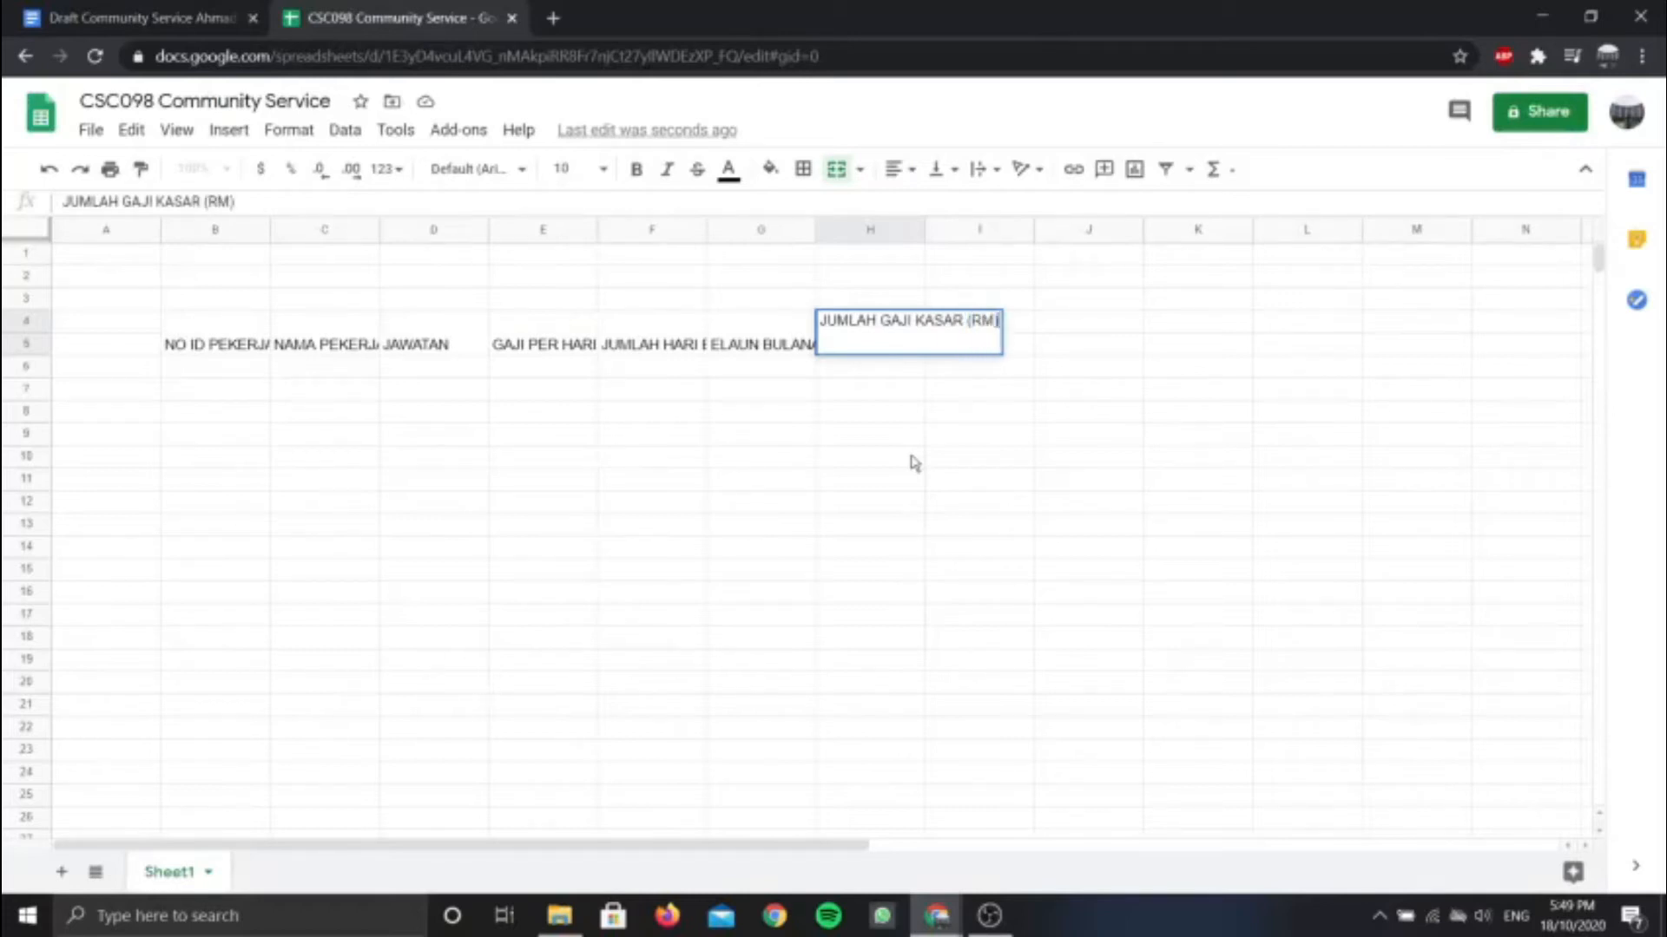
click(872, 372)
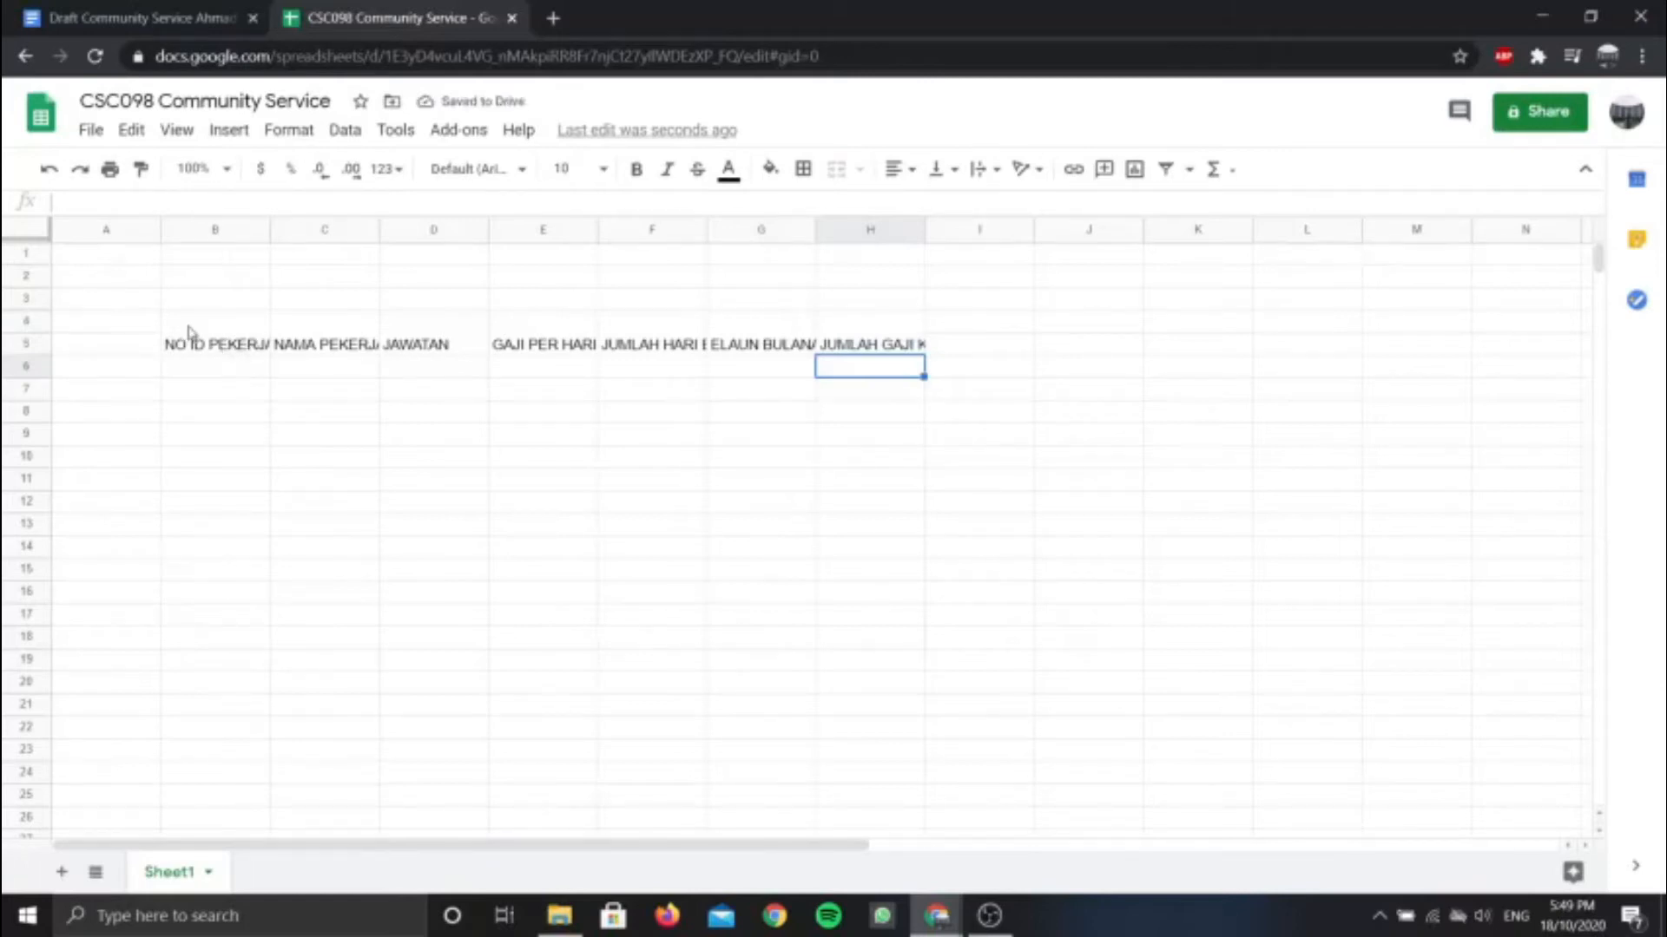
Review each heading cell from B4 through H4
click(204, 347)
click(314, 349)
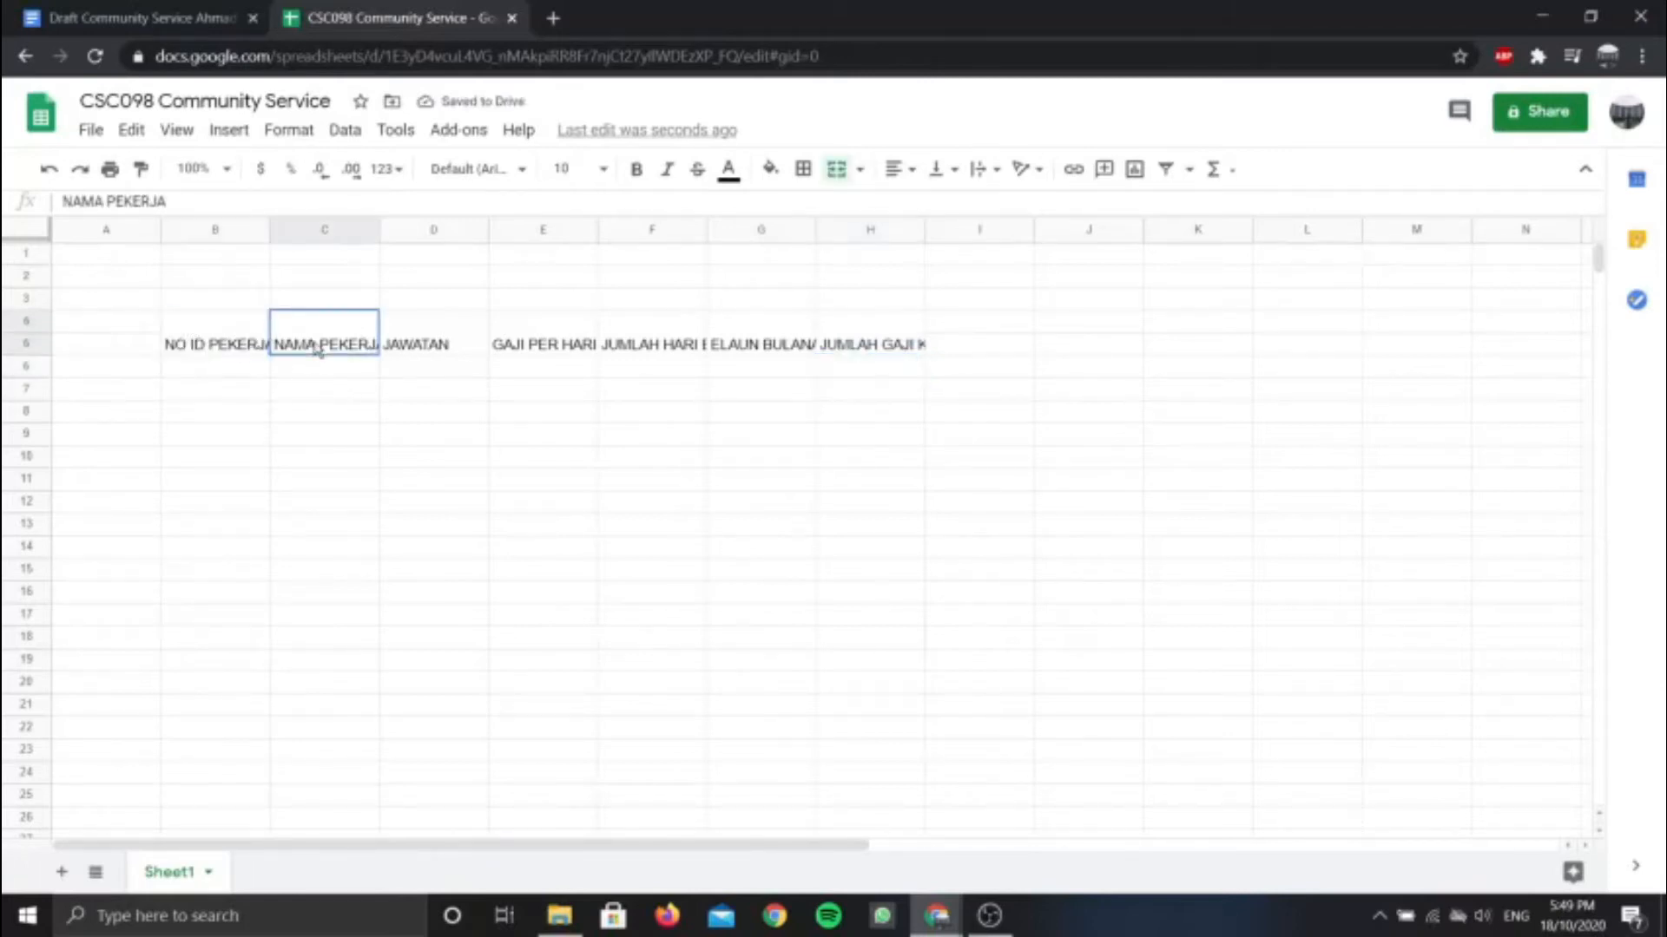
click(447, 352)
click(548, 350)
click(663, 353)
click(750, 344)
click(874, 344)
click(216, 334)
Centre headings B4:H5 horizontally and vertically, wrap their text, and enlarge the header rows
drag(216, 334, 902, 338)
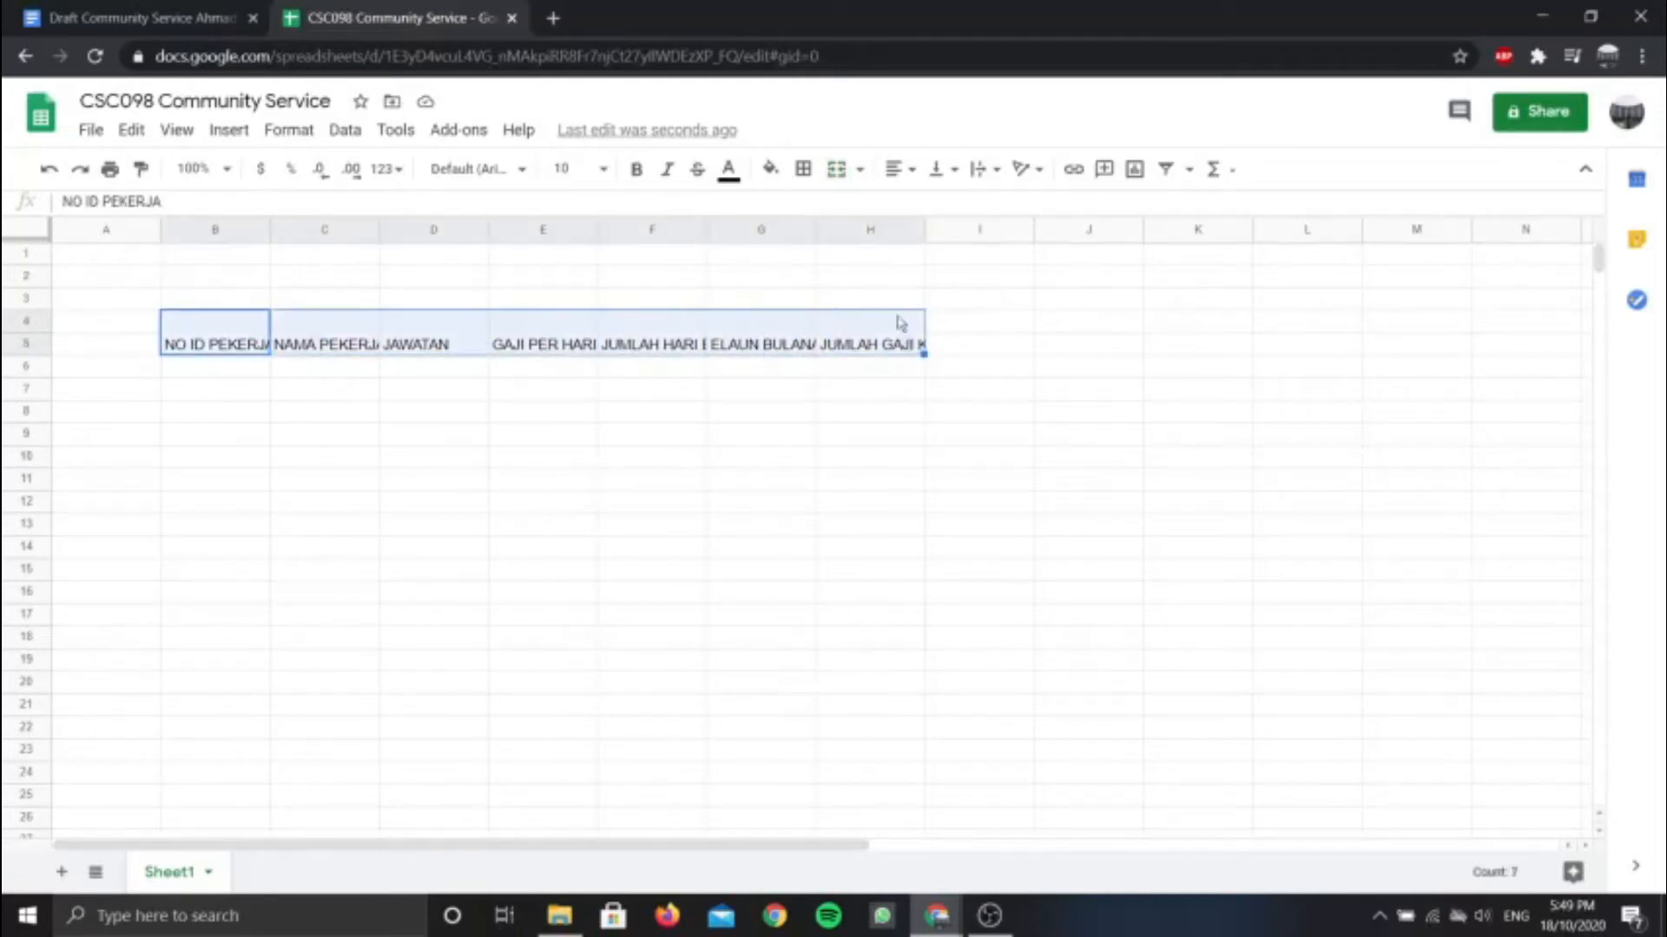
click(907, 168)
click(925, 208)
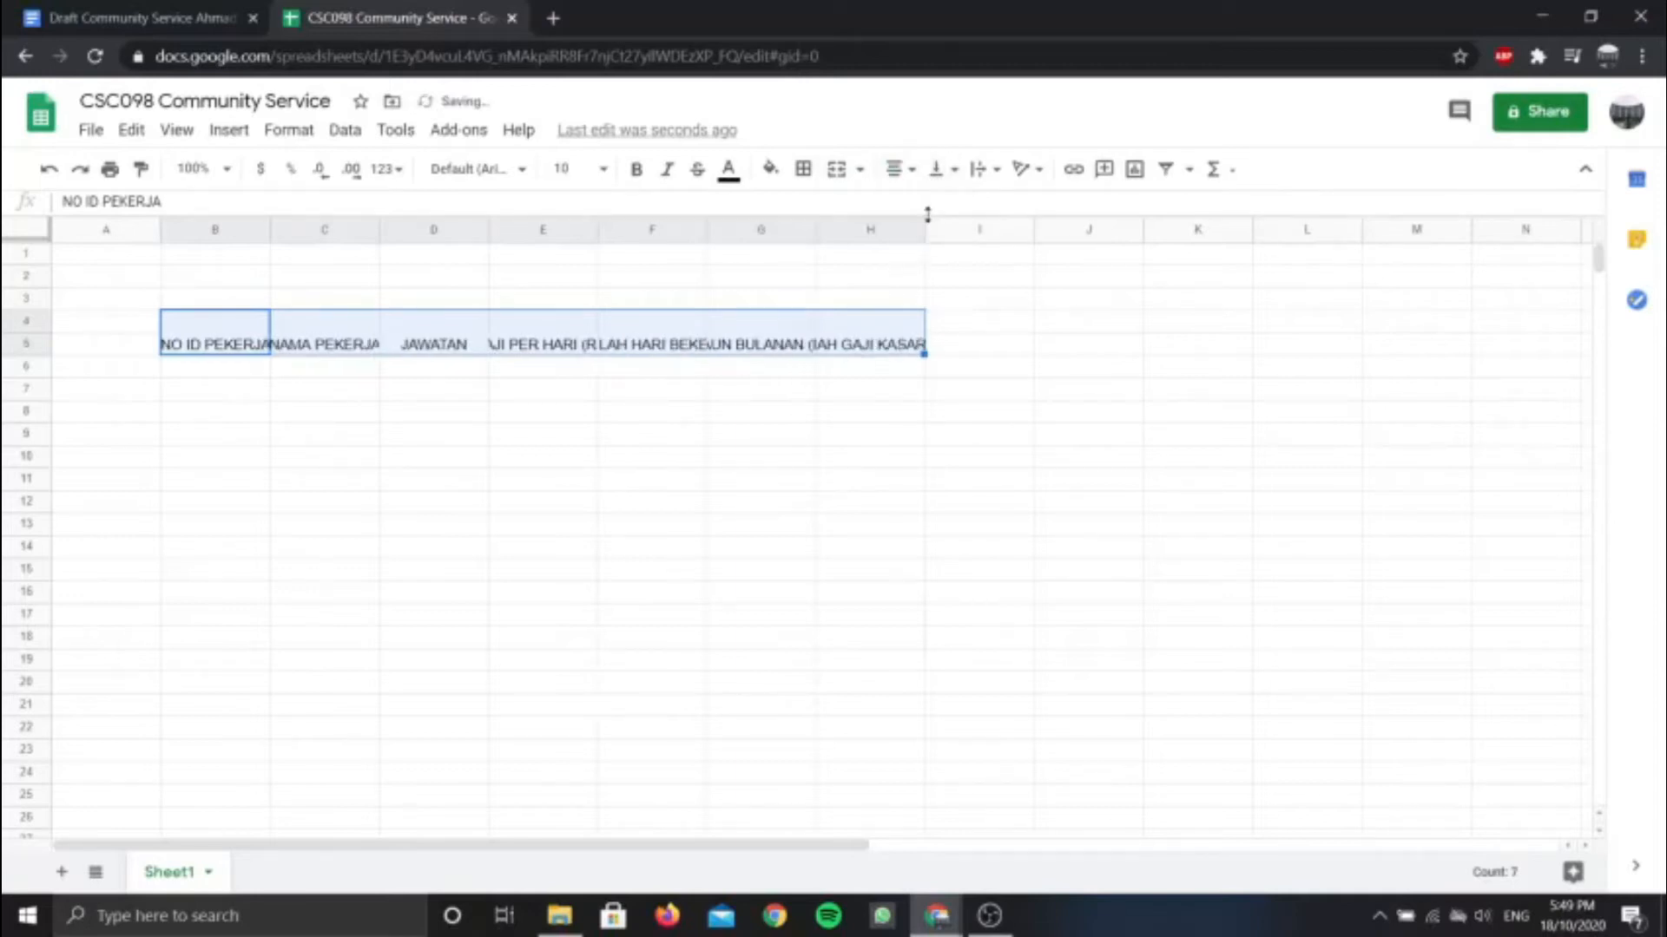
click(939, 169)
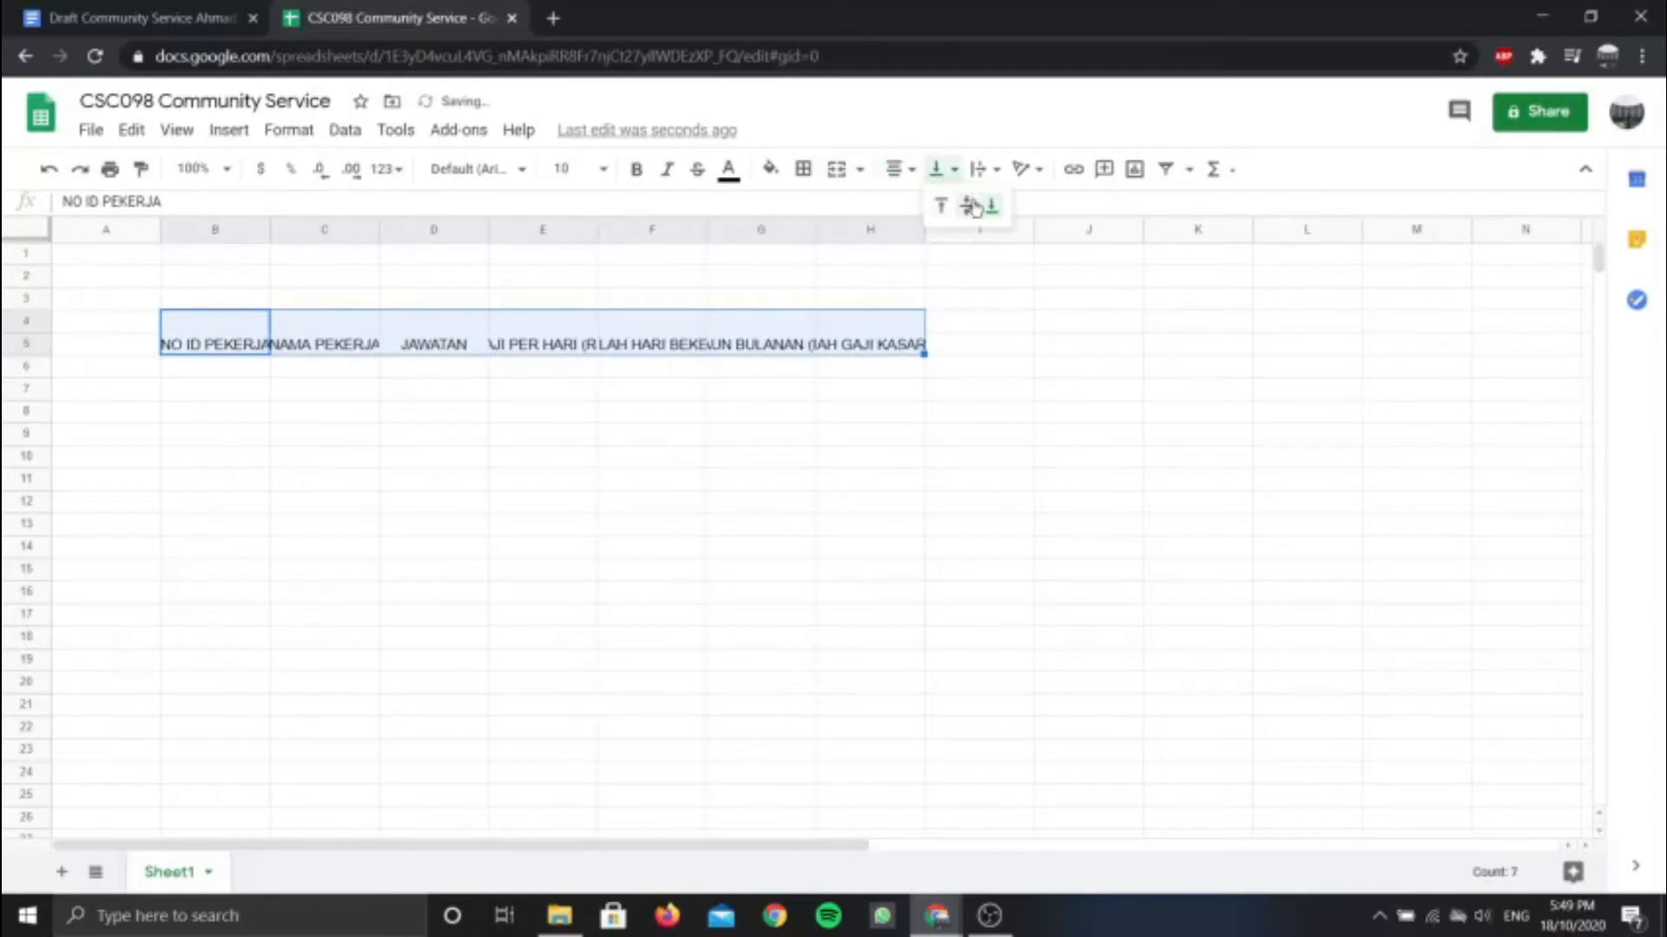
click(968, 206)
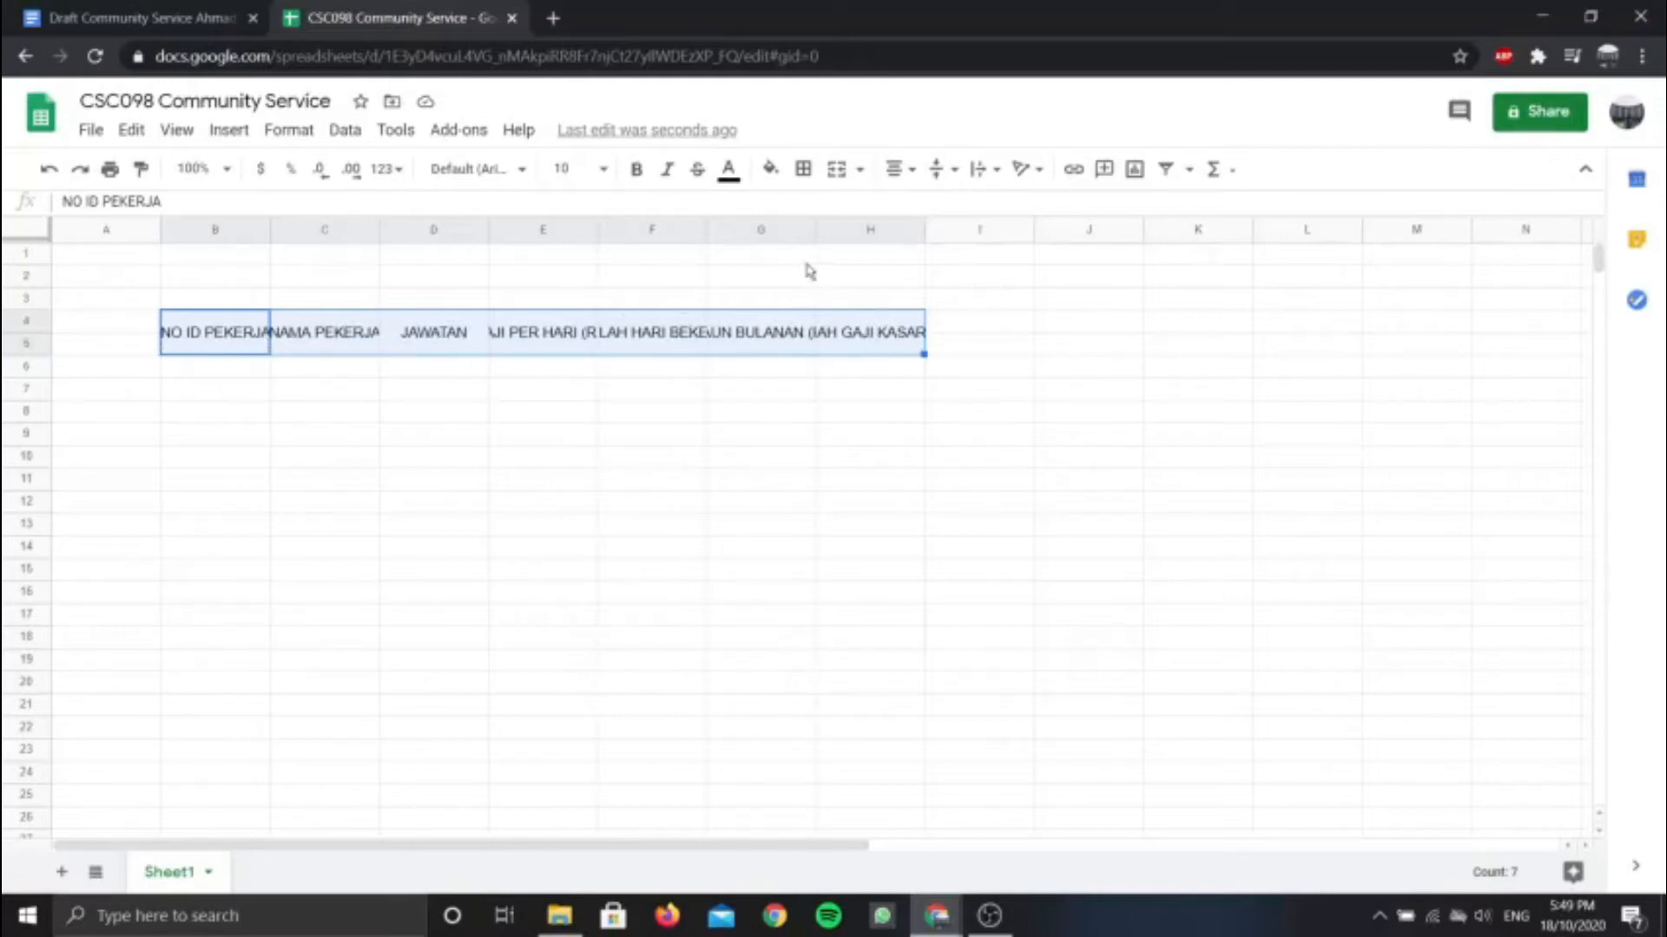
click(998, 170)
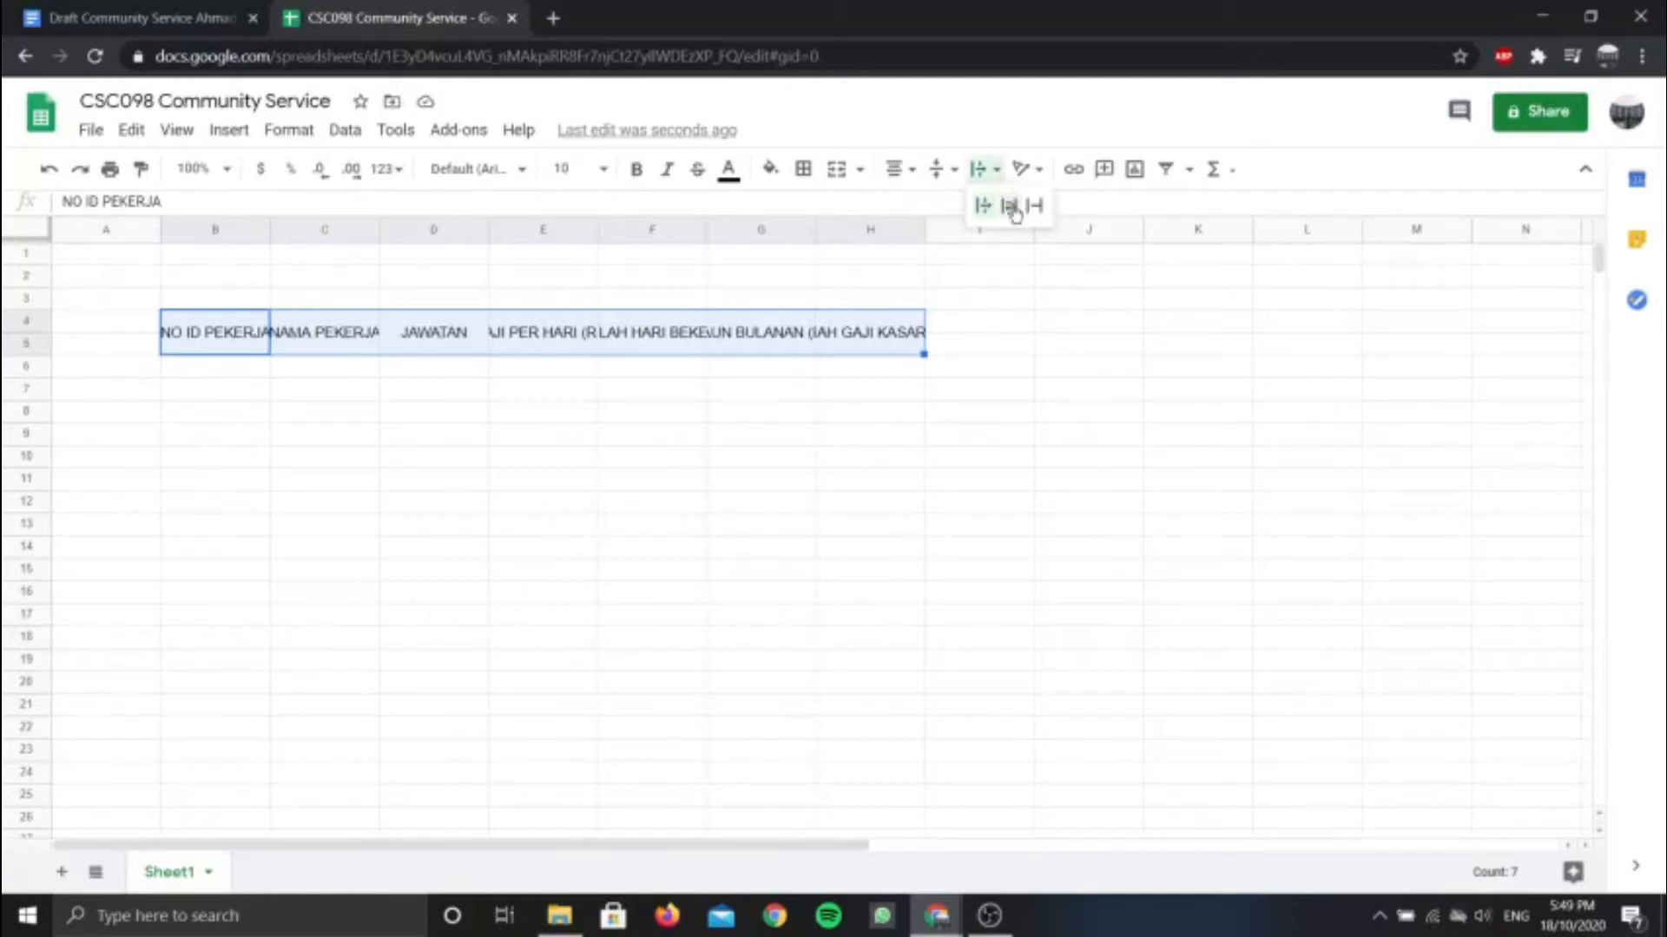
click(1010, 207)
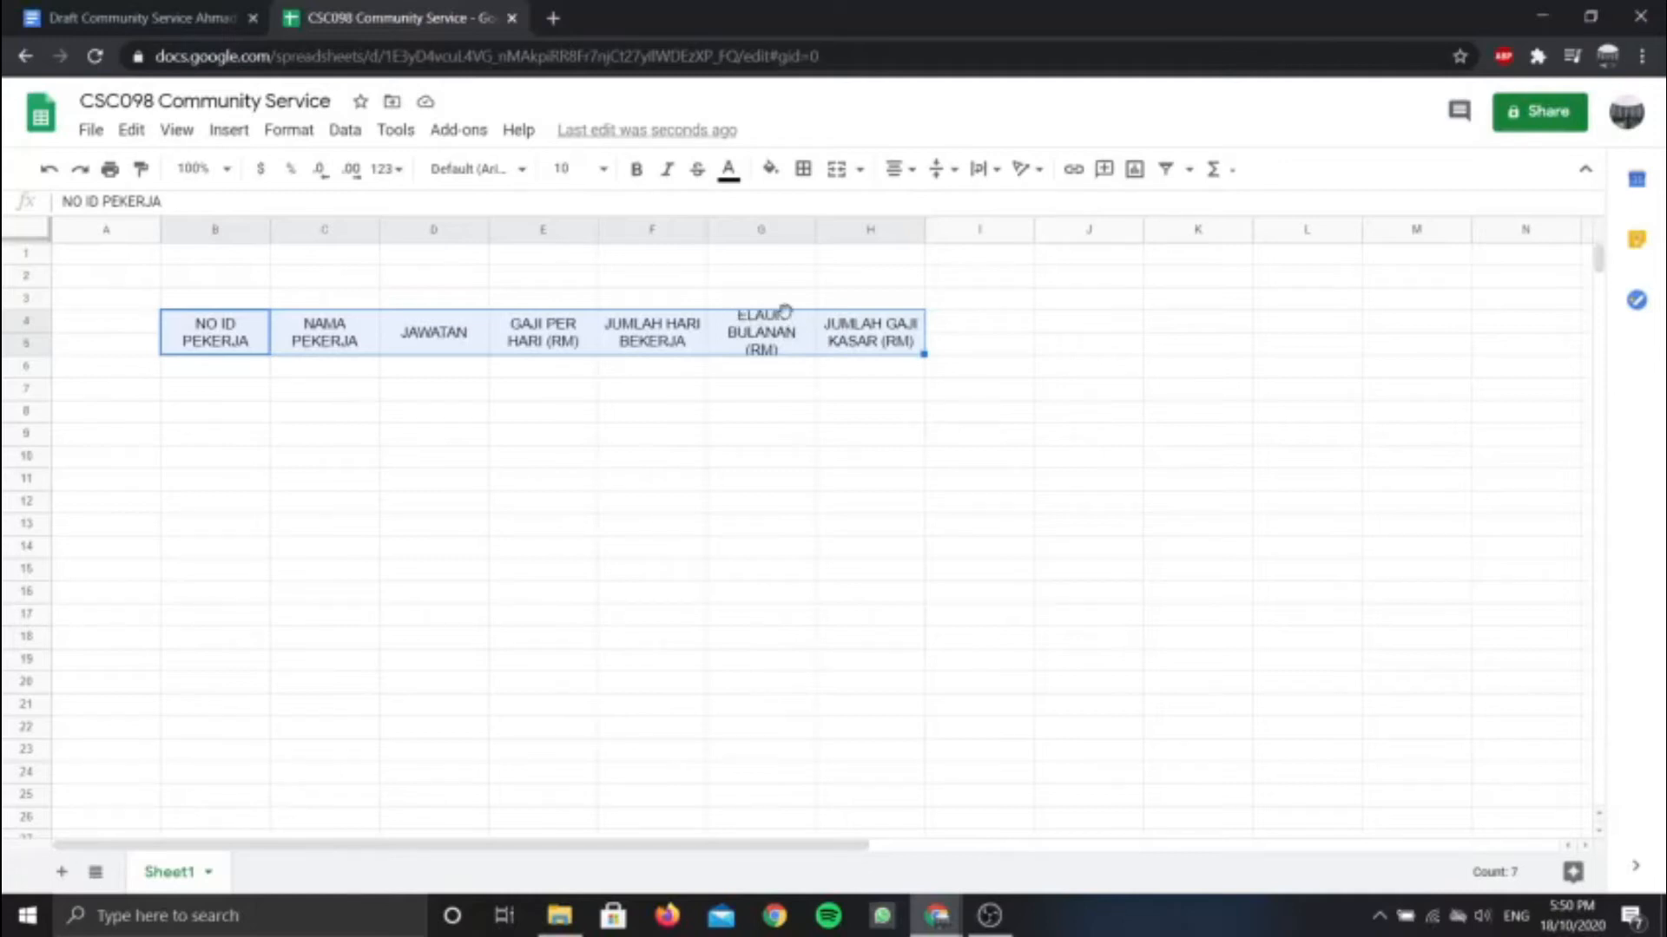
drag(32, 310, 50, 363)
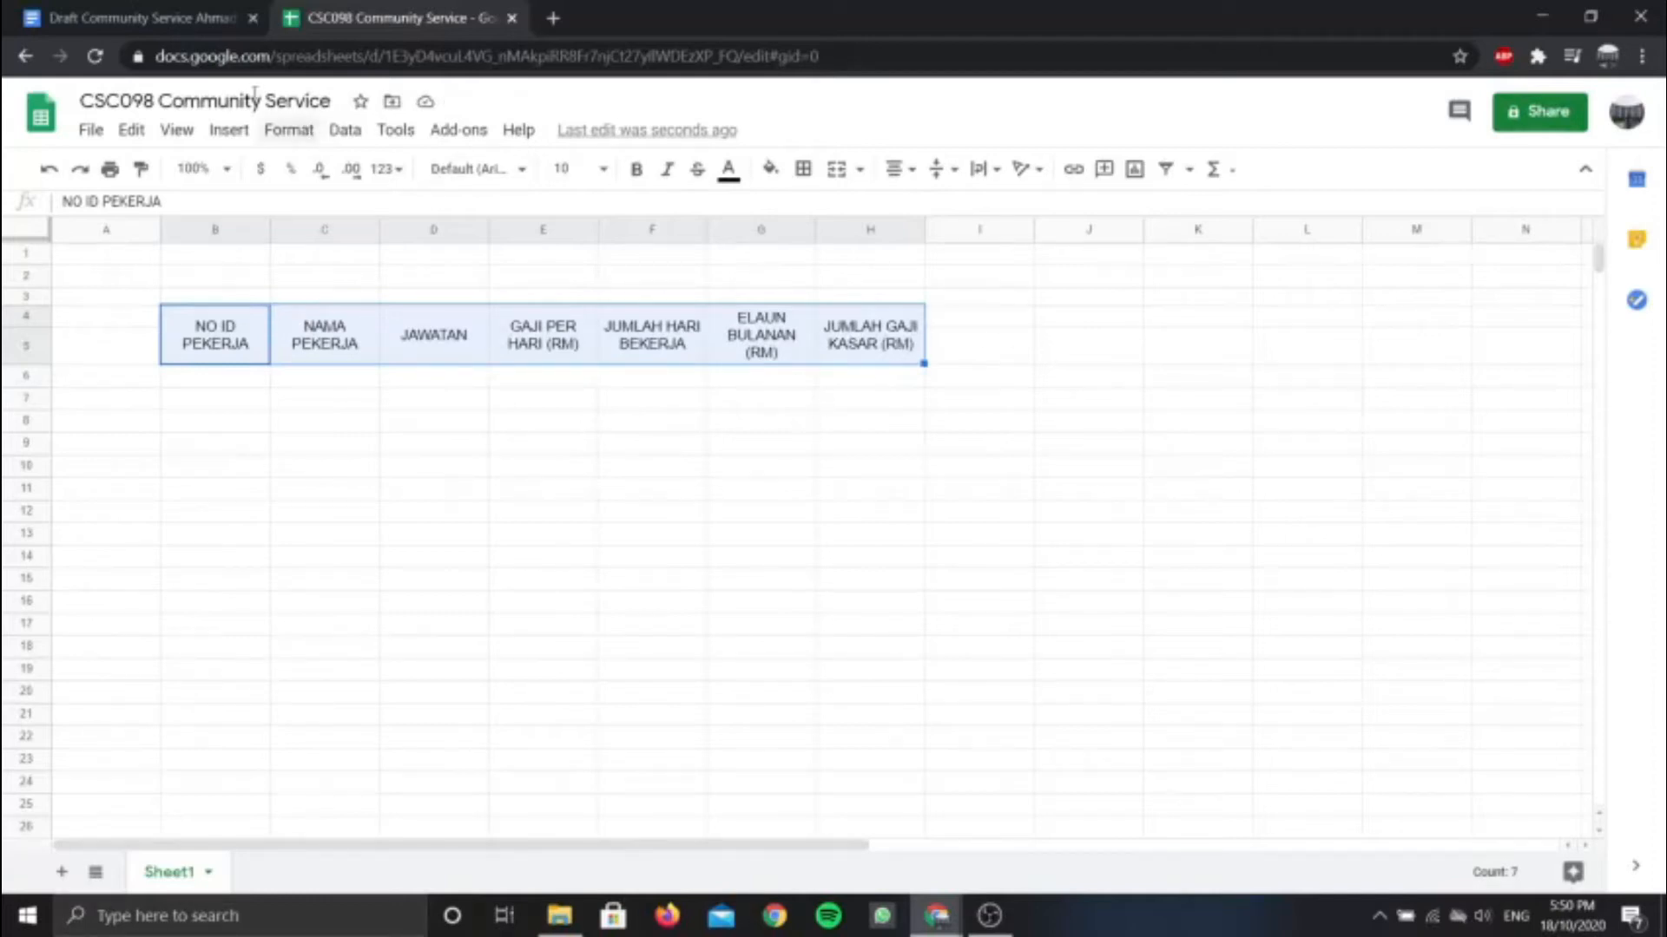
Consult the draft's sample payroll table and look back over the existing headings
click(186, 16)
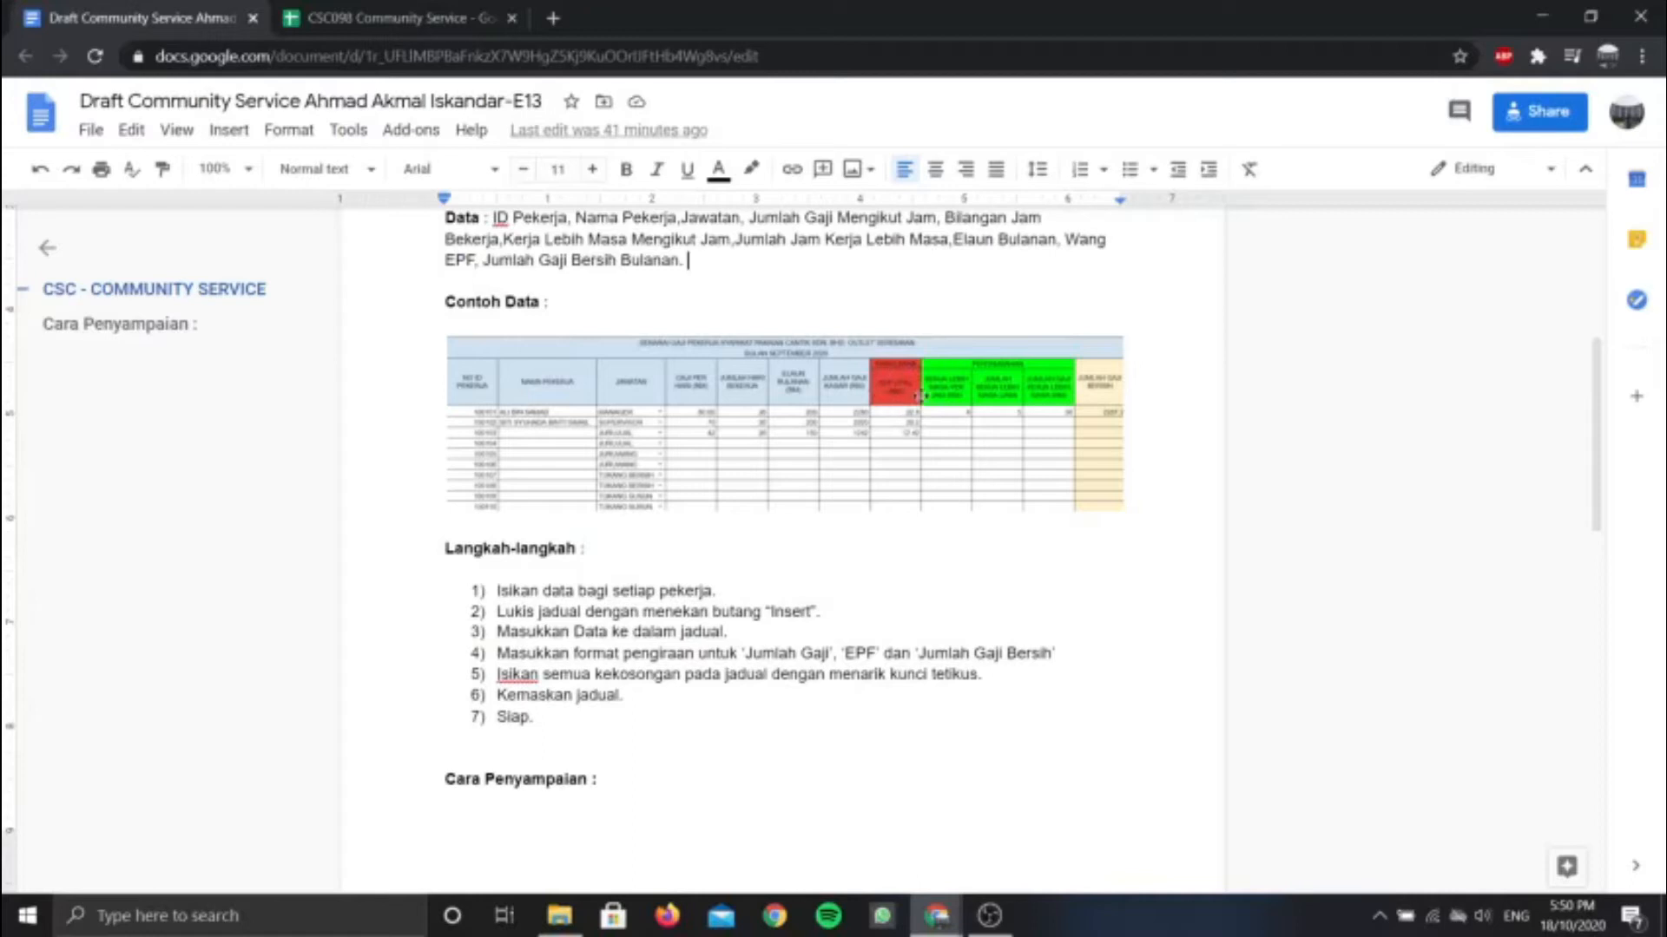
click(408, 18)
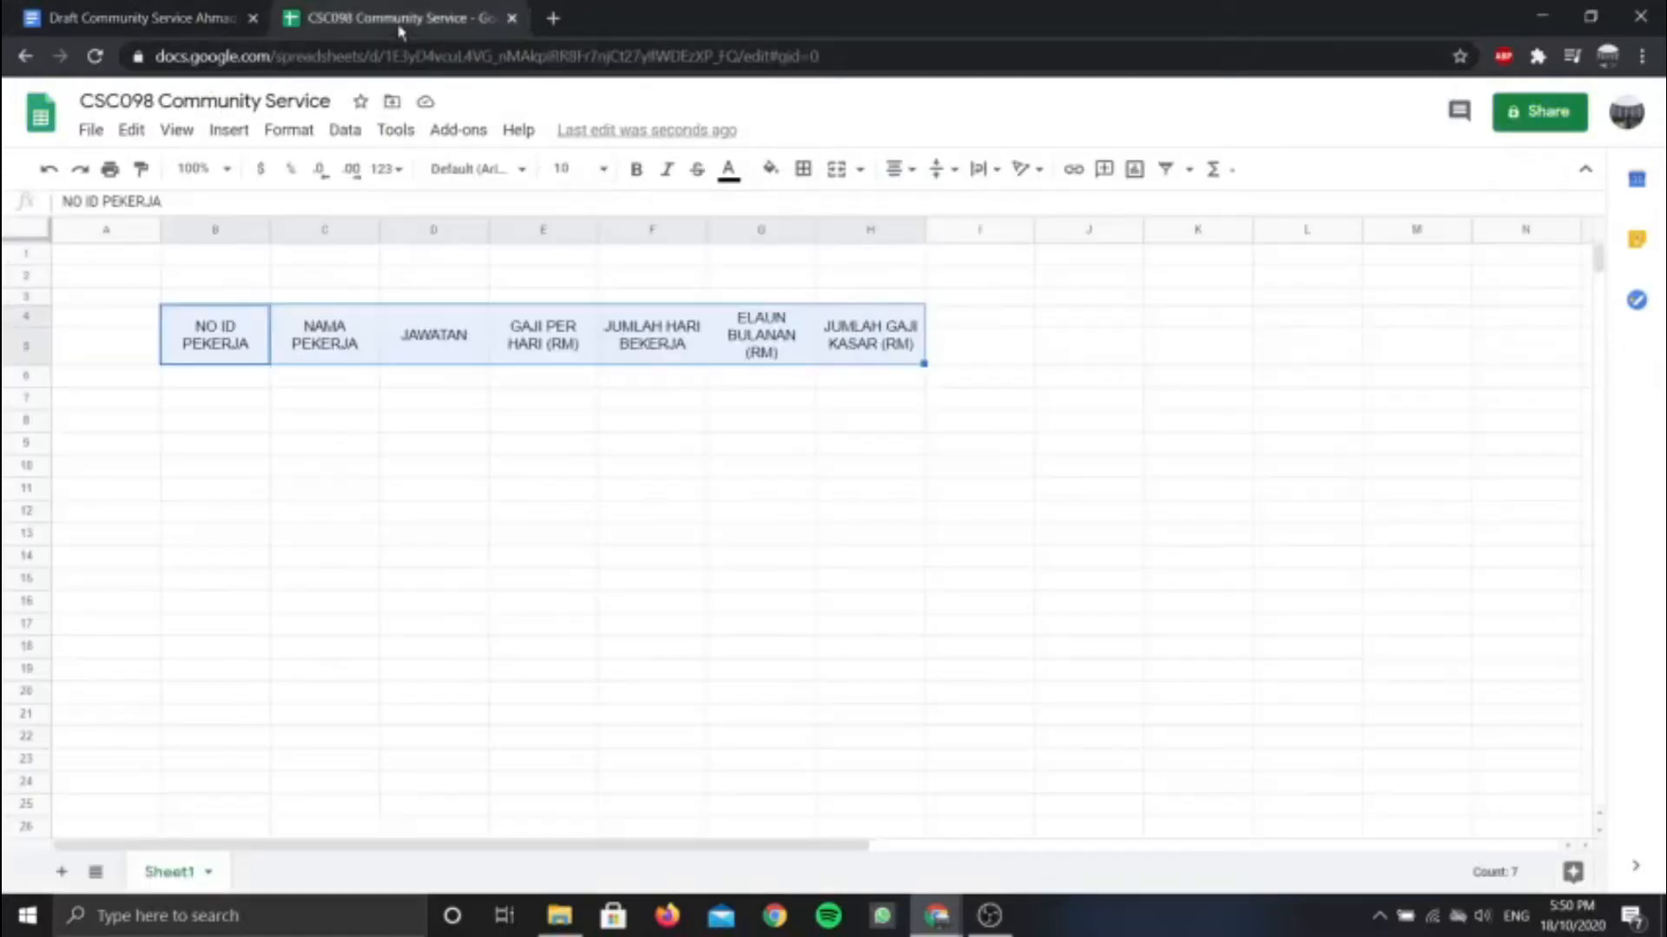
click(965, 321)
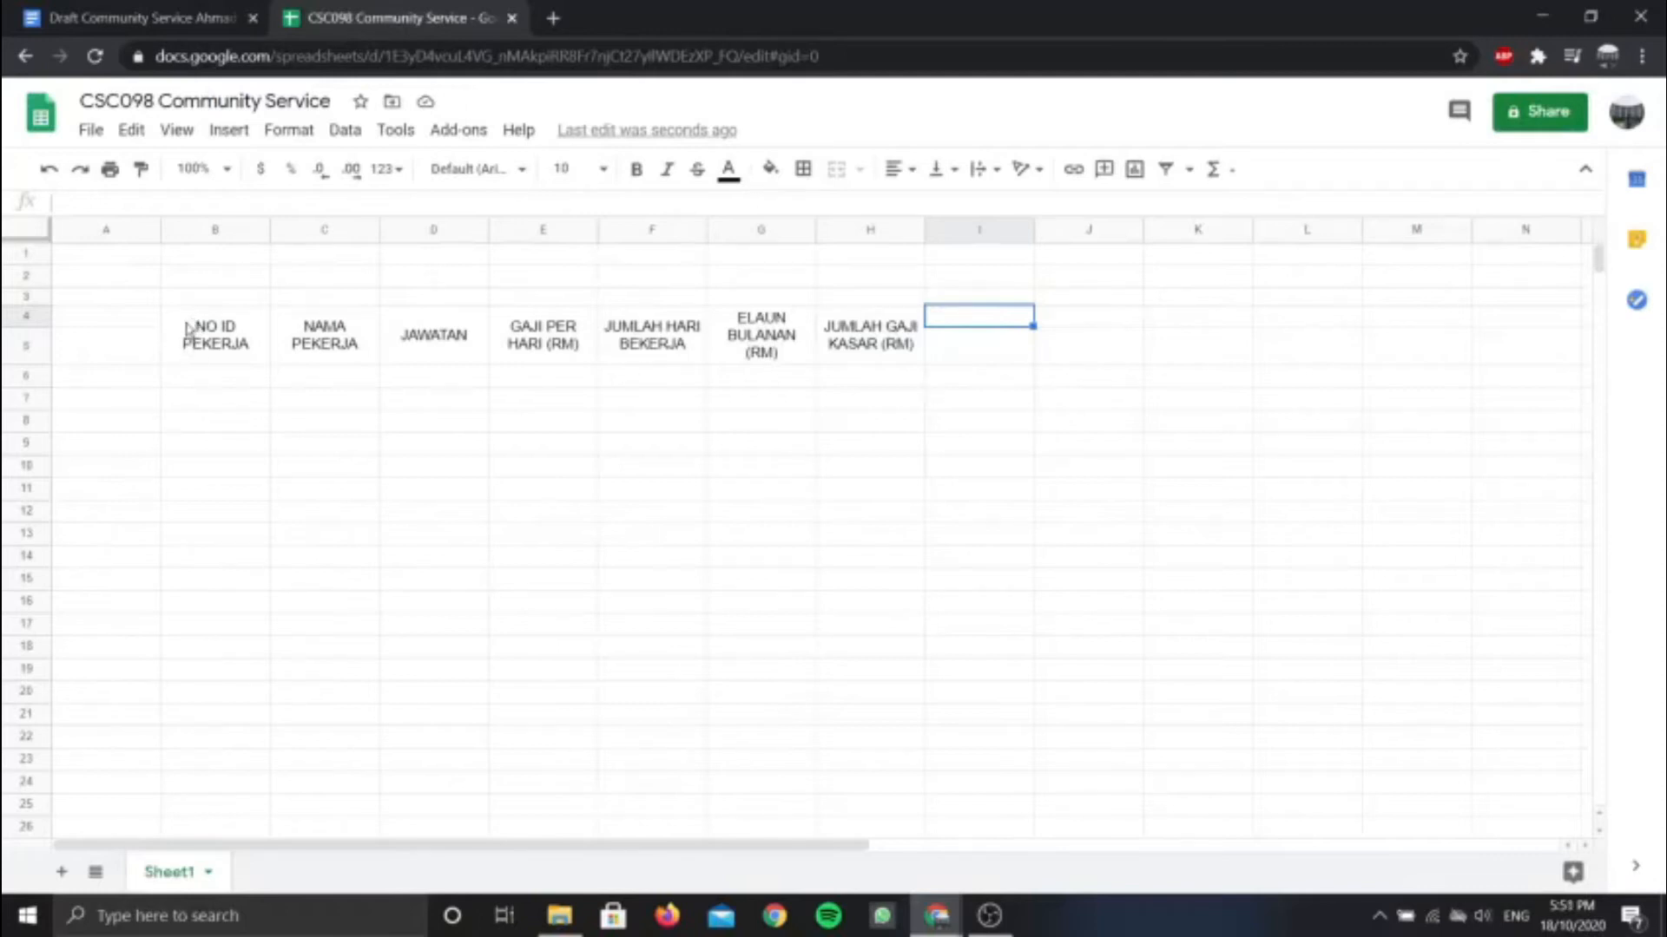
click(190, 359)
click(324, 348)
click(432, 349)
click(594, 351)
click(676, 354)
click(908, 351)
Select cell I4 for the next heading and re-check the draft's sample table
click(984, 338)
click(981, 323)
click(974, 329)
click(975, 321)
click(97, 8)
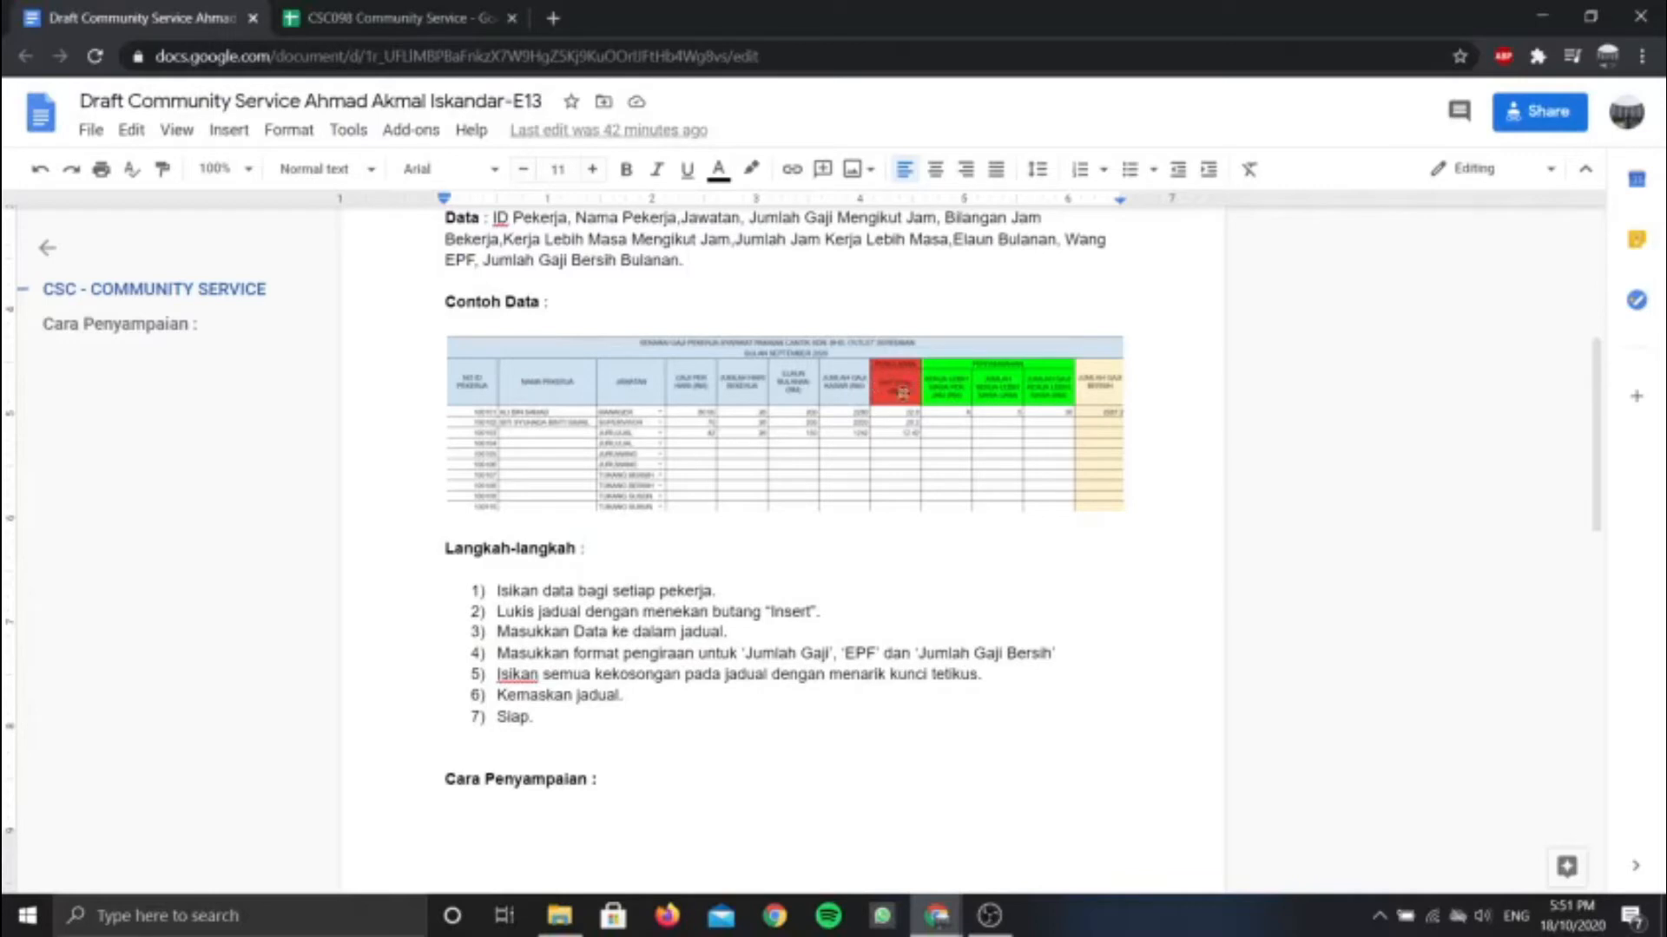
Enter PENOLAKAN in I4 and EPF (11%) (RM) in I5, referring to the draft's table
click(399, 19)
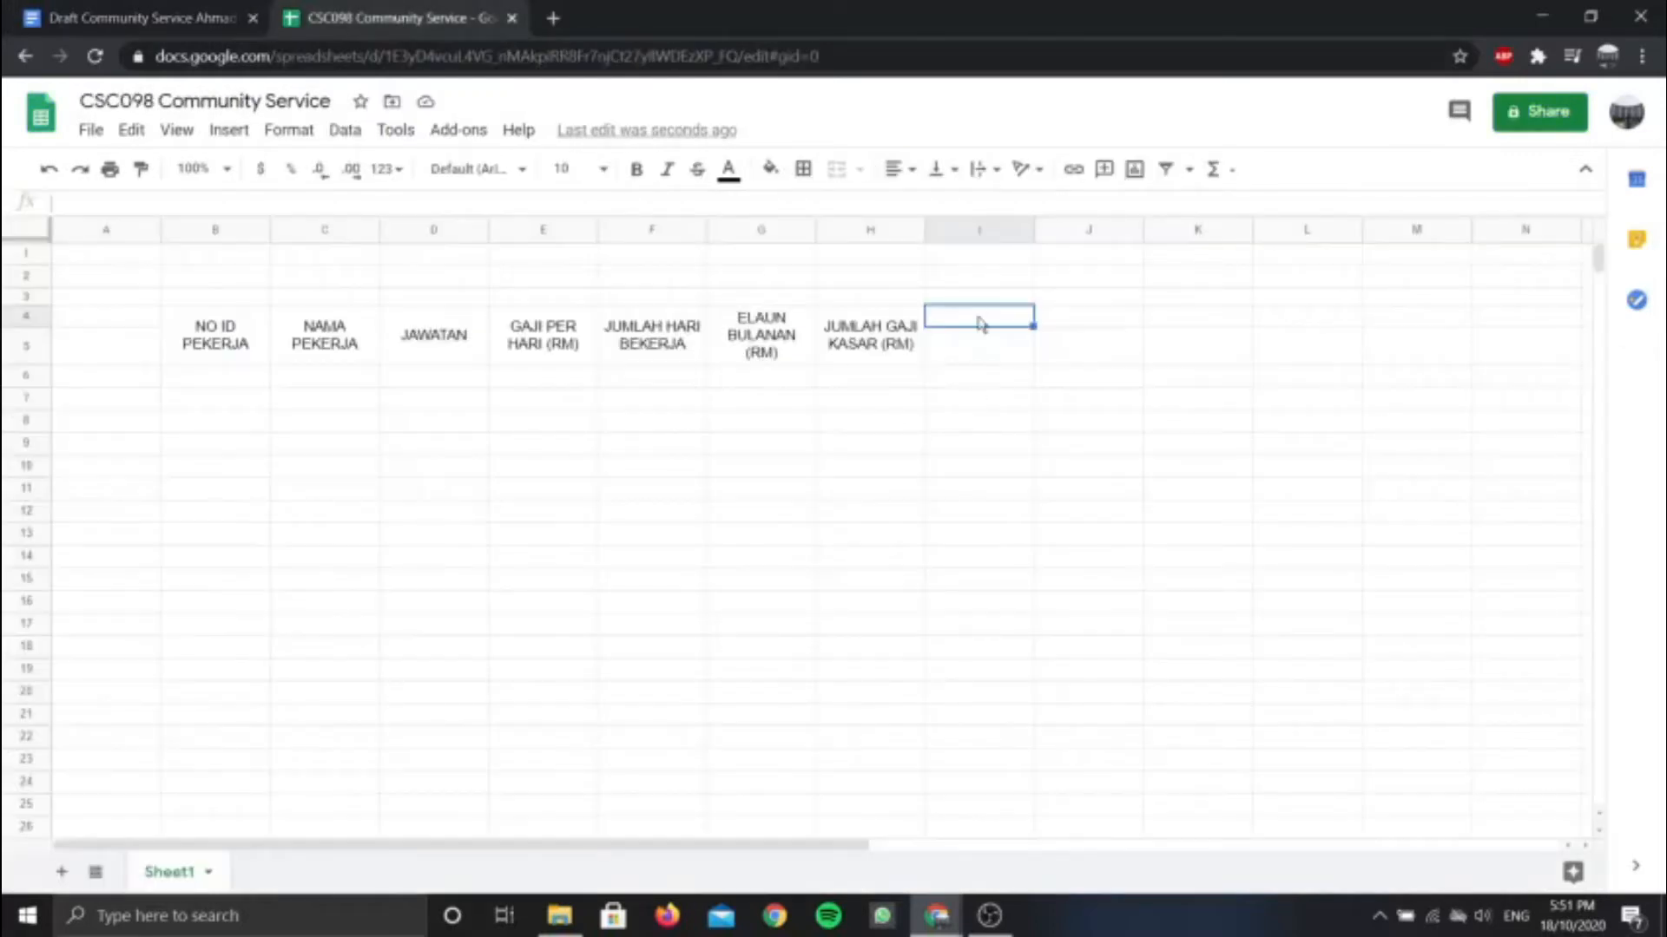
text(PENOLAKAN)
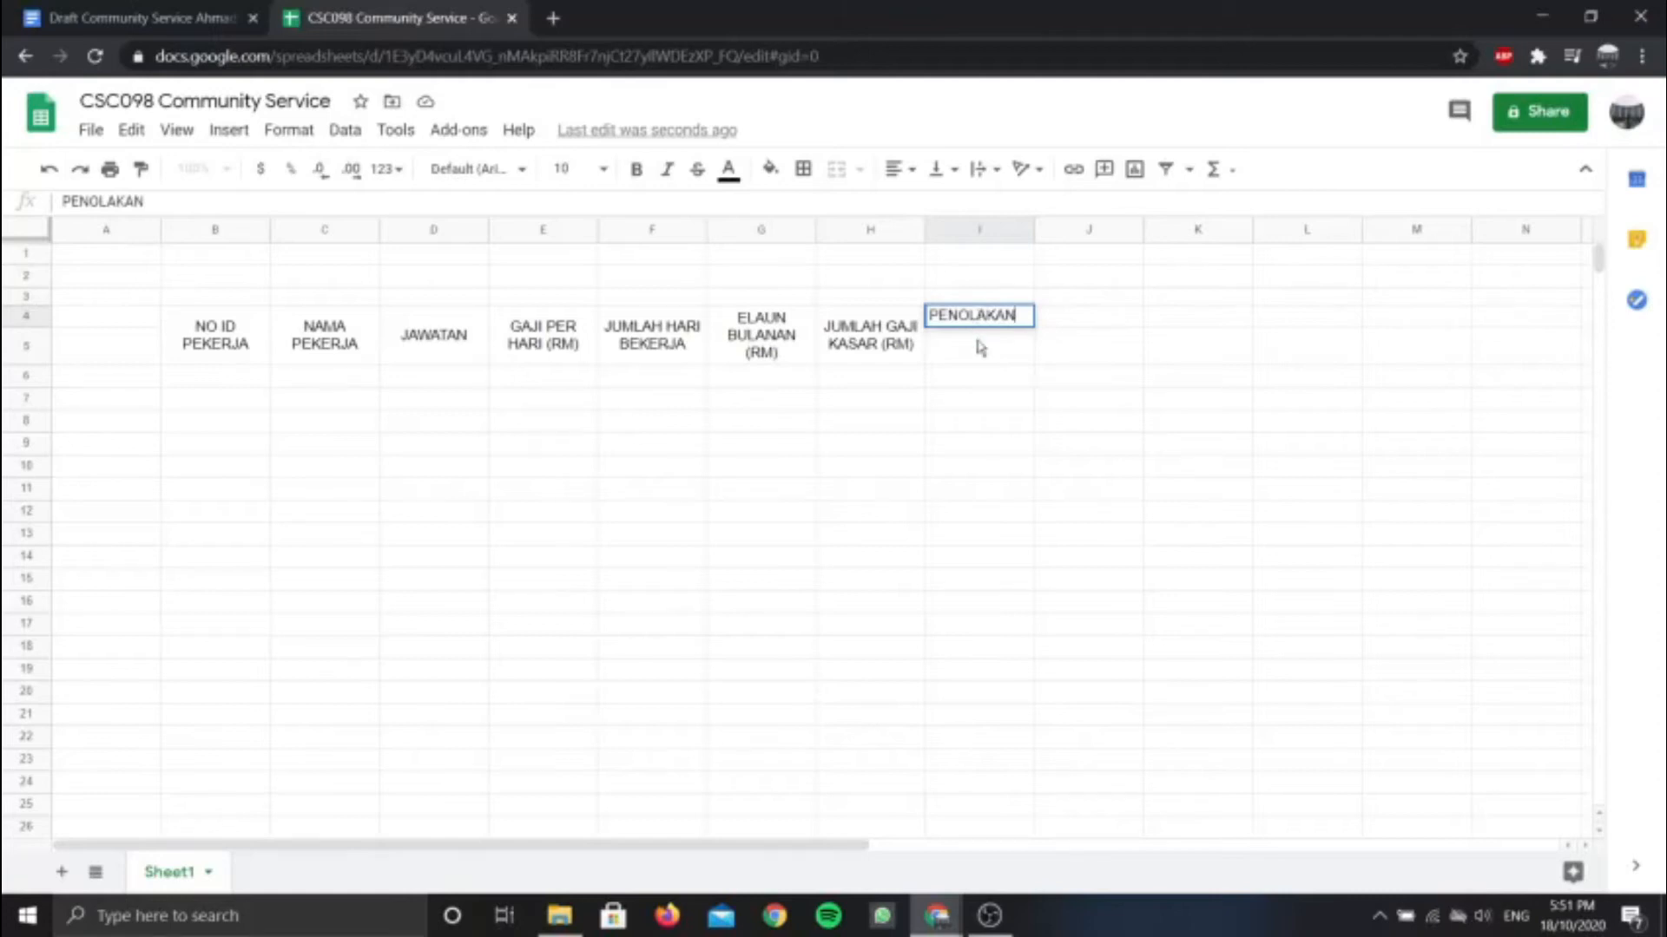
key(Return)
text(EPF)
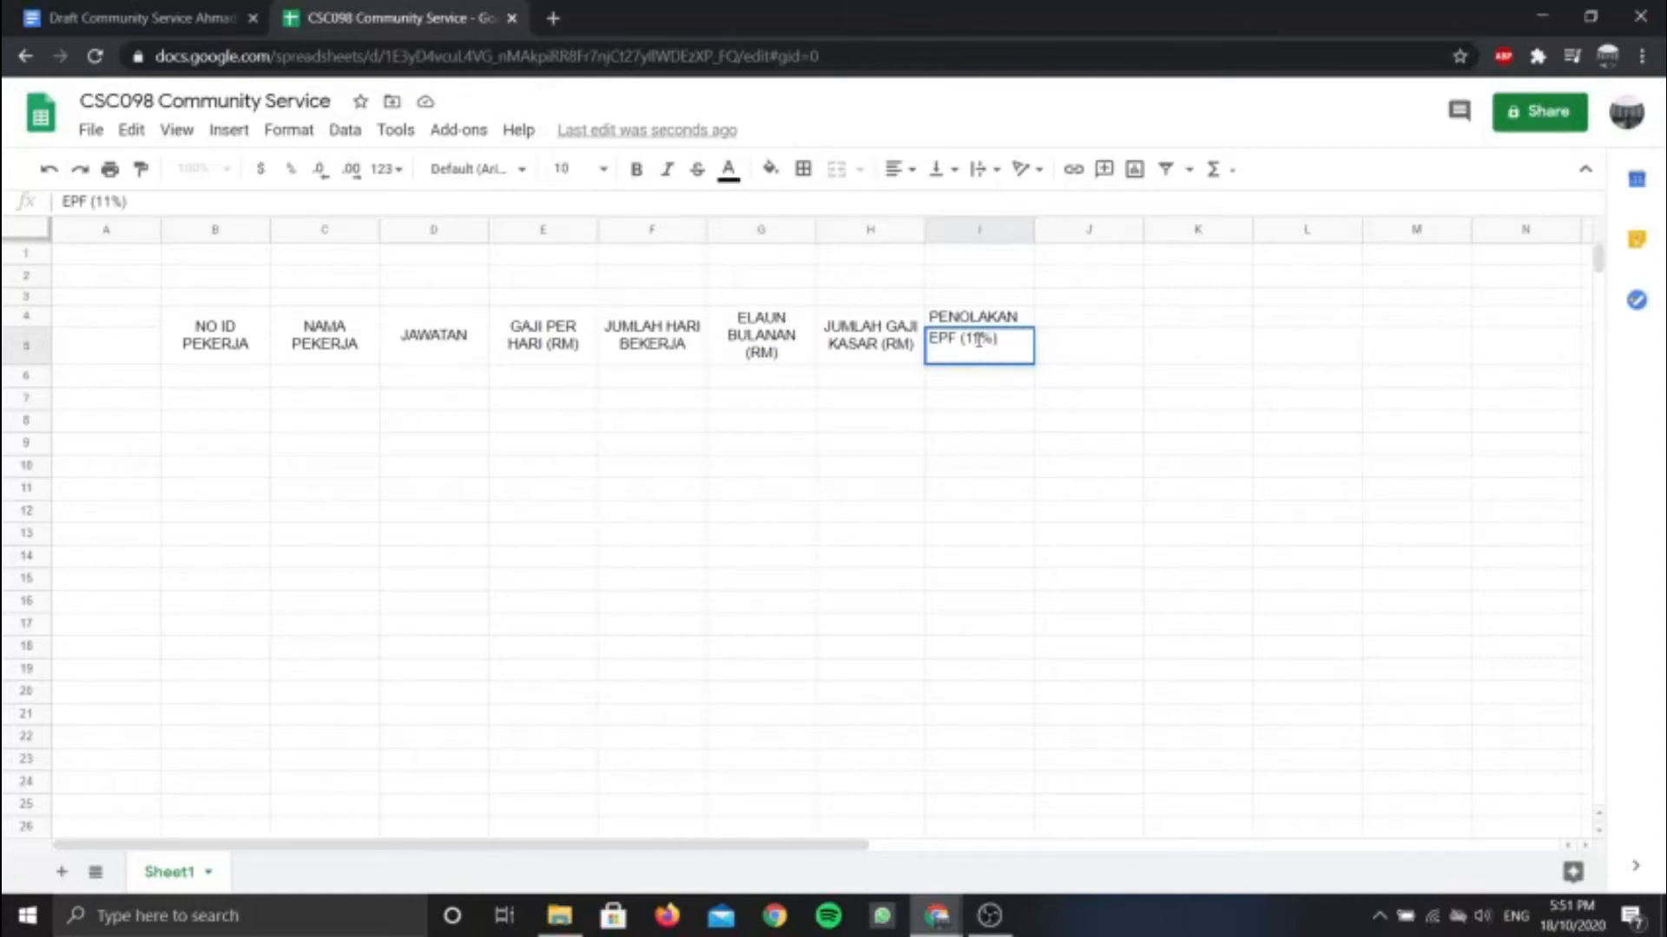
text((11%) (RM)
click(195, 15)
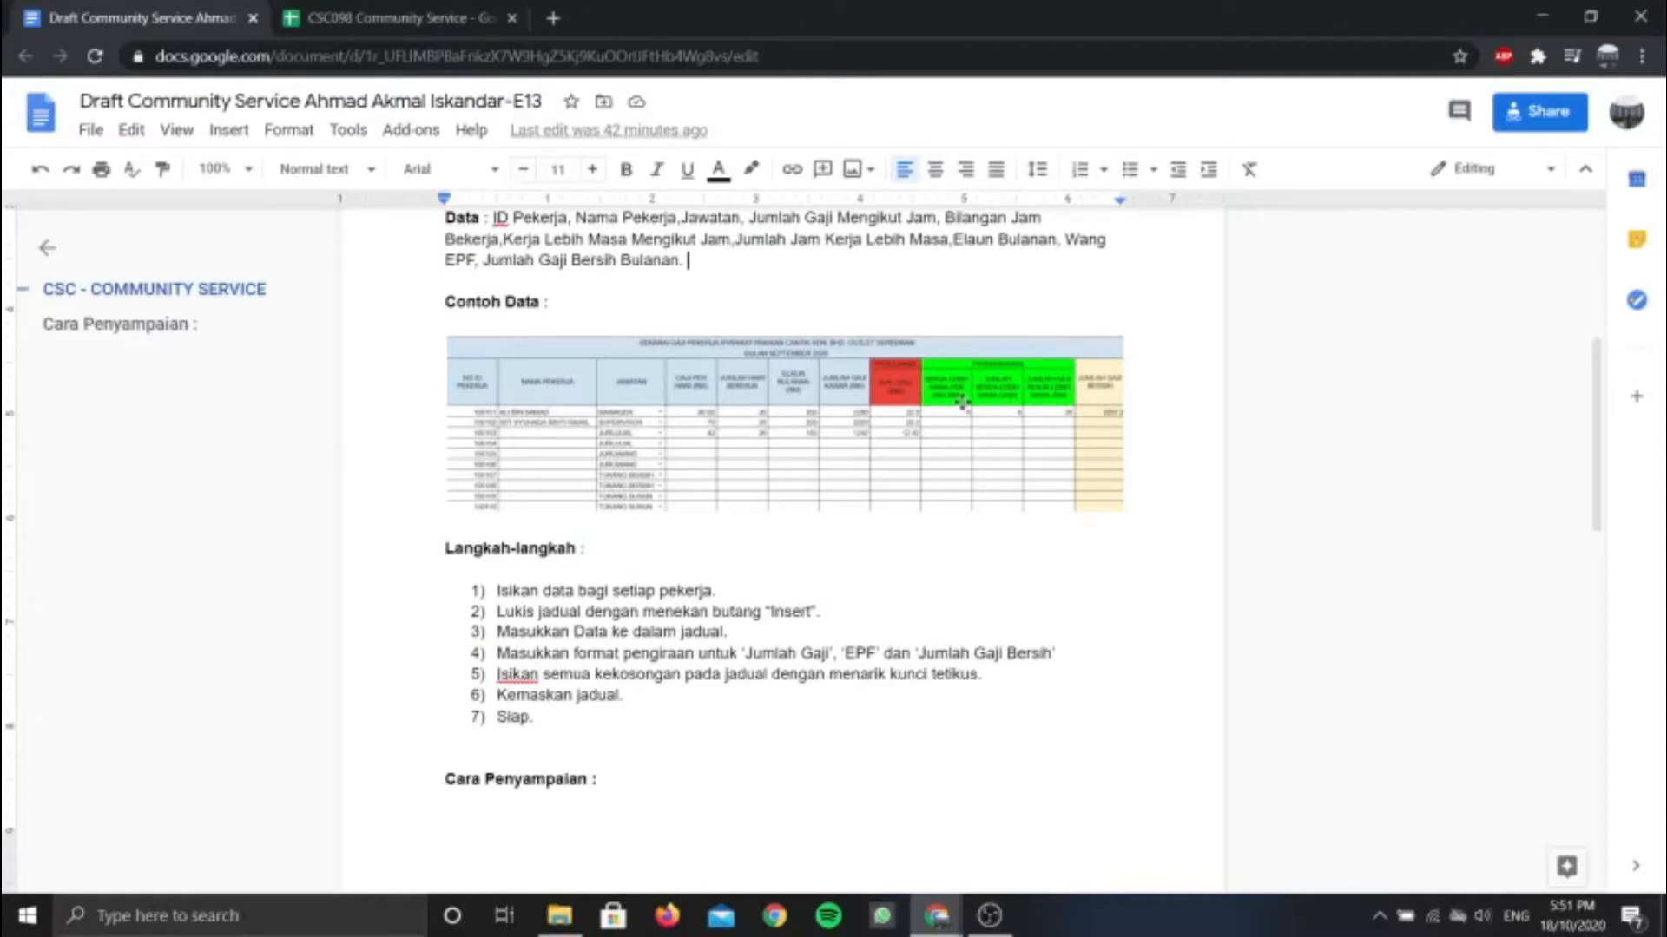
click(469, 18)
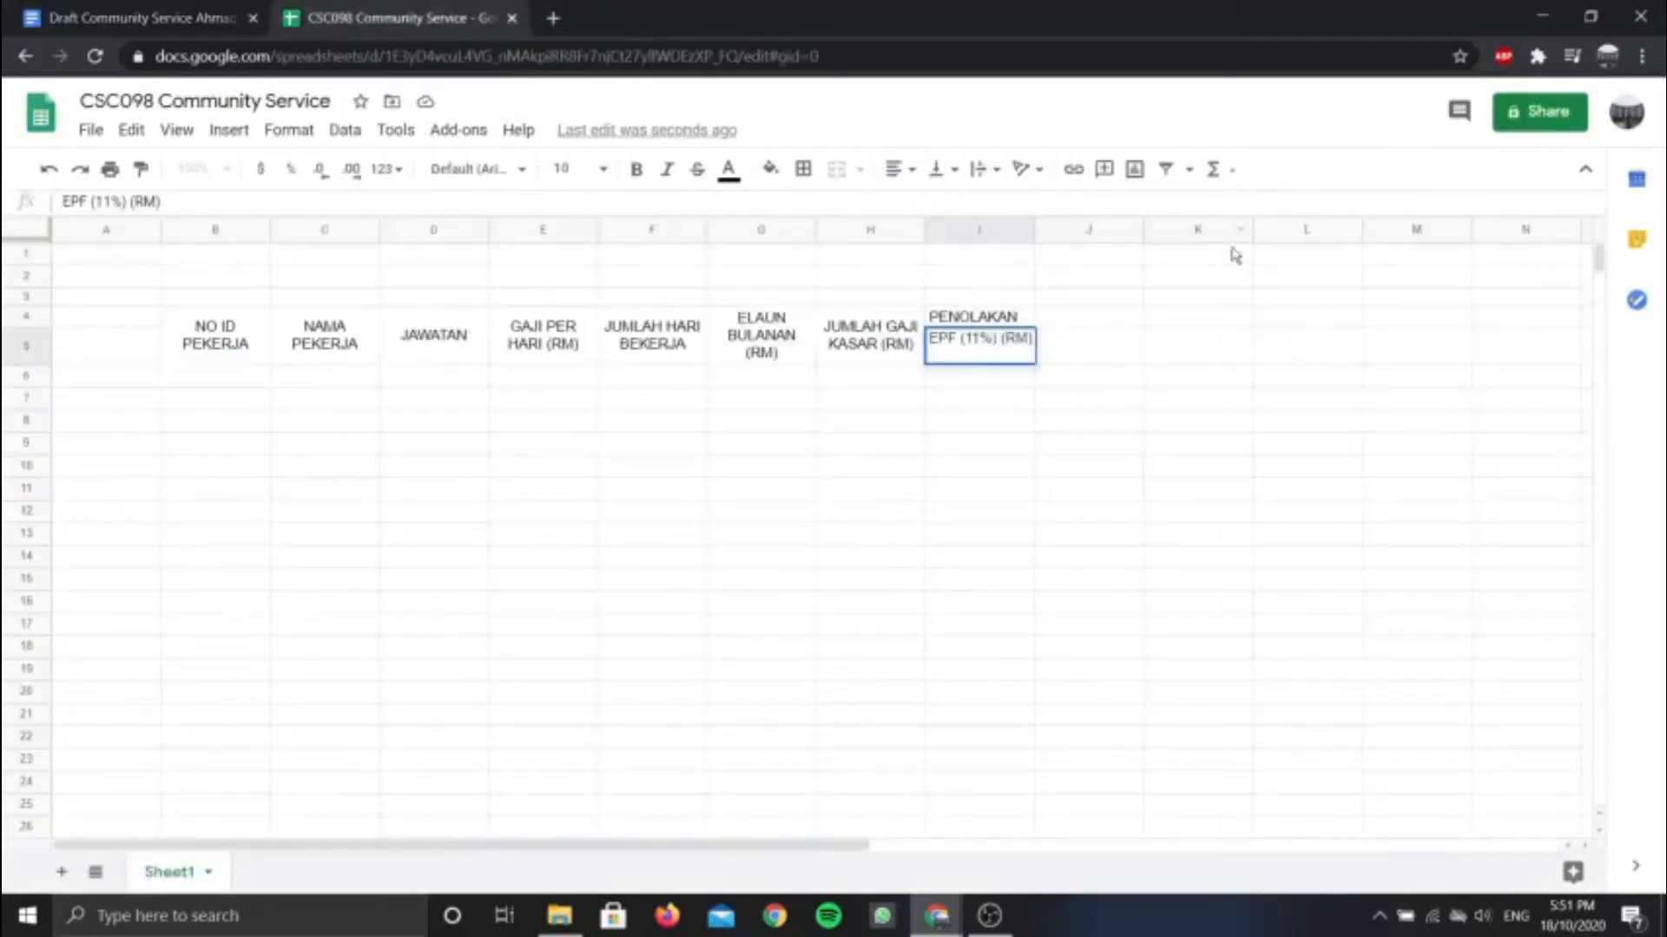
Merge J4:L4 into a centred PERTAMBAHAN group heading
click(1092, 326)
drag(1092, 326, 1288, 338)
click(980, 170)
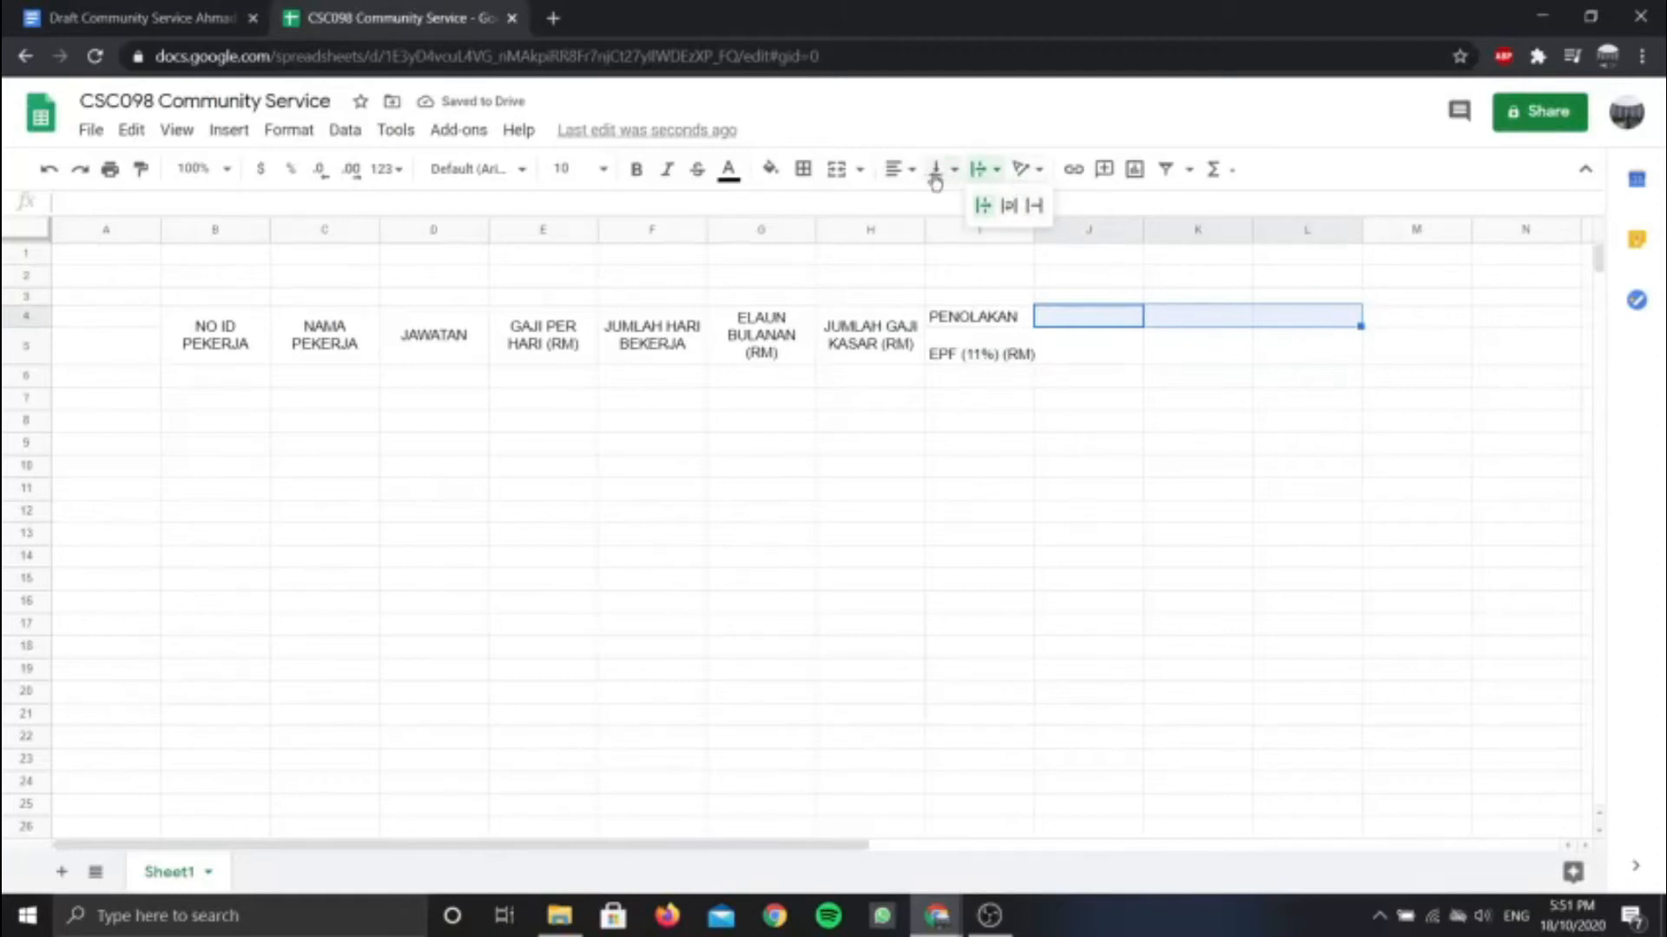
click(836, 171)
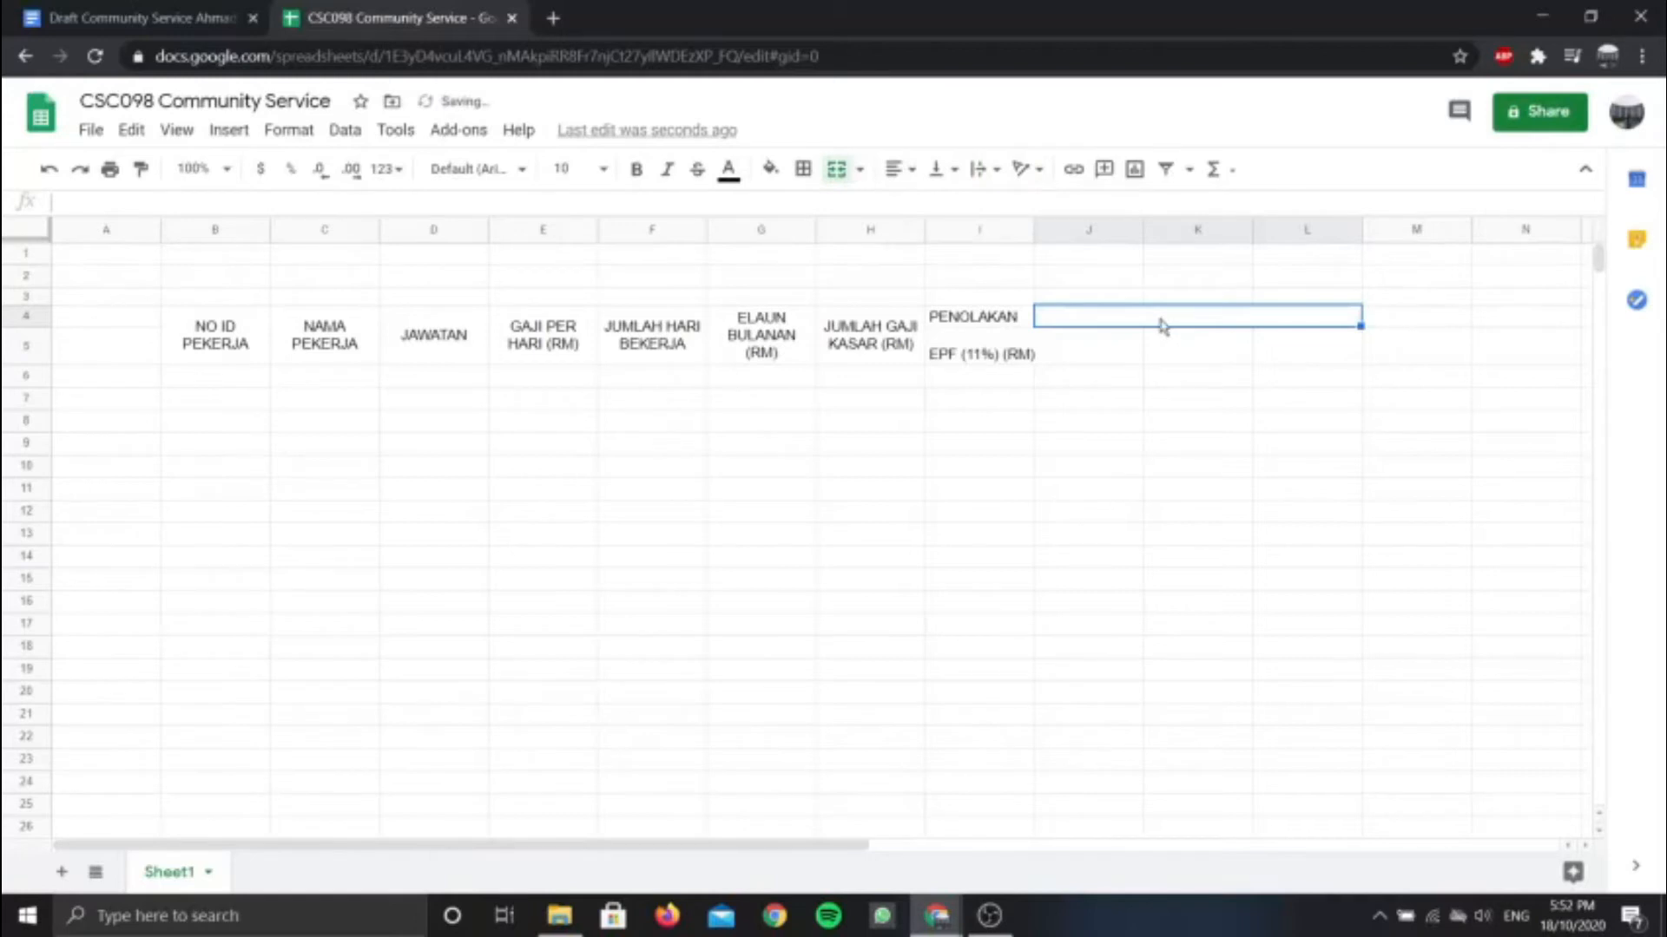
text(PERTAMBAHAN)
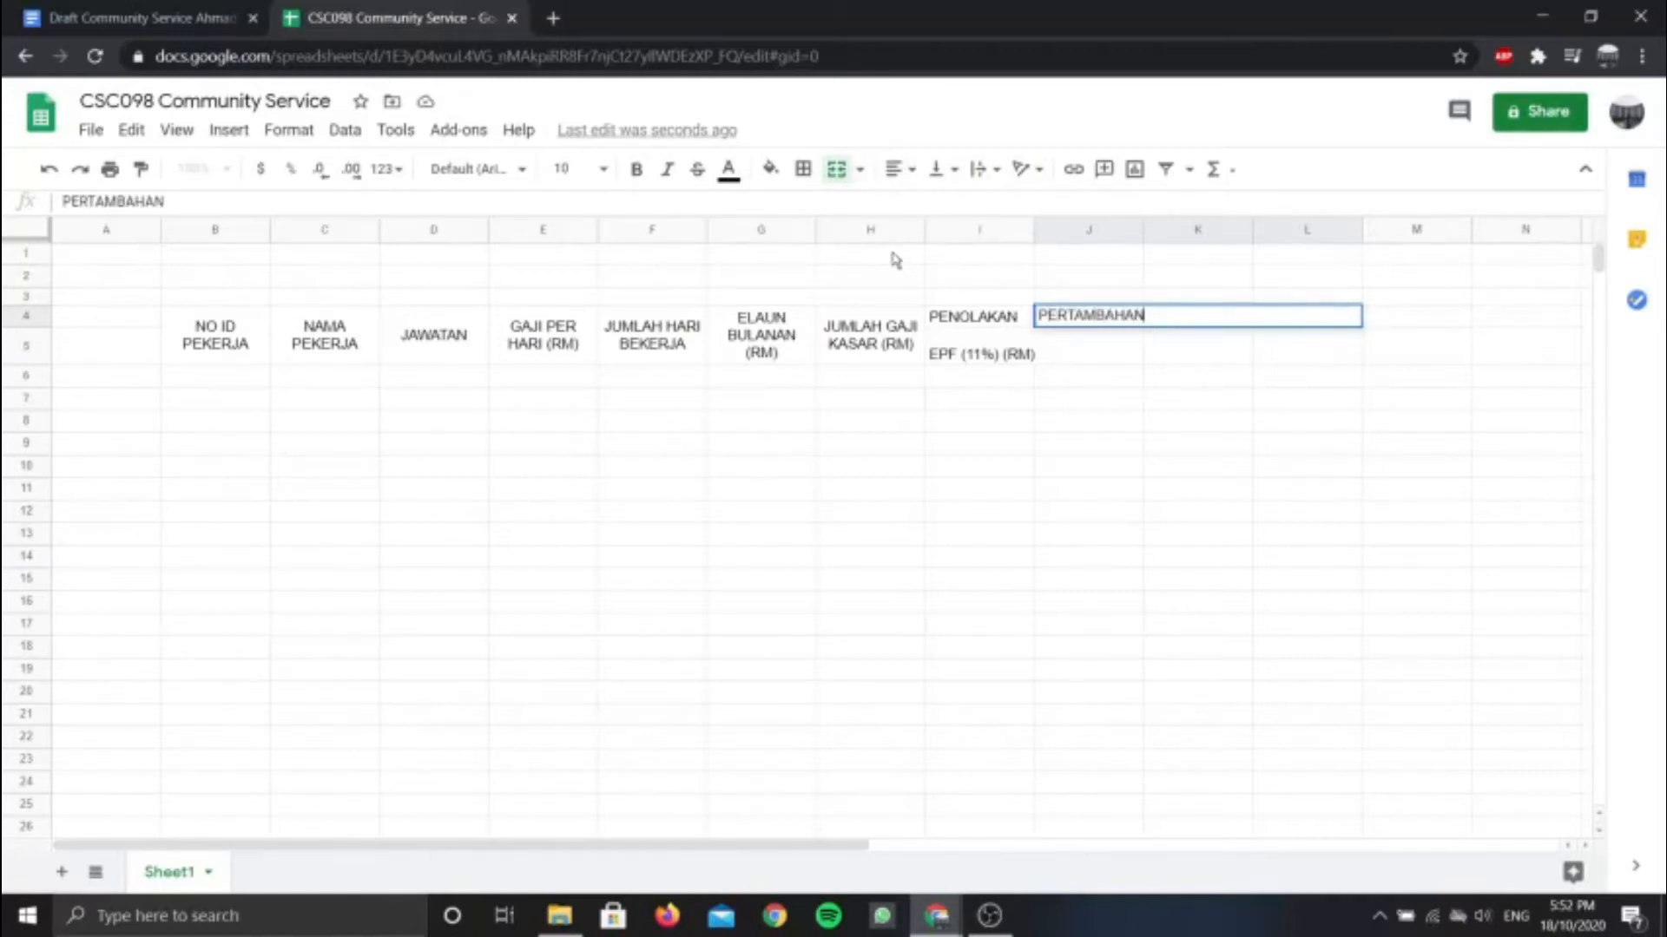
click(901, 169)
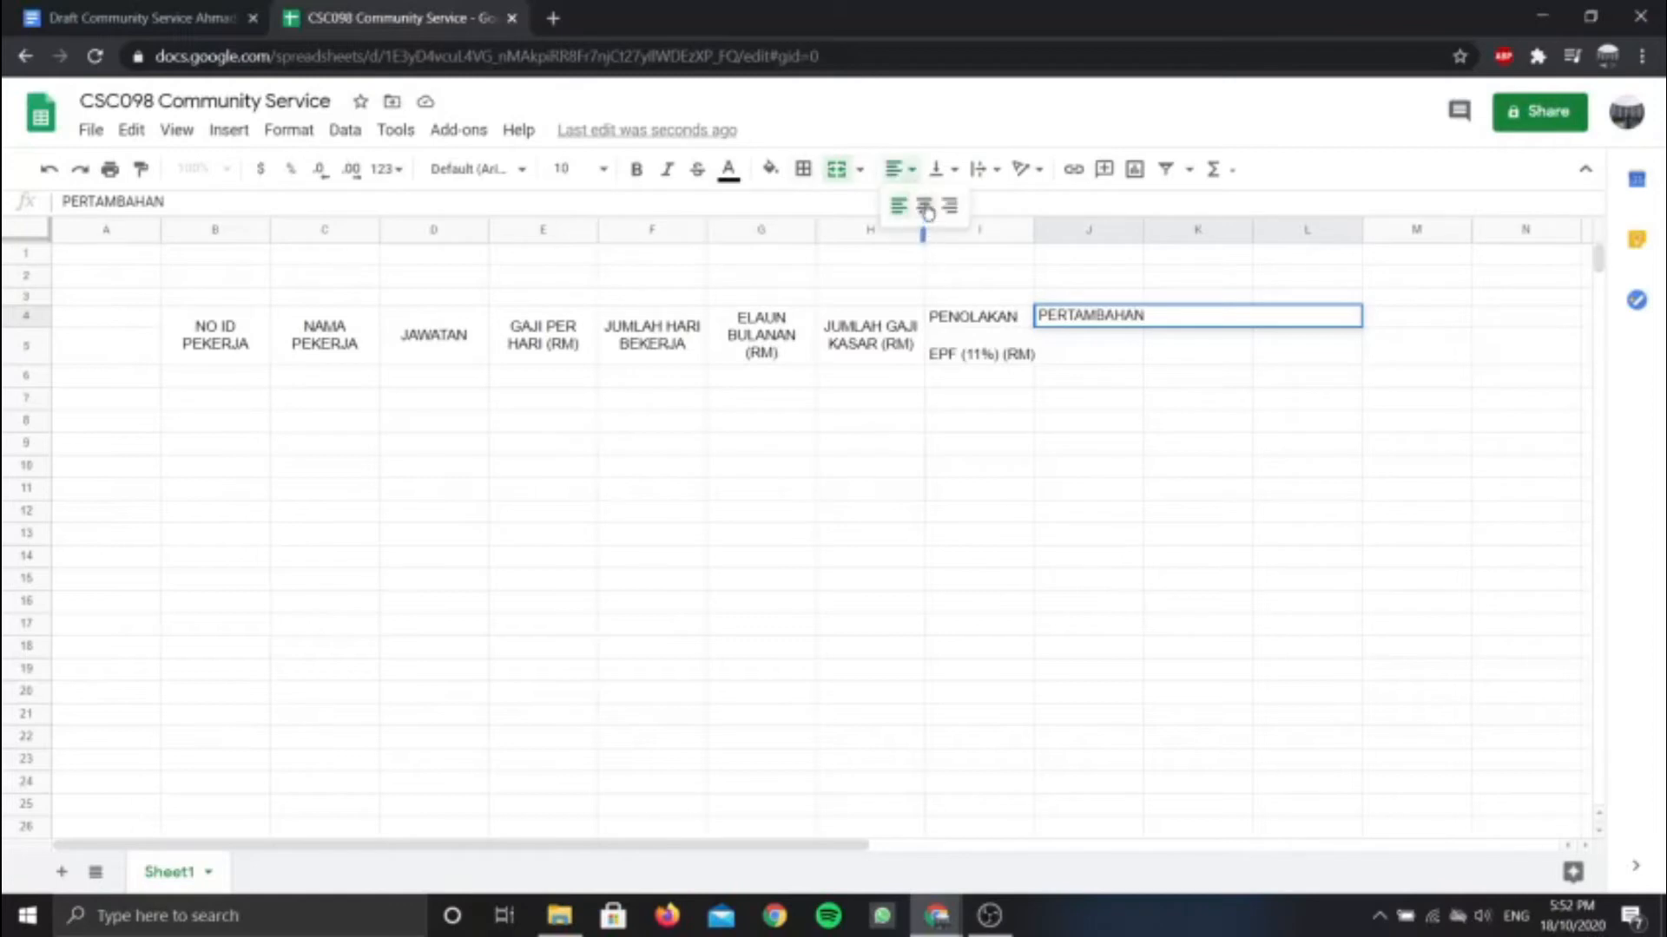
click(923, 206)
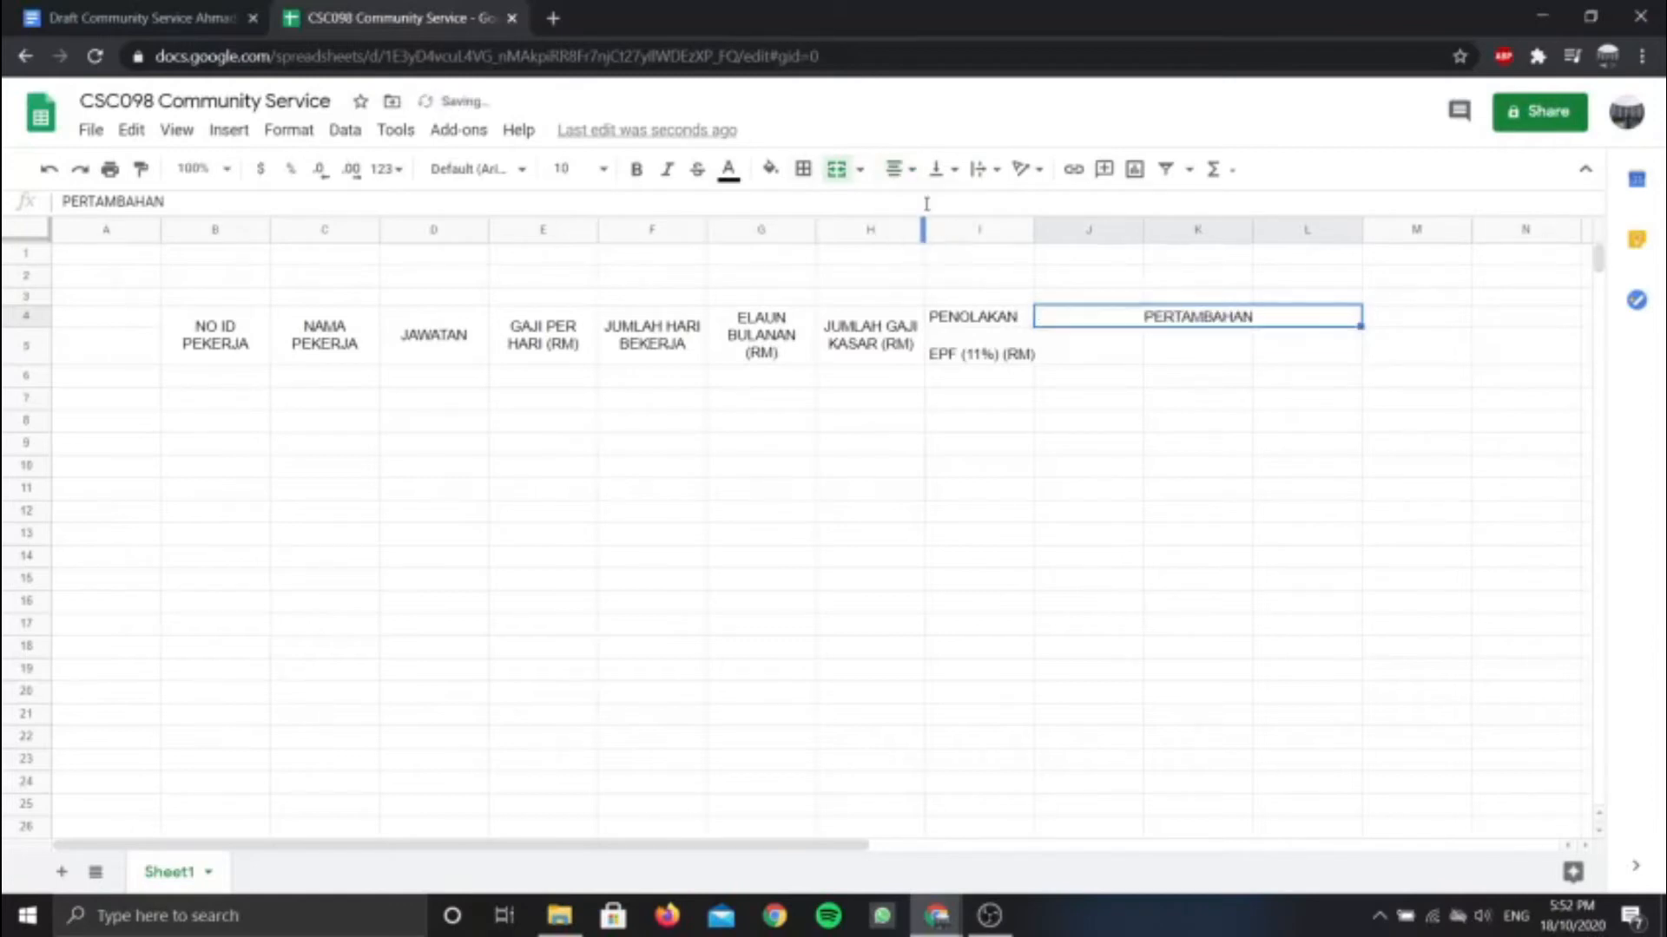
Enter KERJA LEBIH MASA PER JAM (RM) in J5, referring to the draft's sample table
click(1071, 355)
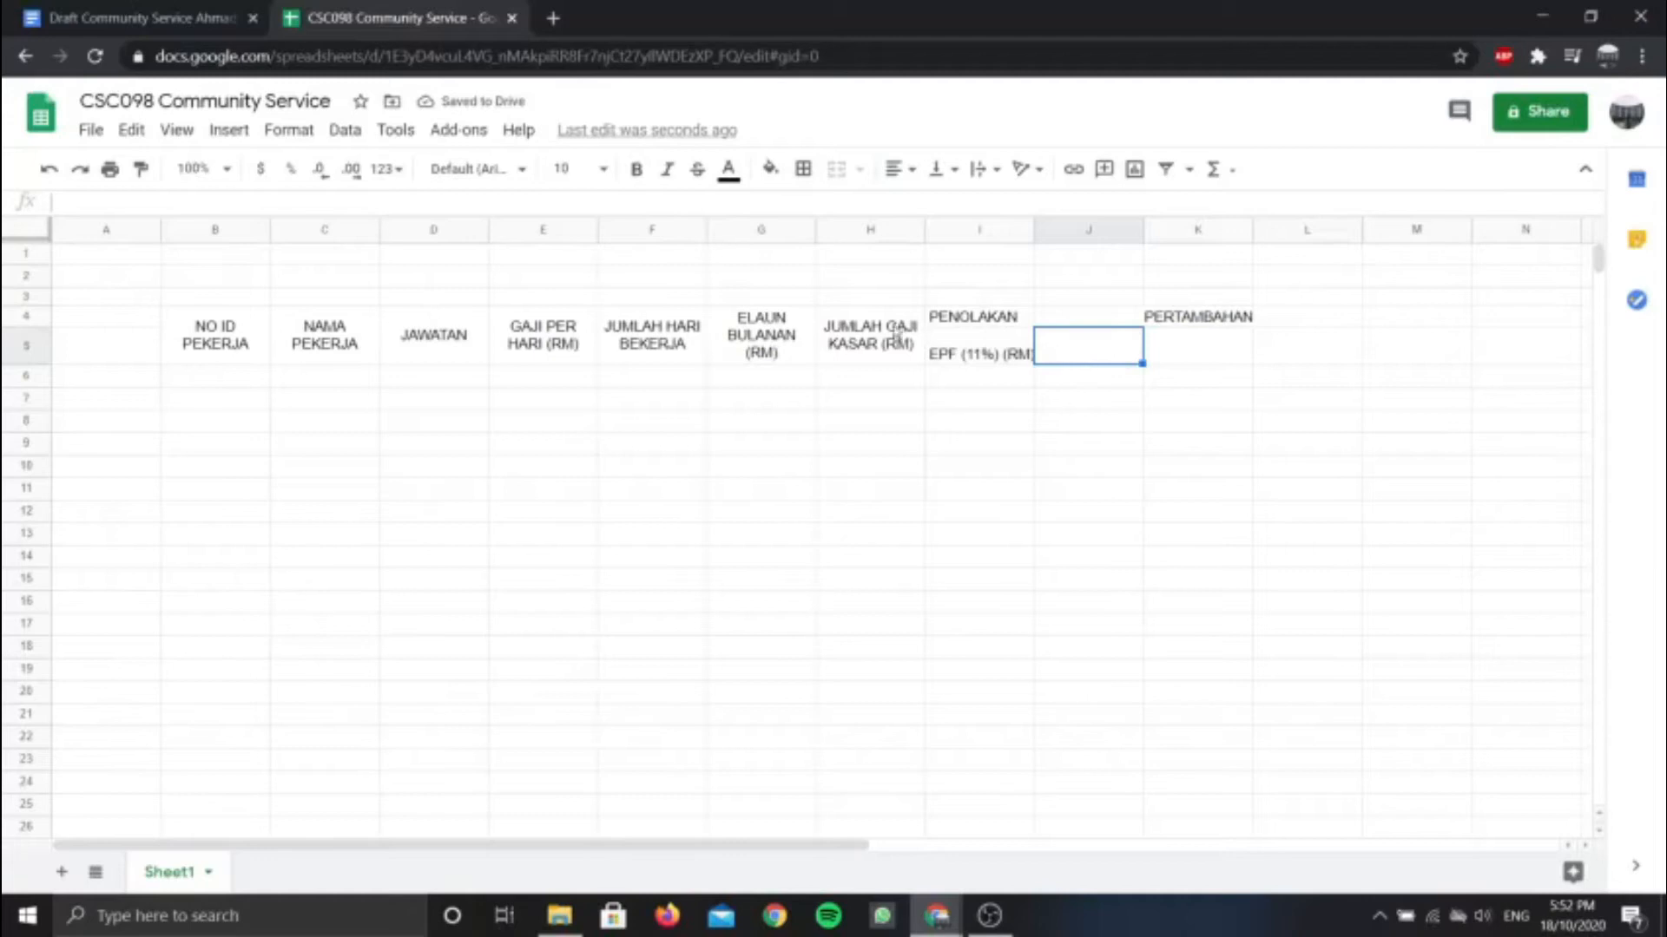
click(130, 17)
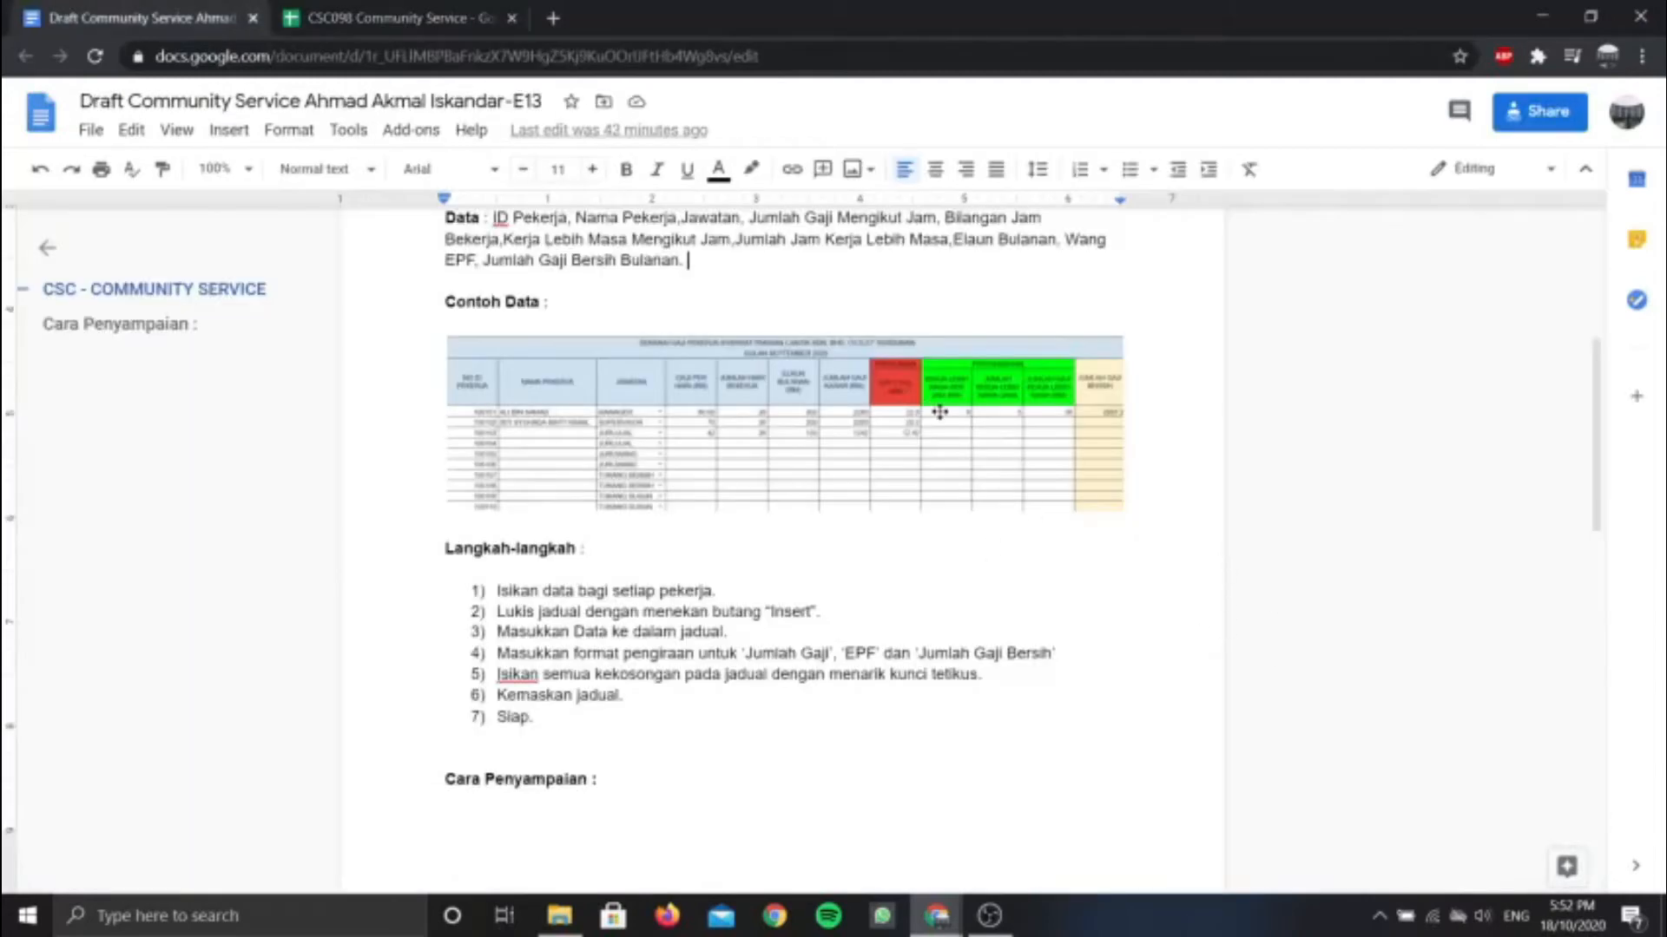
click(408, 18)
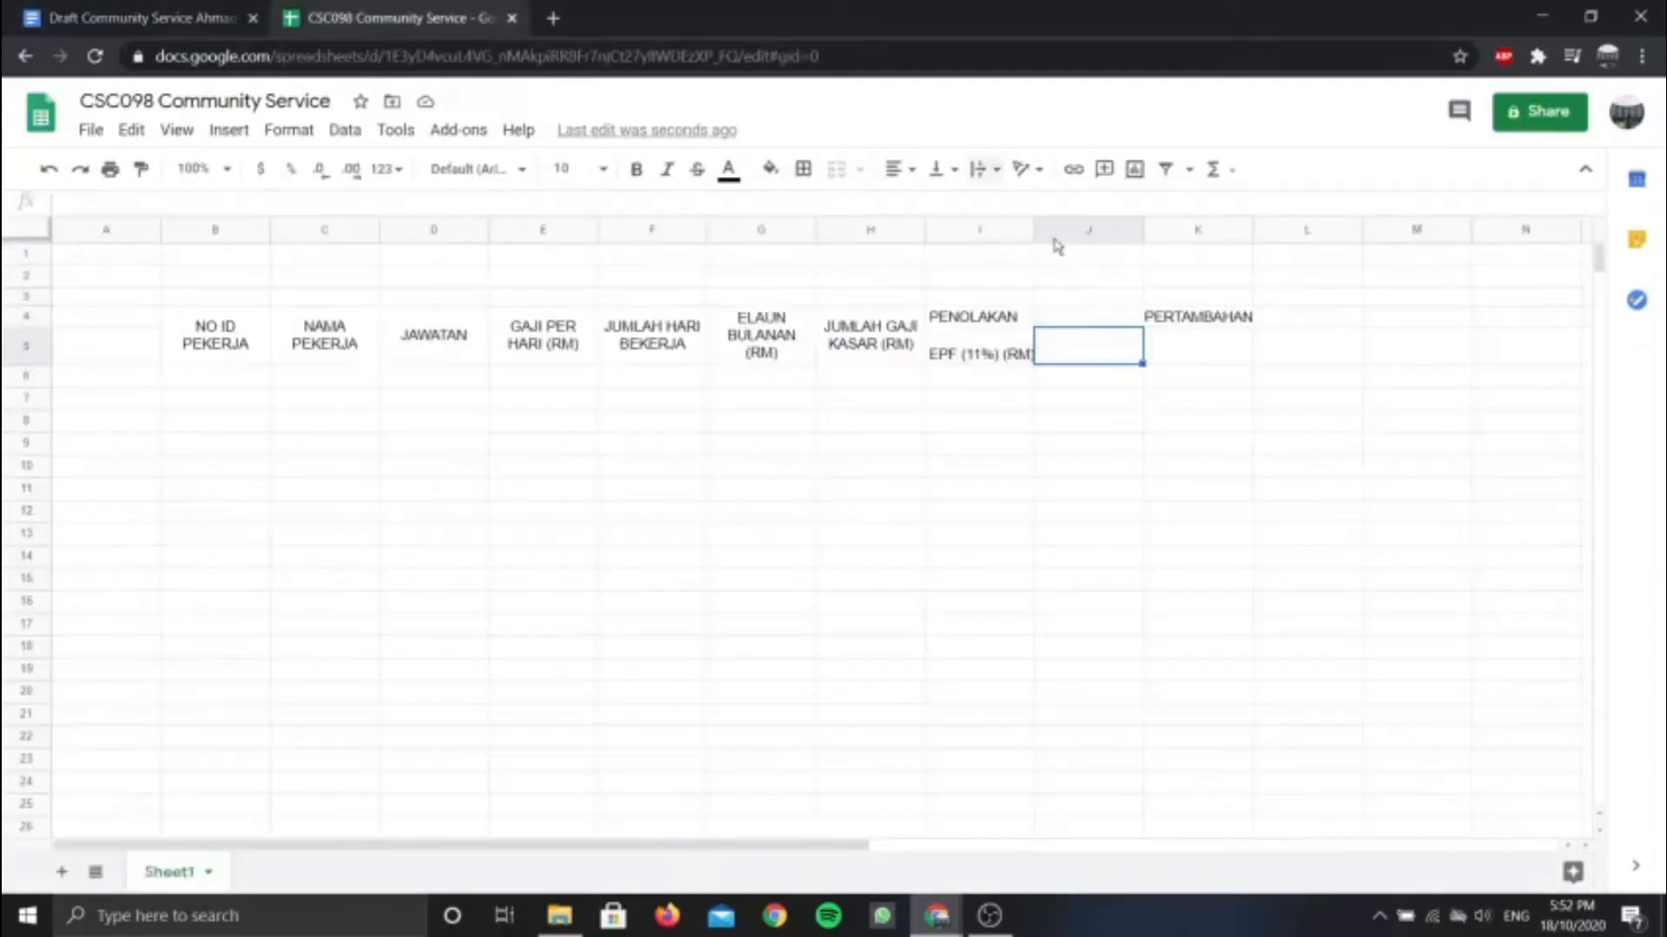
text(KERJA LEBIH MASA)
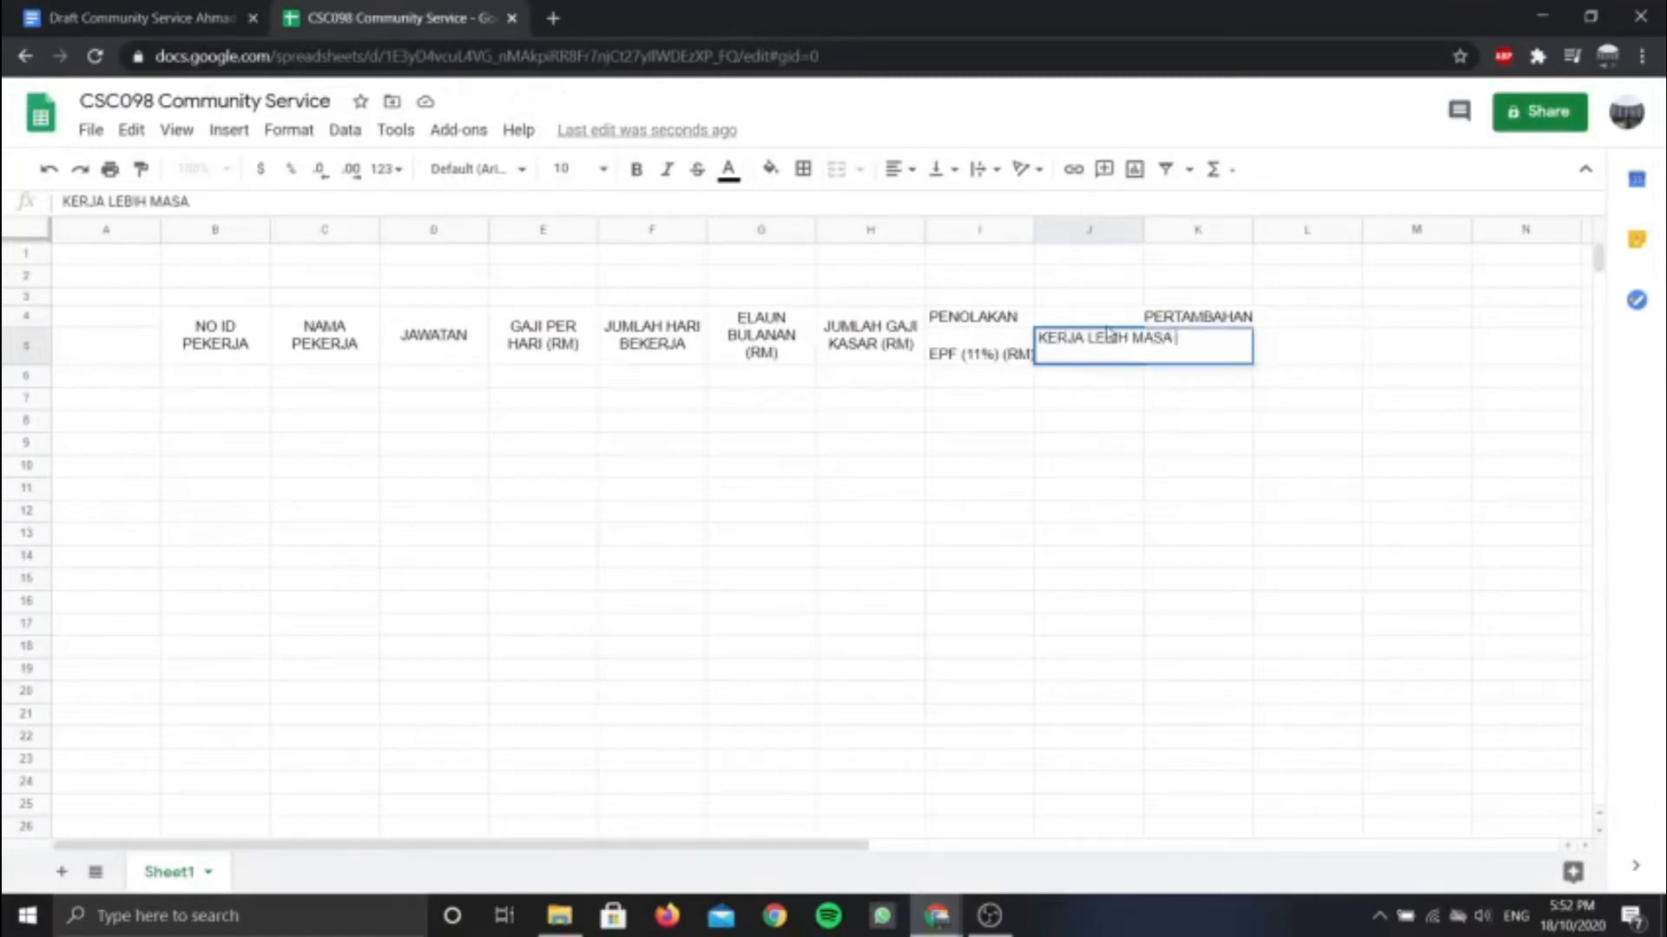
text( PER JAM)
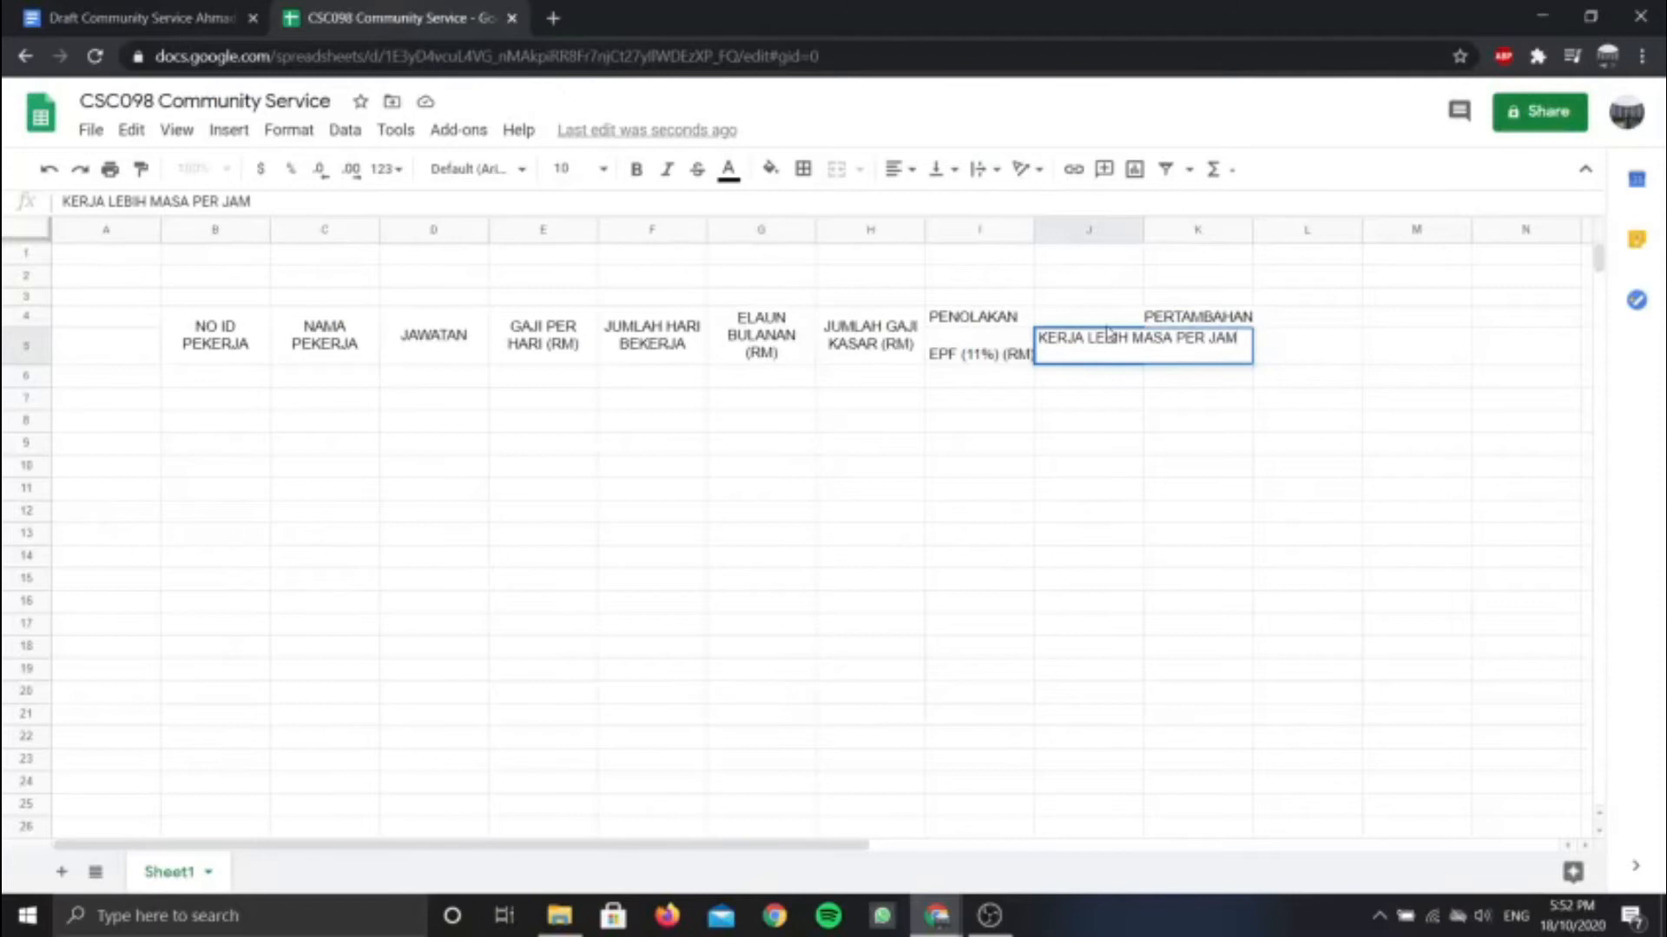
click(201, 9)
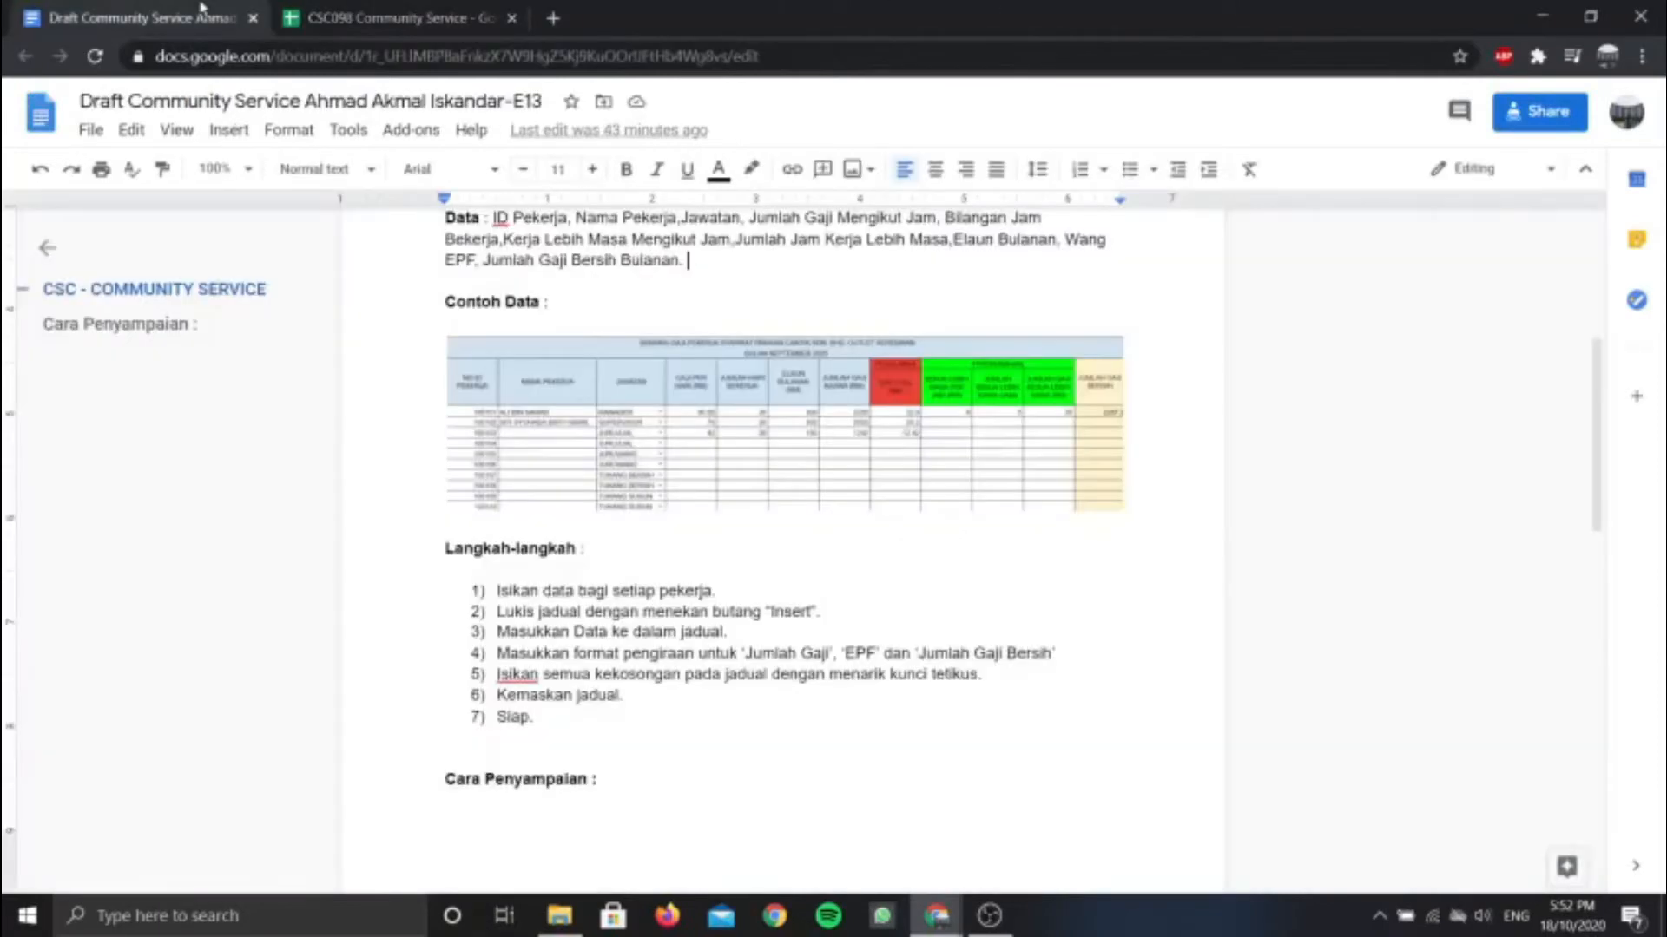
click(291, 12)
text((RM))
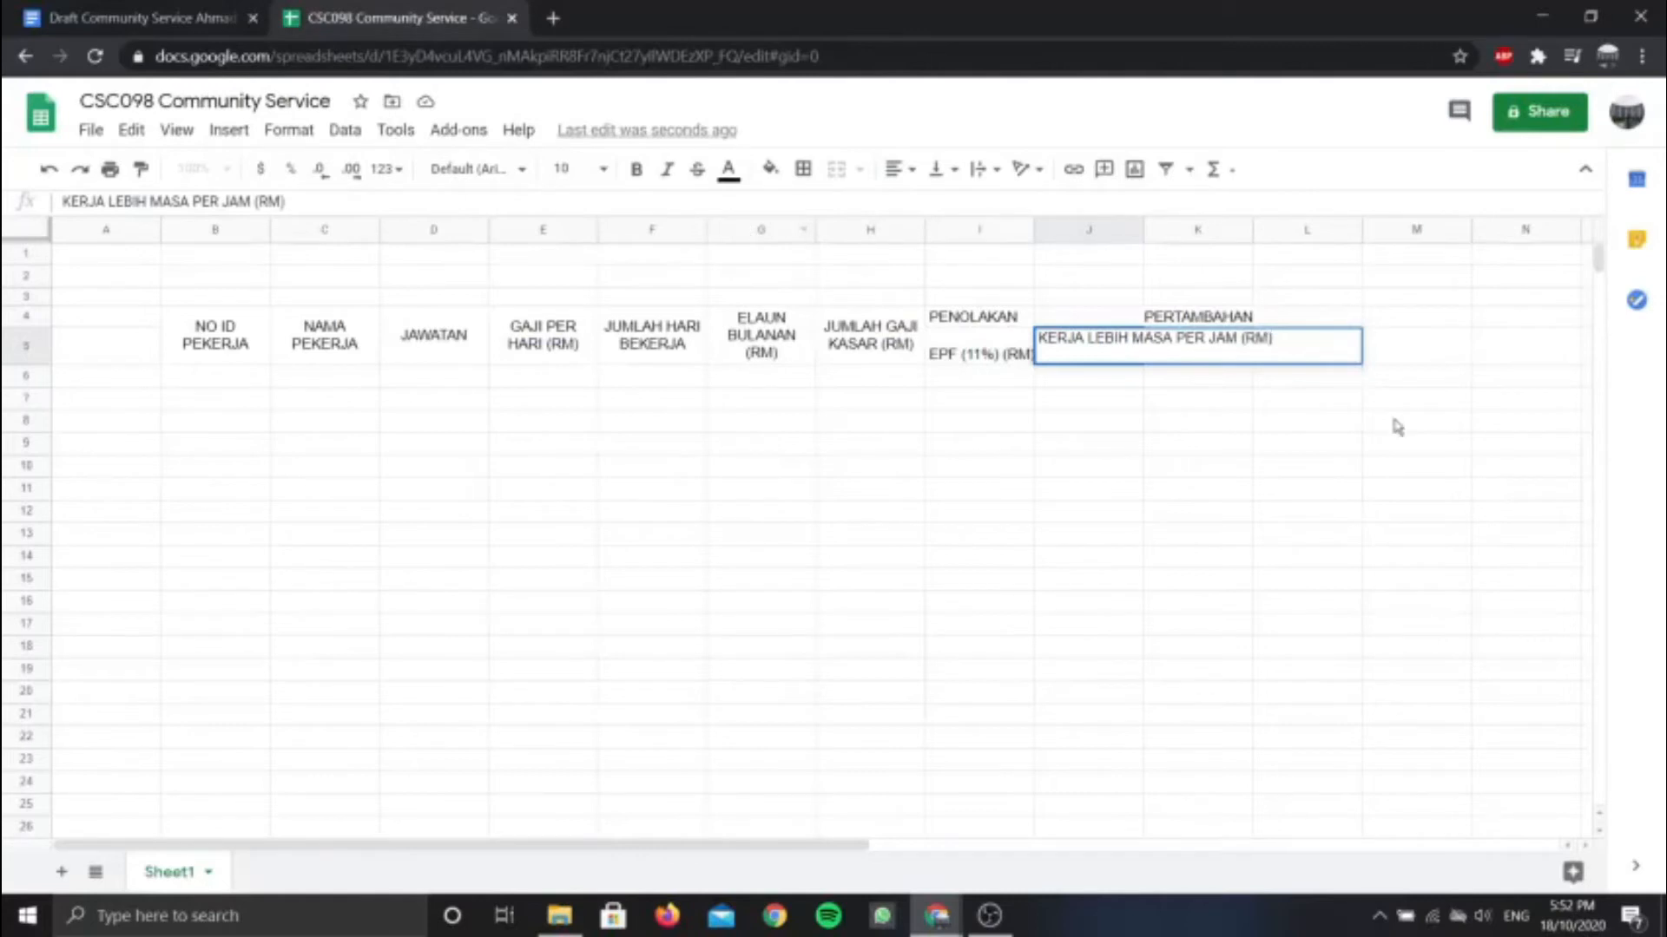
click(1116, 397)
Wrap the J5 overtime heading onto two lines, then select K5
click(1098, 361)
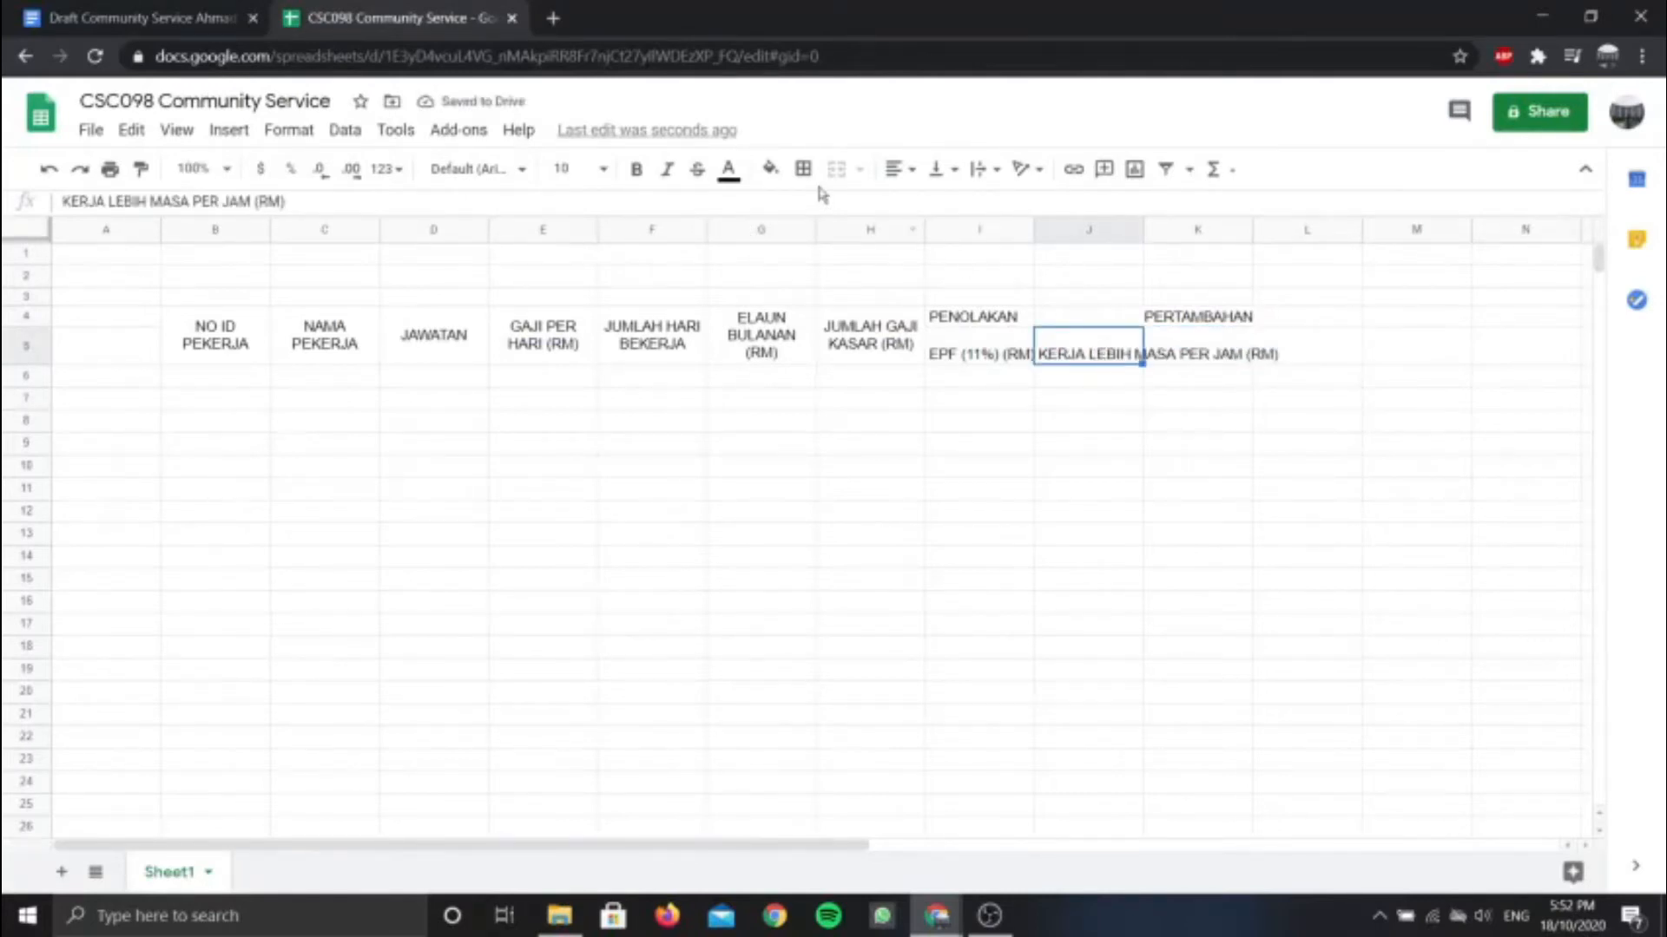
click(976, 171)
click(1009, 202)
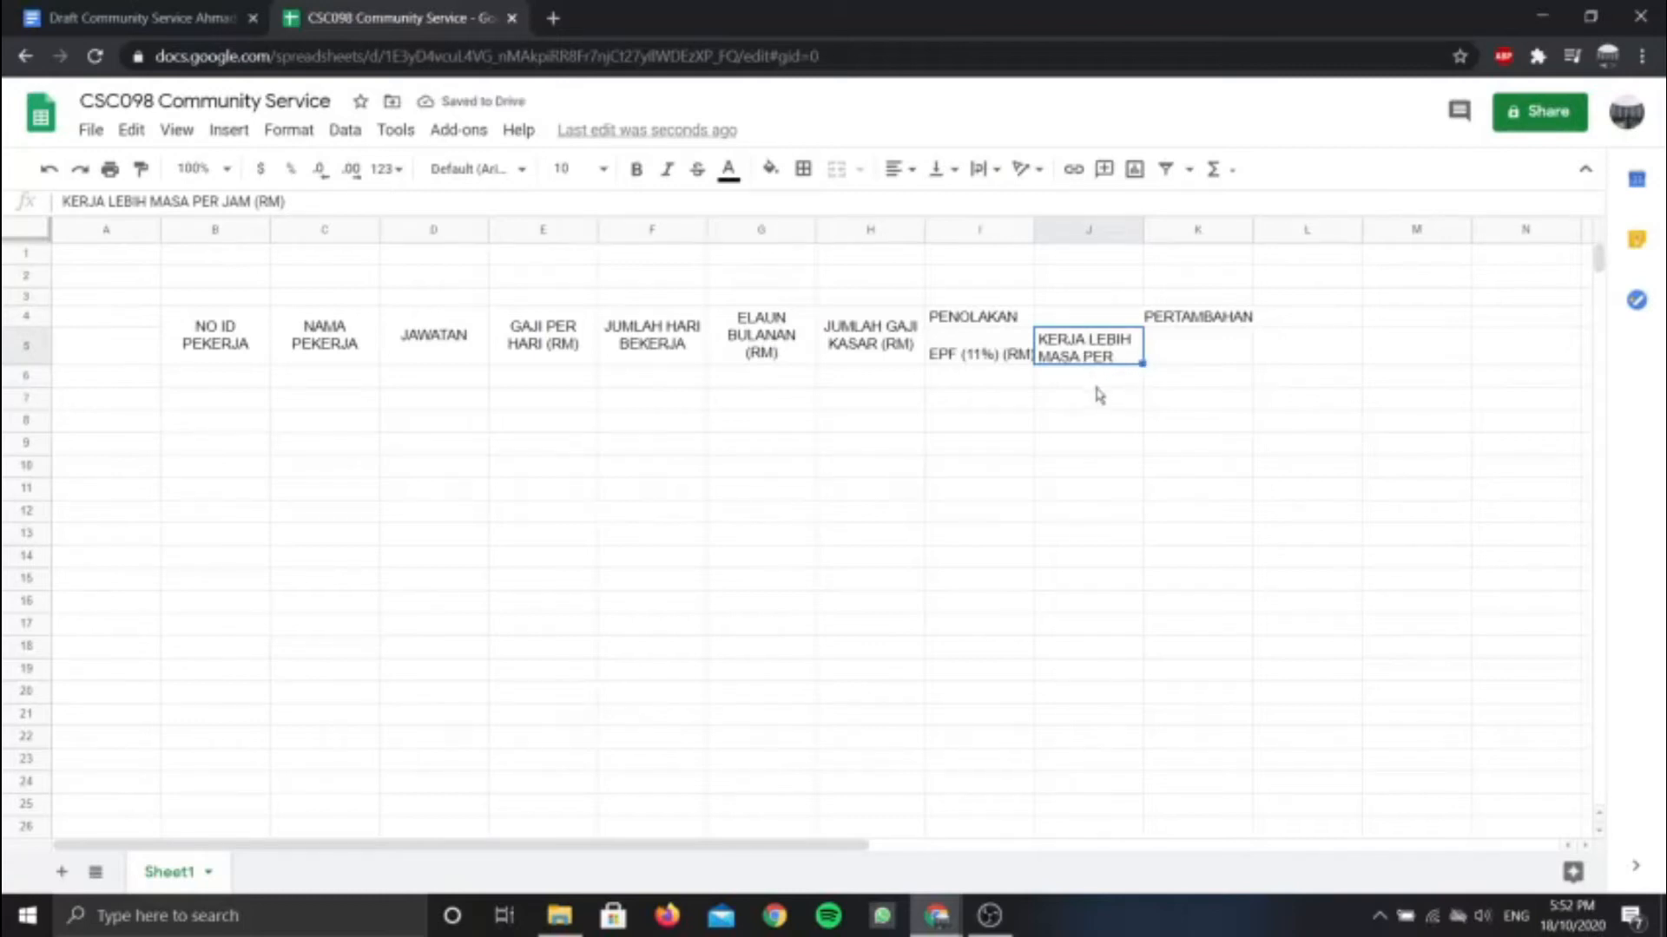
click(1179, 358)
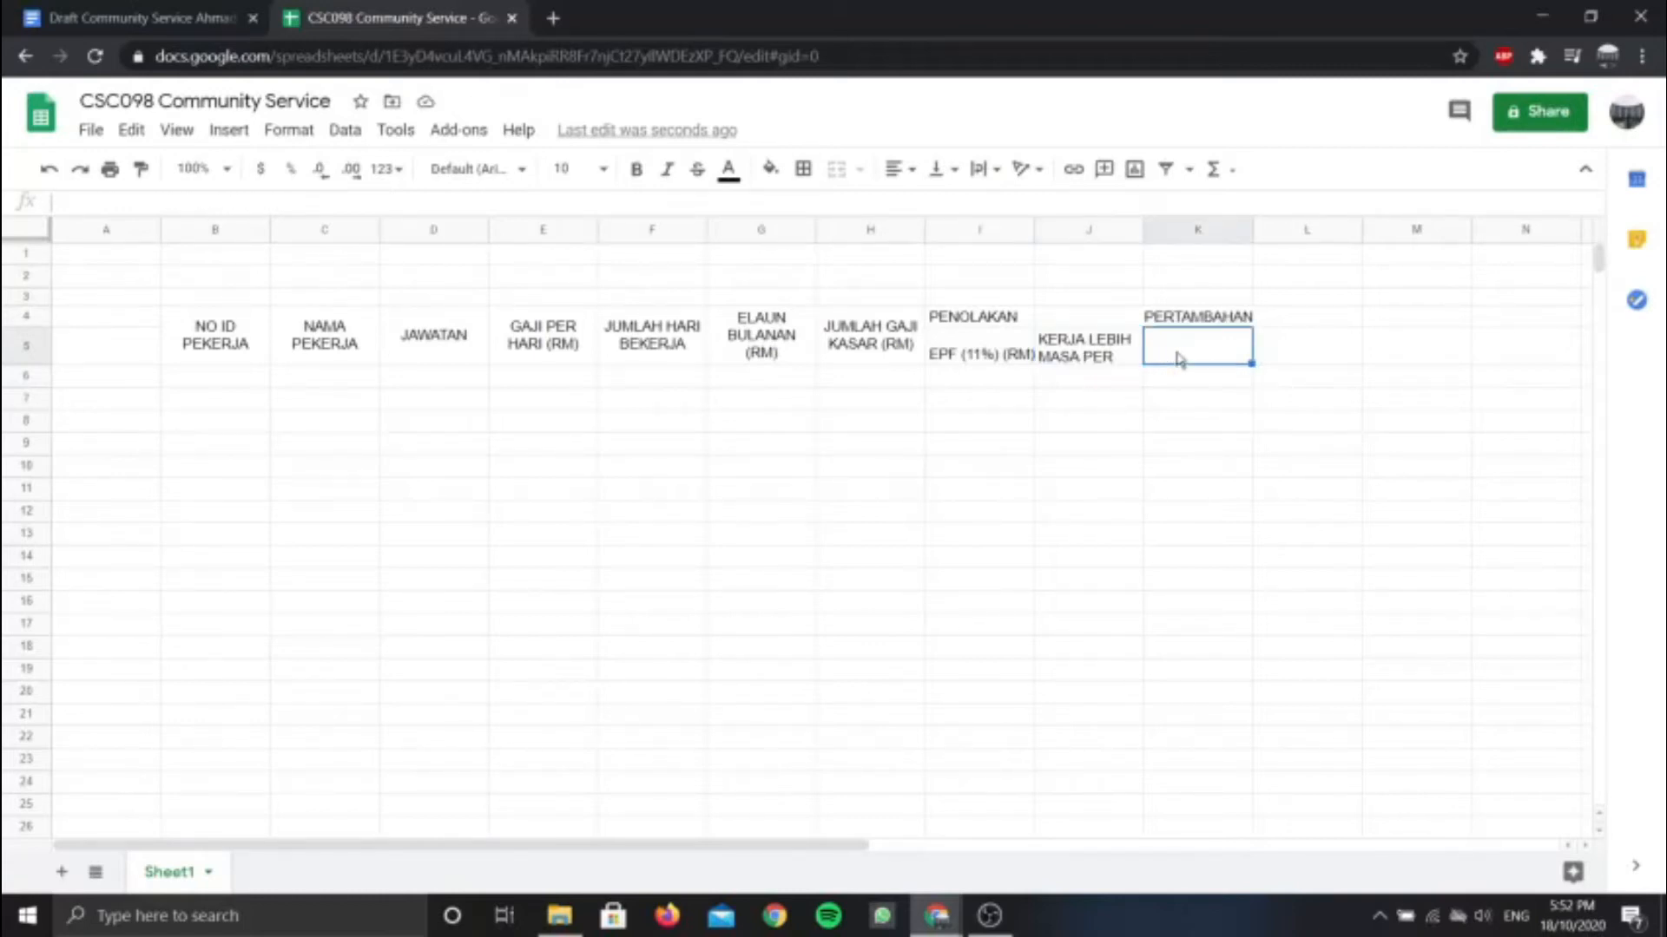
click(174, 18)
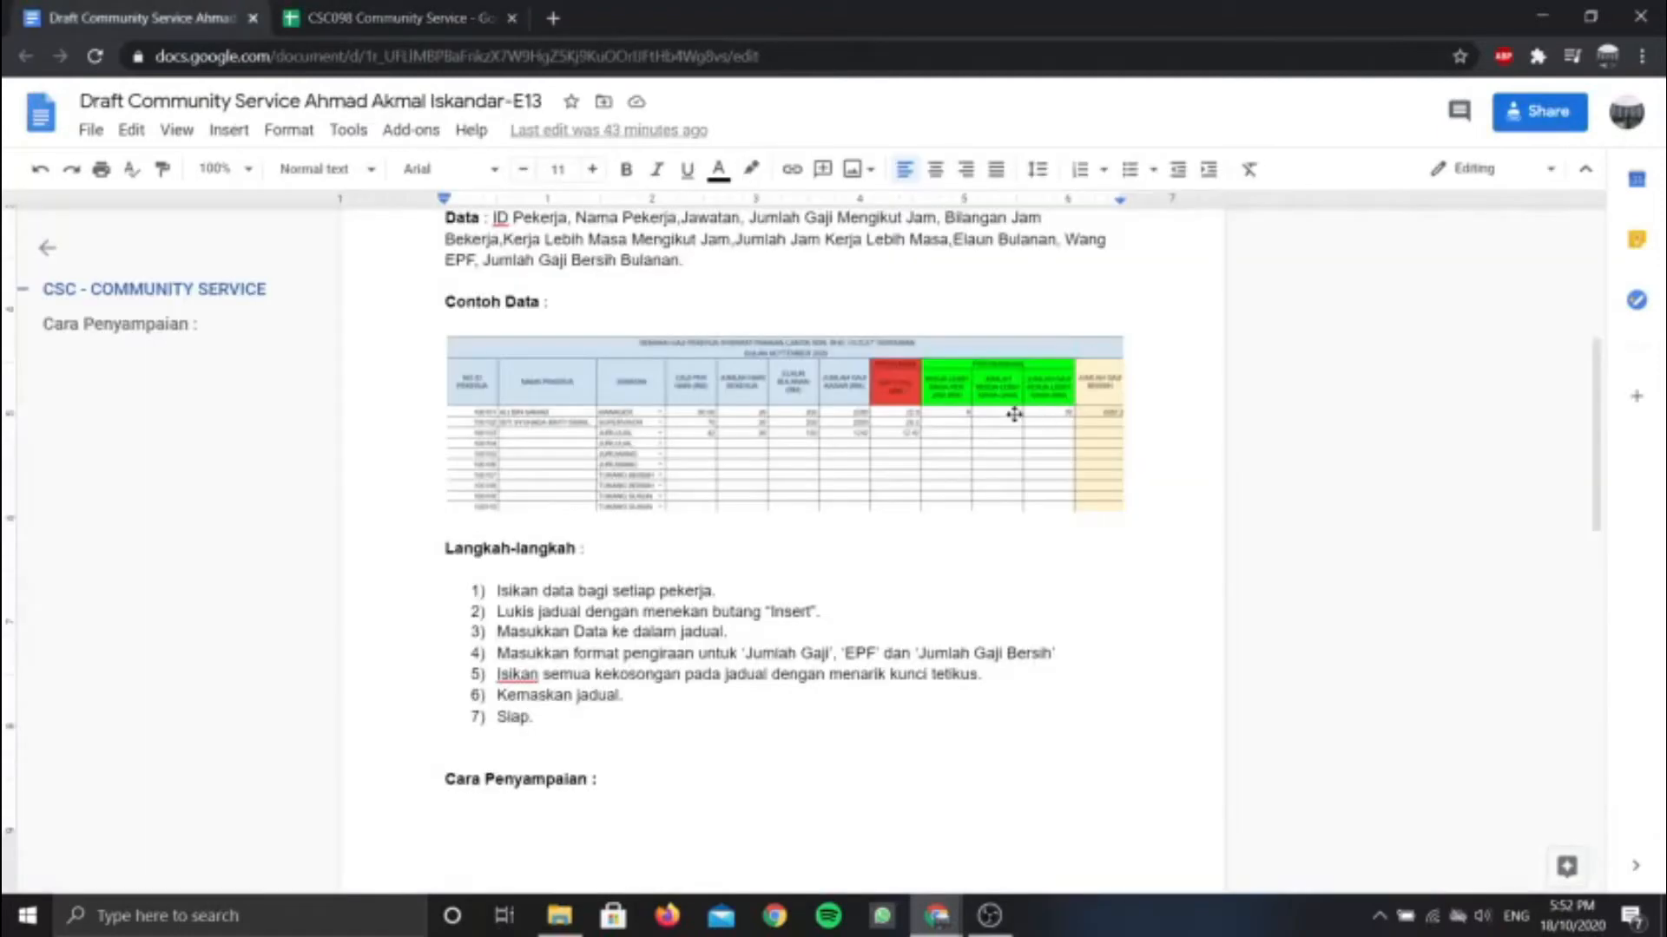
Enter the wrapped heading JUMLAH KERJA LEBIH MASA (JAM) in K5
click(430, 14)
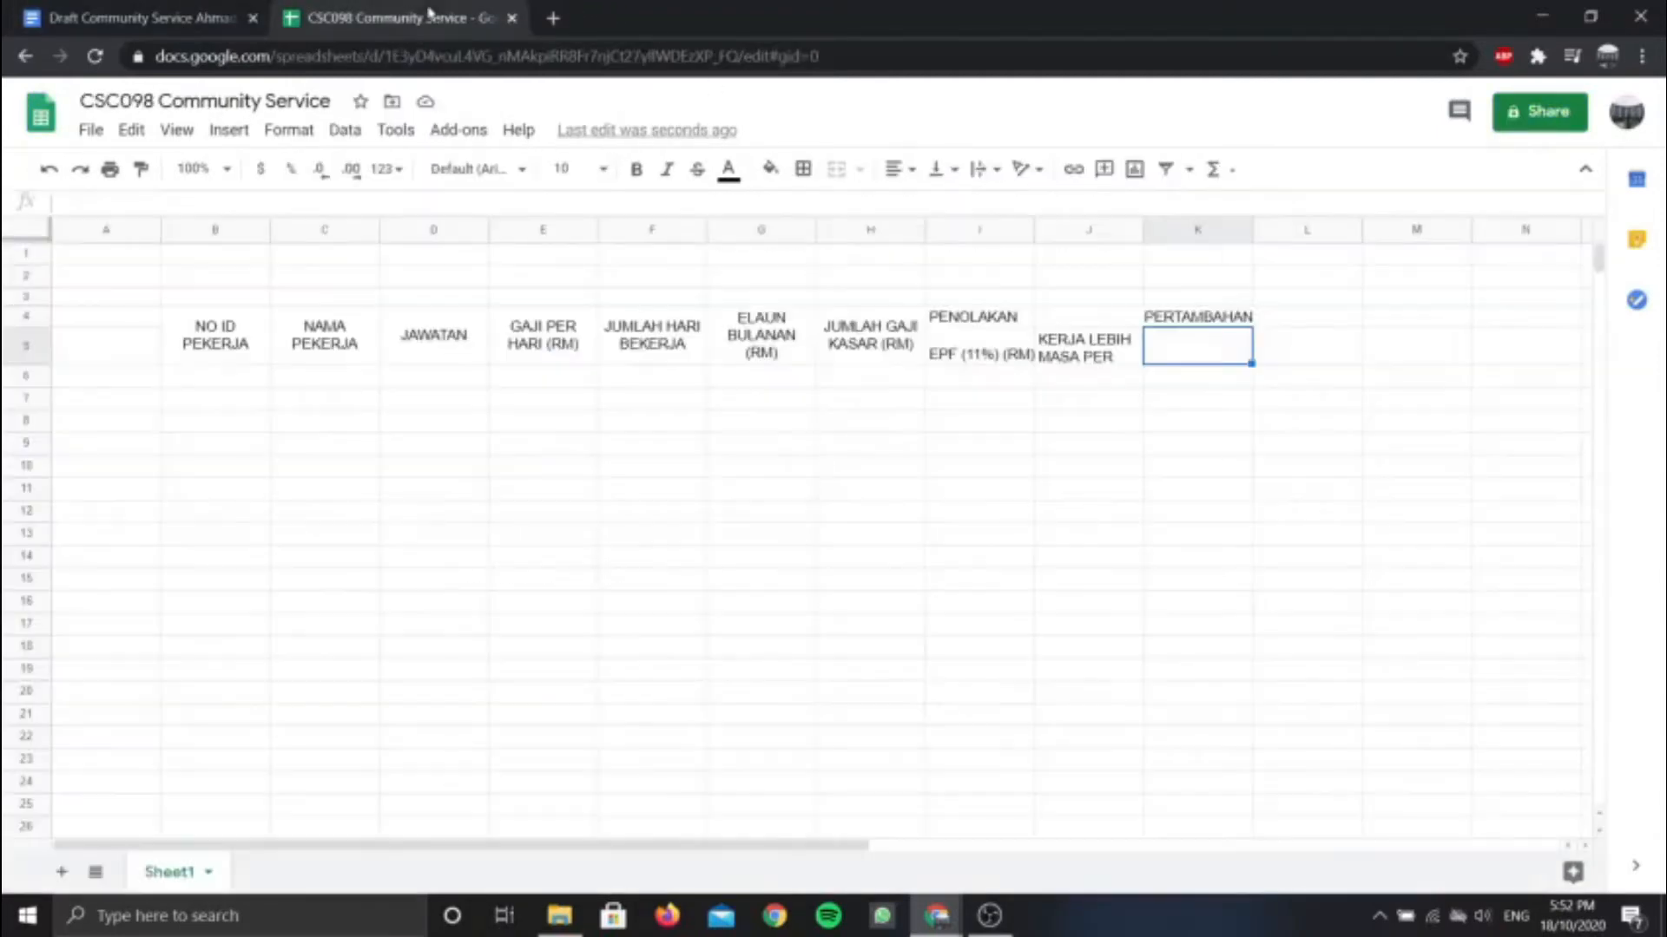
text(JUMLAH KERJA LEBIH MASA (JAM)
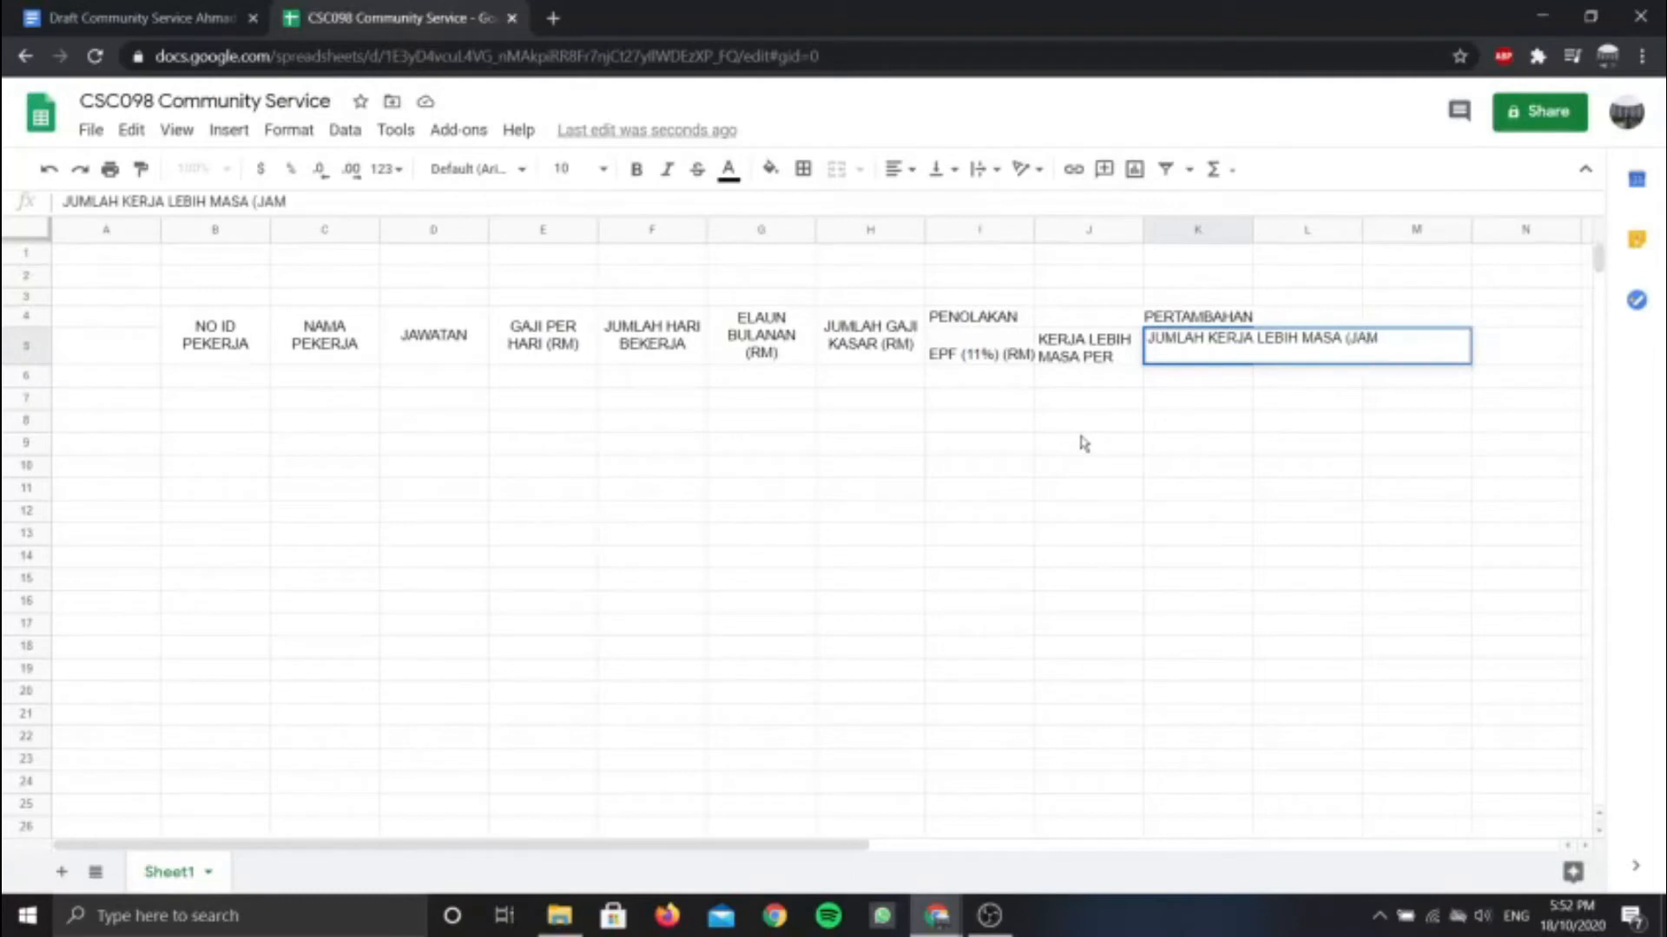
click(998, 171)
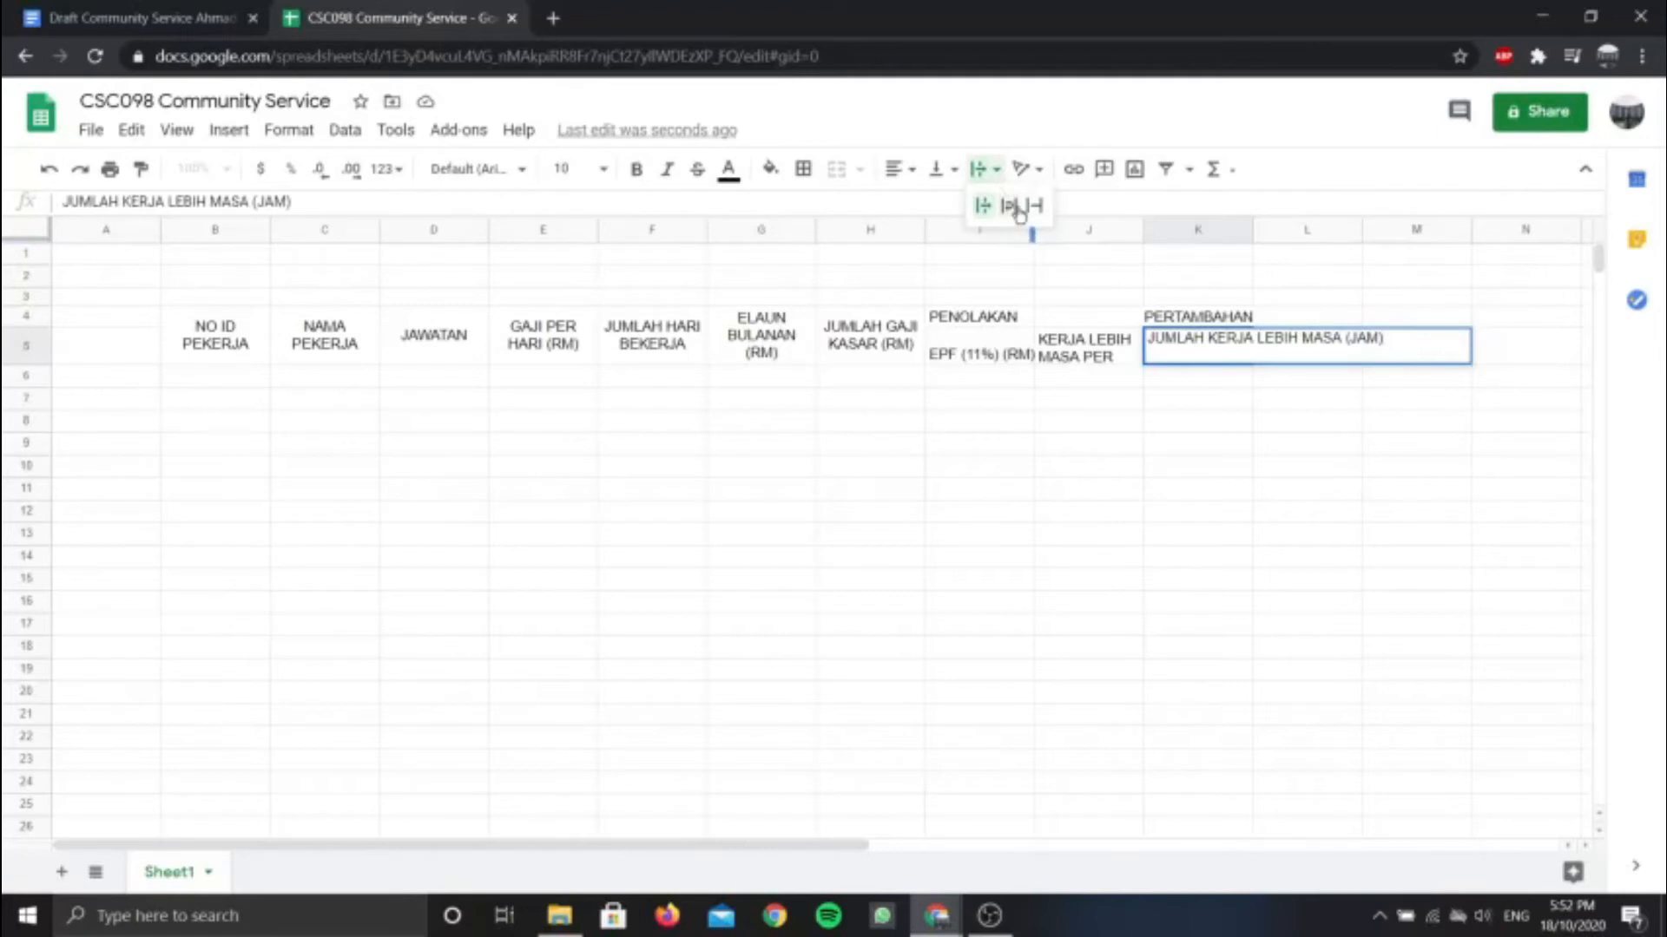
click(1018, 210)
click(1284, 358)
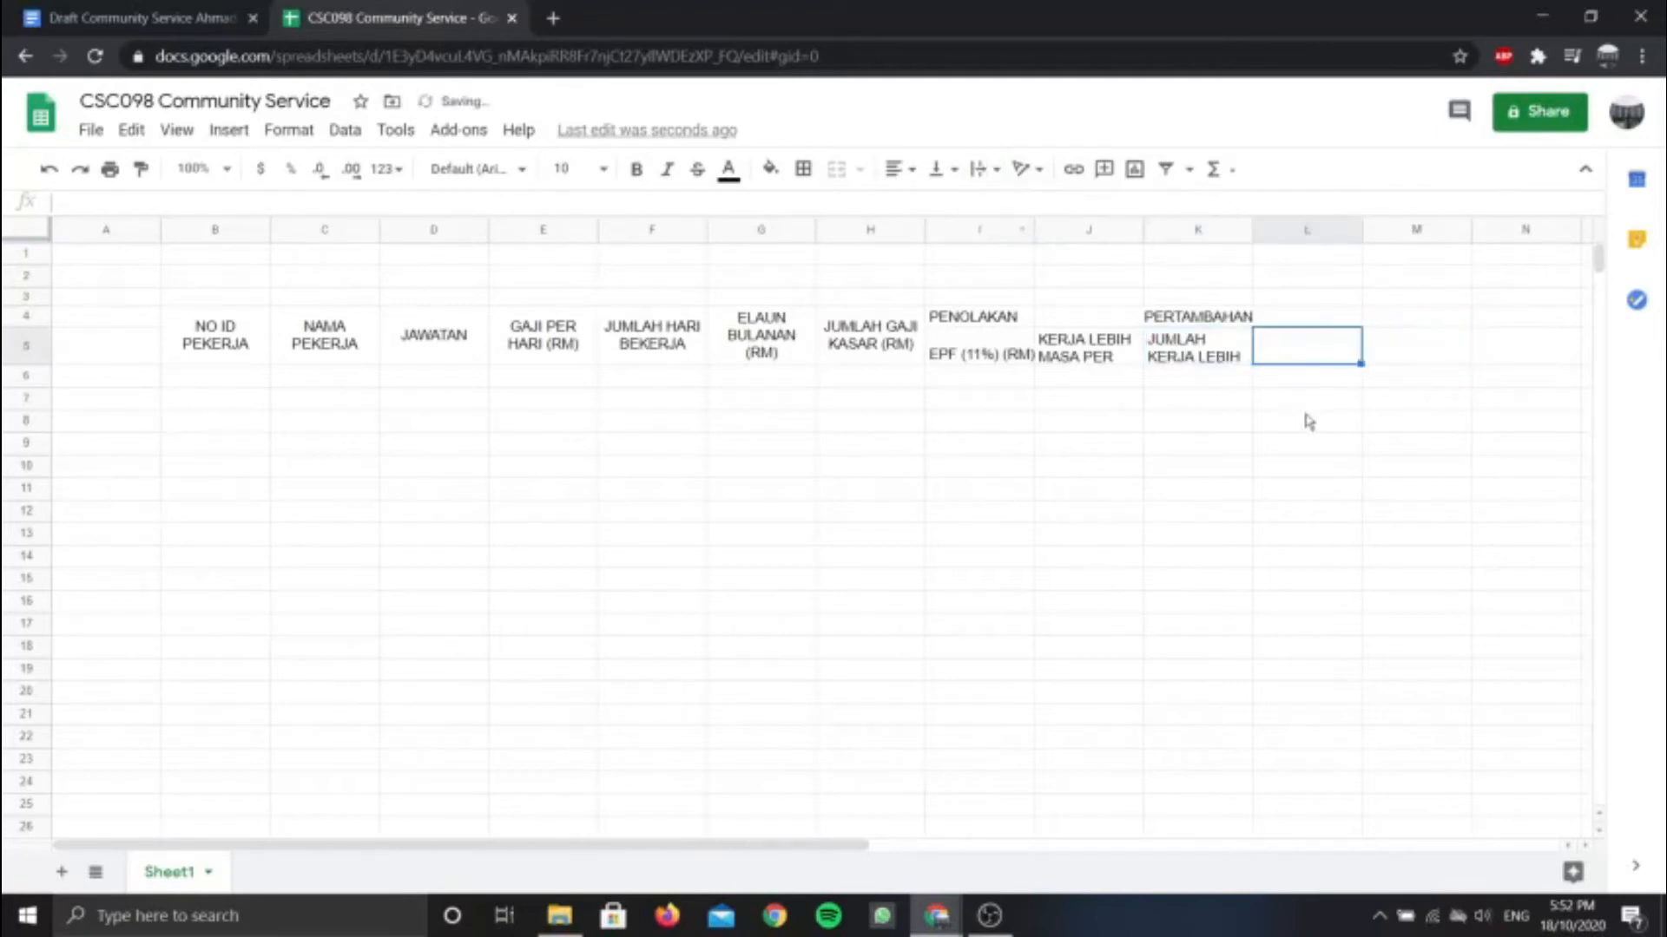
click(234, 11)
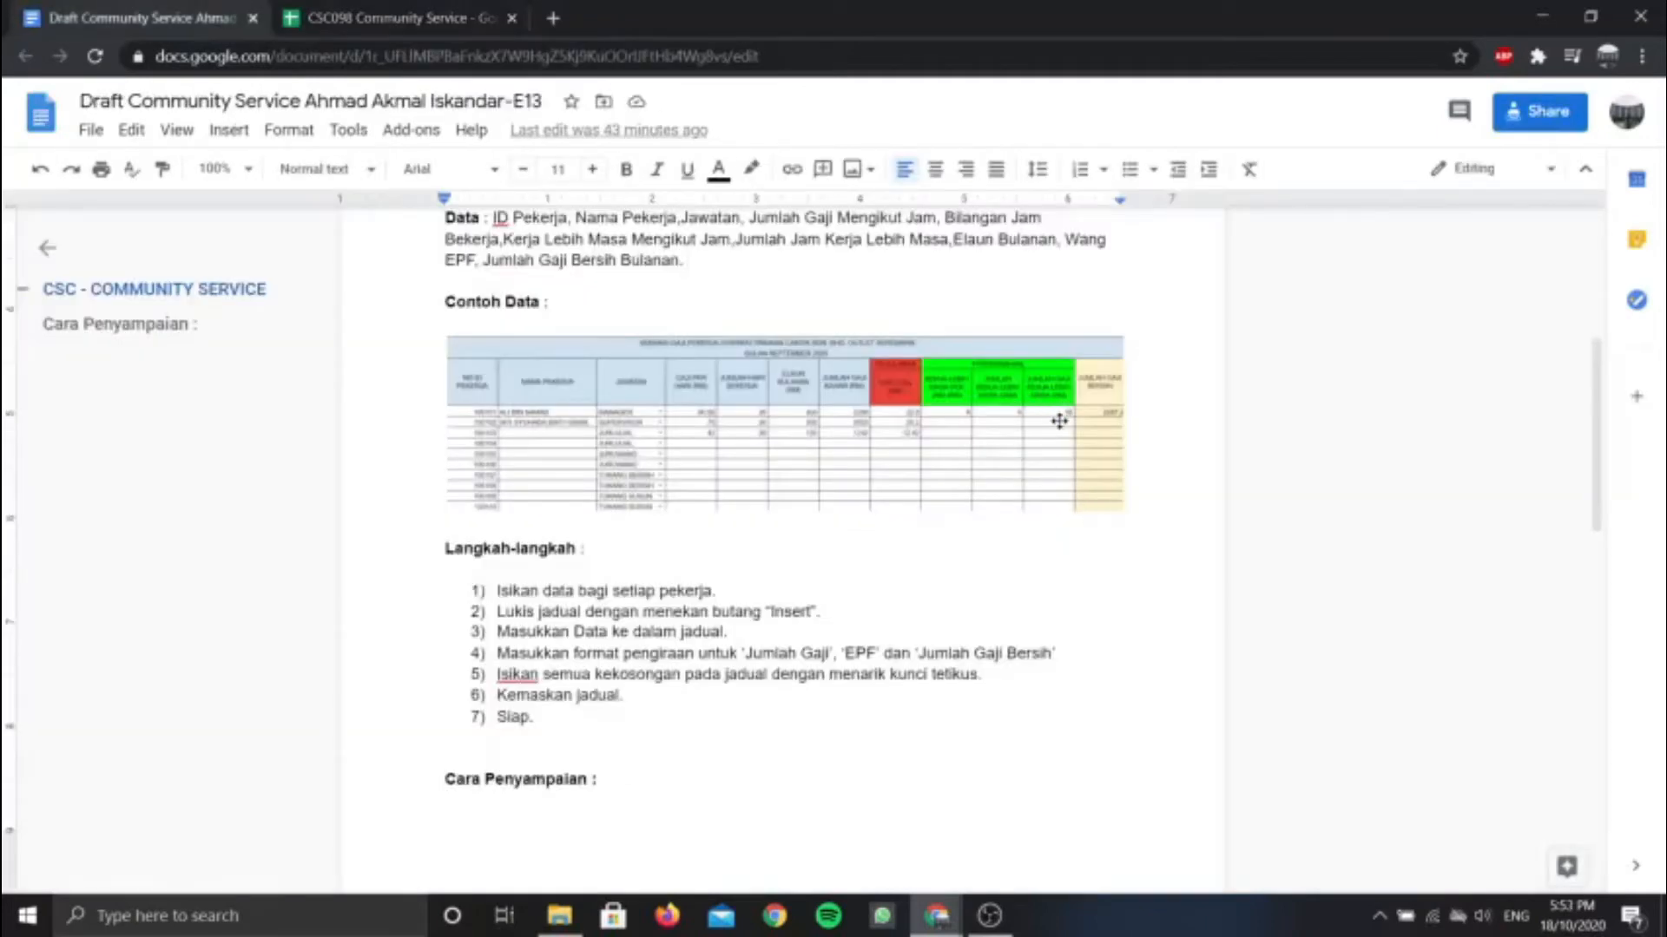
Enter the wrapped heading JUMLAH GAJI KERJA LEBIH MASA (RM) in L5
click(402, 11)
text(JUMLAH GAJI KERJA LEB)
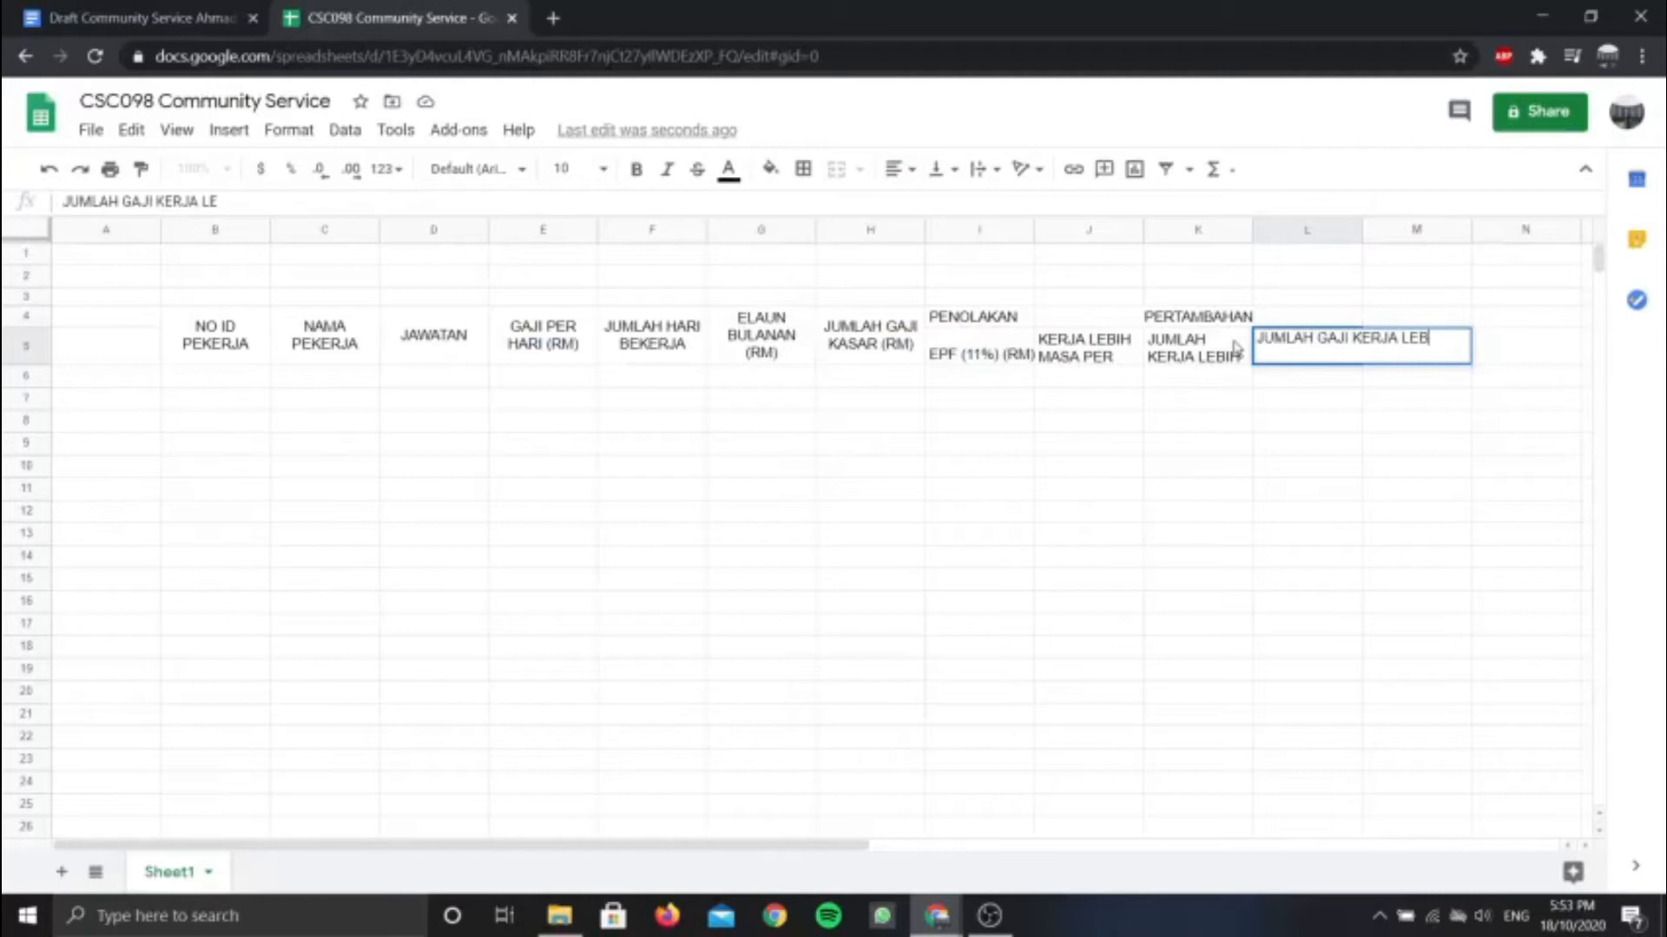
text(IH MASA (RM)
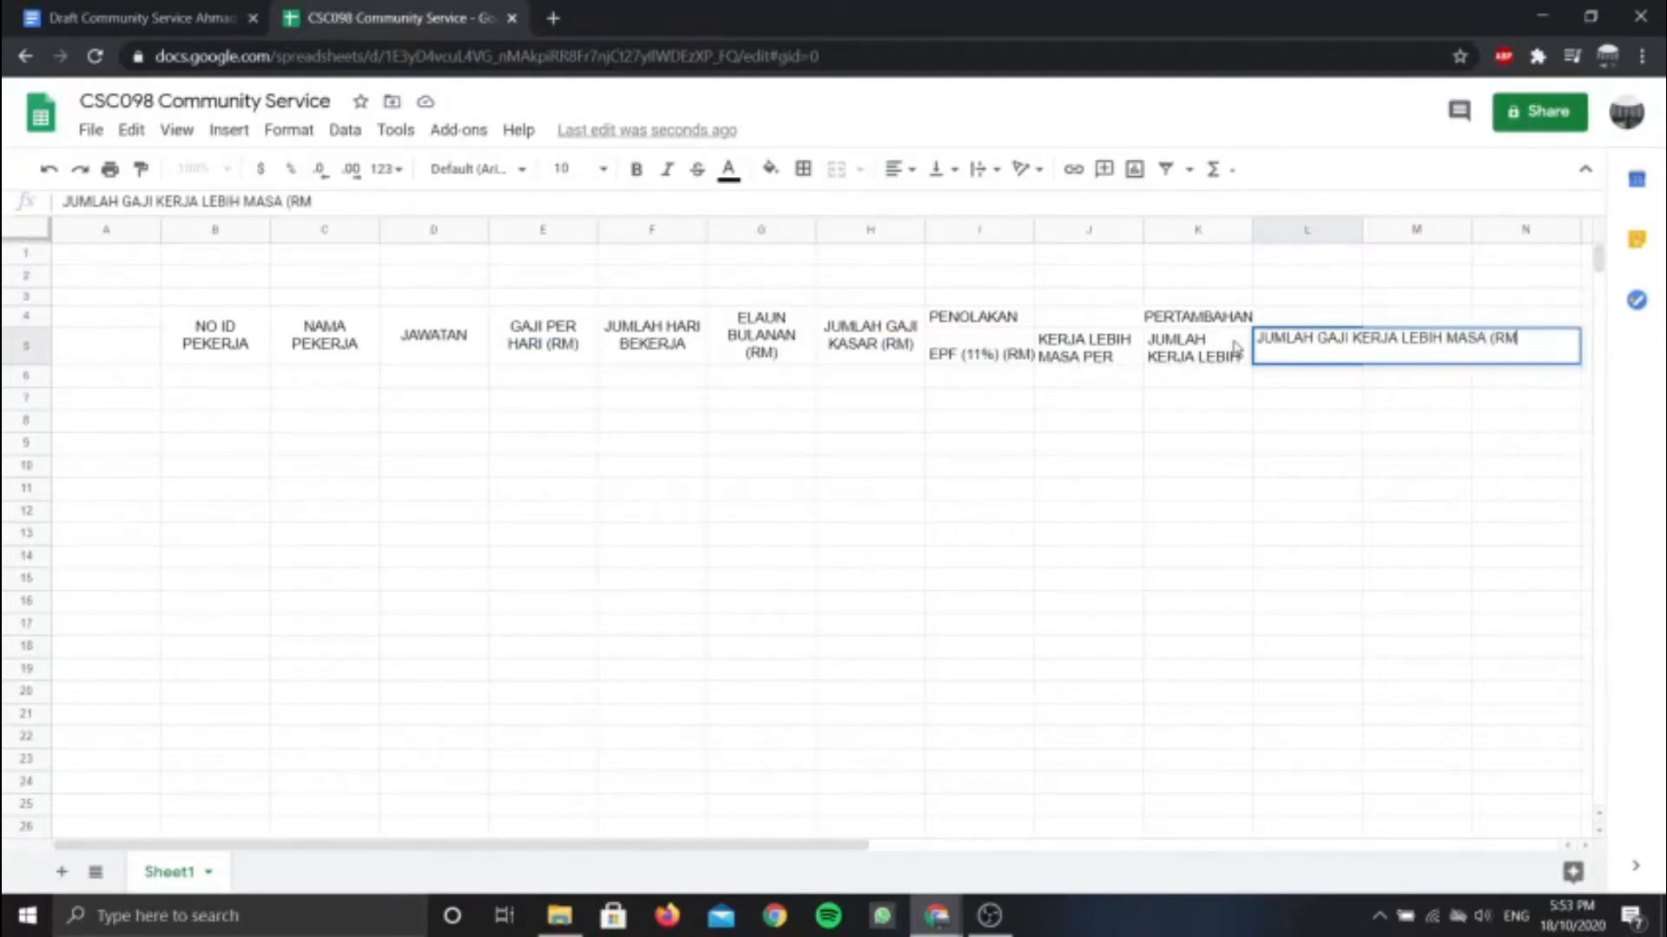
click(992, 171)
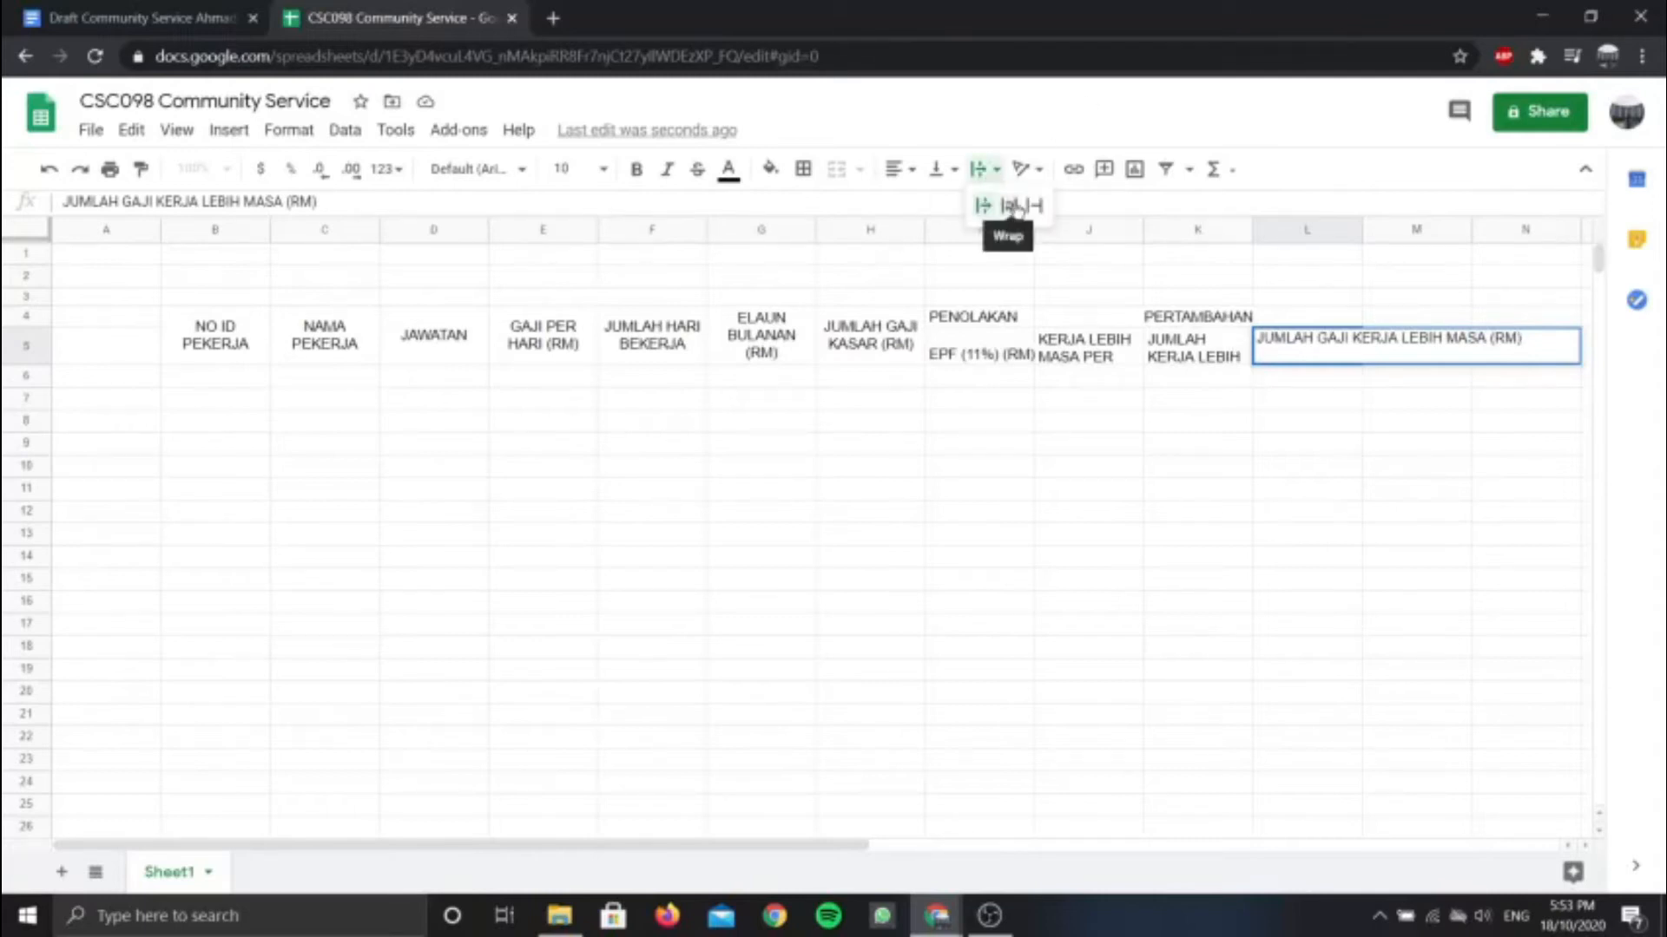
click(1009, 204)
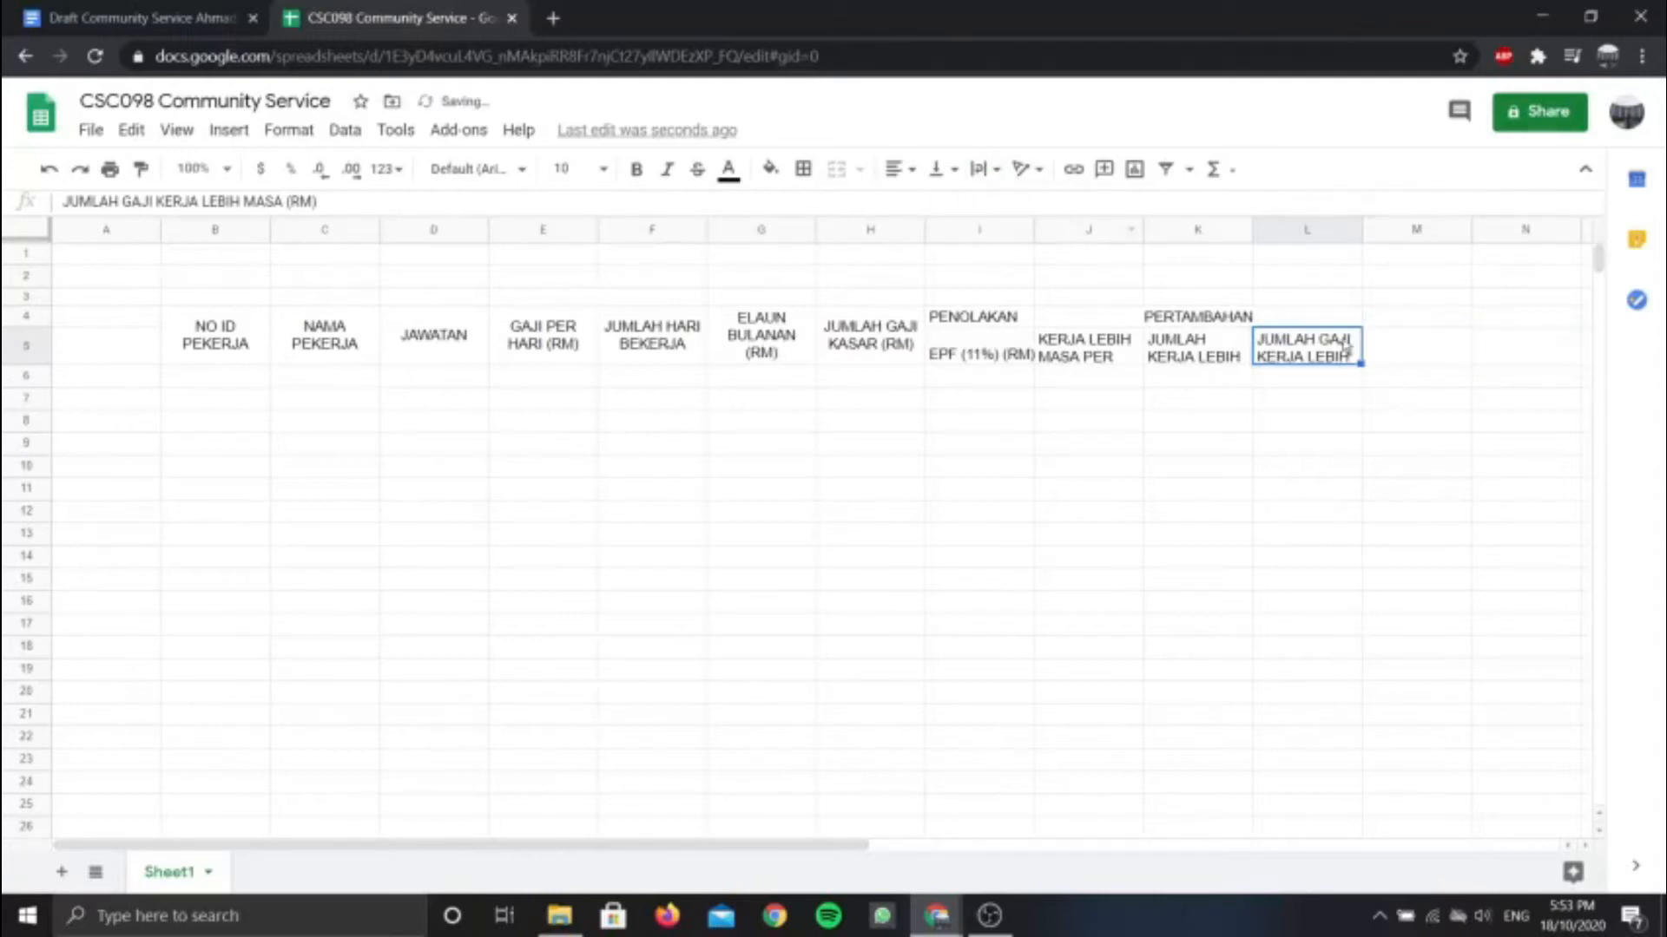
click(1413, 298)
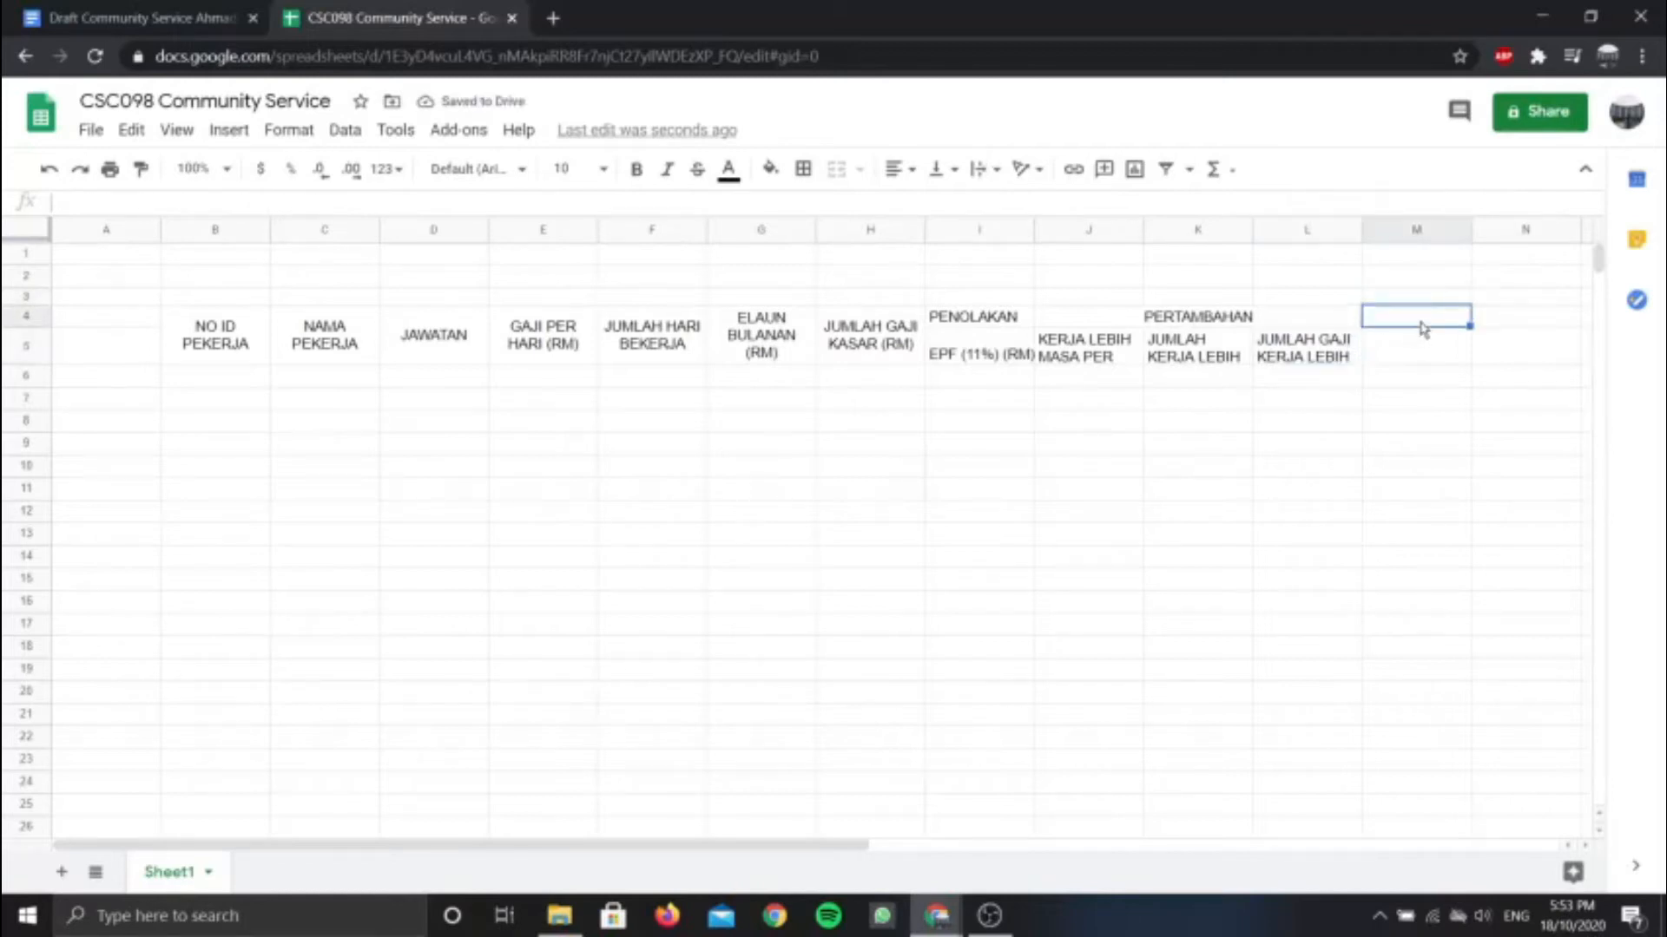
click(217, 16)
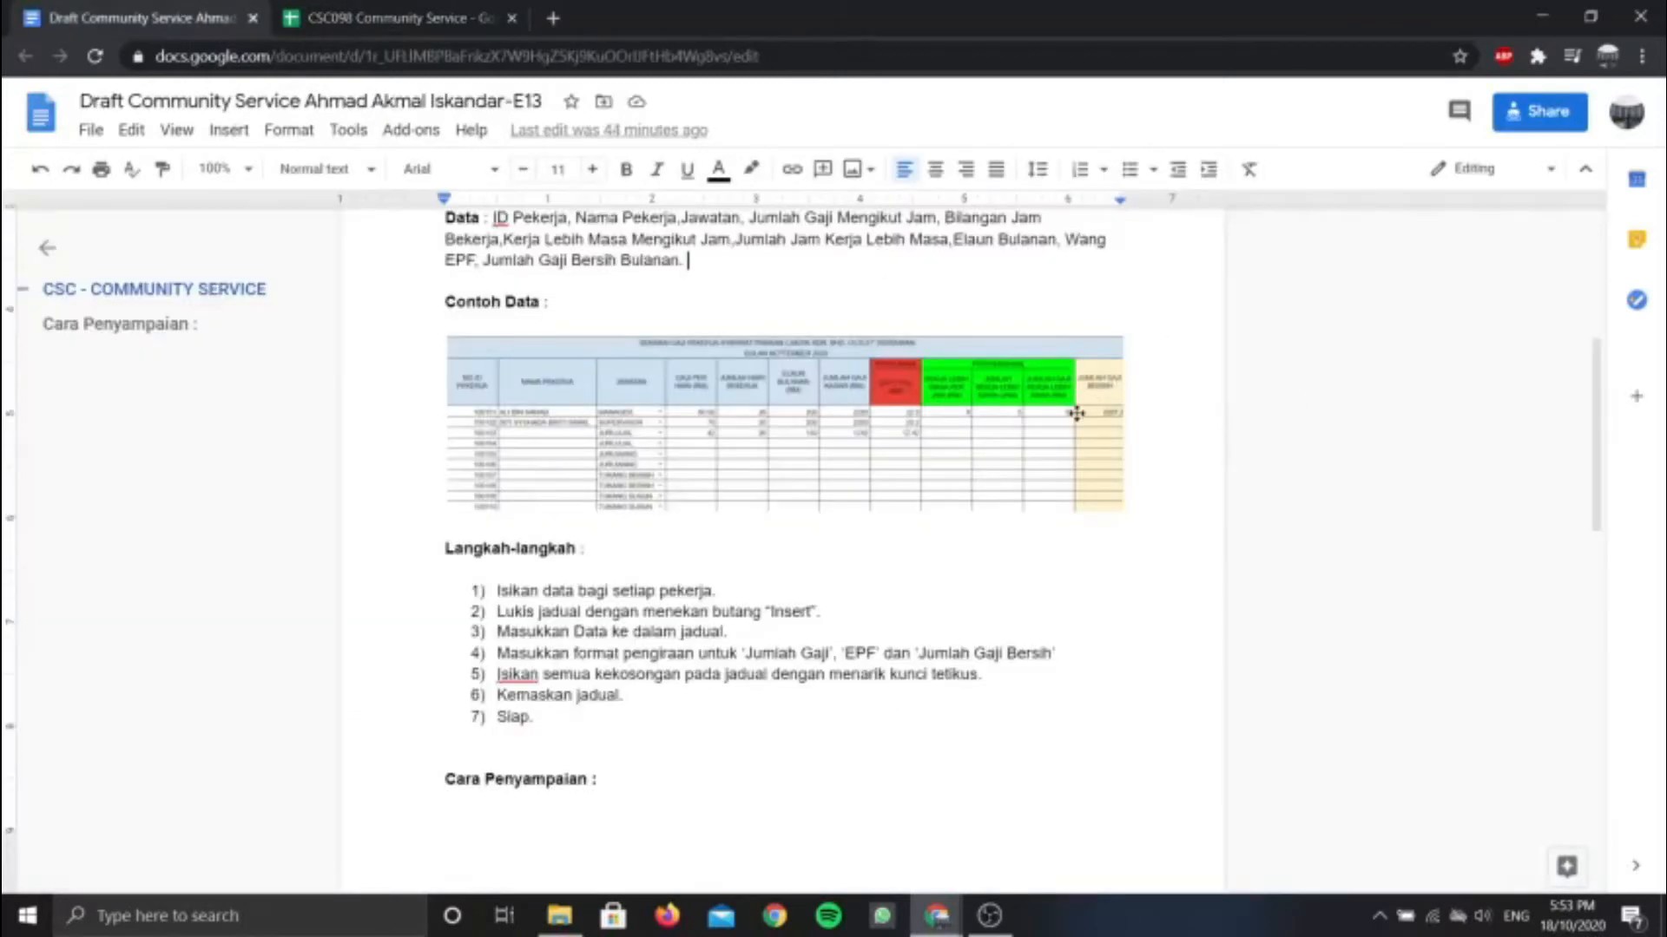
click(390, 17)
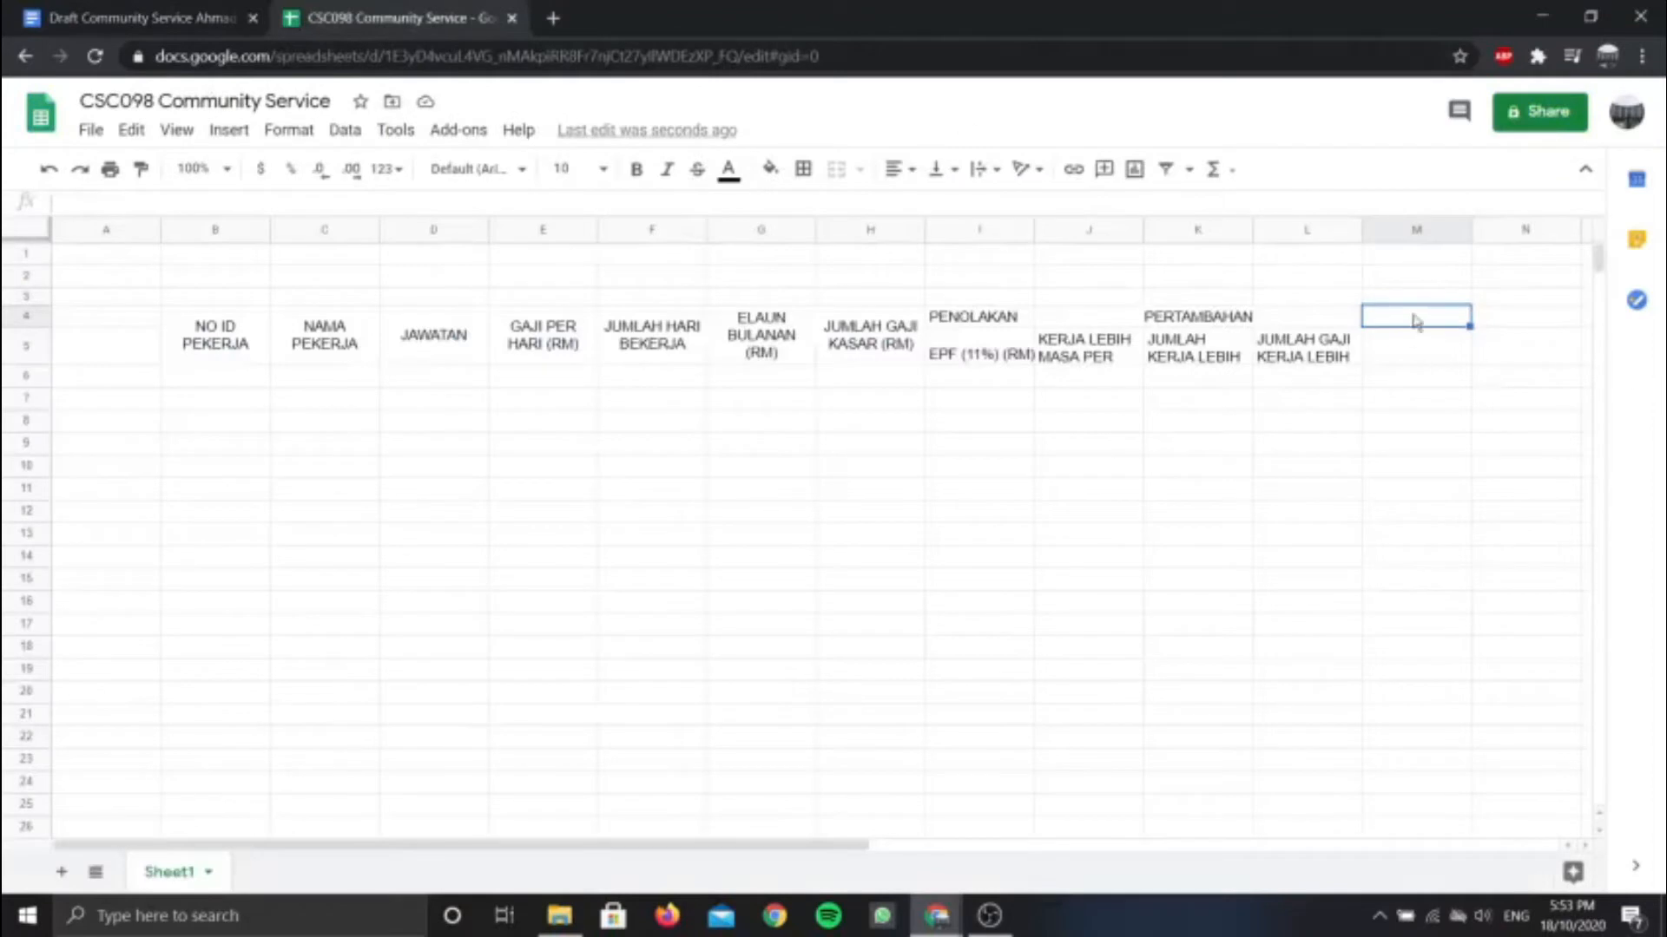
Merge M4:M5 and enter the wrapped heading JUMLAH GAJI BERSIH (RM)
drag(1415, 326, 1417, 349)
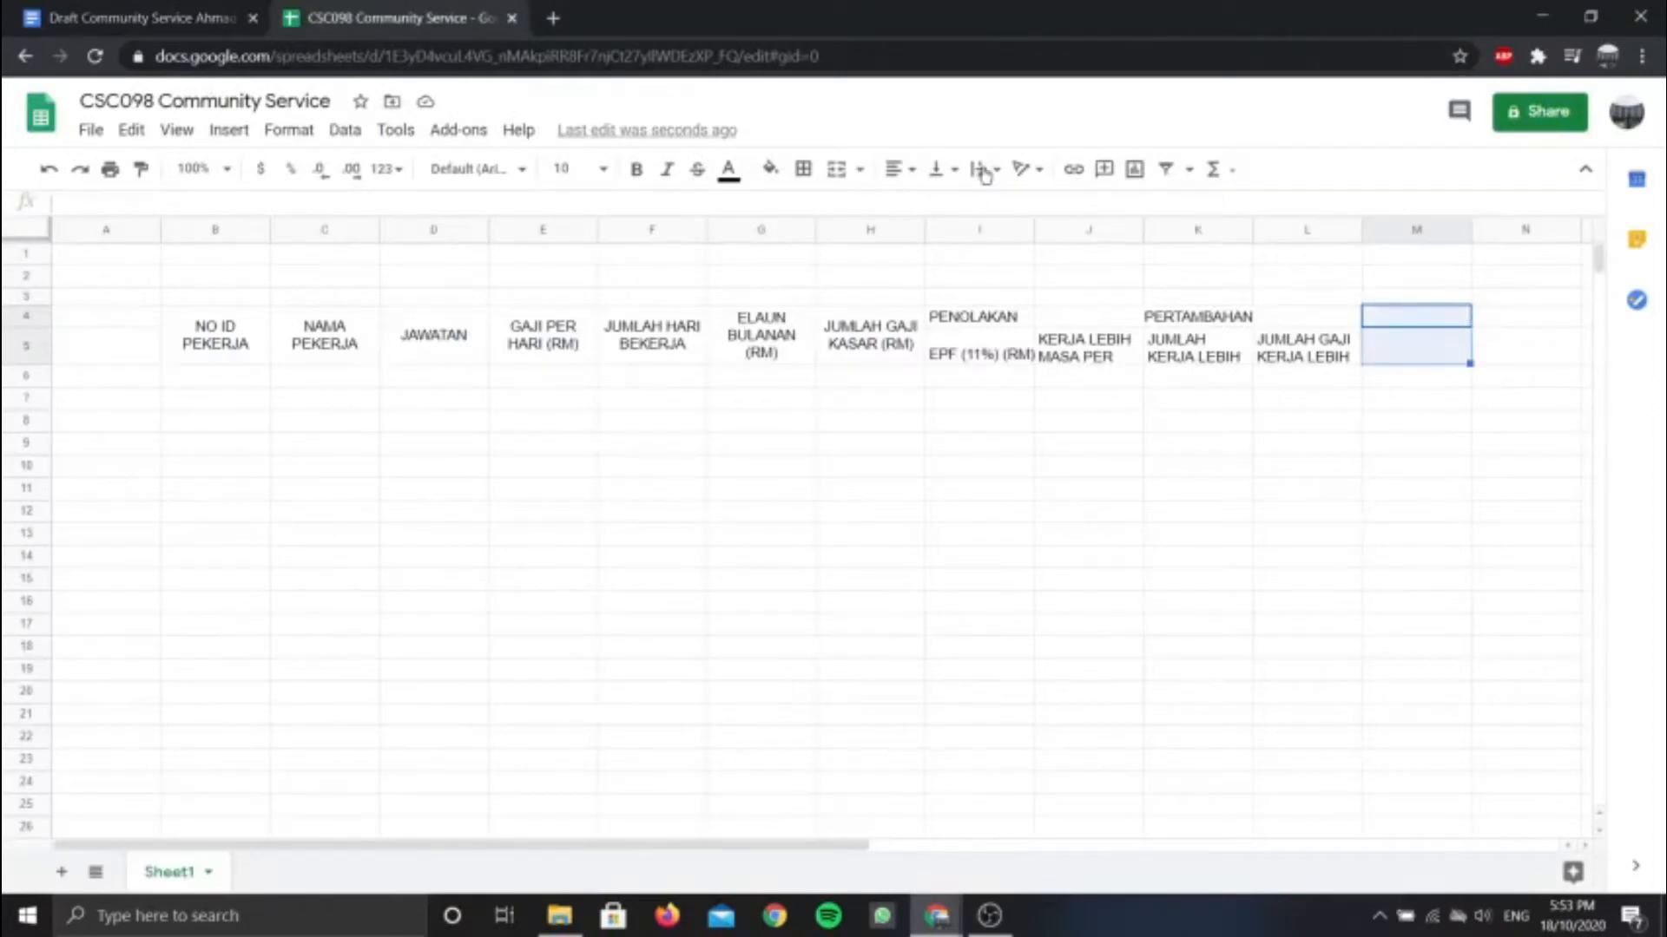
click(836, 169)
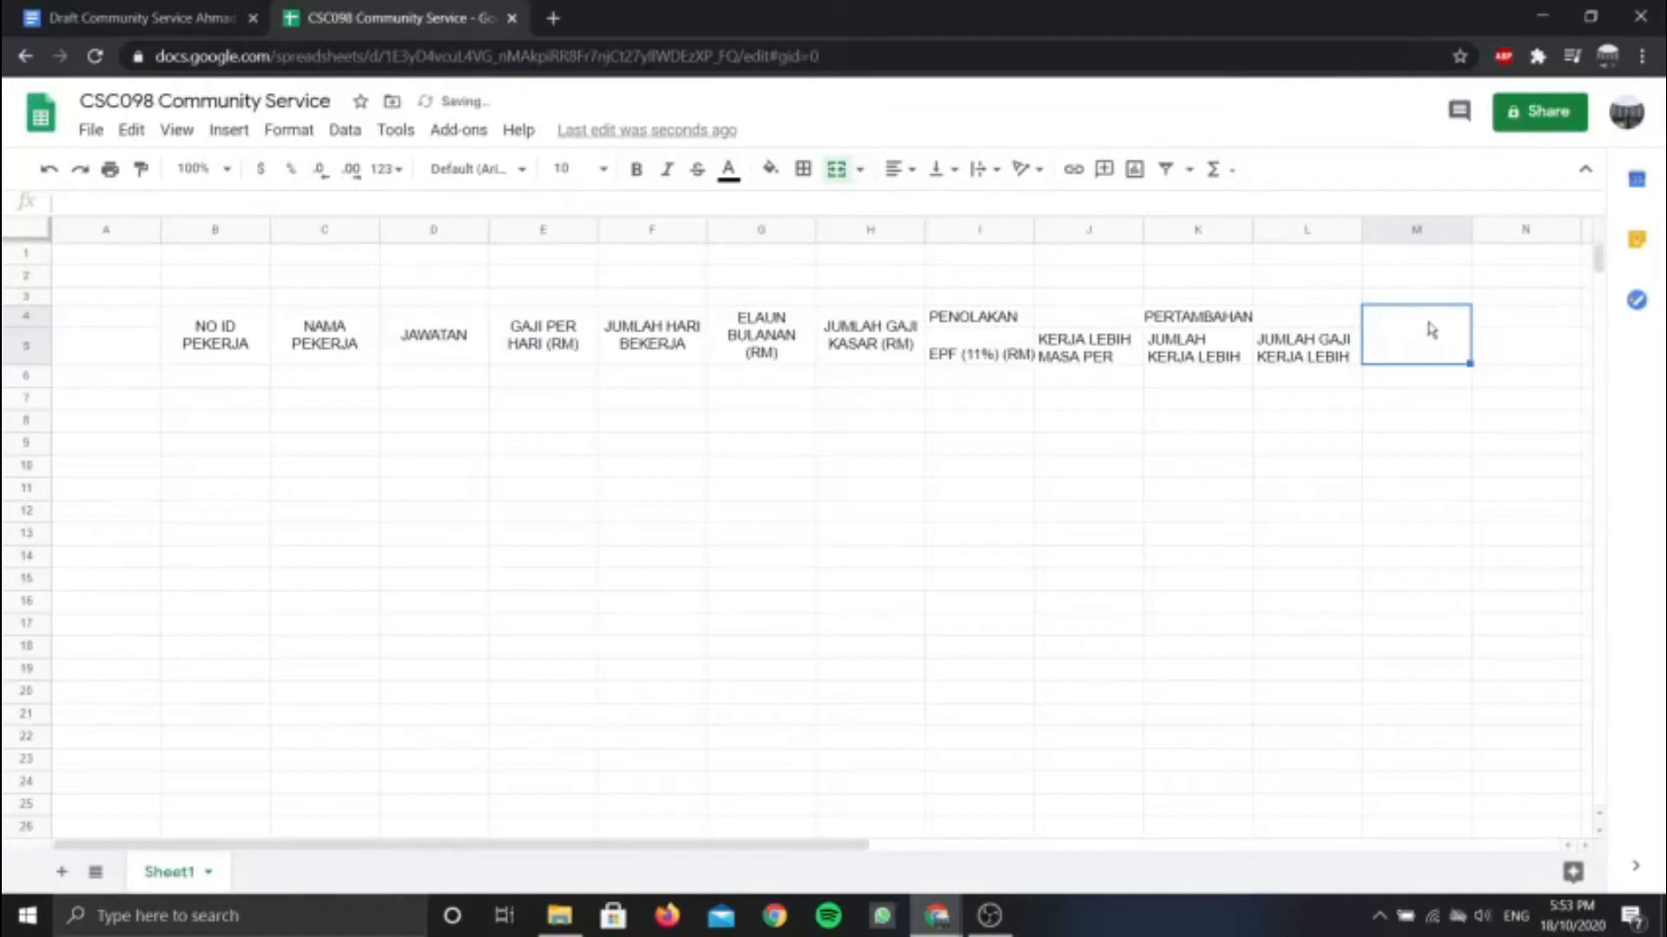
text(J)
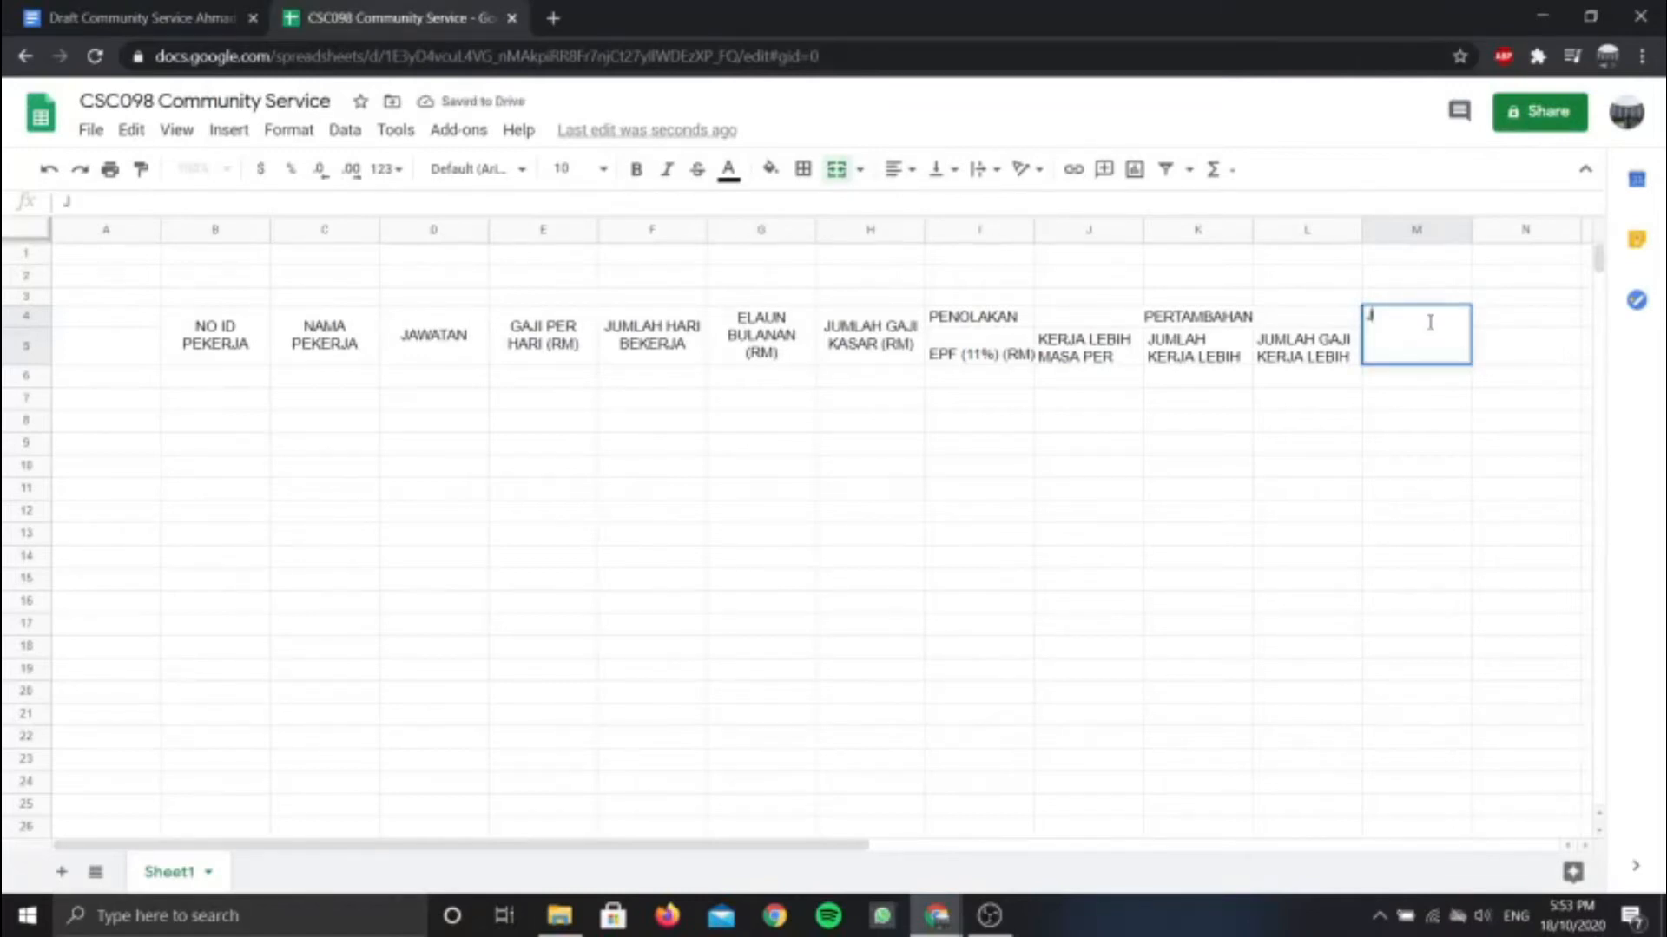
text(UMLAH GAJI BERSIH)
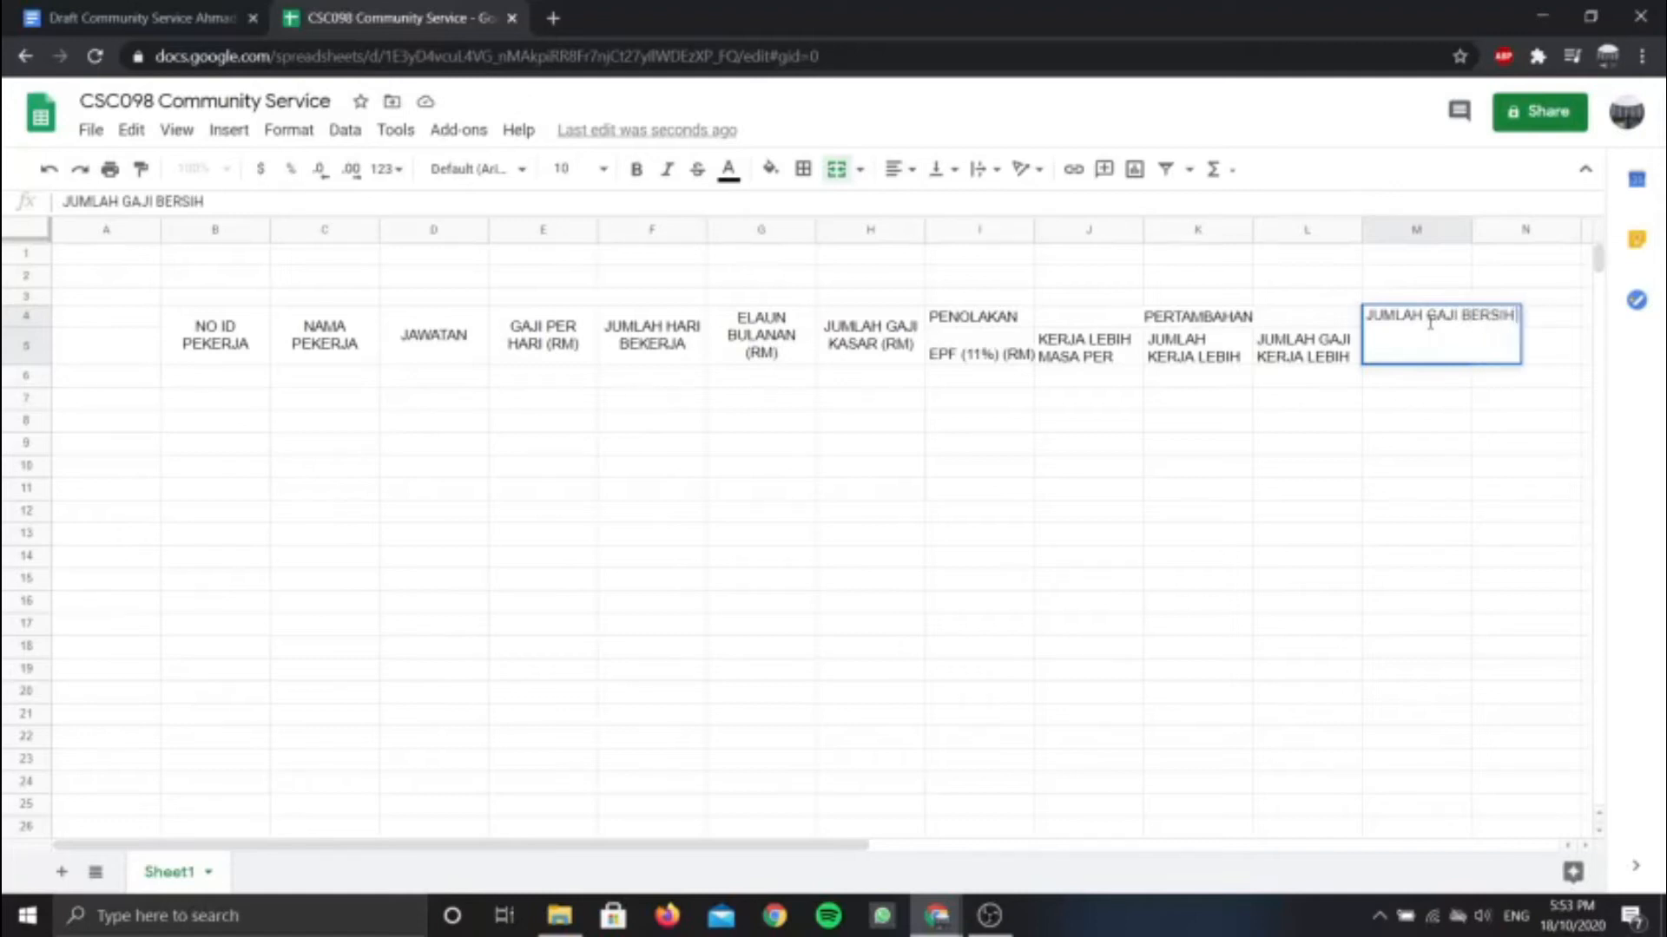
text( (RM))
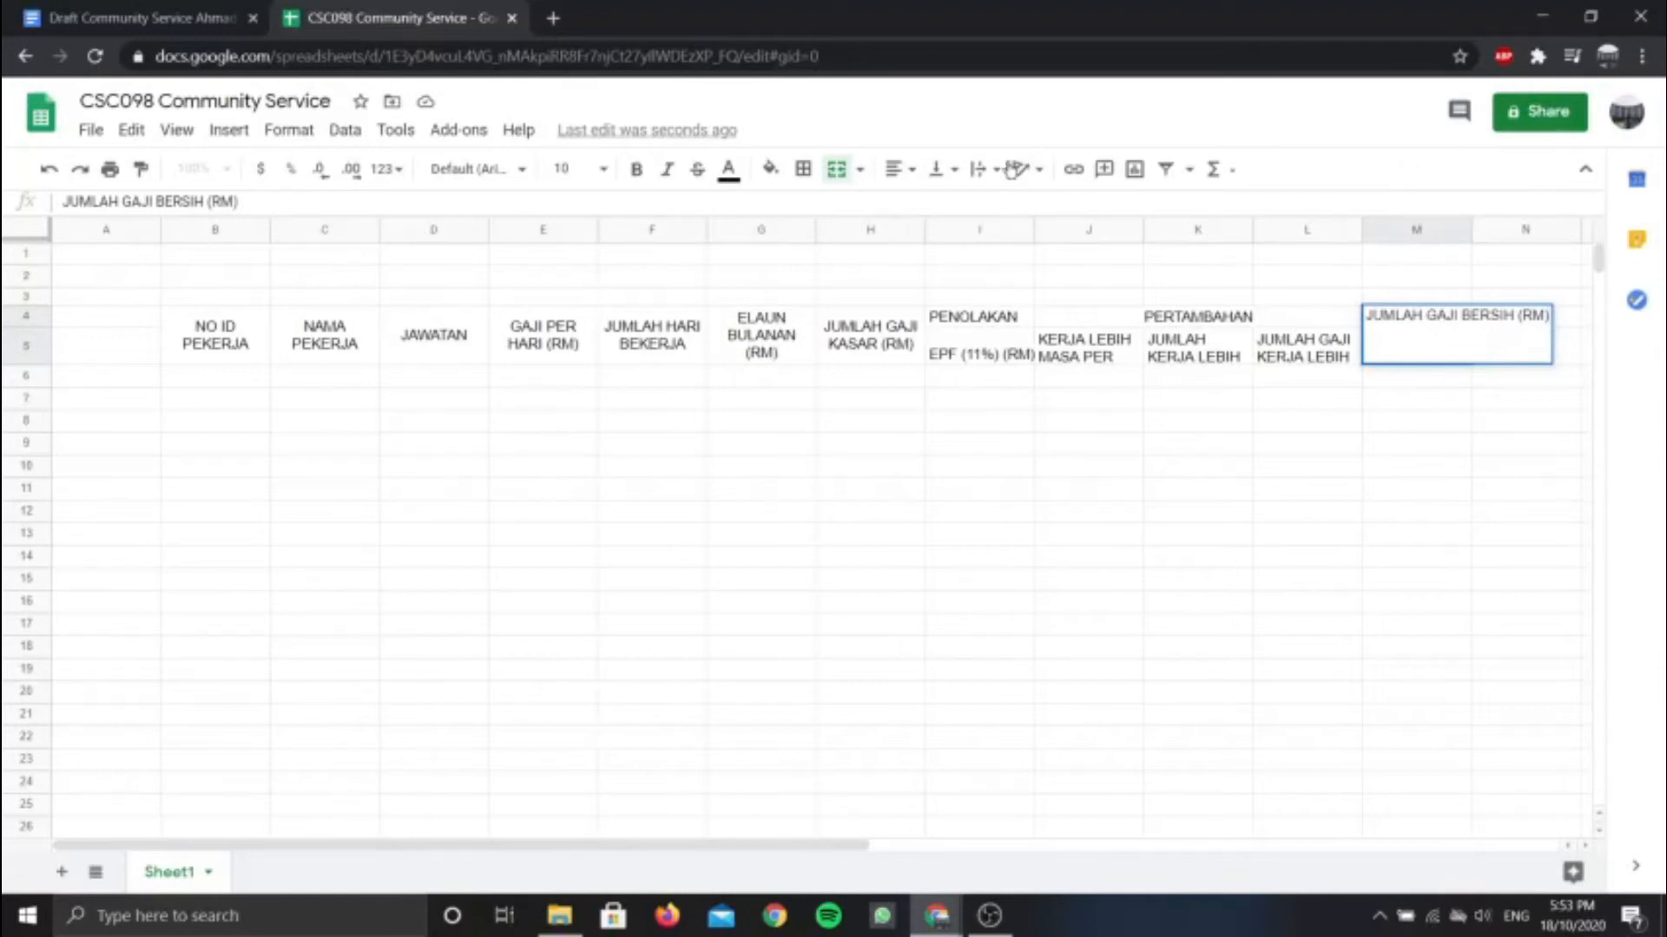
click(981, 170)
click(1008, 206)
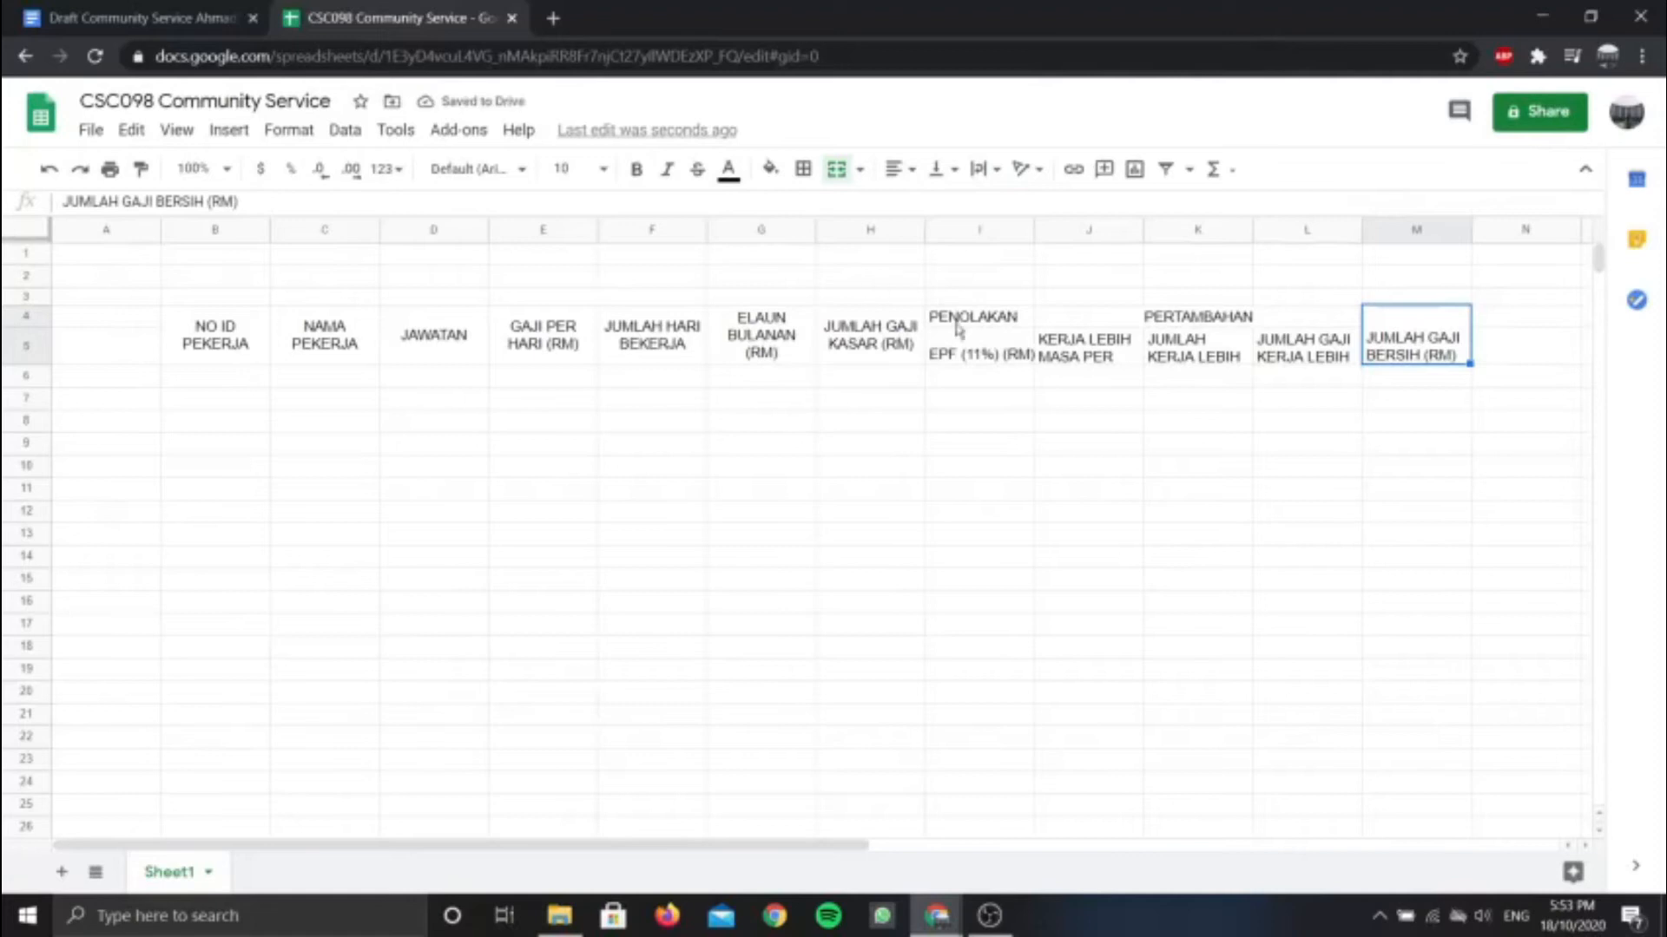
Centre the I4:M5 header block horizontally and vertically (middle), then view the draft document
drag(942, 317, 1417, 361)
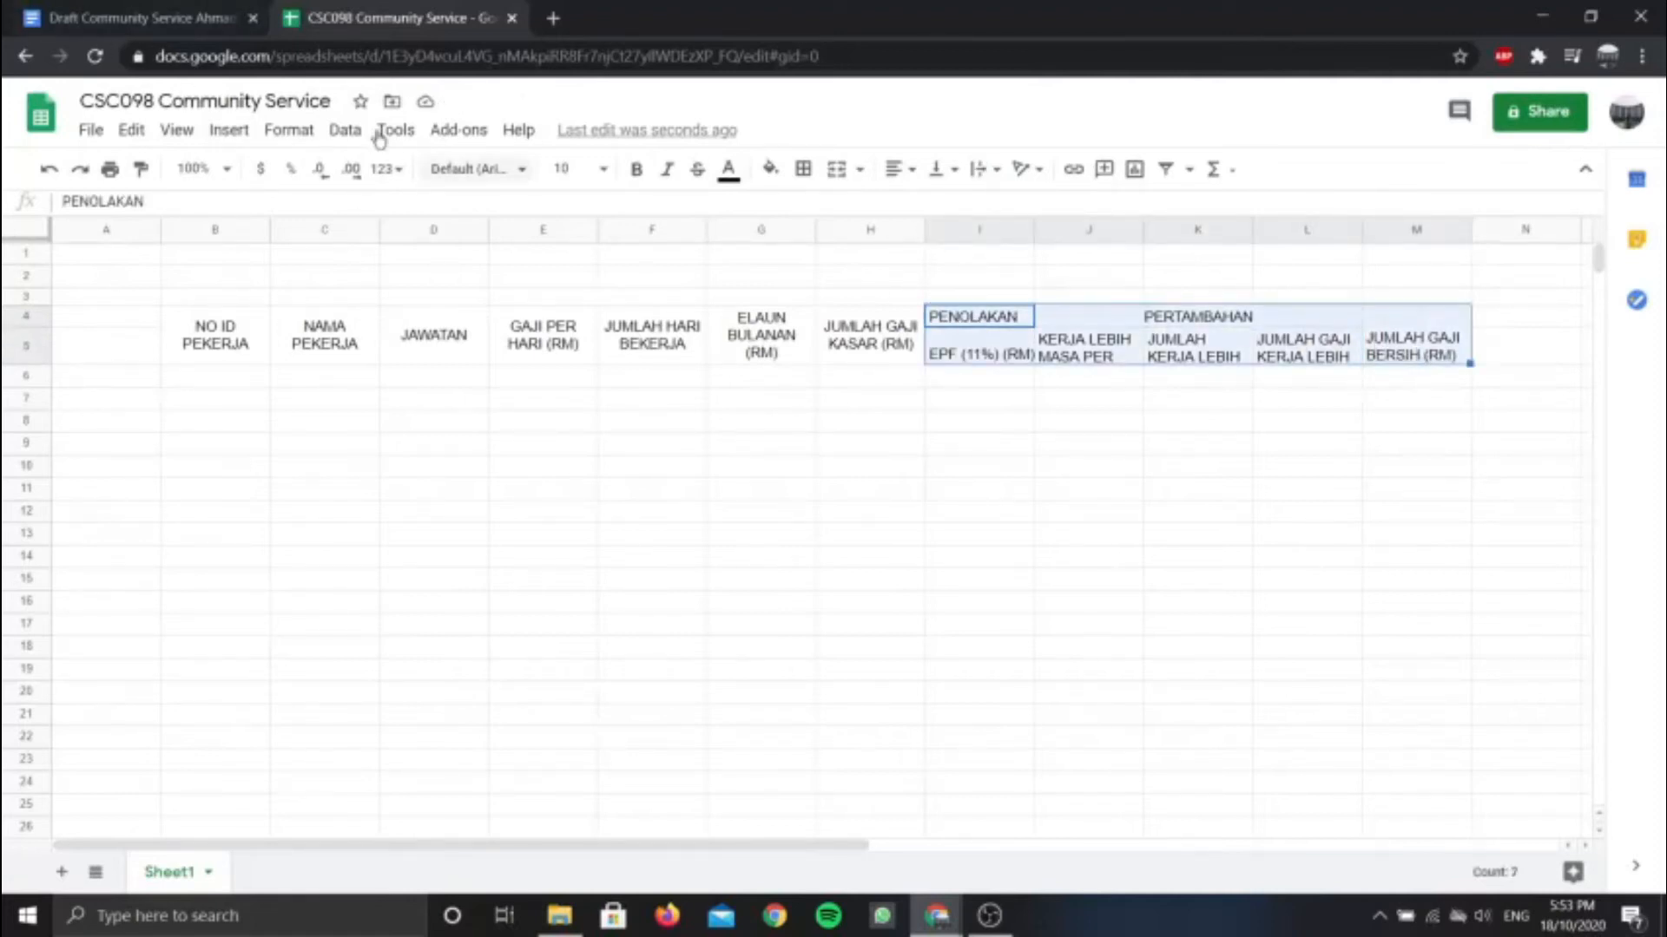
click(908, 170)
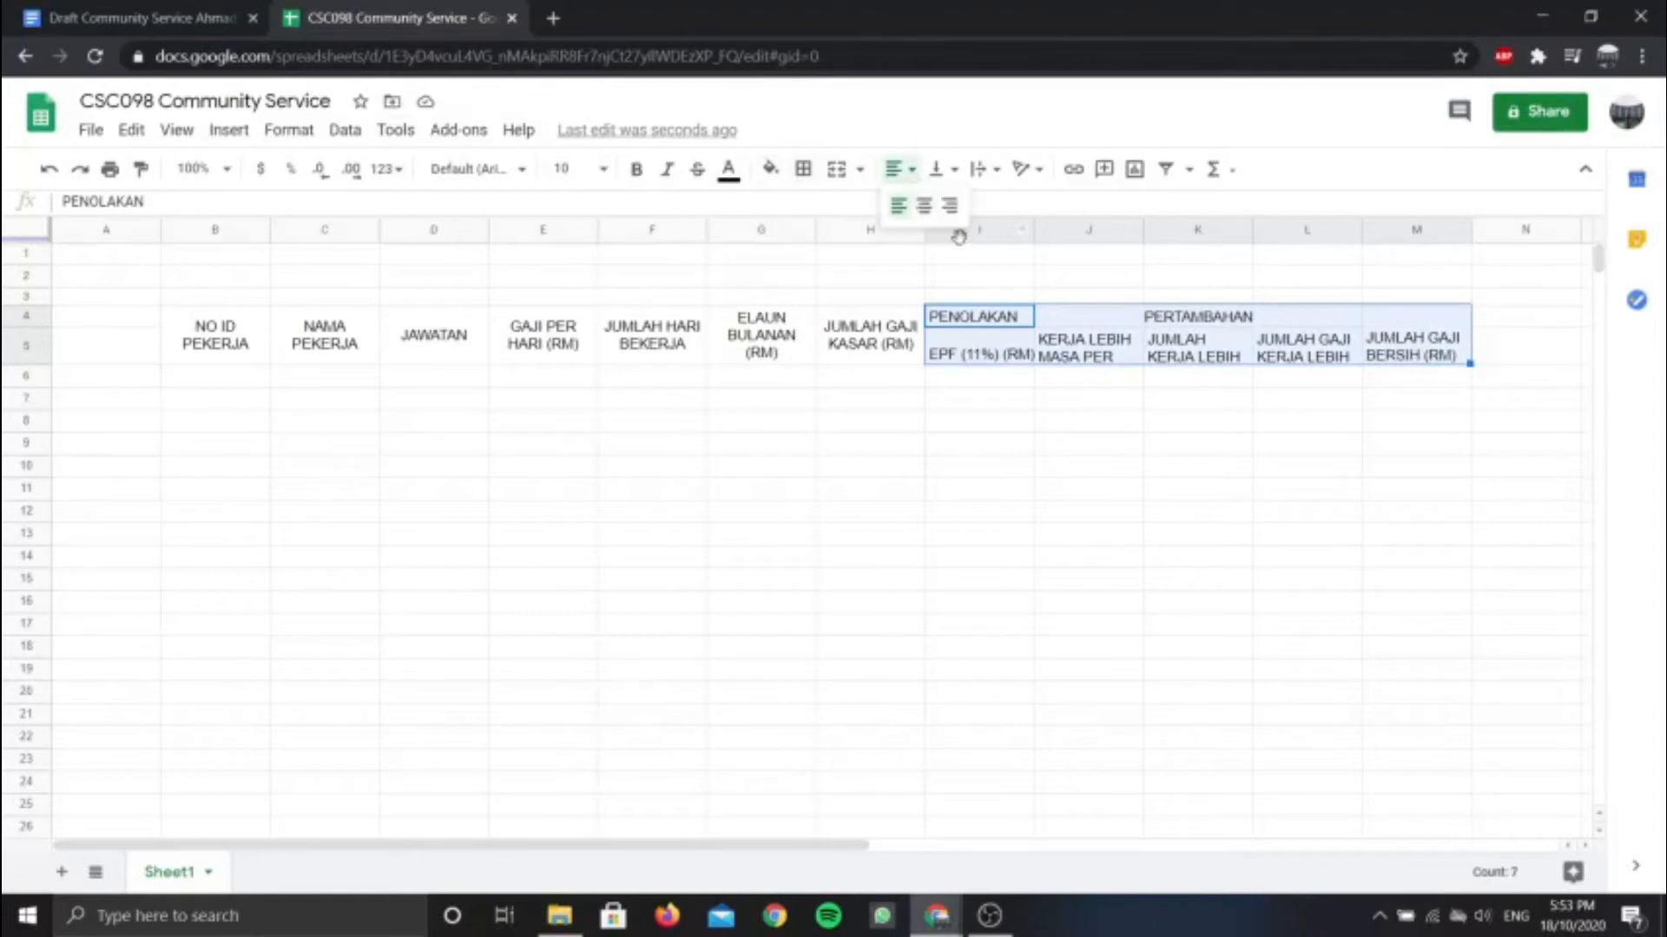
click(922, 208)
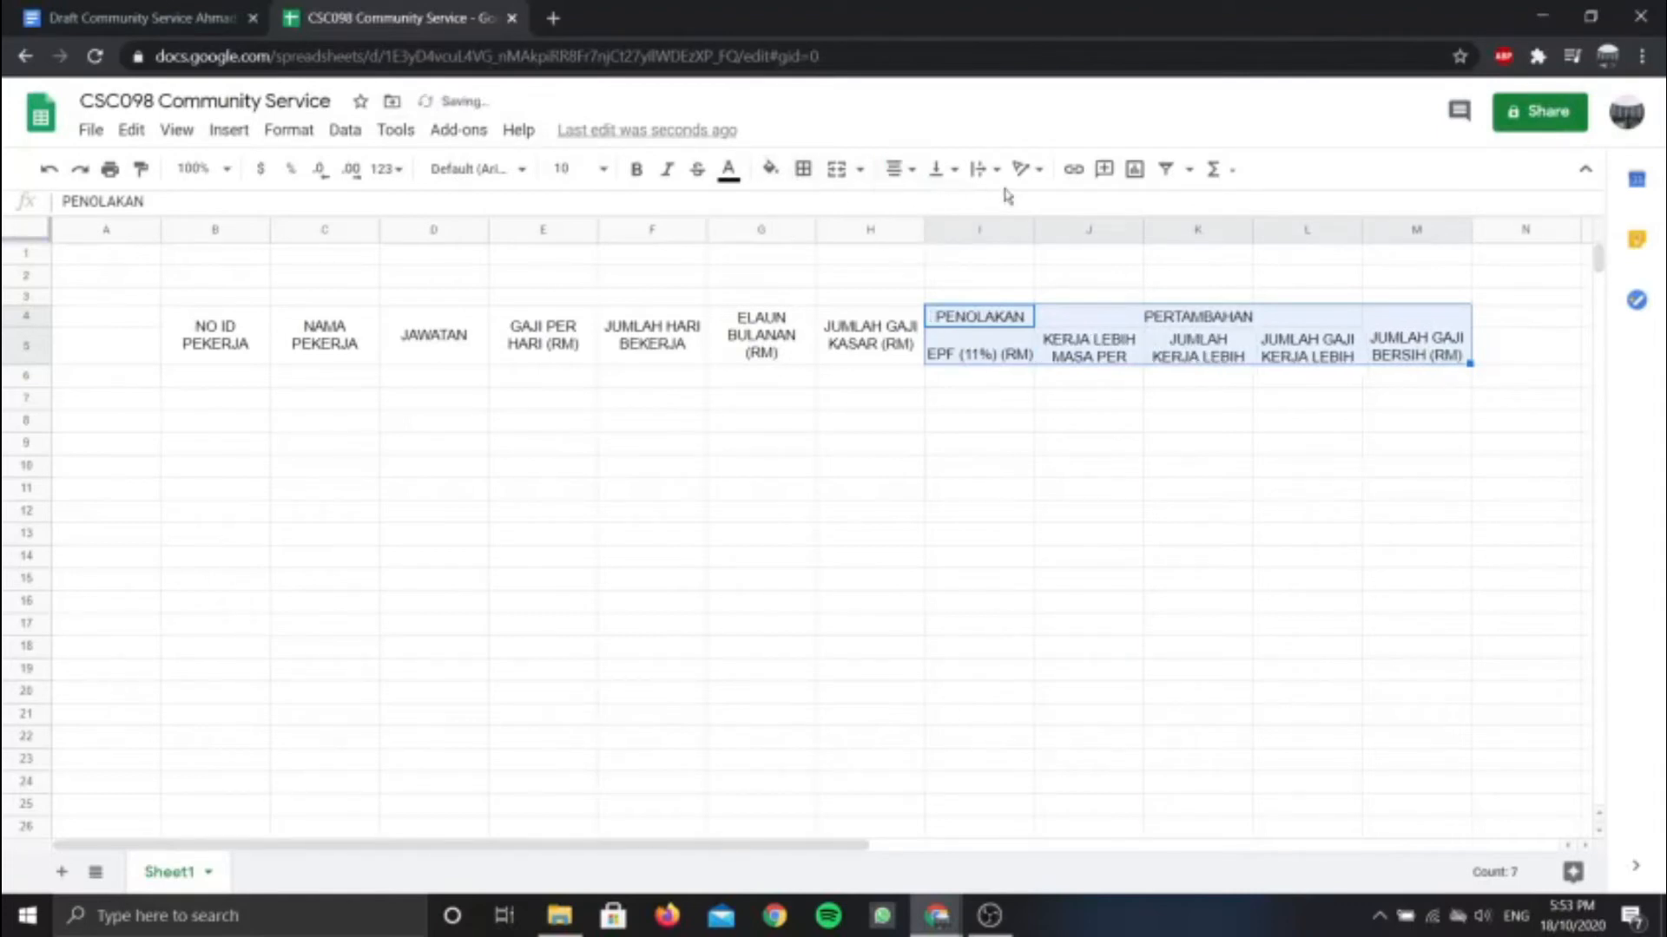
click(937, 170)
click(964, 205)
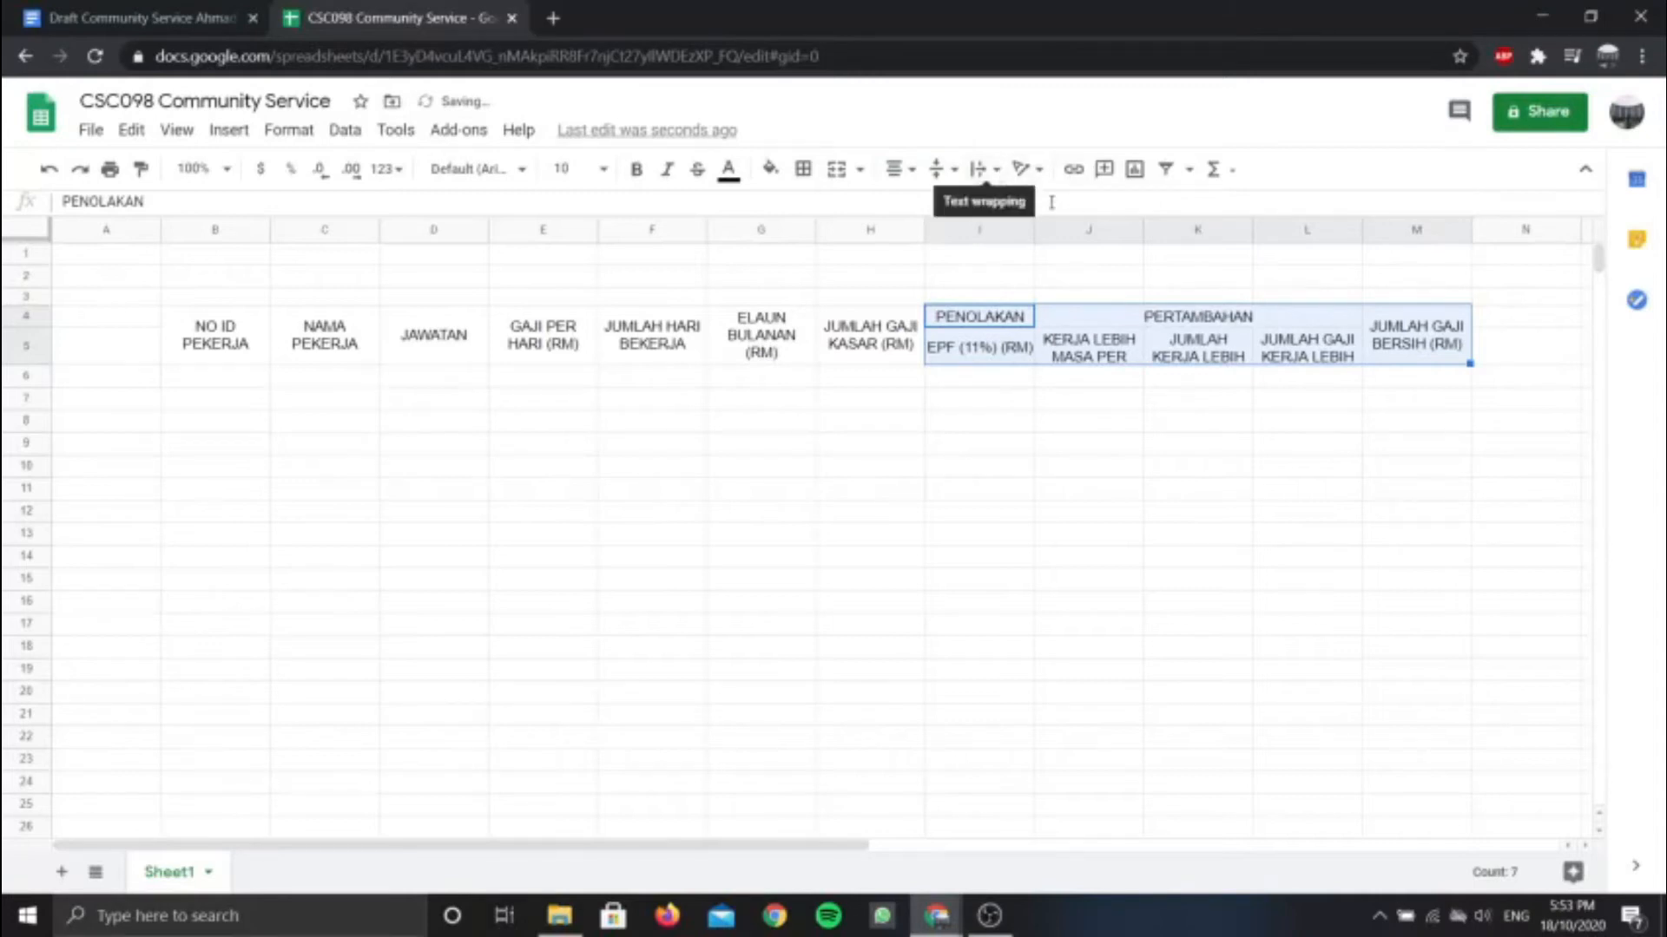
click(1196, 378)
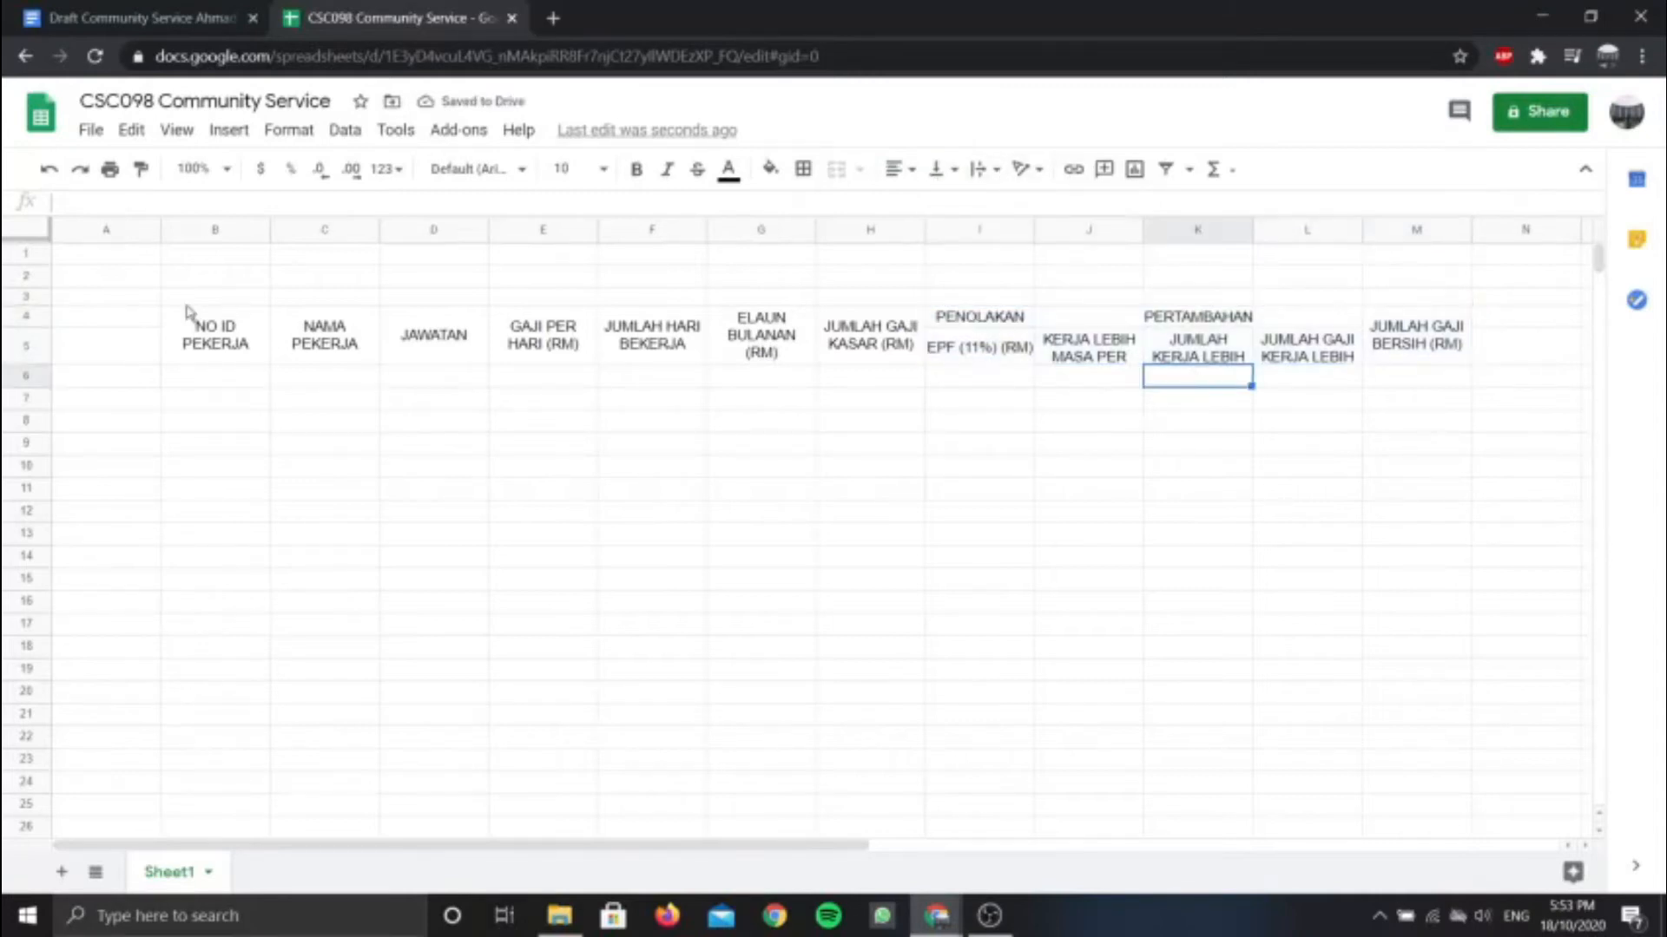
click(100, 13)
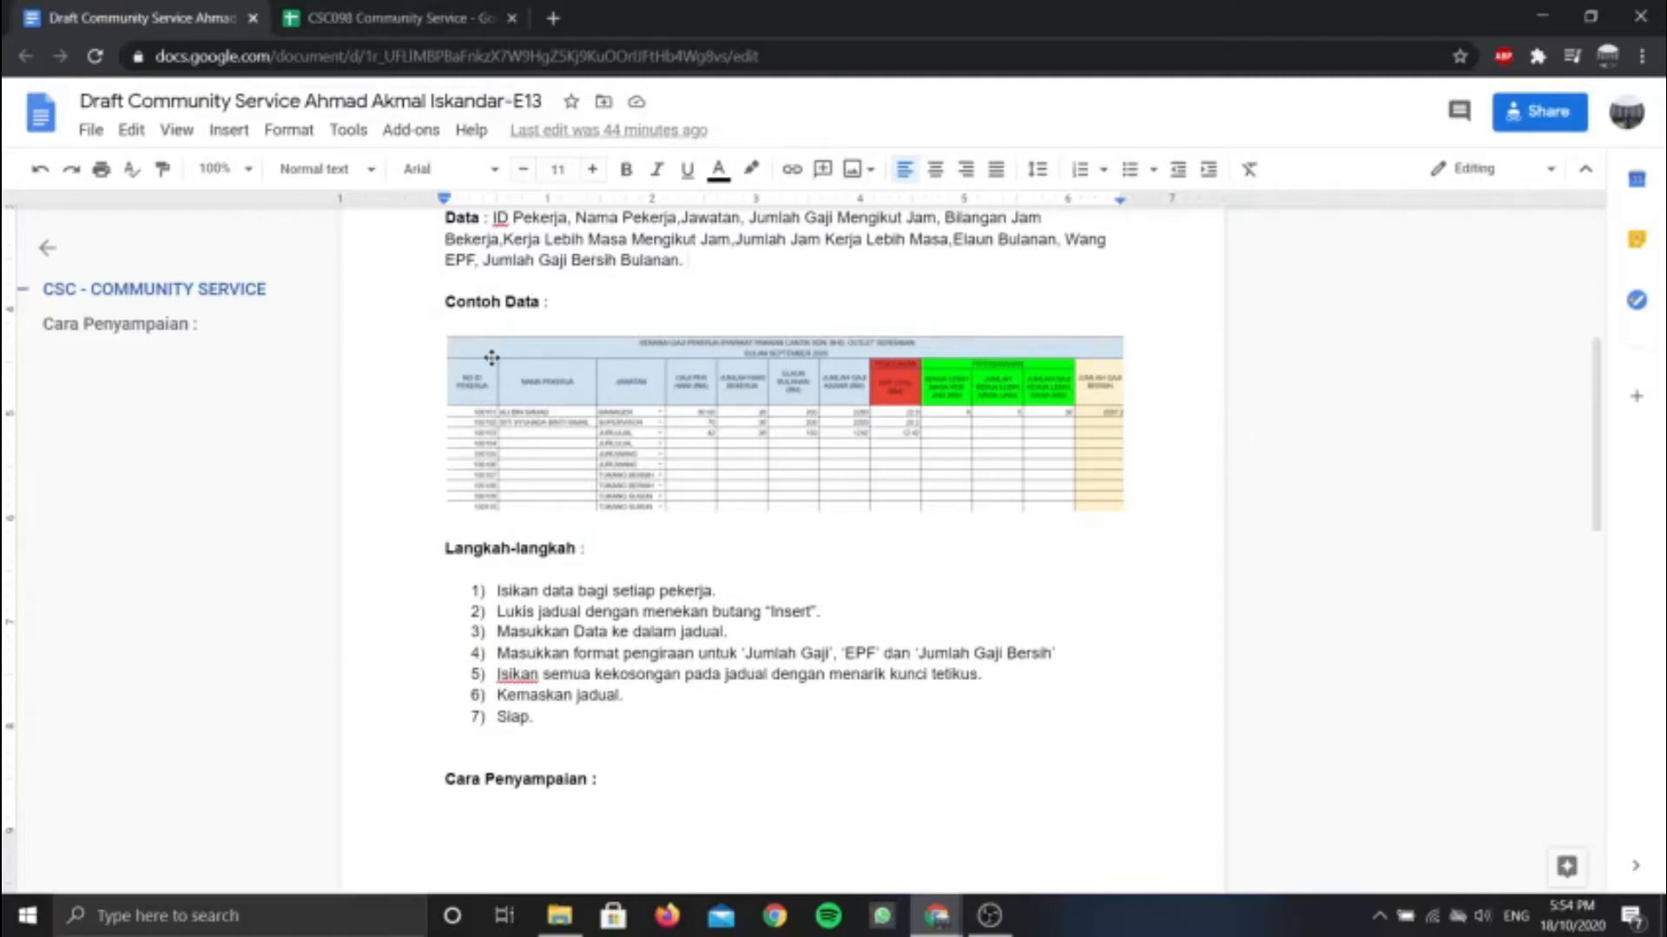
Merge cells B2 to M2 into one wide title cell above the header rows
click(395, 18)
drag(195, 280, 1432, 300)
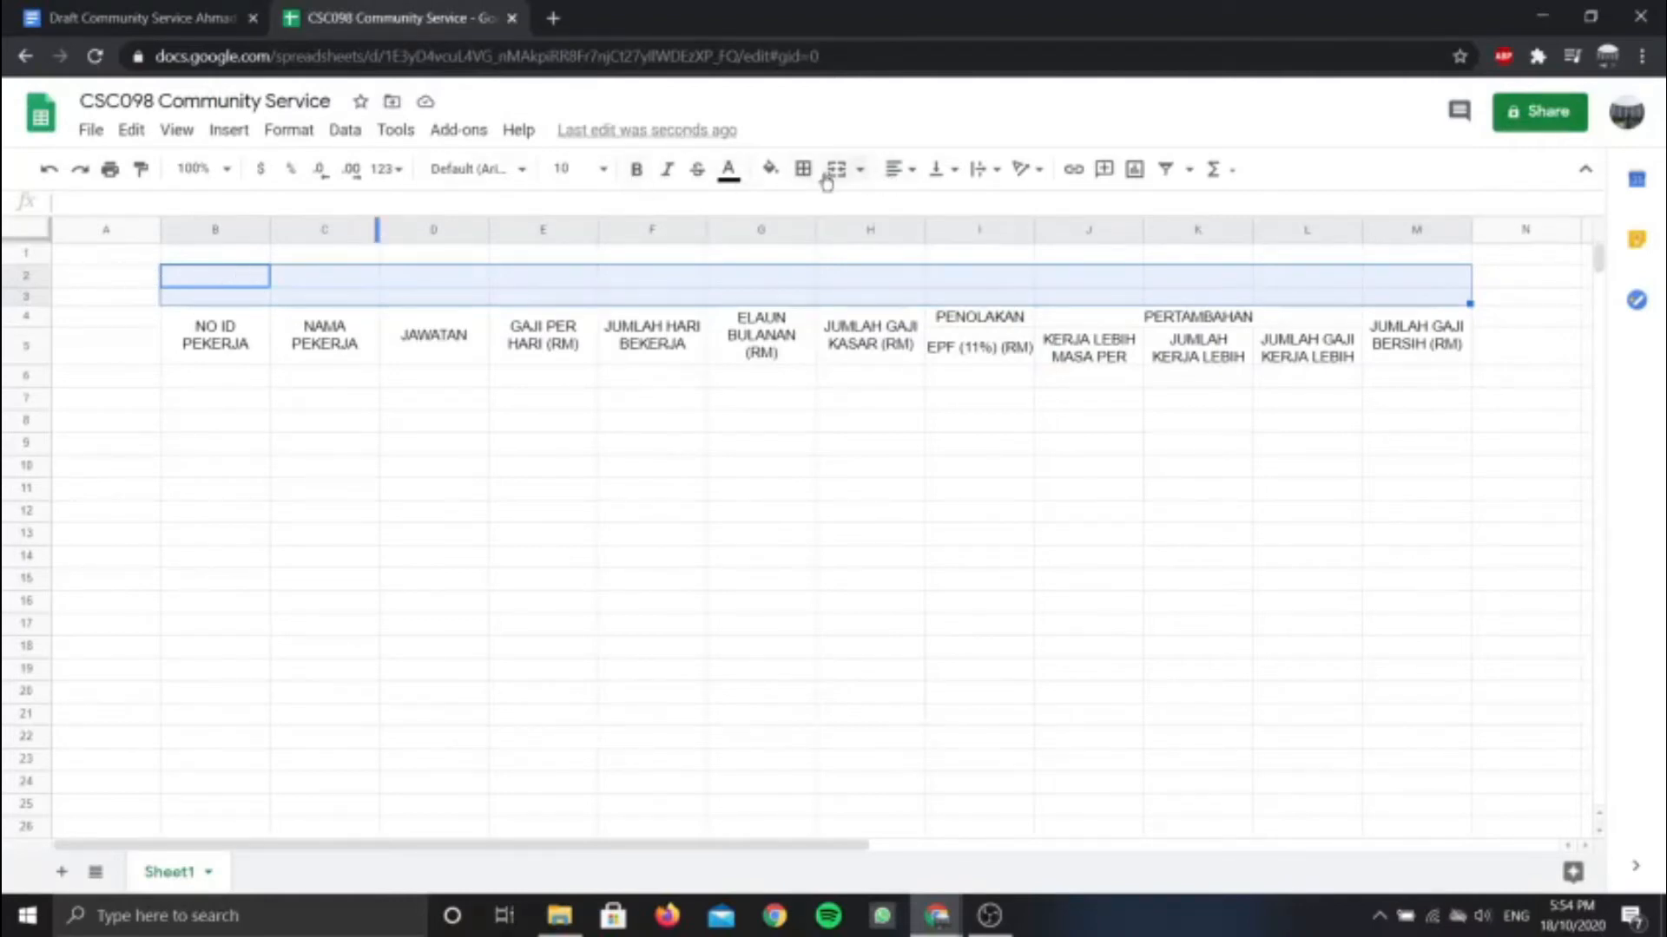
click(863, 172)
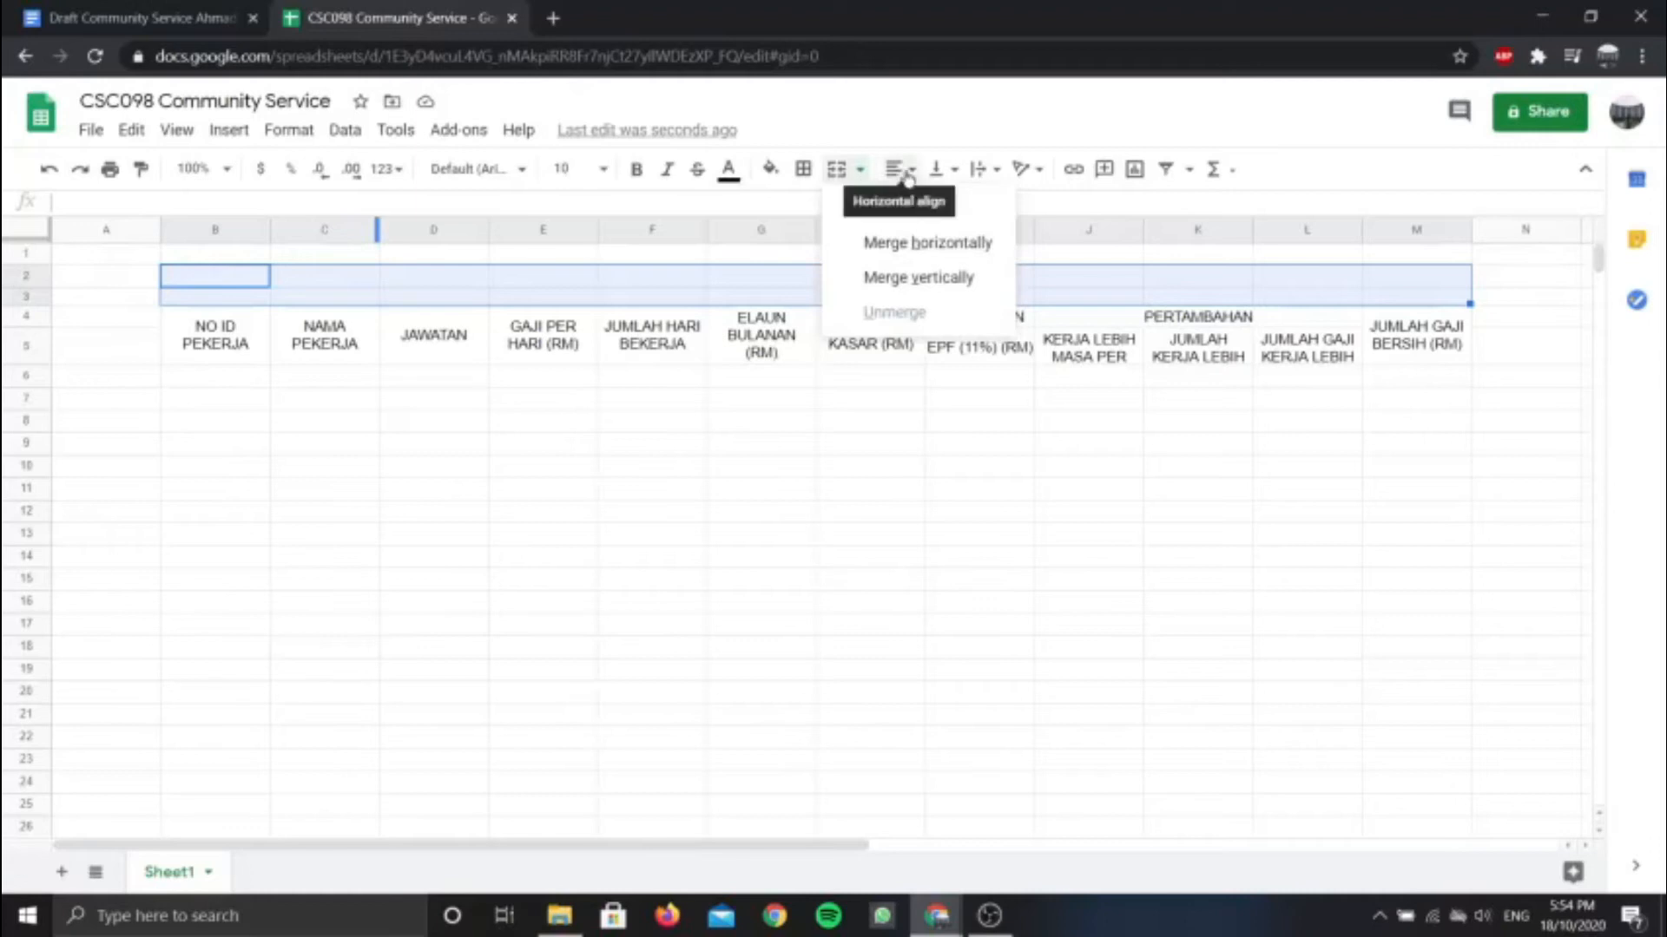
click(862, 171)
click(861, 171)
click(919, 254)
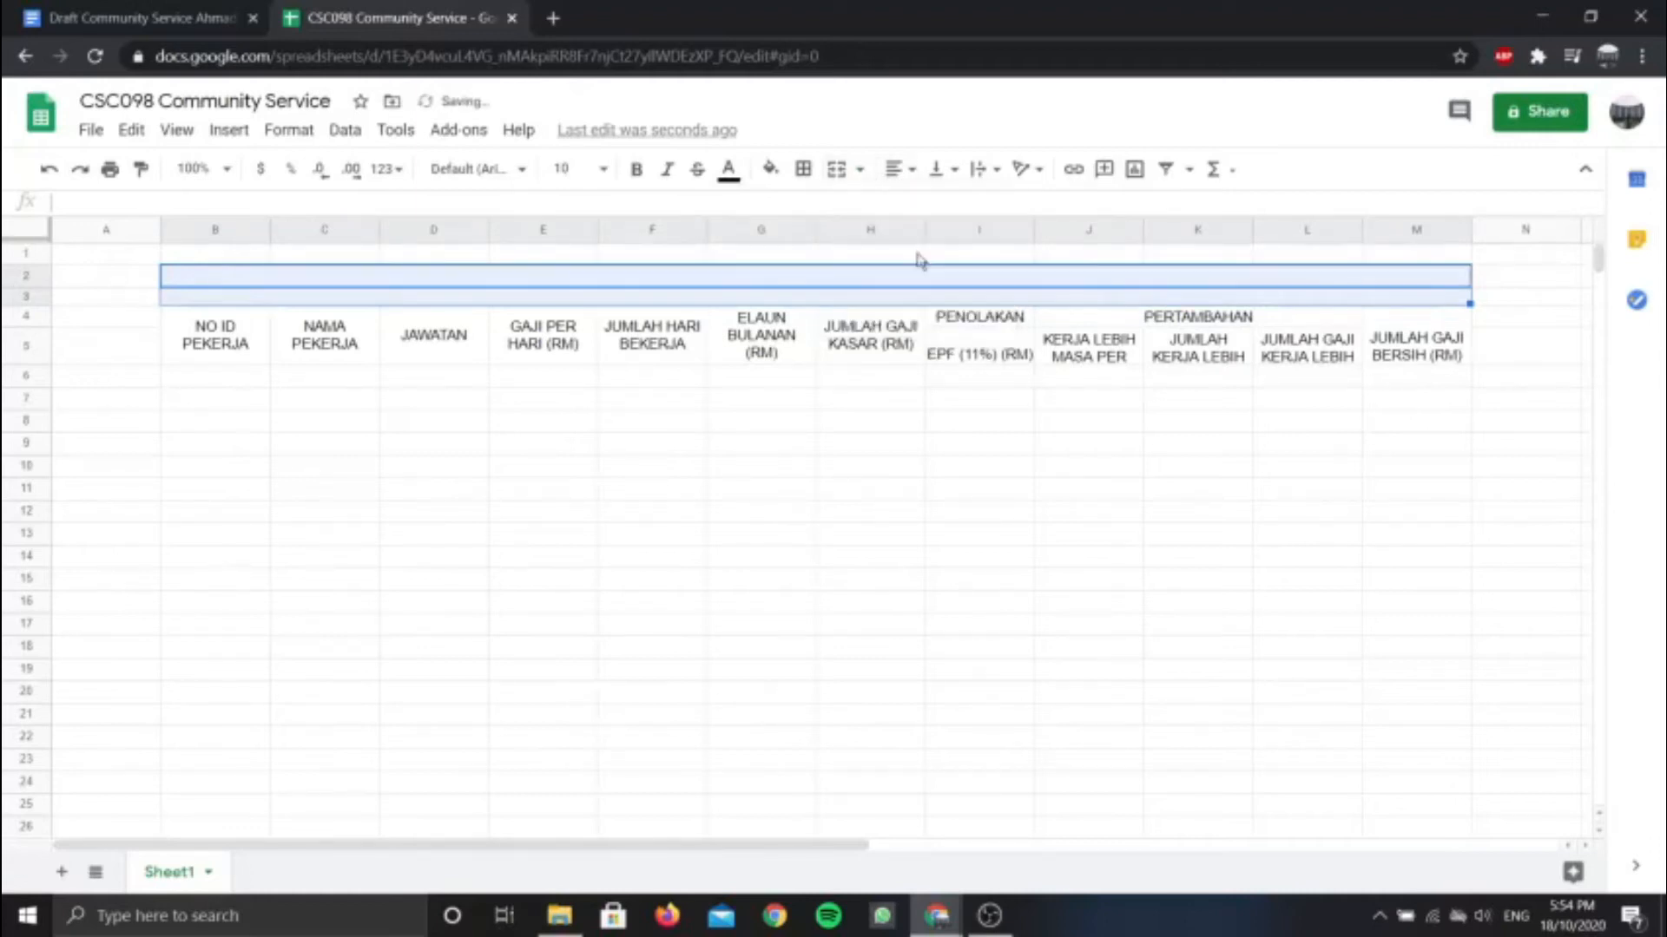
click(887, 283)
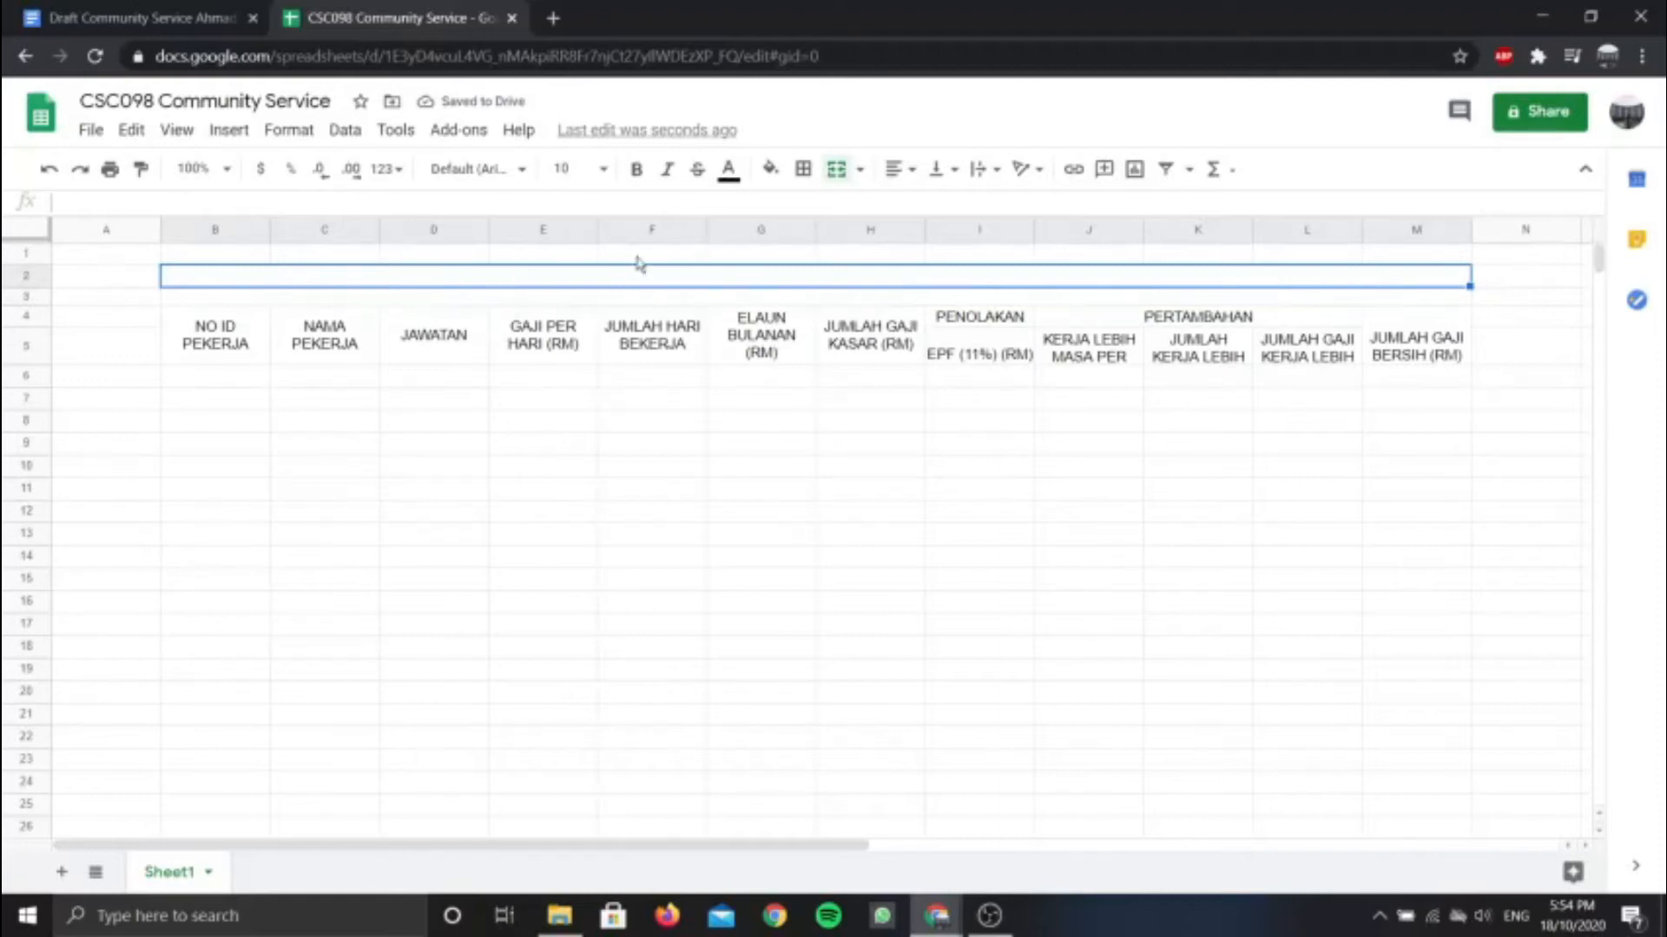
click(759, 262)
click(762, 280)
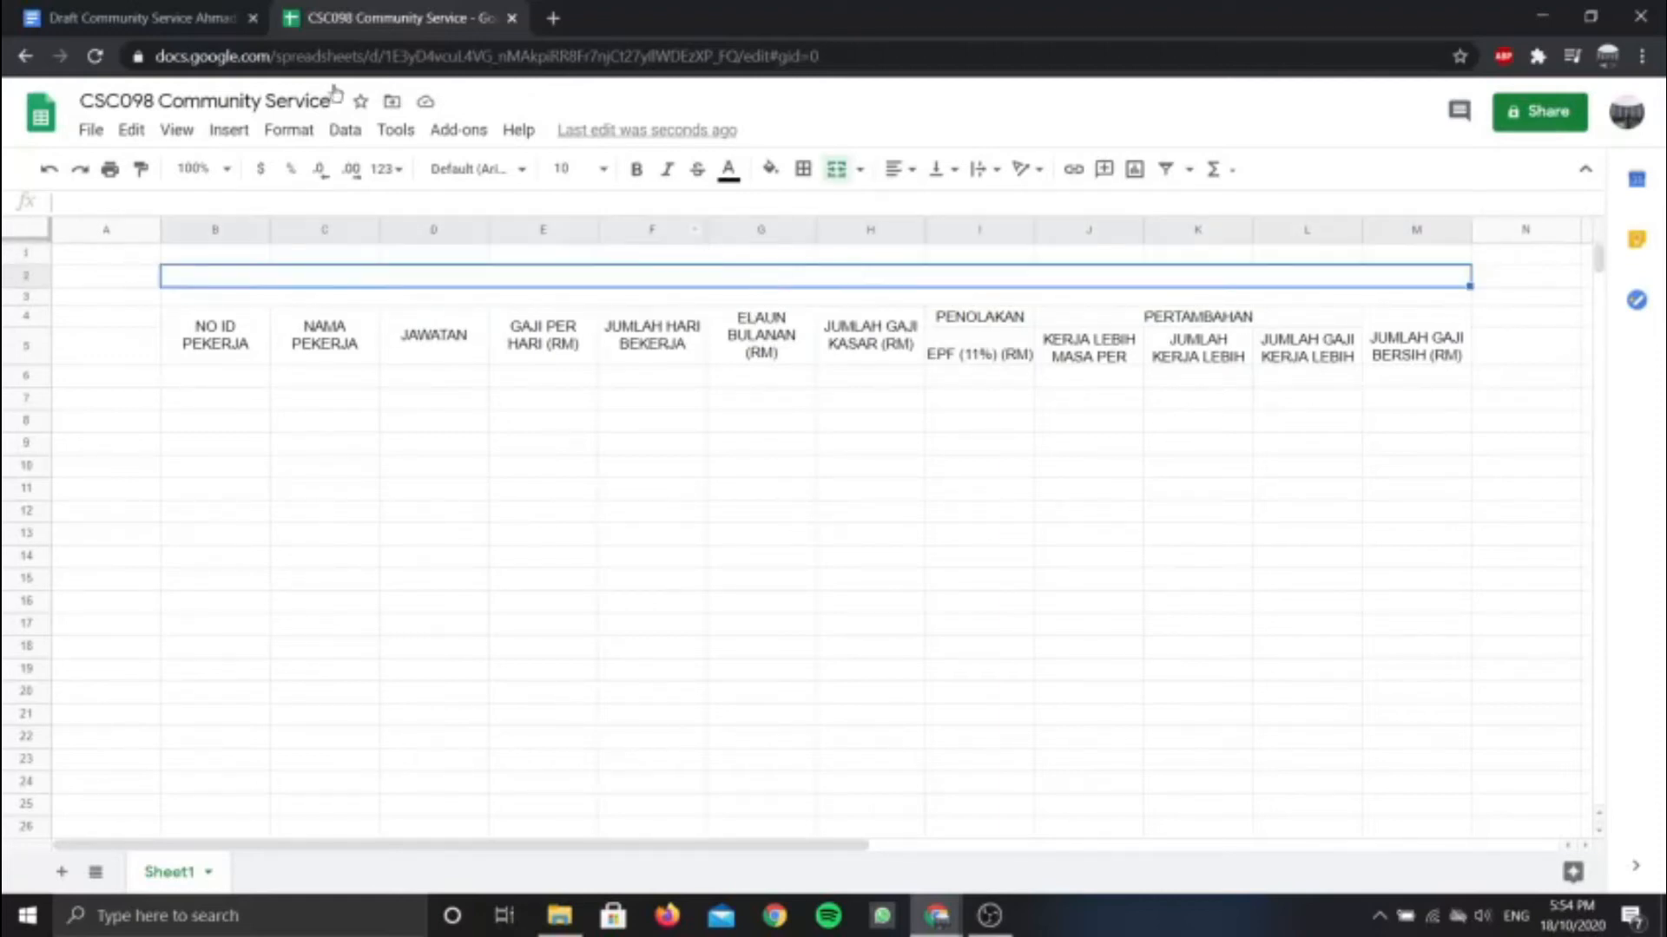
click(87, 16)
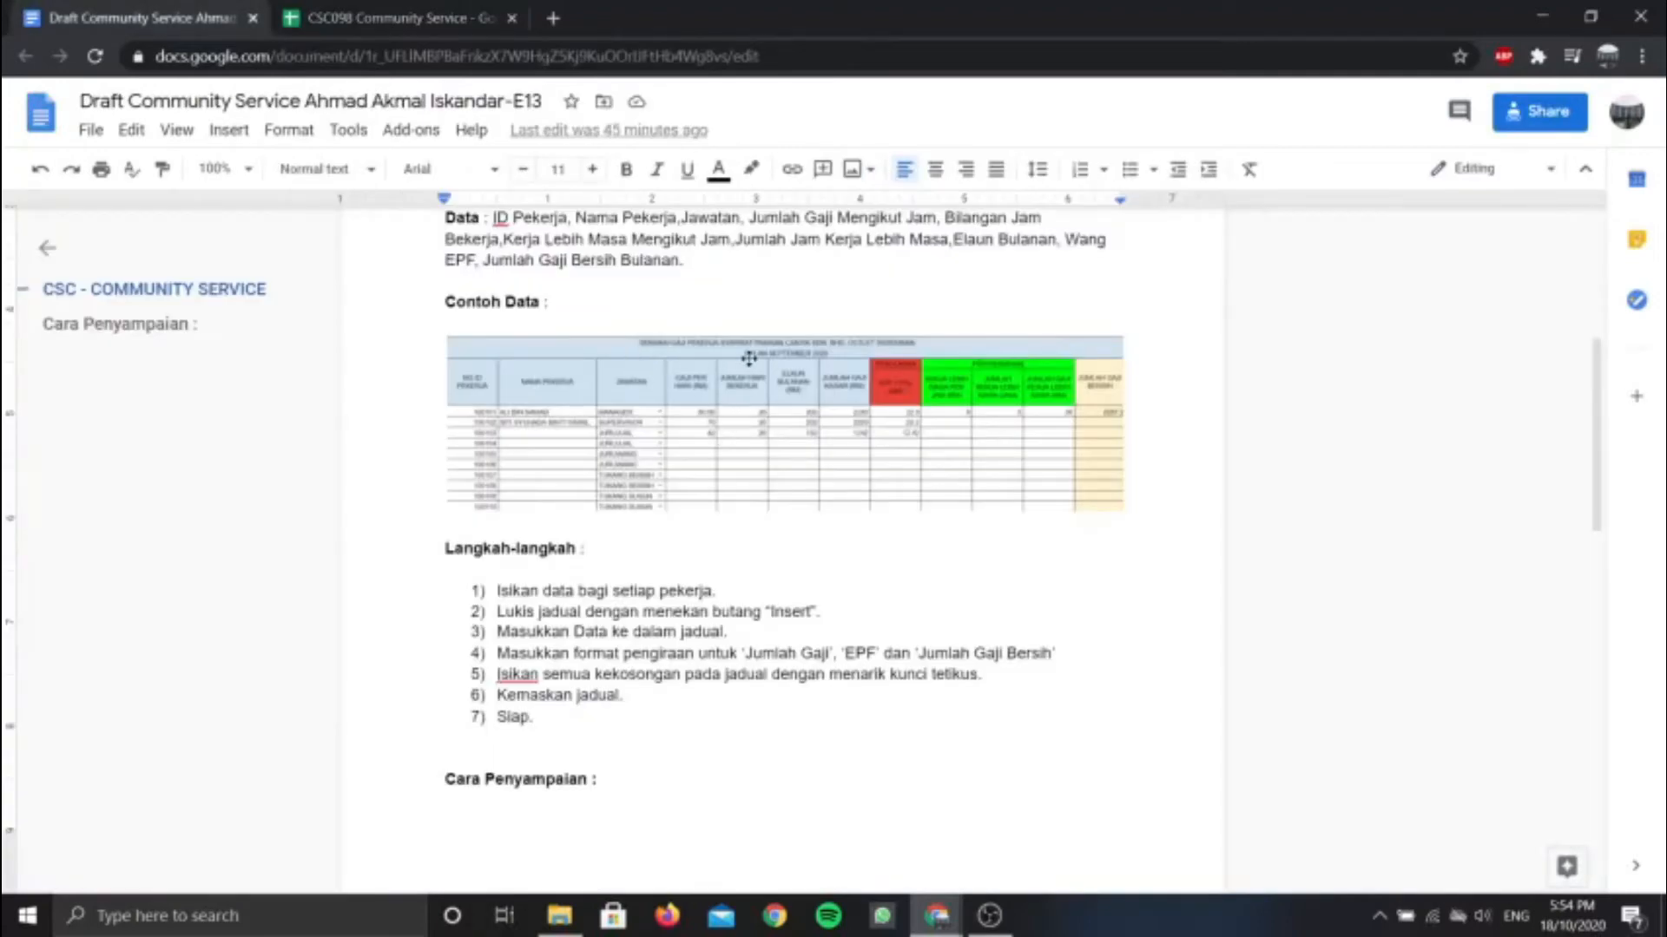
Type the title SENARAI GAJI PEKERJA SYARIKAT PAKAIAN CANTIK SDN. BHD. OUTLET SEREMBAN into B2
click(460, 16)
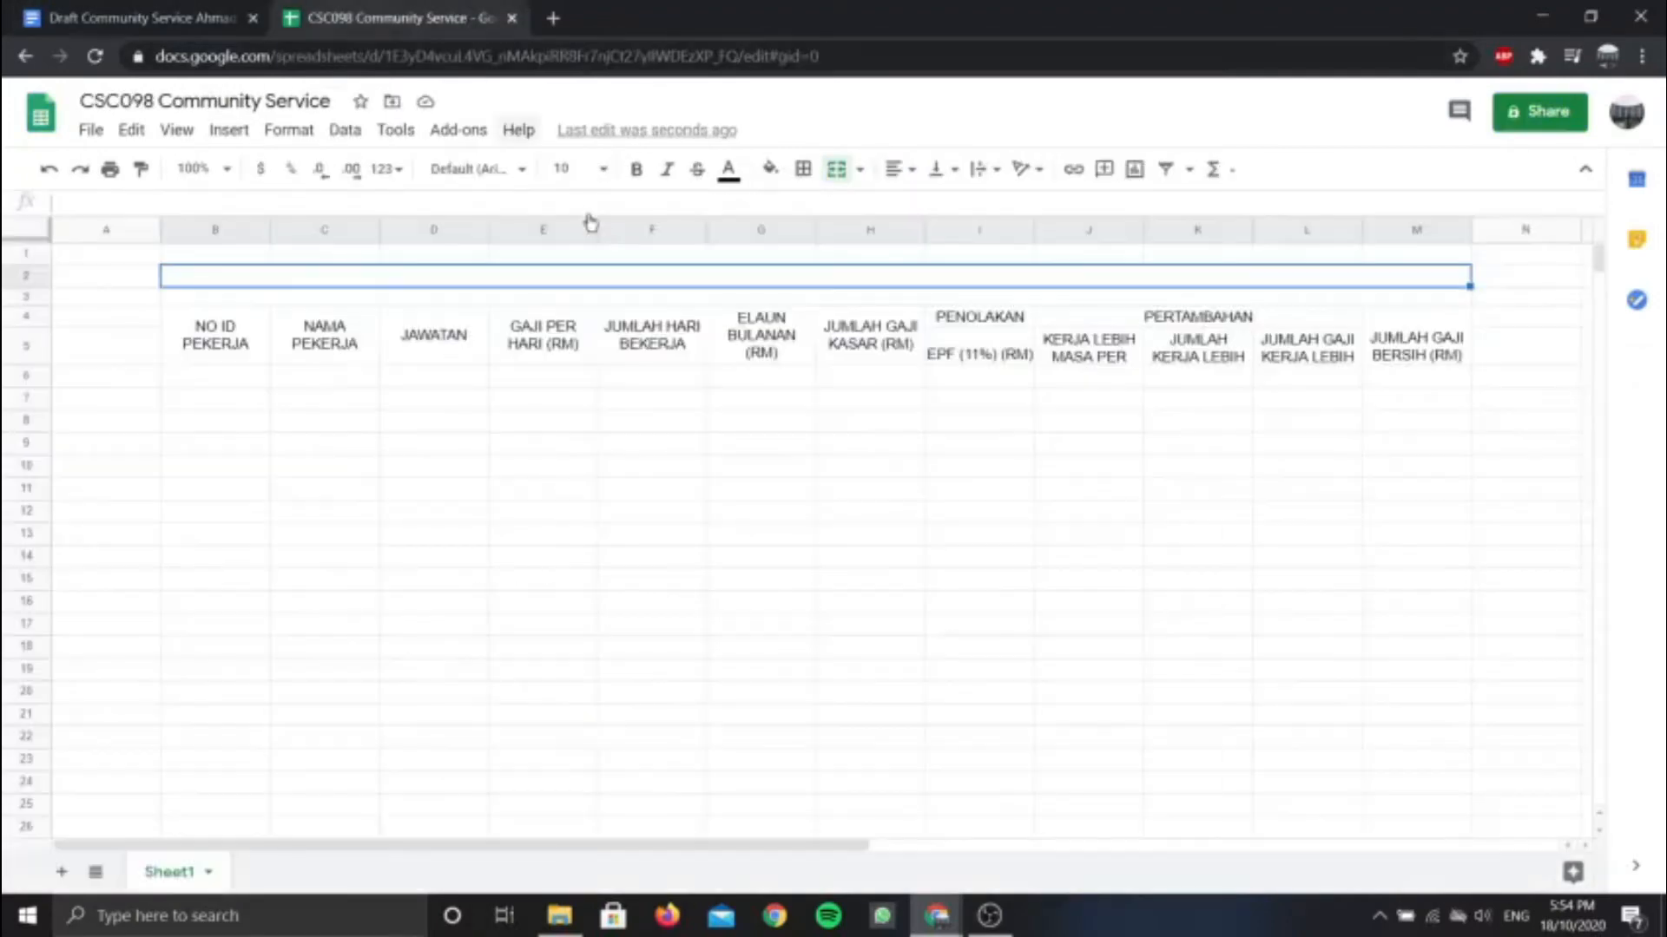
text(SENARI)
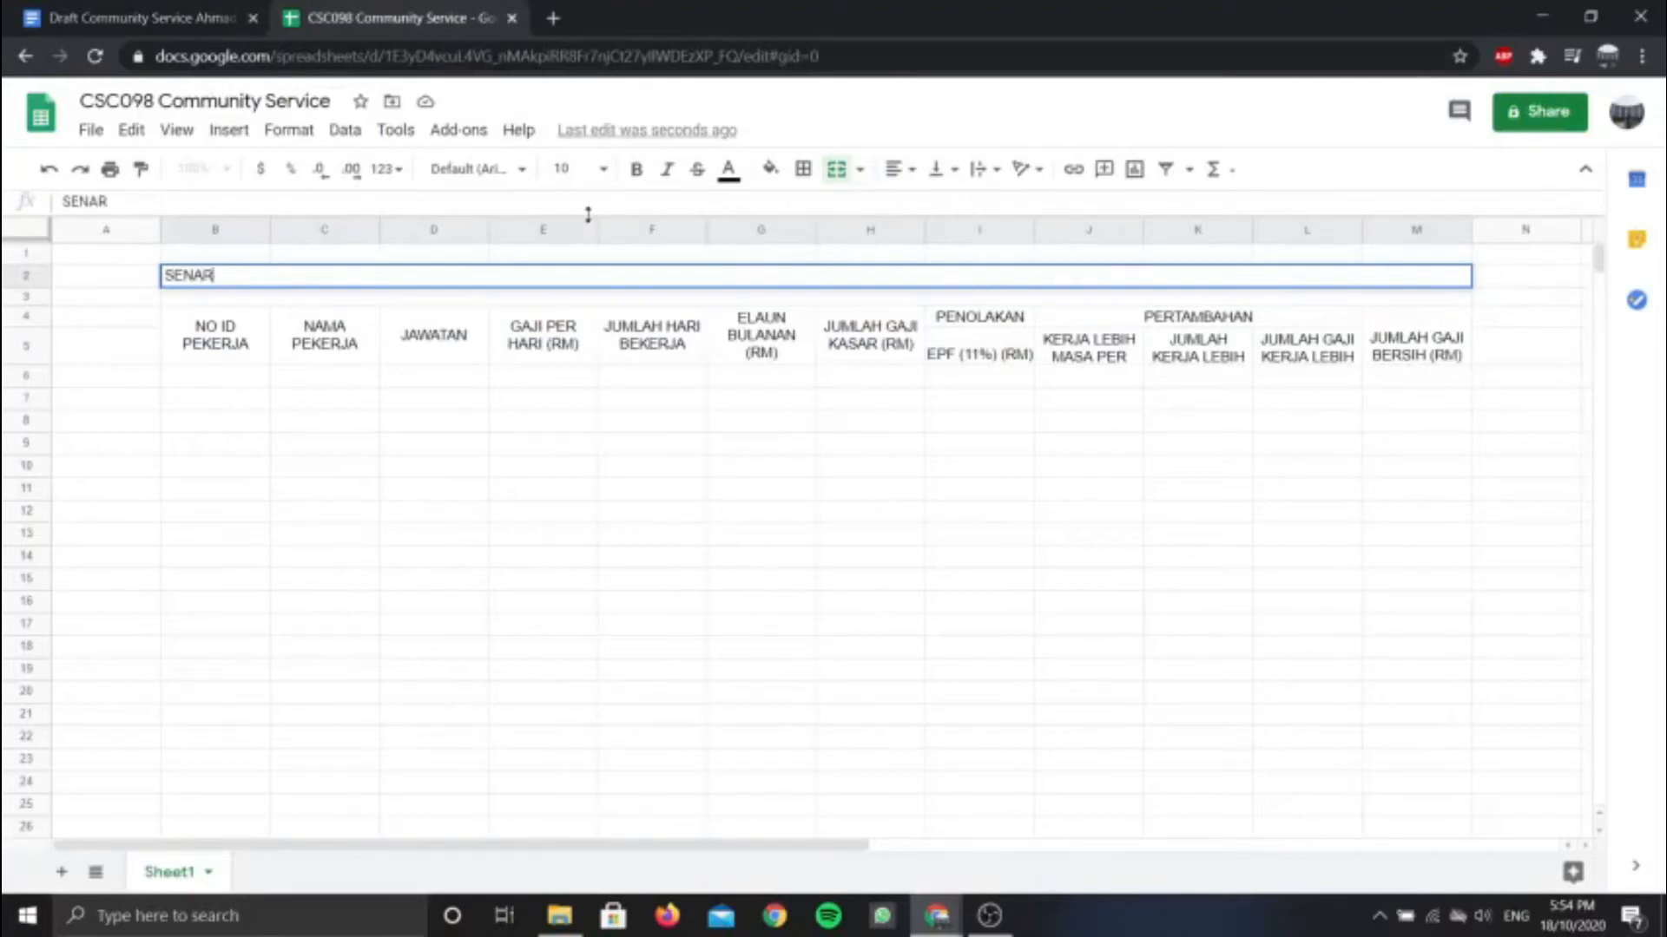
key(Caps_Lock)
key(Caps_Lock)
key(BackSpace)
text(AI GAJI PE)
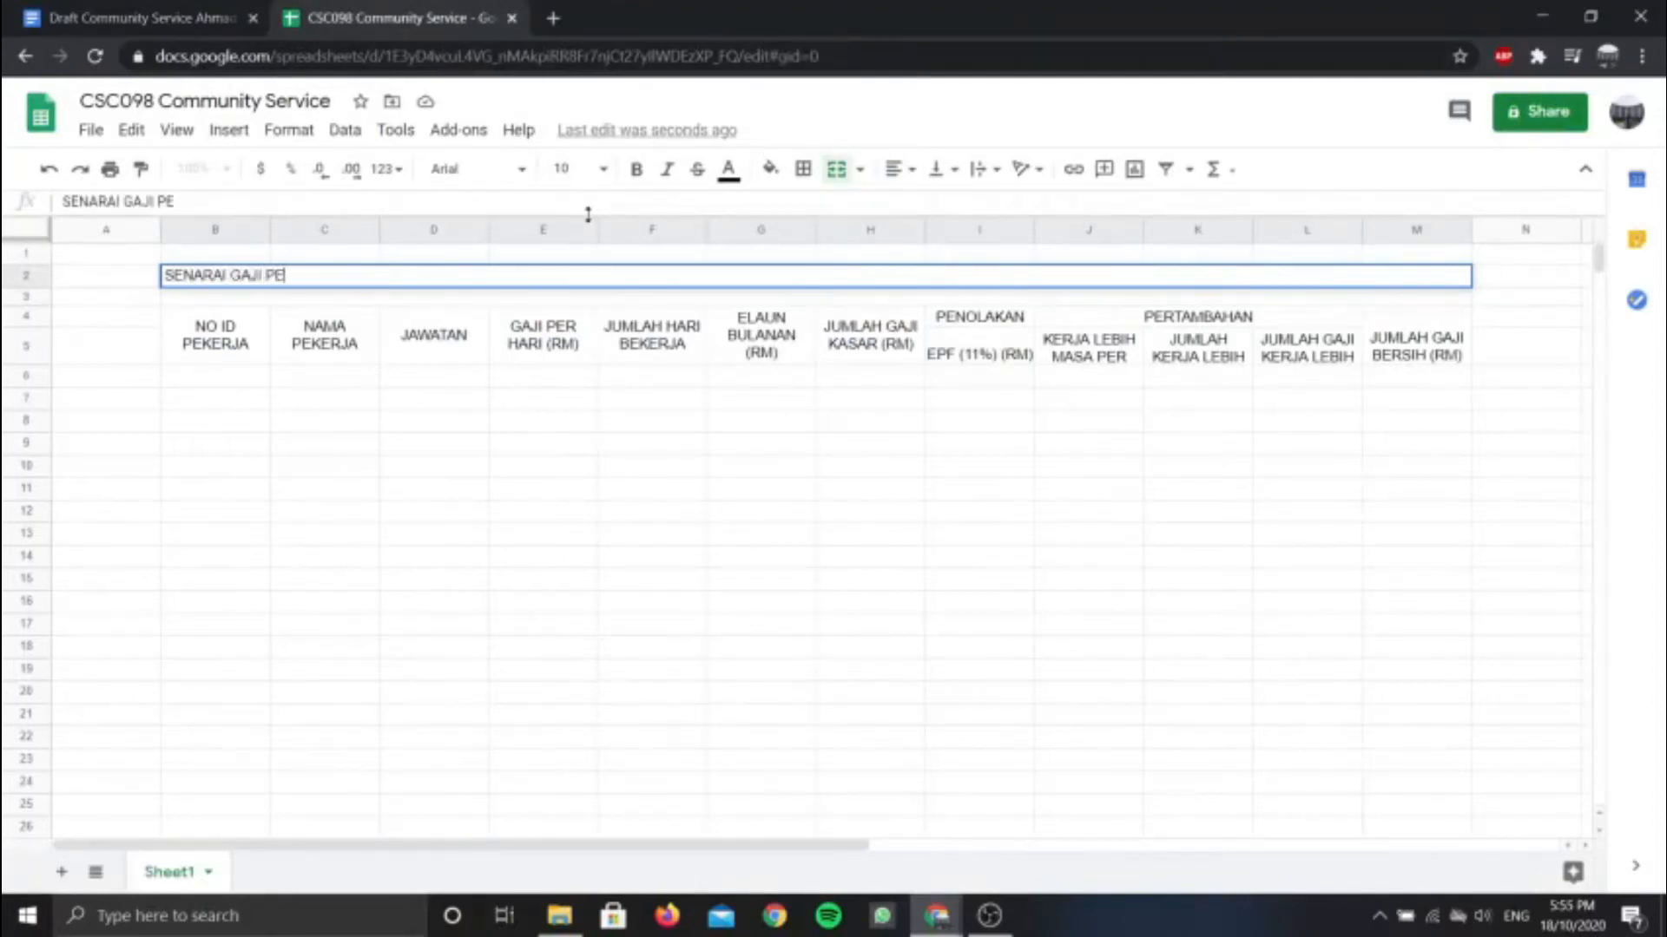
text(KERJA SYARIKAT PAKA)
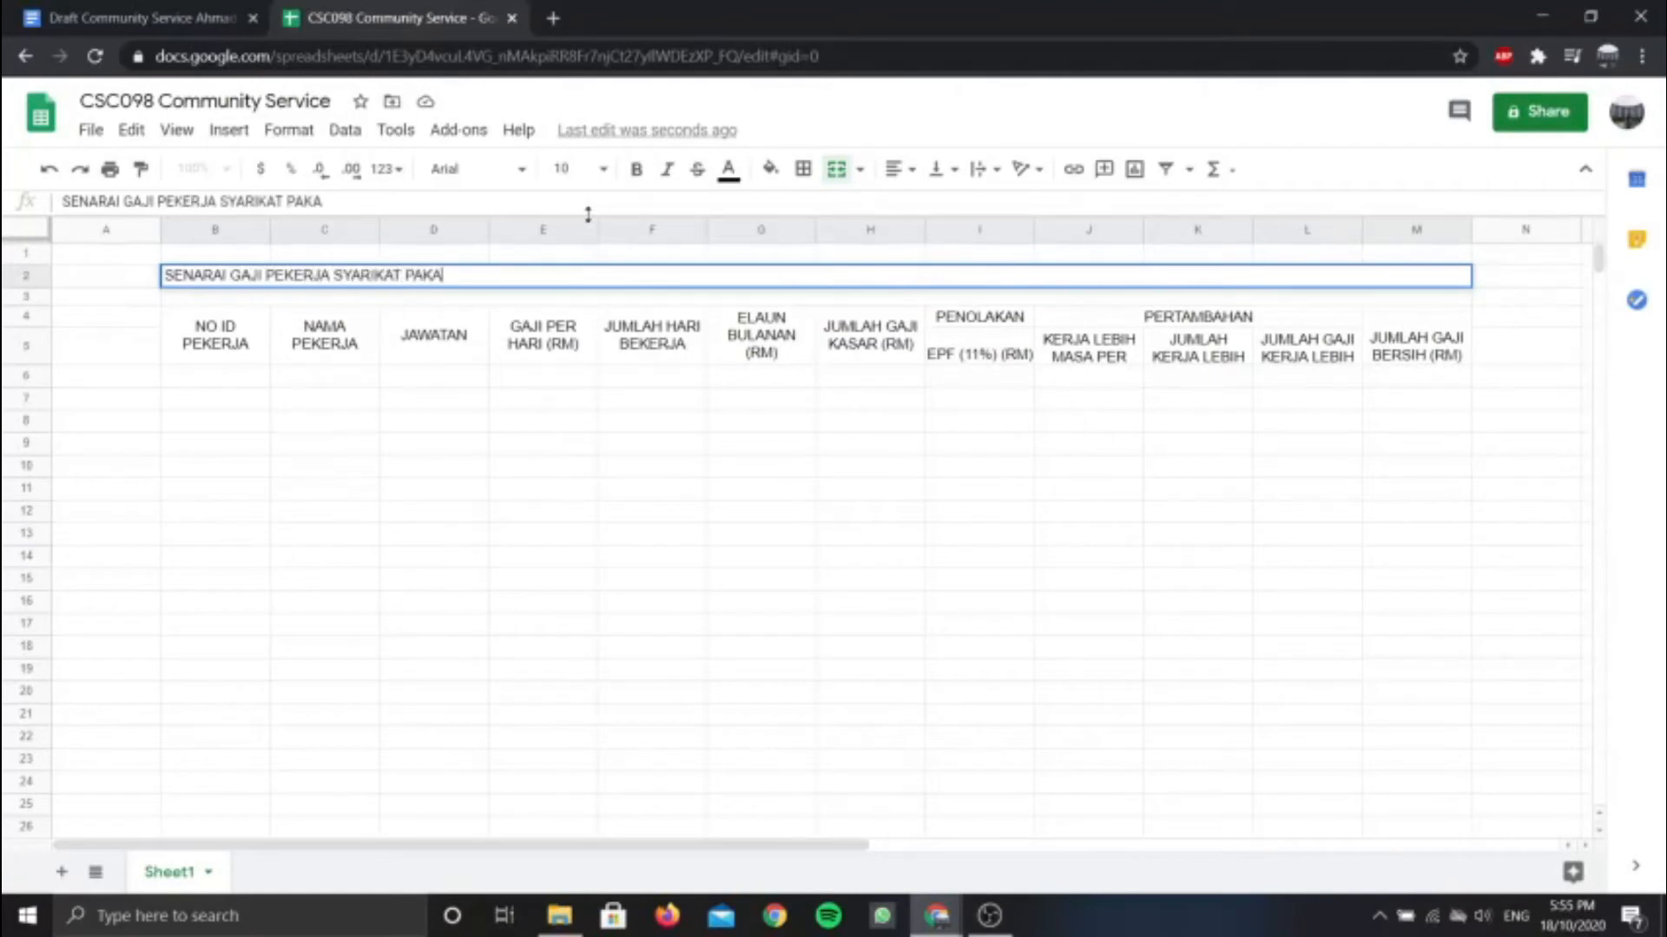
text(IAN CANTIK SDN. BHD.)
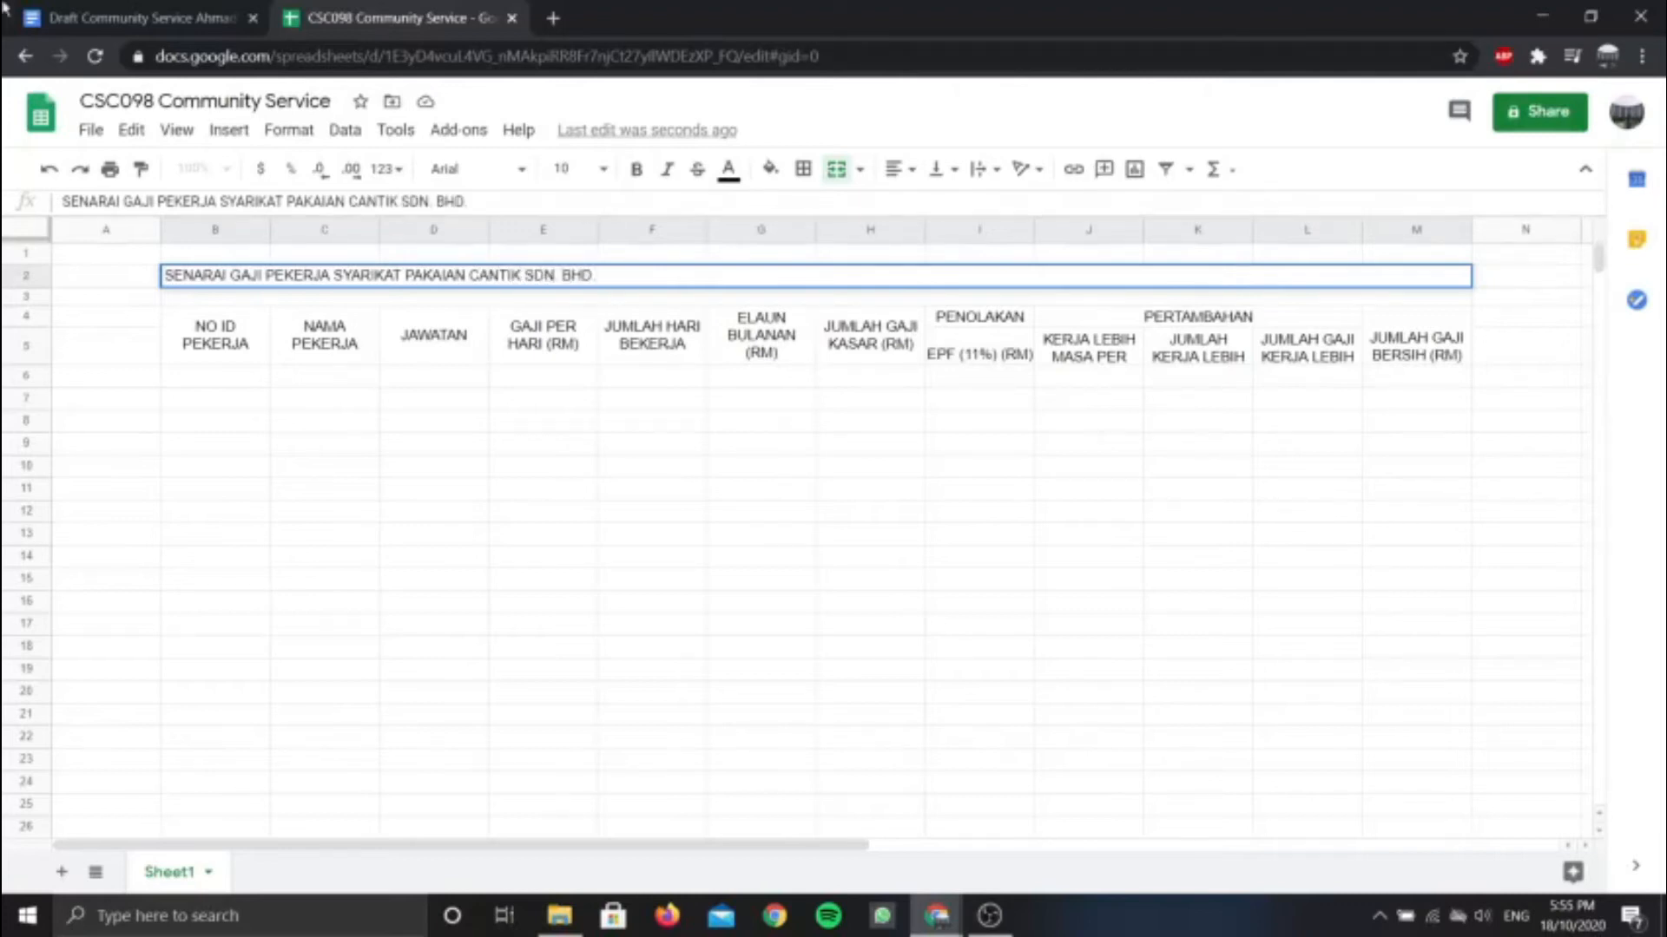
click(130, 17)
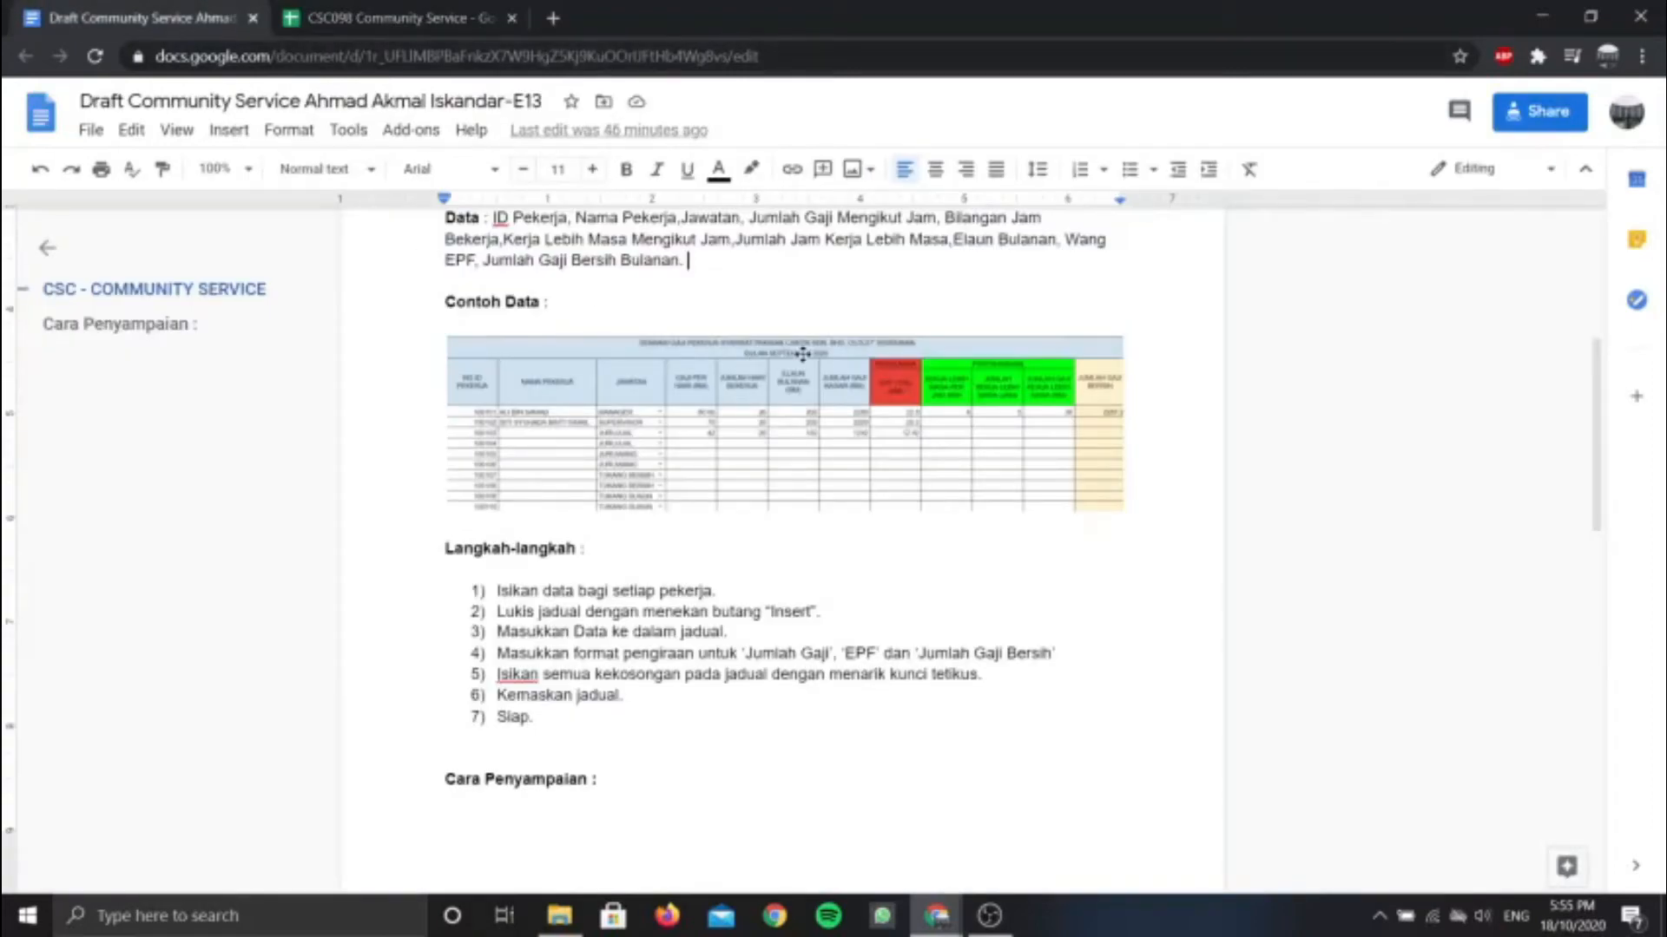
click(466, 52)
click(447, 19)
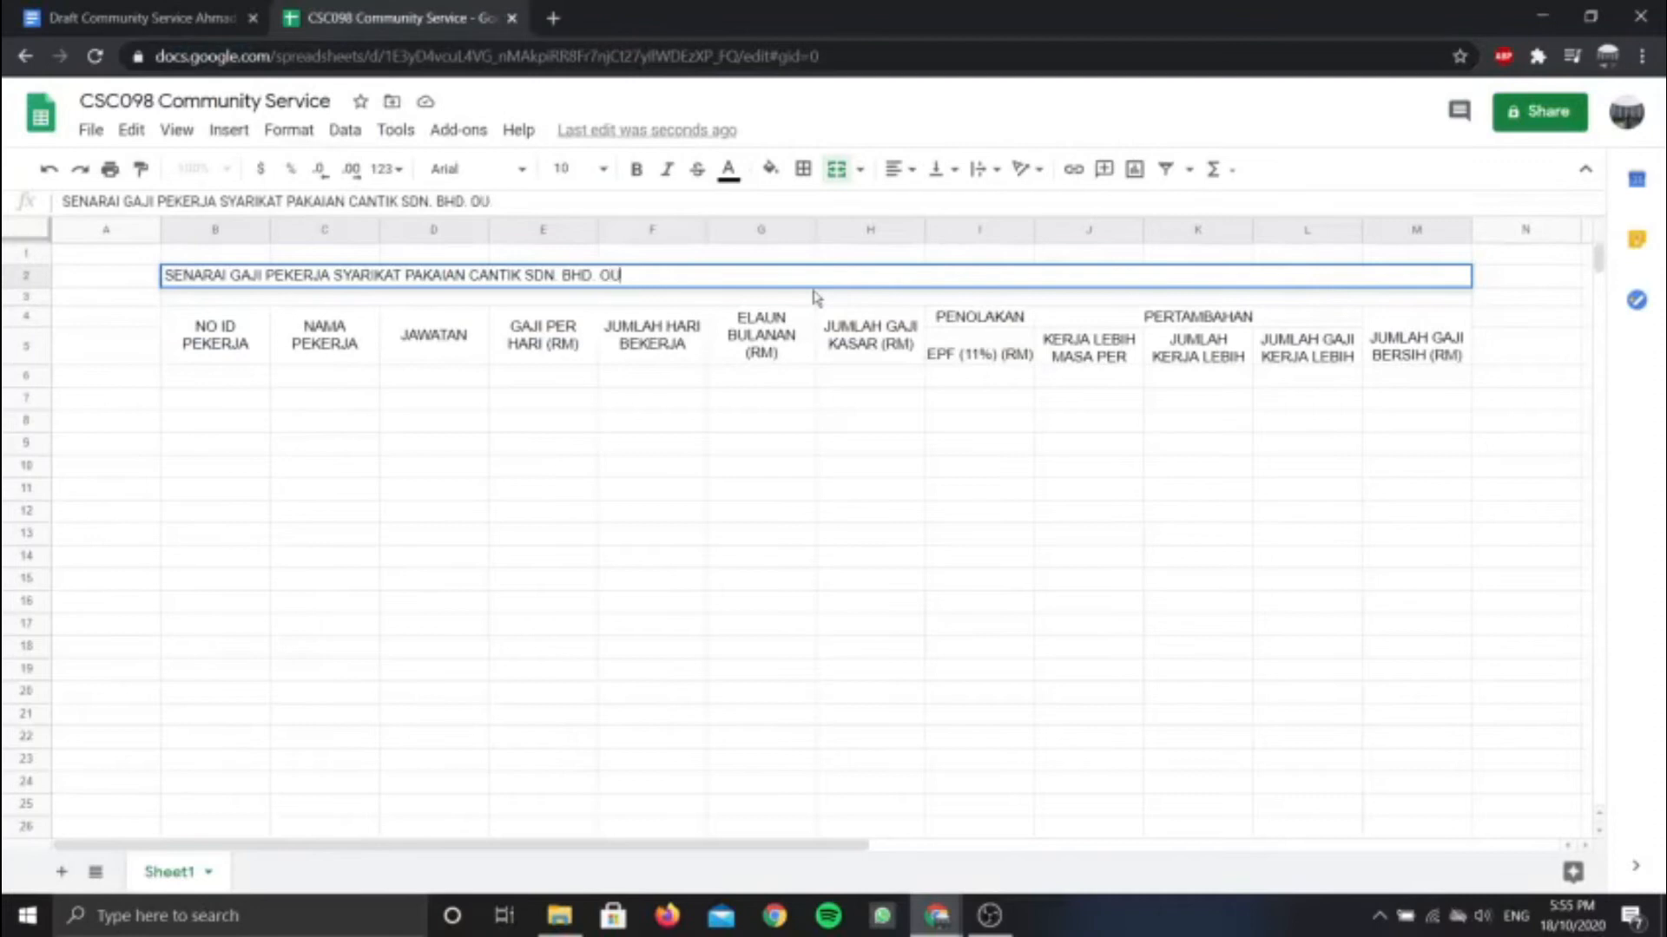
text(SER)
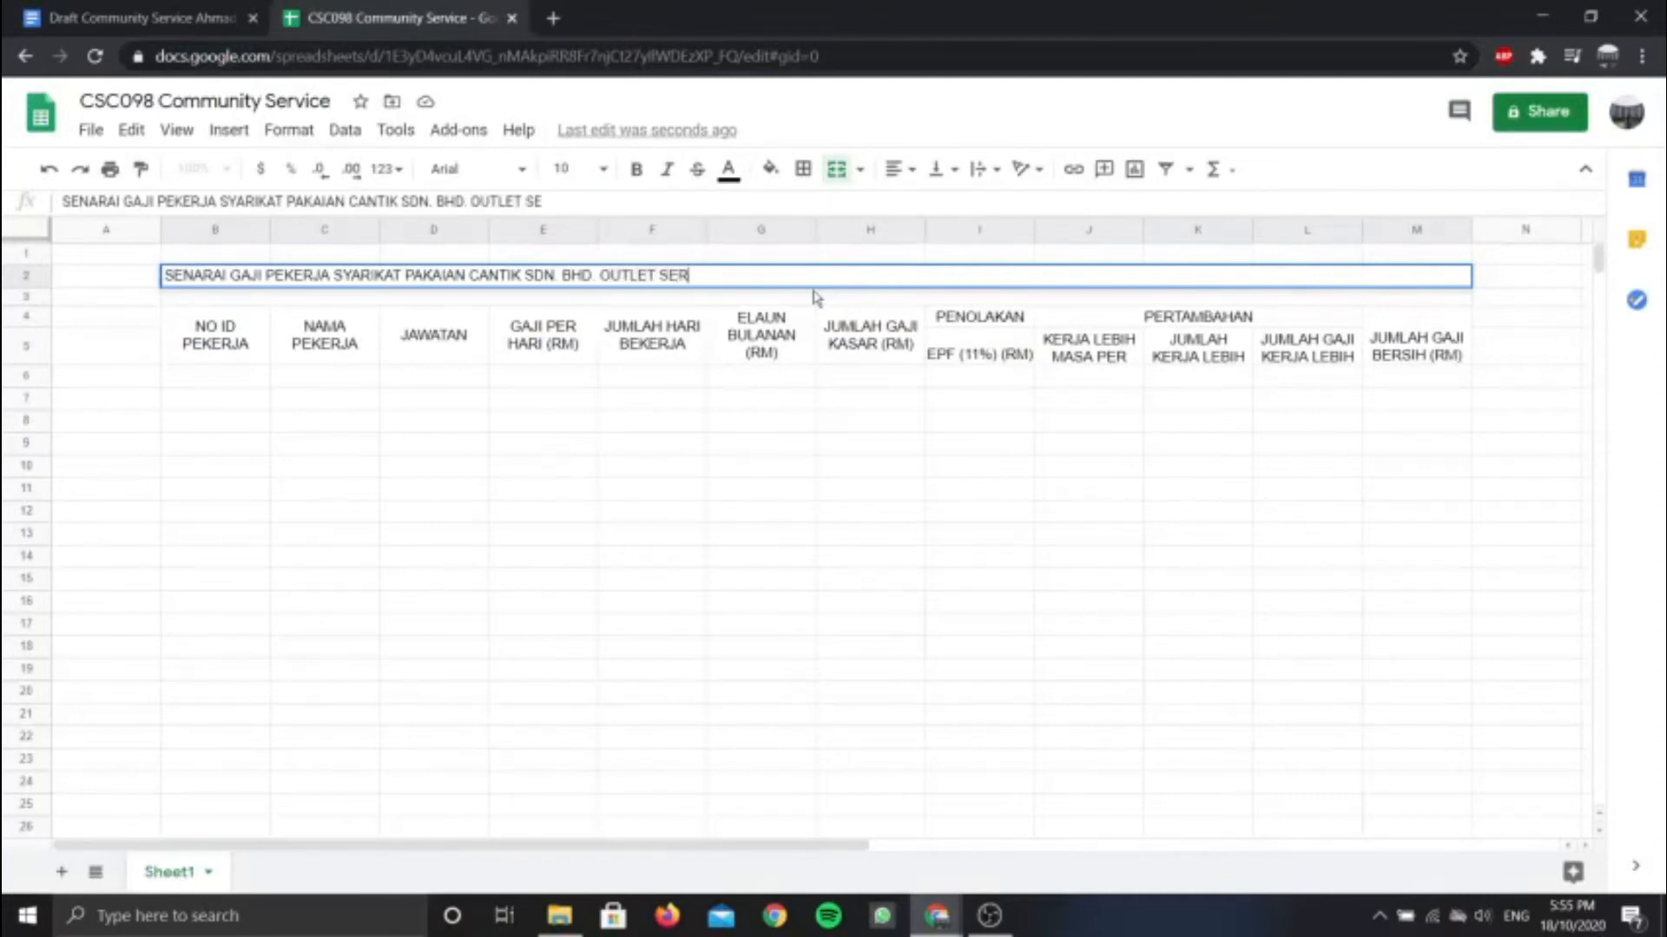
text(EMBAN)
Centre the title horizontally across row 2 and view the draft document
click(900, 170)
click(898, 209)
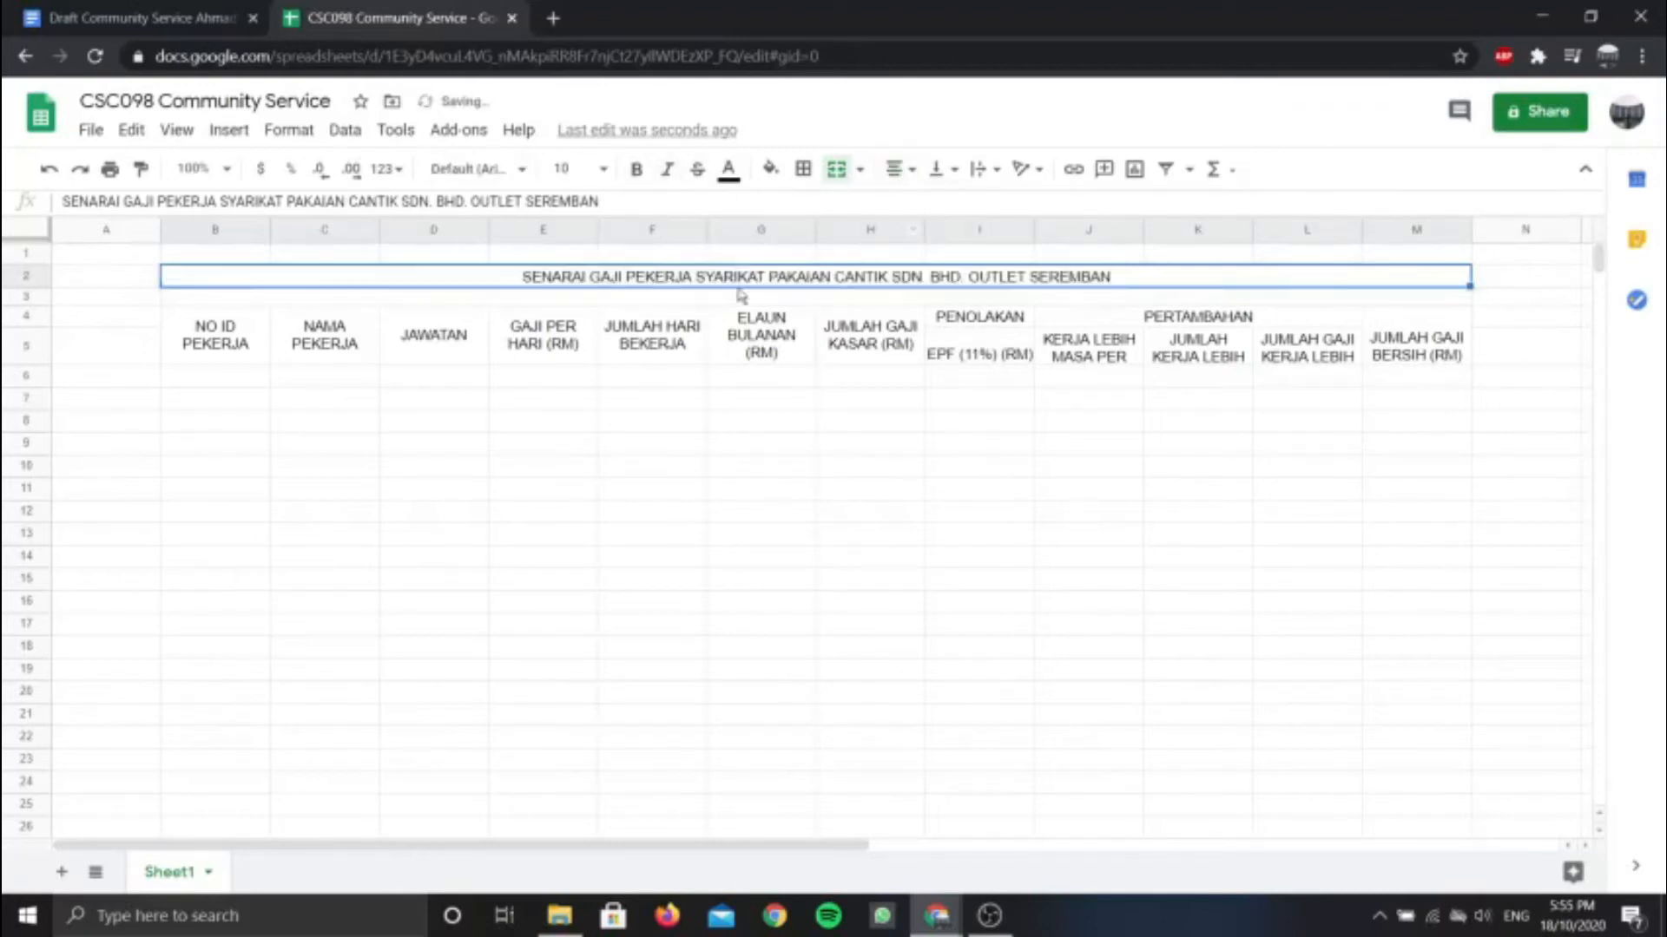
click(170, 12)
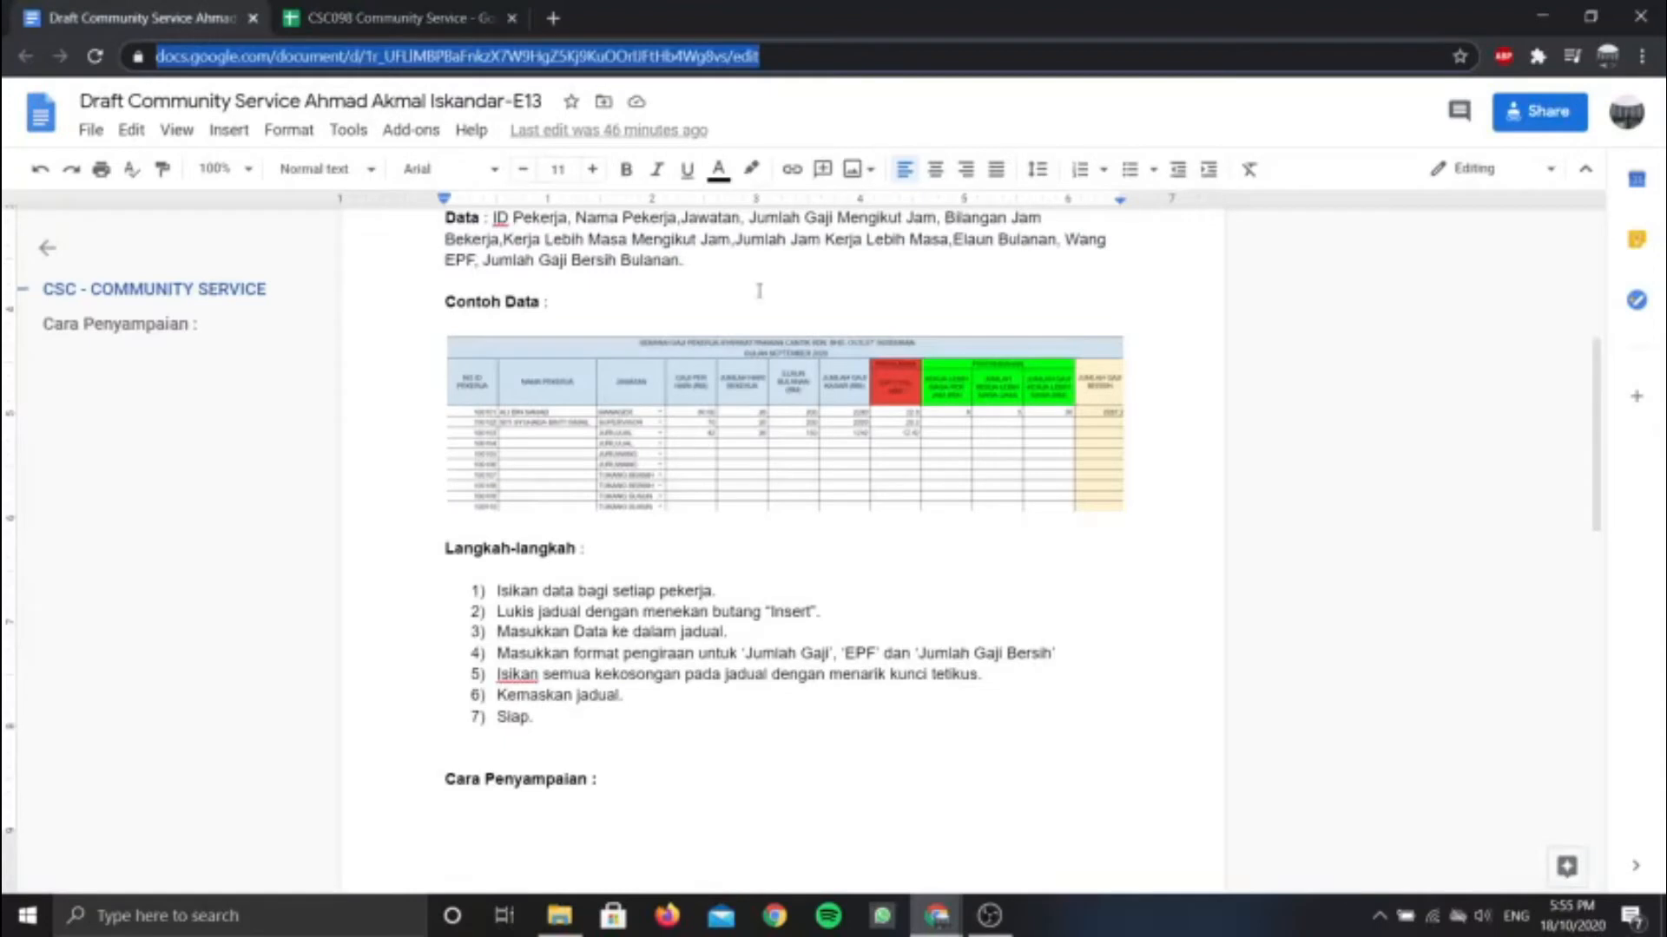
Enter BULAN SEPTEMBER 2020 in row 3, centre it, and adjust the row height
click(350, 365)
click(366, 10)
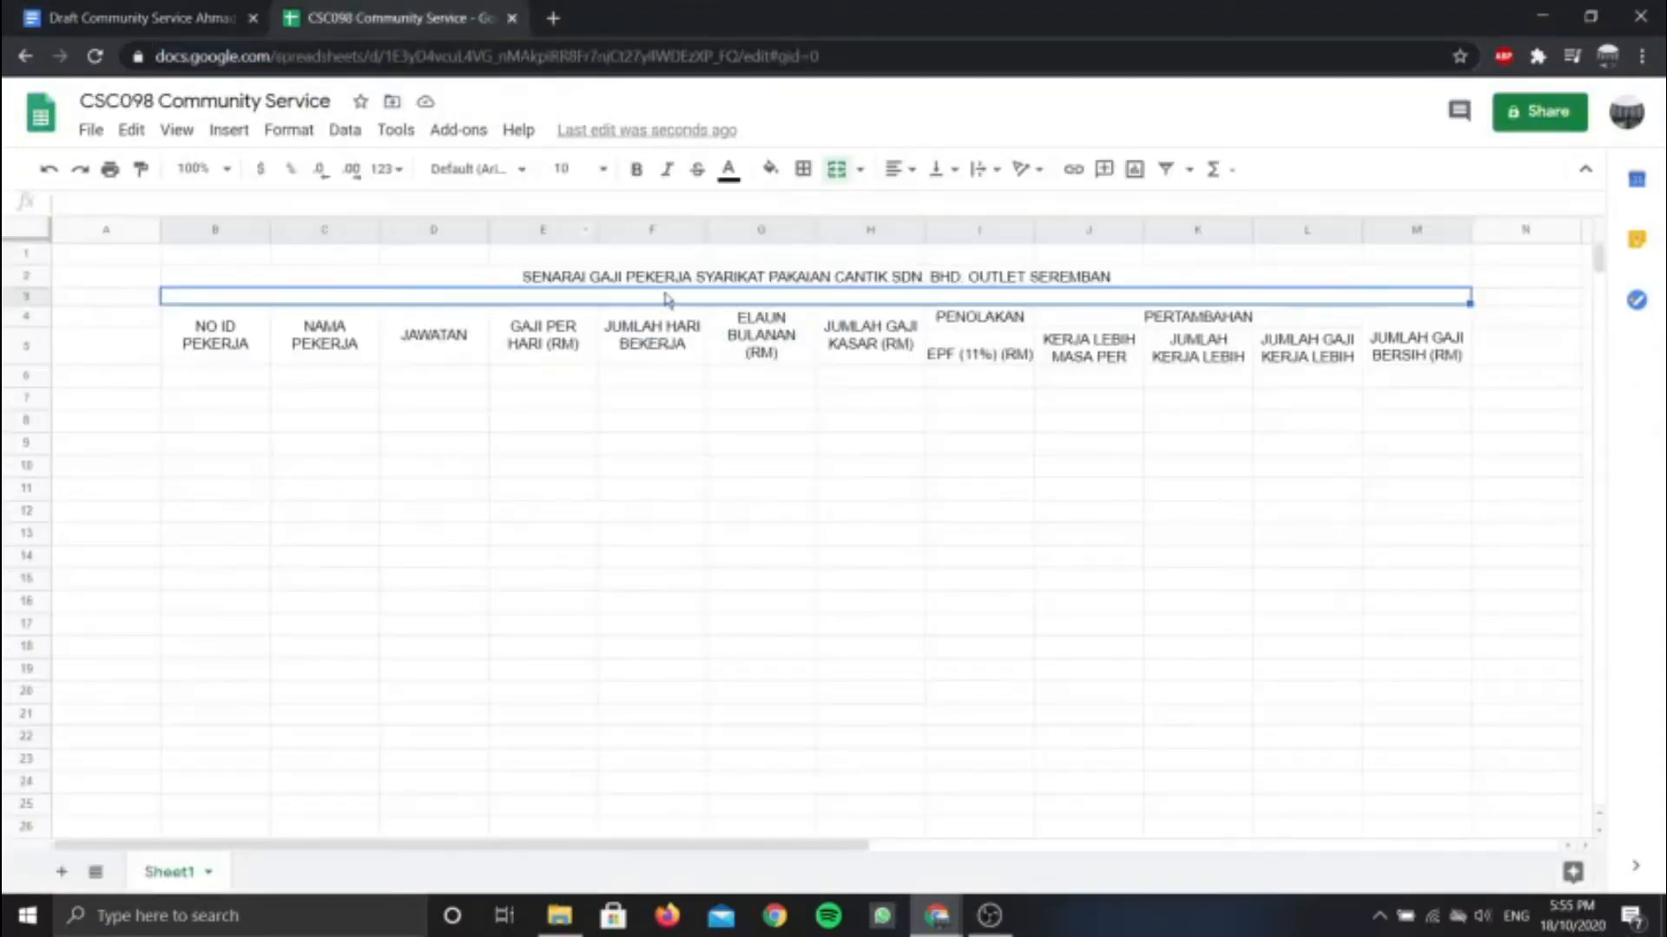
text(BULAN S)
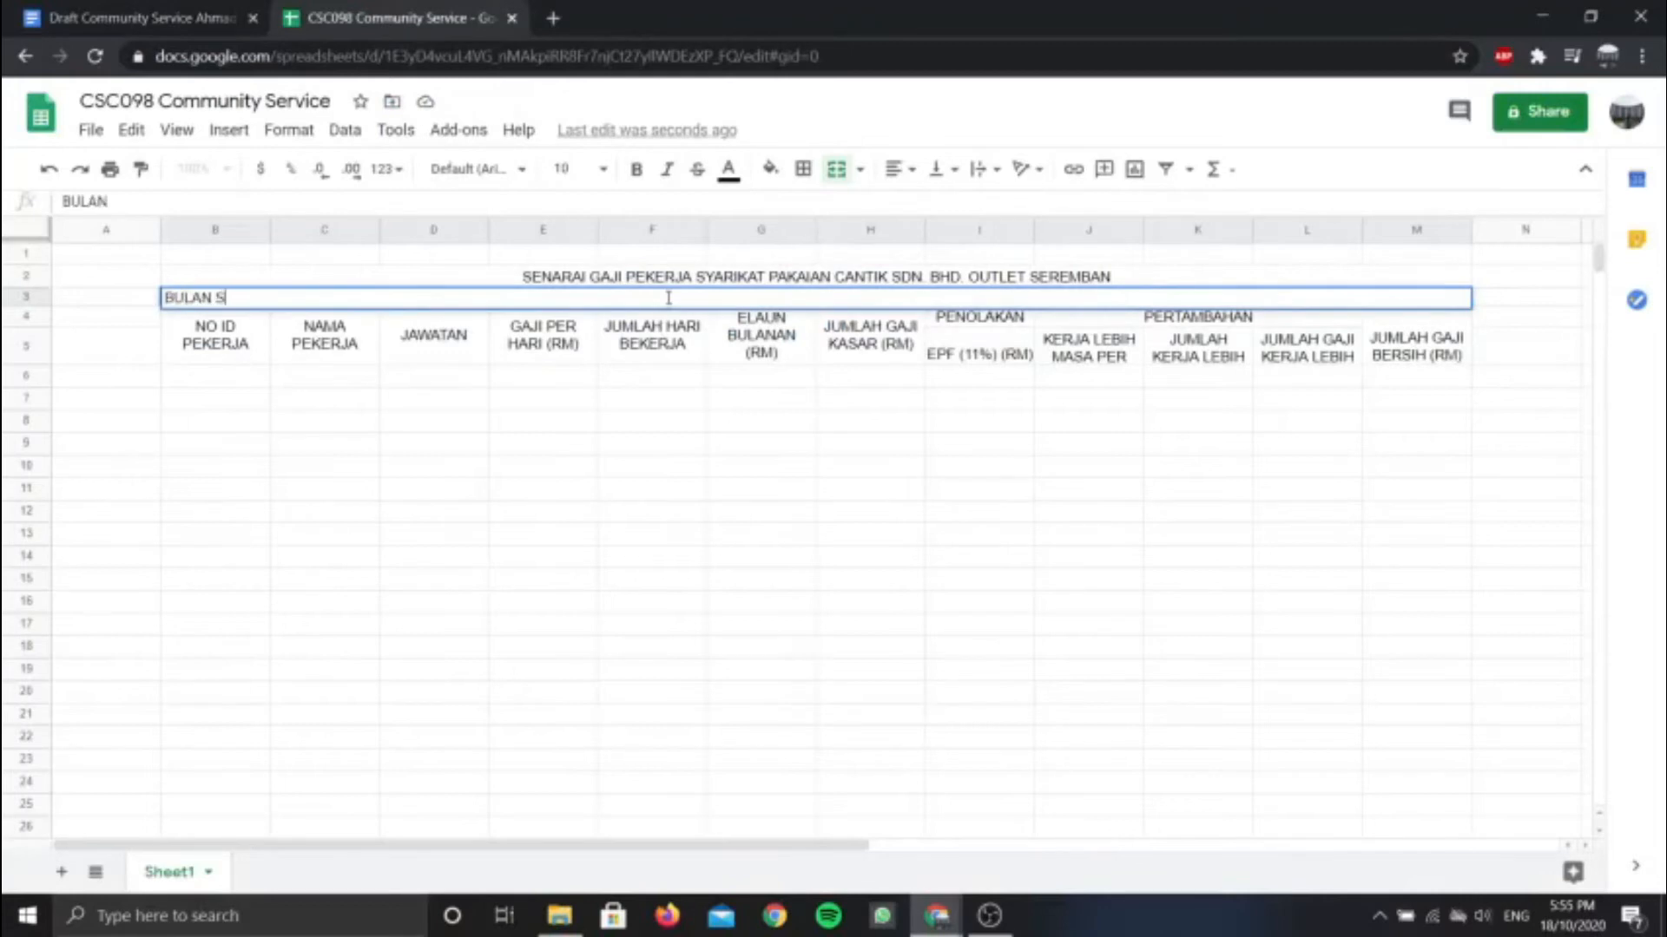
text(EPTEMBER 2020)
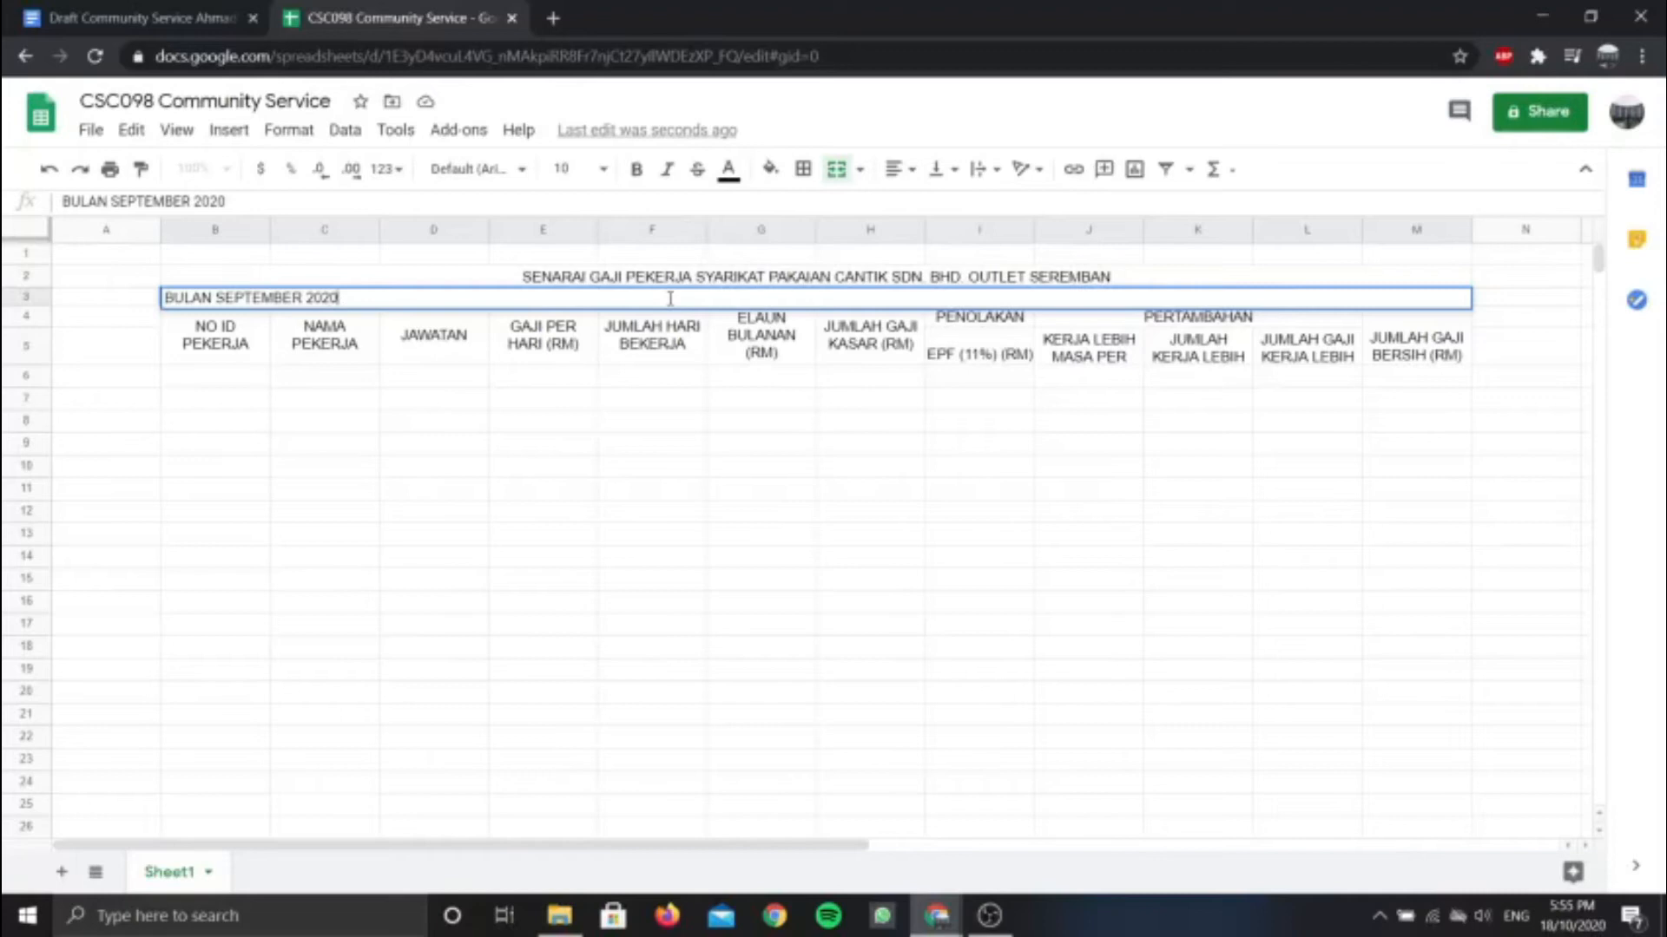
click(907, 170)
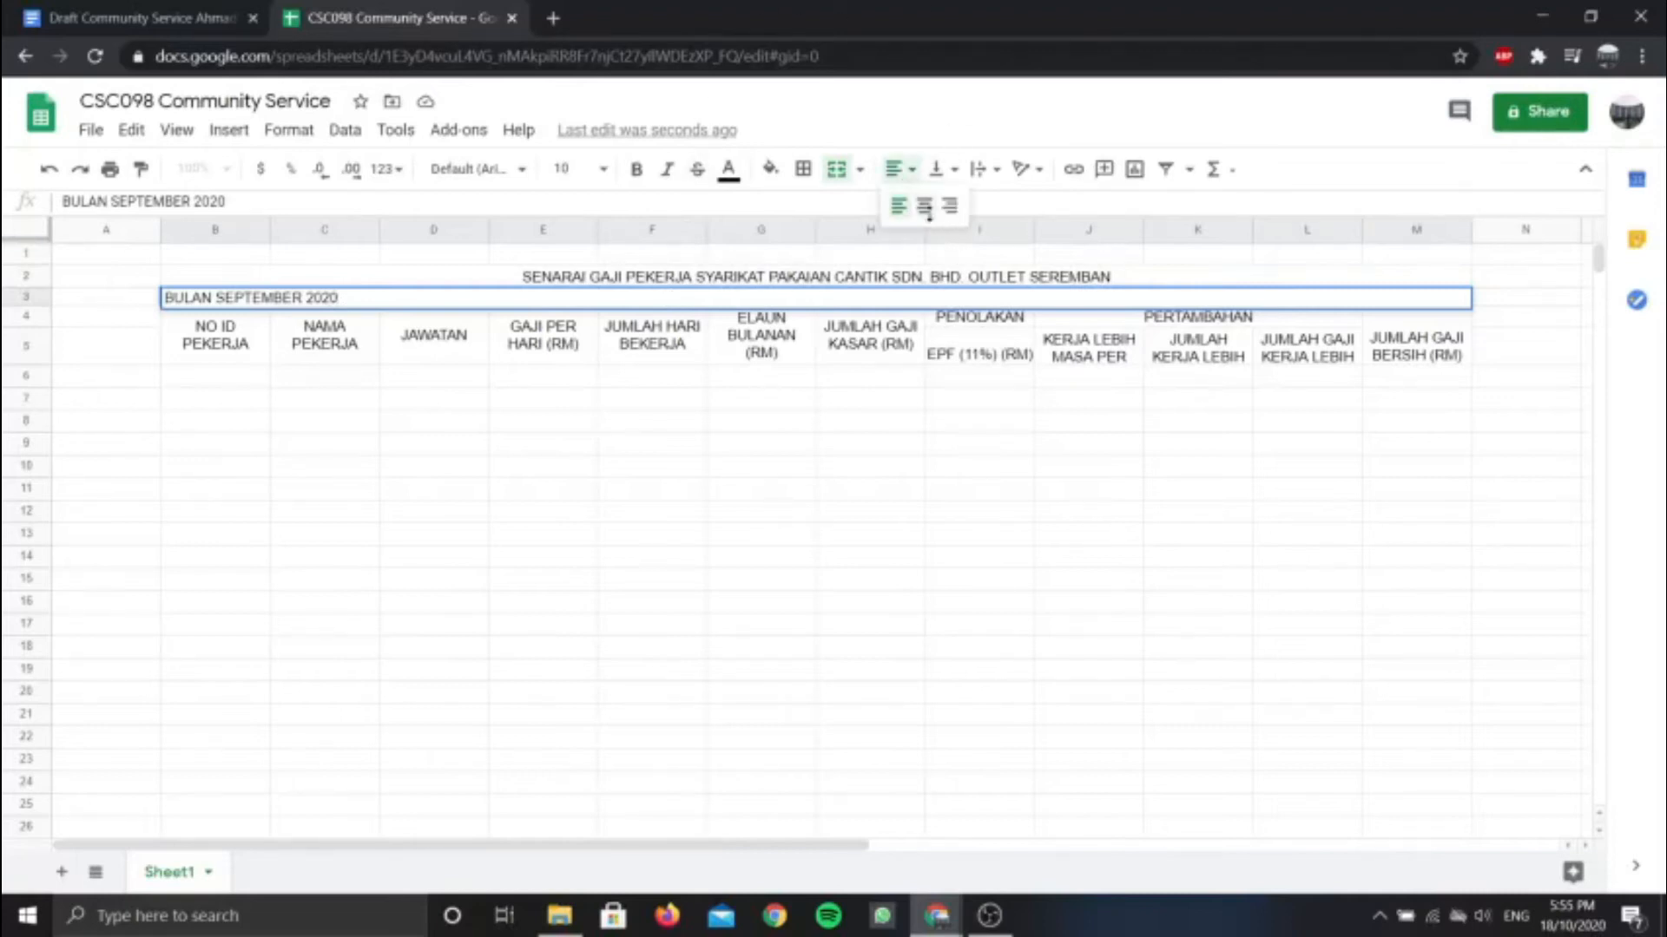
click(925, 207)
click(737, 405)
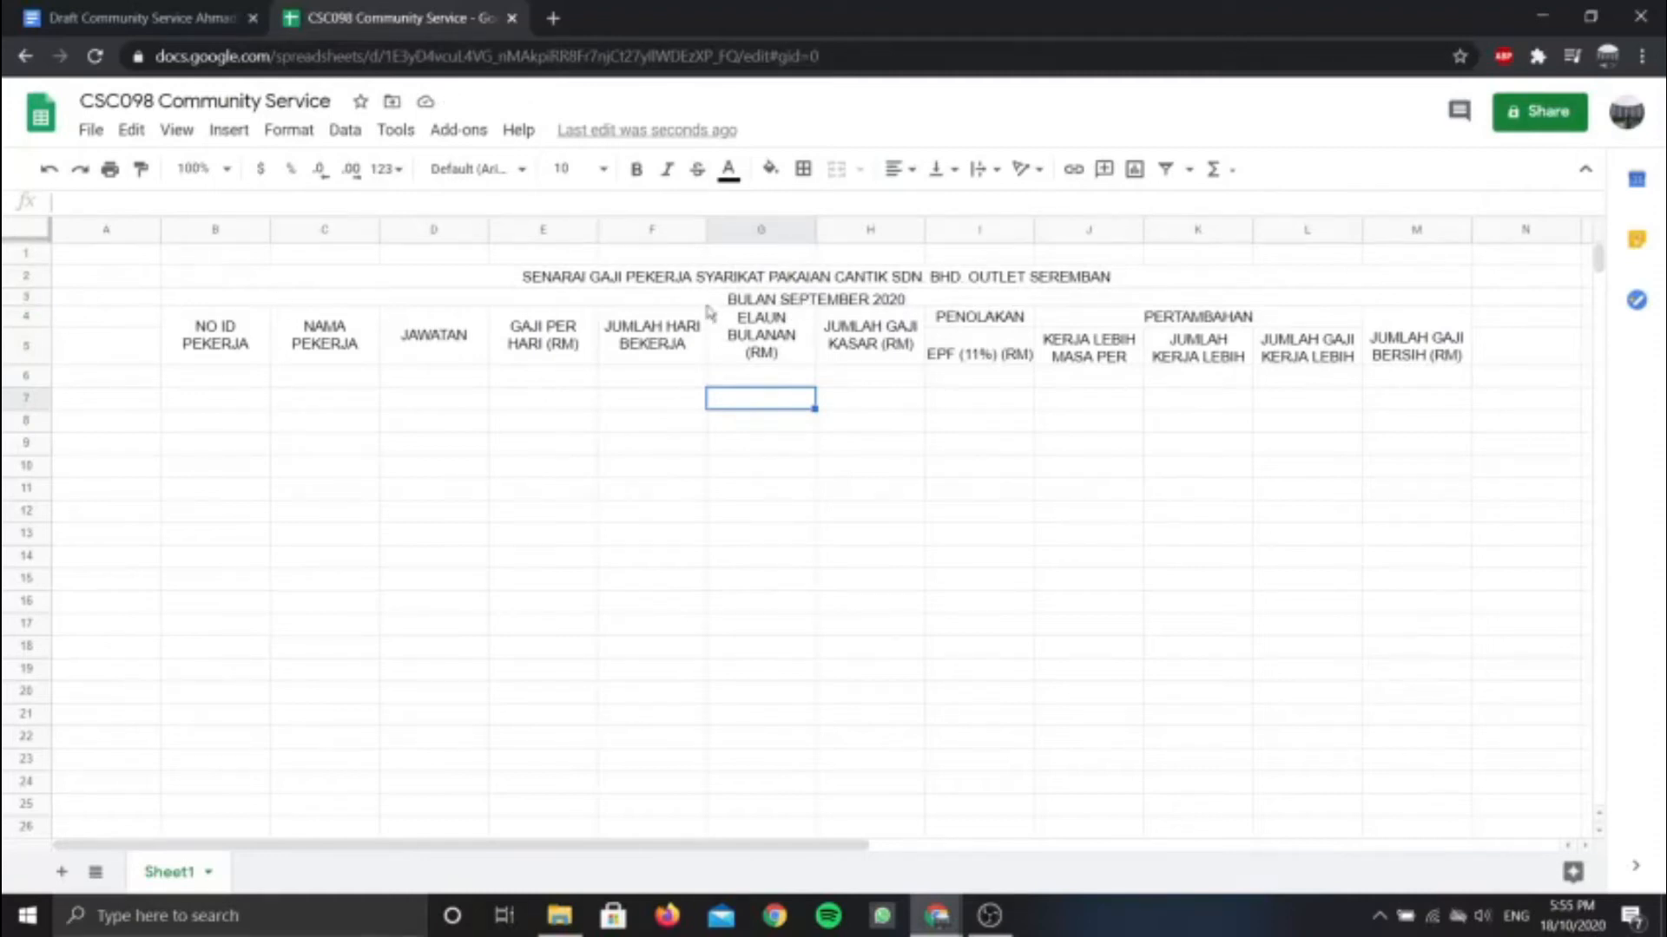
drag(43, 302, 41, 310)
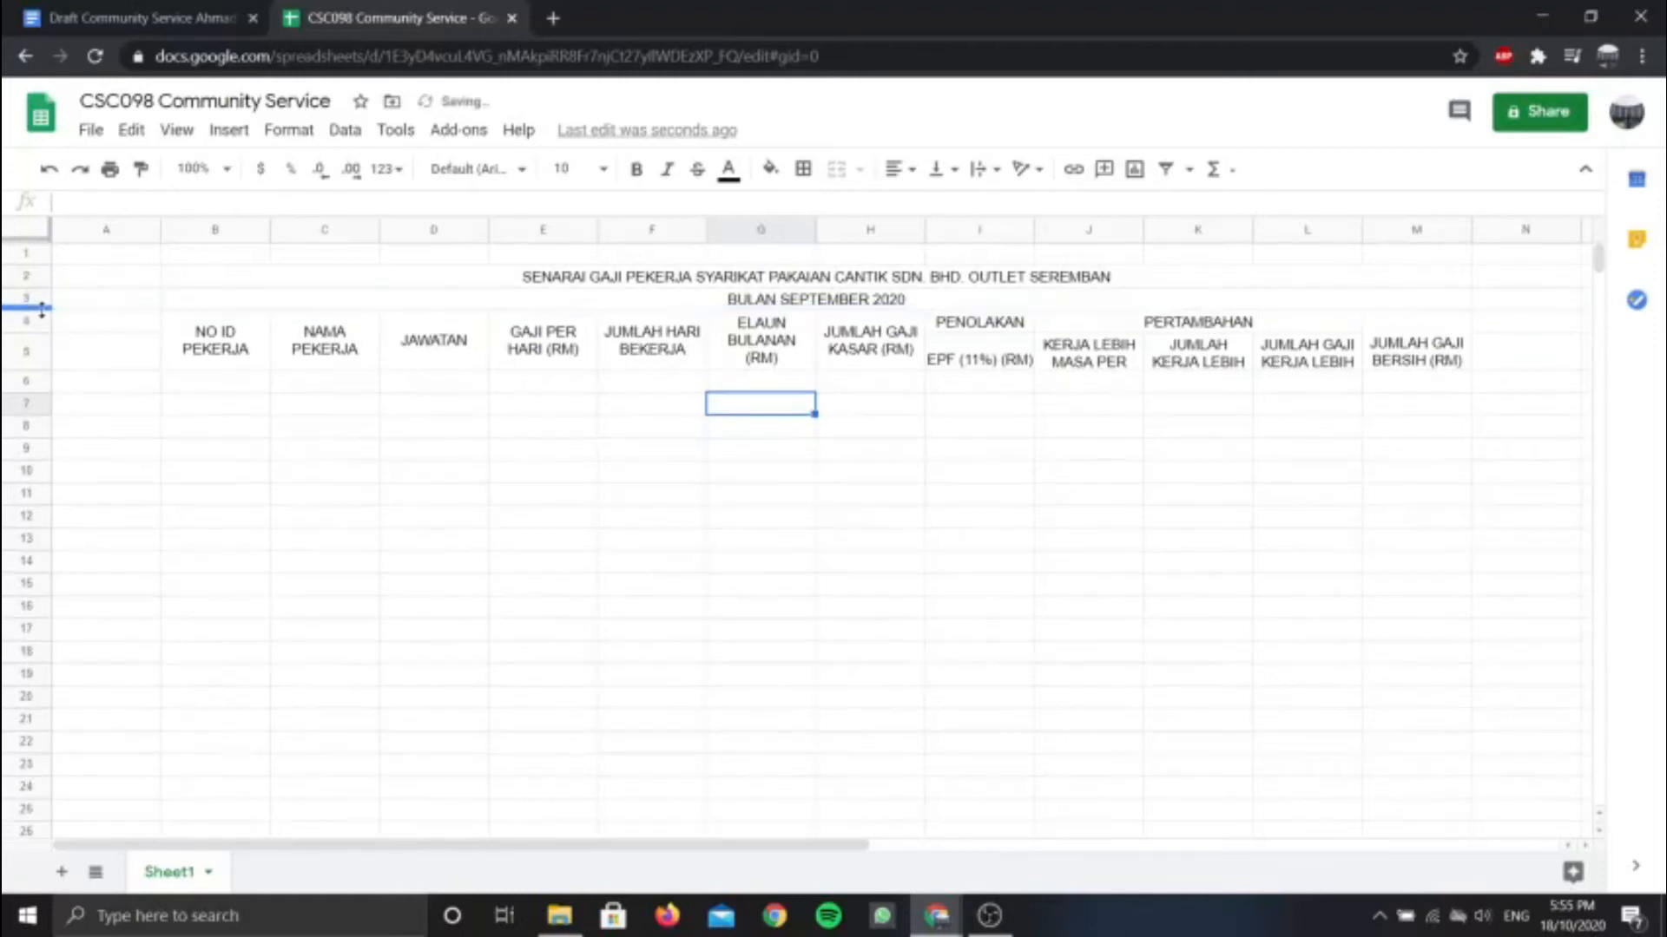
click(618, 473)
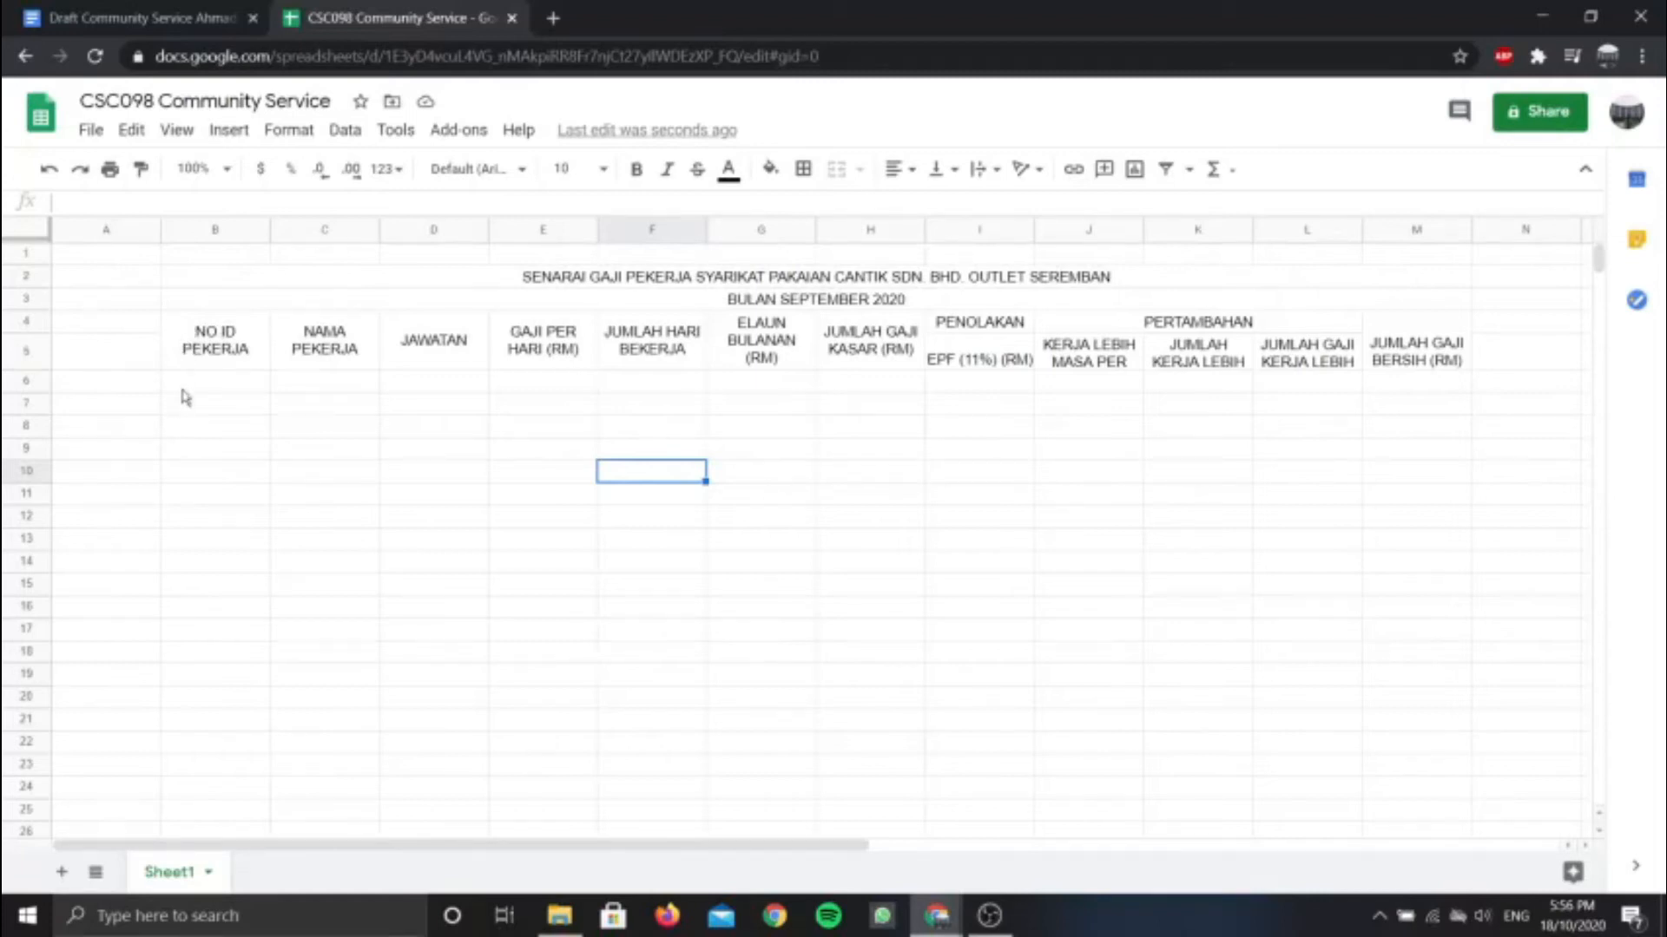
click(170, 19)
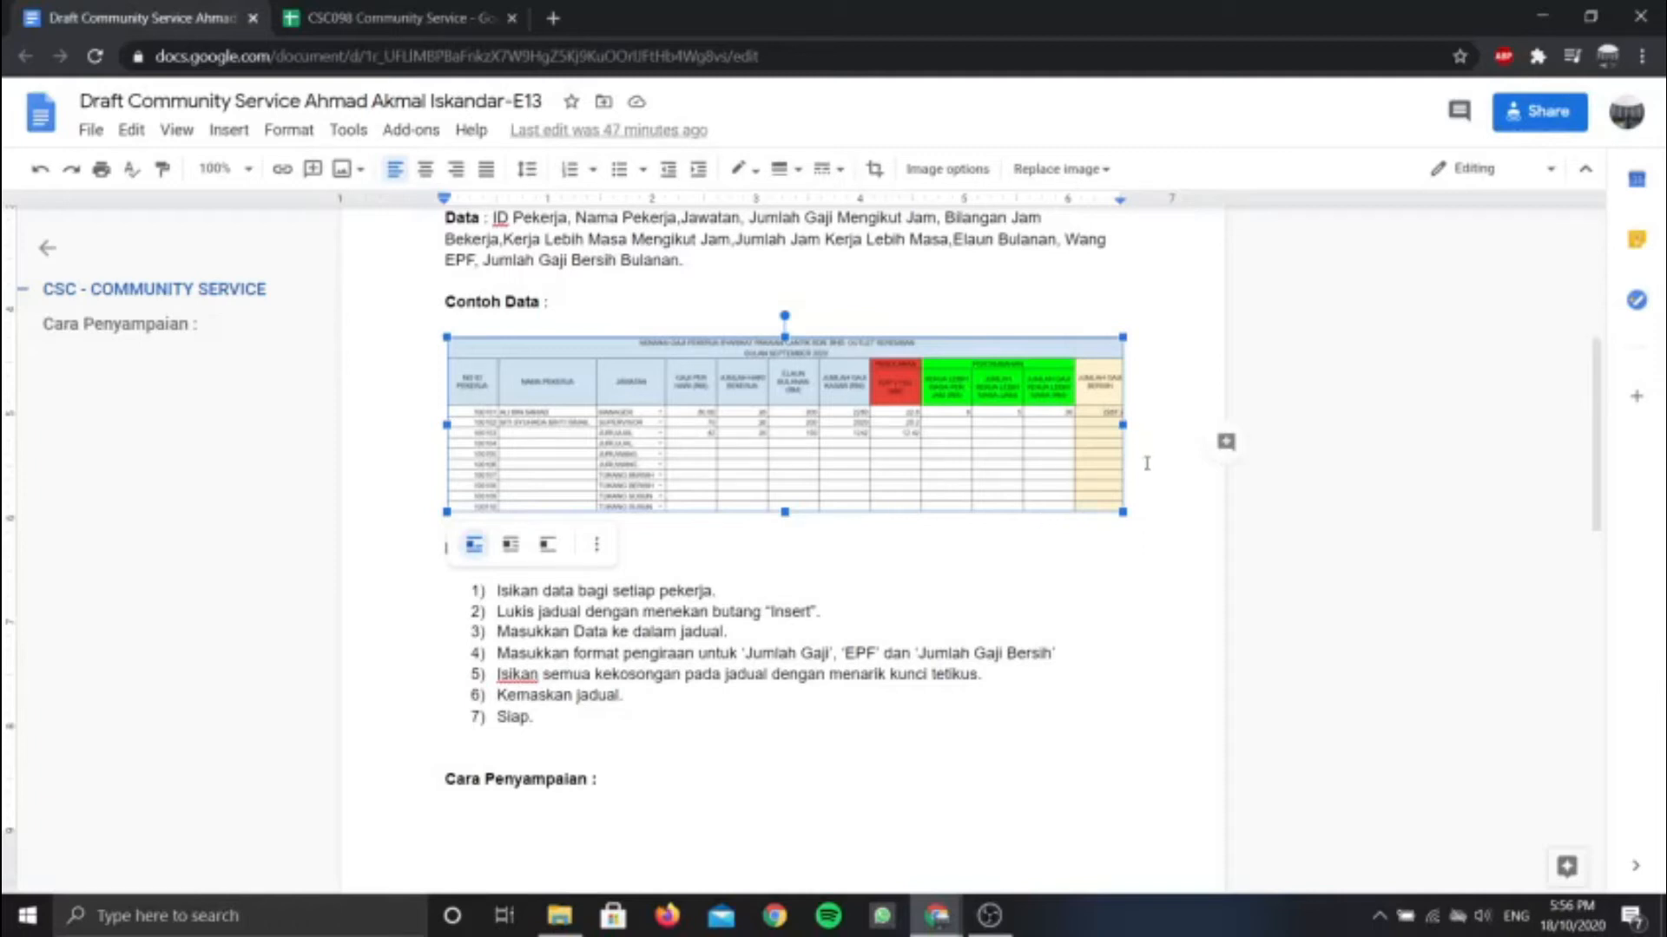
click(305, 10)
click(221, 386)
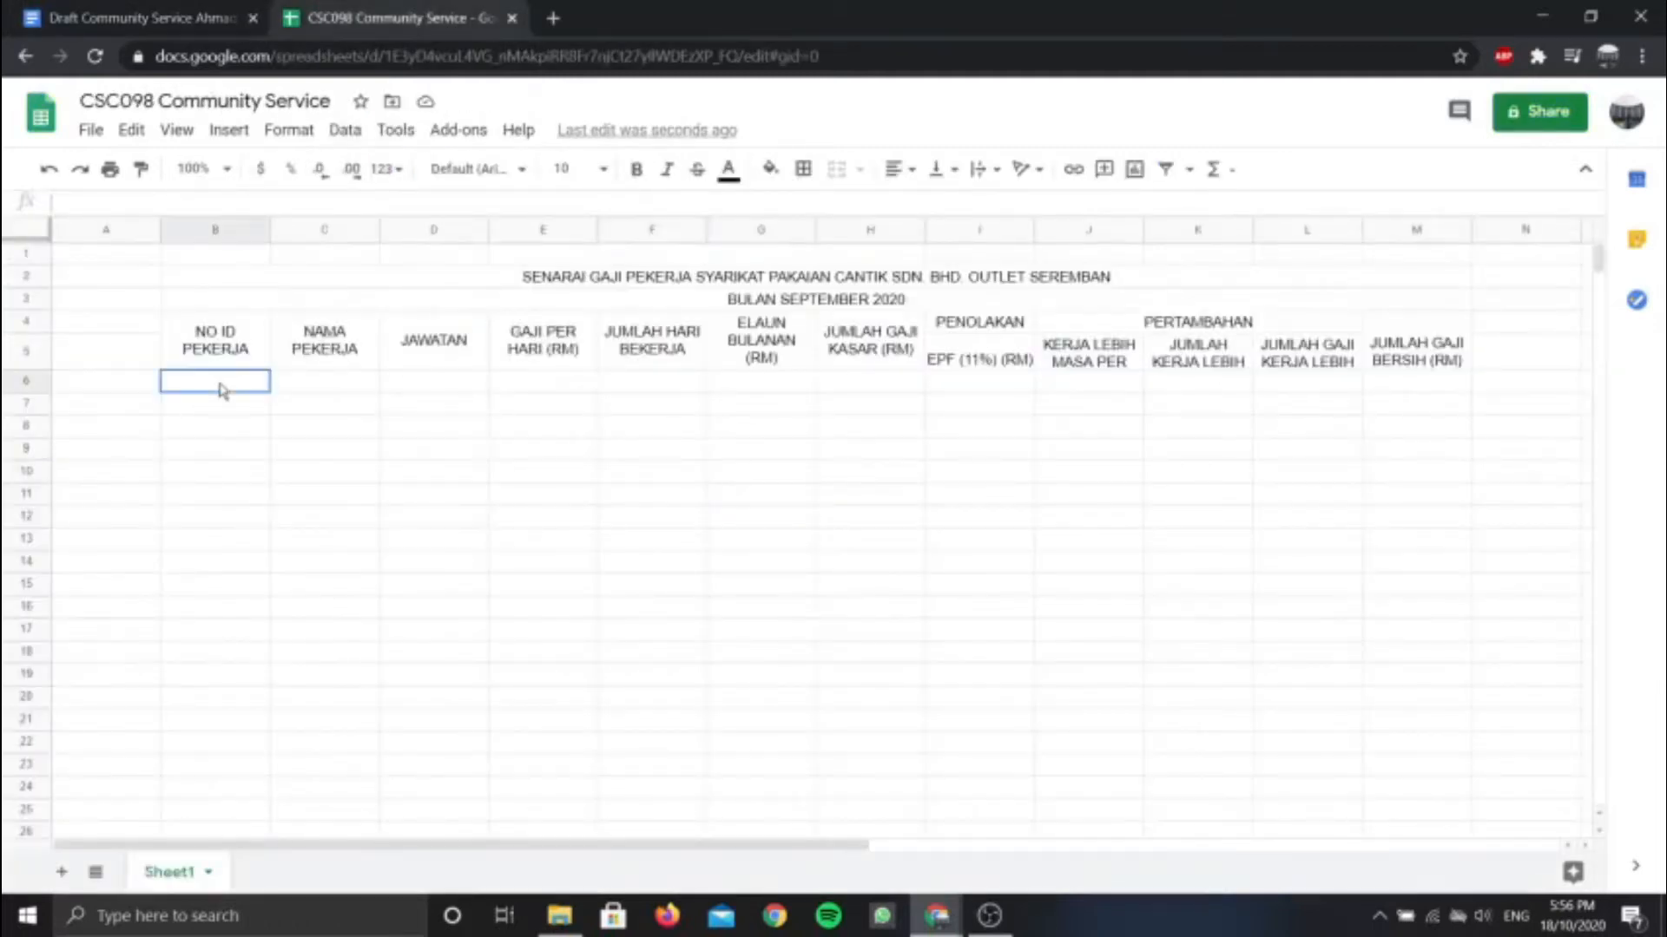
drag(223, 390, 227, 638)
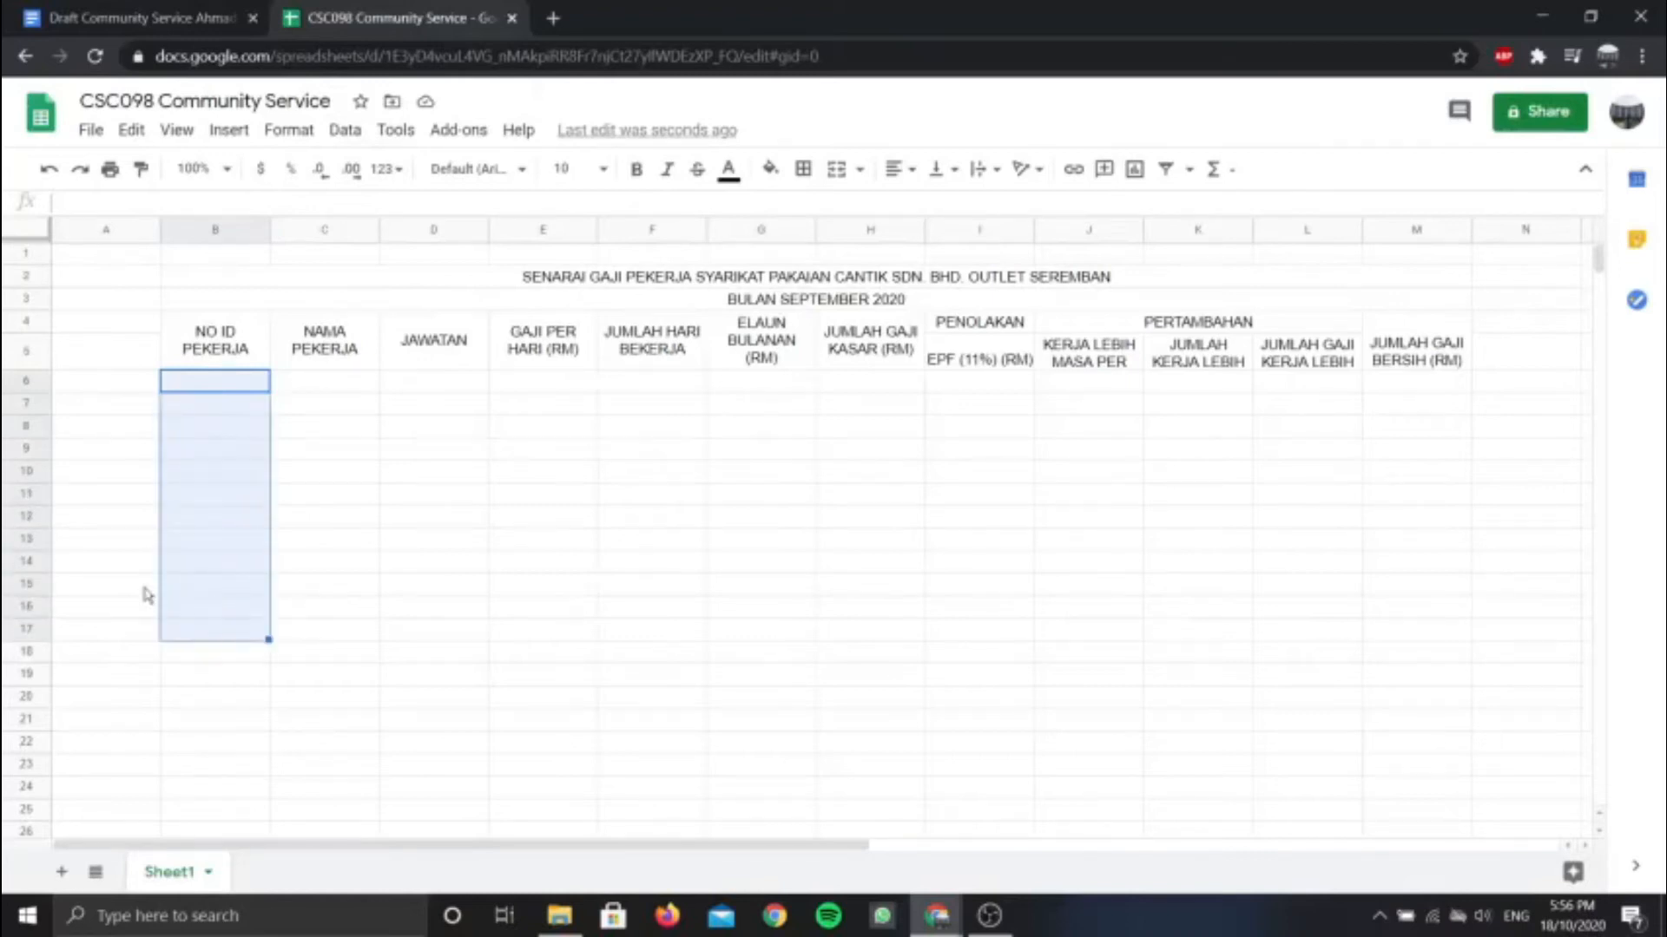
click(104, 408)
click(182, 337)
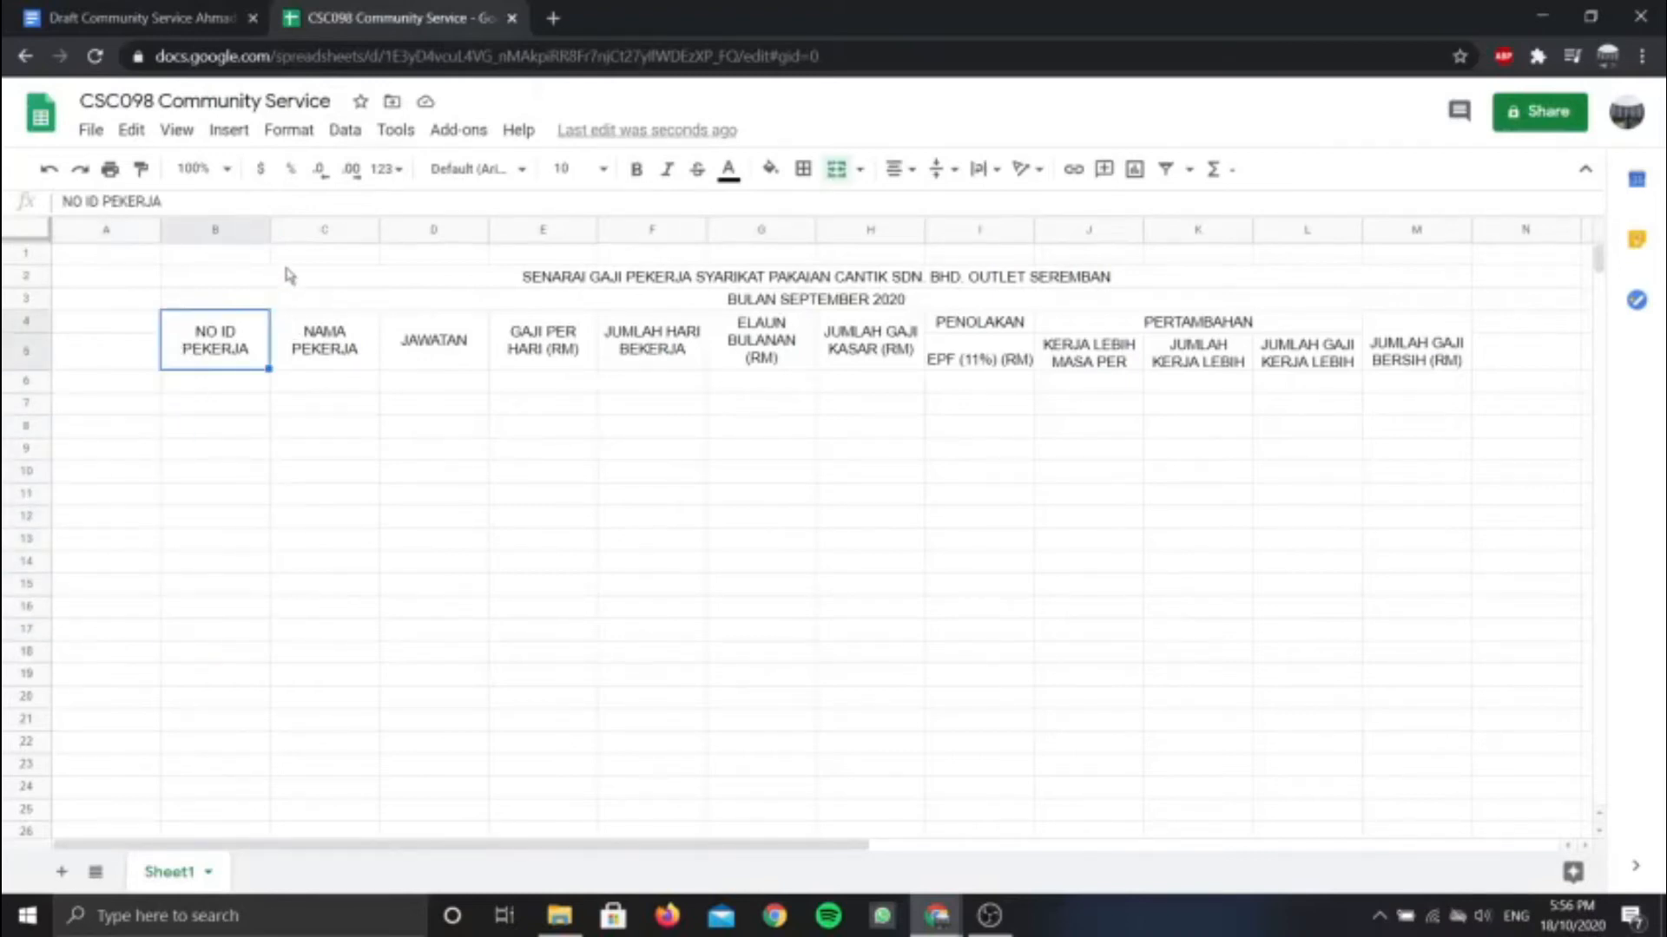
Apply All borders to the payroll table range B4:M15
click(174, 427)
drag(173, 343, 1436, 598)
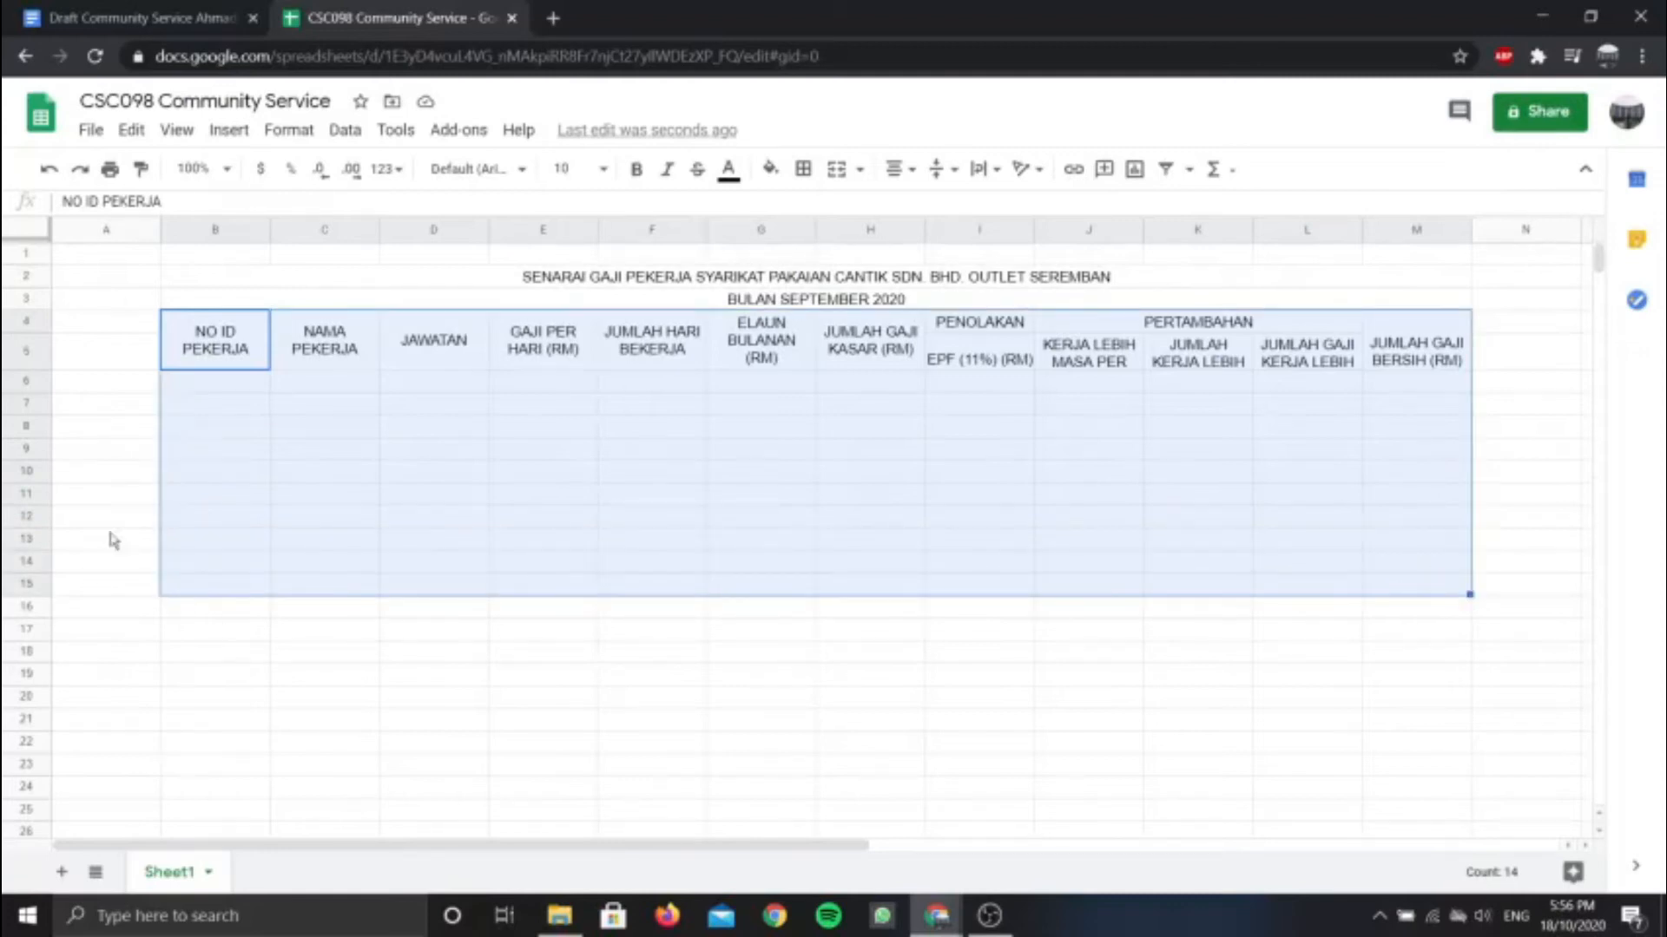
click(804, 176)
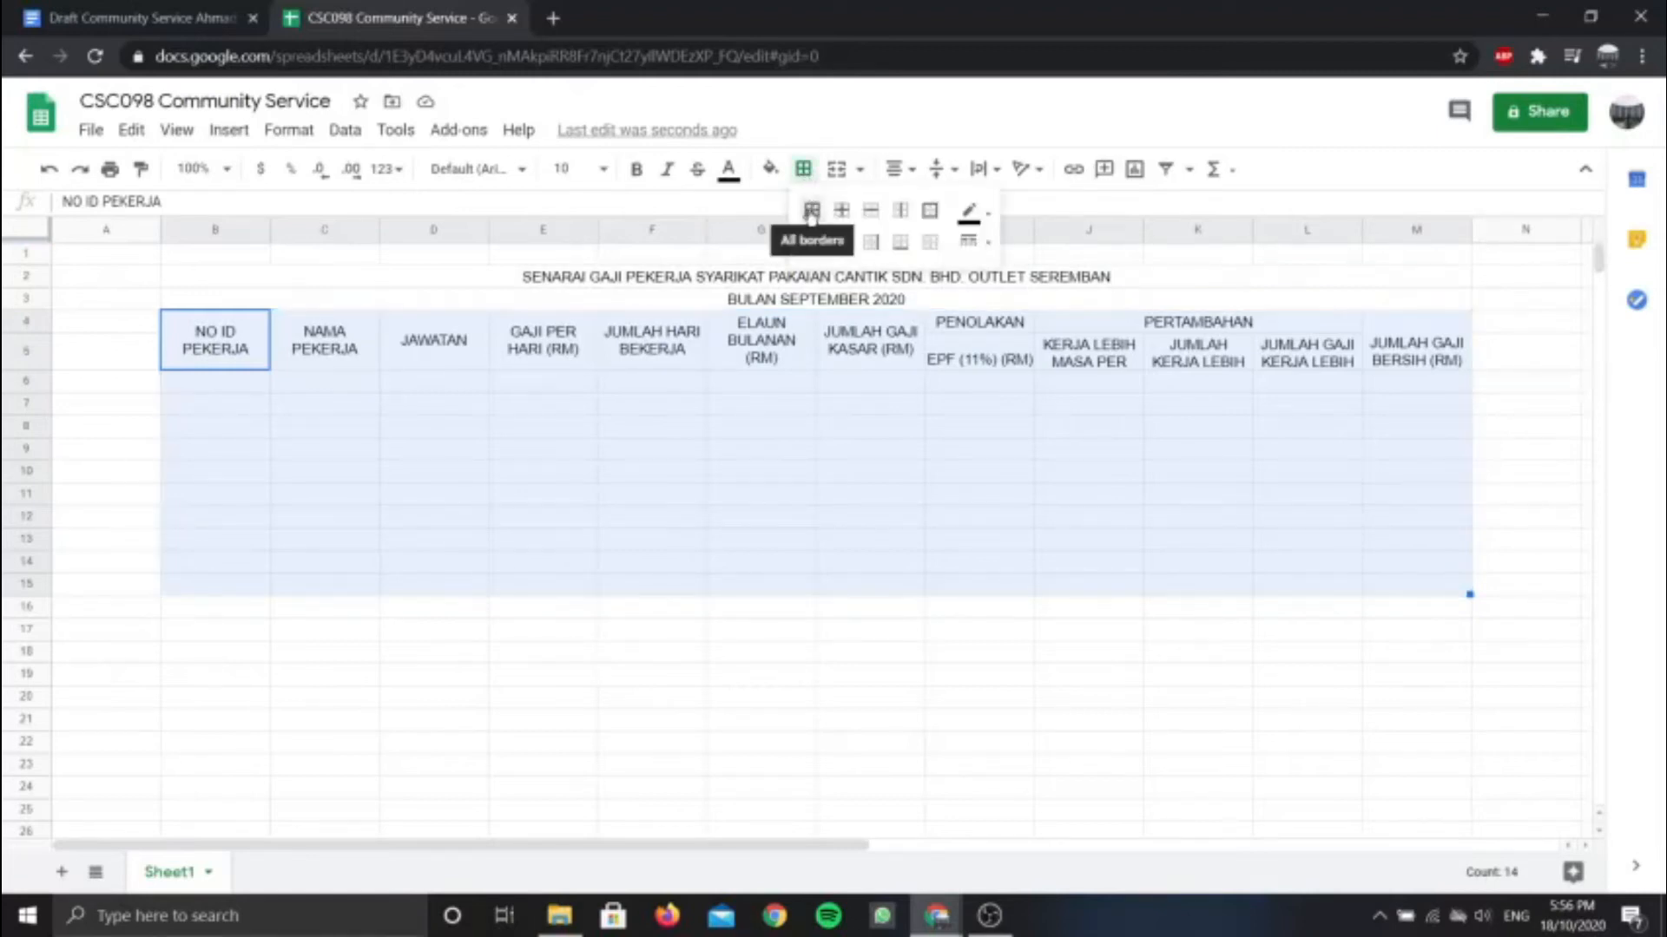
click(810, 213)
click(627, 518)
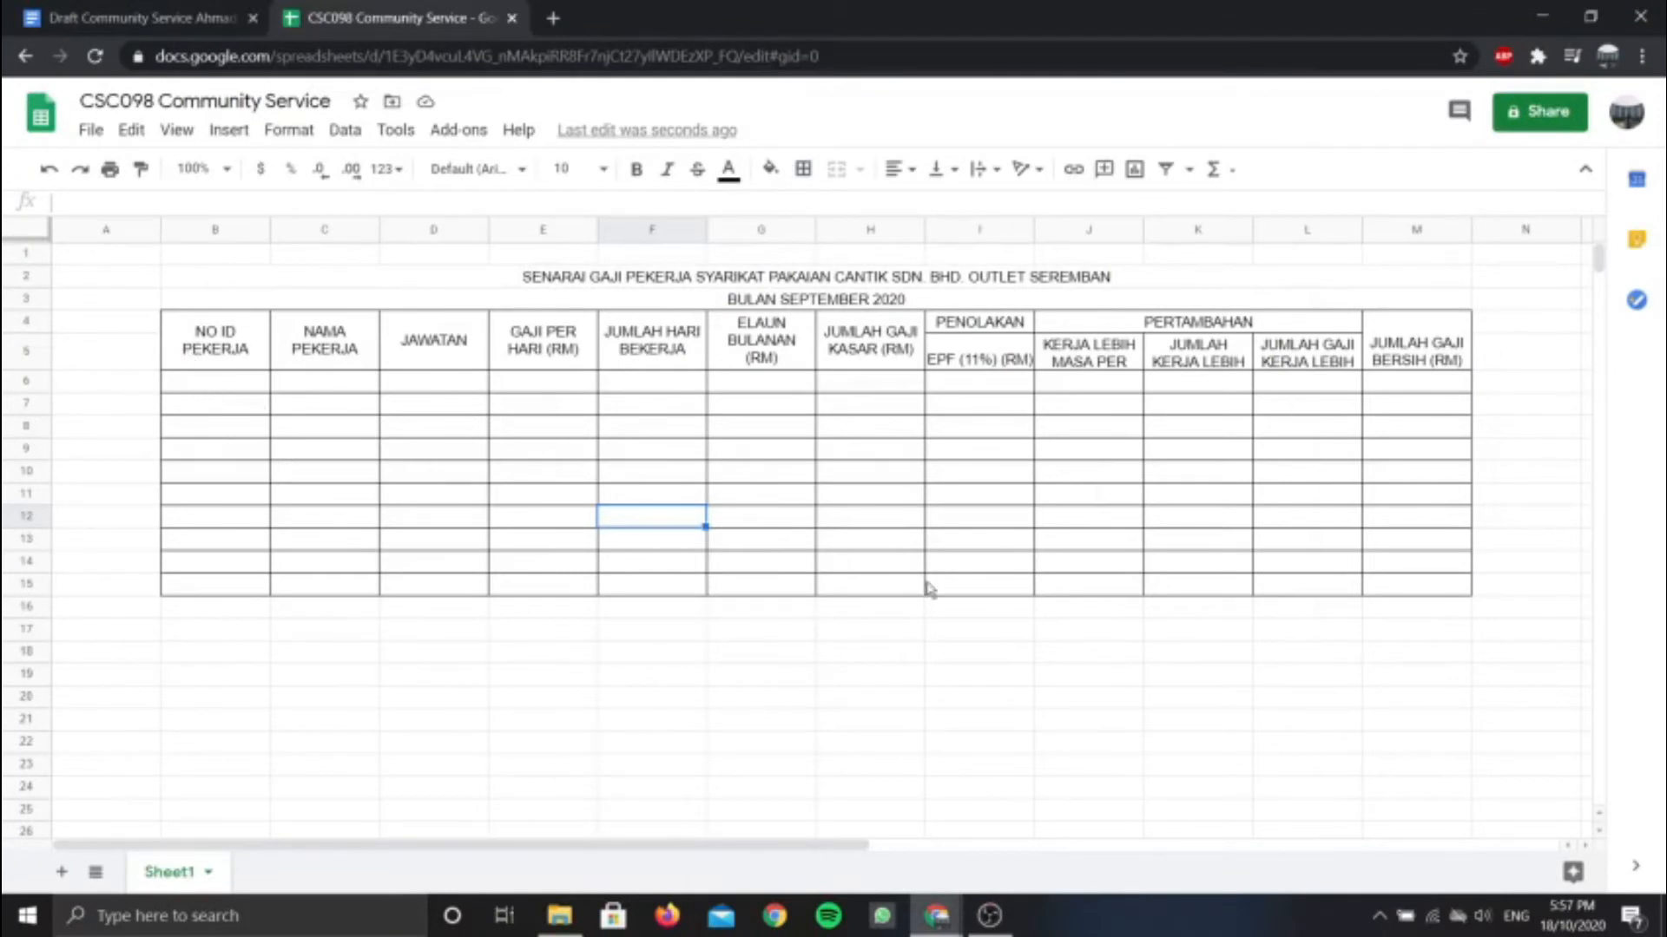
Enter employee ID 100101 in cell B6
click(283, 390)
click(229, 389)
key(Down)
key(Down)
key(Down)
key(Down)
key(Down)
key(Down)
key(Down)
key(Down)
key(Down)
key(shift+Down)
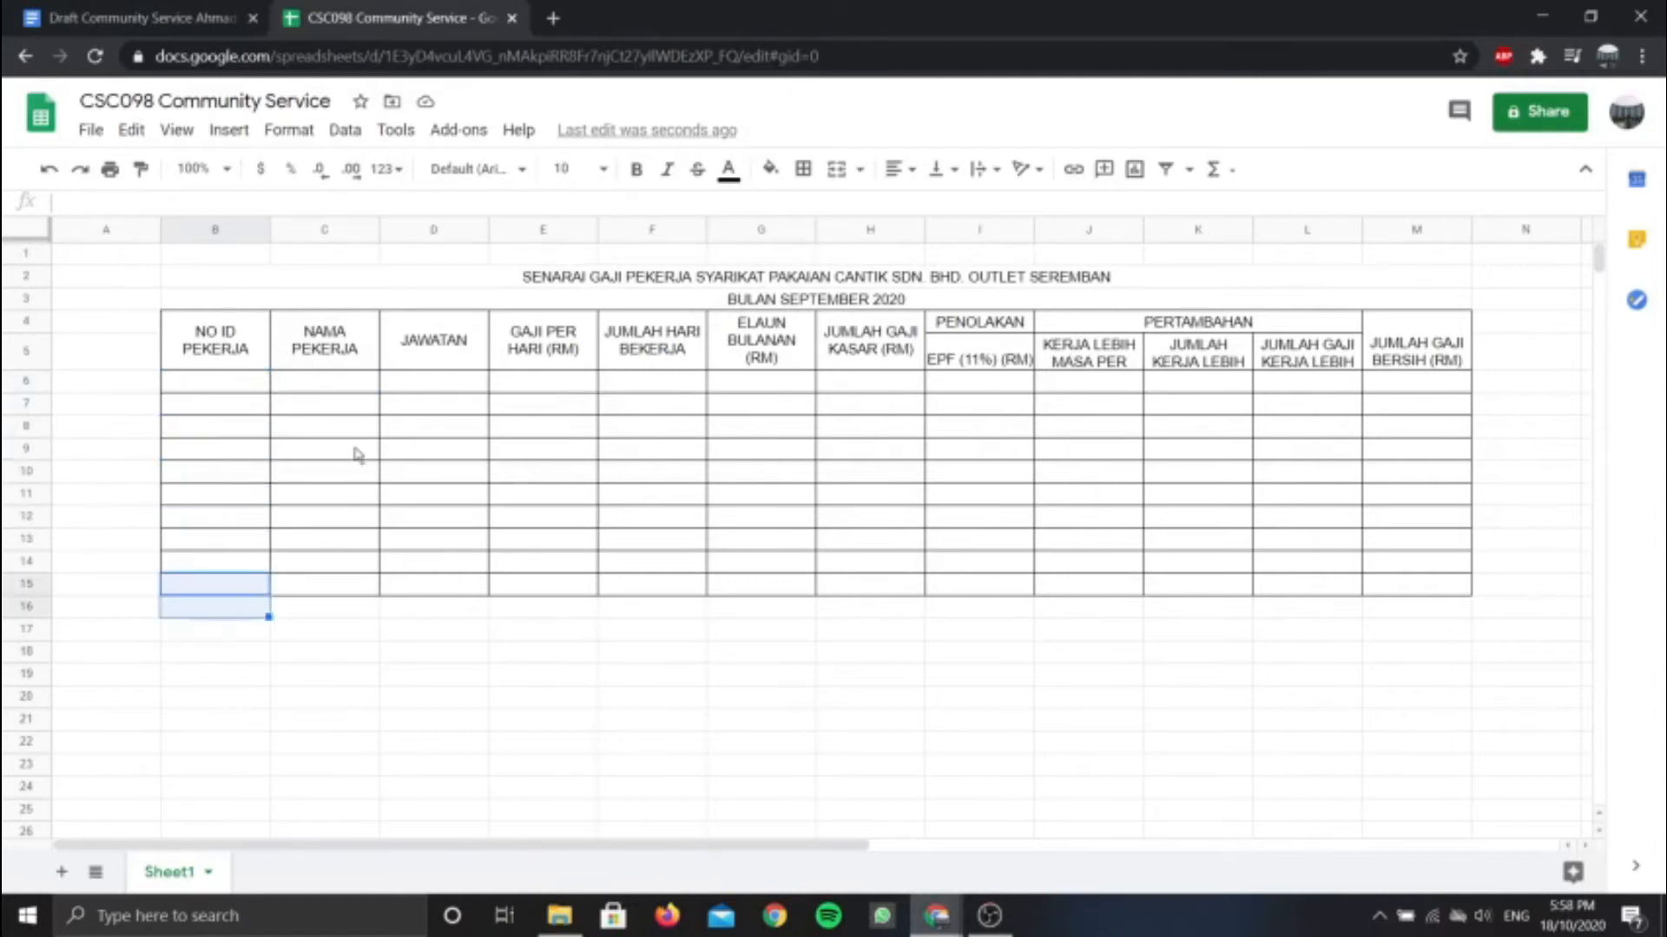
click(339, 445)
click(228, 382)
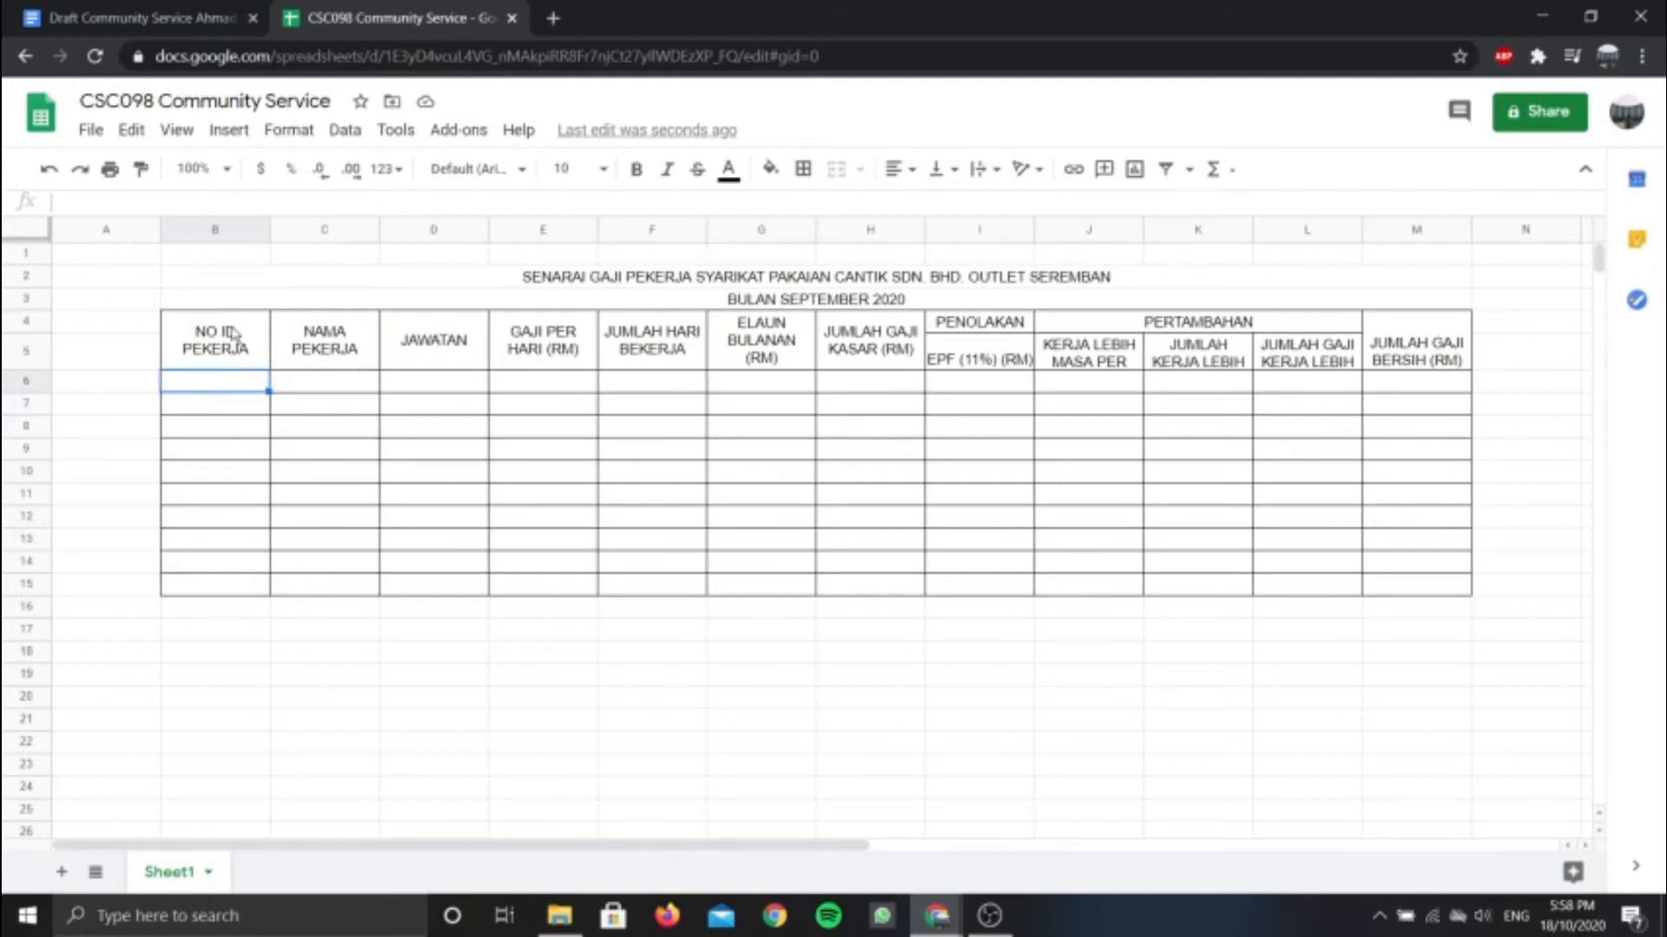
text(100)
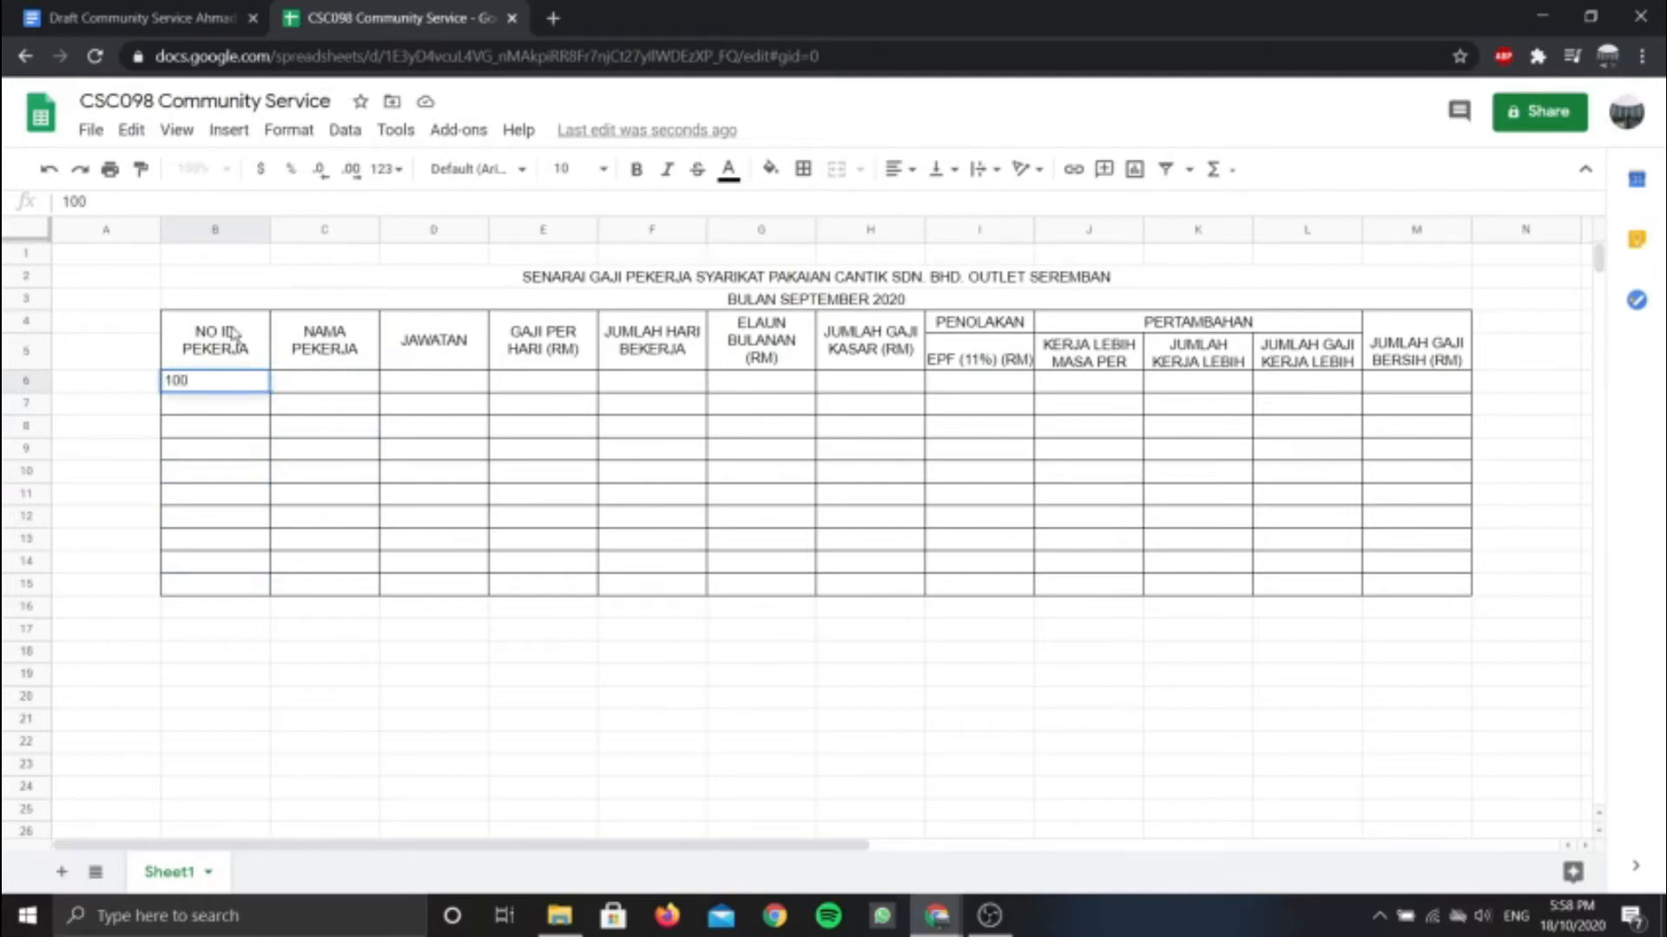
text(101)
click(197, 408)
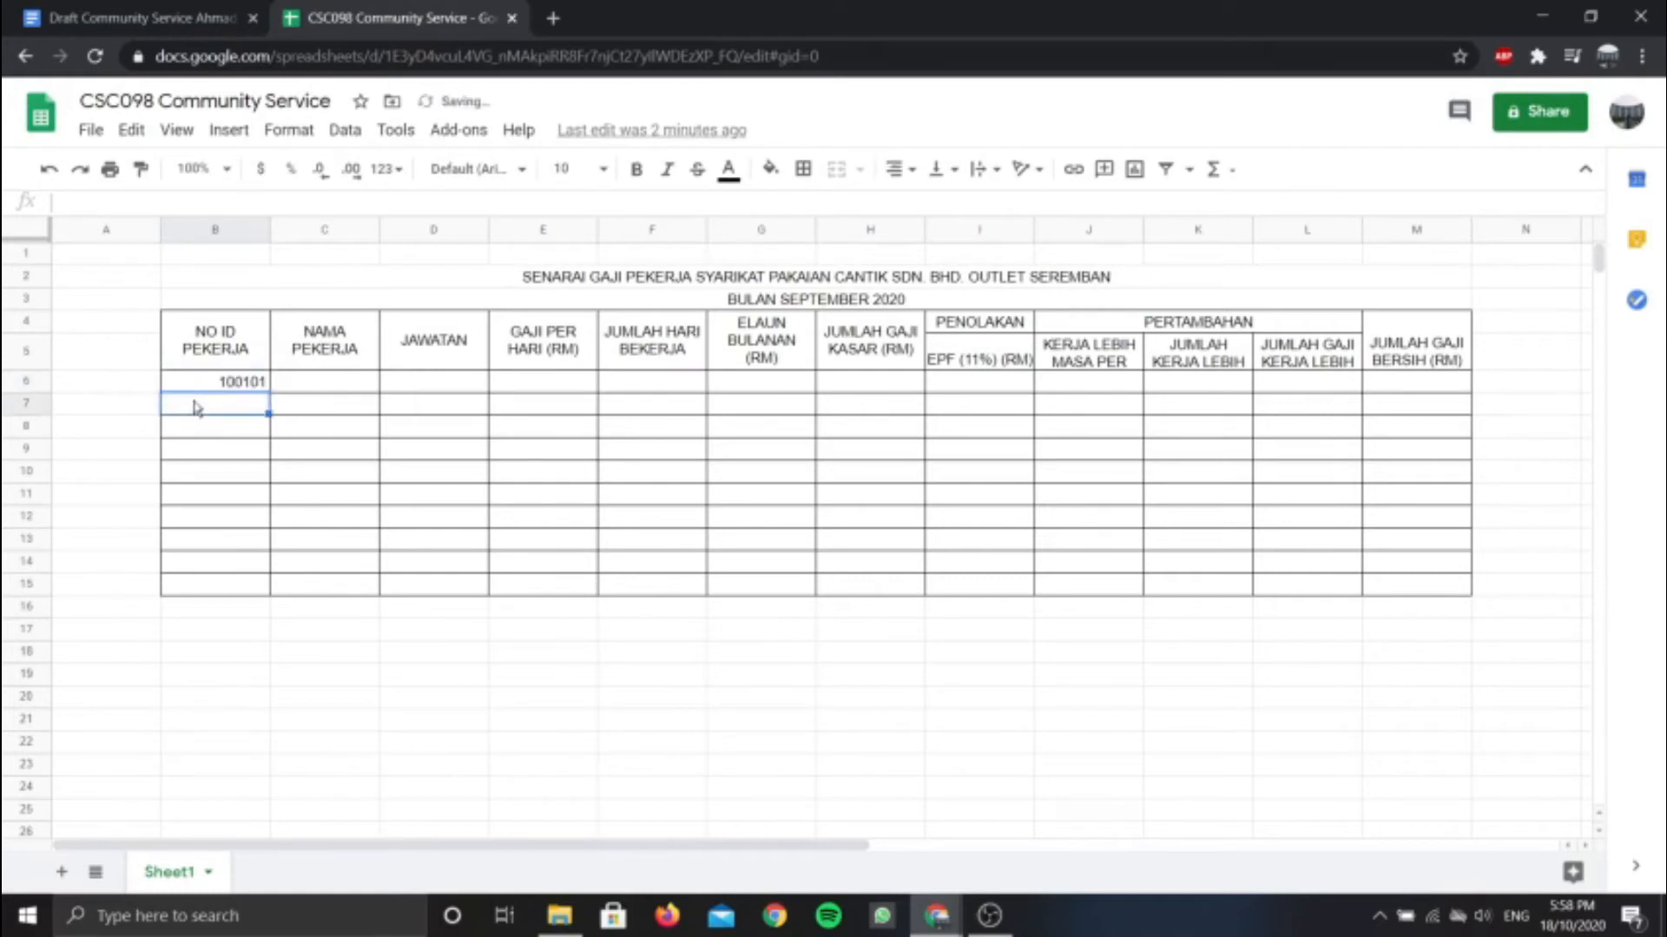
Enter IDs 100102, 100103, 100104 and 100105 down column B
text(100)
text(10)
key(Return)
text(10)
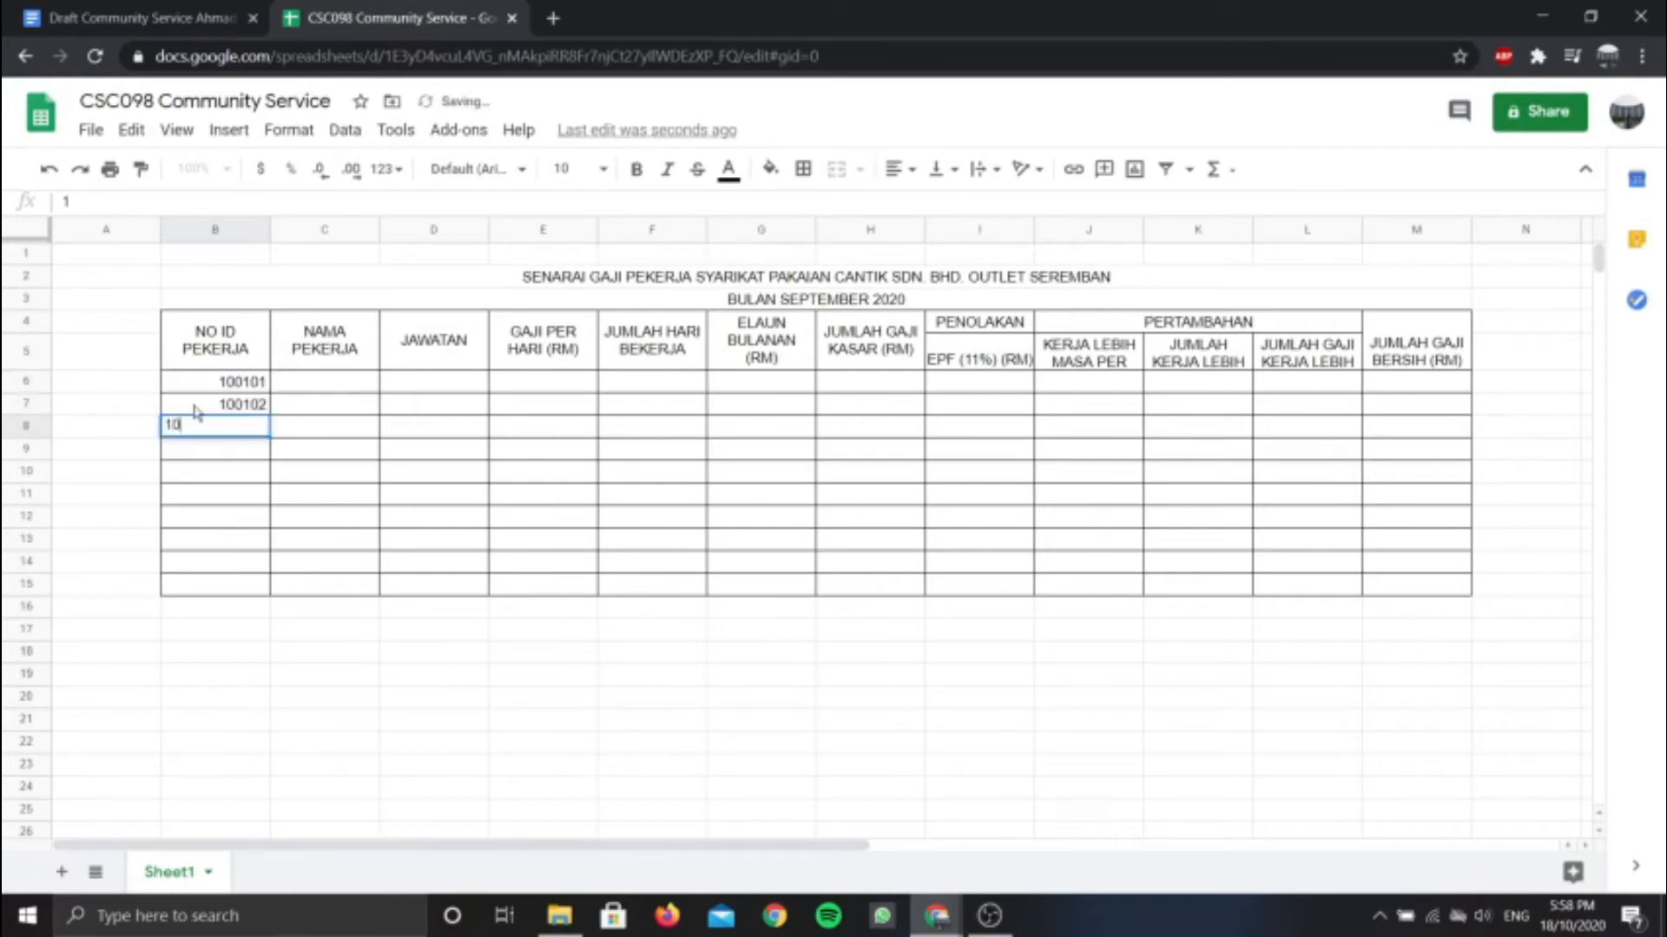
text(0103)
key(Return)
text(10)
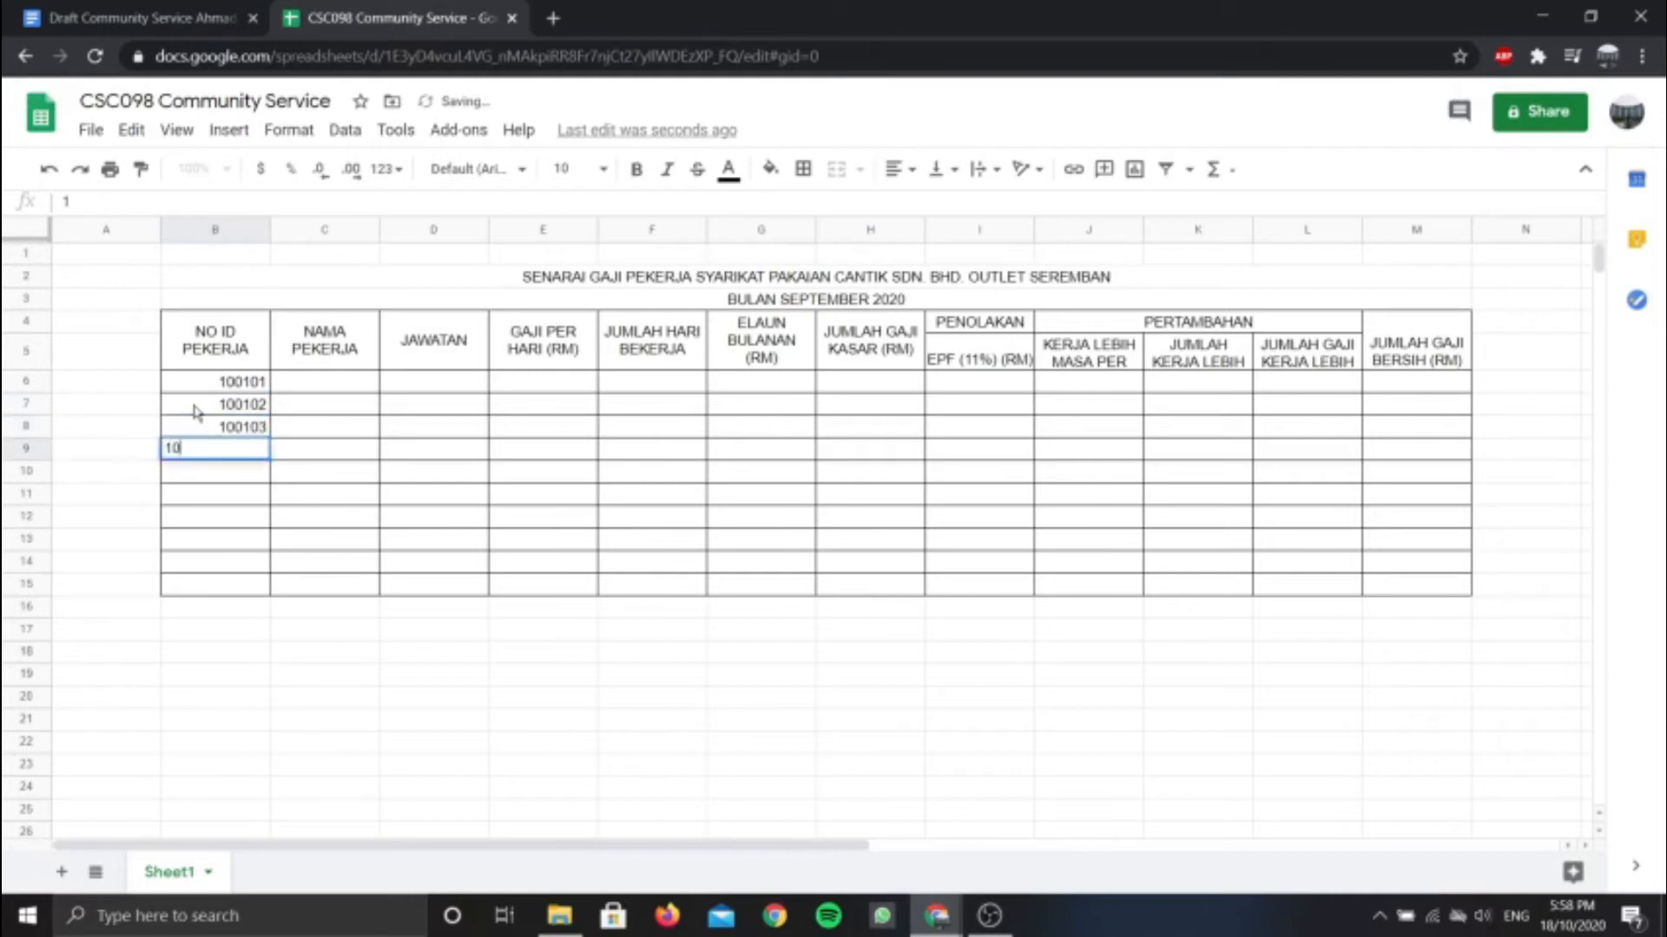
text(0104)
key(Return)
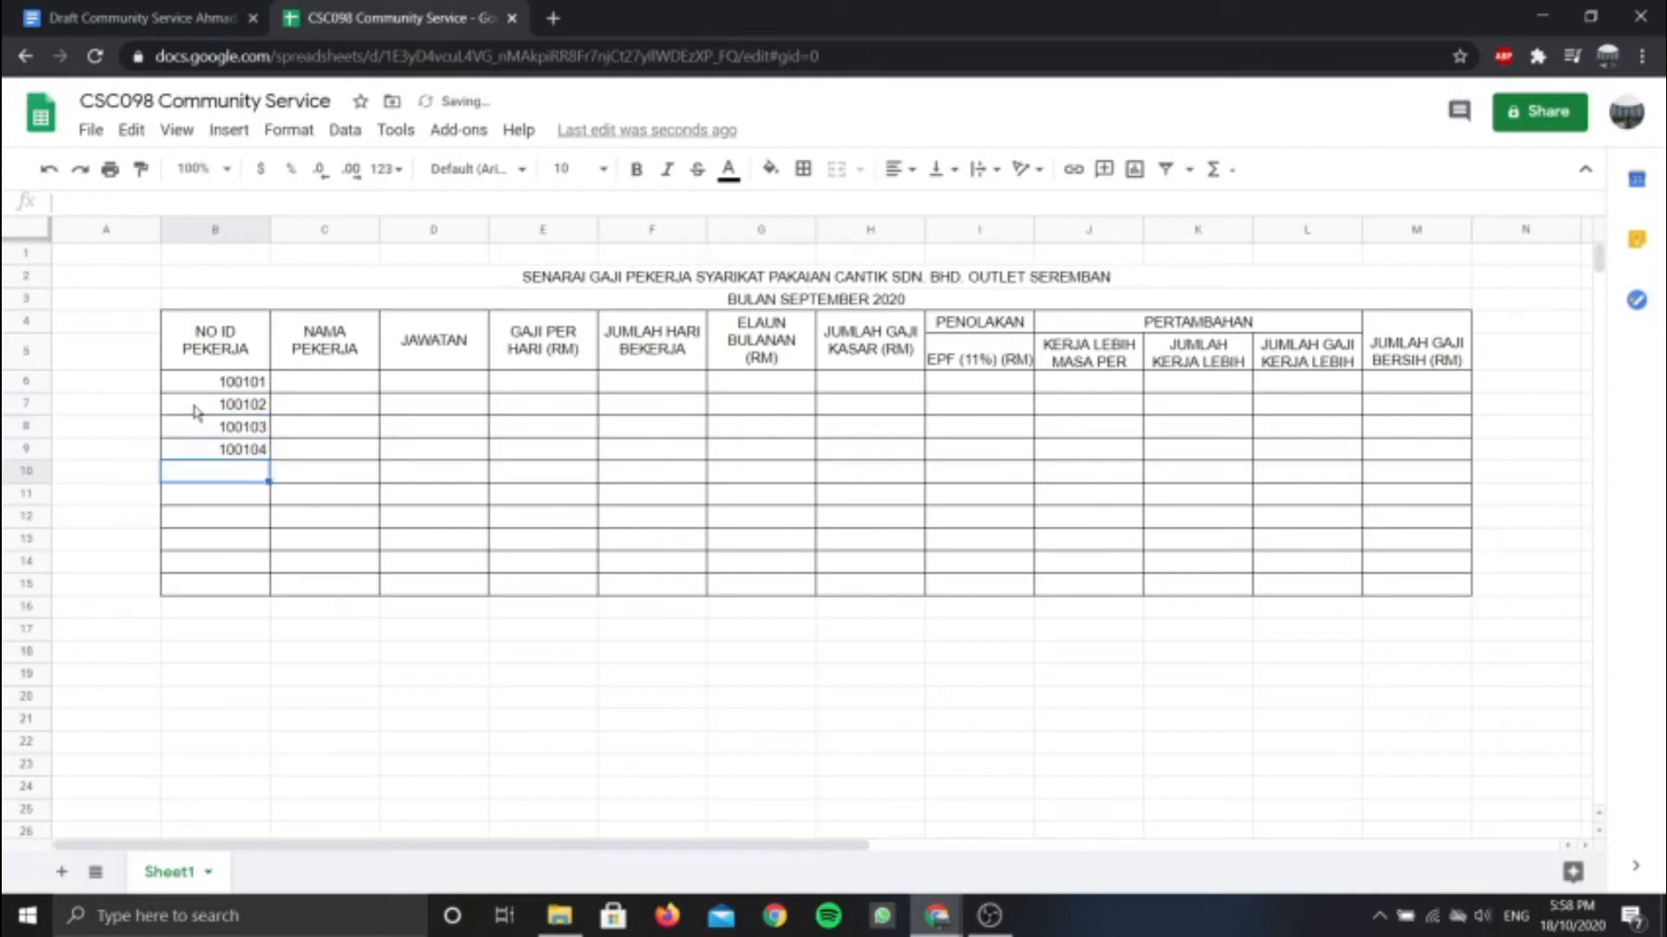
text(100105)
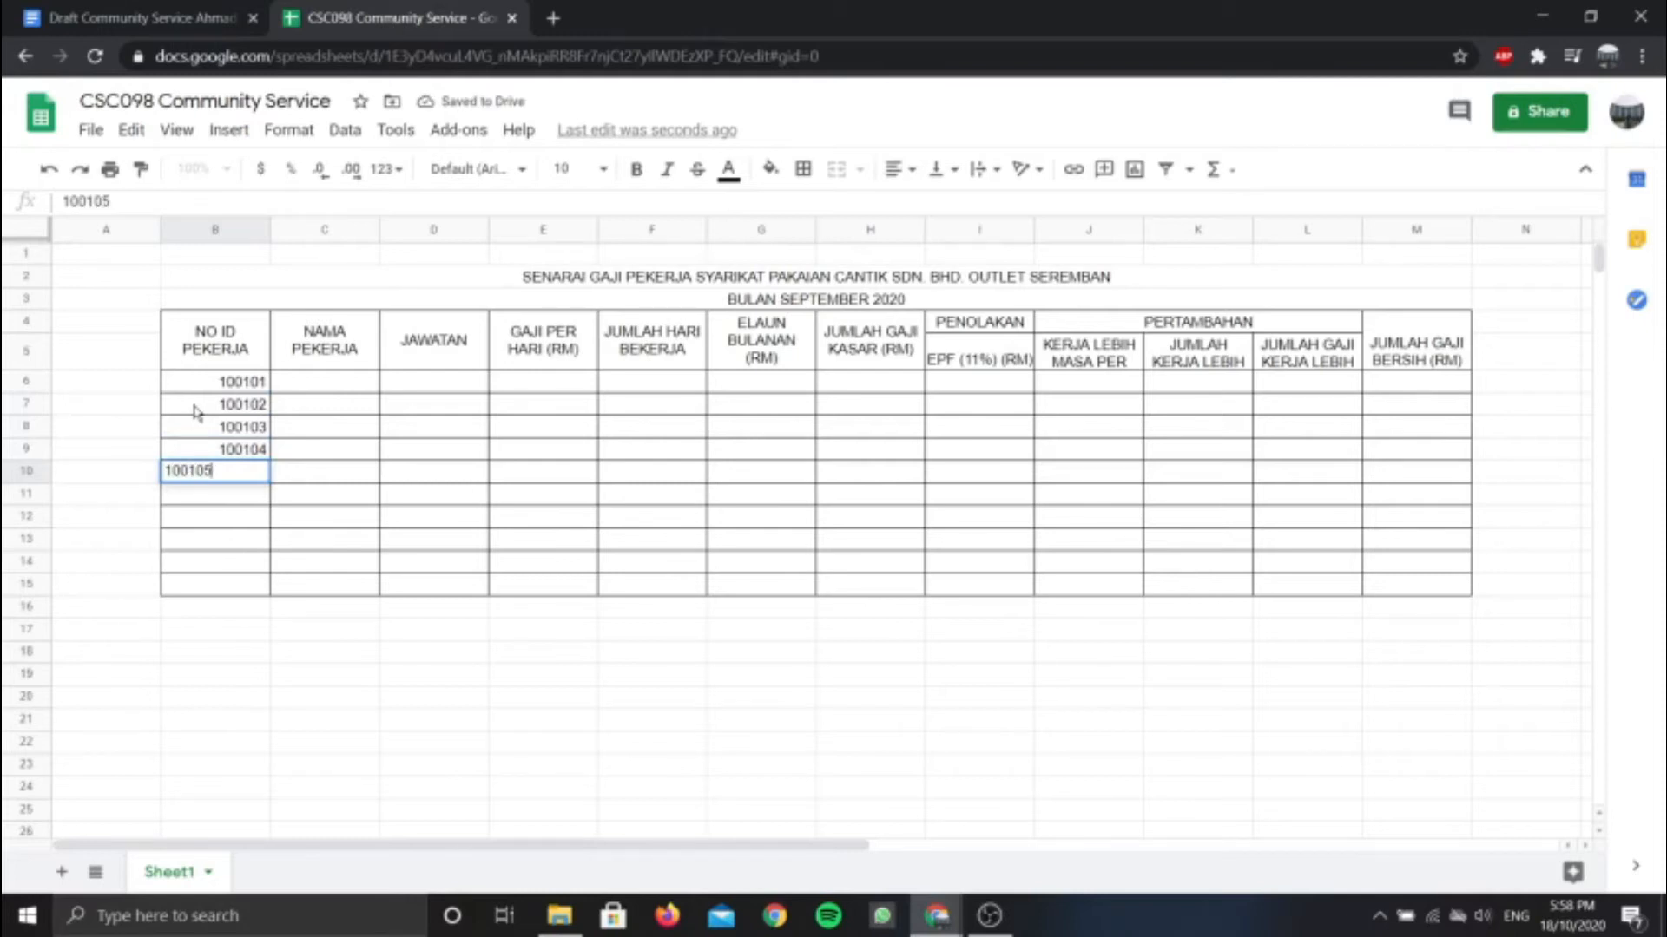
key(Return)
click(356, 385)
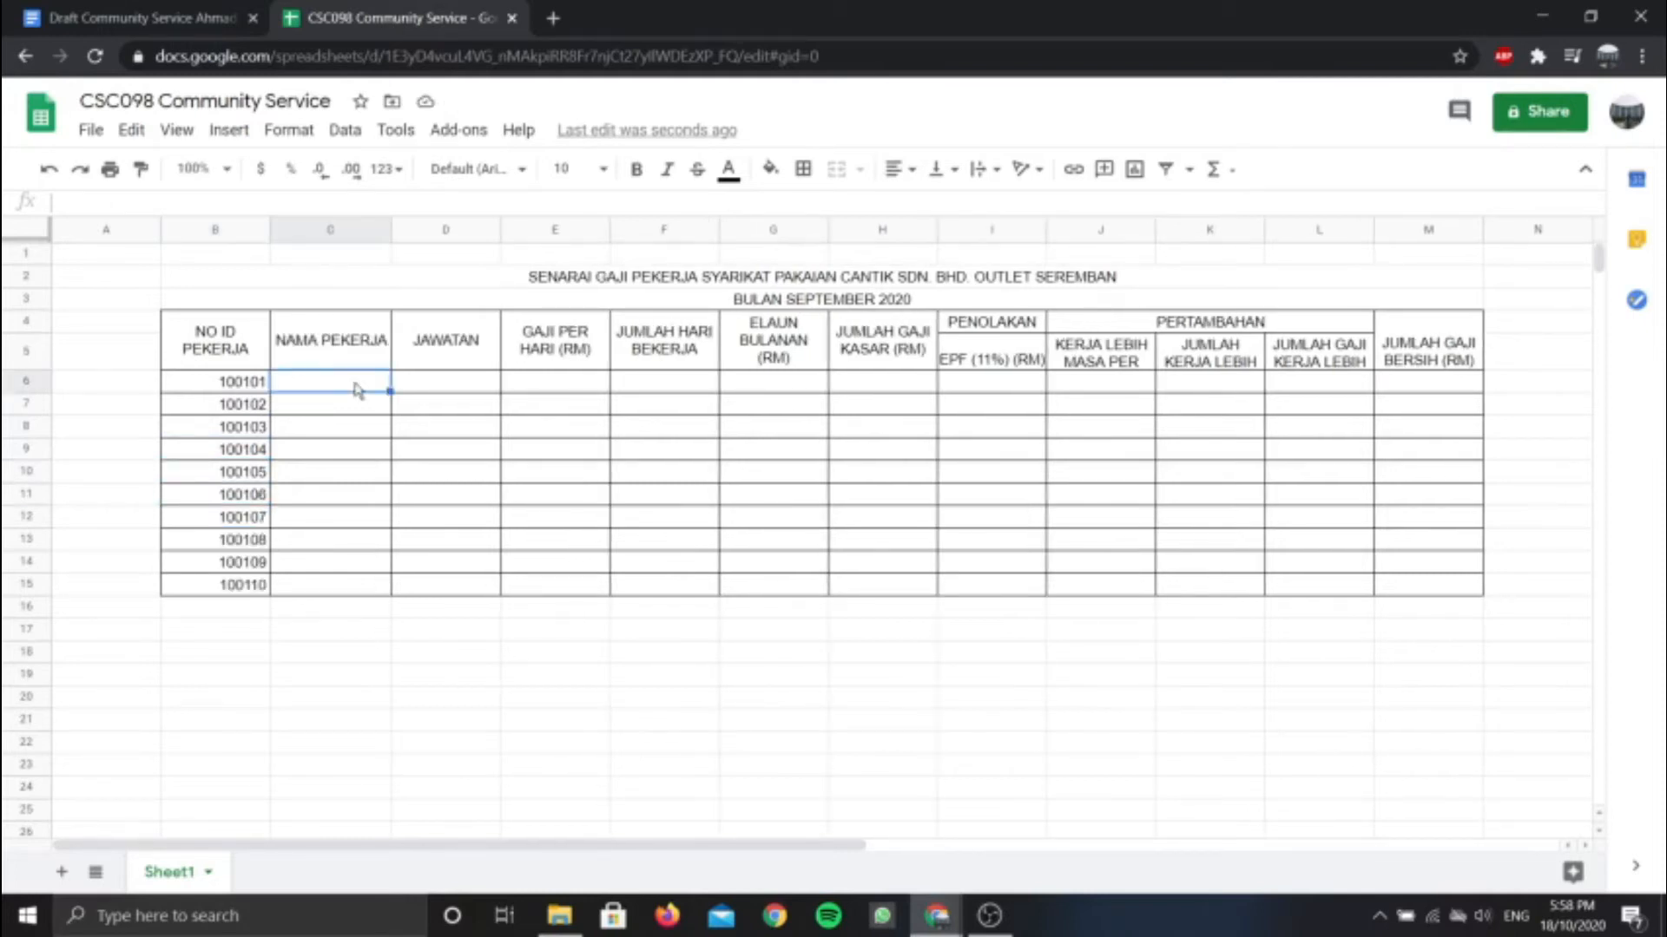
text(ALI BIN)
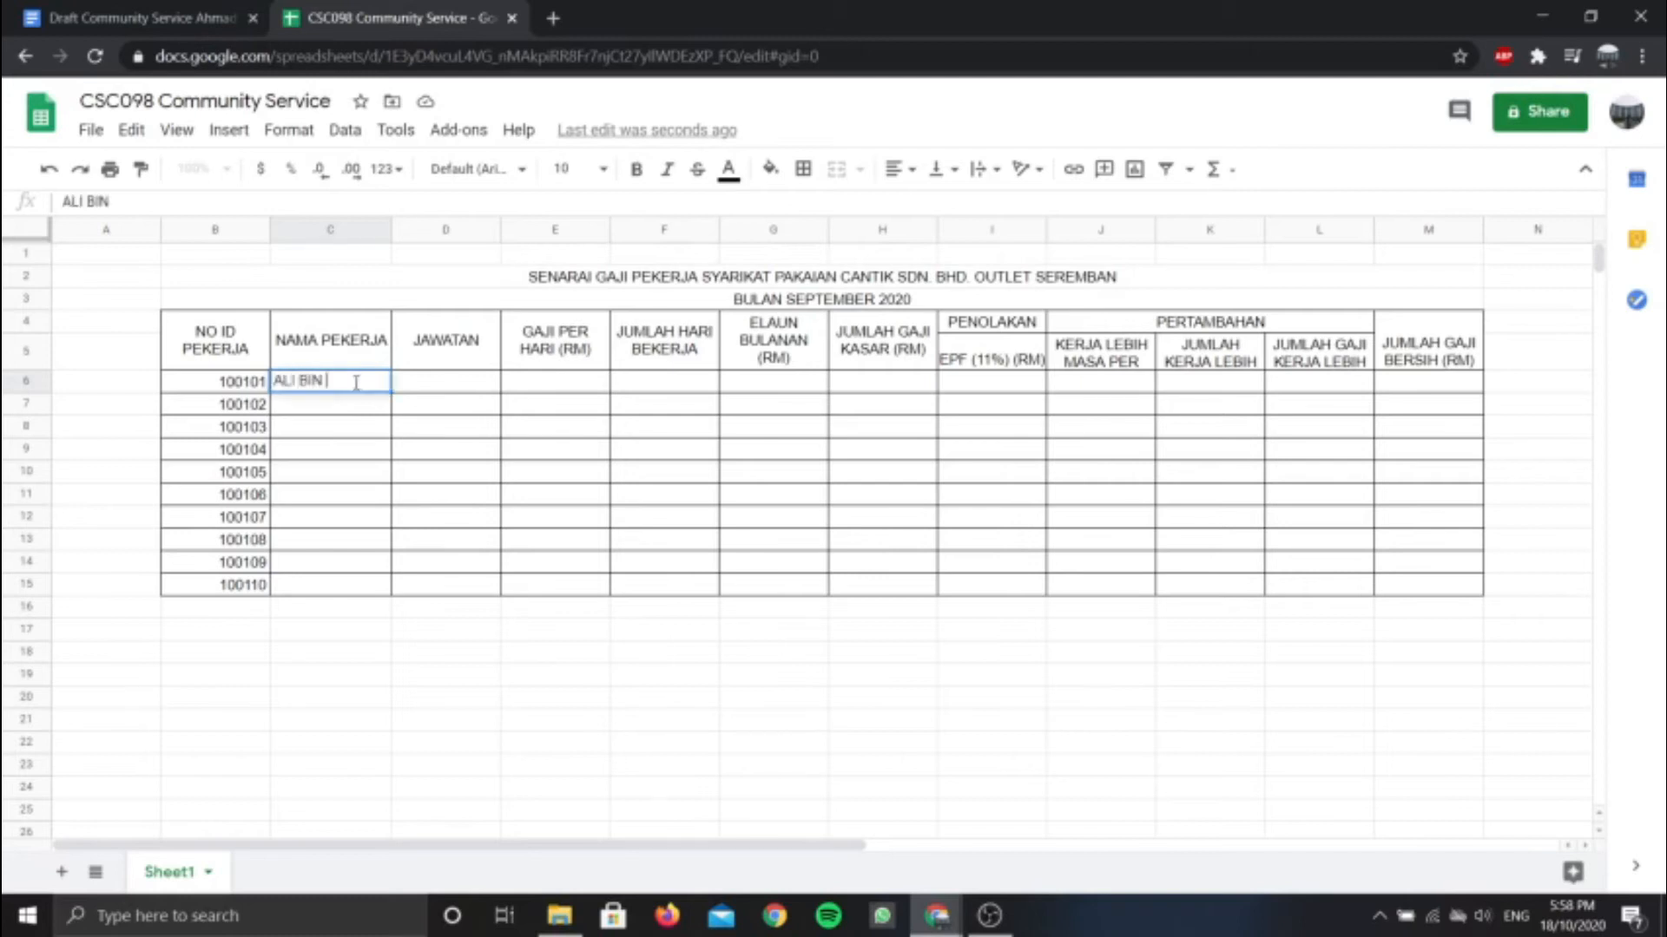
text( ABDULLAH)
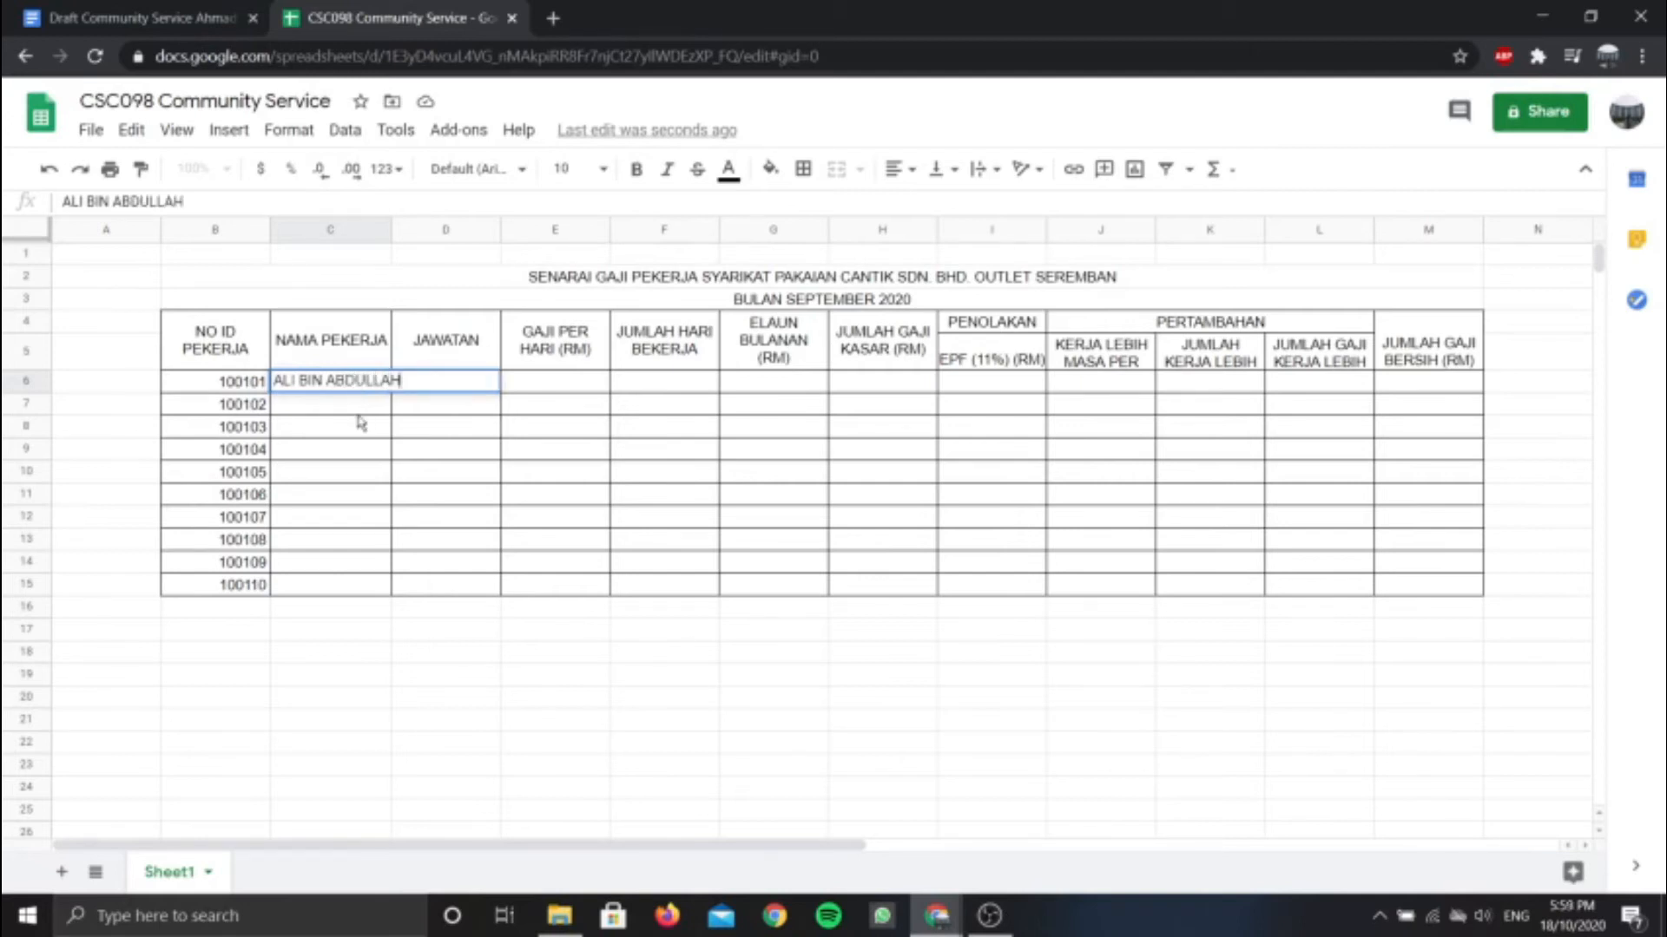
key(Return)
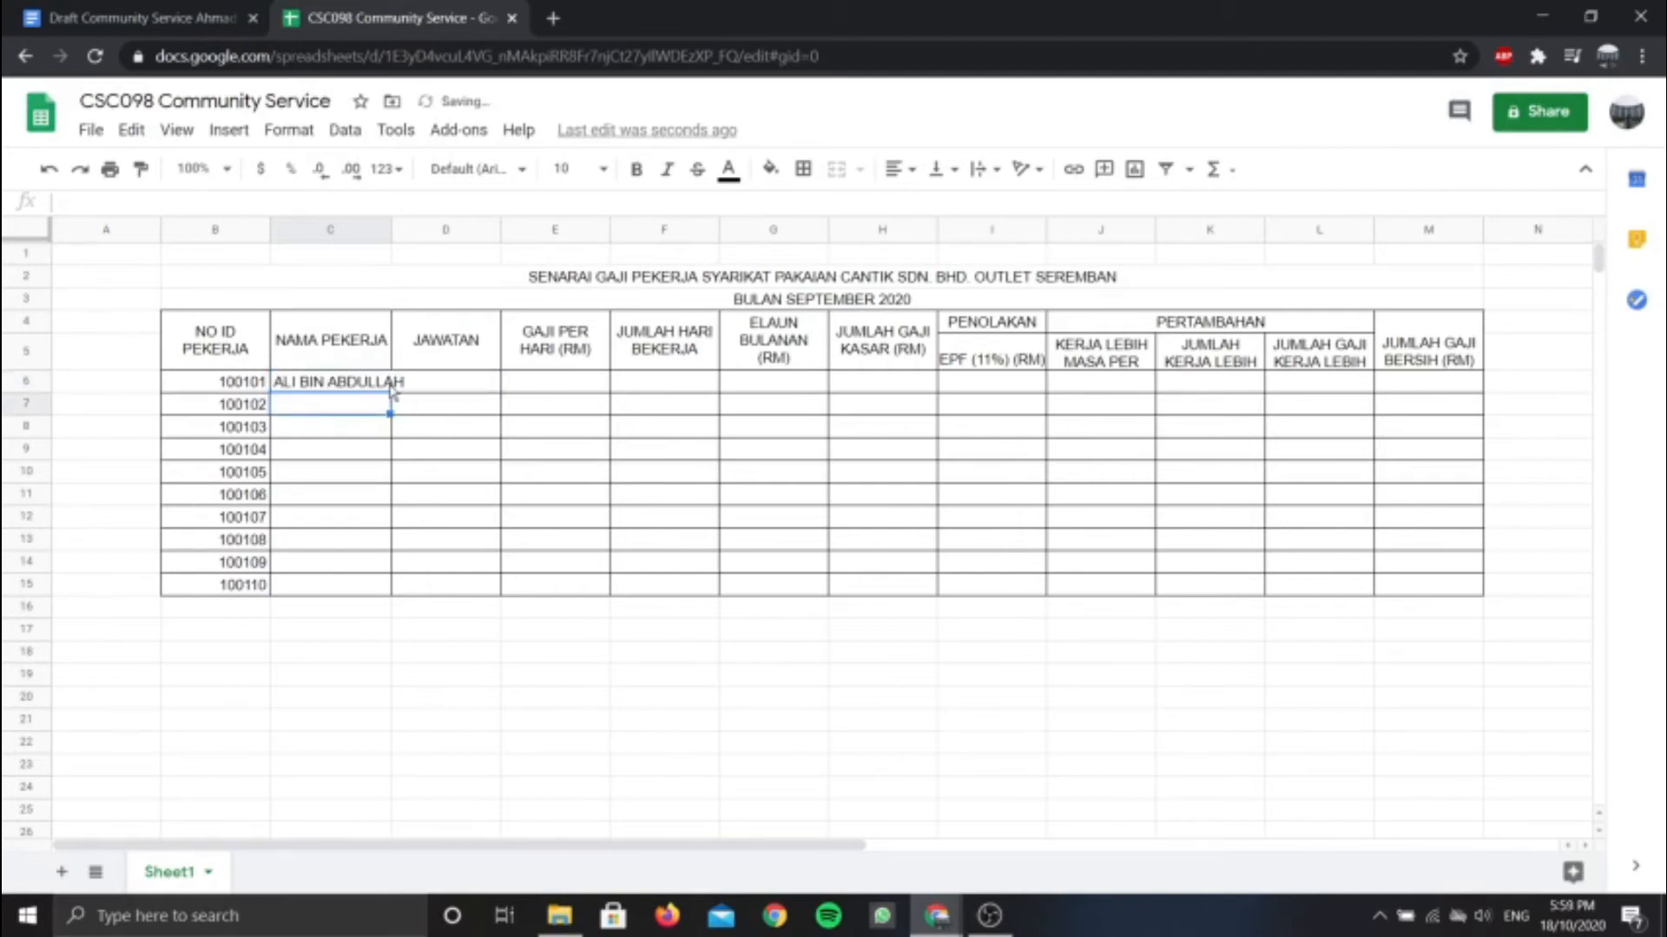
click(379, 388)
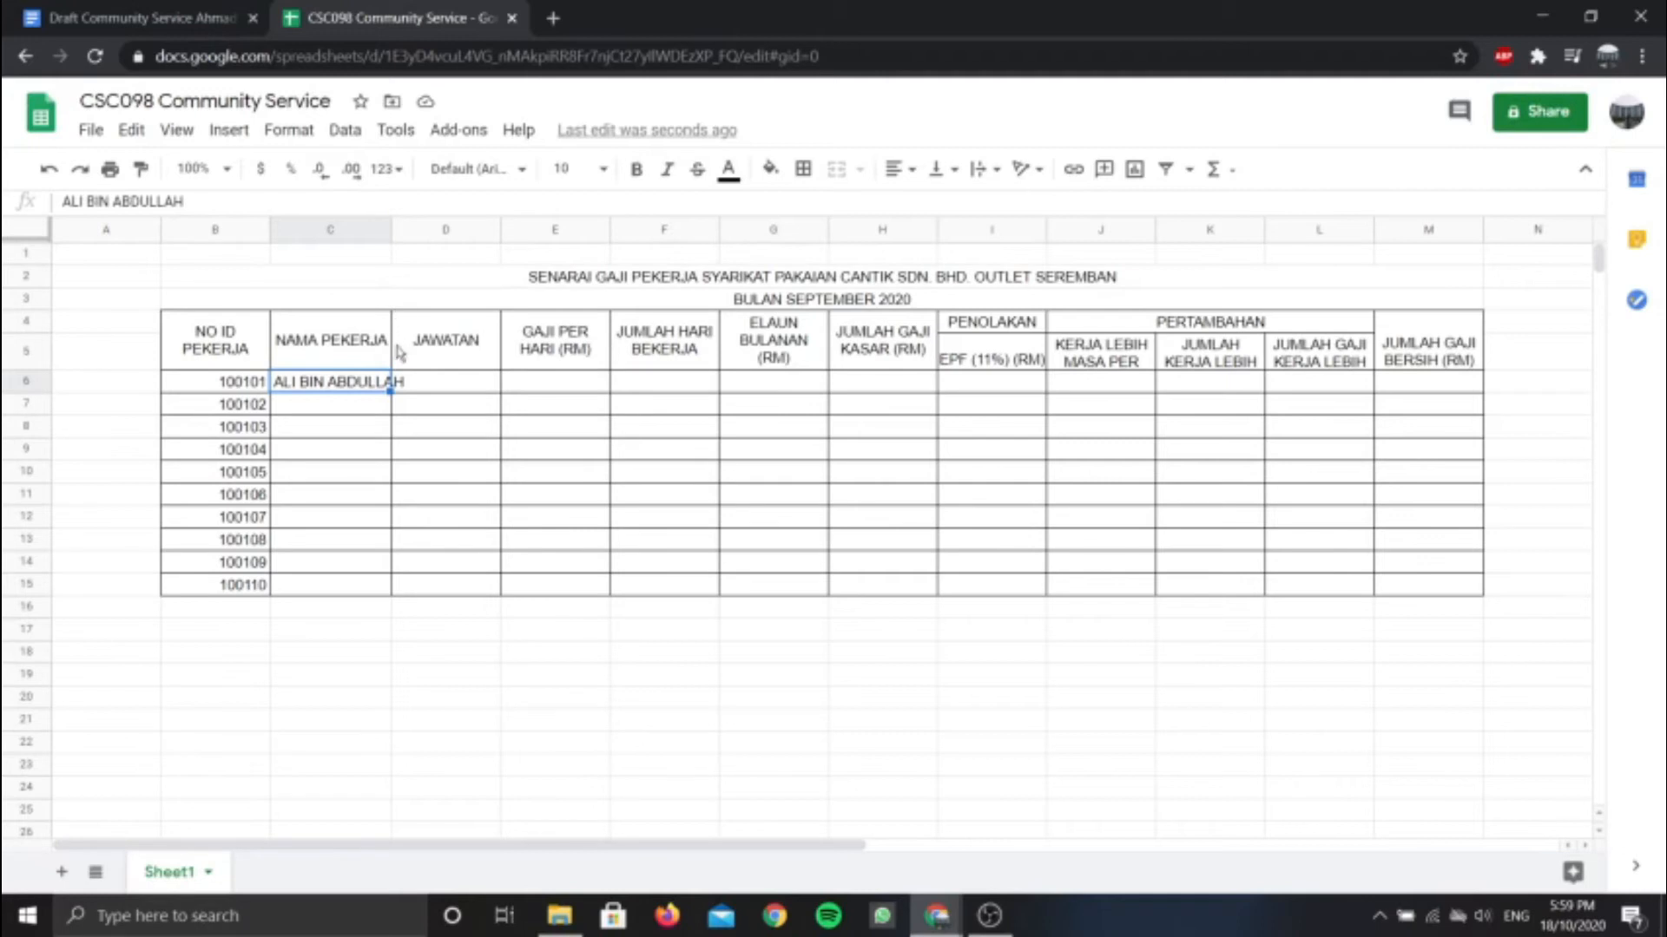
drag(388, 230, 416, 229)
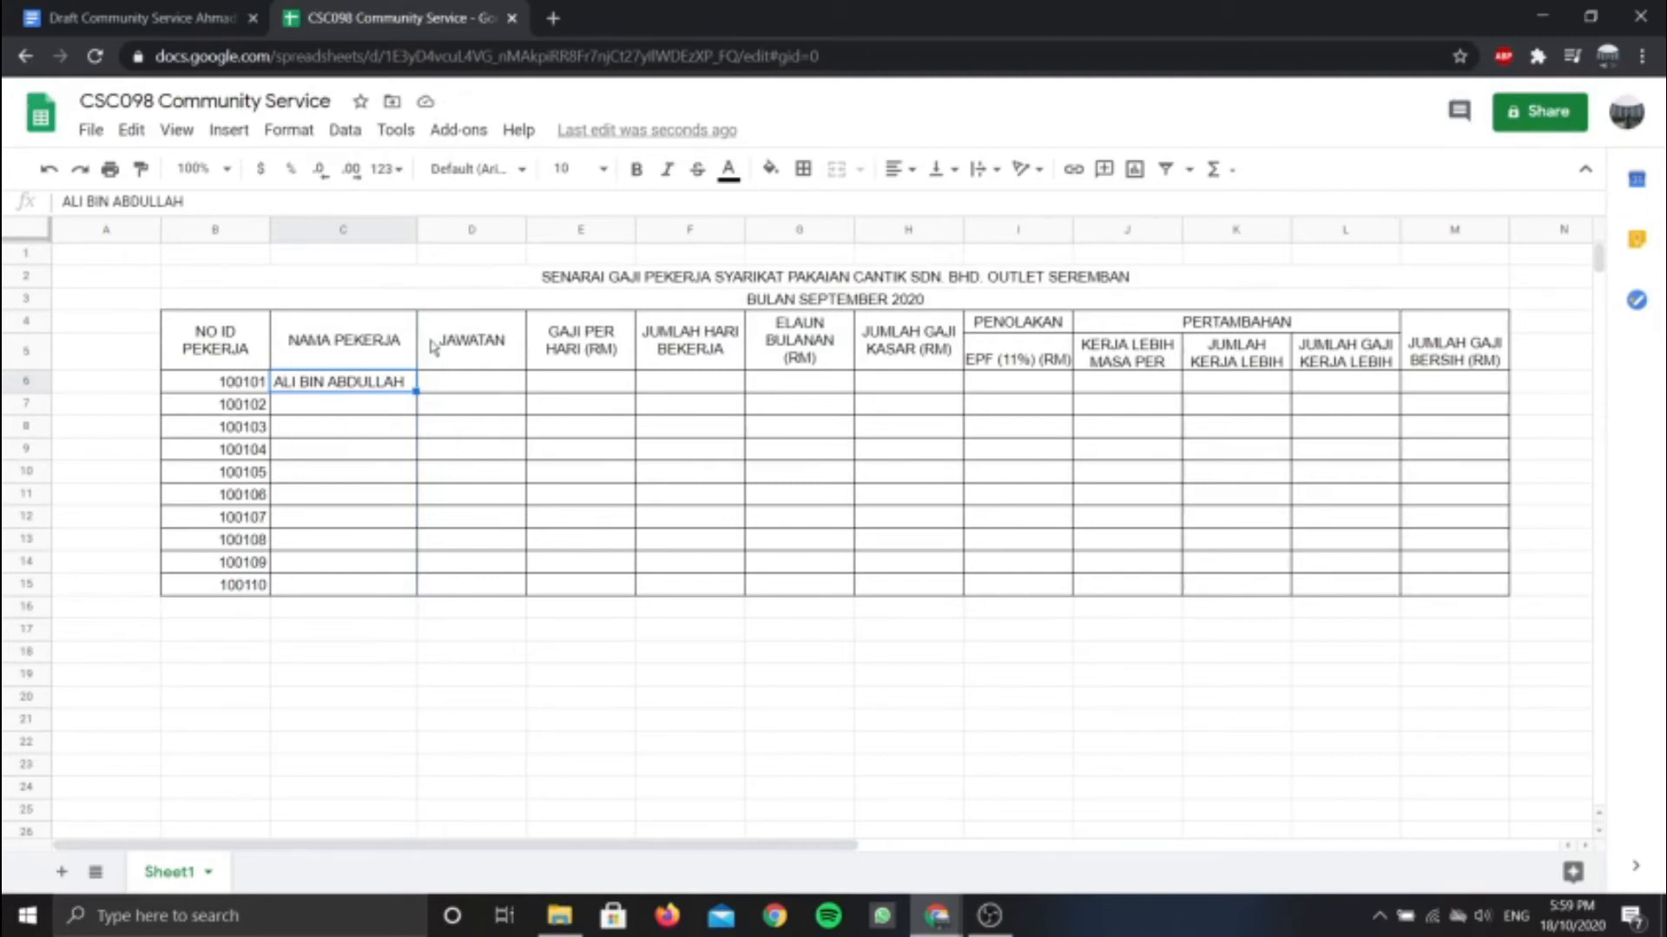
click(430, 348)
click(516, 383)
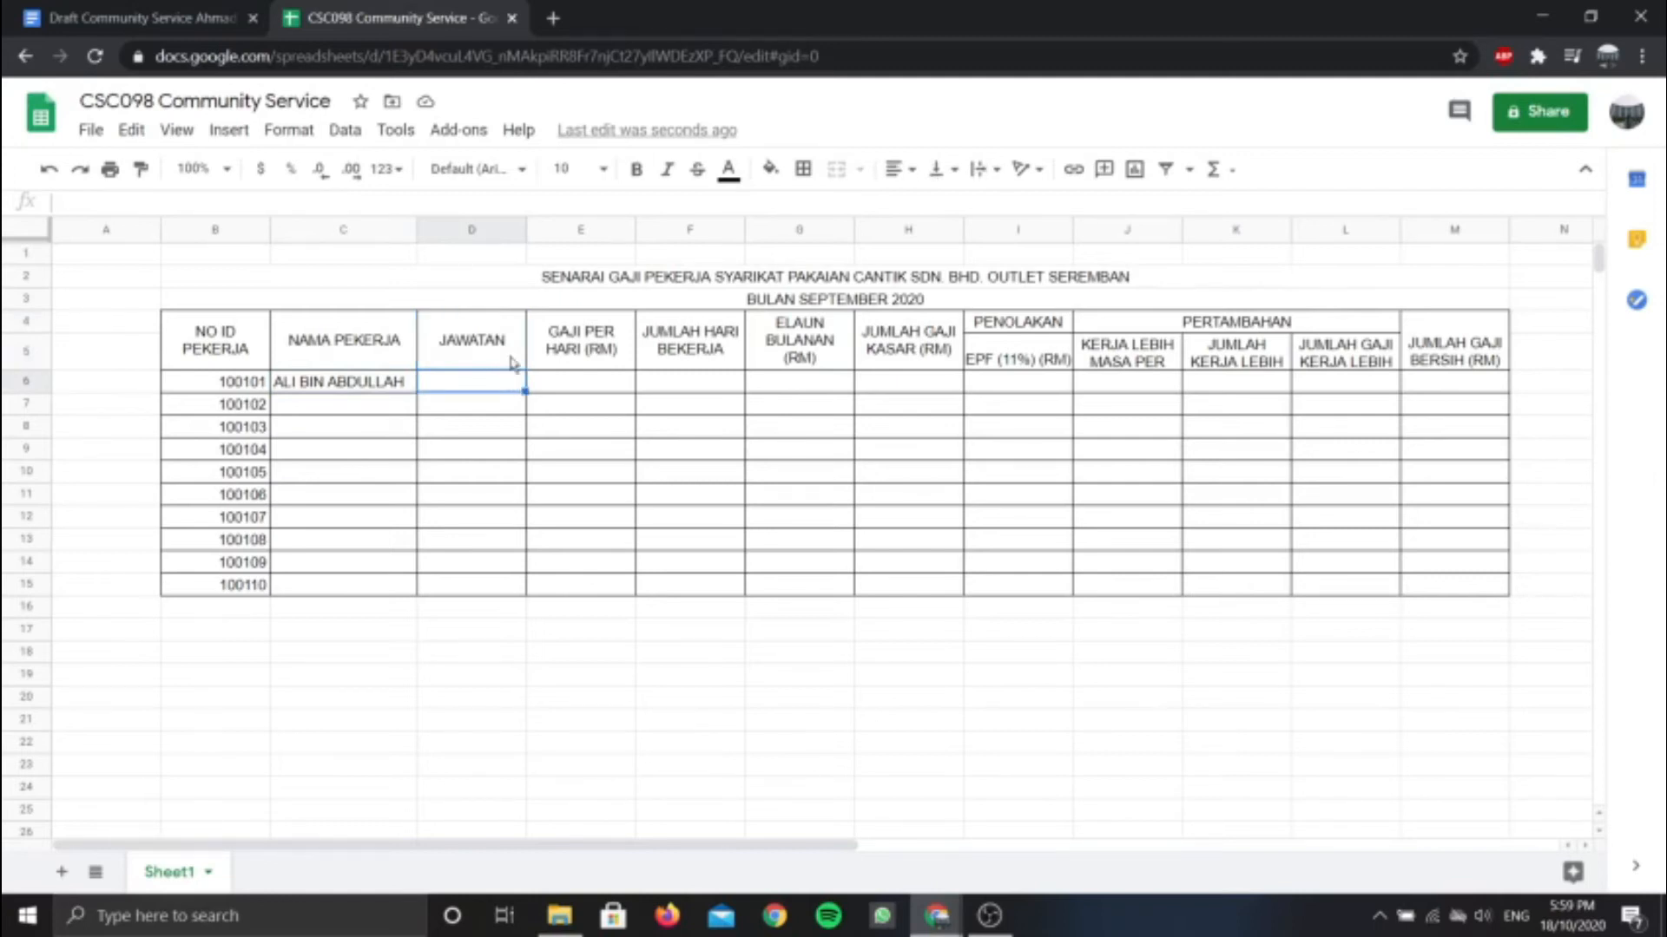
click(514, 363)
click(493, 384)
click(351, 132)
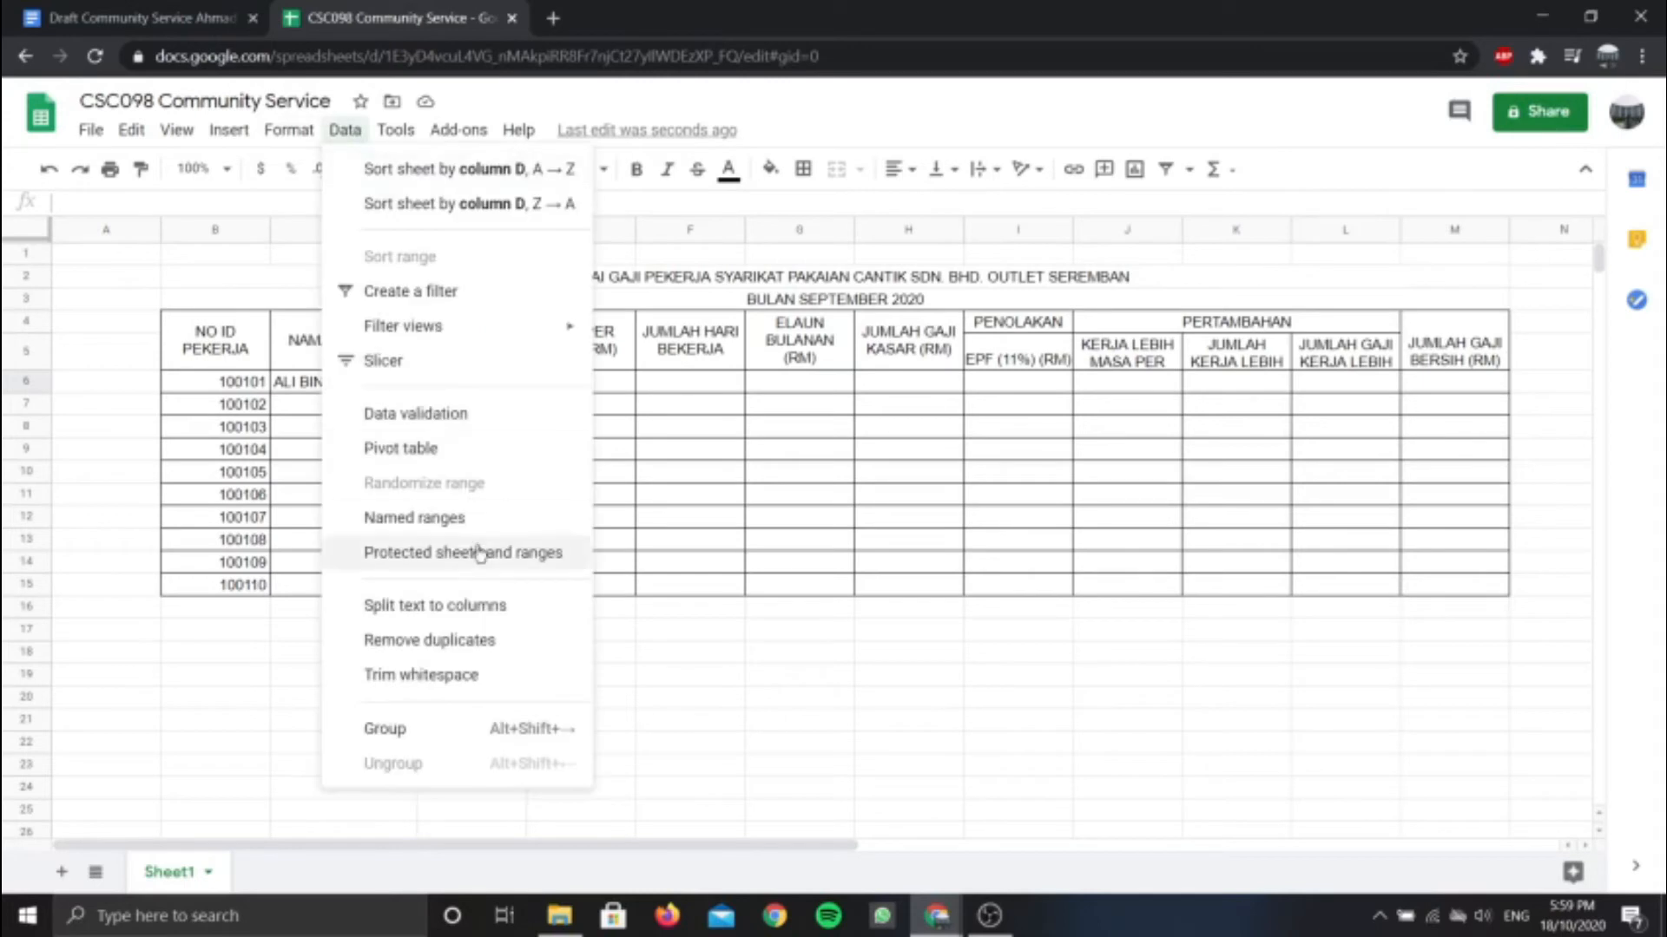
click(441, 416)
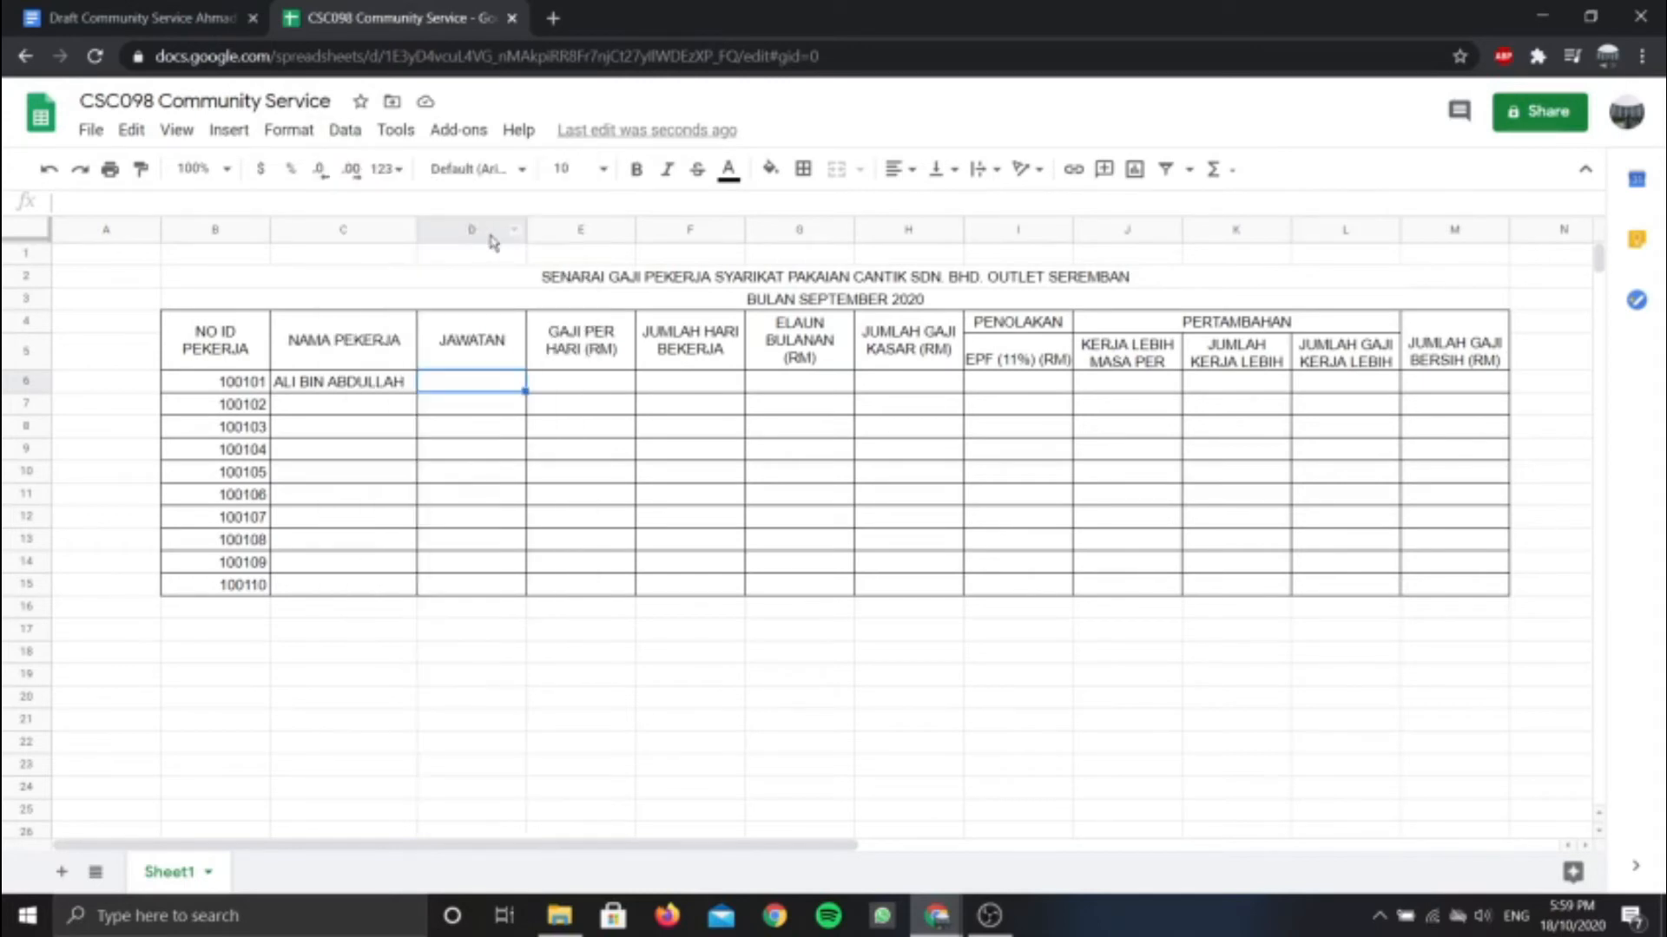
click(345, 131)
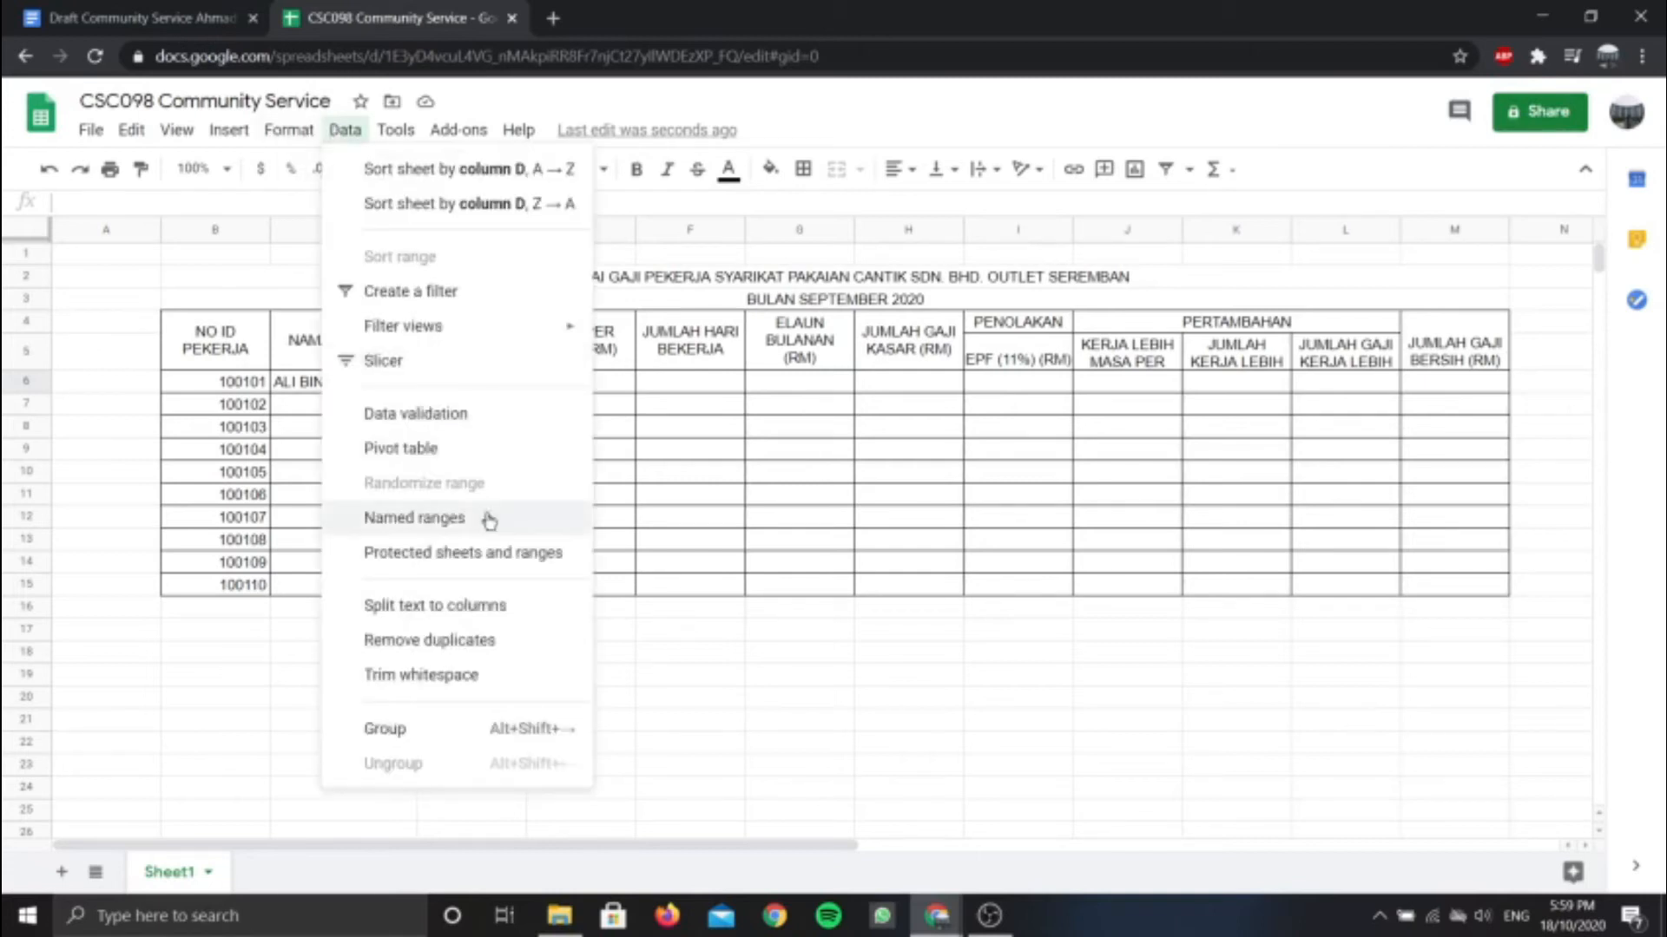
click(452, 414)
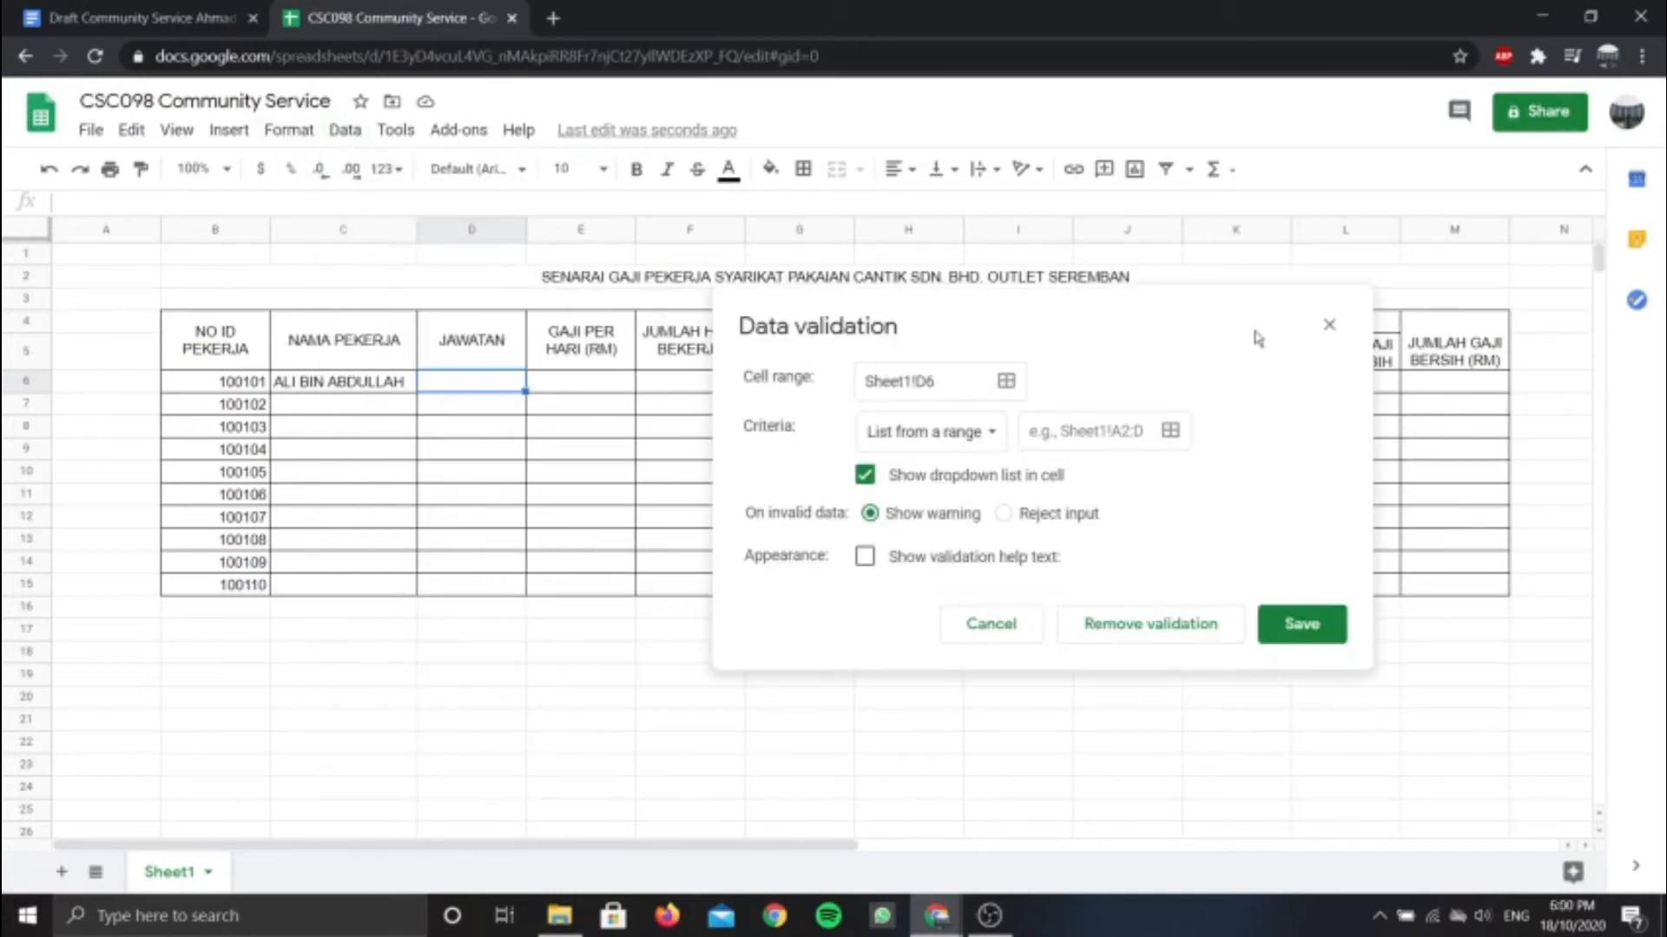
click(1326, 328)
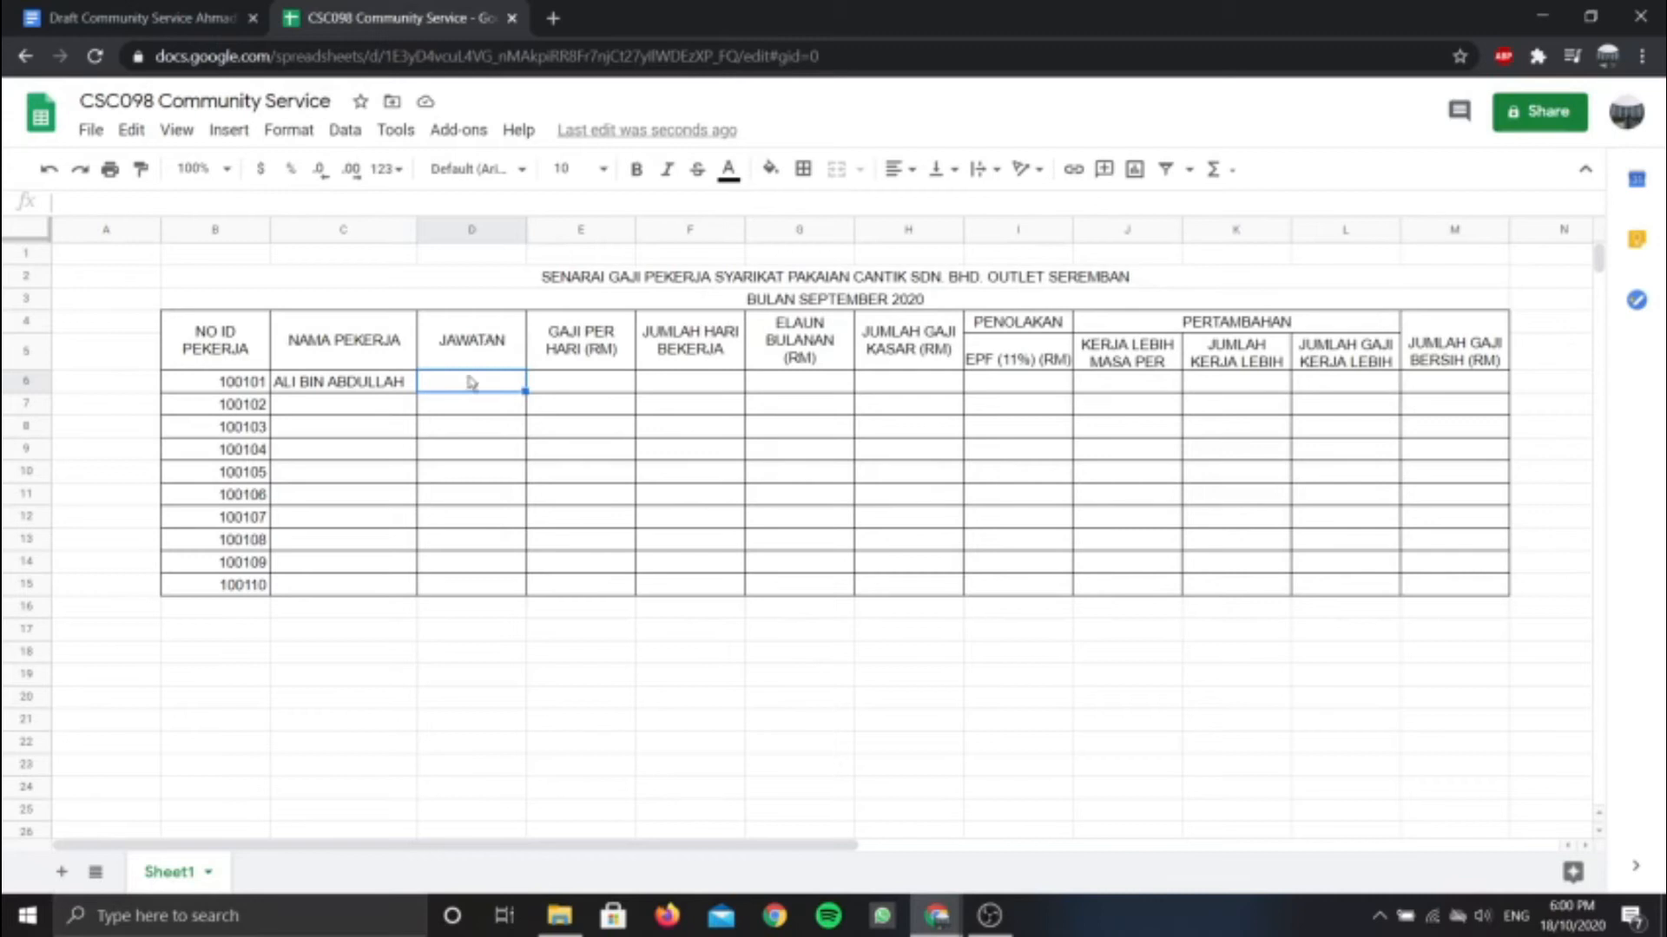
Add a new Sheet2 and put the header JAWATAN in B4
click(57, 873)
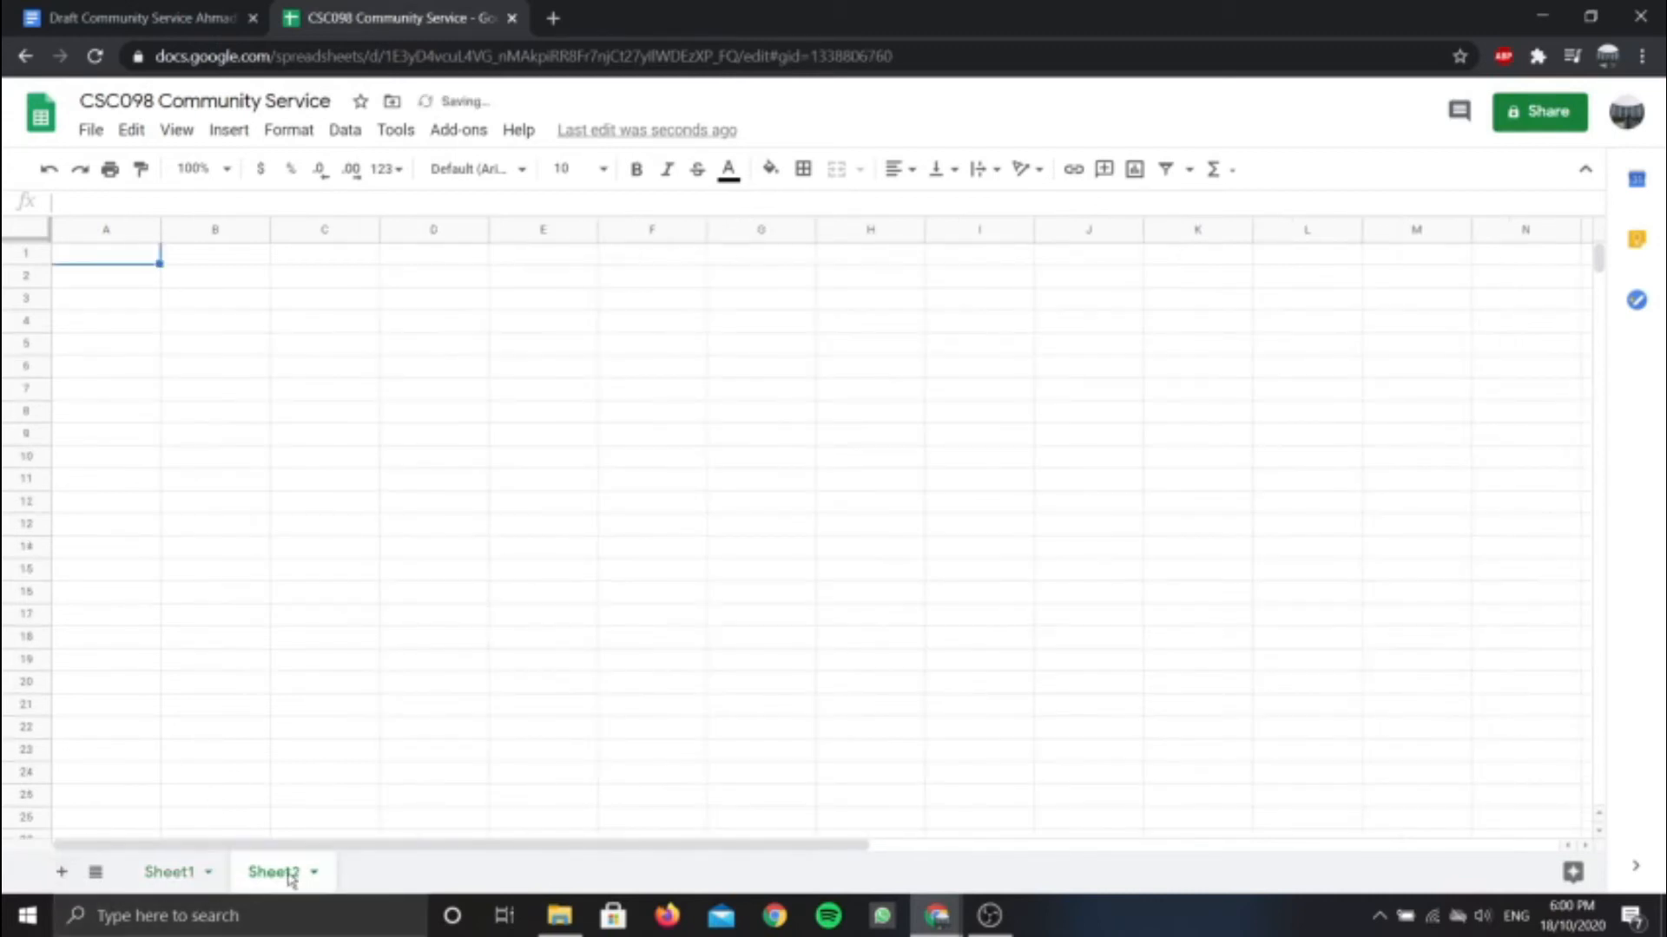
click(243, 305)
click(250, 347)
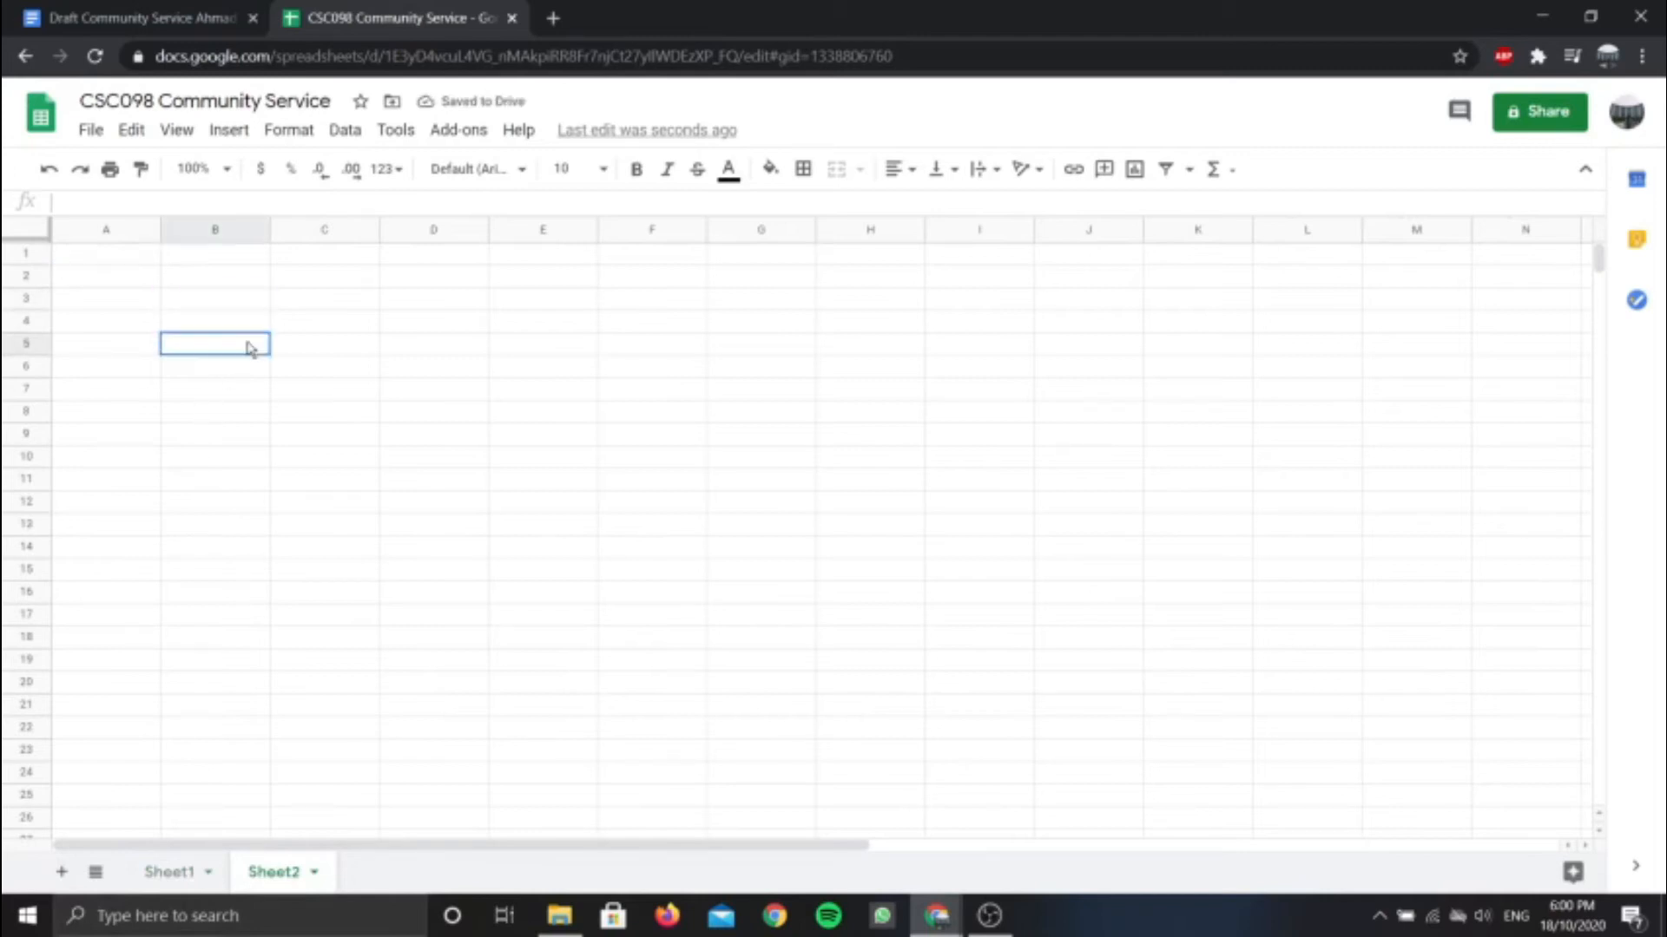
click(260, 327)
text(JAWATAN)
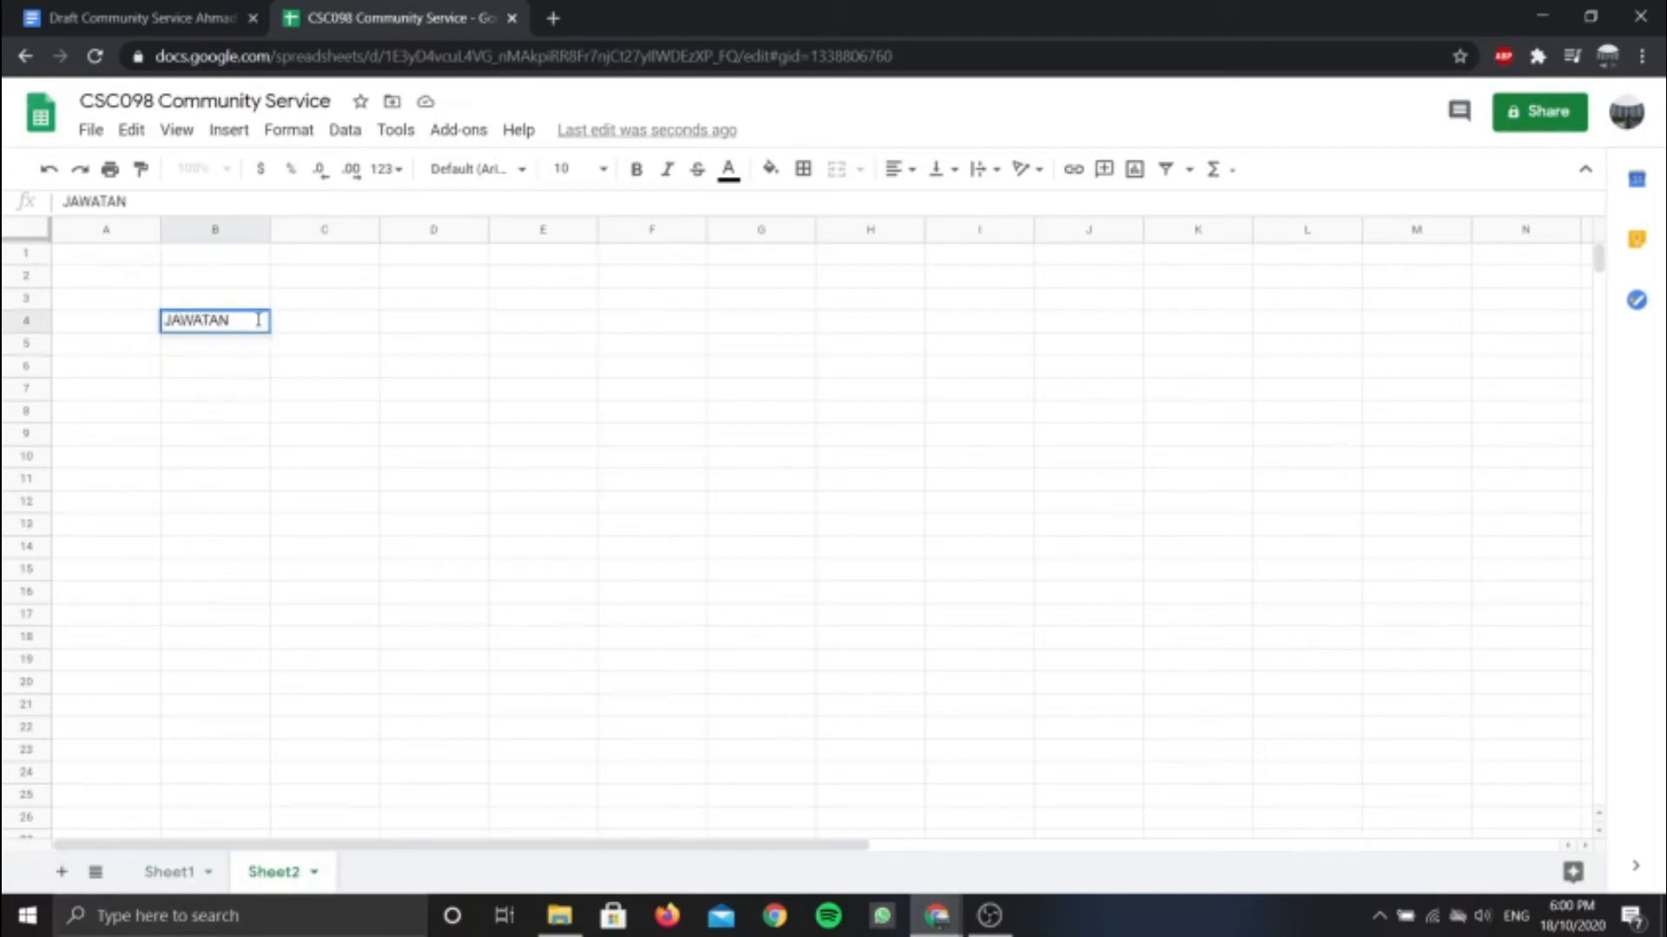
key(Return)
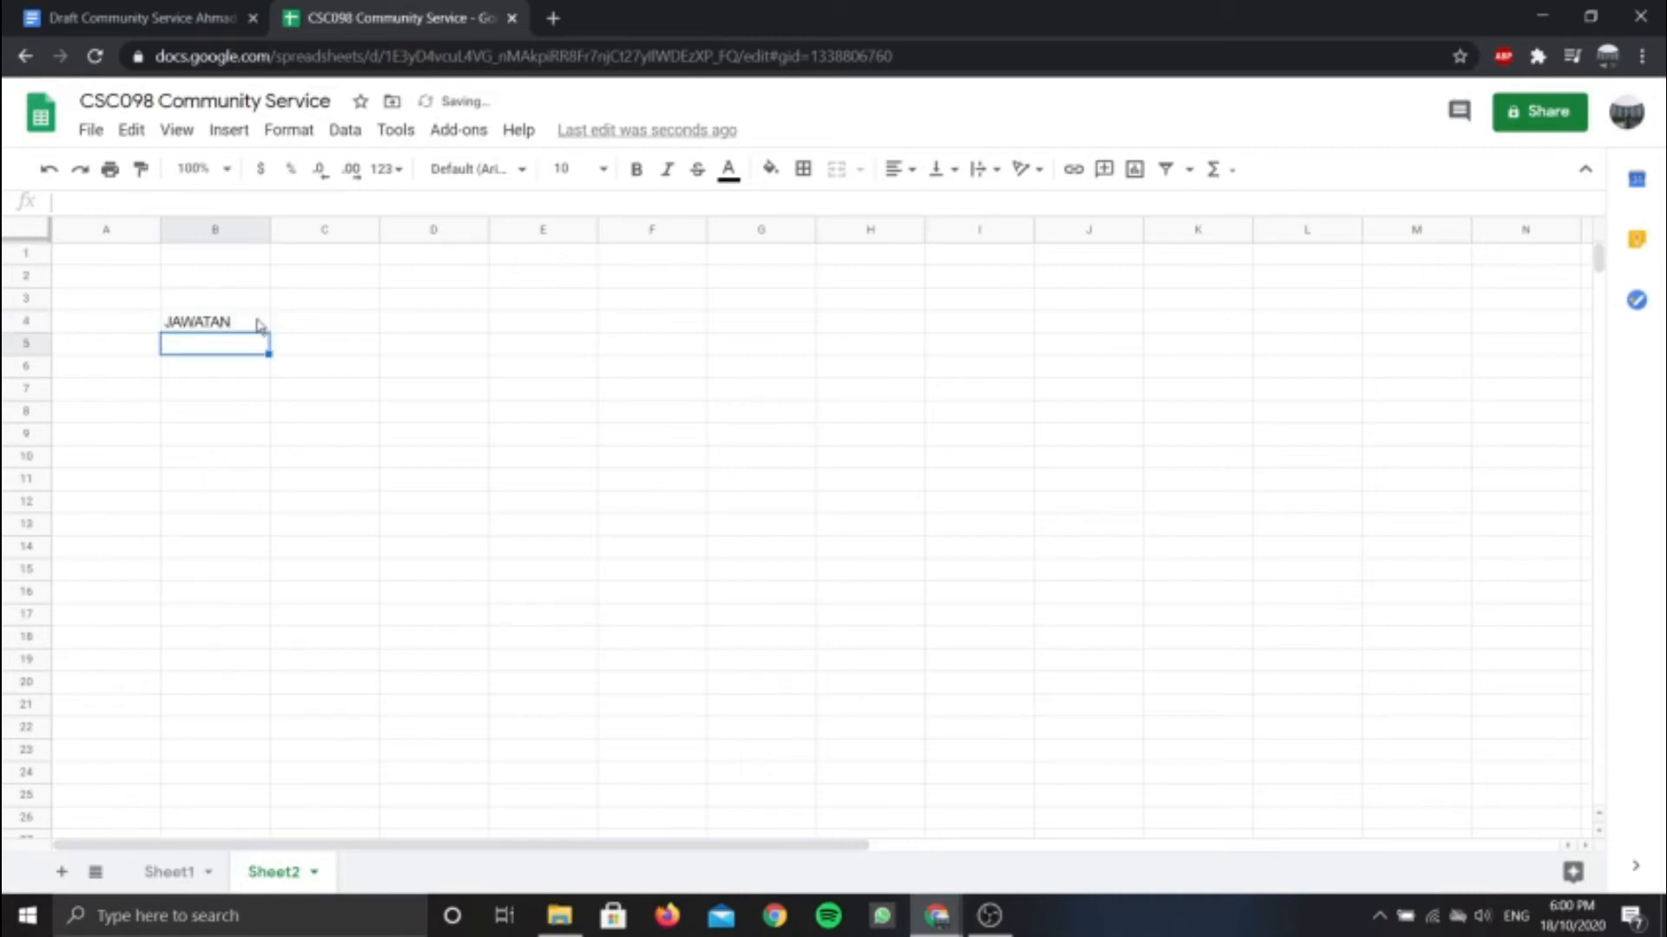
List MANAGER, SUPERVISOR, JURUJUAL, JURUWANG, TUKANG BERSIH and TUKANG SUSUN below JAWATAN
text(MANAGER)
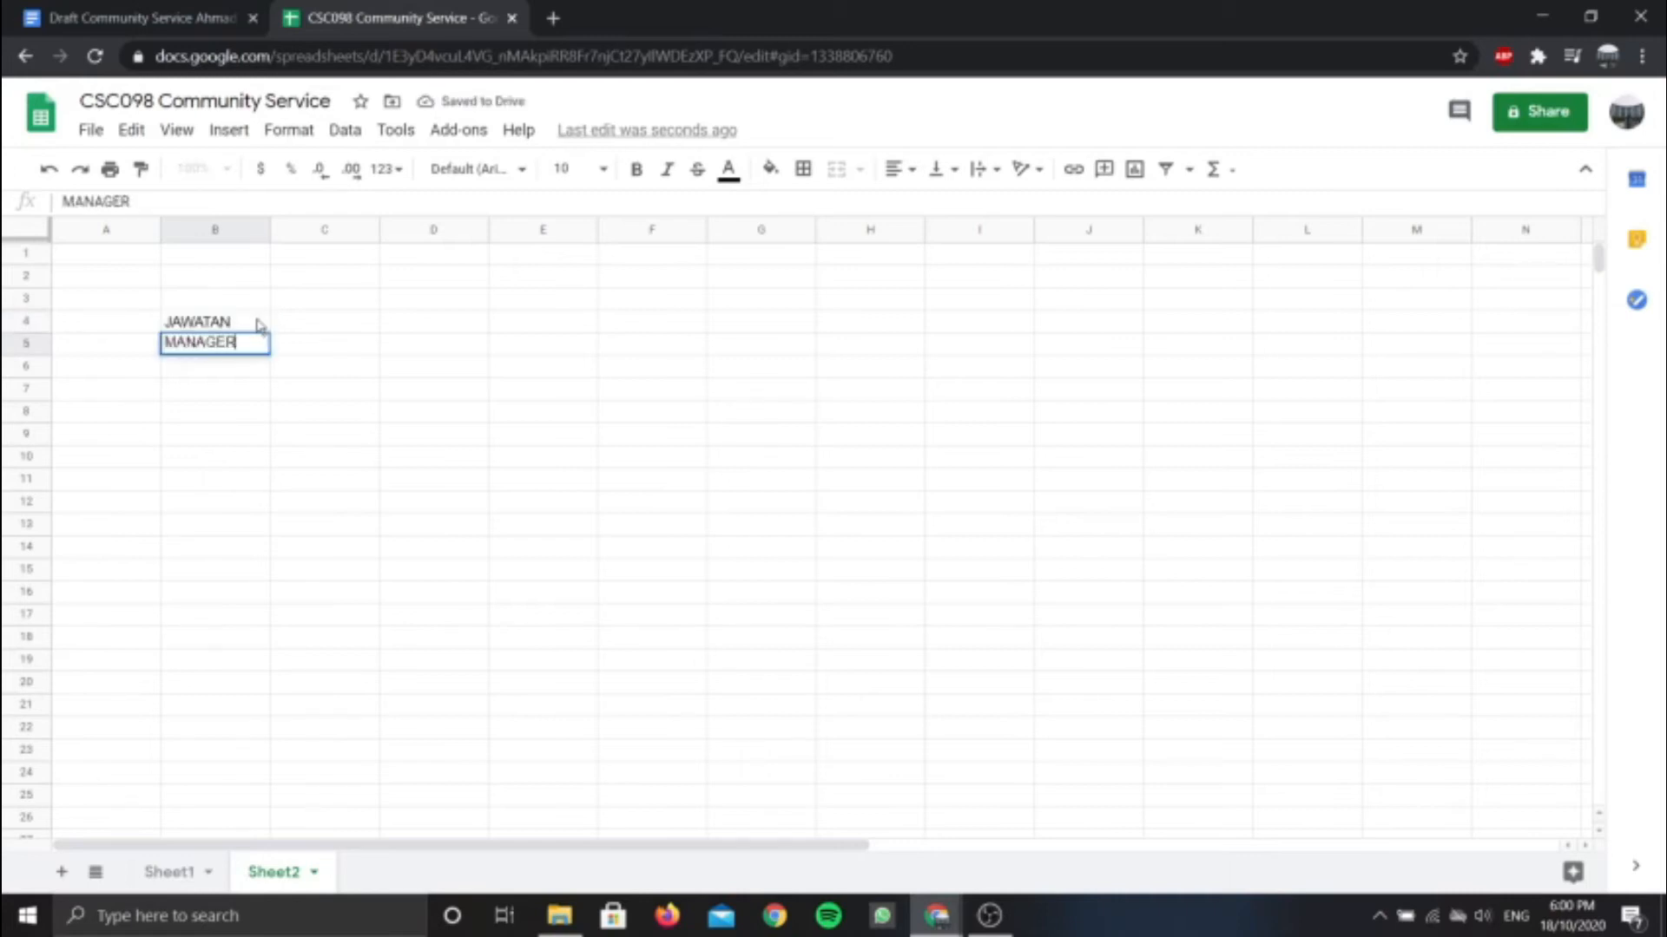
key(Return)
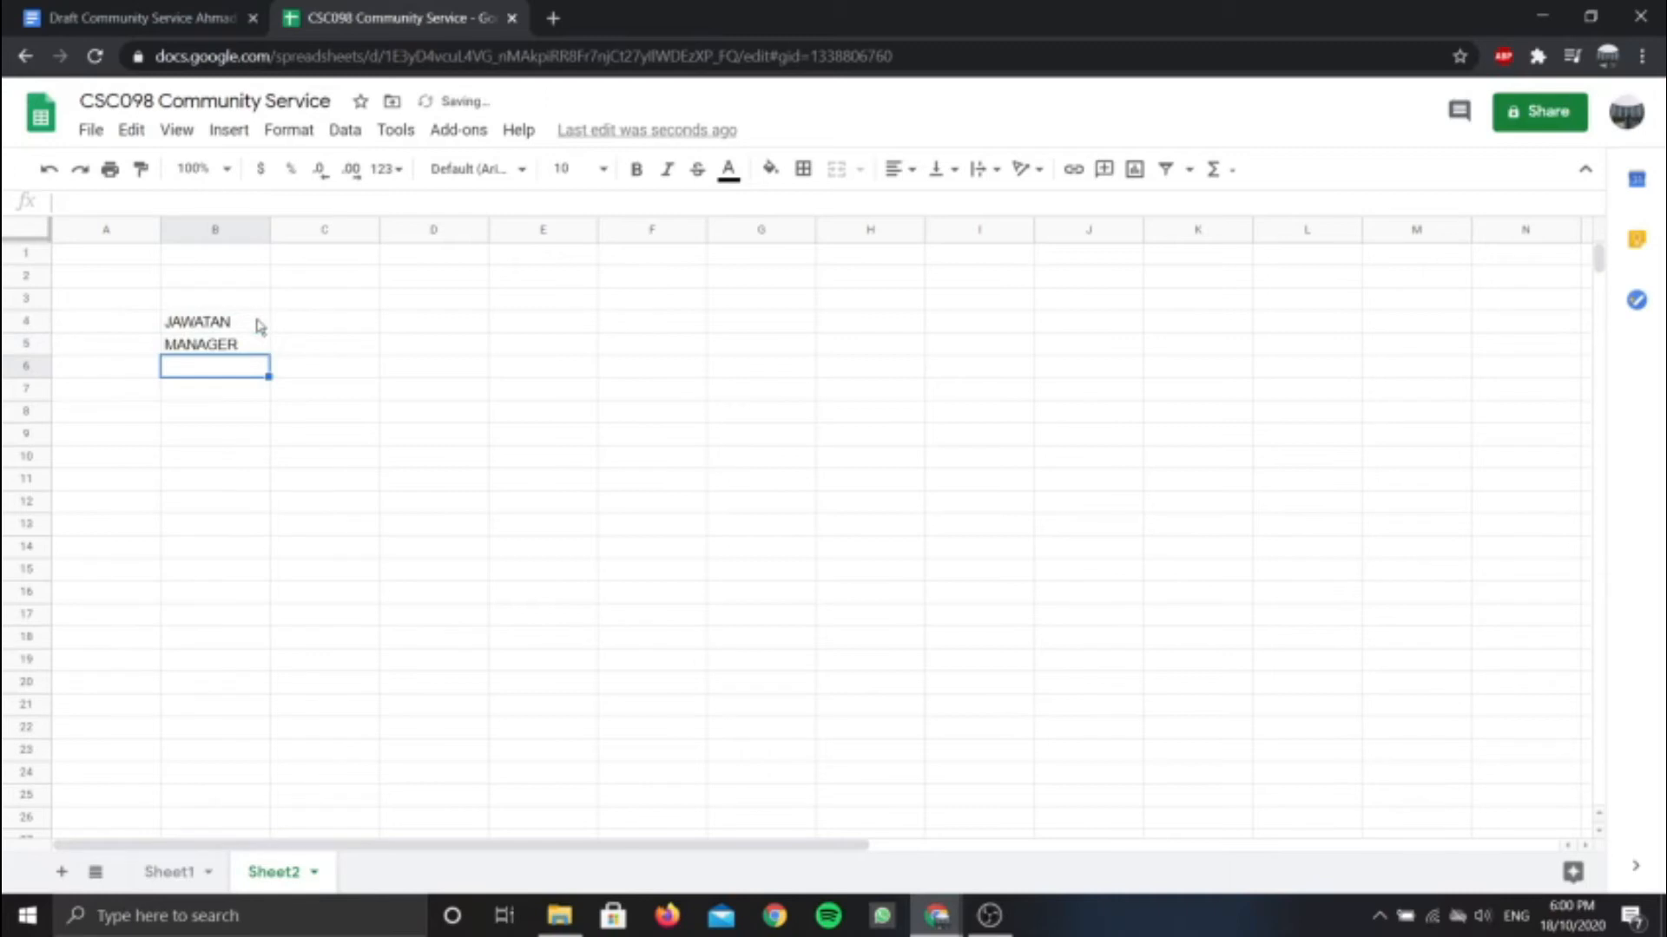
text(SU)
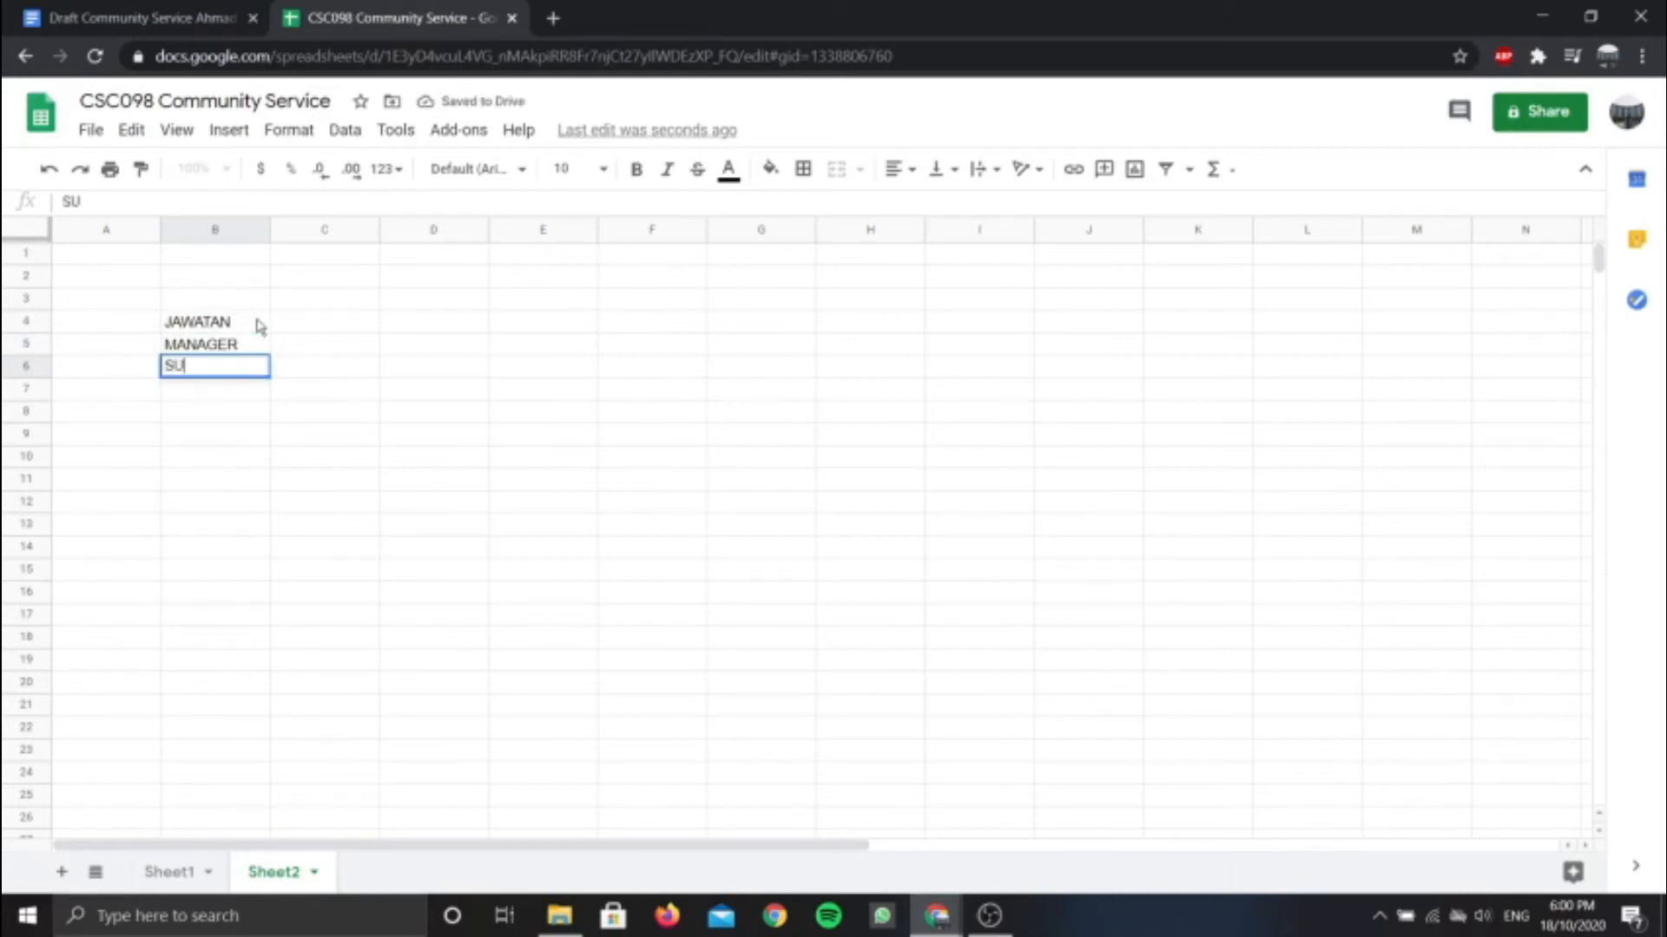
text(PERVISOR)
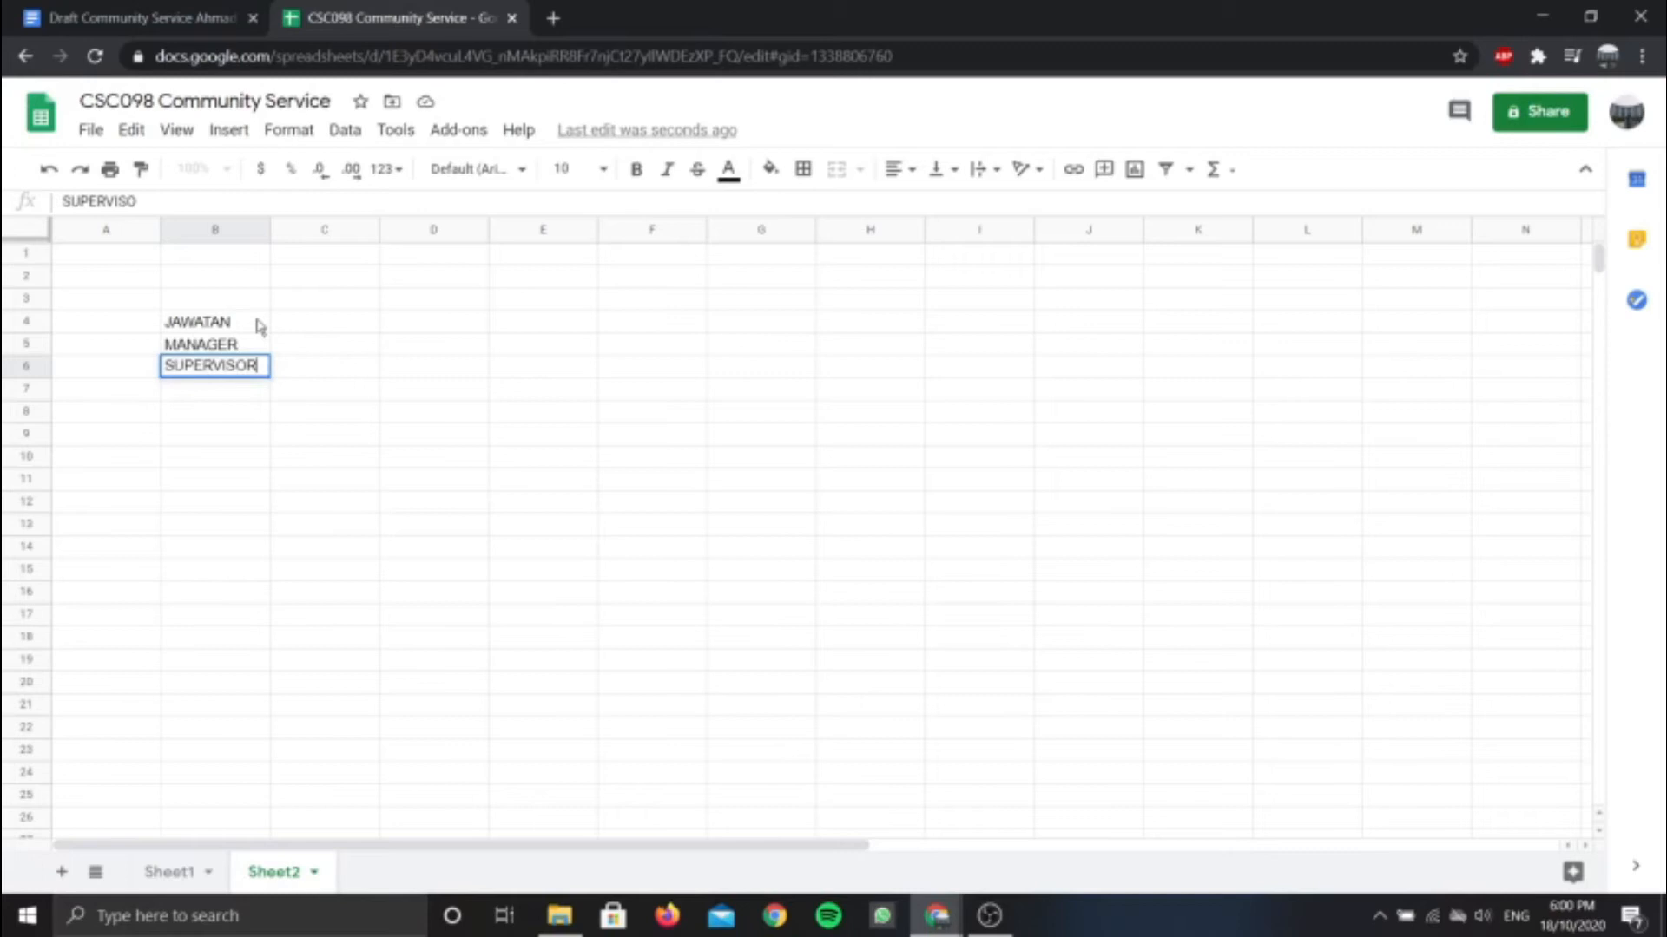
key(Return)
text(JURUJUAL)
key(Return)
text(JURUWANG)
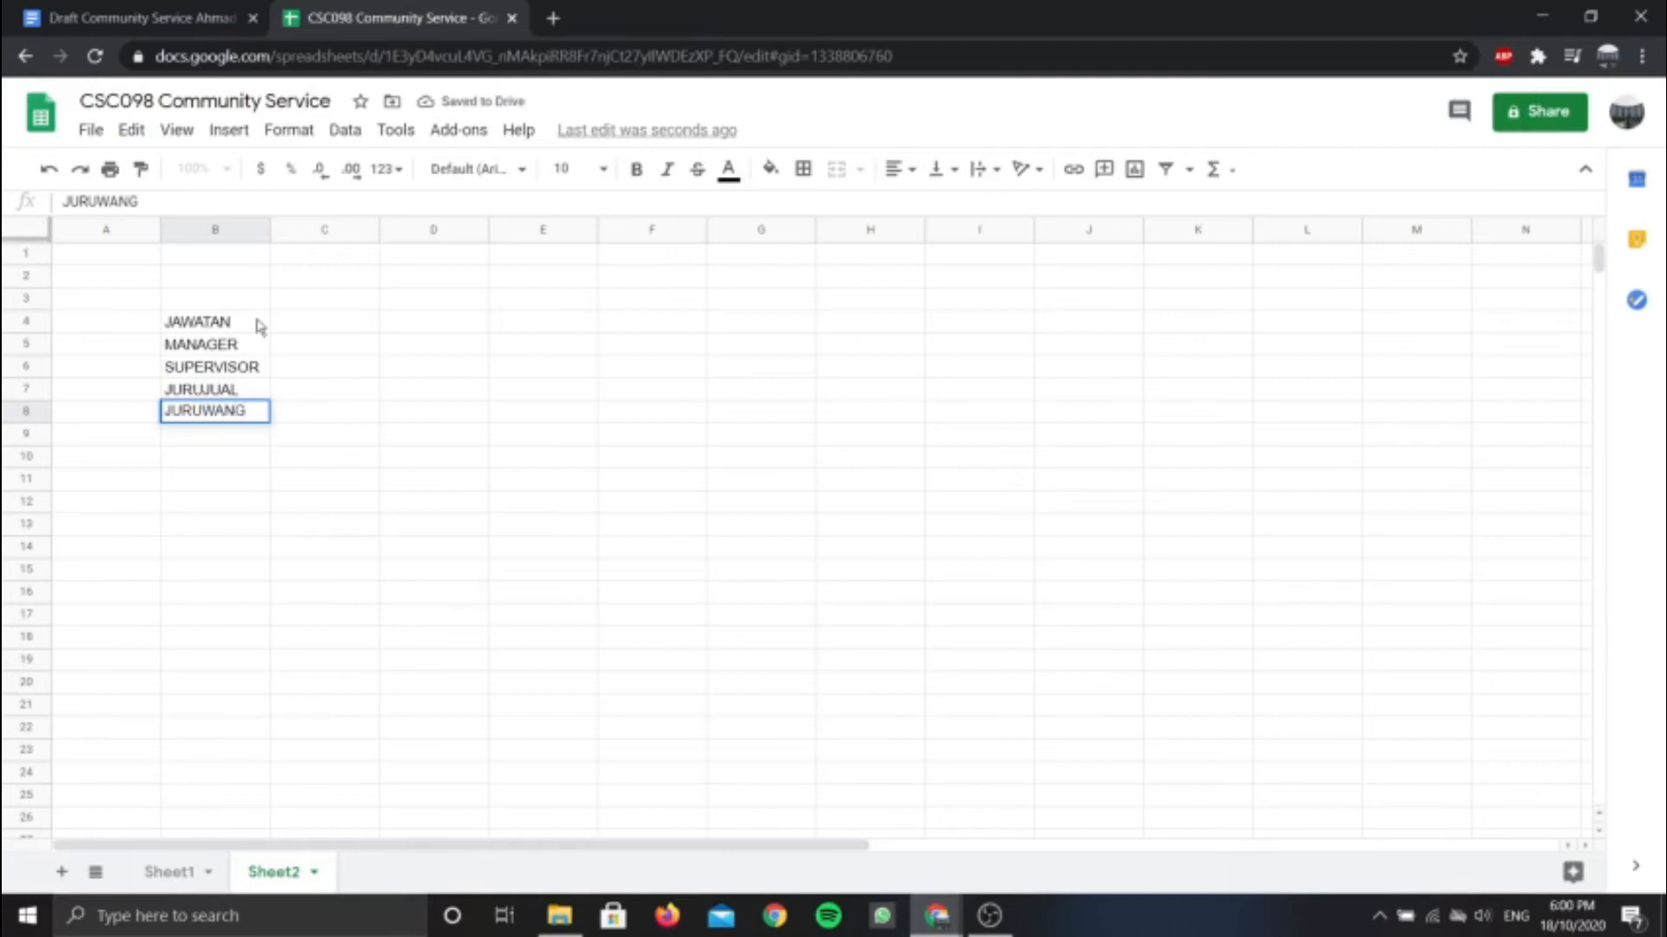
key(Return)
text(TUKANG BERSIH)
key(Return)
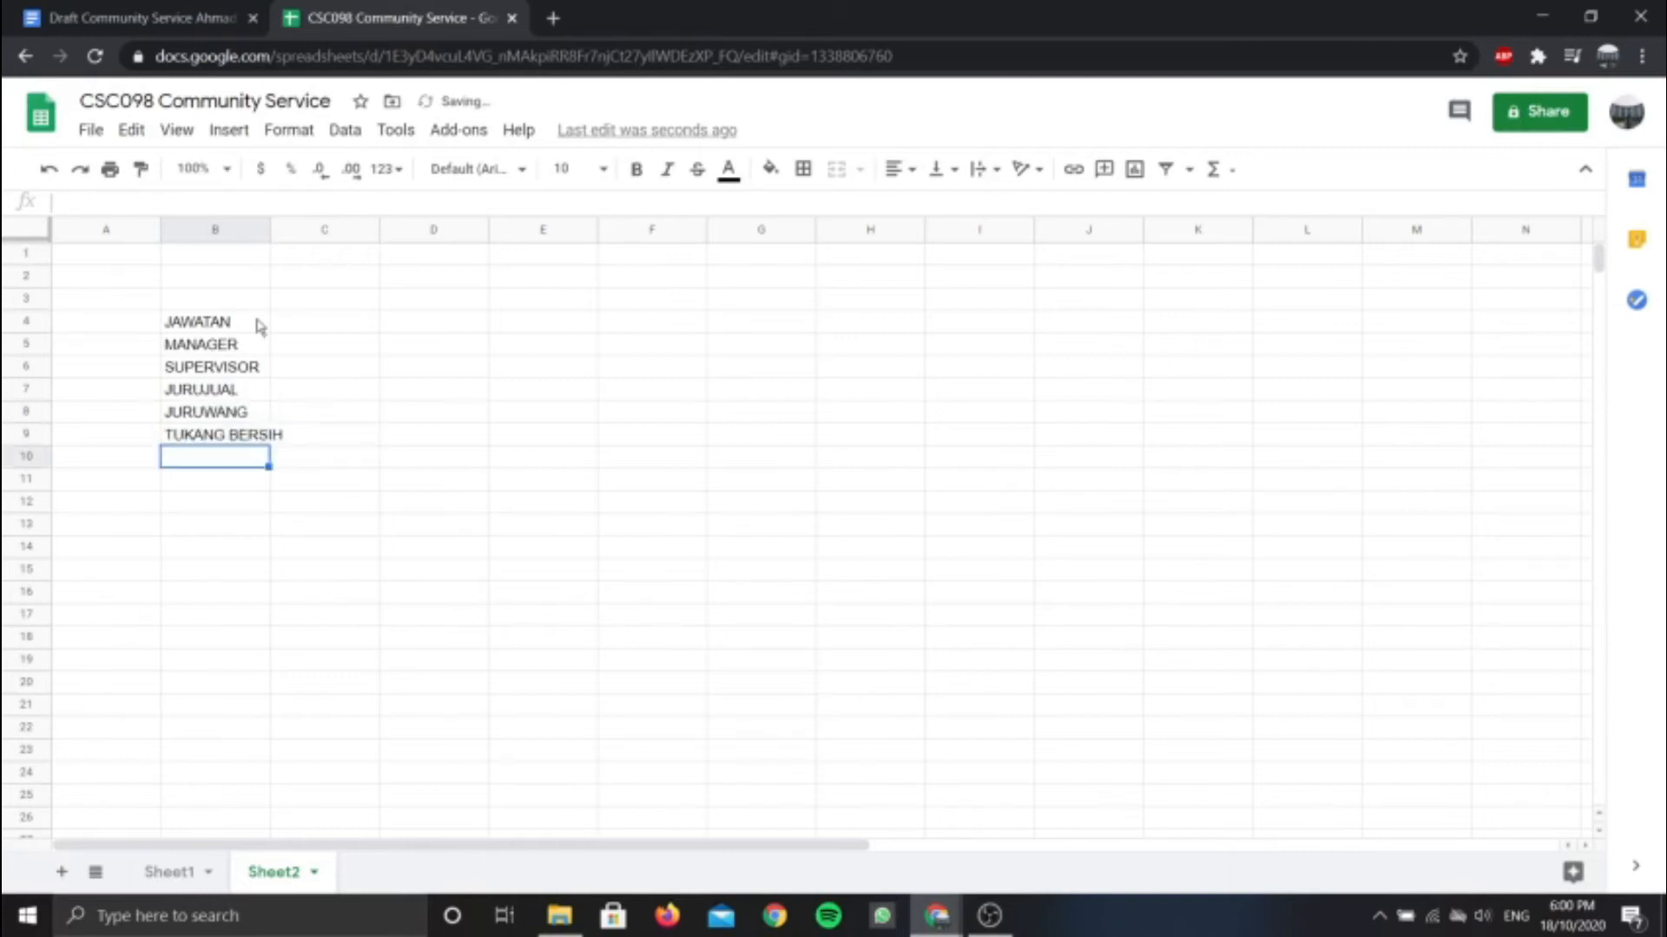
text(TUK)
text(ANG SUSUN)
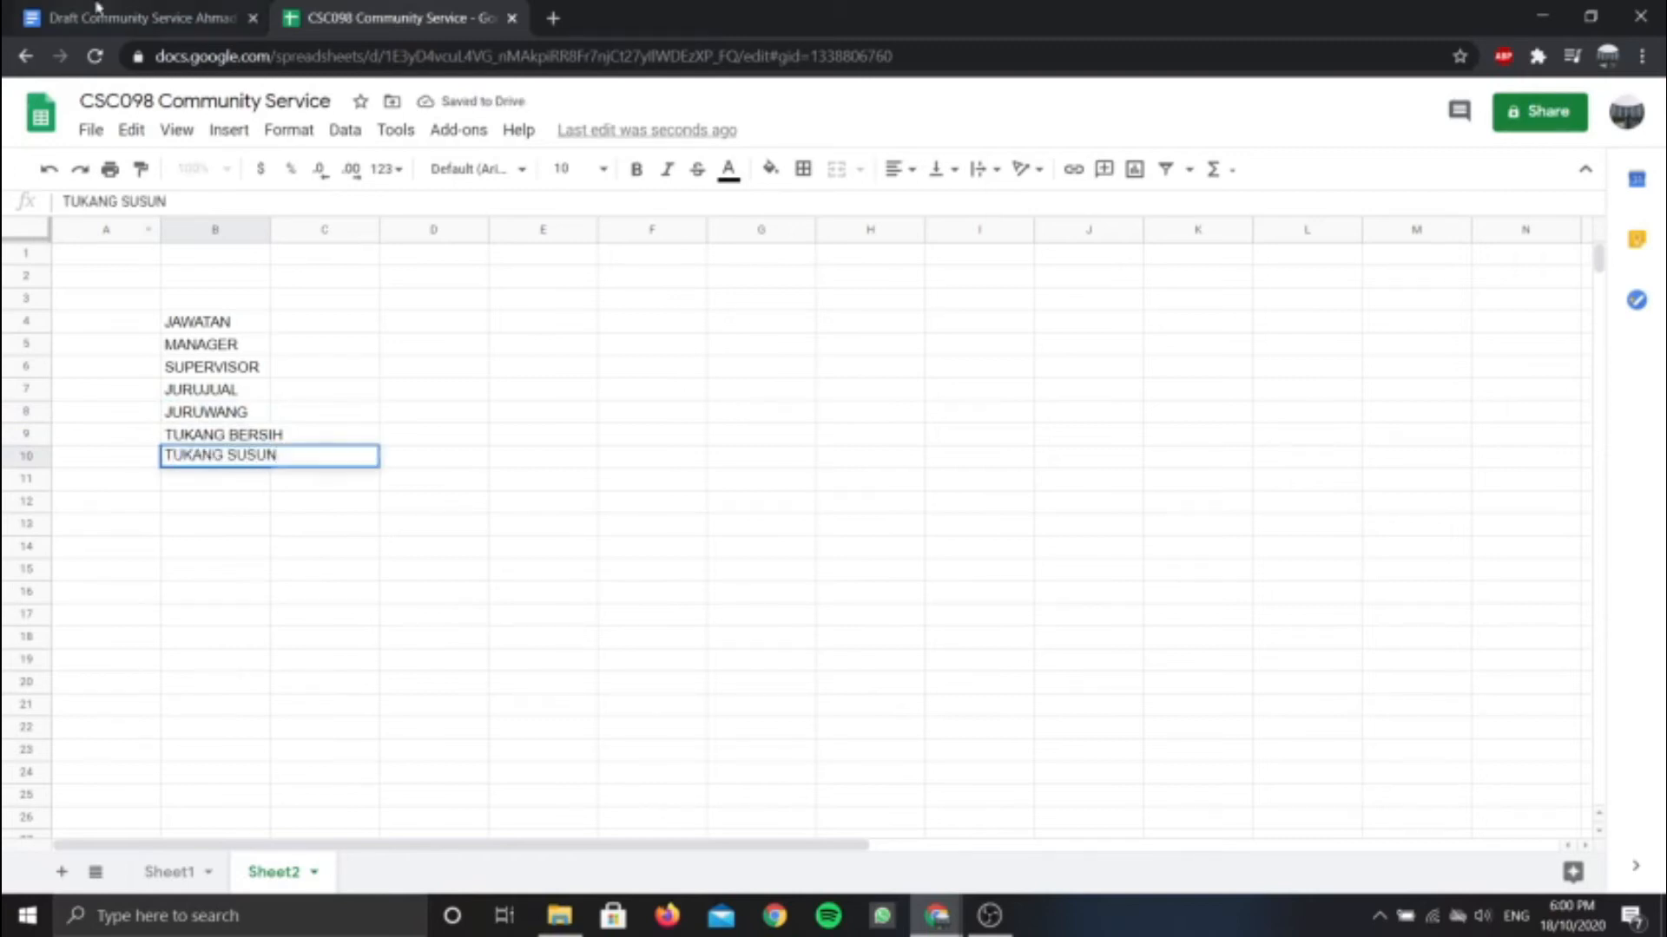
Widen column B, then give the B4:B10 list all borders and centre alignment
drag(269, 228, 290, 227)
drag(225, 323, 261, 458)
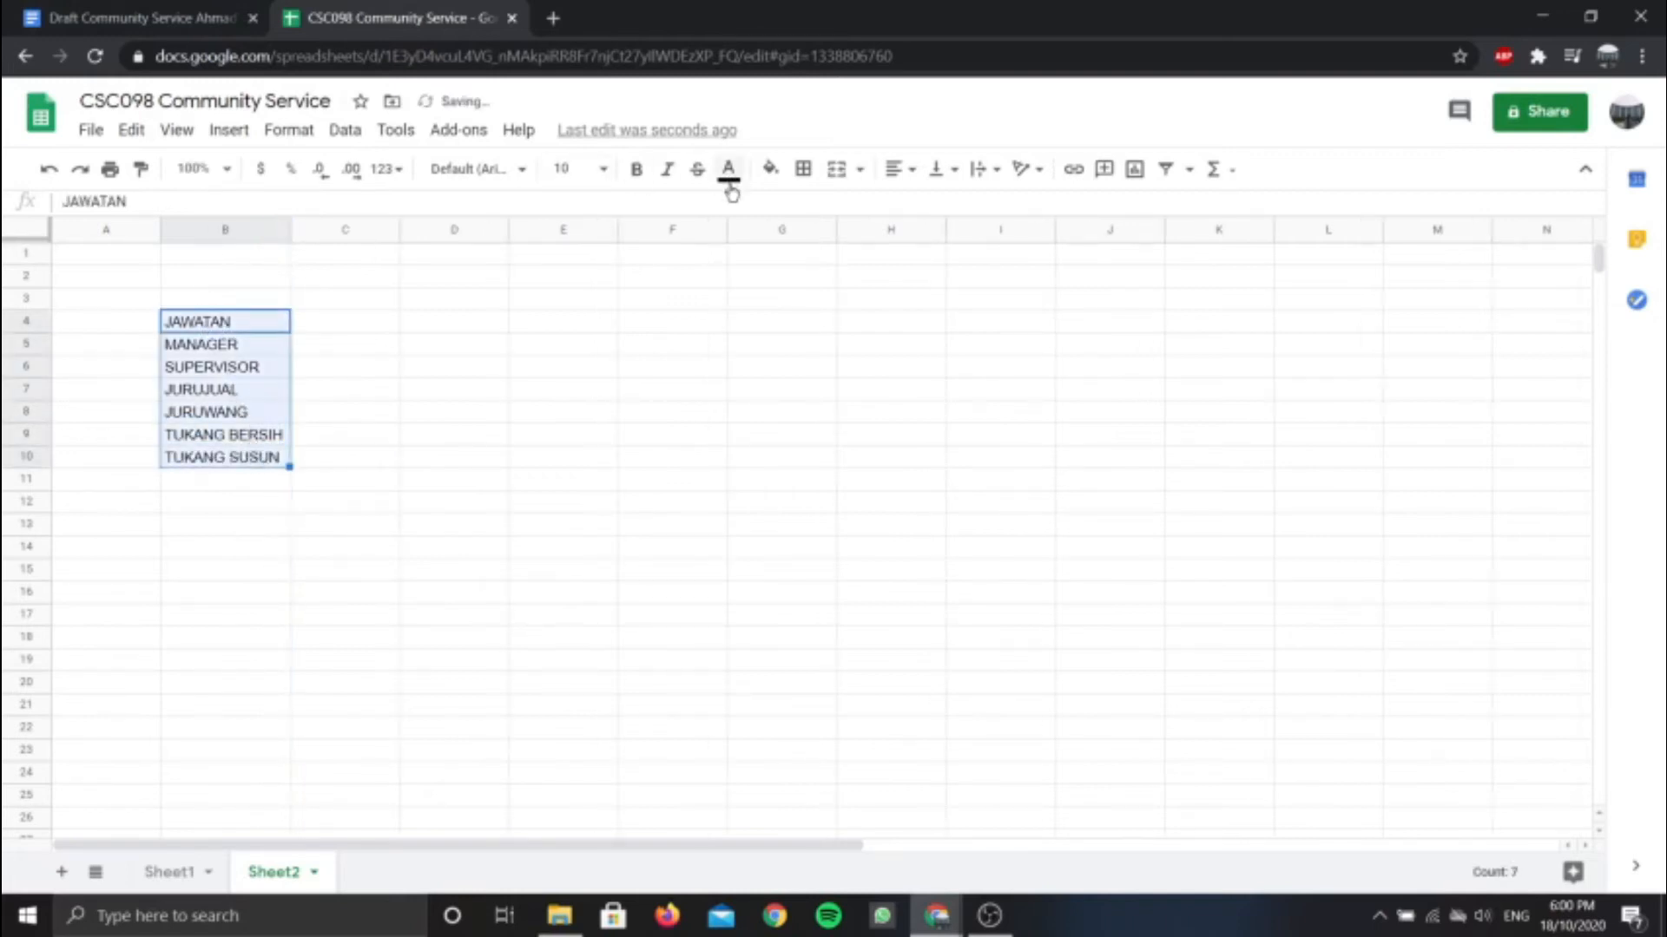
click(815, 173)
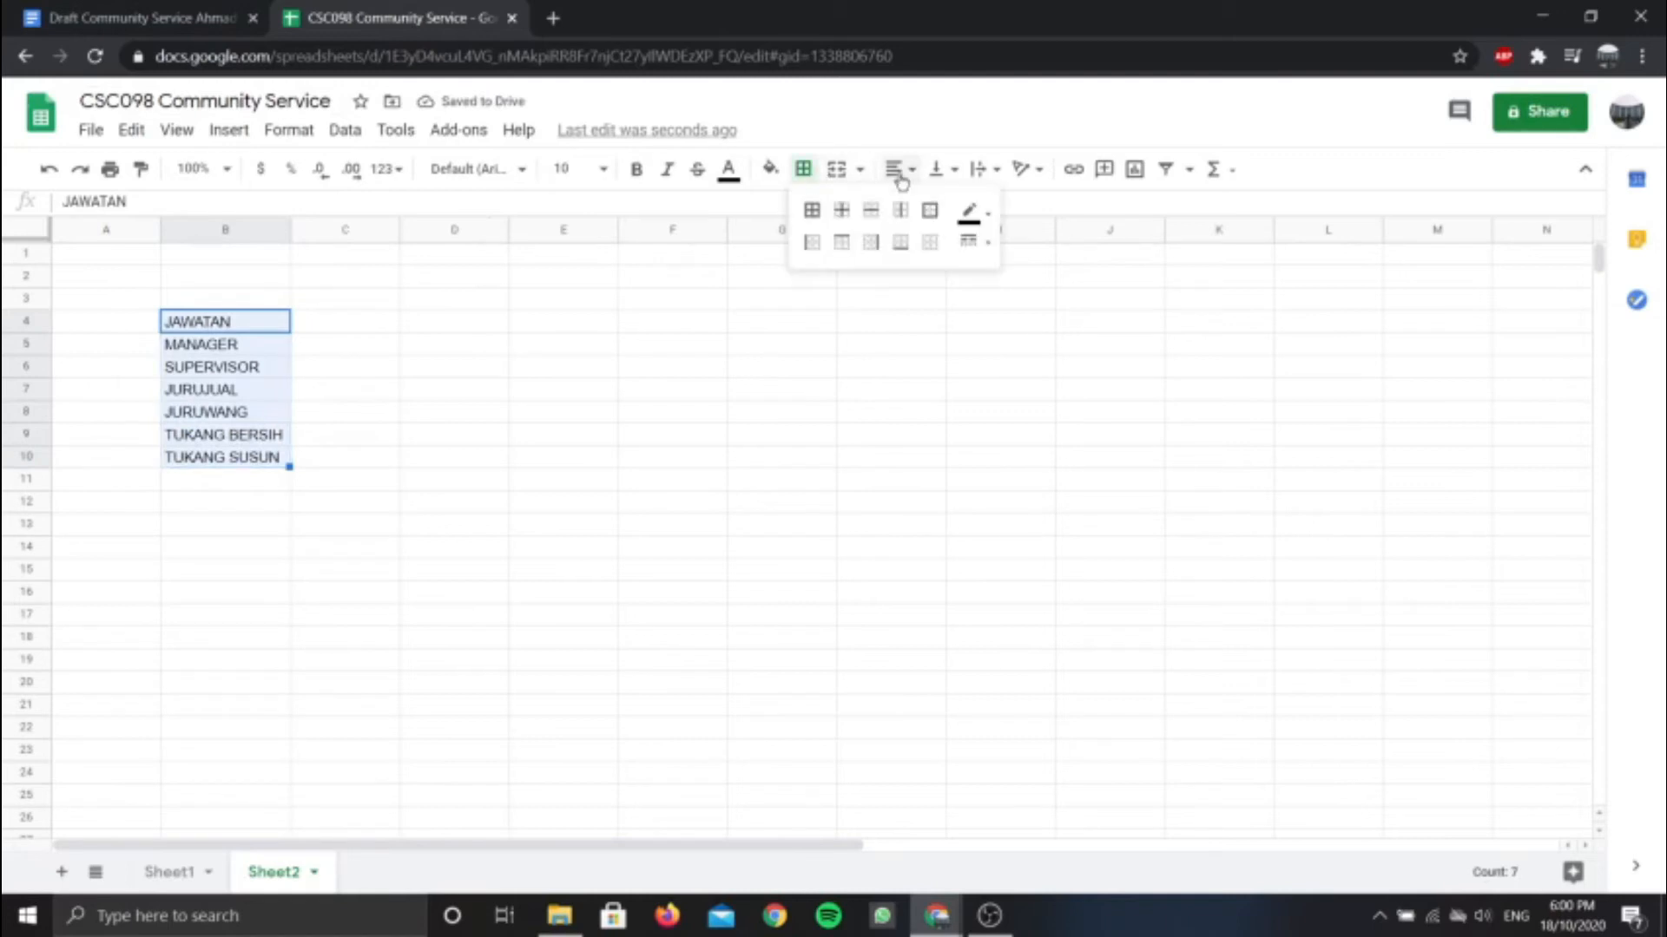
click(811, 209)
click(894, 168)
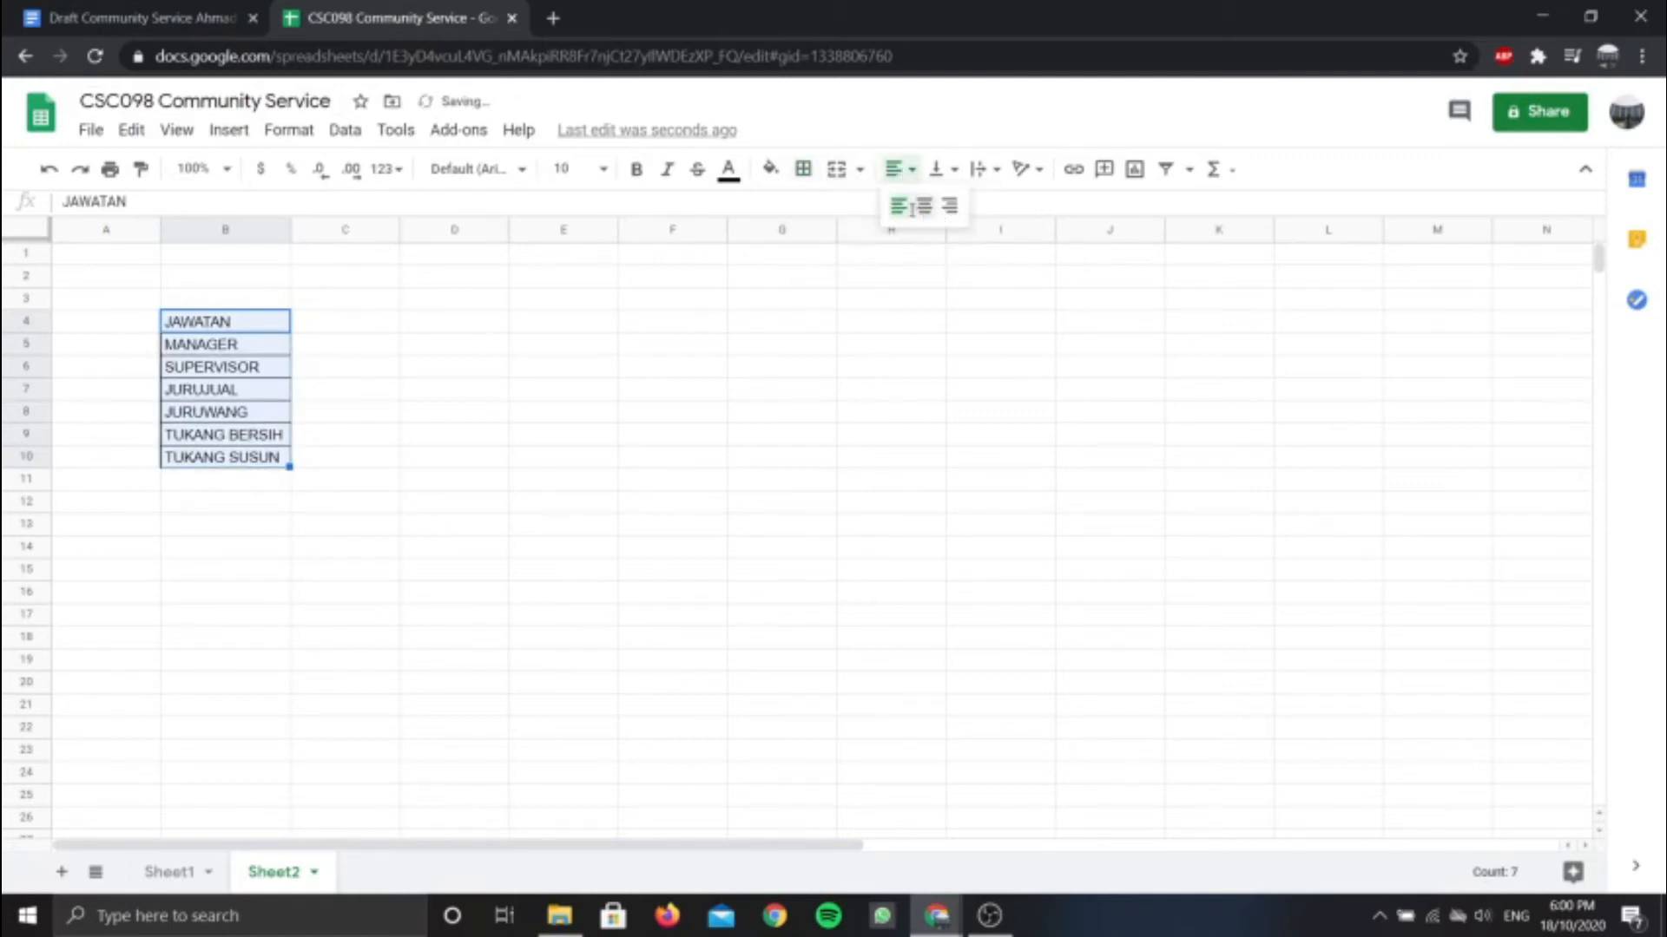
click(923, 210)
Bold the JAWATAN header and return to the Sheet1 payroll table
click(241, 323)
double_click(236, 321)
double_click(235, 319)
click(636, 169)
click(198, 373)
click(214, 347)
click(254, 369)
click(262, 391)
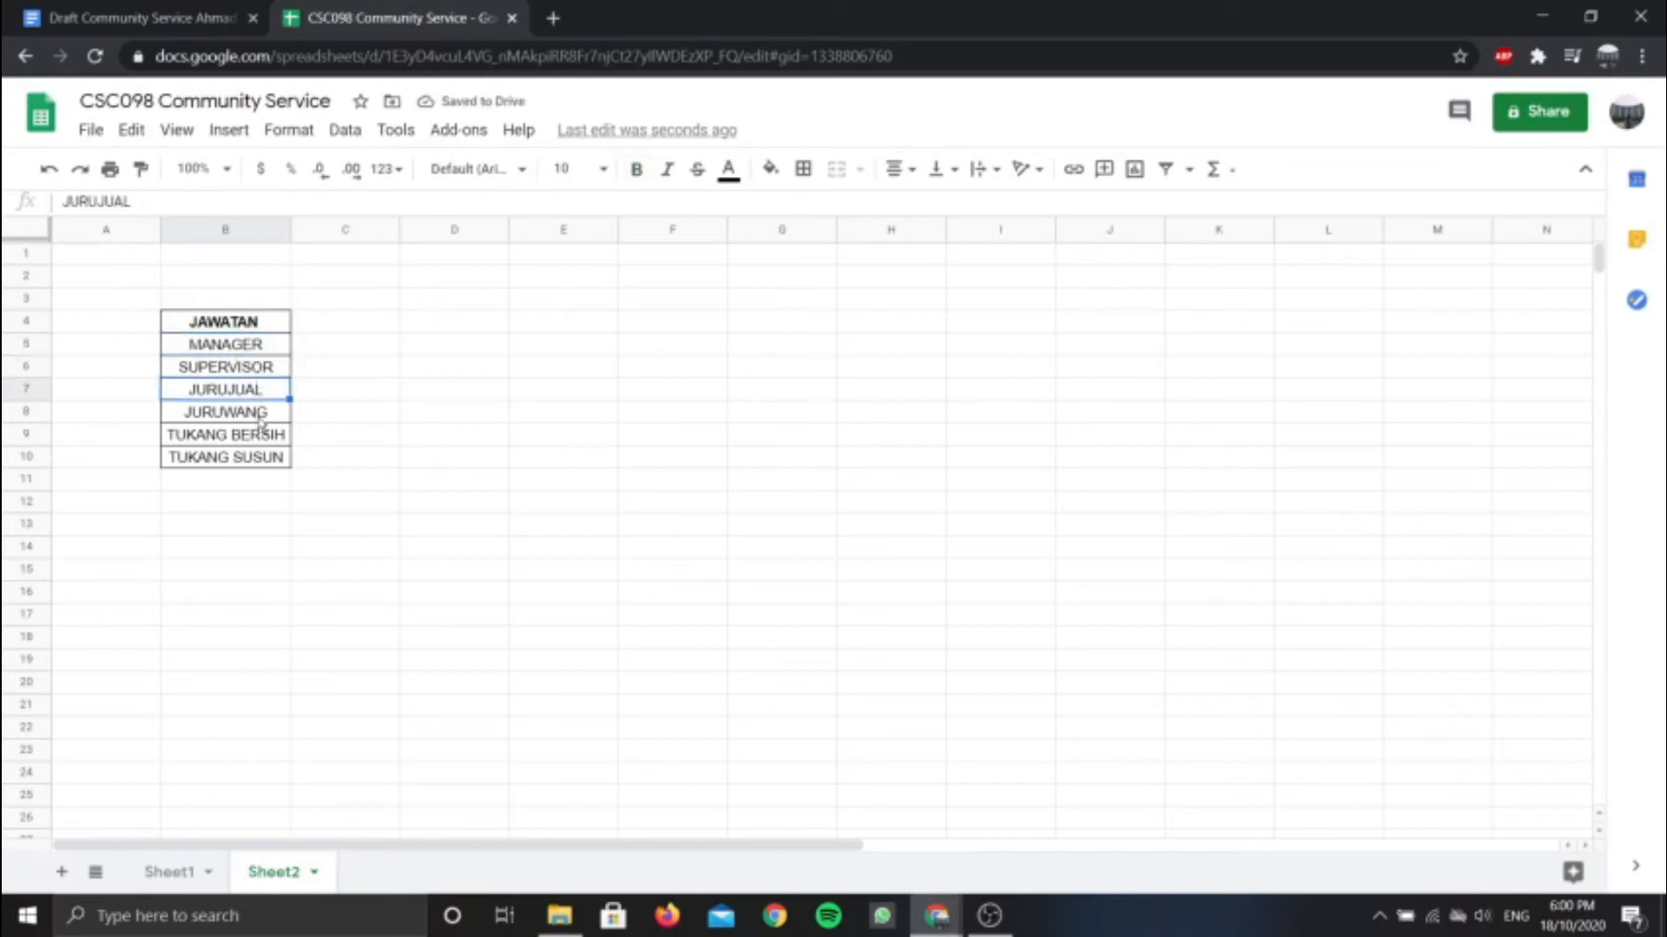
click(261, 416)
click(263, 438)
click(250, 460)
click(193, 873)
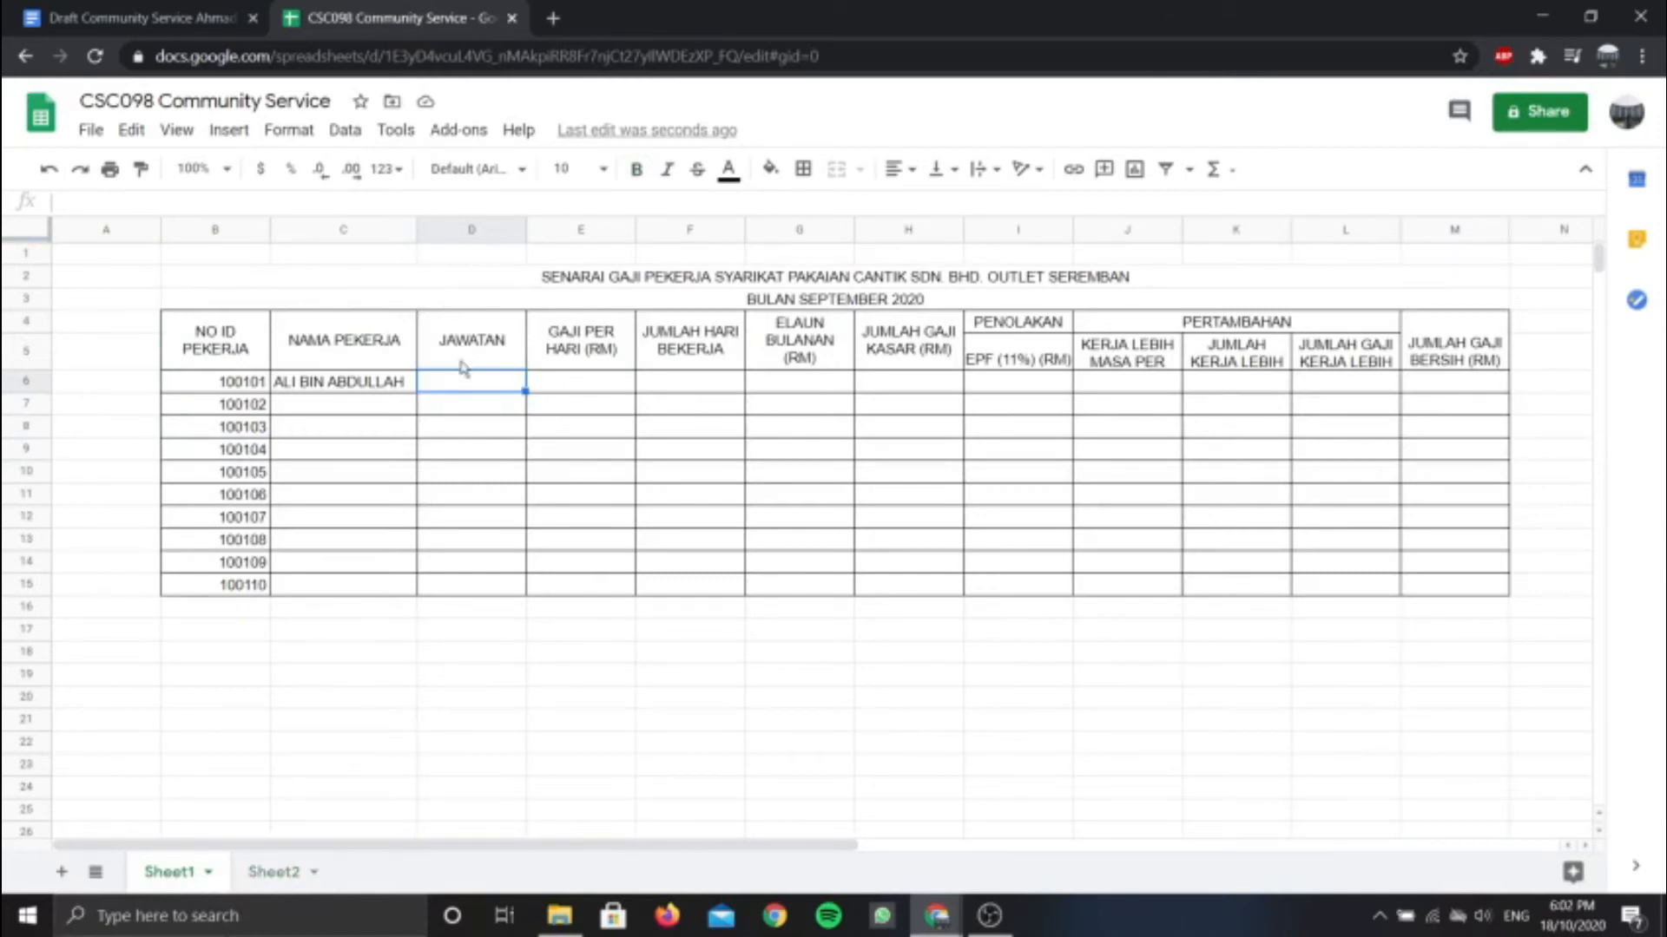
Add a data-validation dropdown to D6:D15 listing the job titles from Sheet2!B5:B10
drag(462, 389, 473, 586)
click(345, 130)
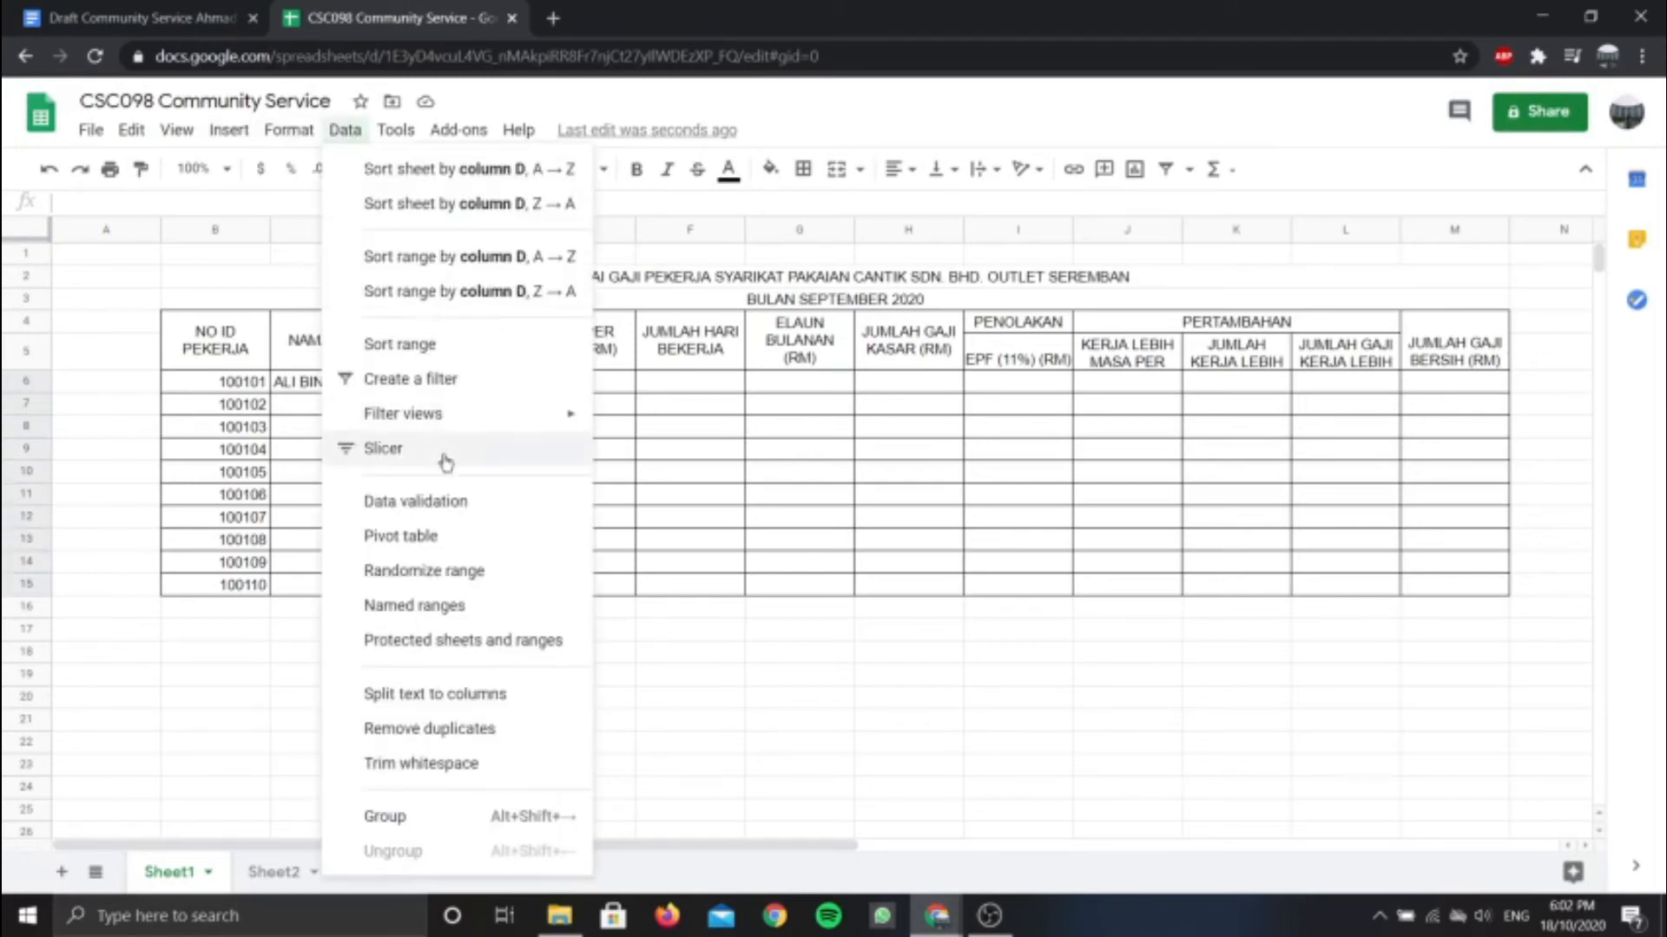
click(436, 518)
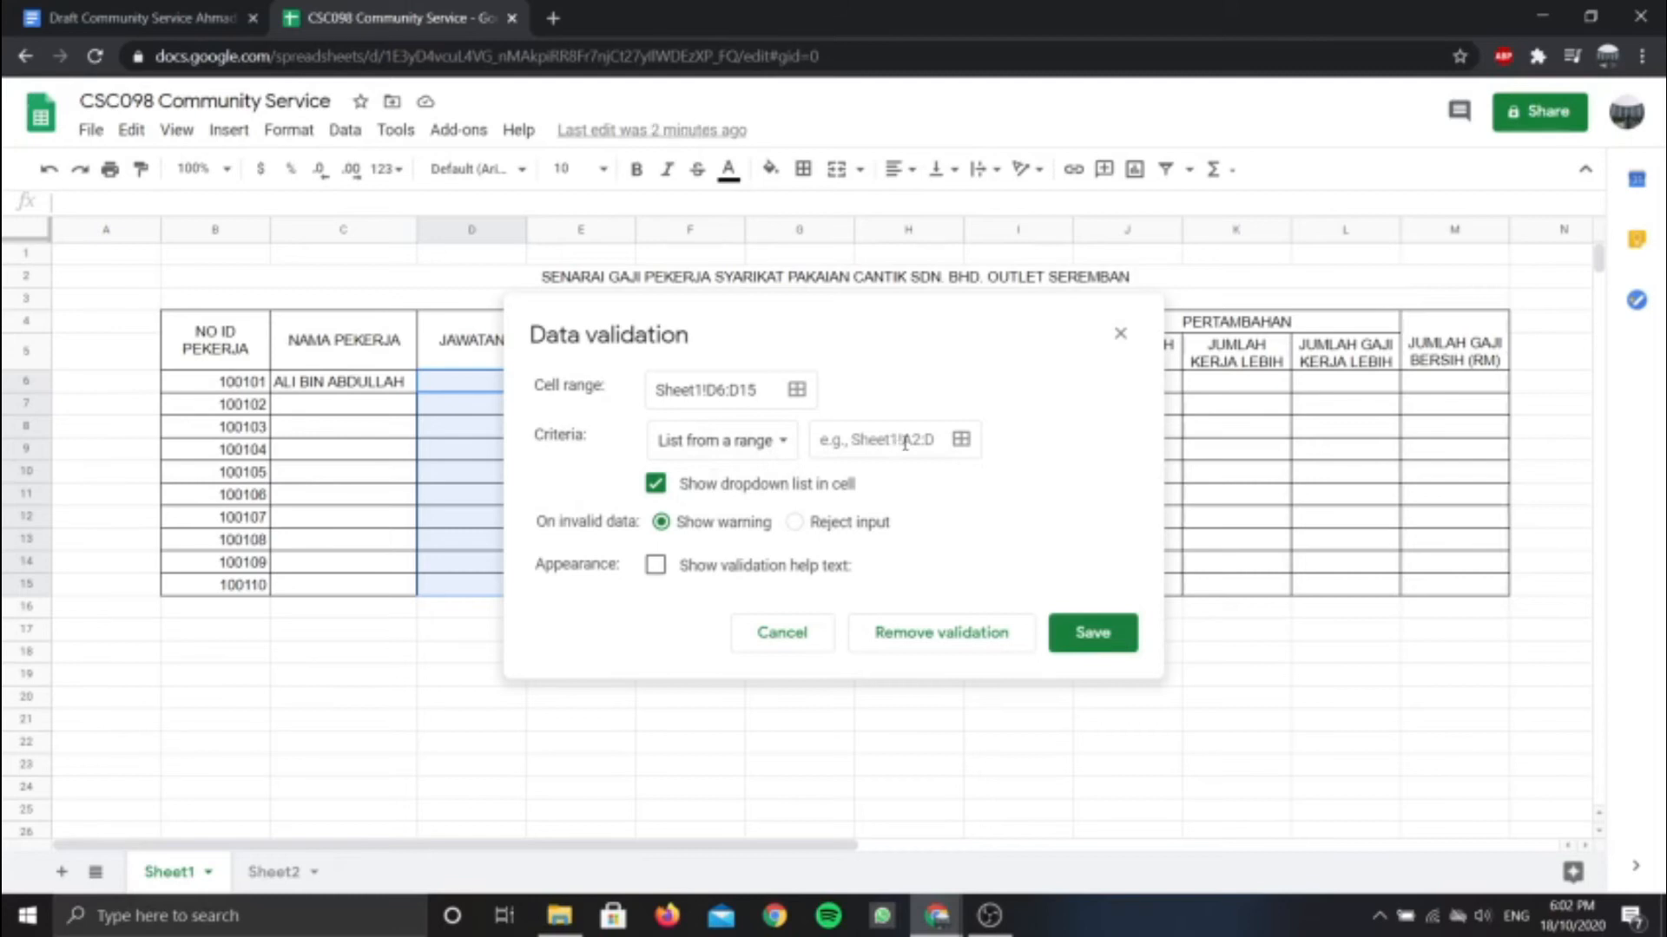
click(960, 440)
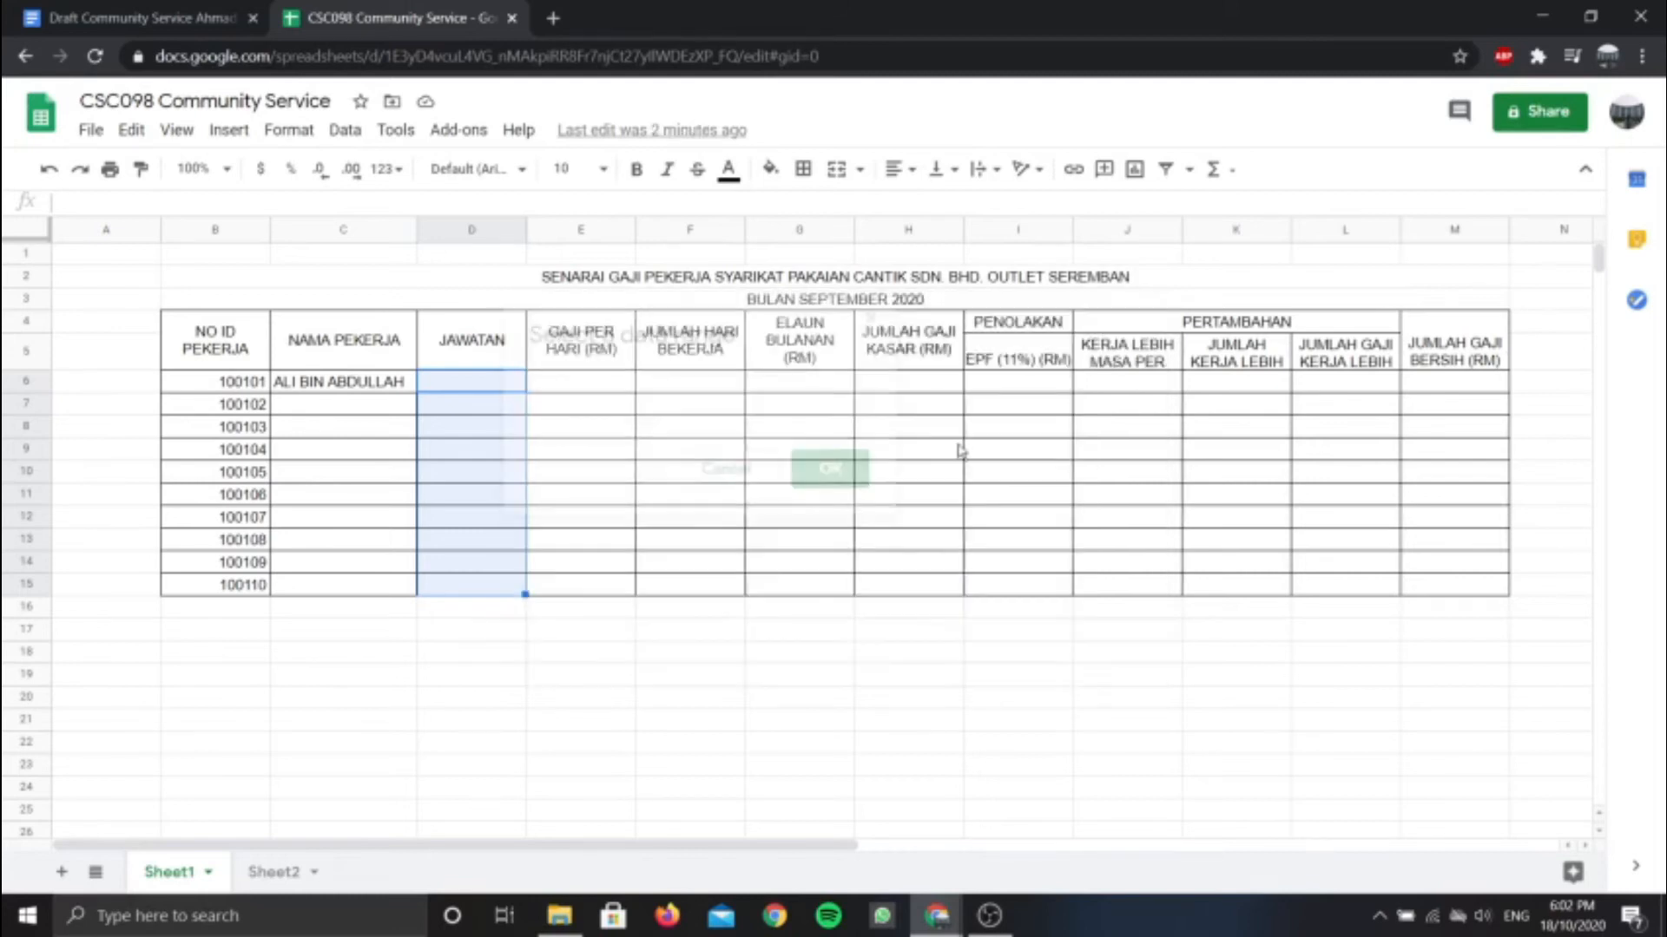
drag(691, 338, 893, 368)
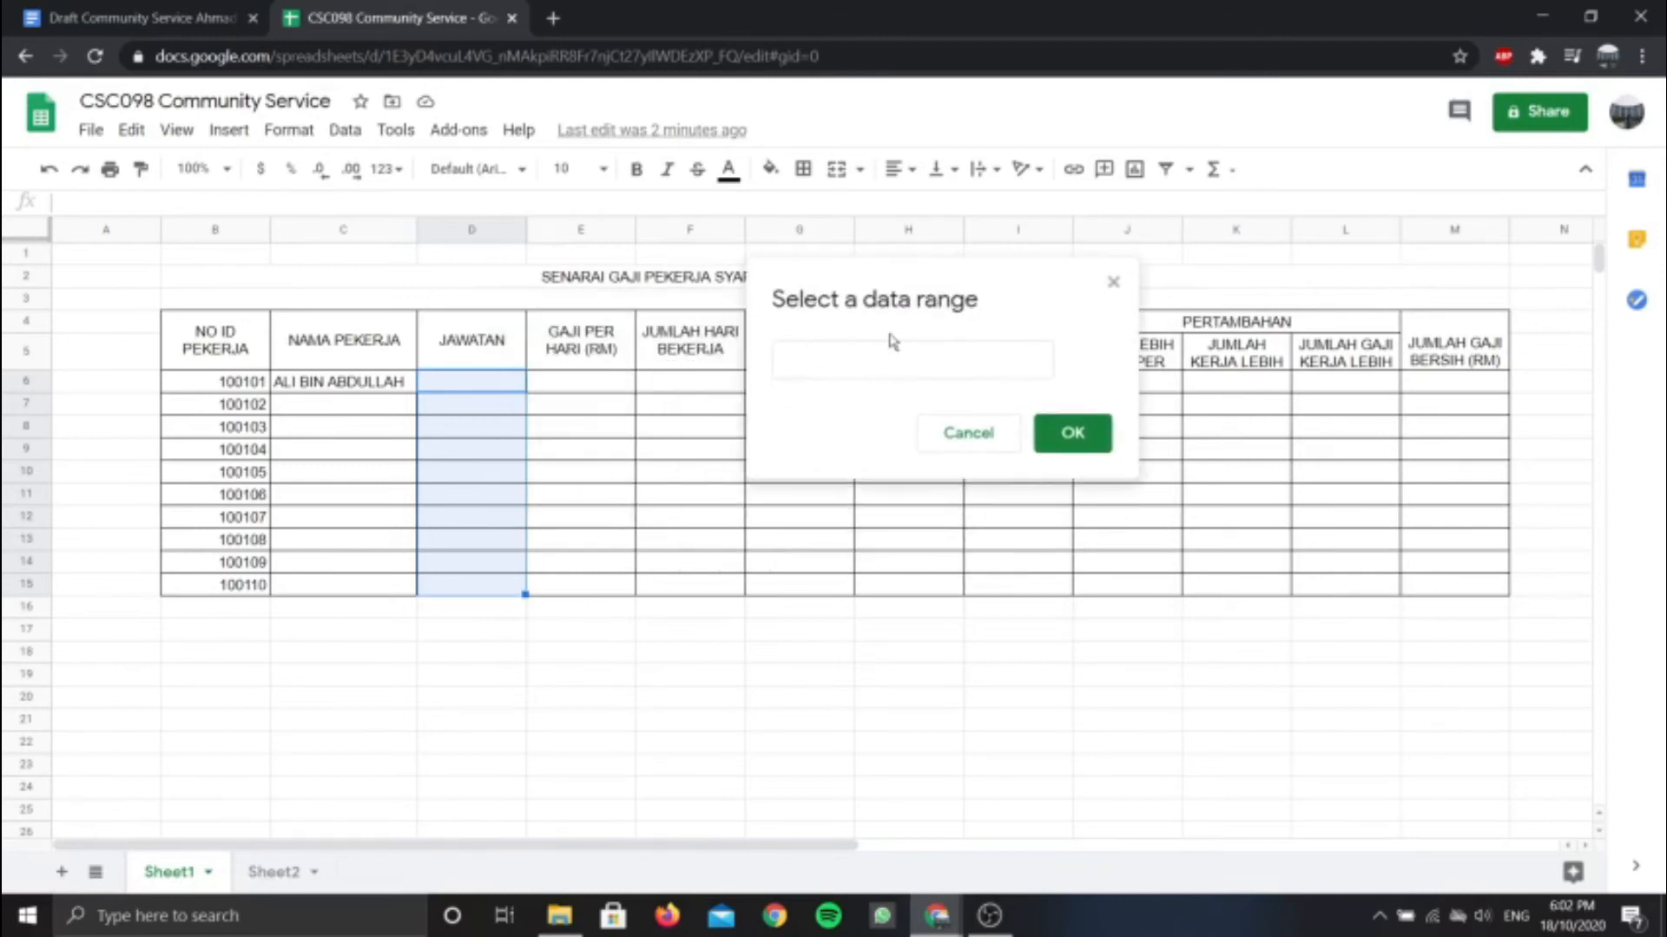
click(273, 873)
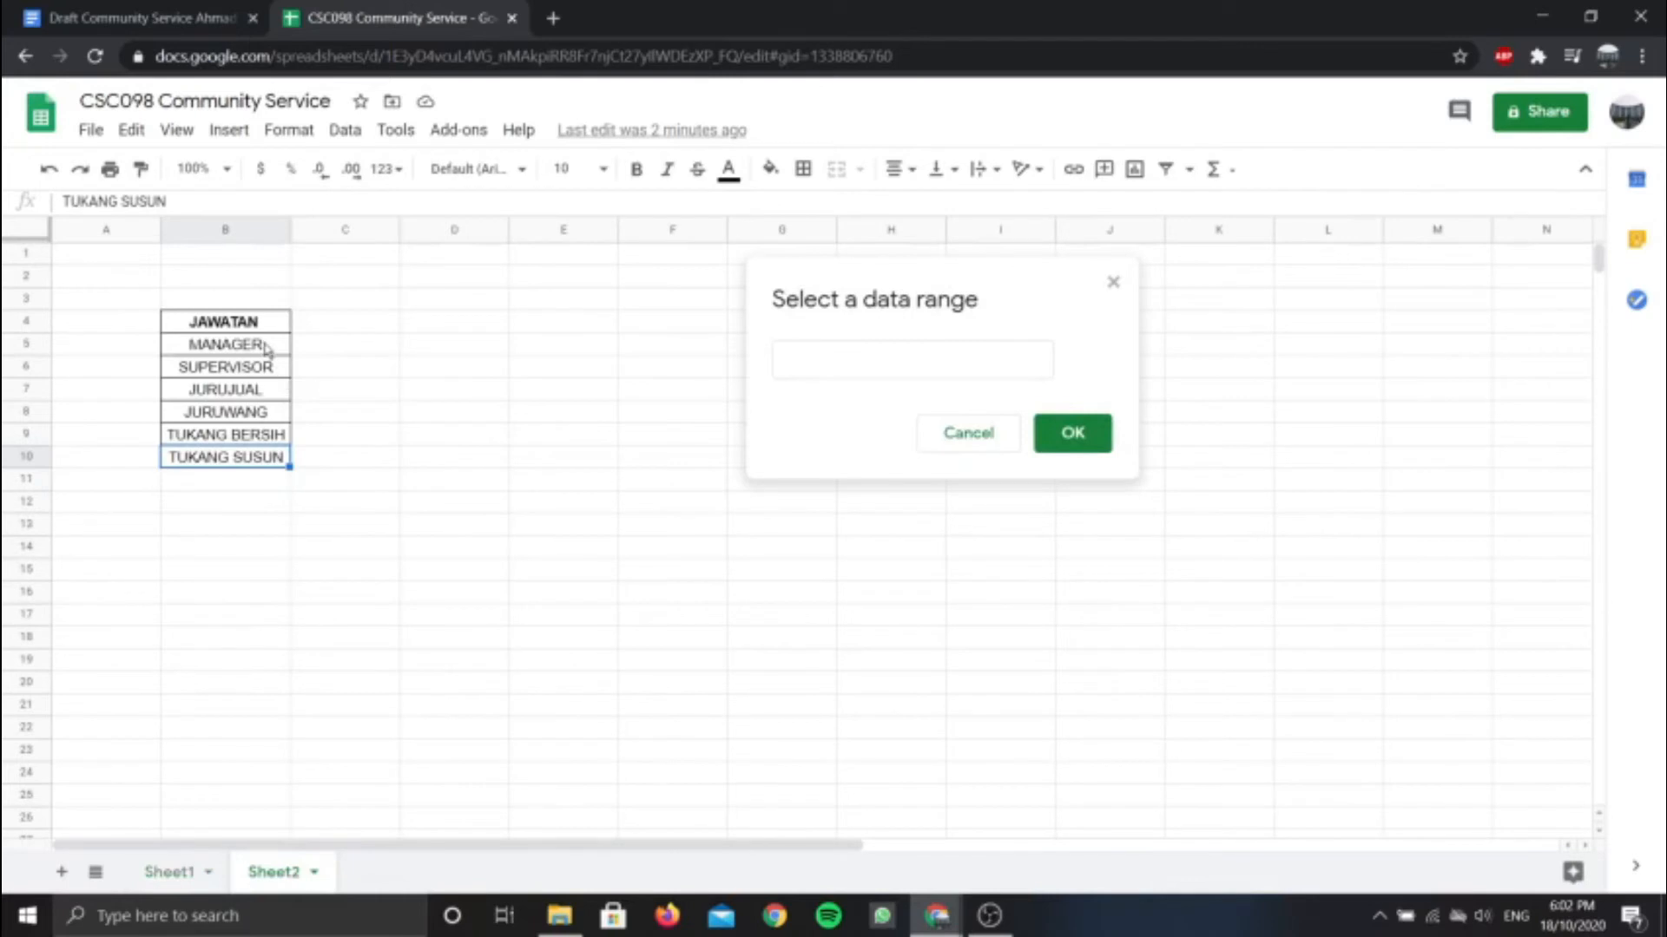
drag(265, 347, 265, 458)
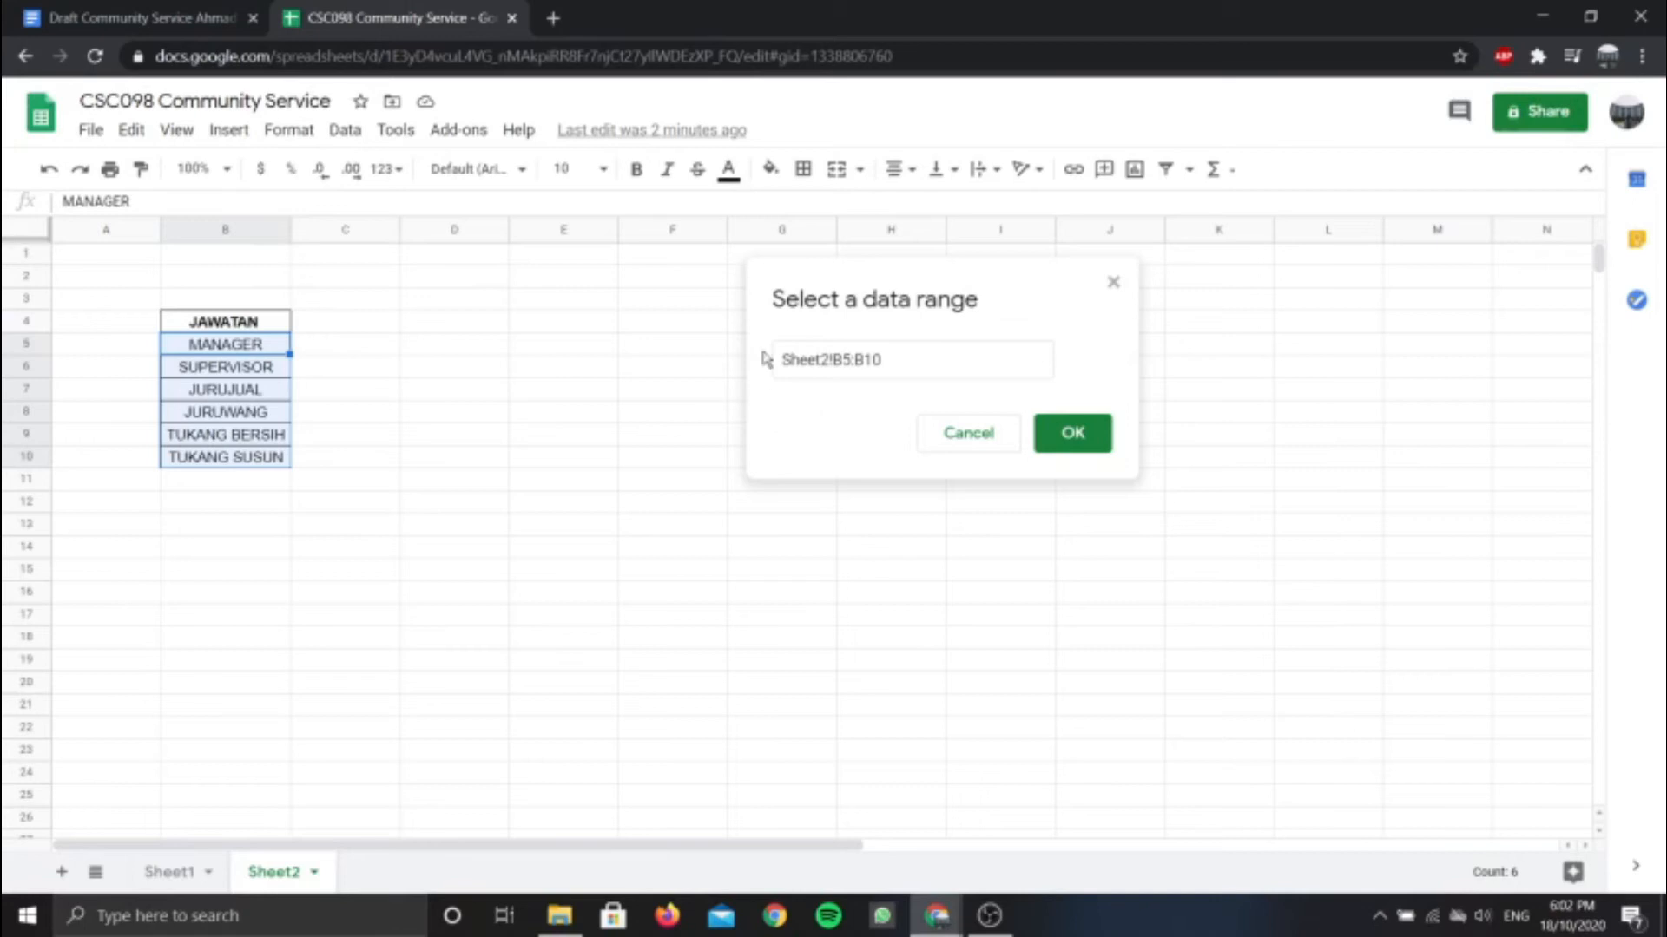
click(1082, 445)
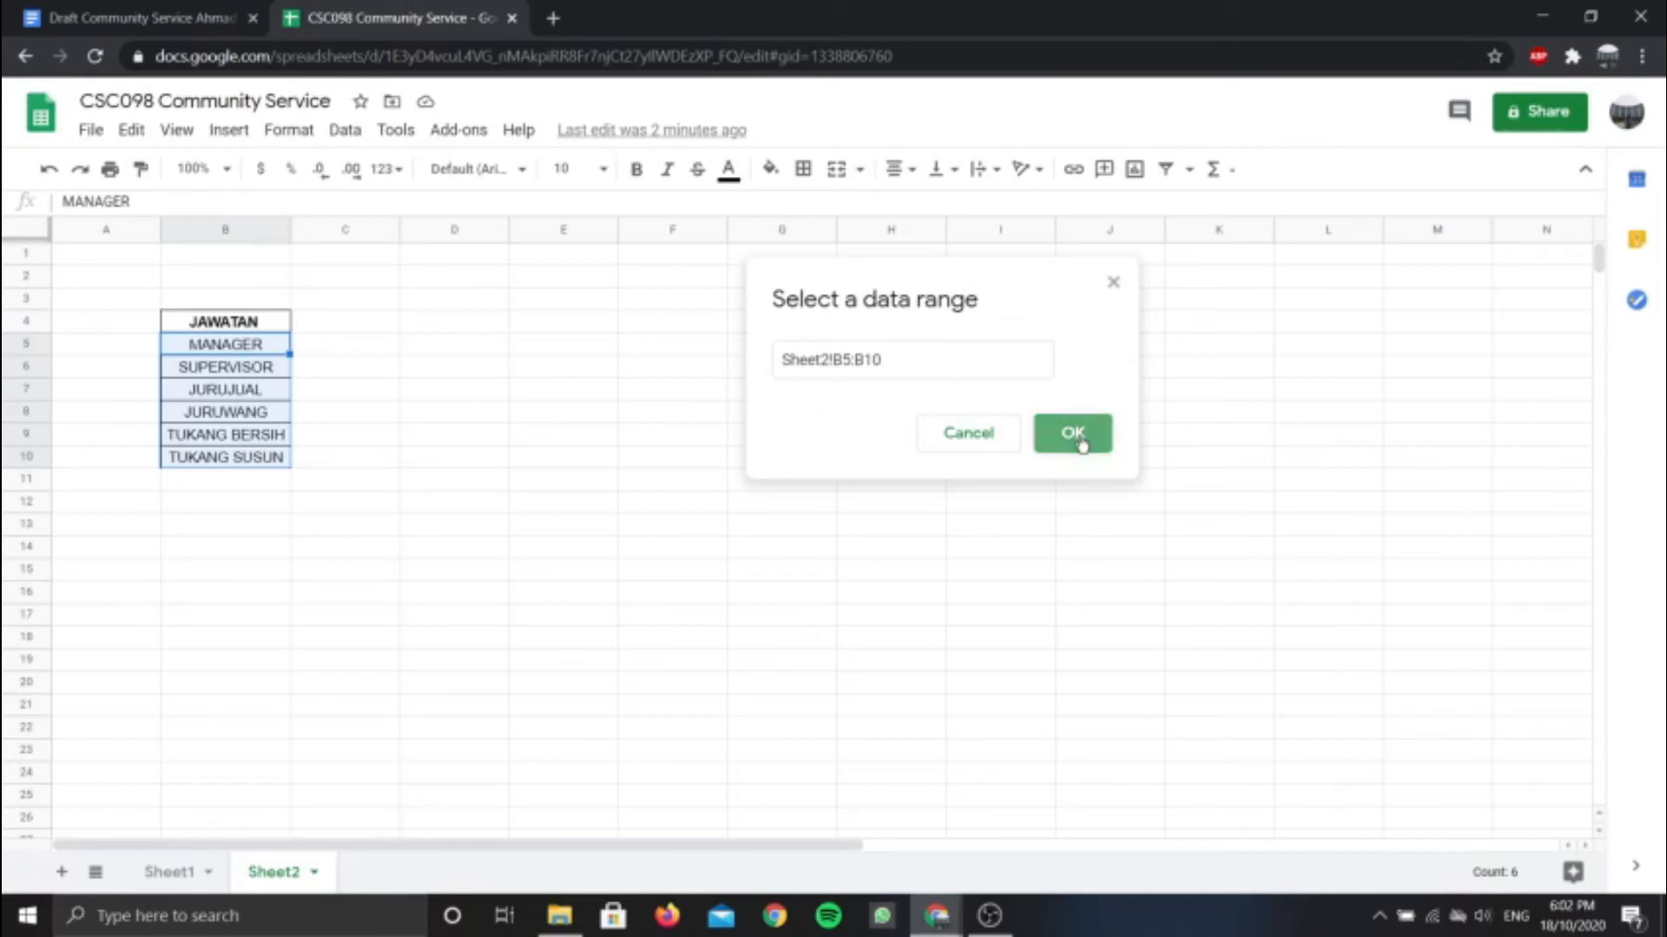
click(1074, 638)
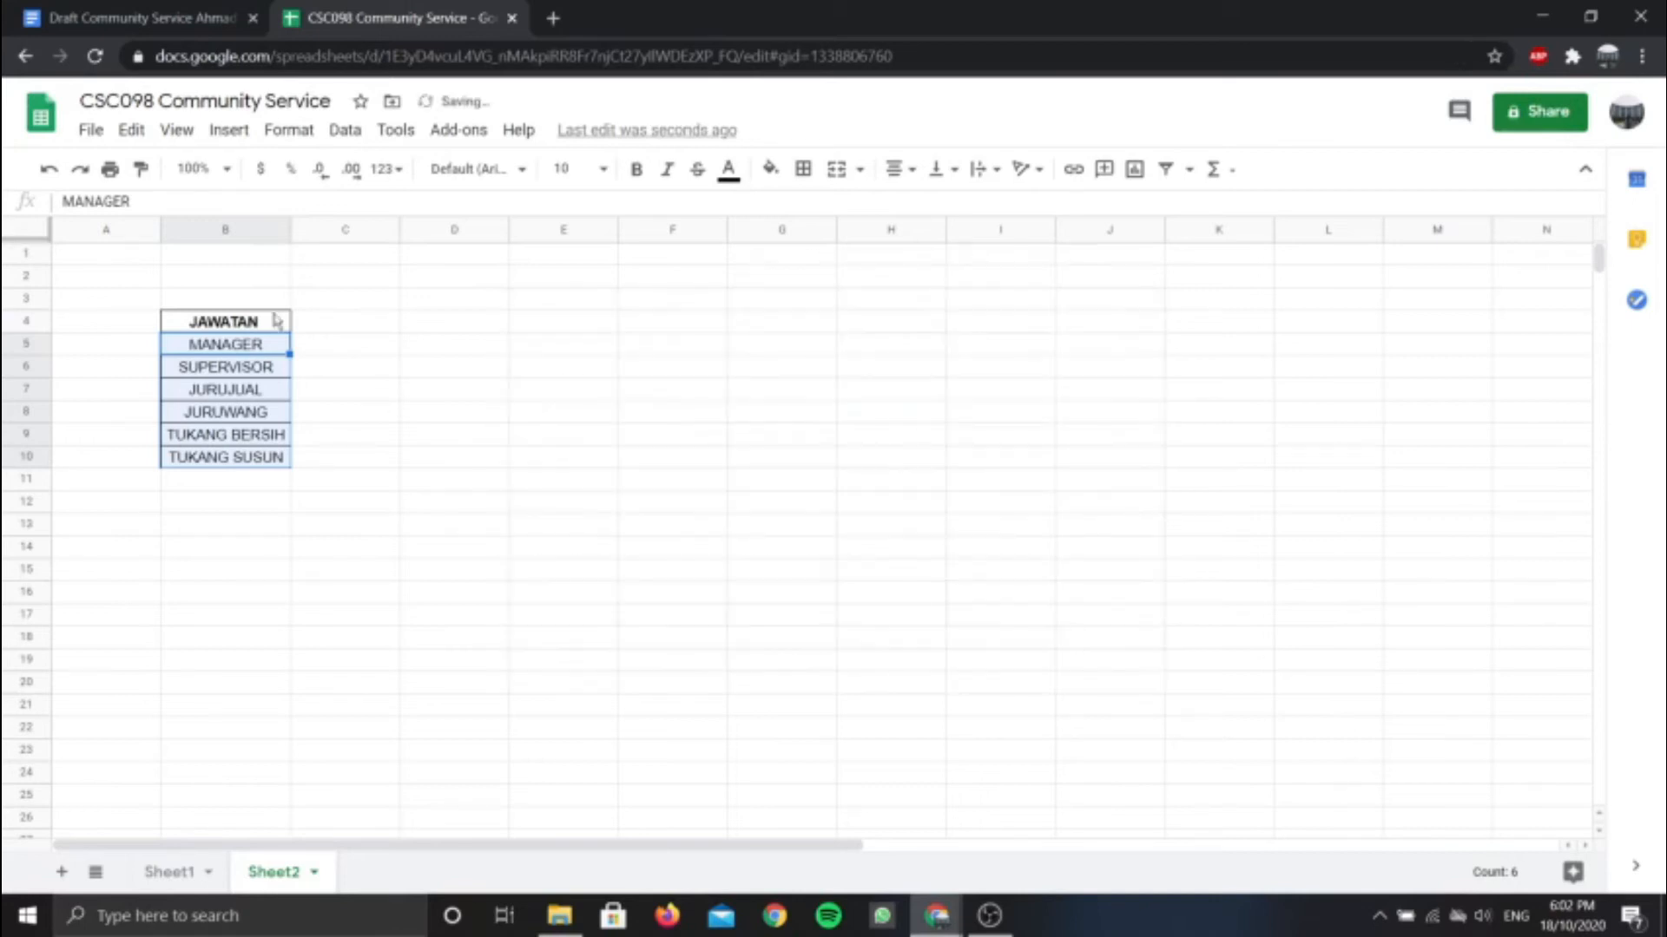
click(180, 877)
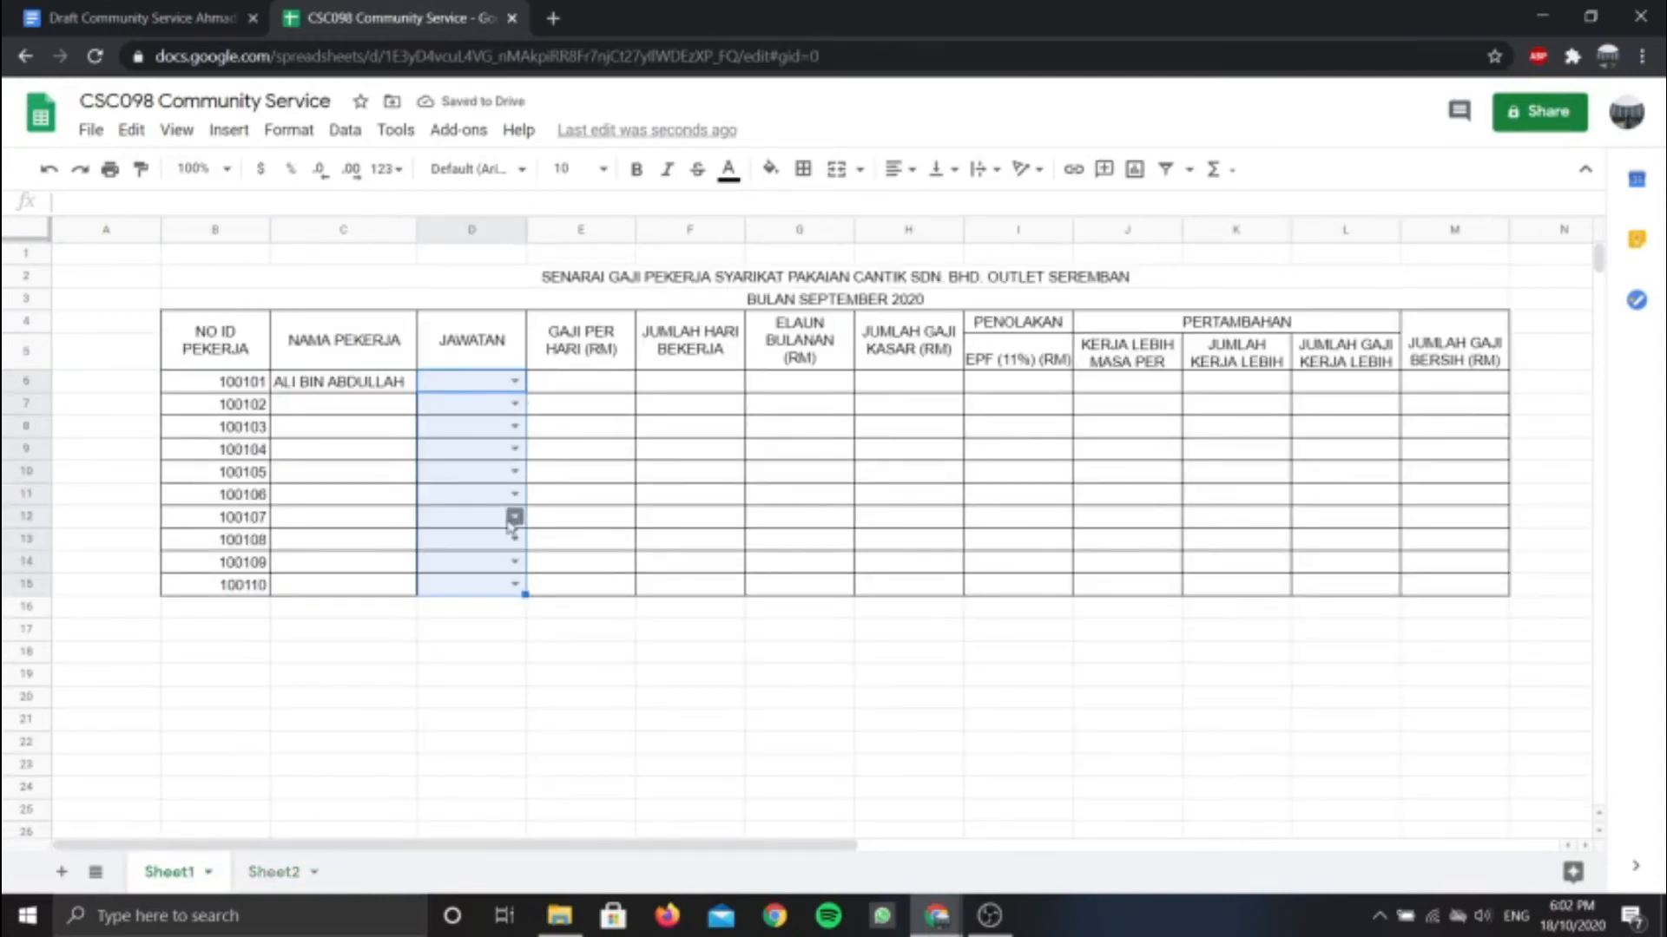
Pick MANAGER from D6's dropdown and widen column D slightly
click(515, 382)
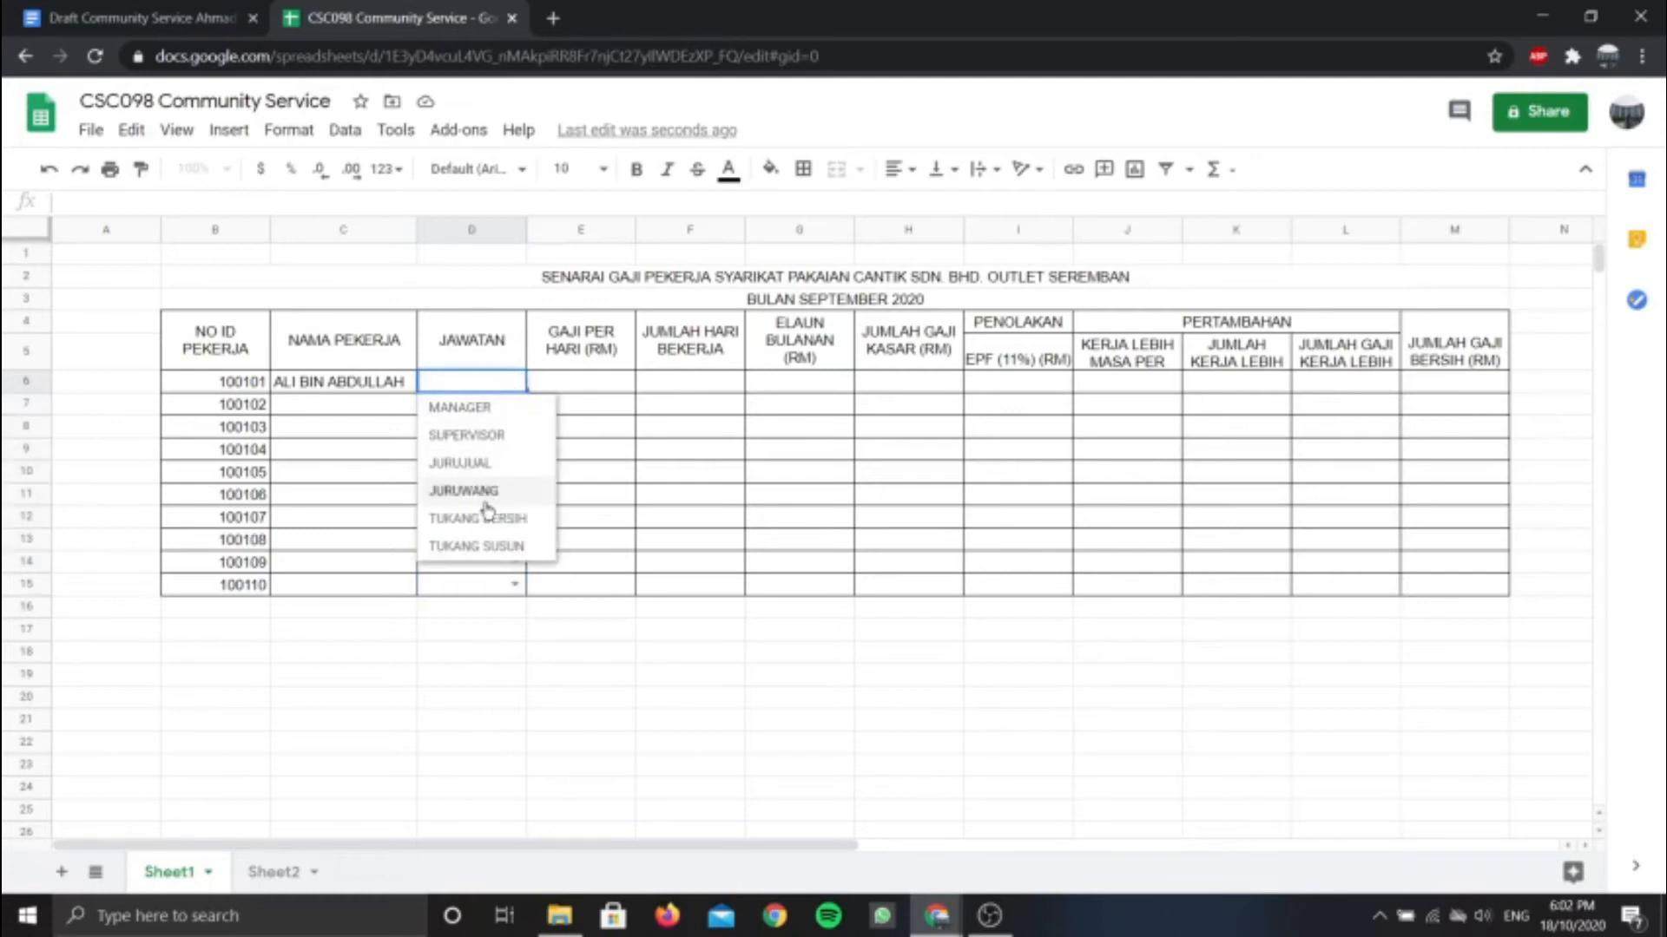
click(483, 410)
drag(523, 228, 543, 228)
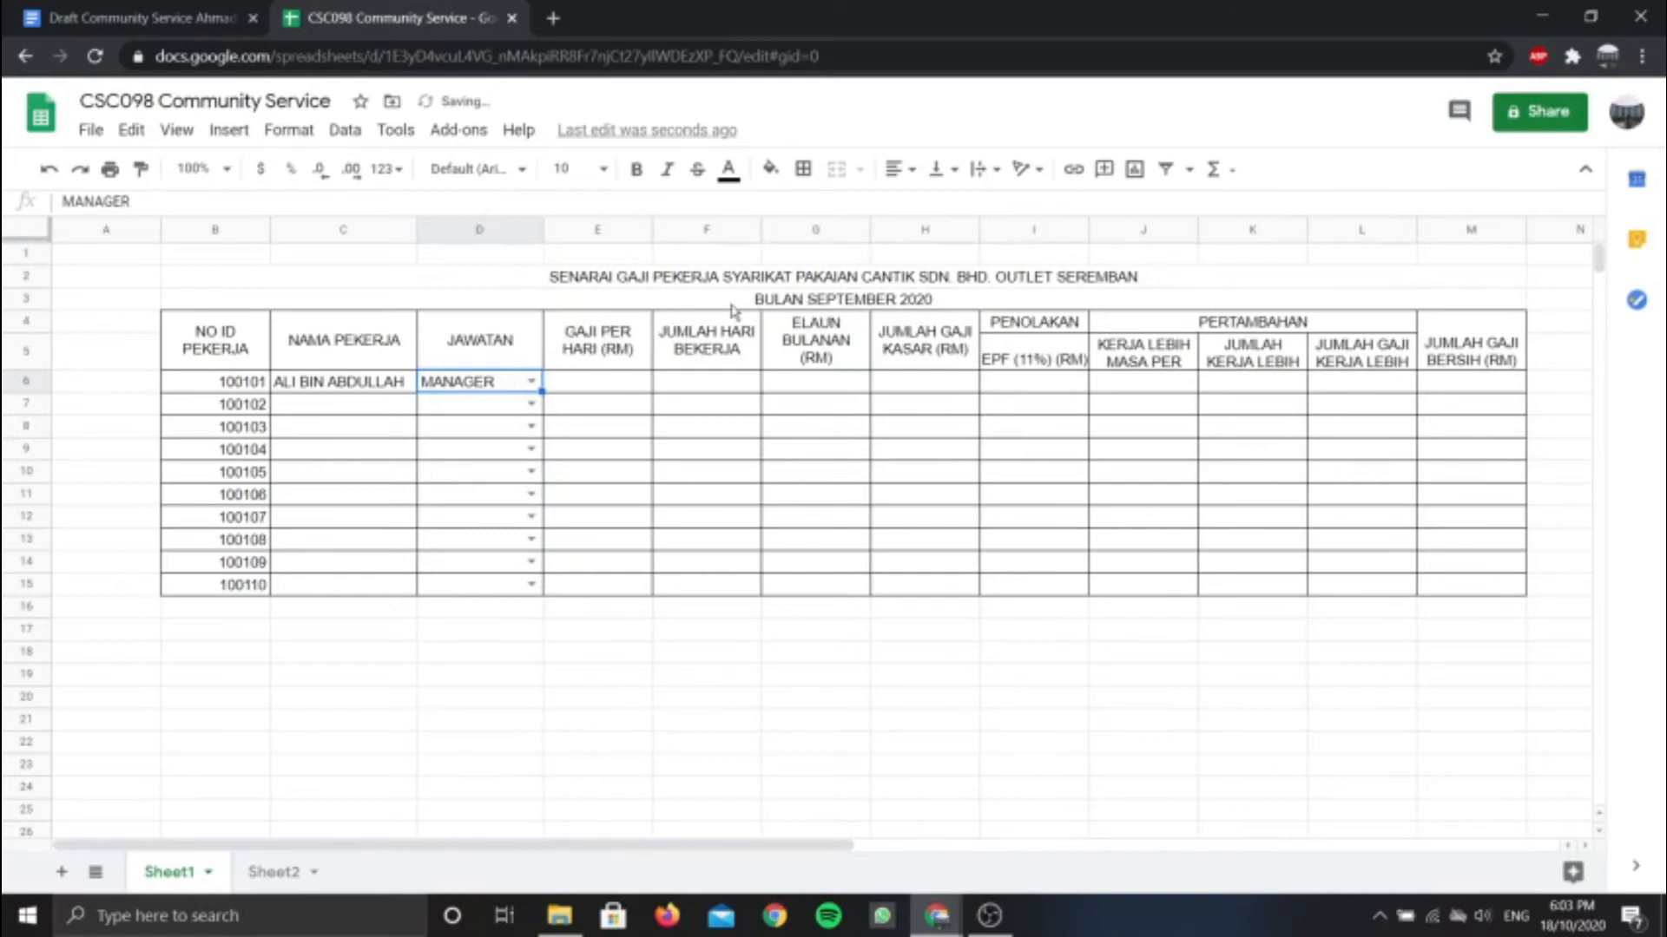
Try SUPERVISOR and JURUJUAL in D6's dropdown, then set it back to MANAGER
click(531, 382)
click(482, 410)
click(531, 382)
click(473, 435)
click(531, 382)
click(486, 464)
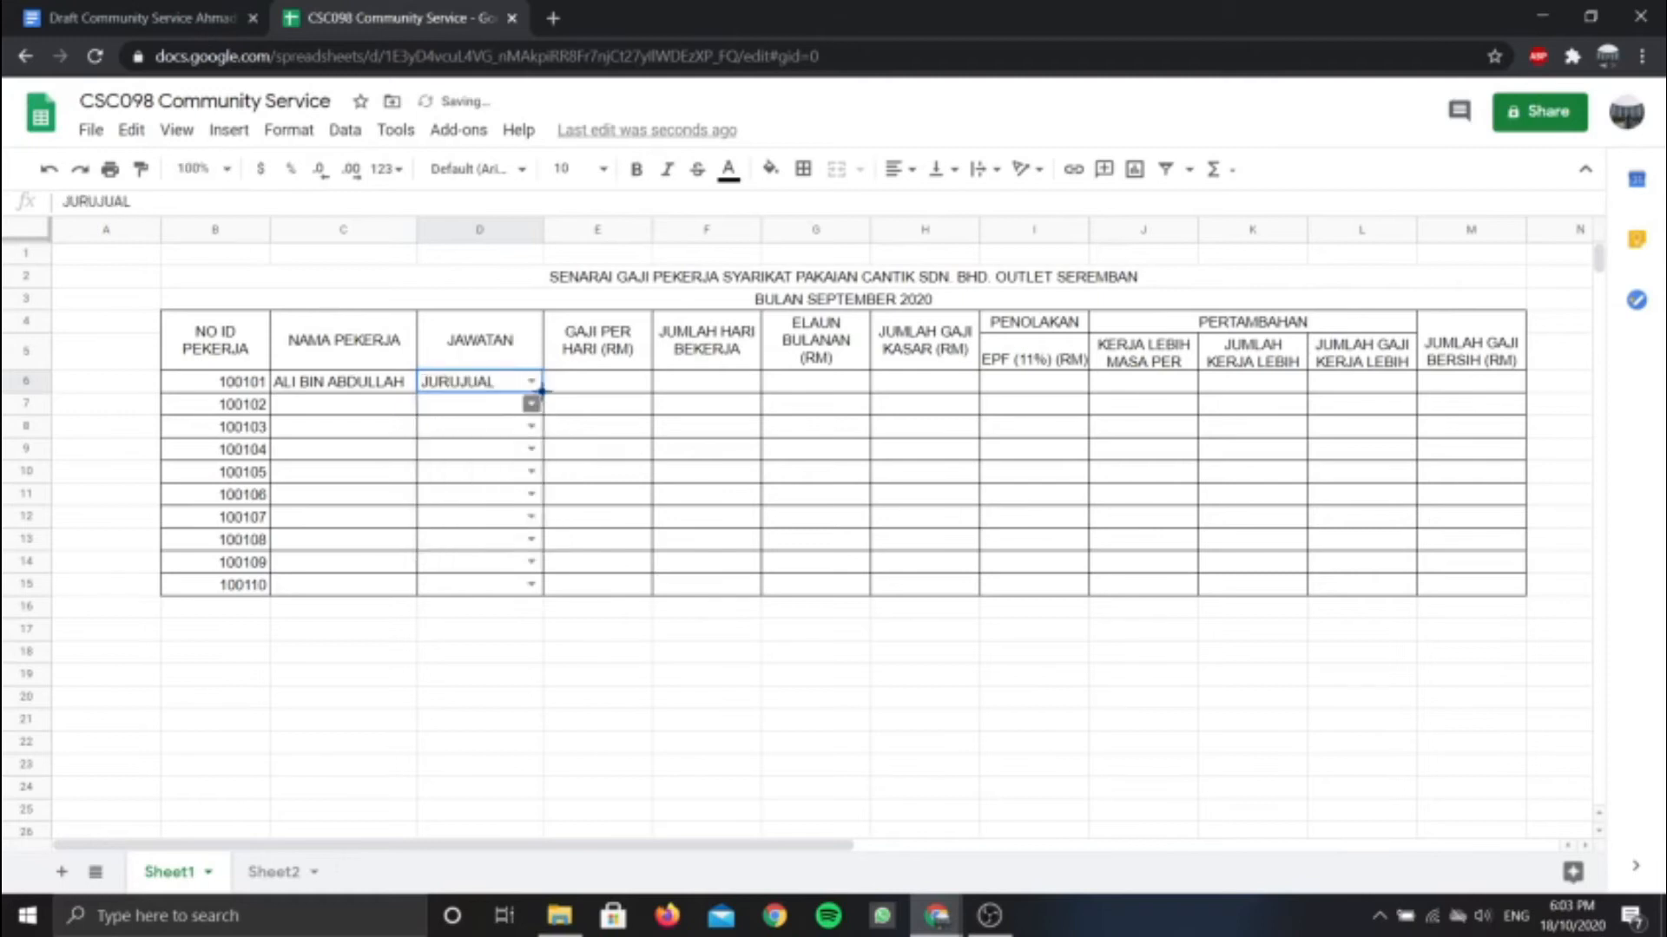
click(532, 382)
click(500, 412)
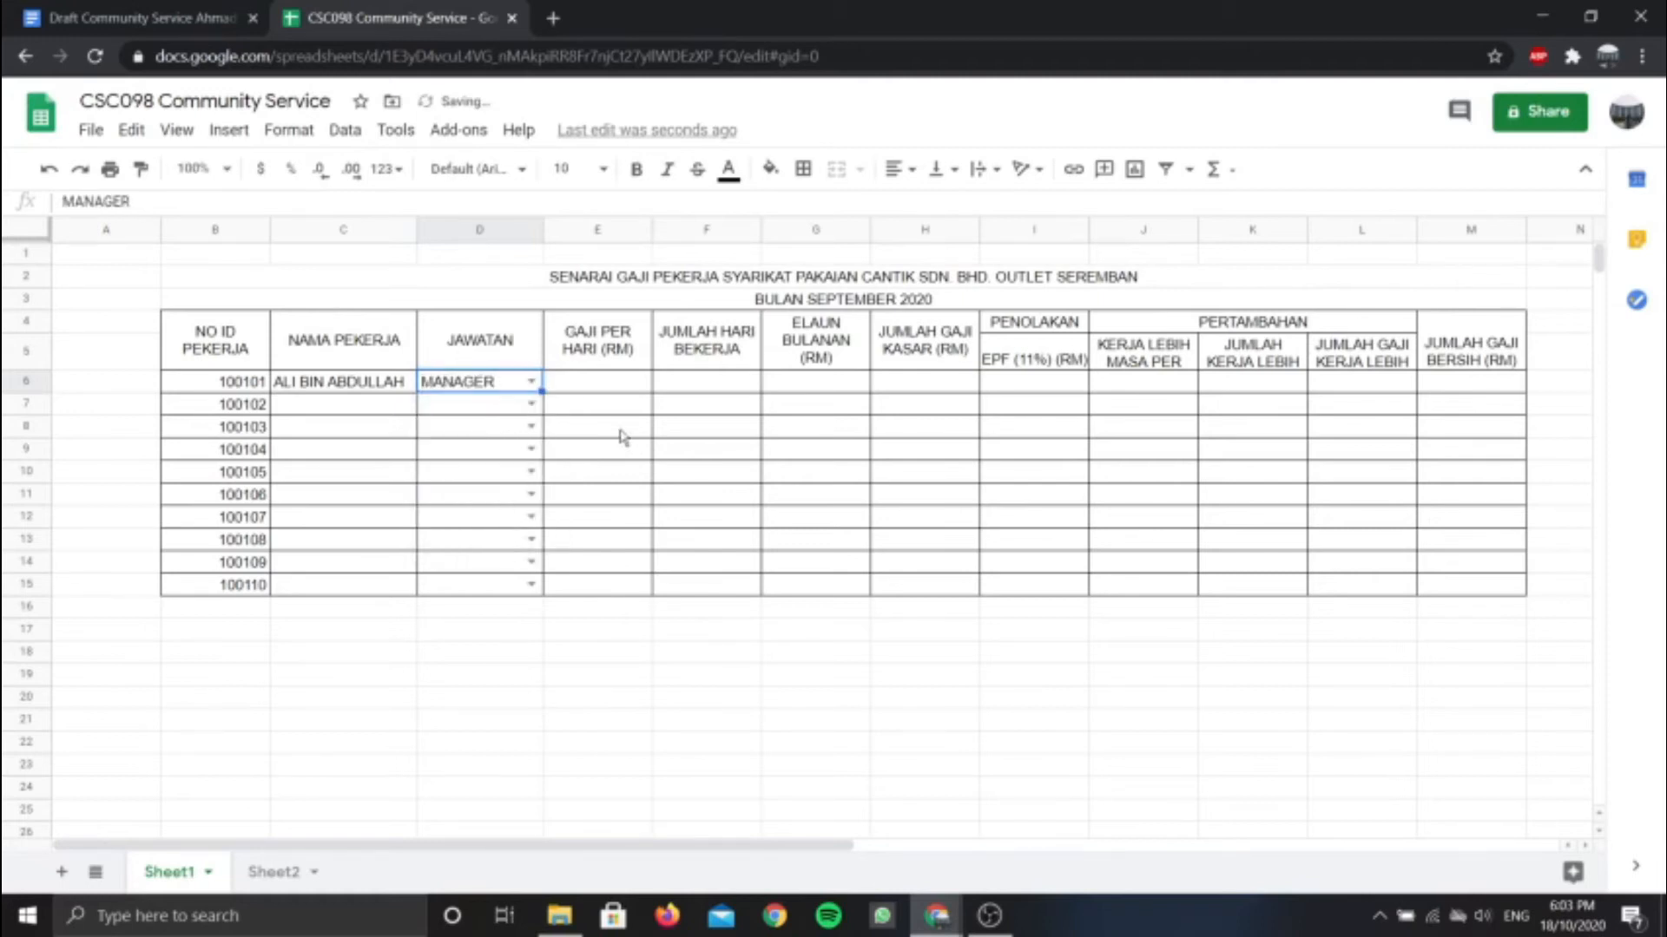
click(447, 515)
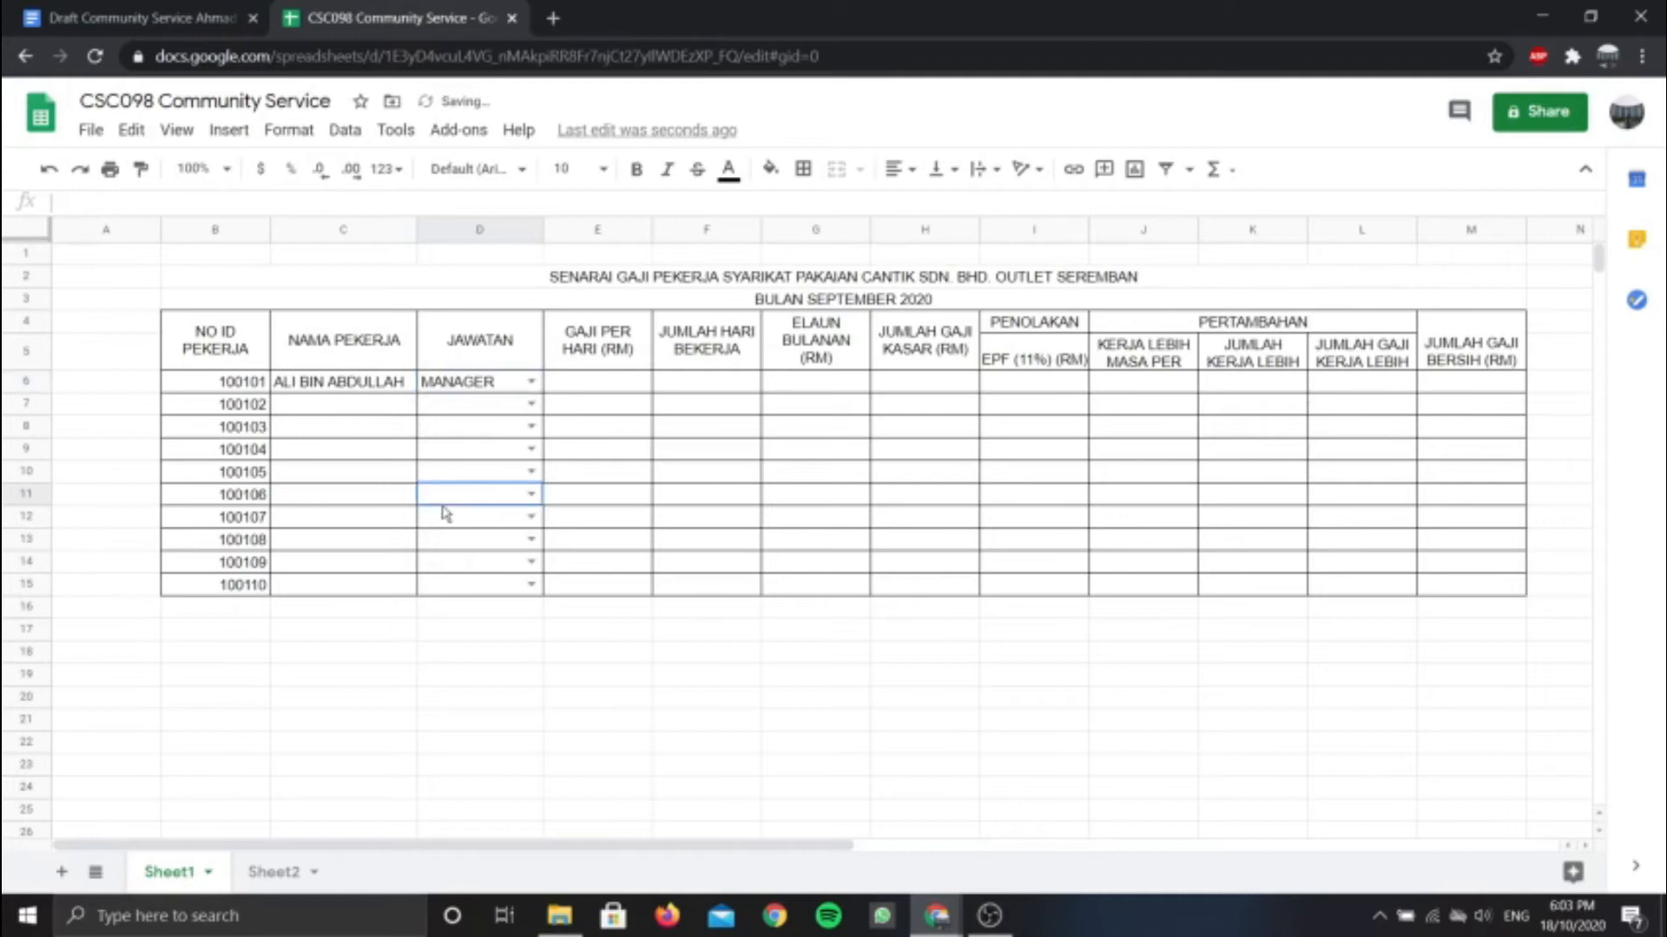
click(598, 387)
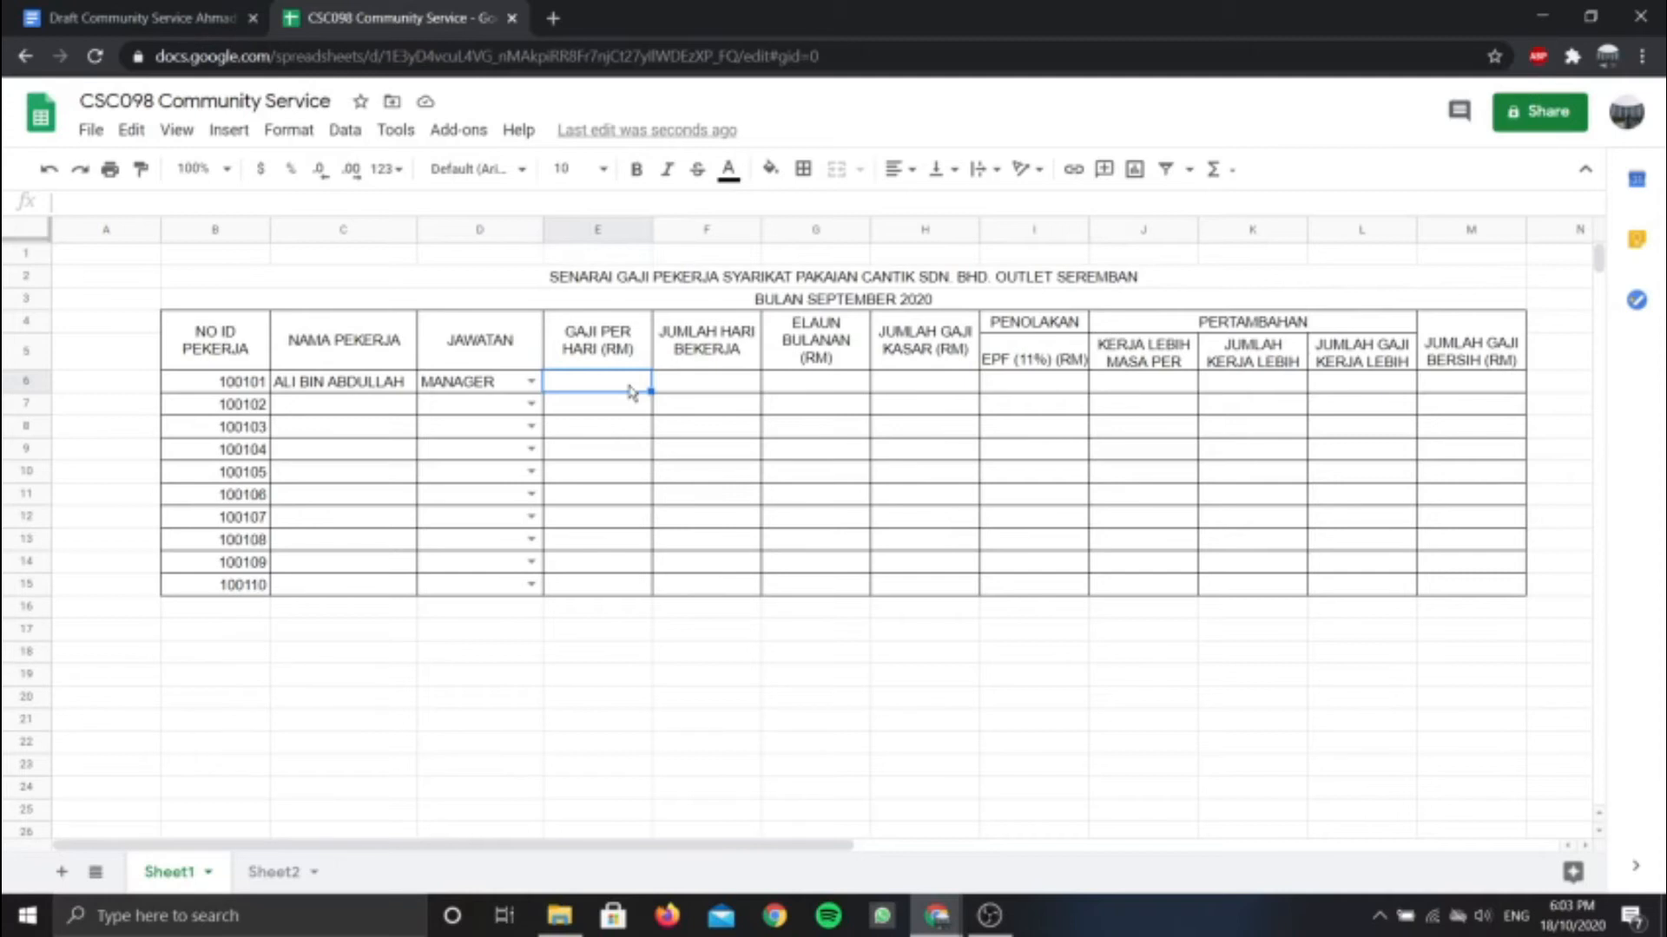
Enter daily pay 80.50 in E6, shown with two decimals
text(80.50)
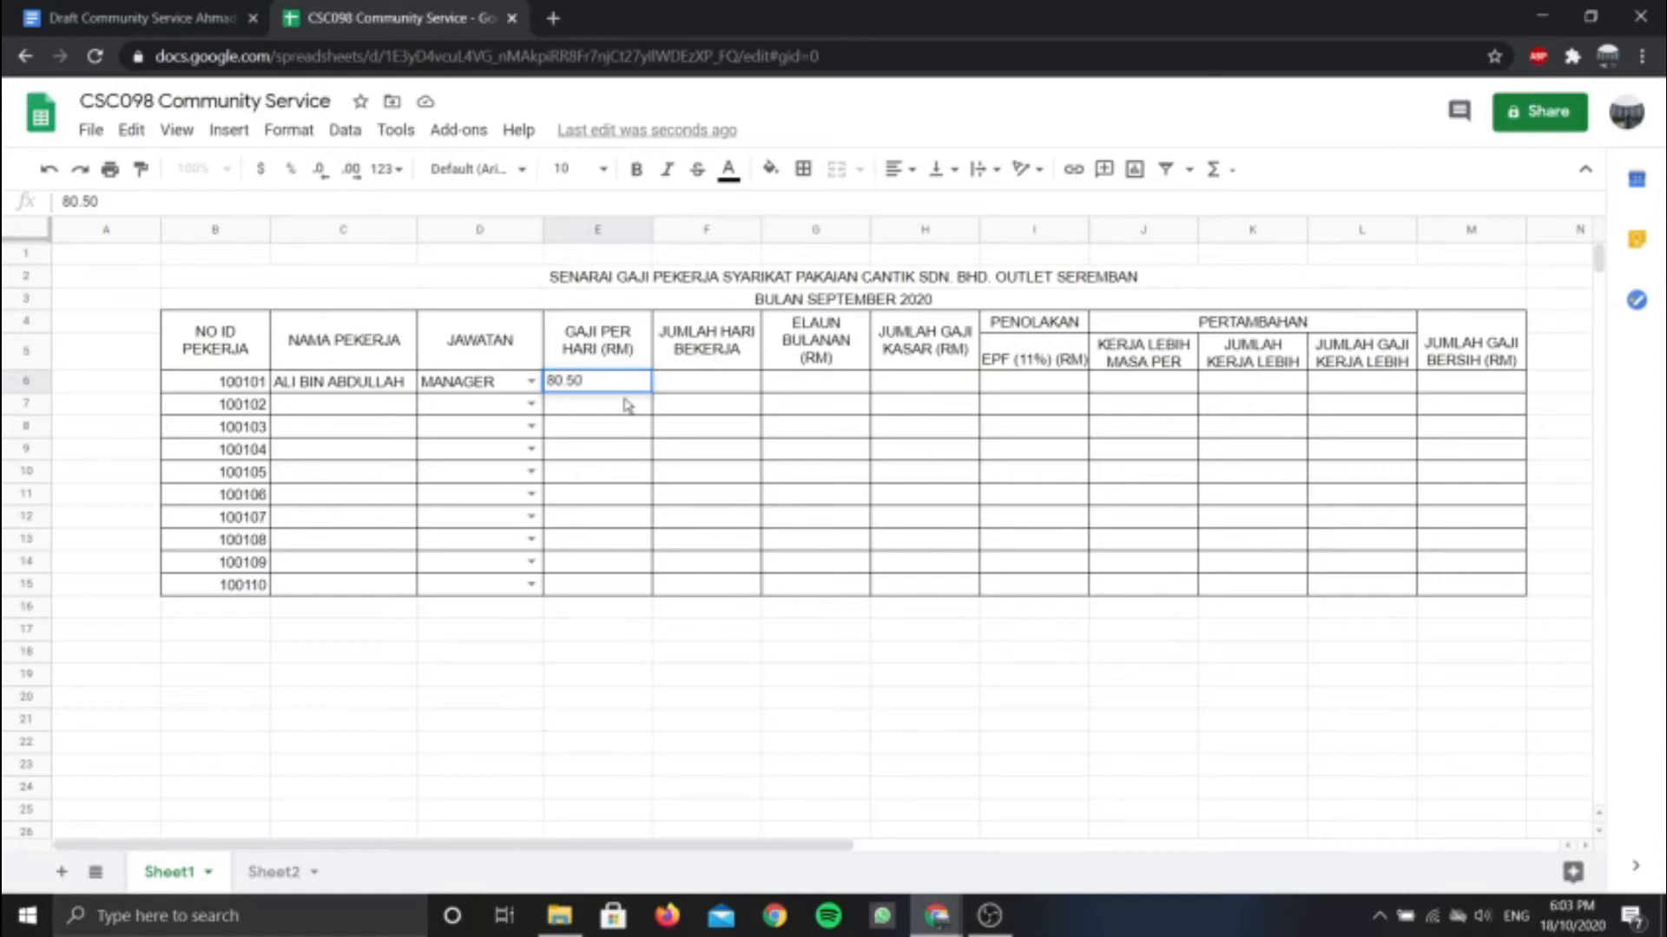
key(Return)
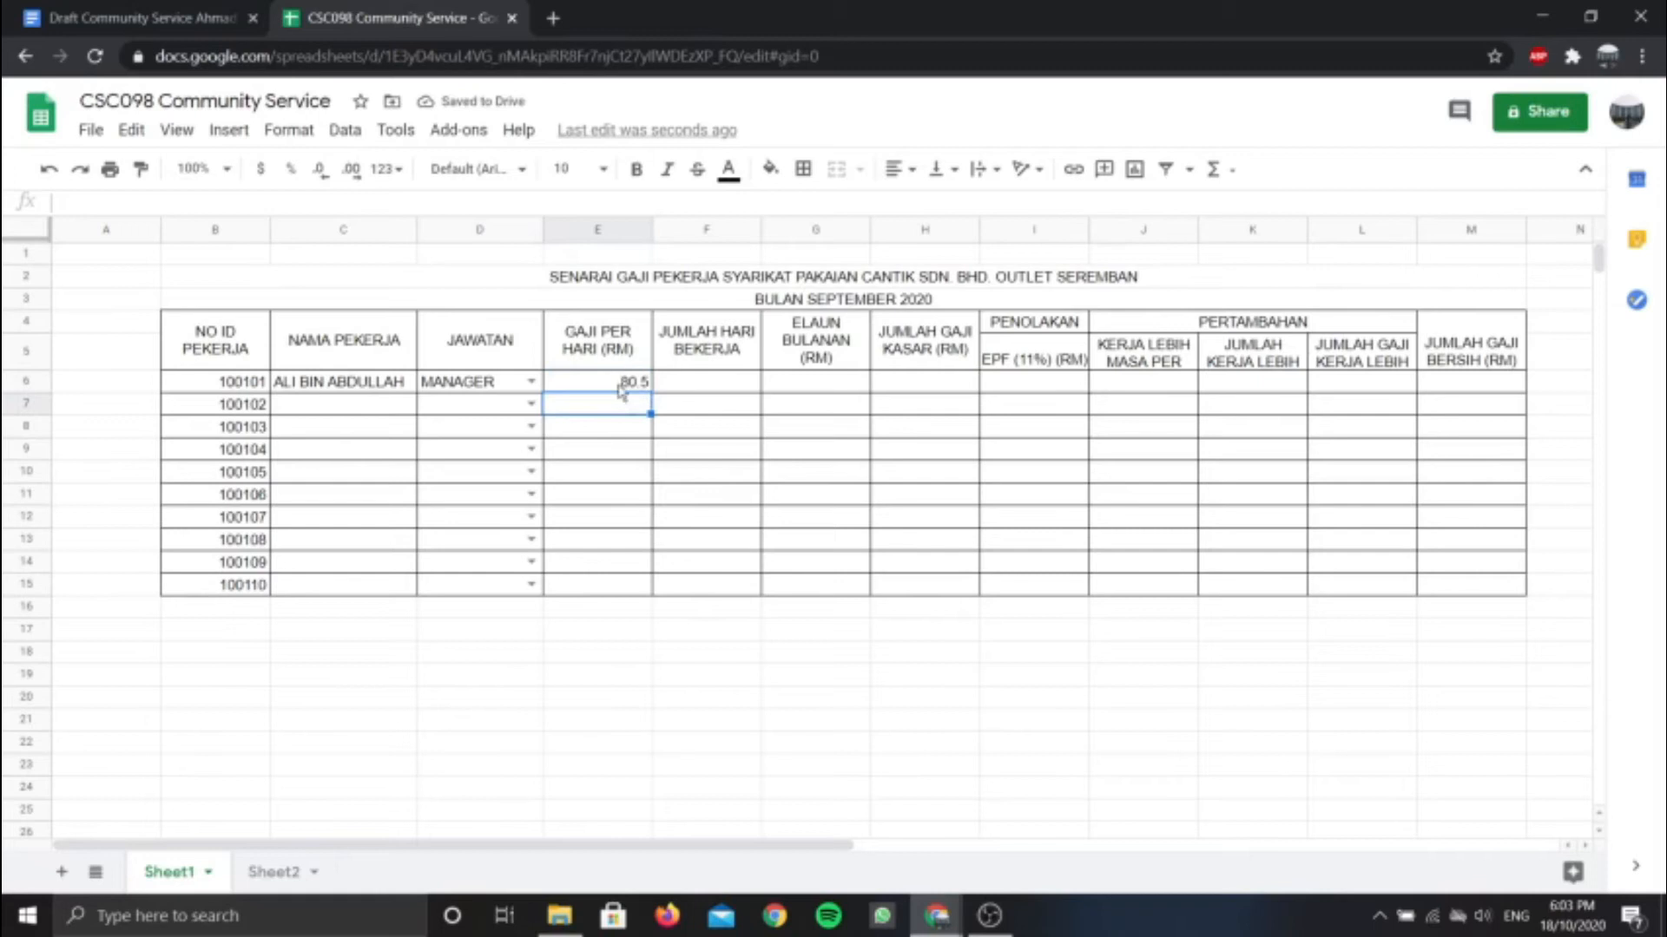
click(620, 385)
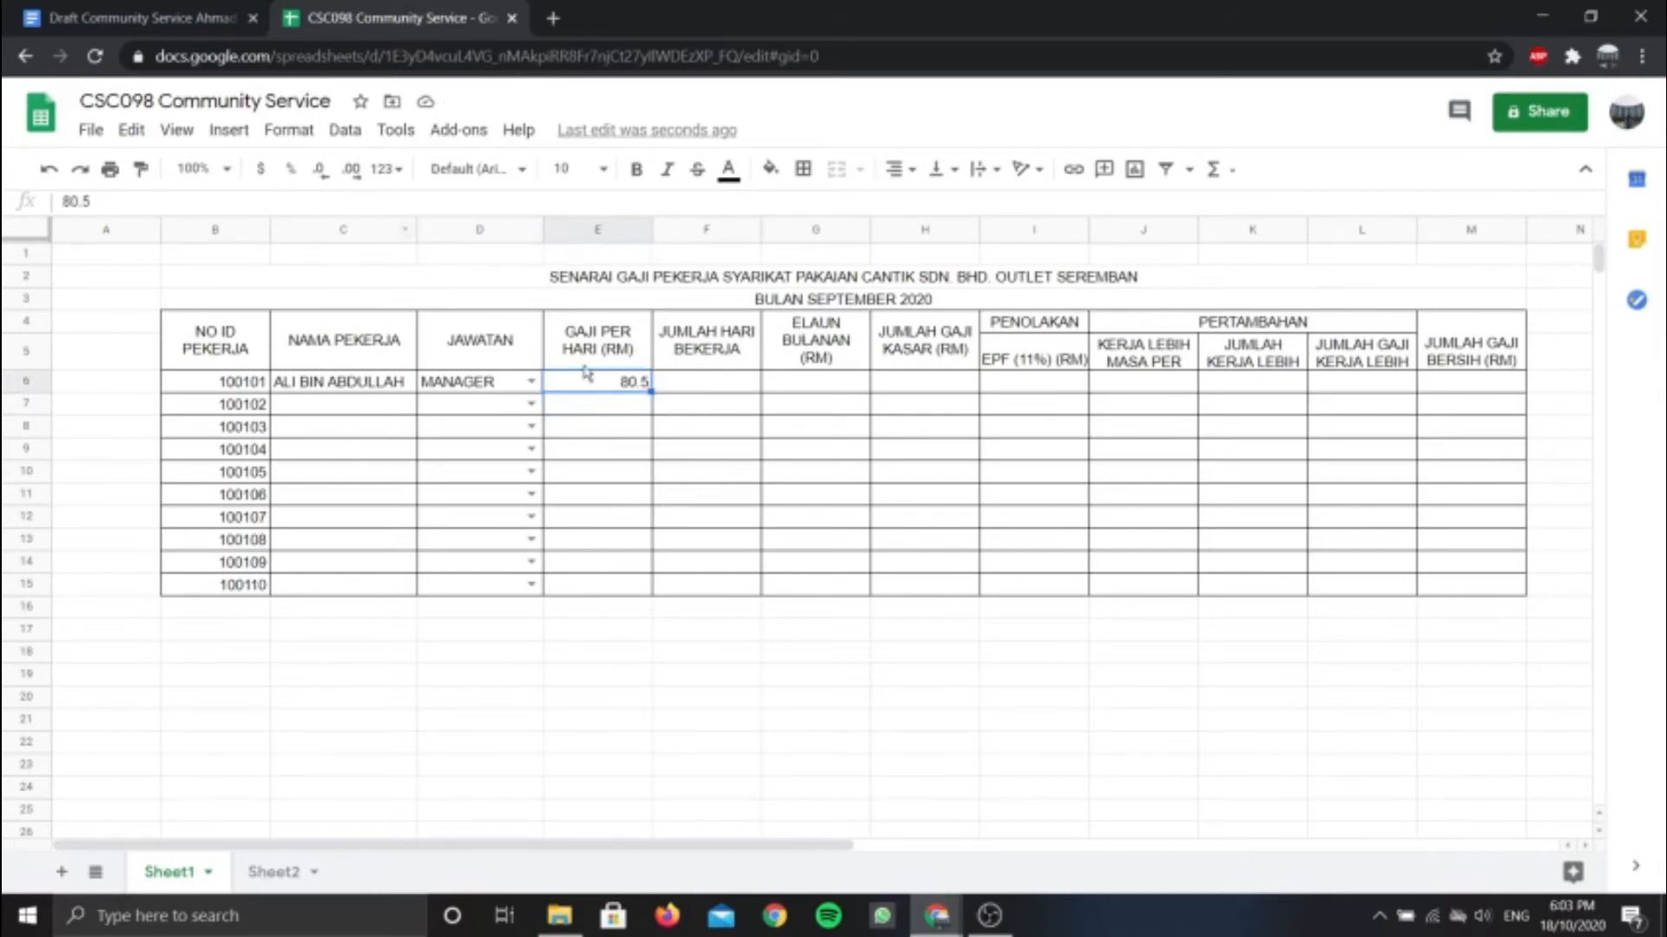
click(351, 171)
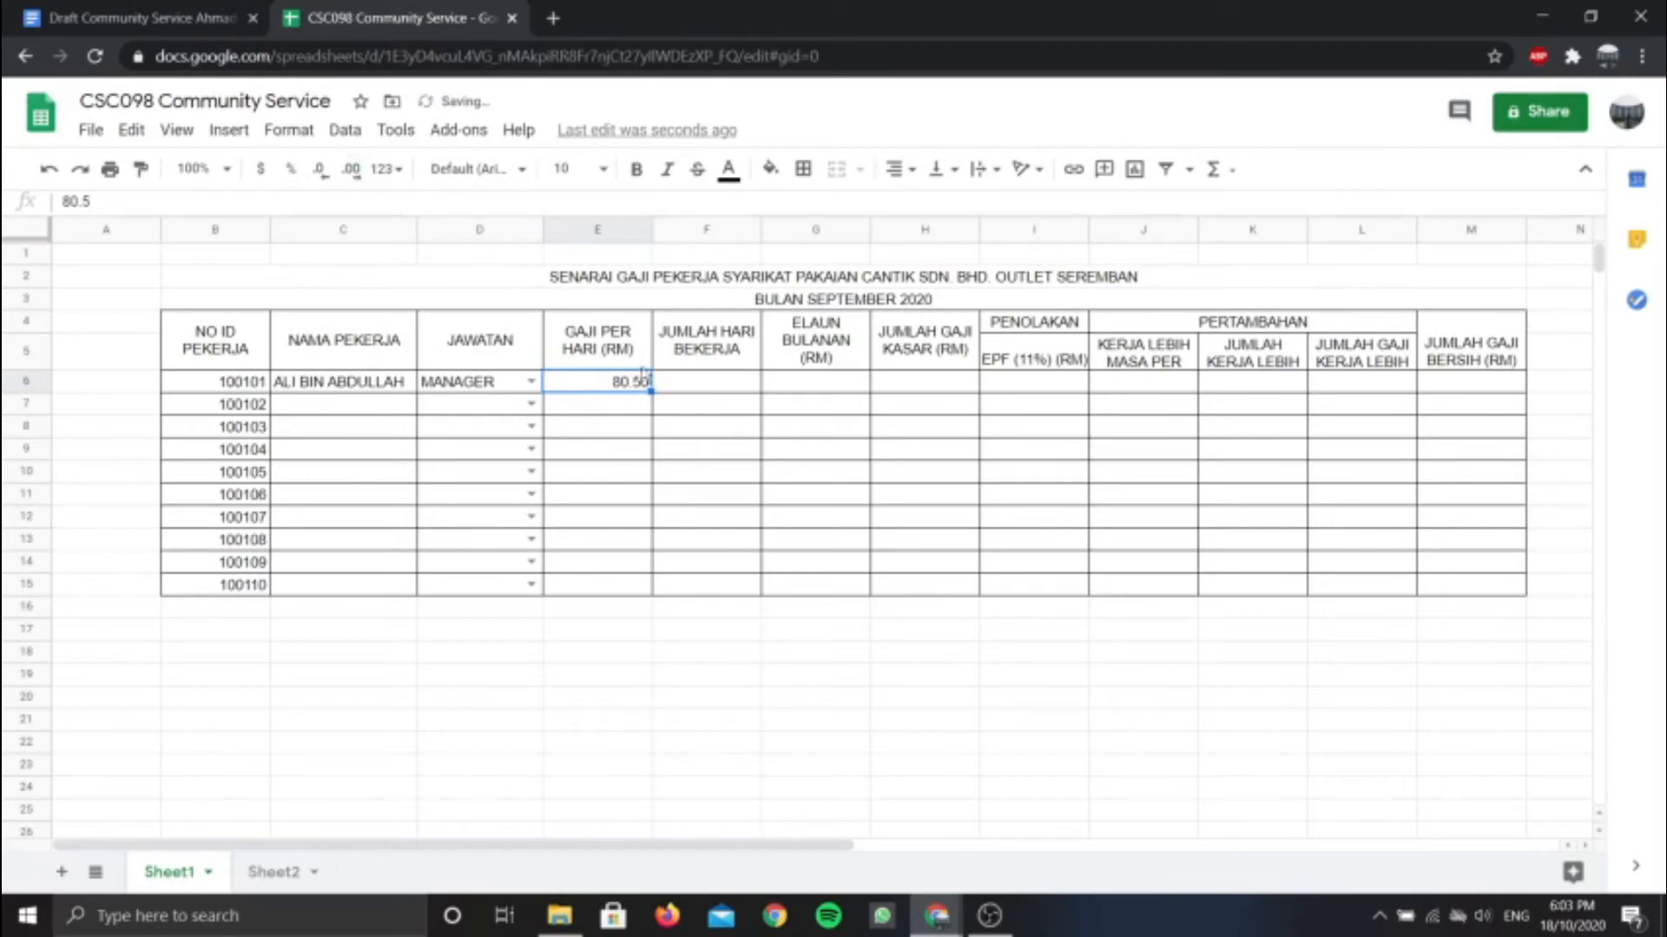
click(621, 405)
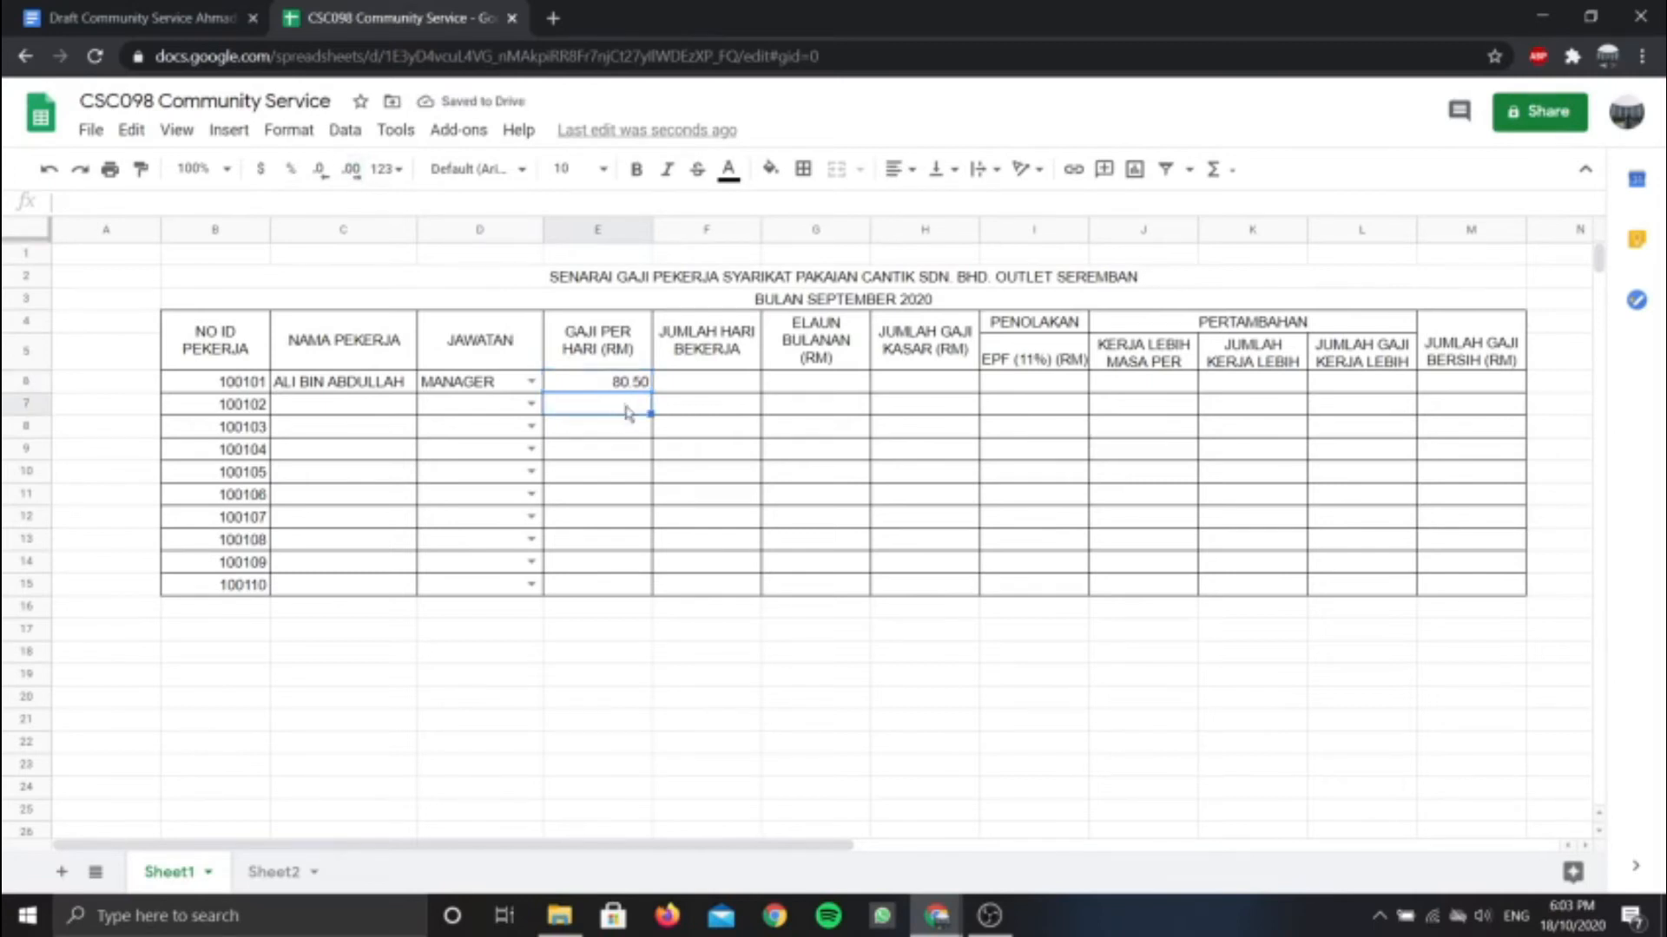
Enter 26 working days in F6 and a 200.00 allowance in G6
click(731, 382)
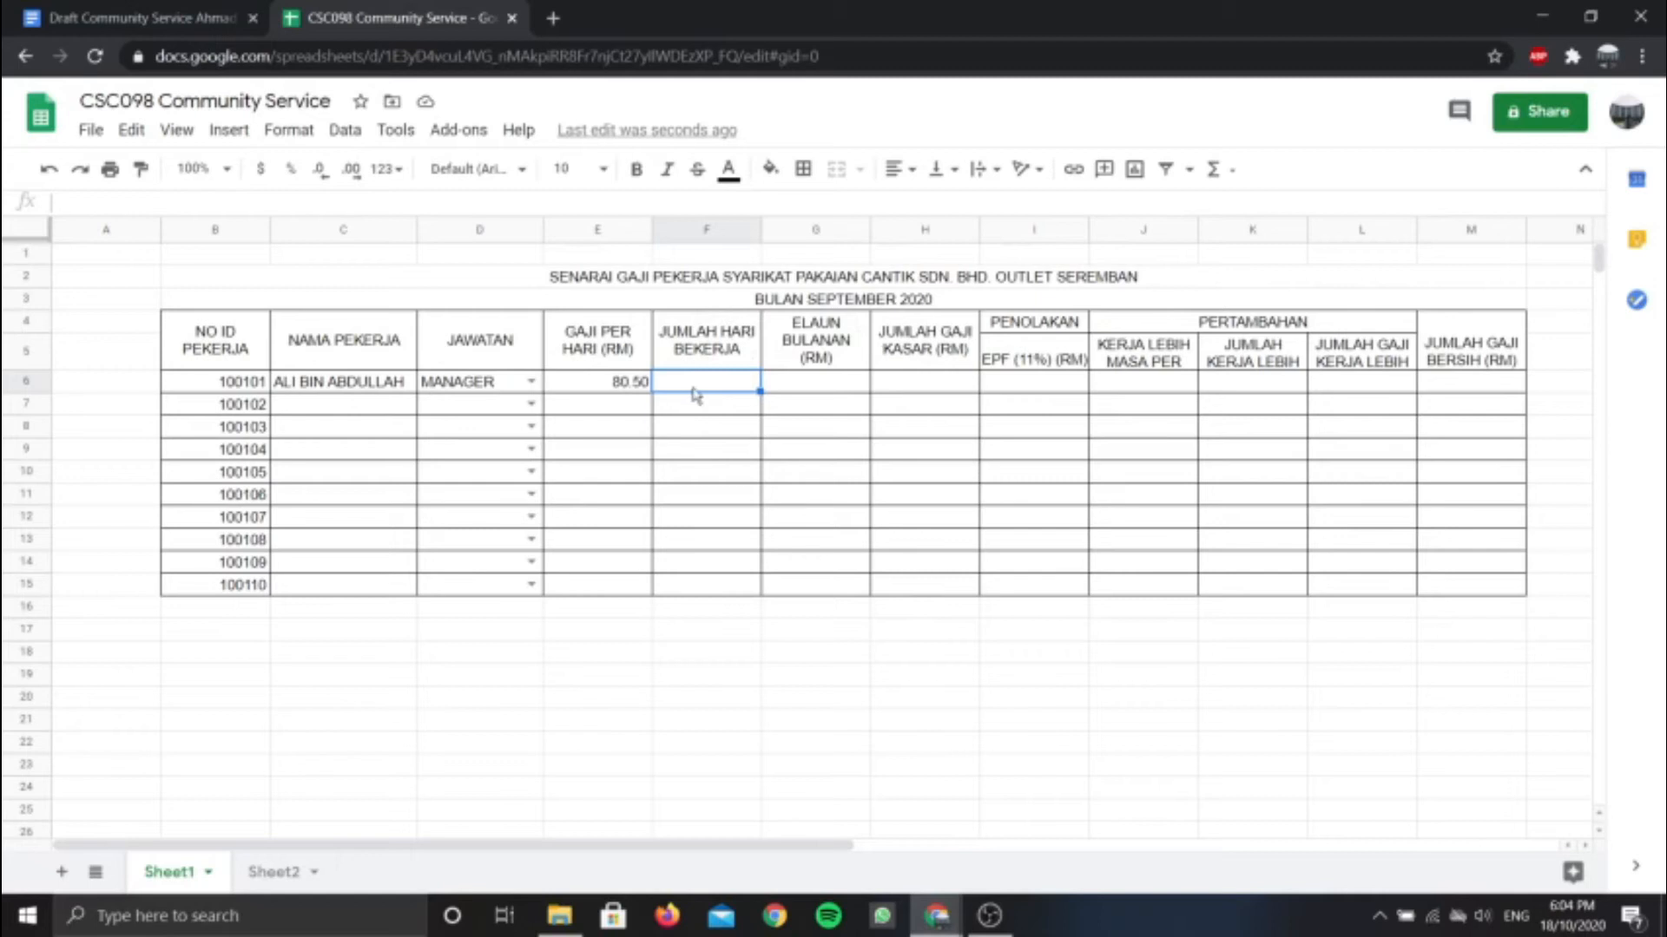
text(26)
click(838, 387)
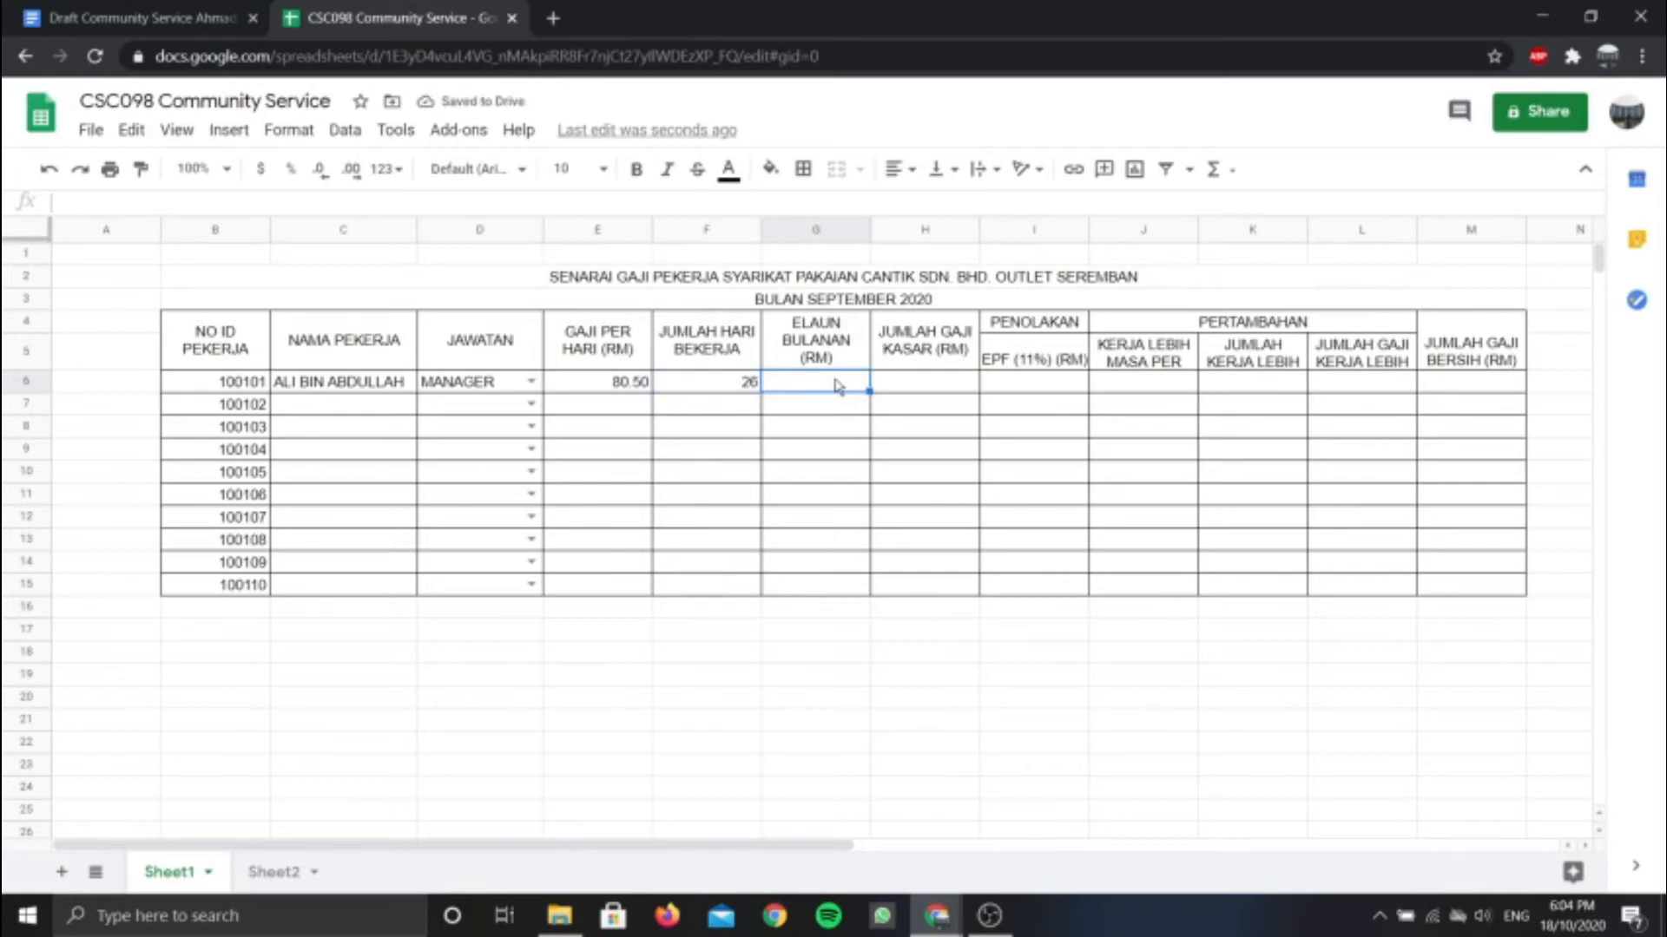
text(200)
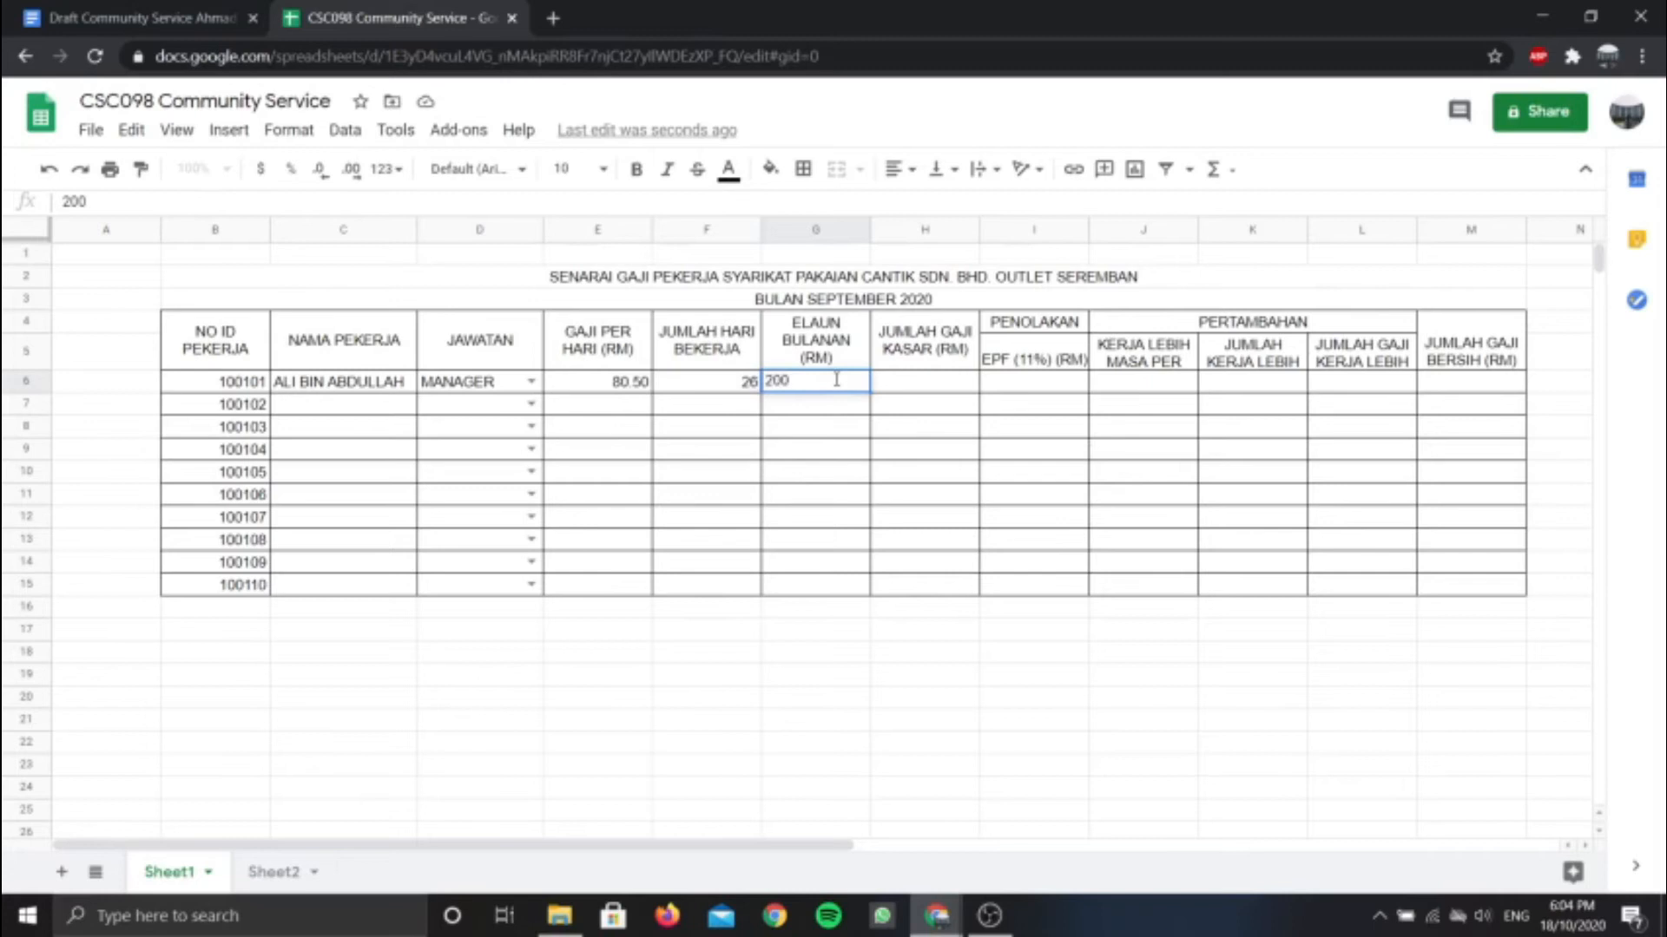
key(Return)
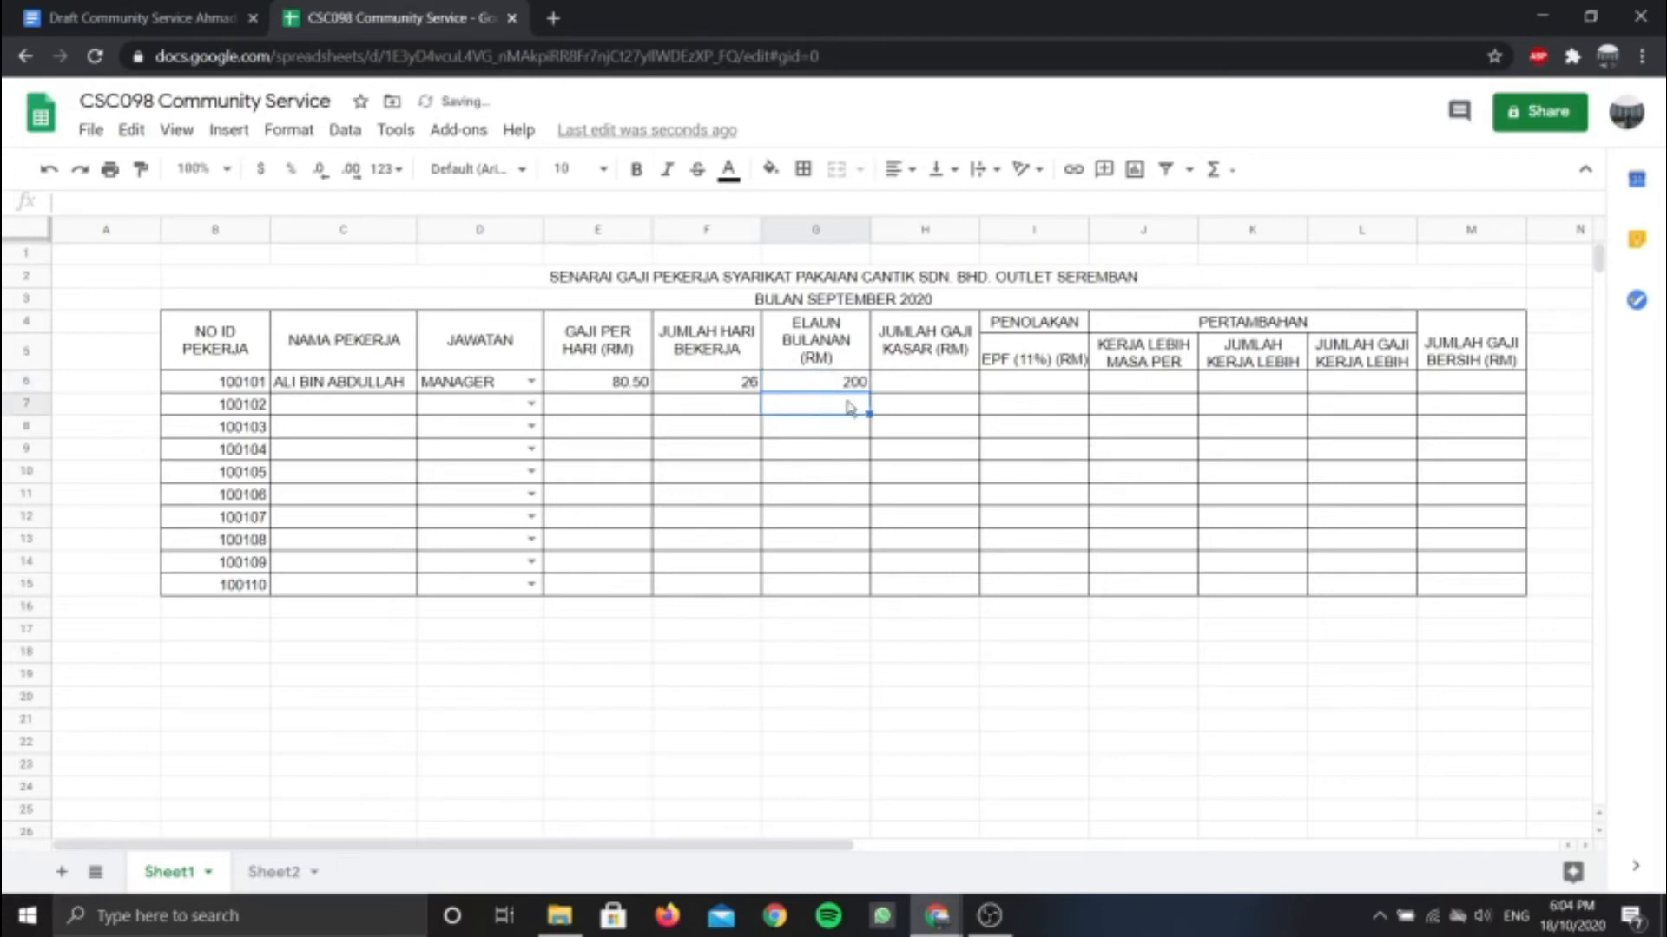
click(832, 388)
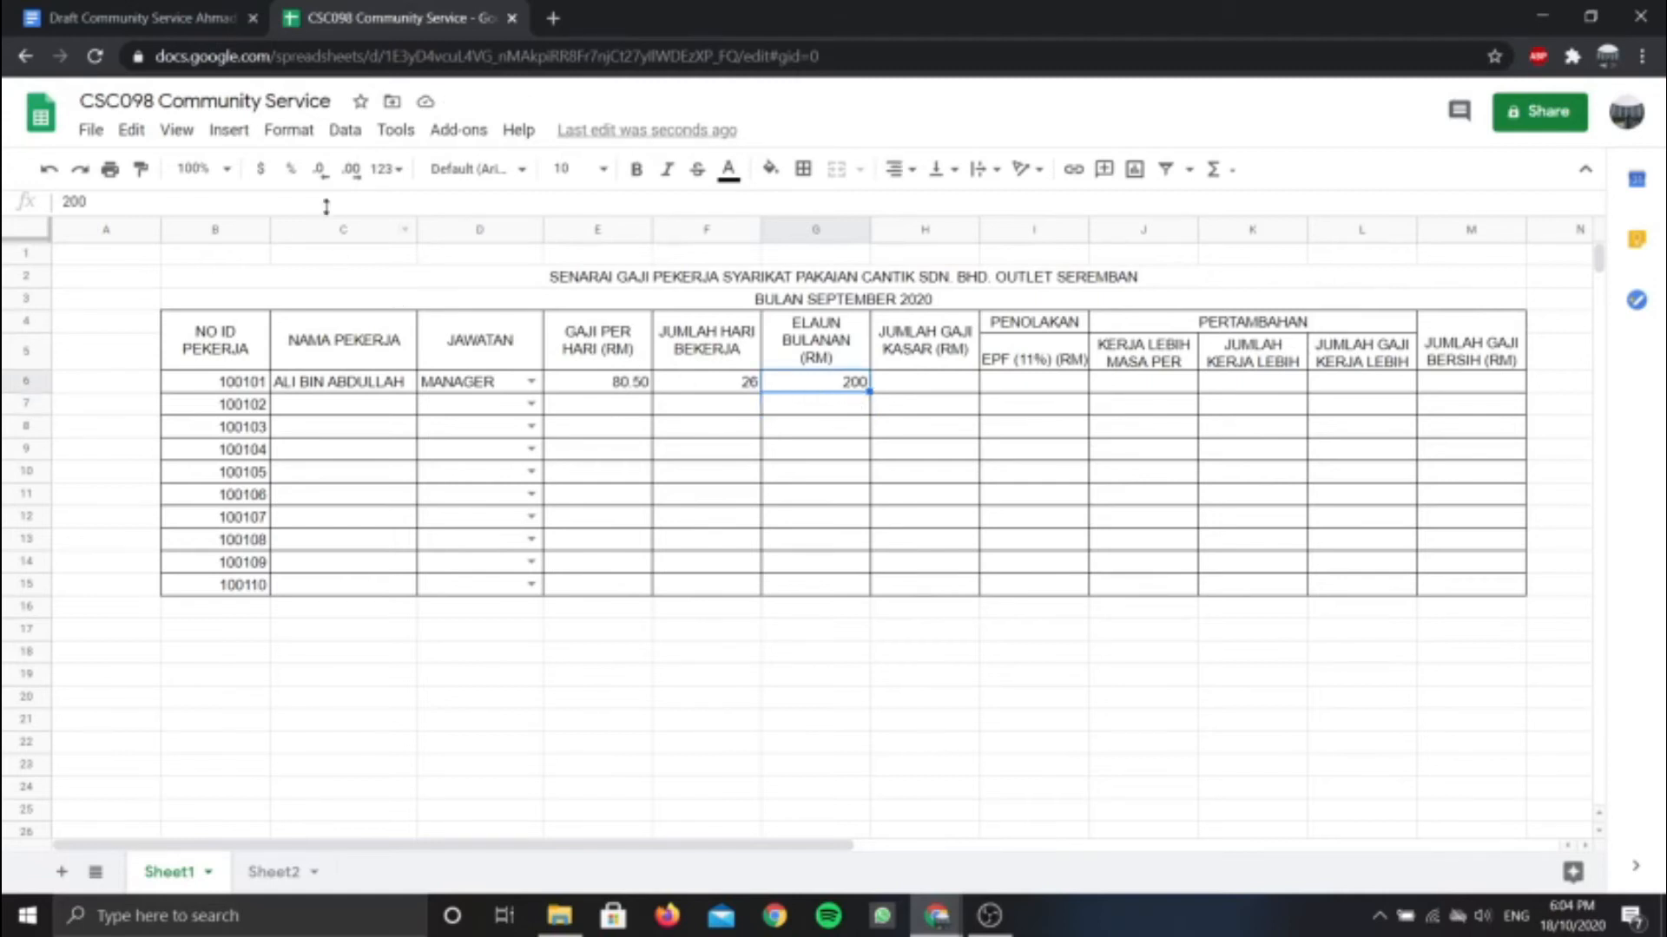
click(351, 170)
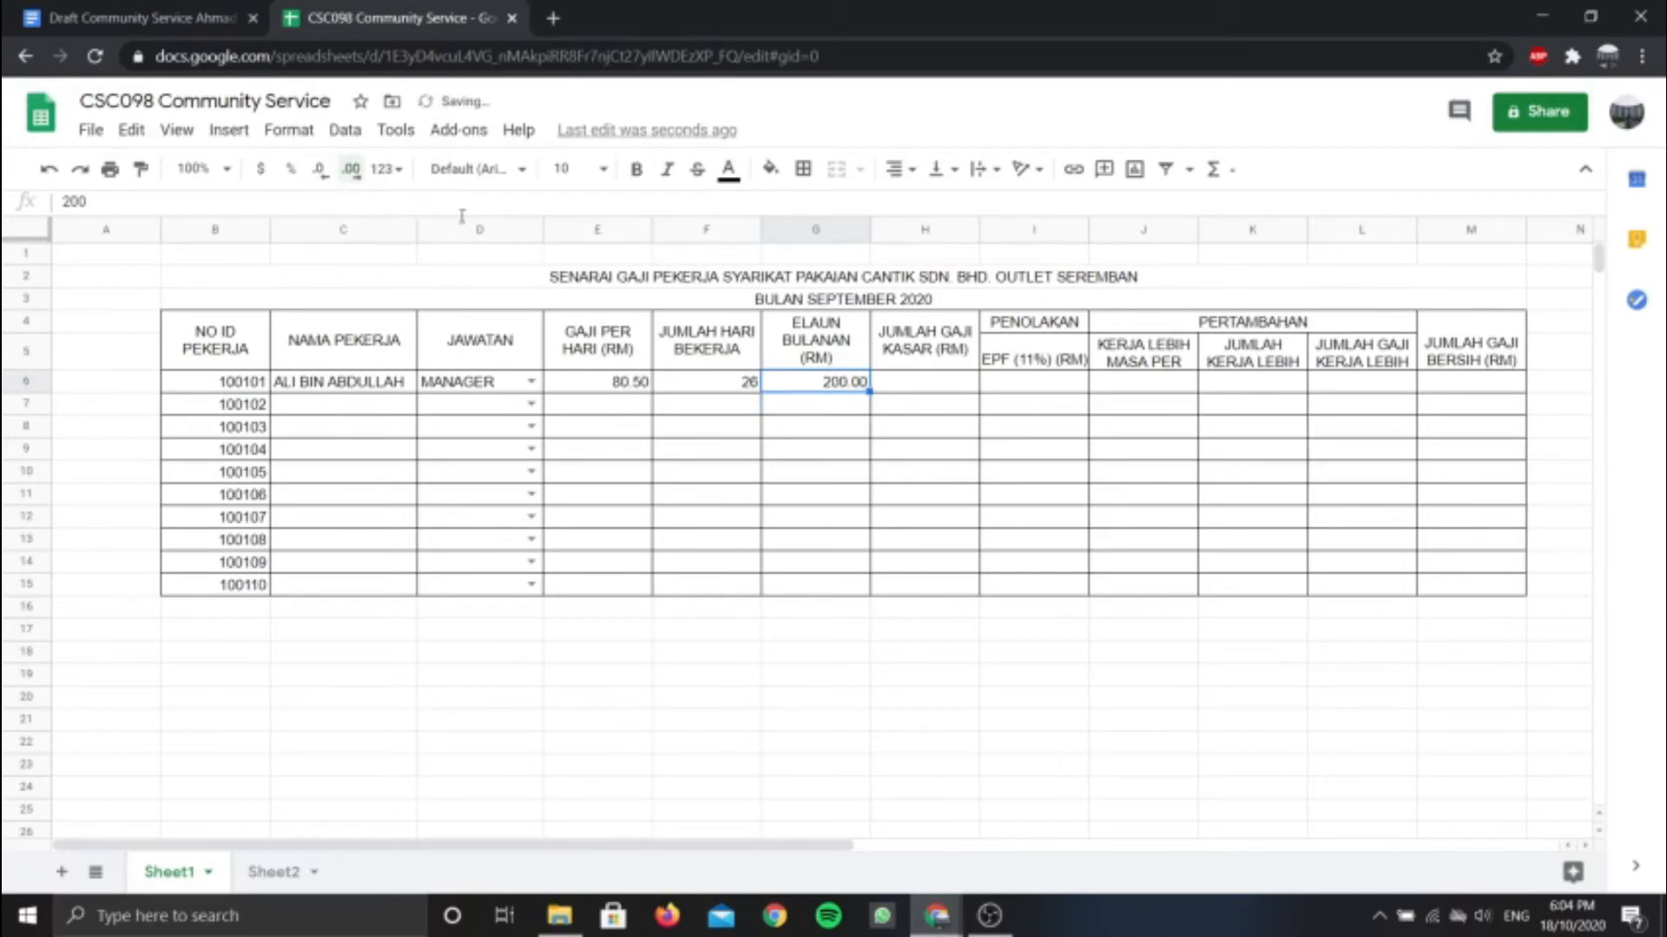
click(937, 368)
click(944, 388)
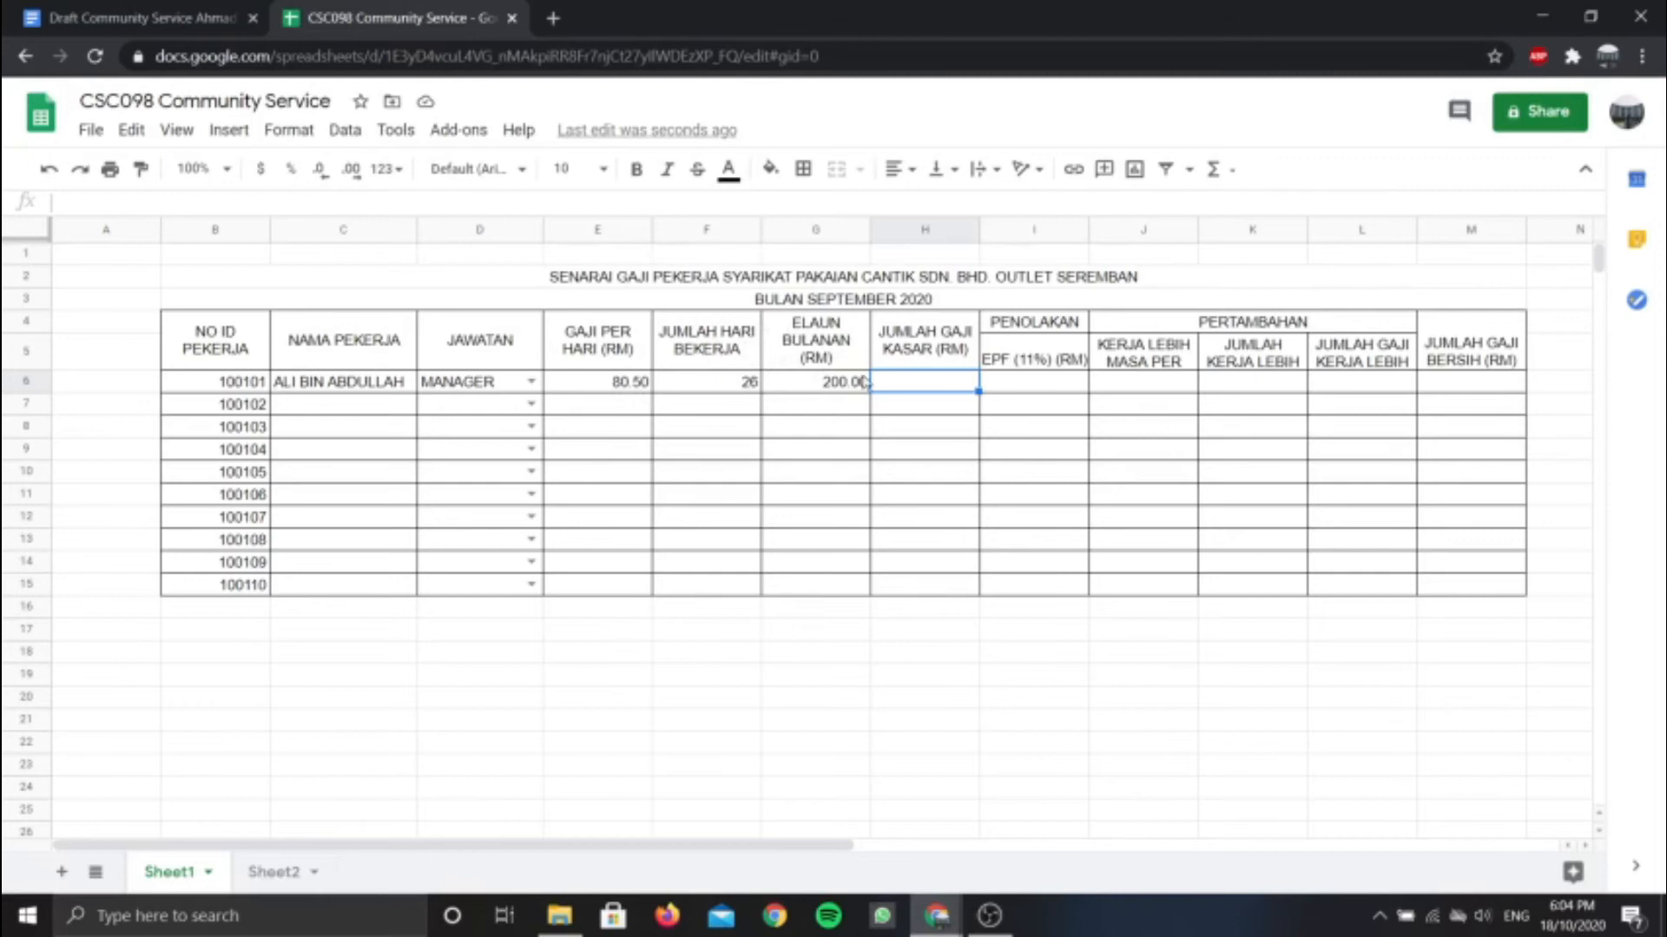
Enter the formula =(E6*F6)+G6 in H6, giving 2293.00
double_click(919, 383)
text(=)
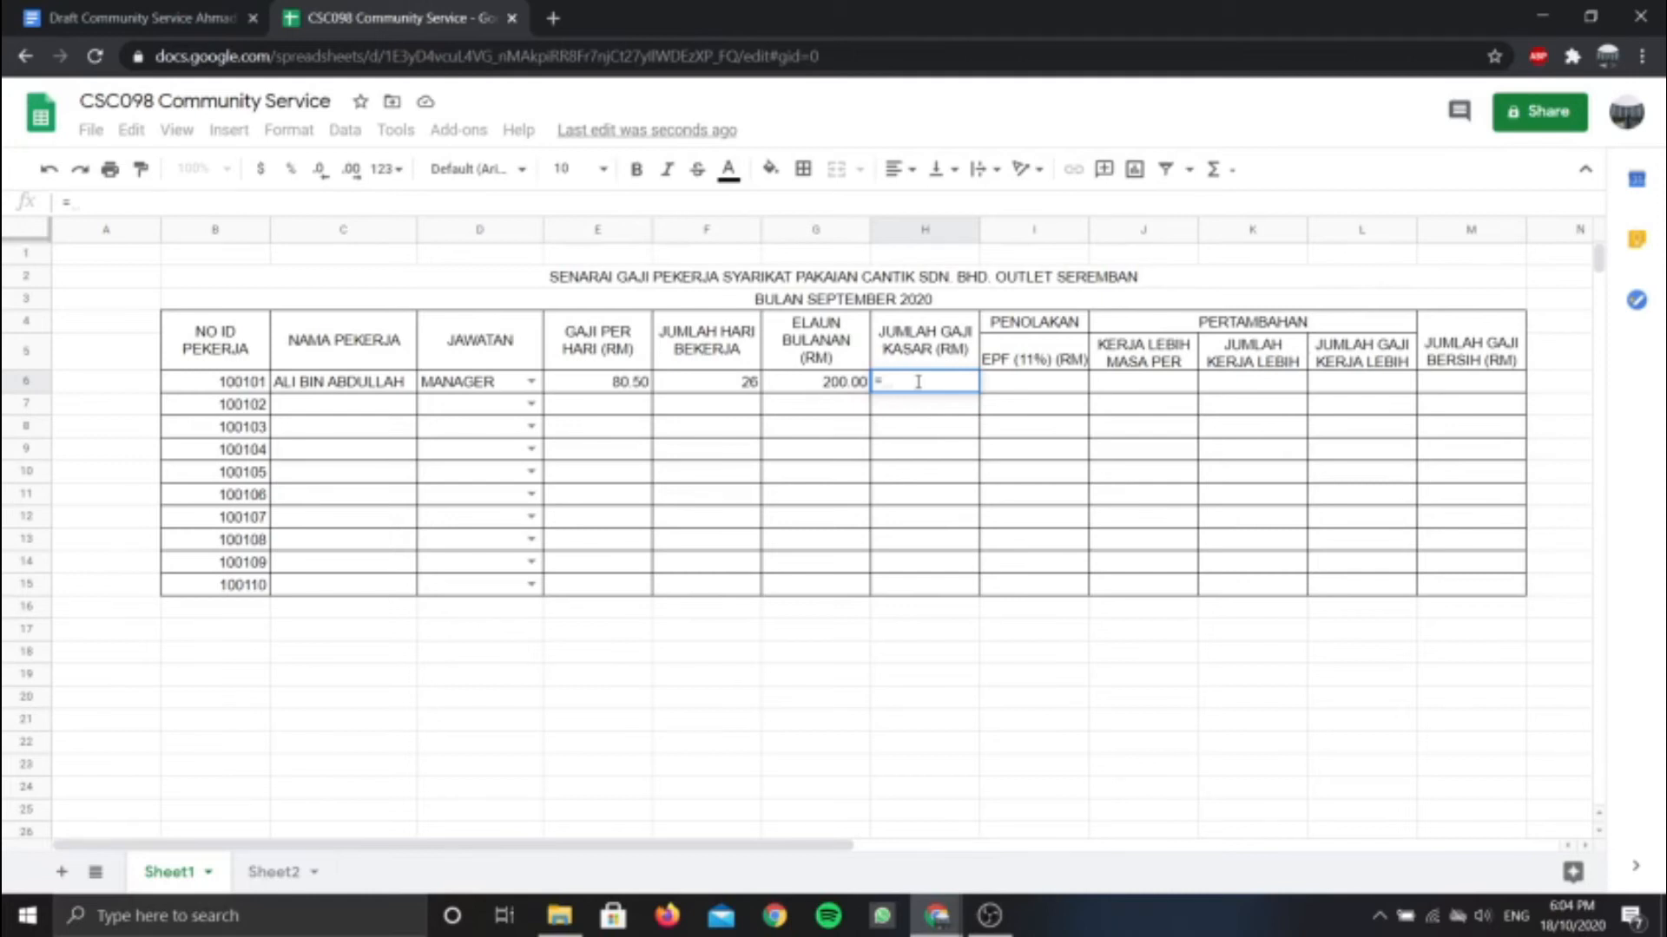
key(BackSpace)
click(605, 391)
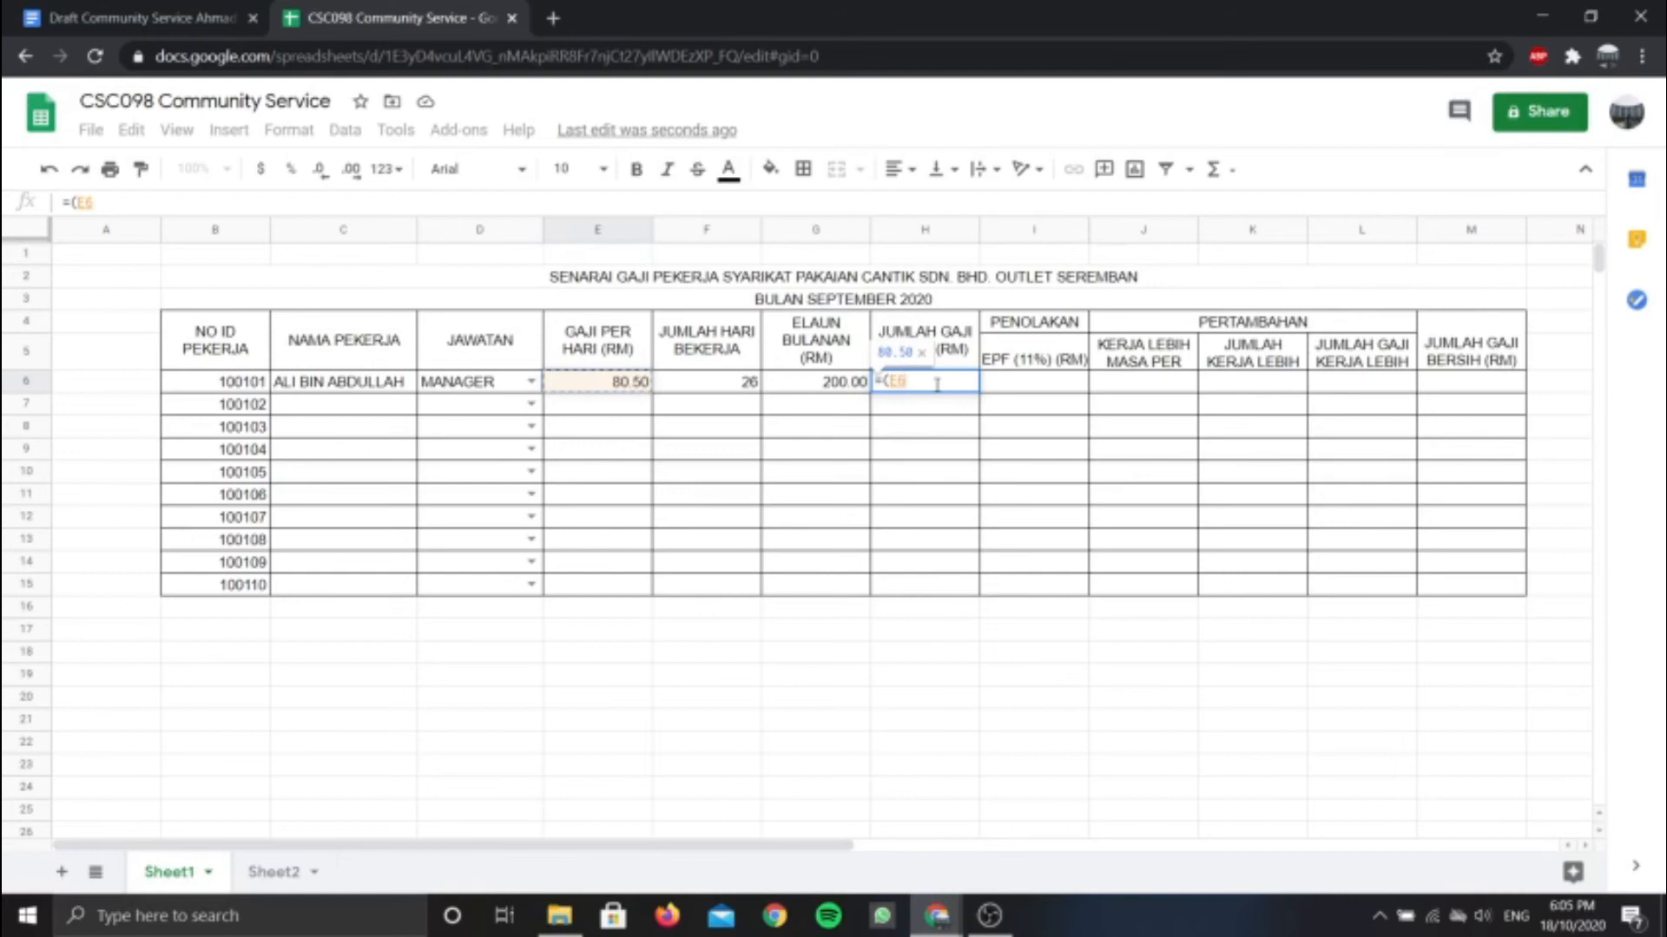
text(*)
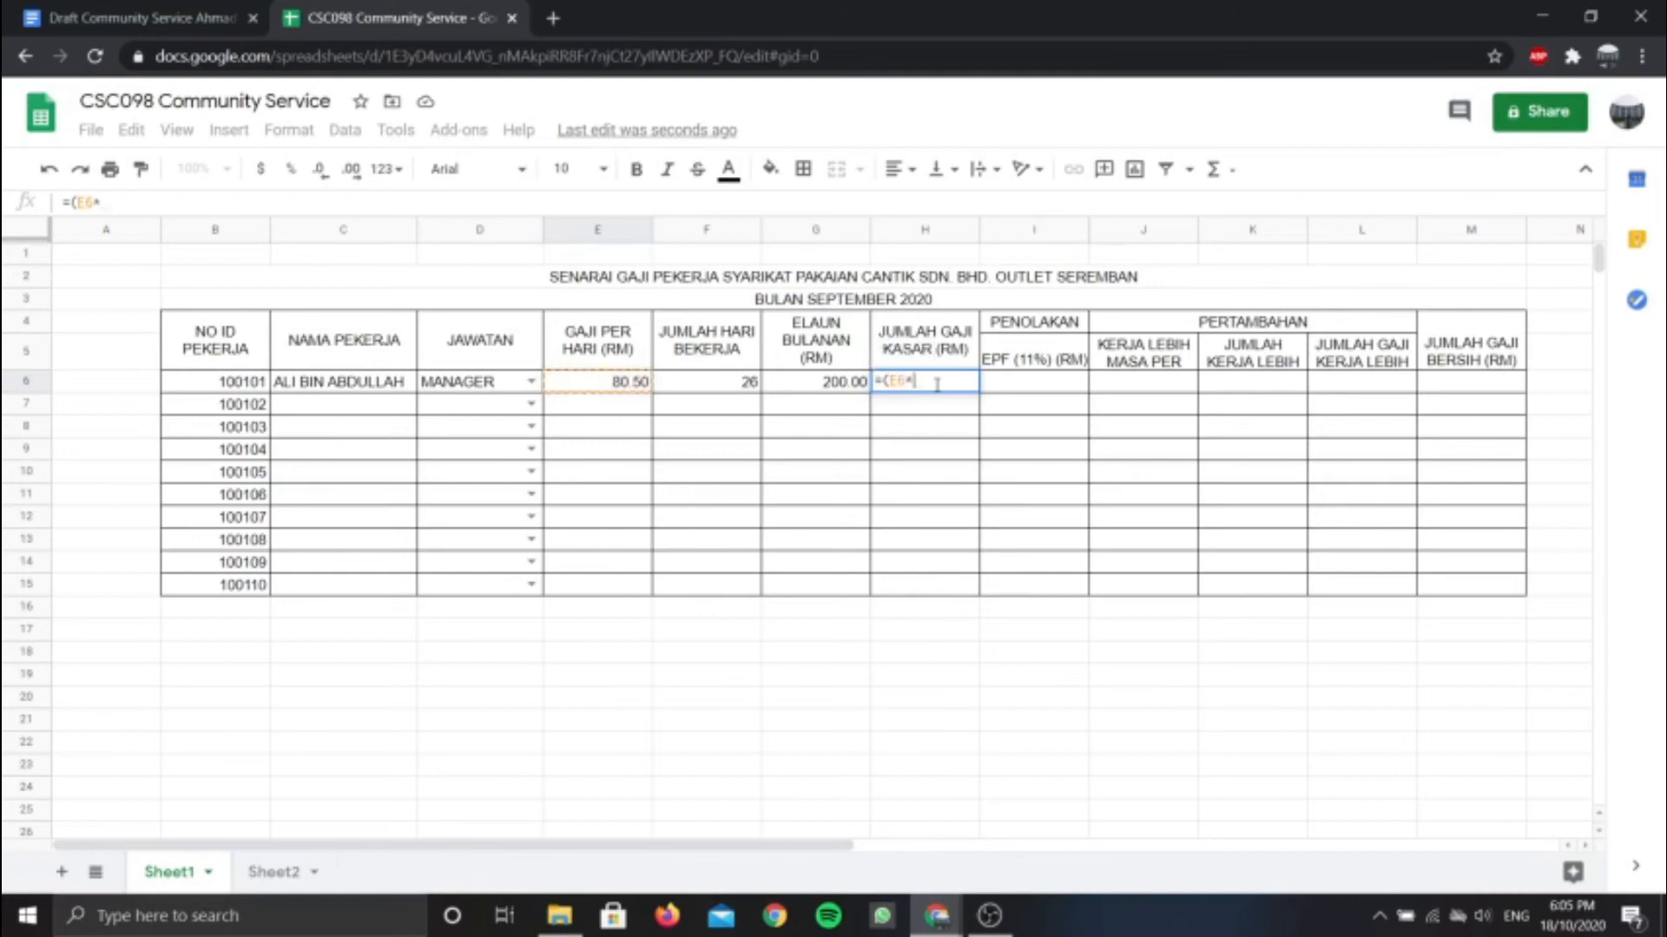
click(717, 382)
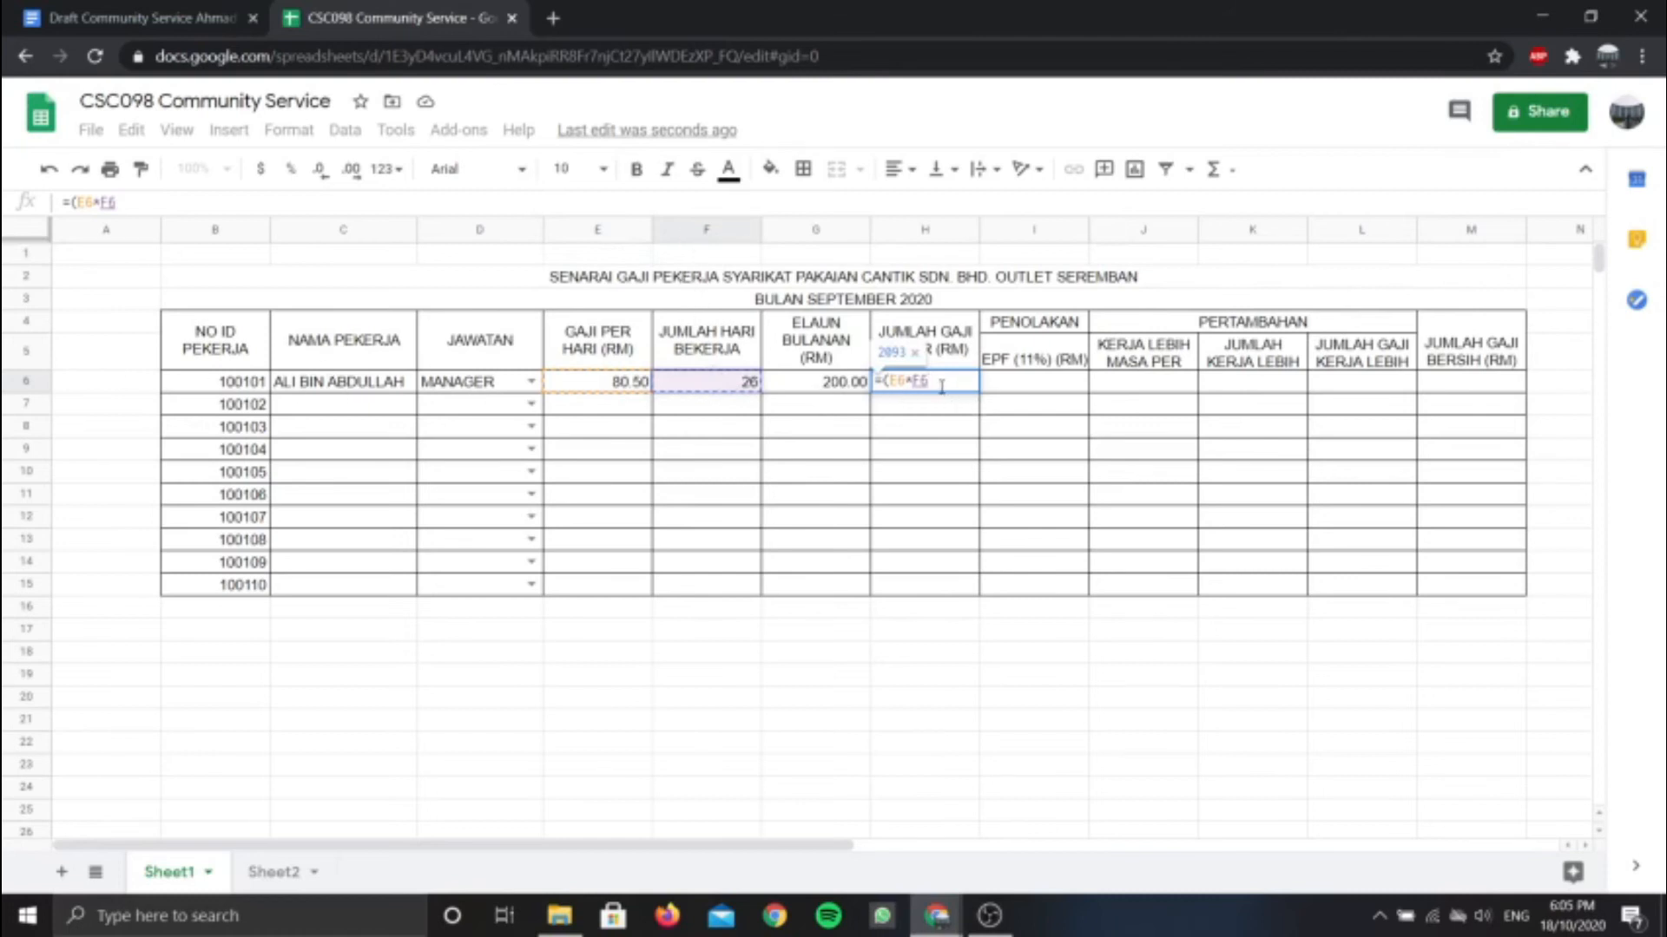
text())
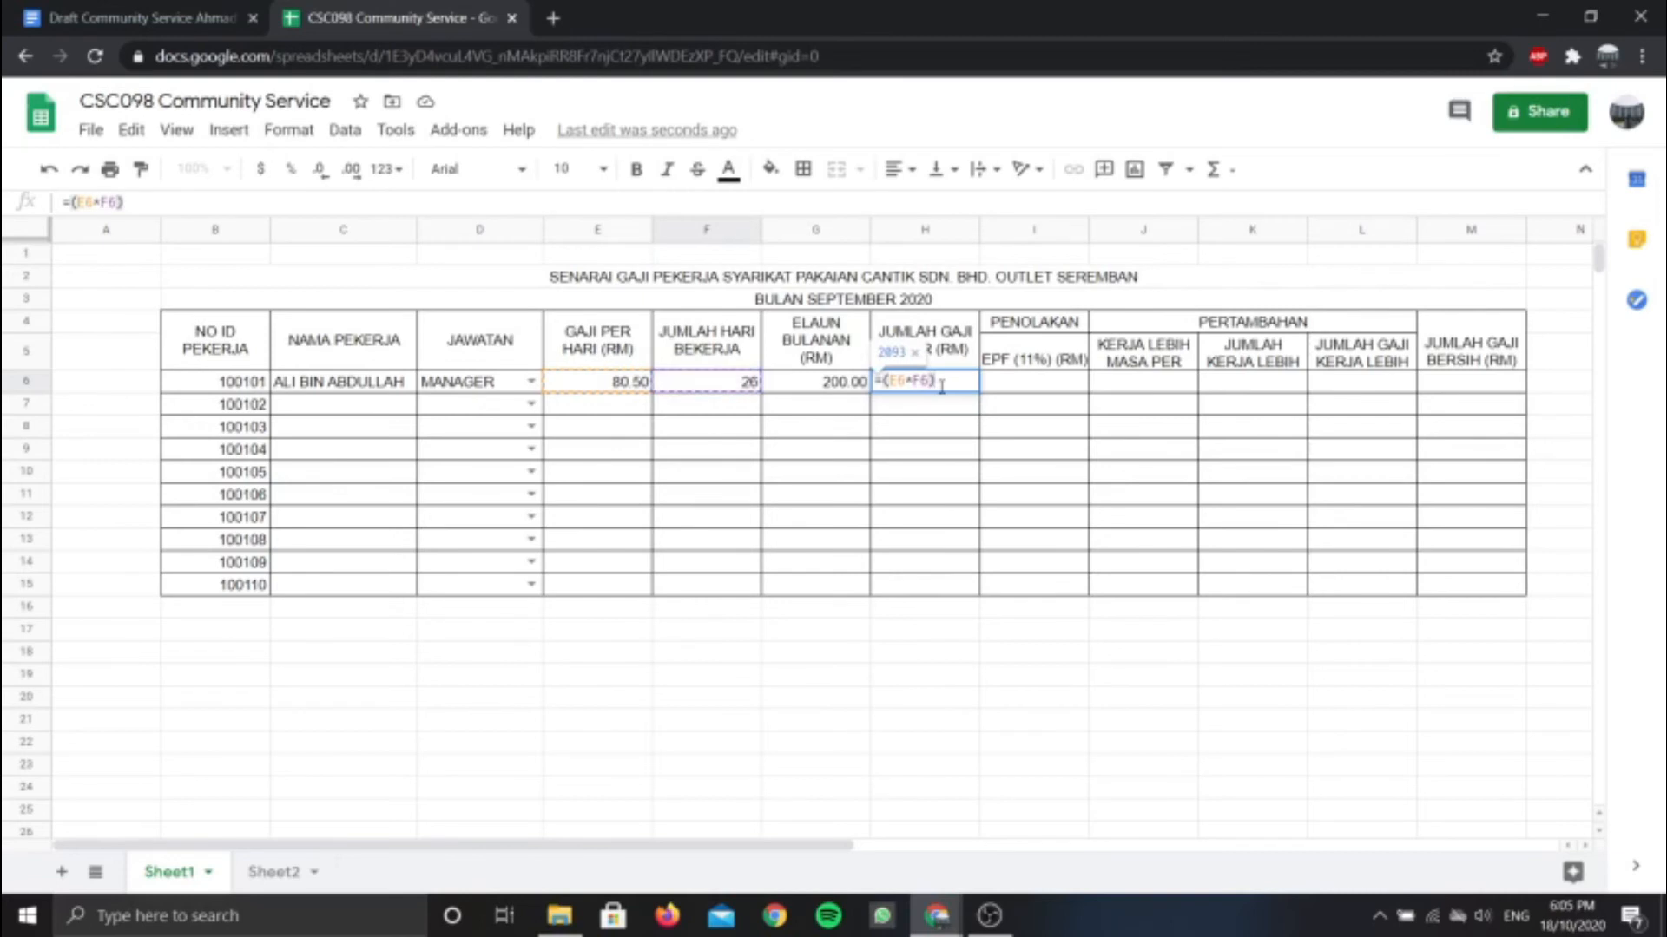
text(+)
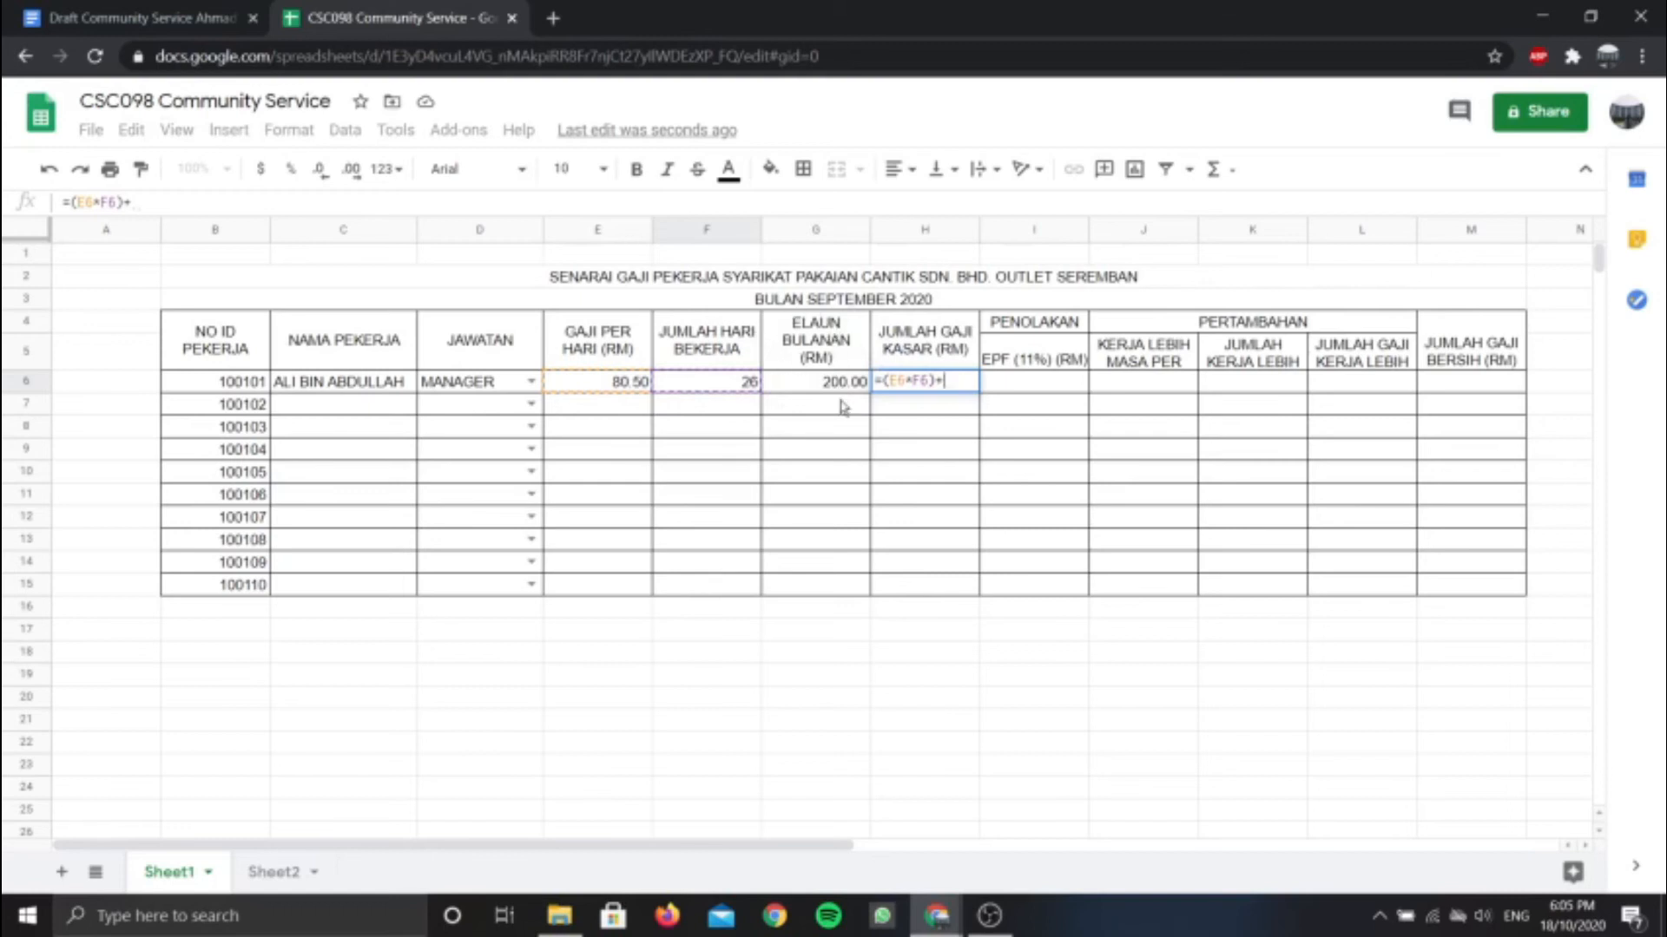
click(812, 393)
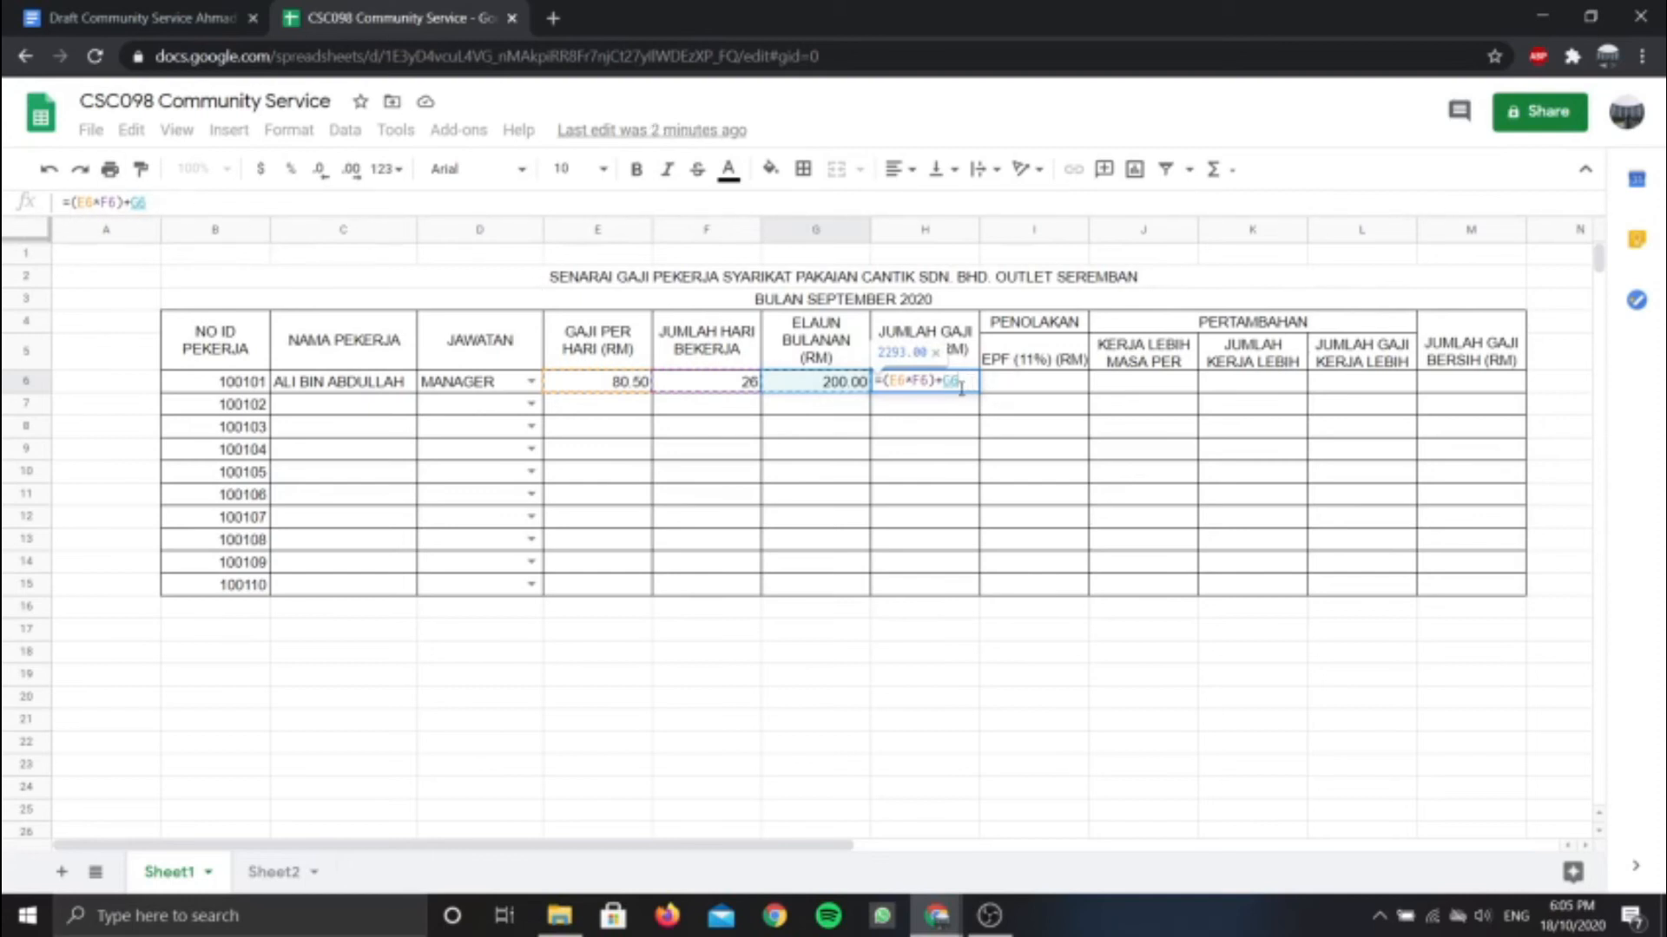
key(Return)
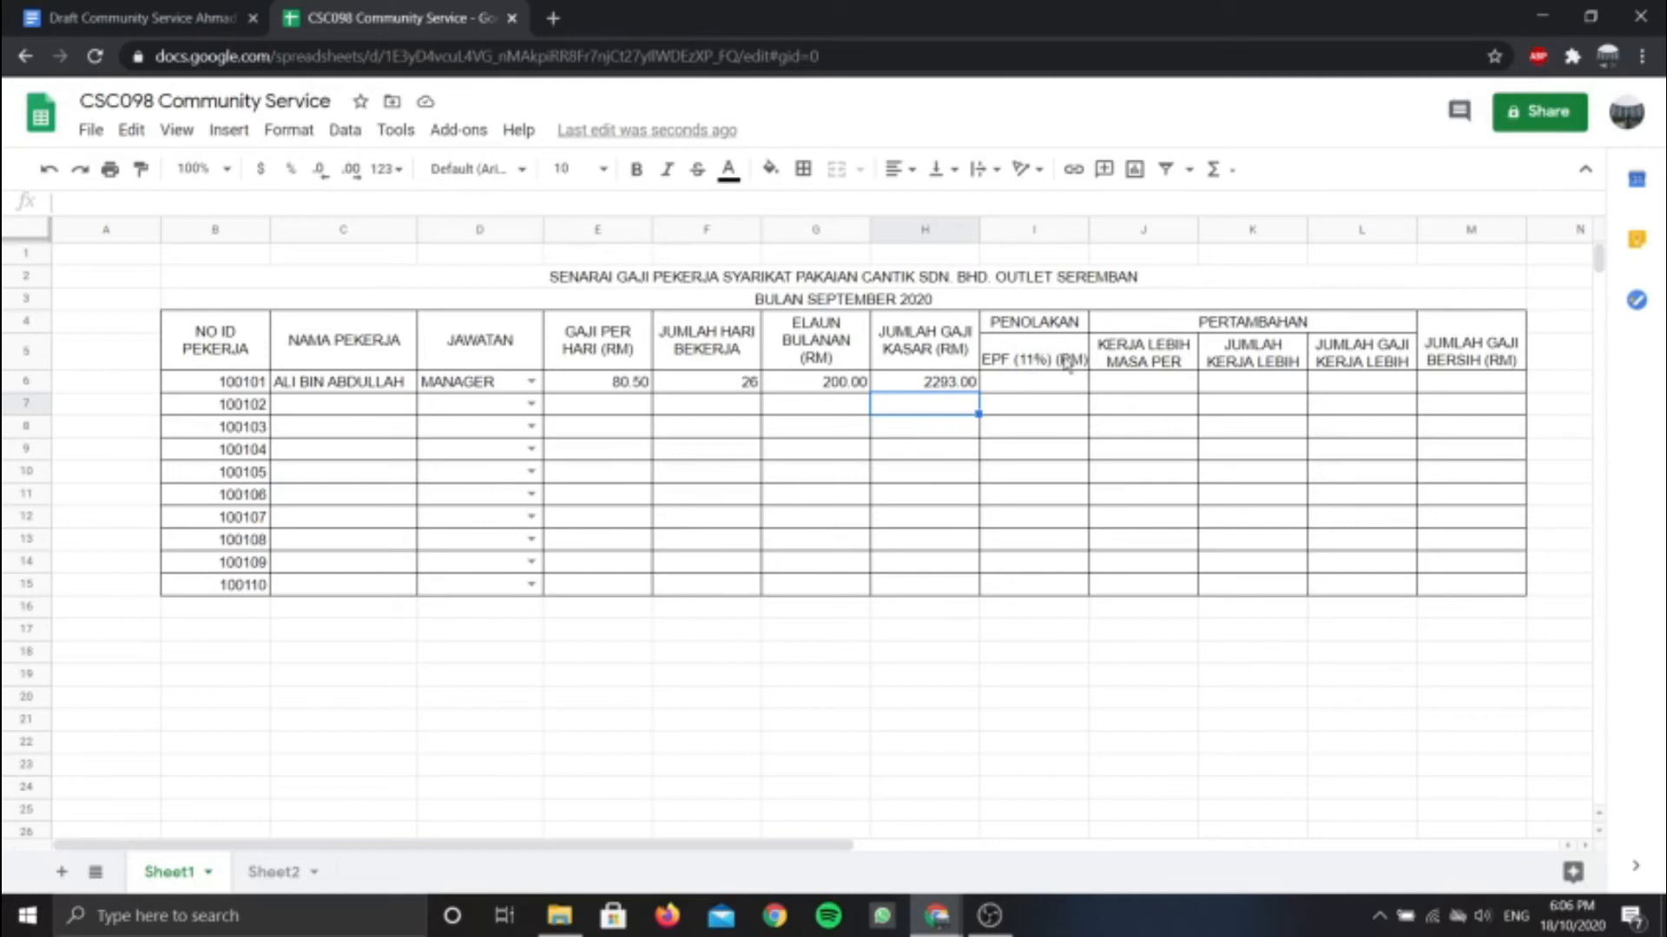
Enter =0.11*H6 in I6 for an EPF deduction of 252.23
click(1019, 388)
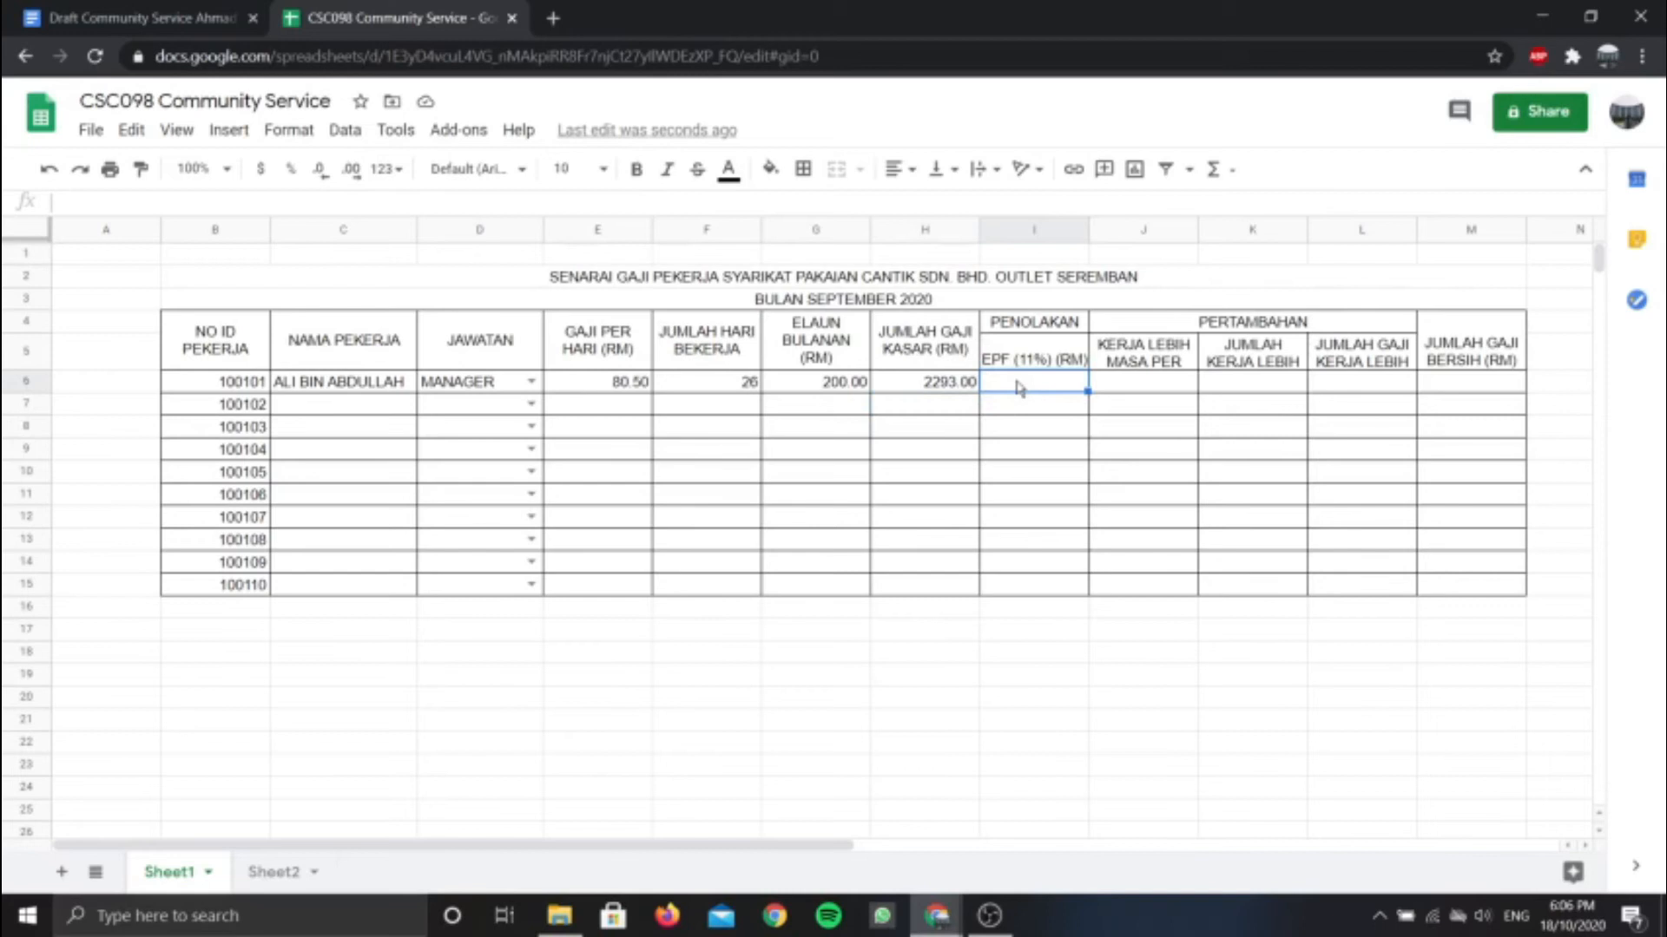
text(=)
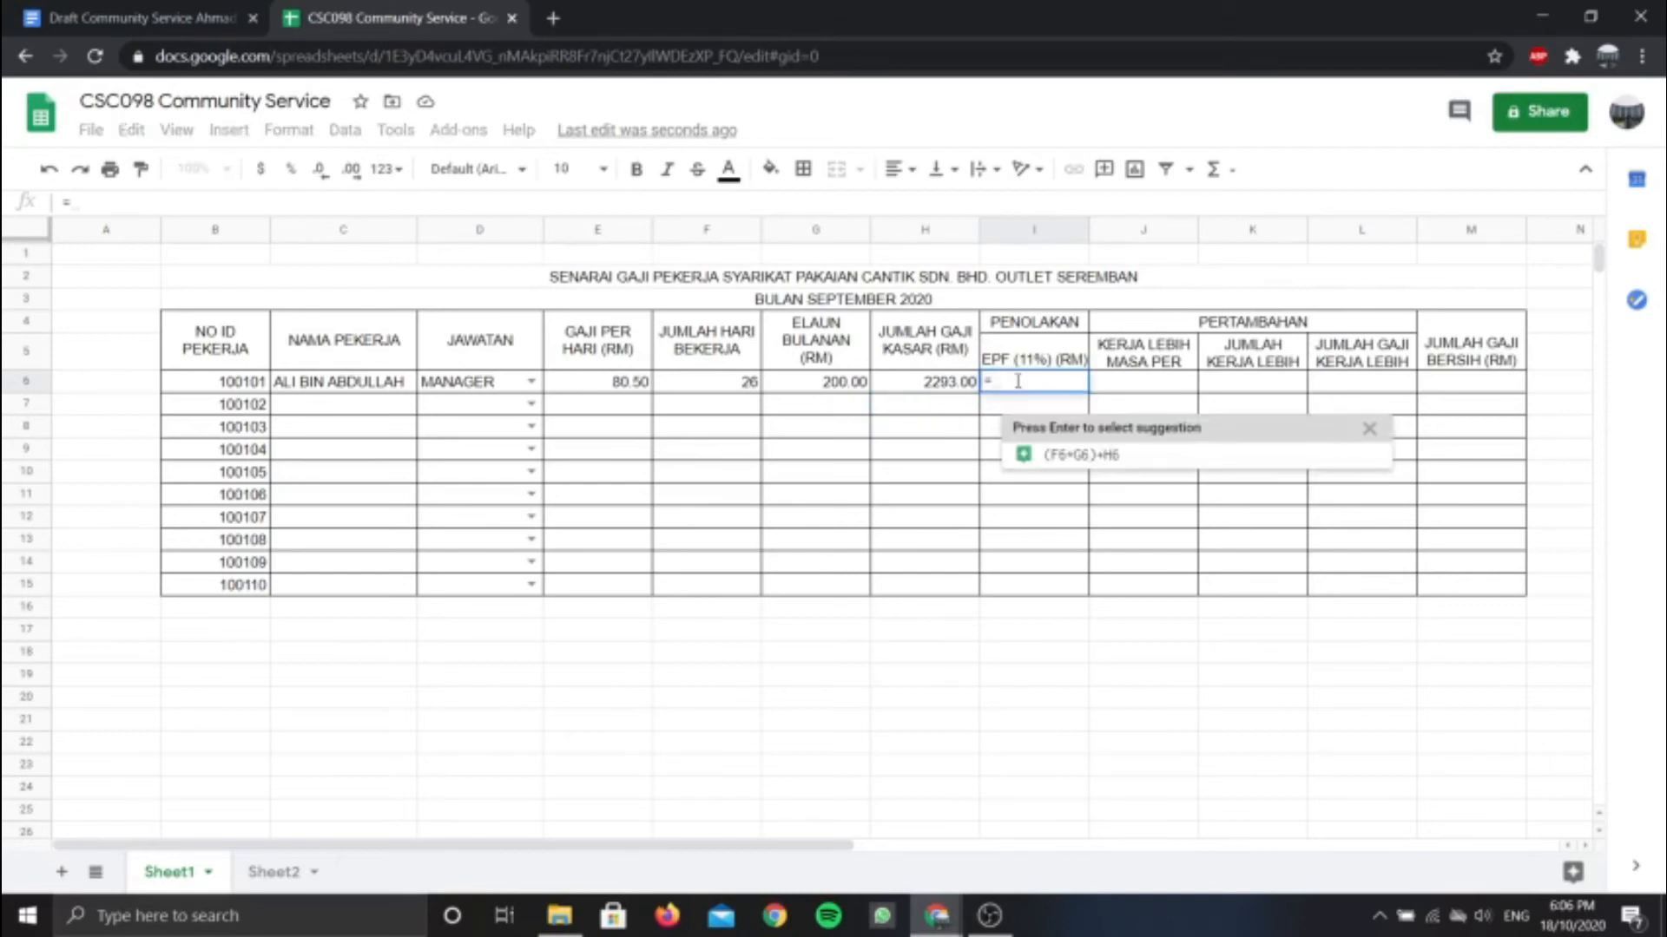
text(0.11)
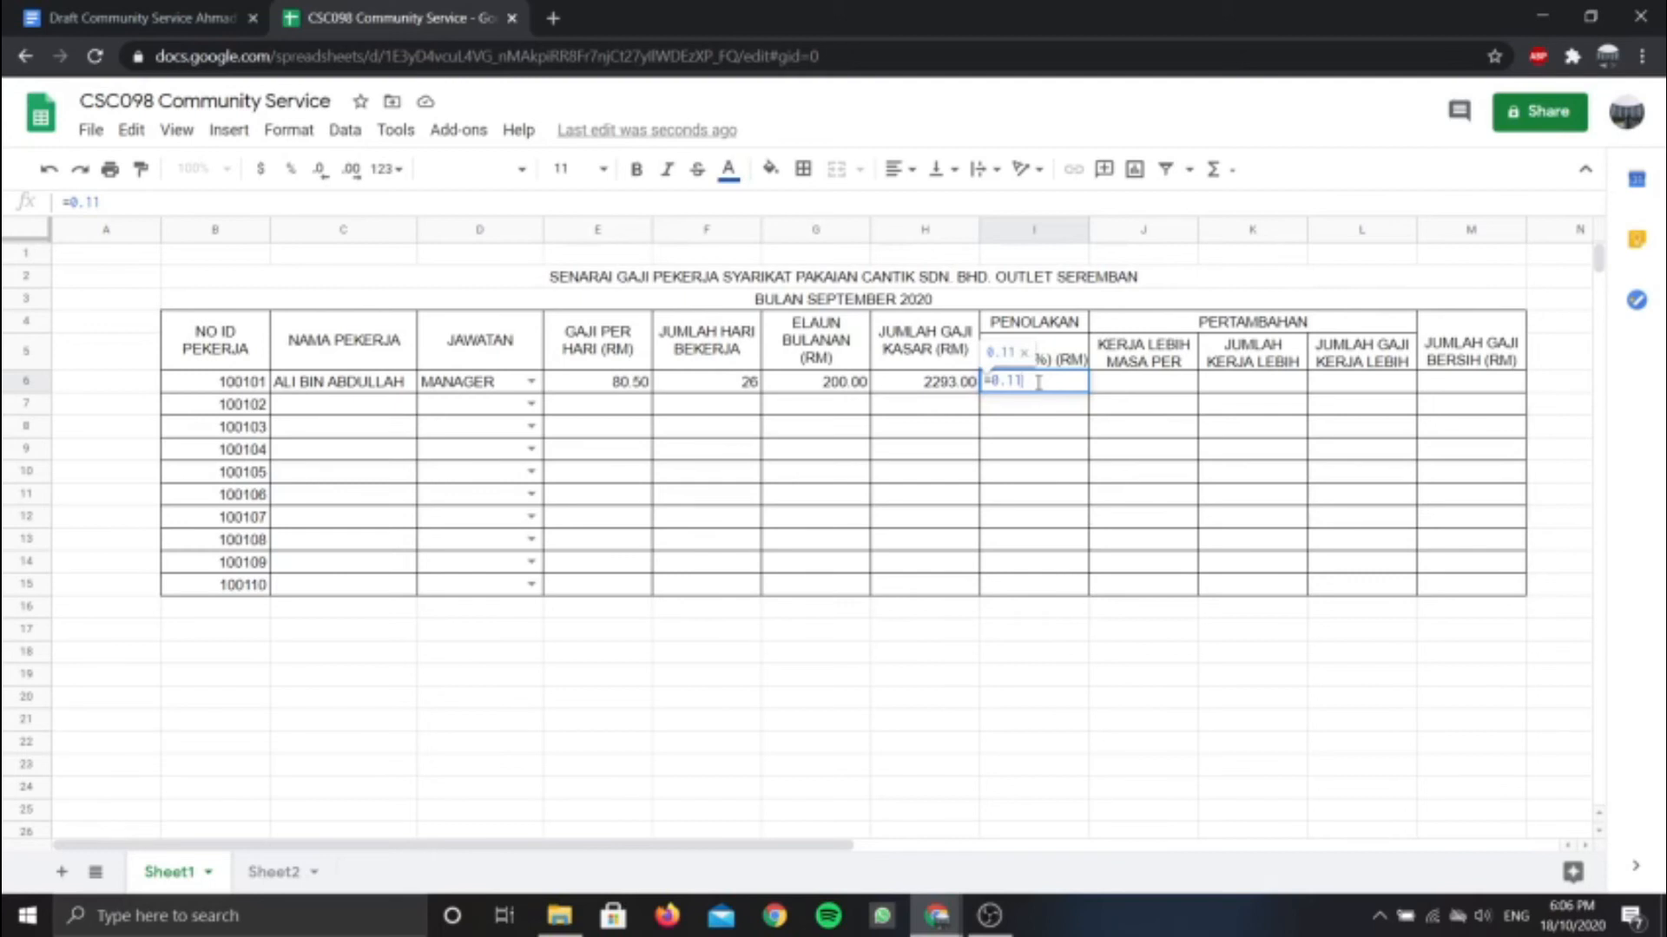
text(*)
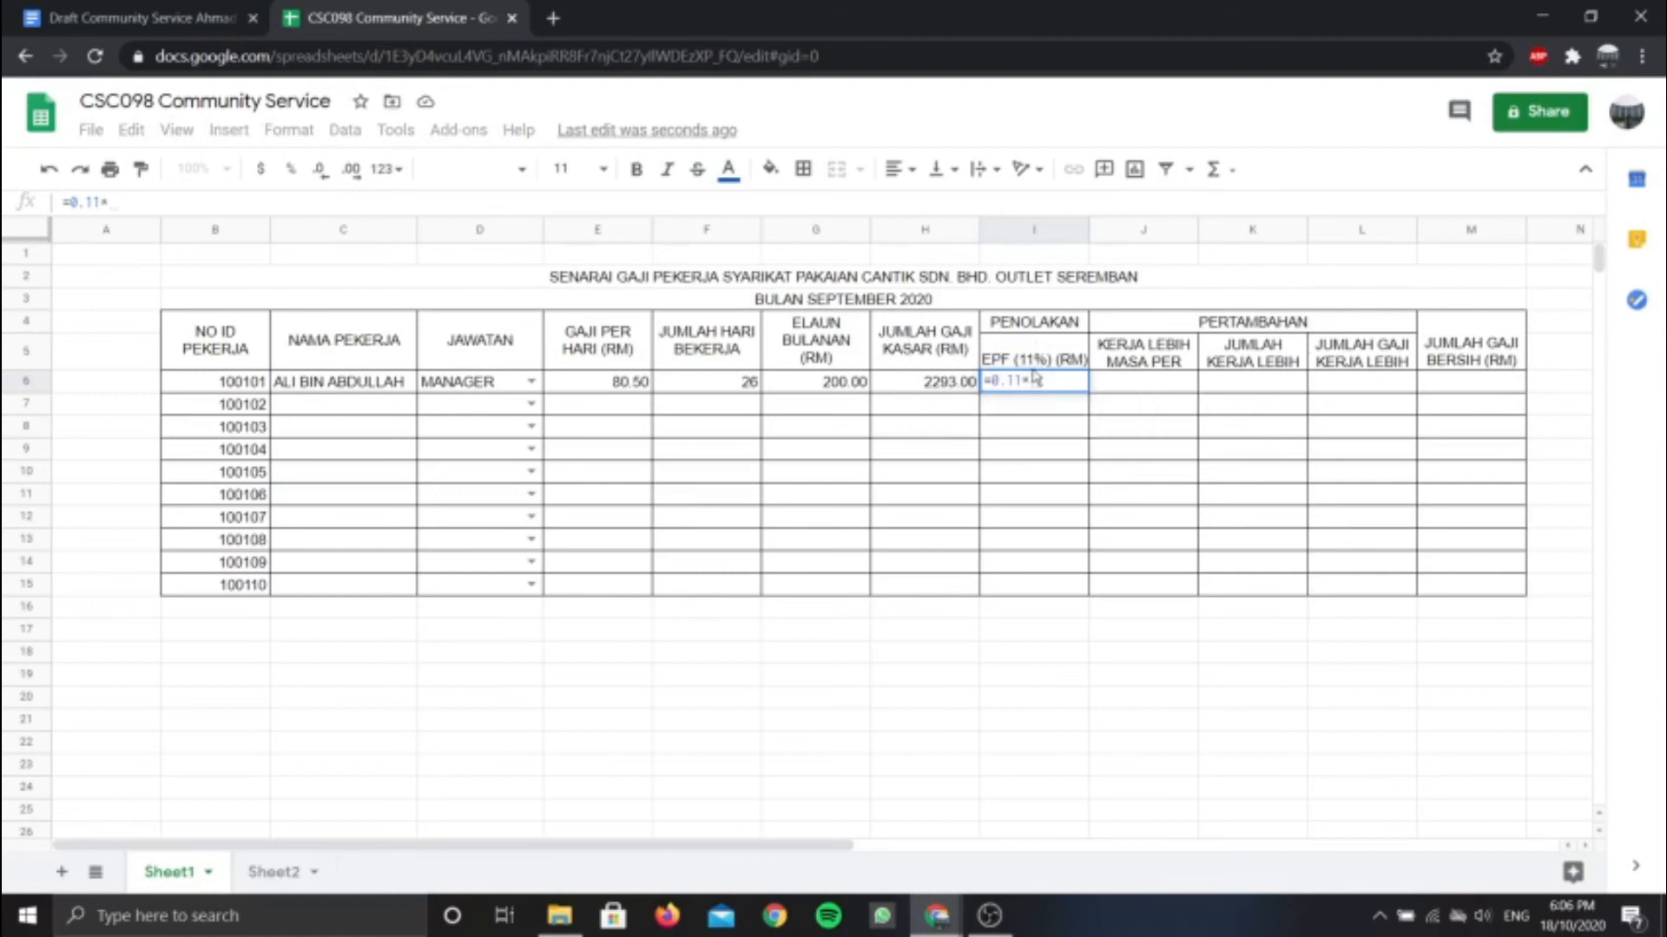
click(915, 388)
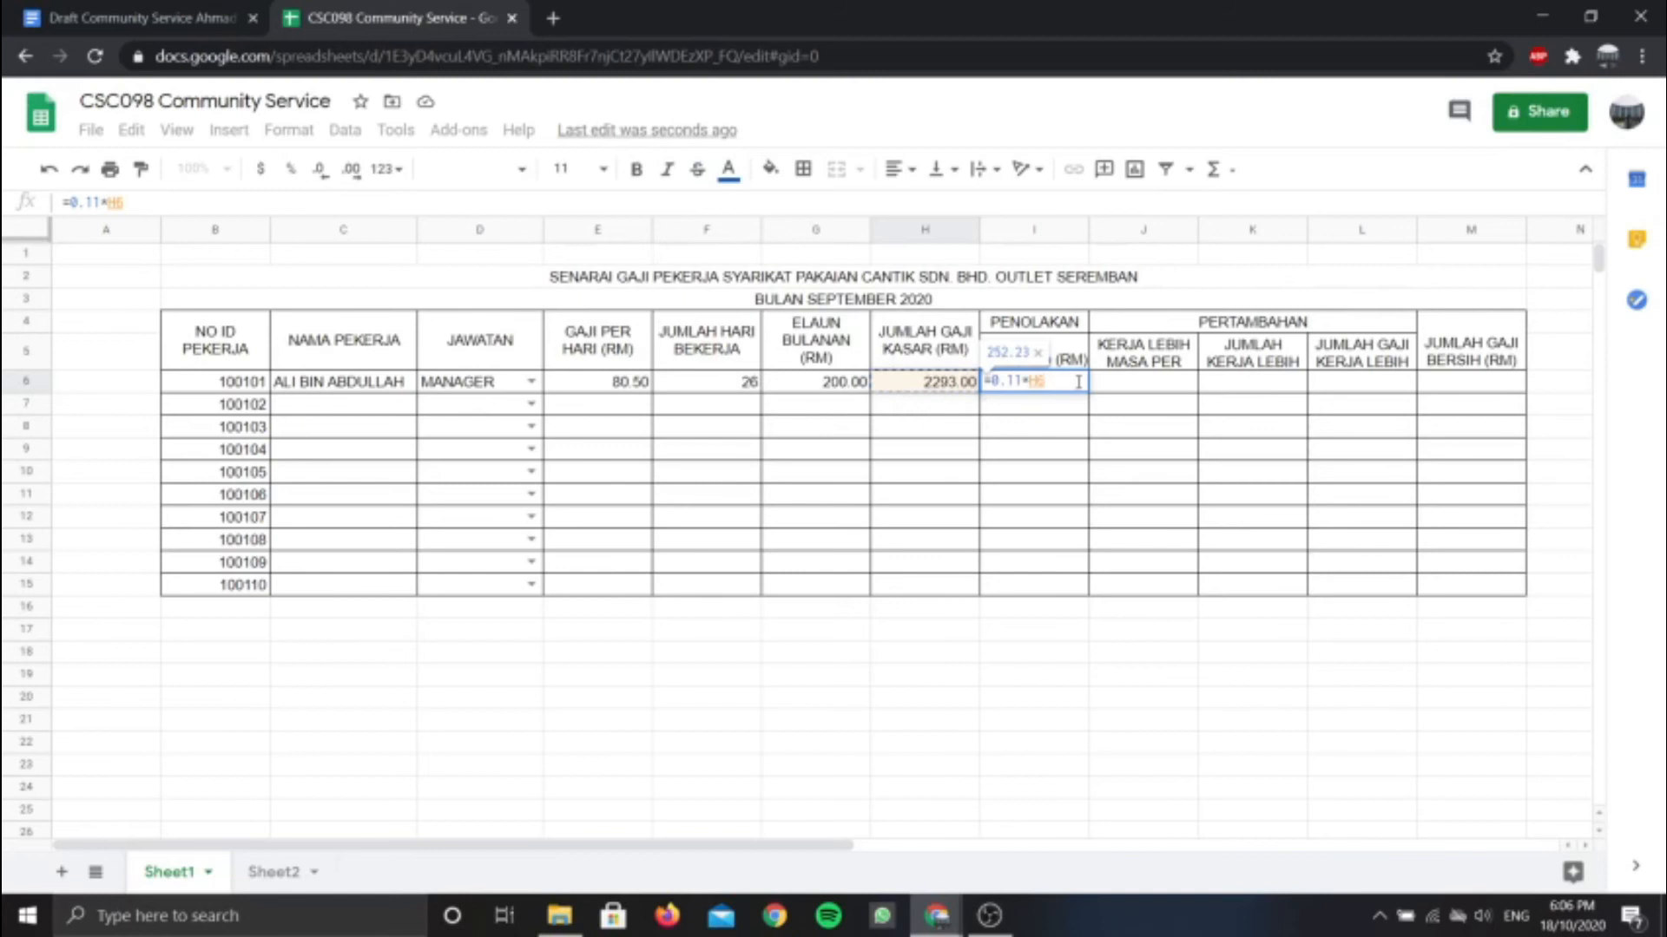
key(Return)
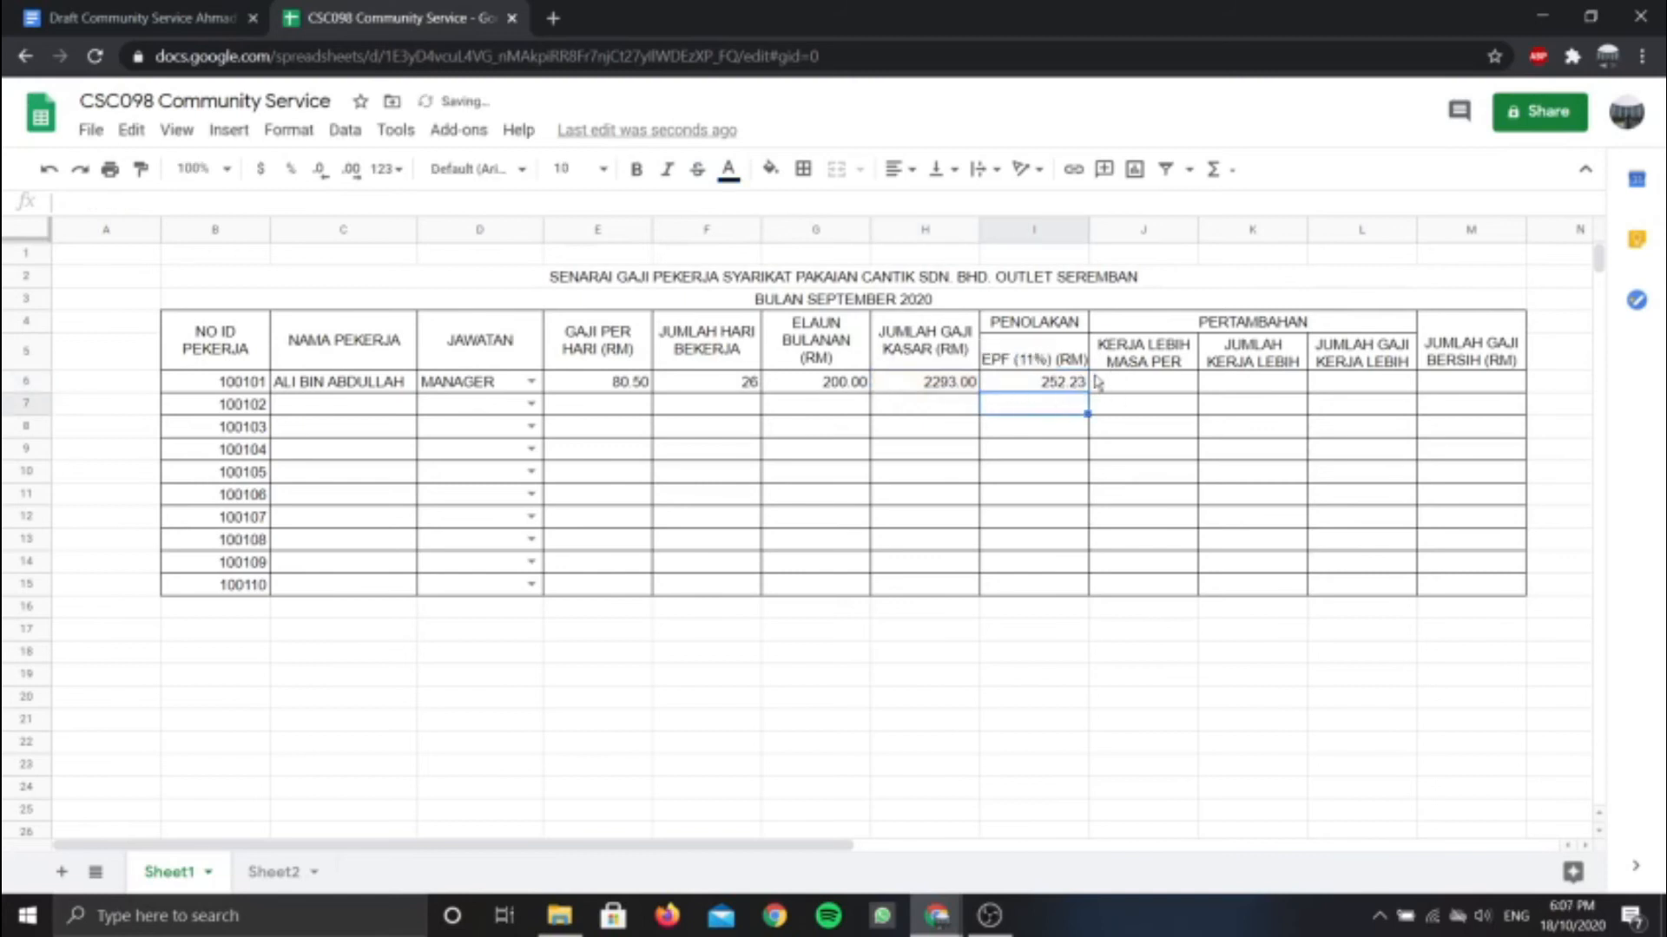
Make header row 5 taller so the full headings show
click(1004, 387)
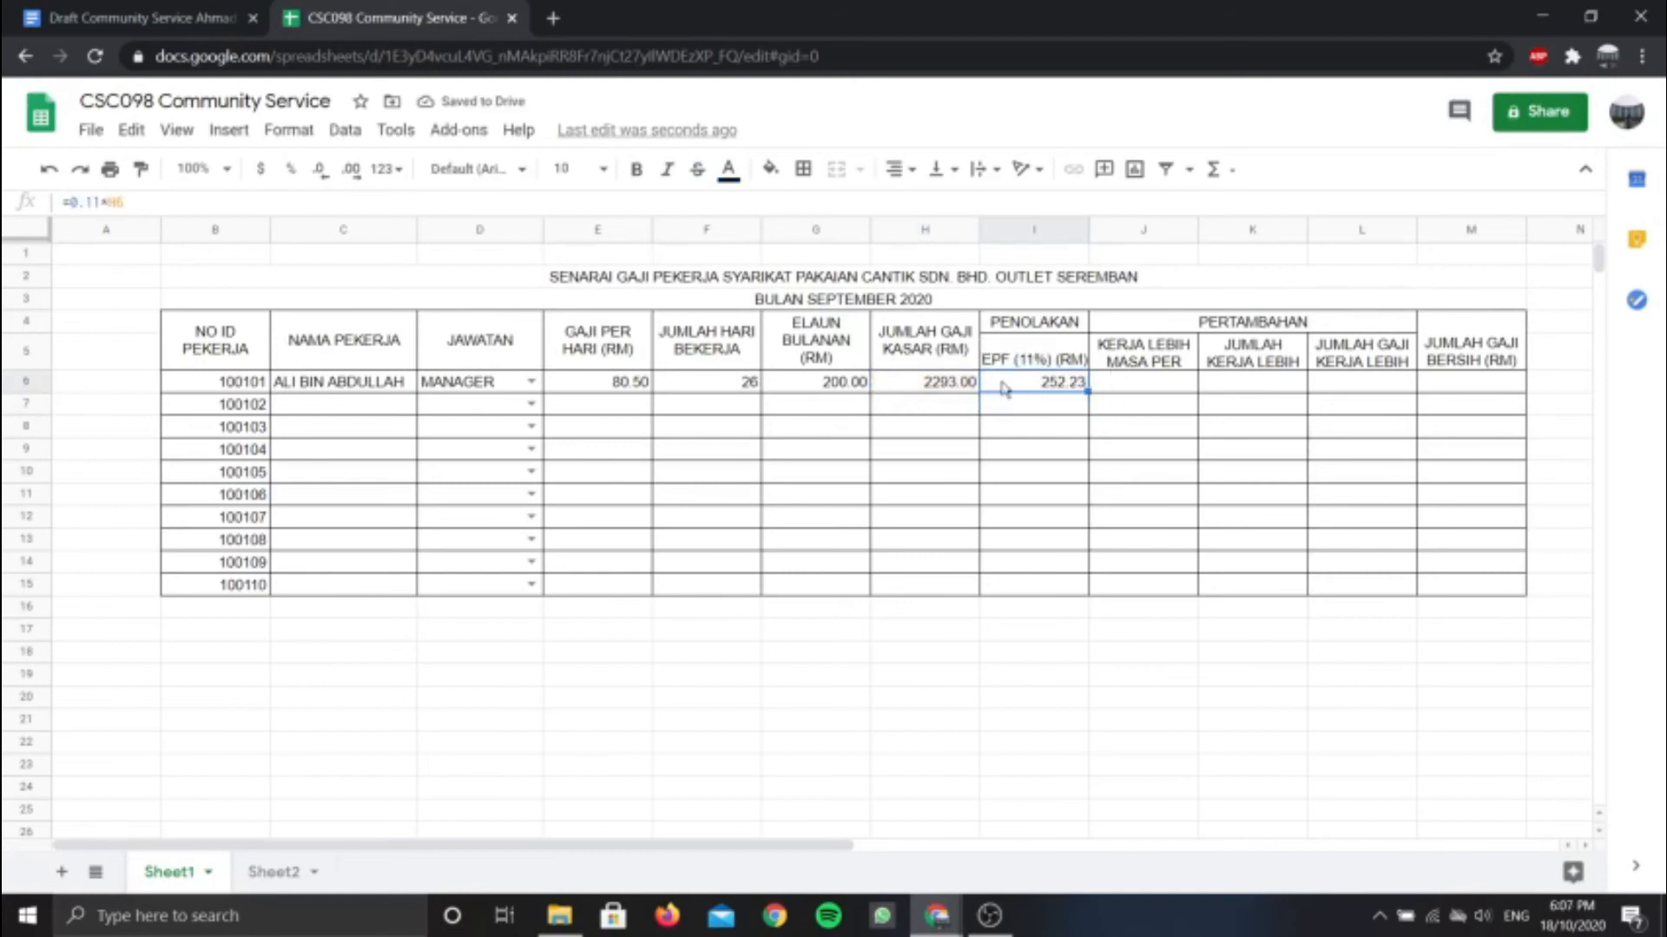
click(1140, 386)
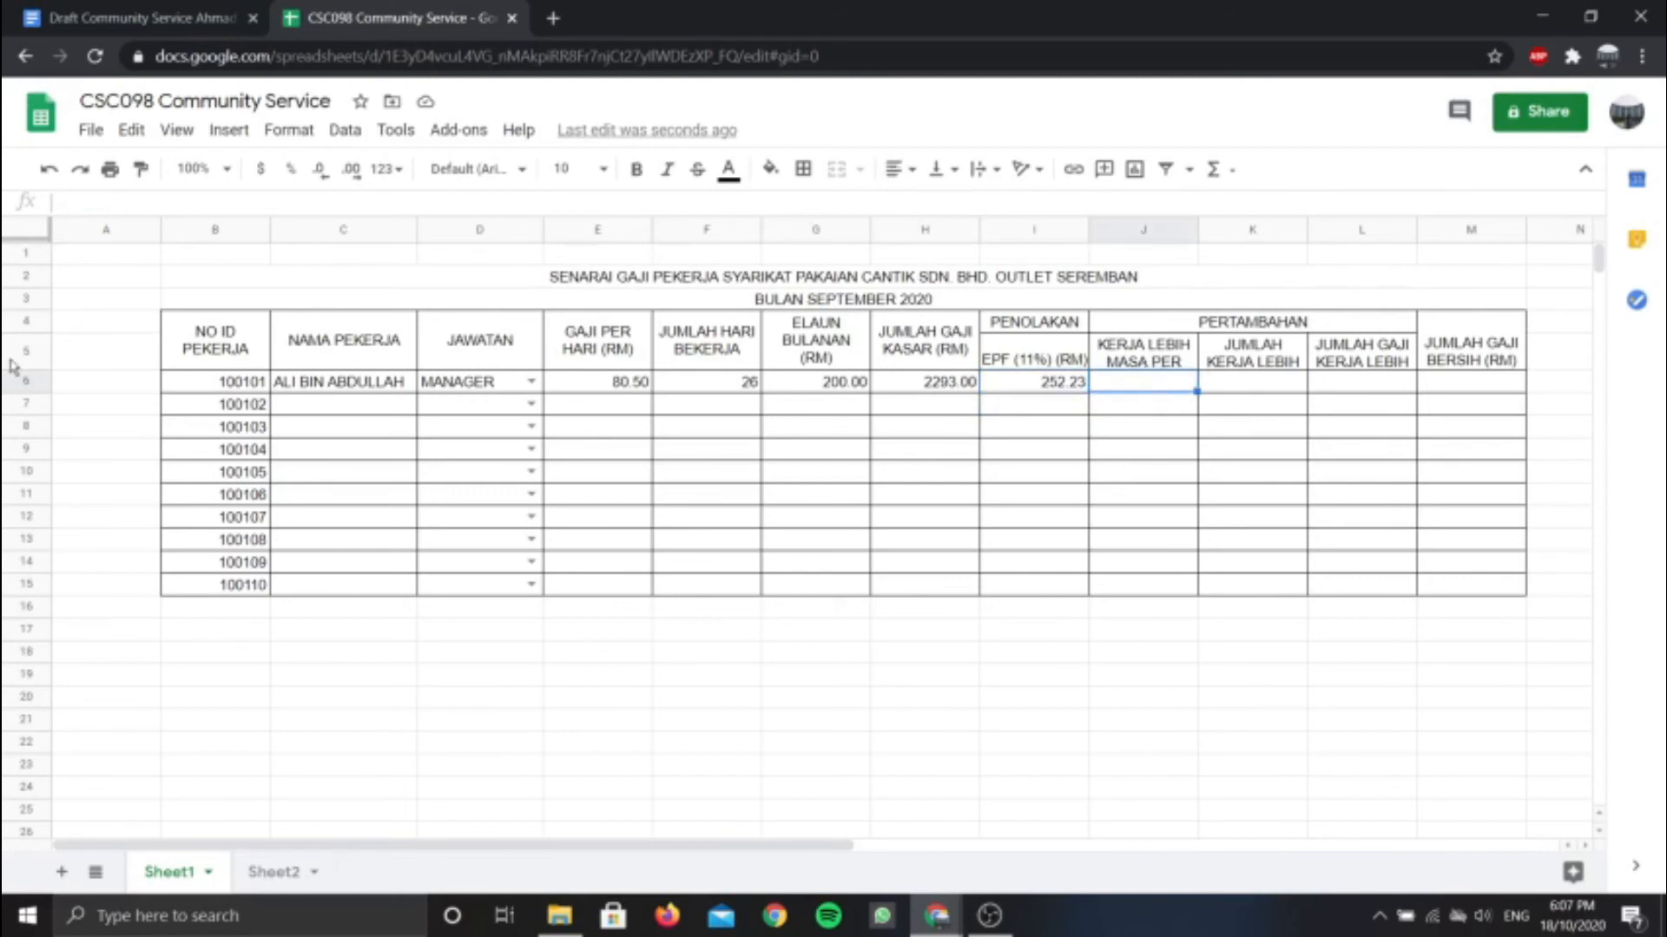
drag(38, 368, 32, 399)
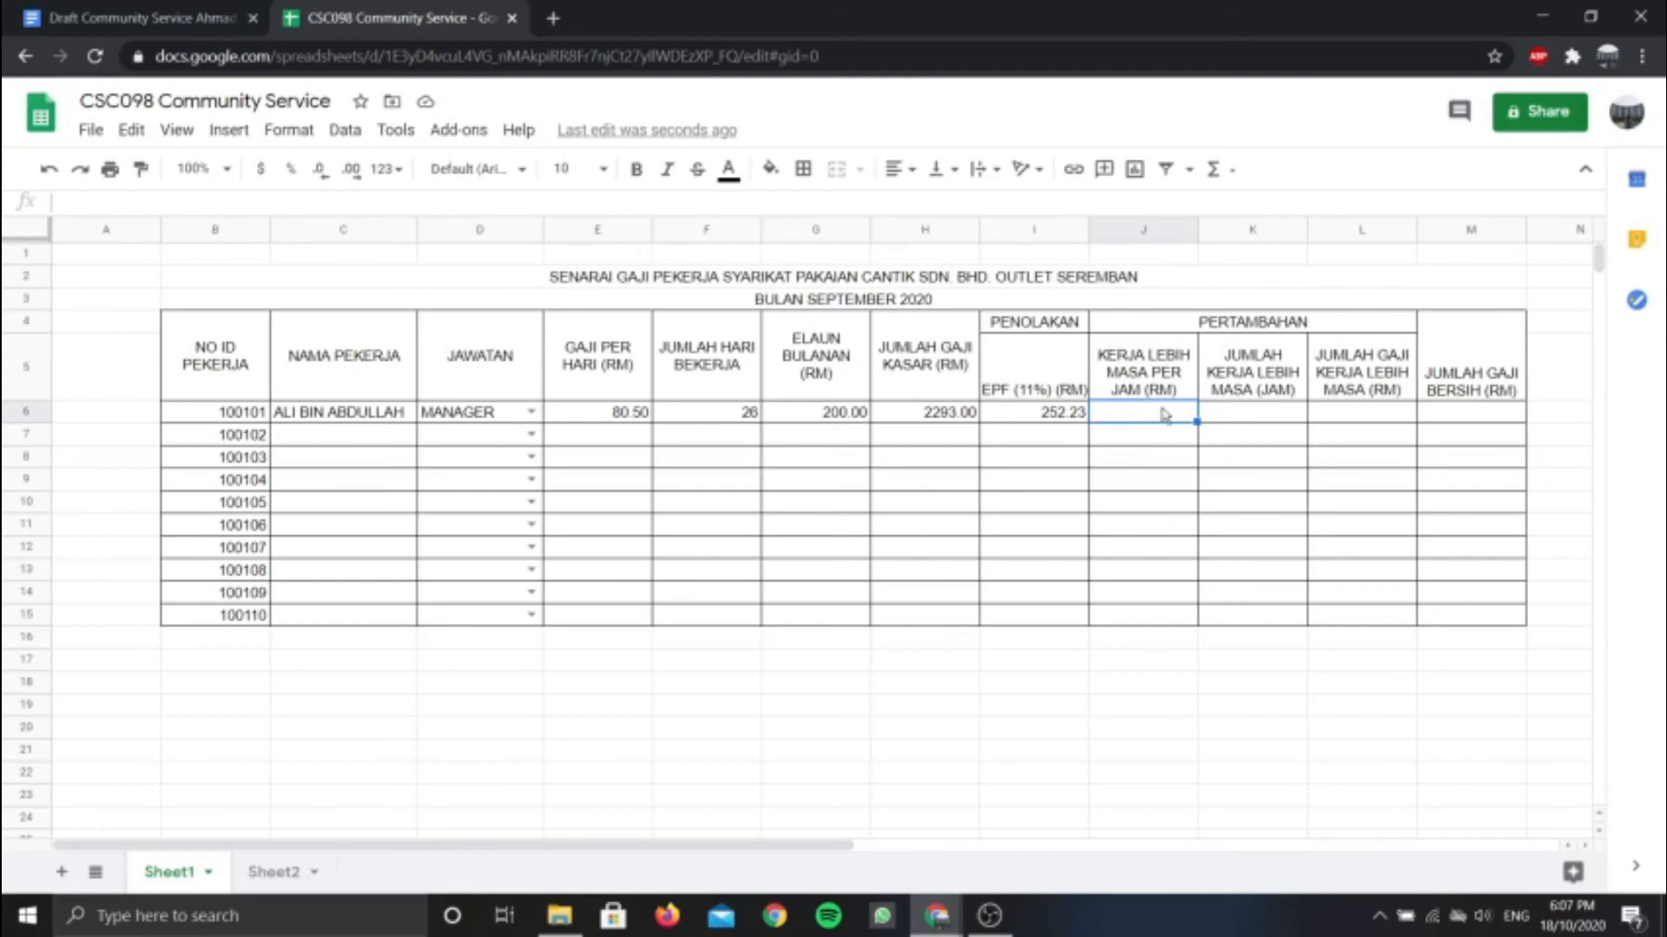
Put overtime rate 7.00 in J6 with two decimals and 6 hours in K6
text(7.00)
key(Return)
click(1163, 409)
click(351, 169)
click(351, 169)
click(1264, 416)
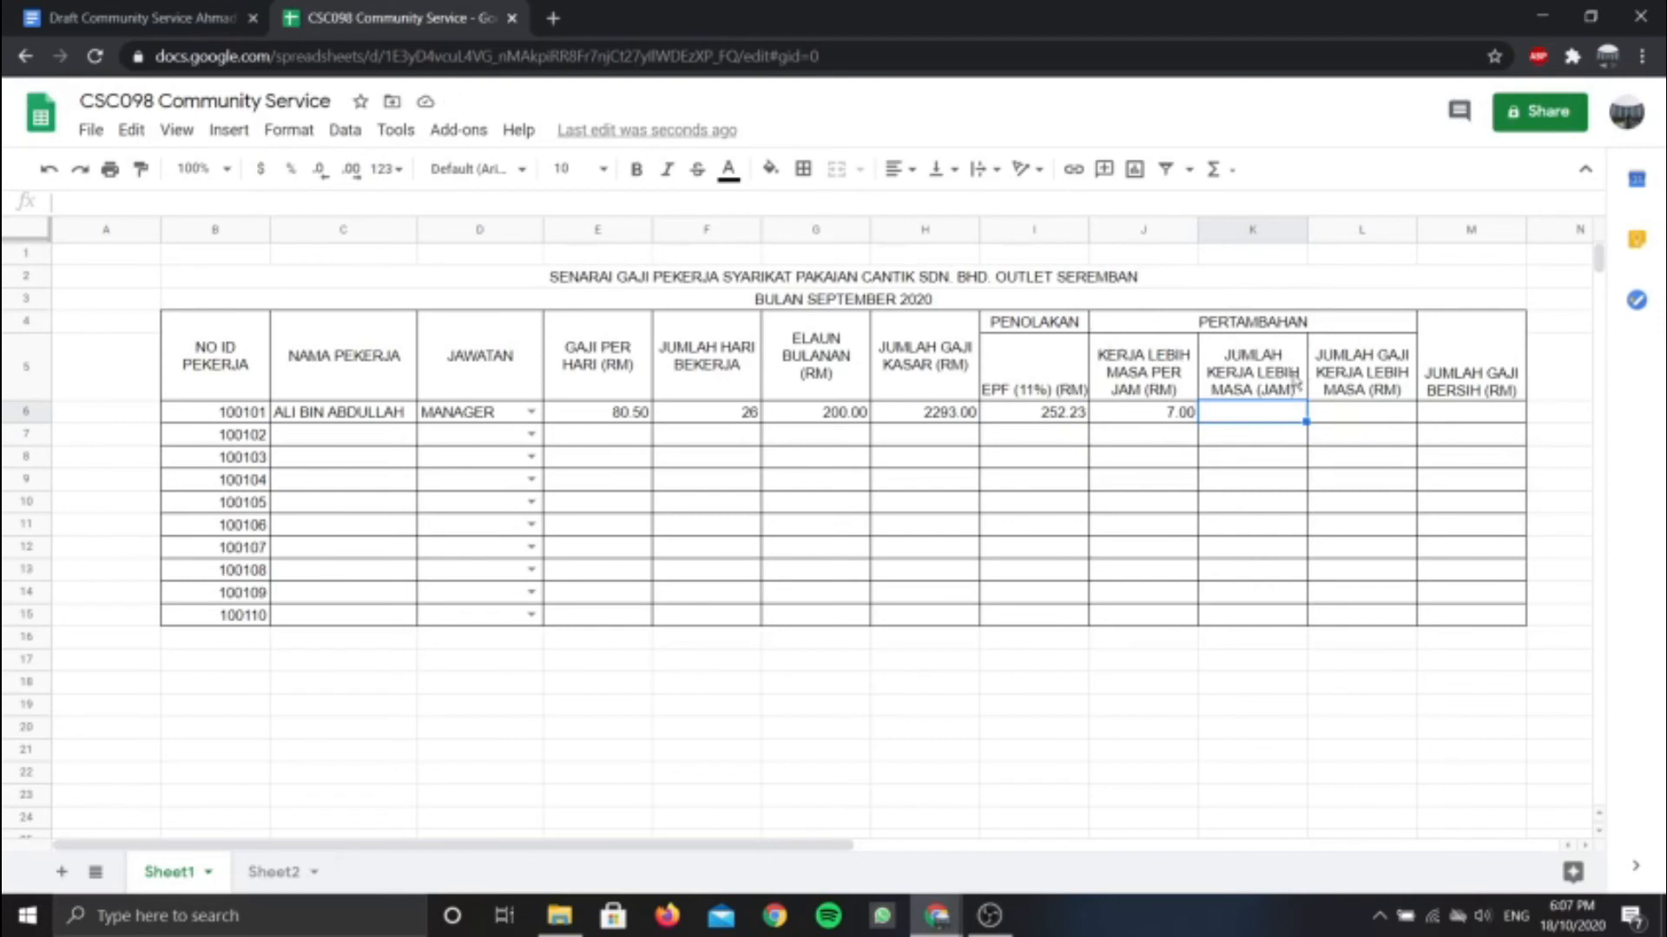
text(6)
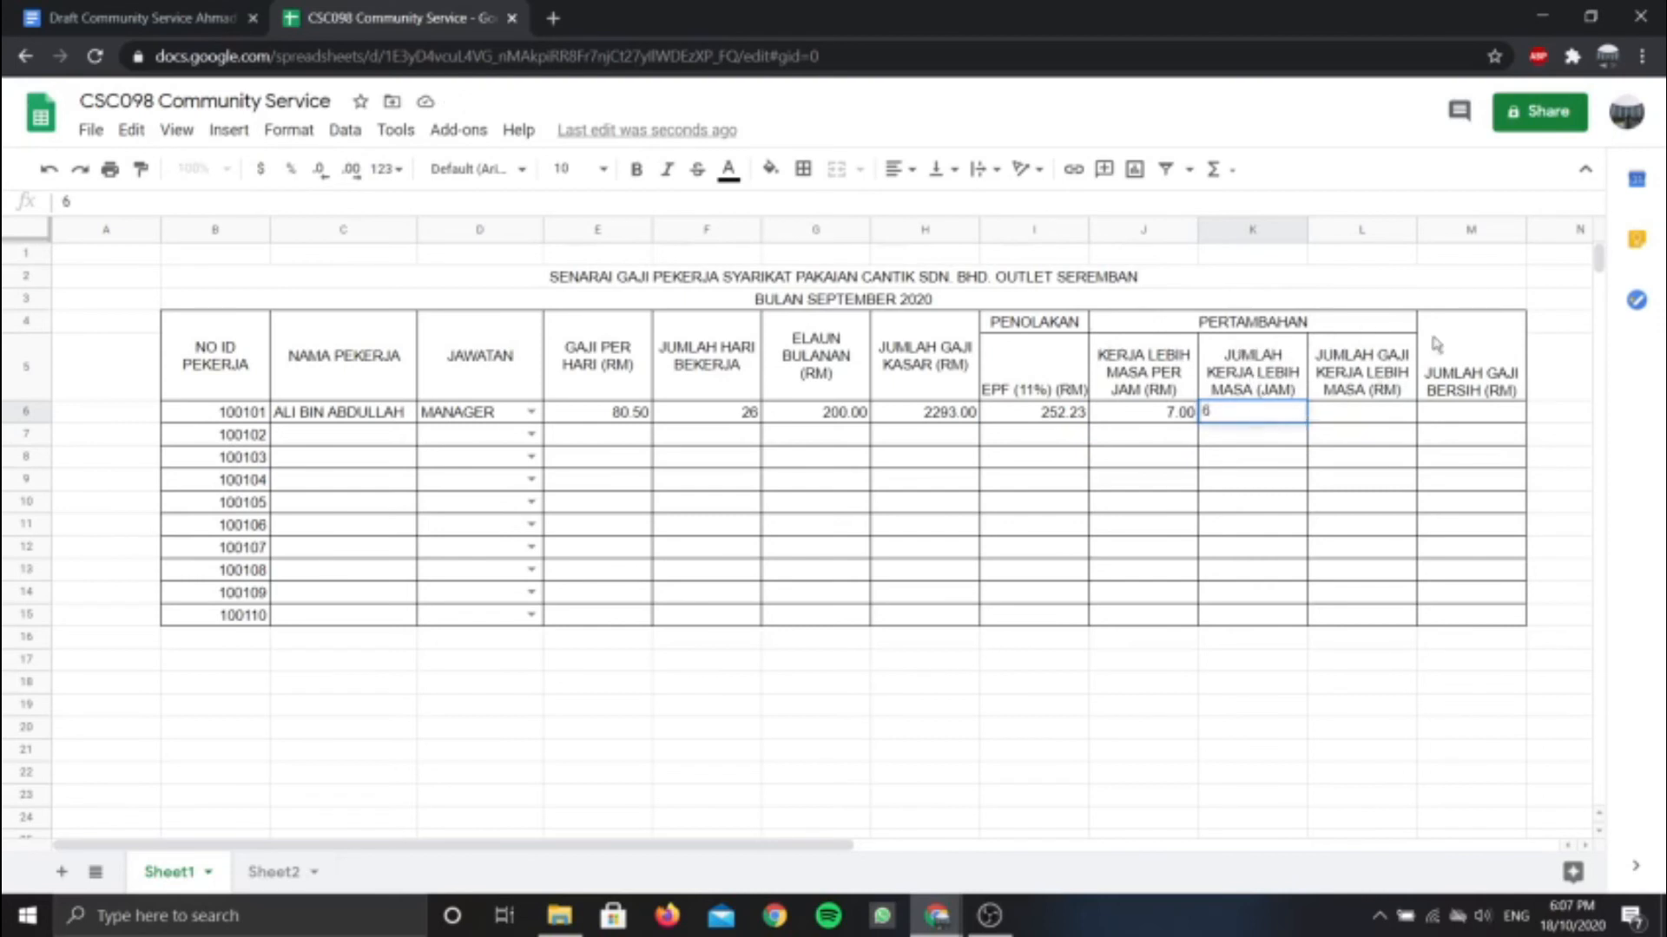
click(1382, 417)
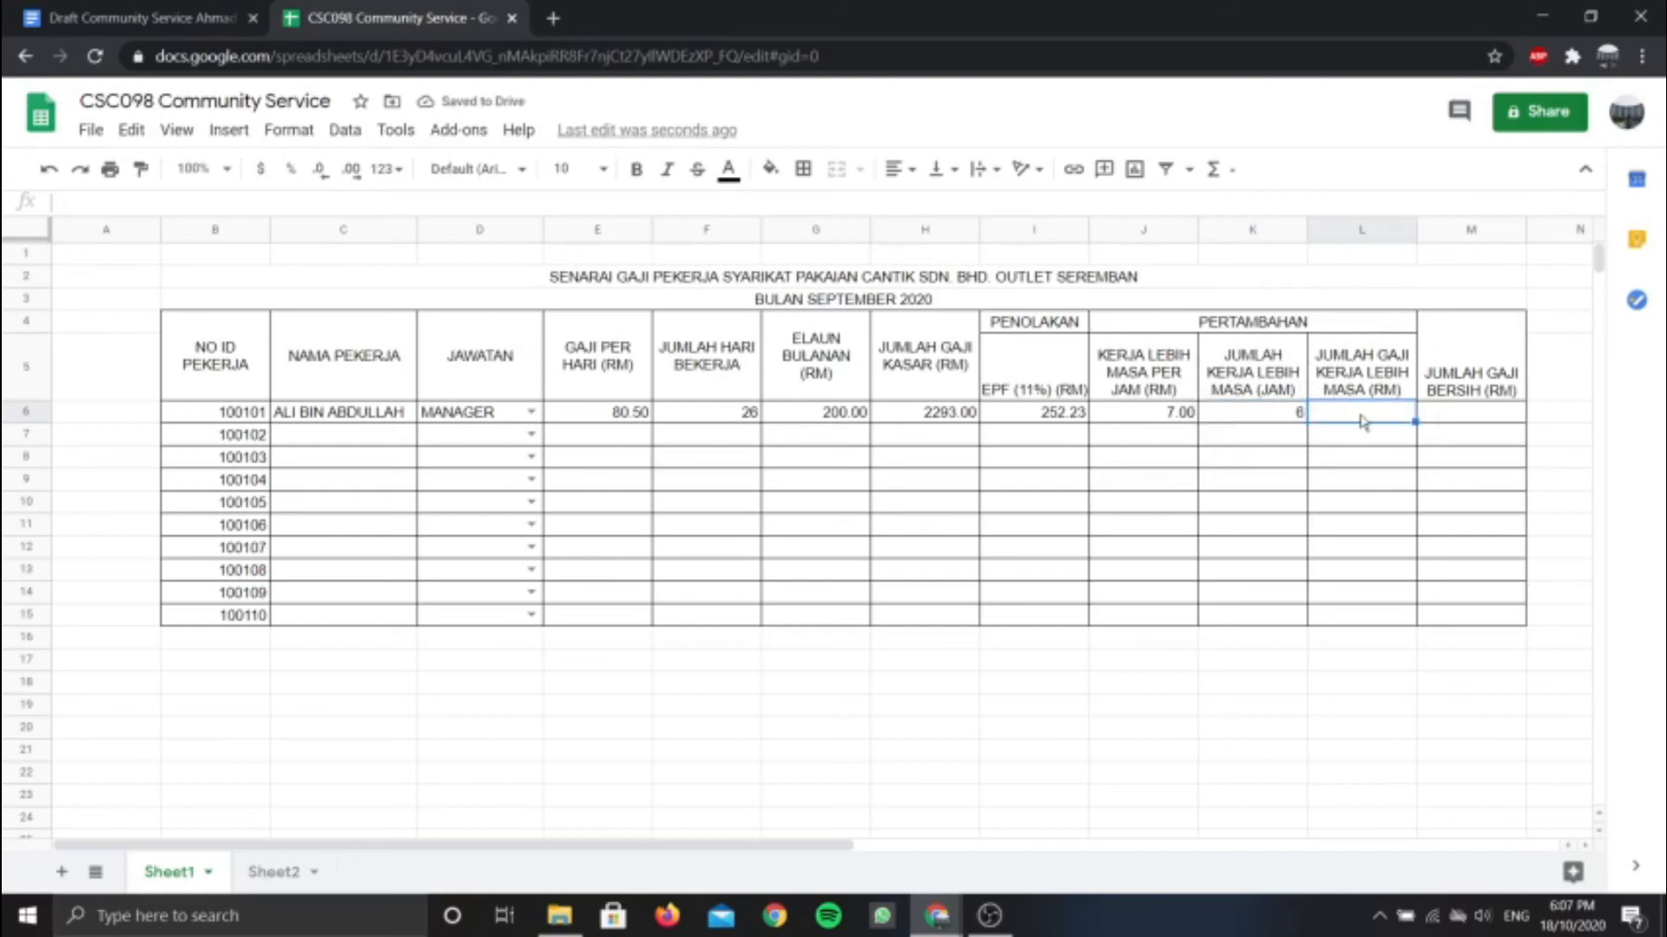
Enter =J6*K6 in L6 and format the 42.00 result to two decimals
text(=)
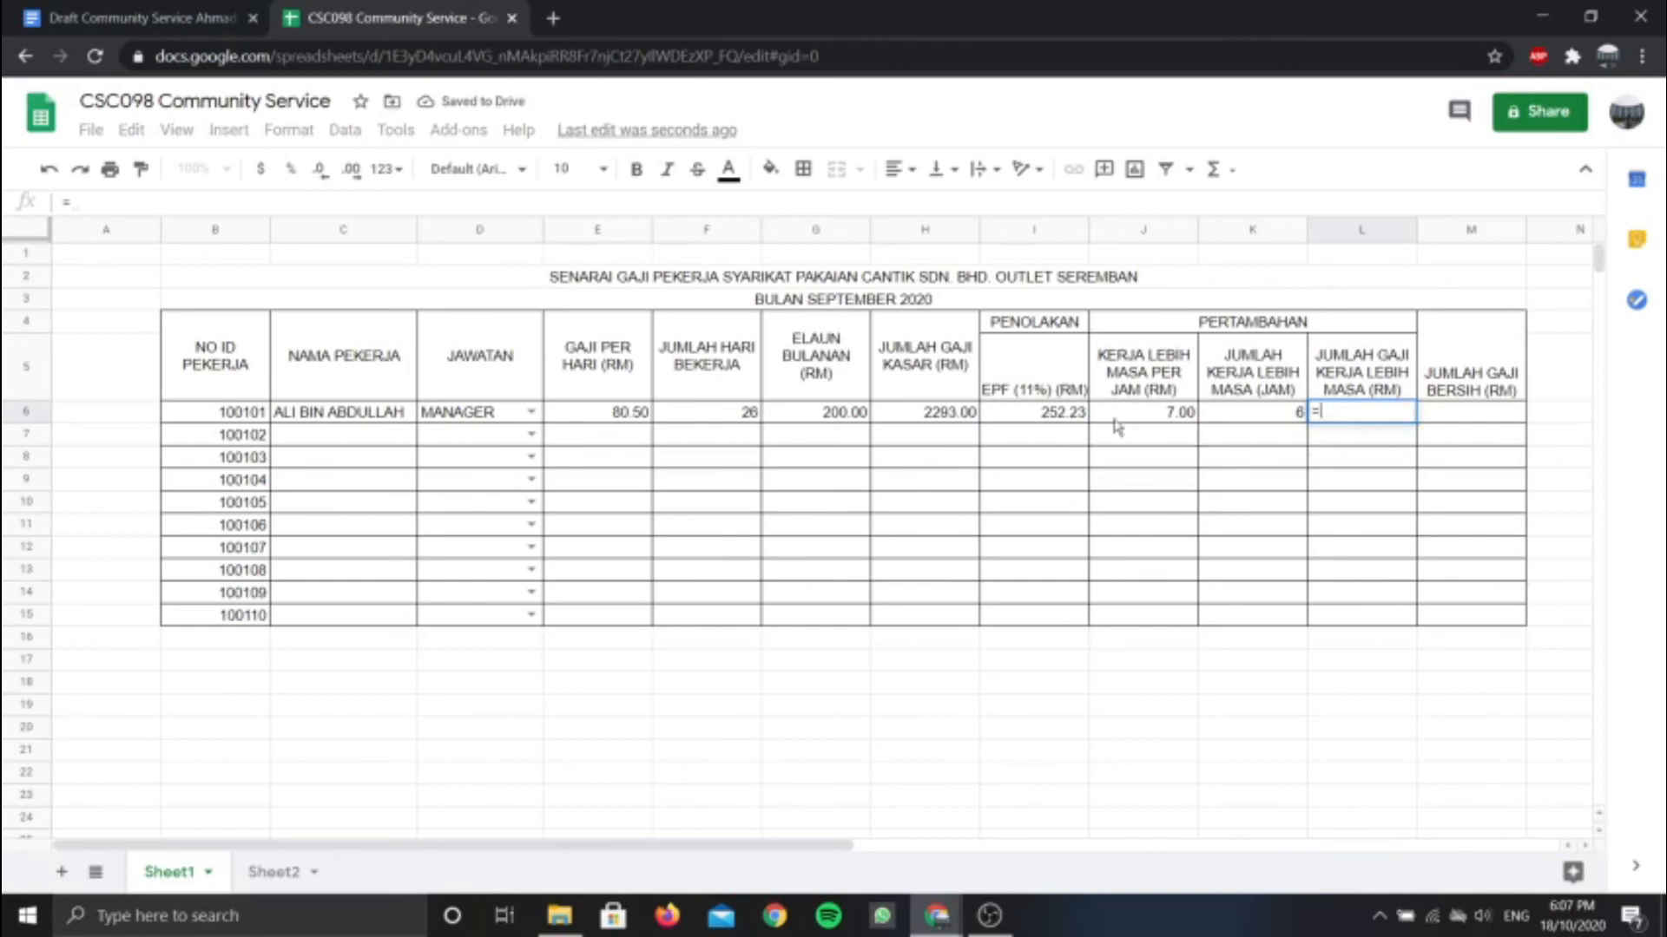
click(1133, 413)
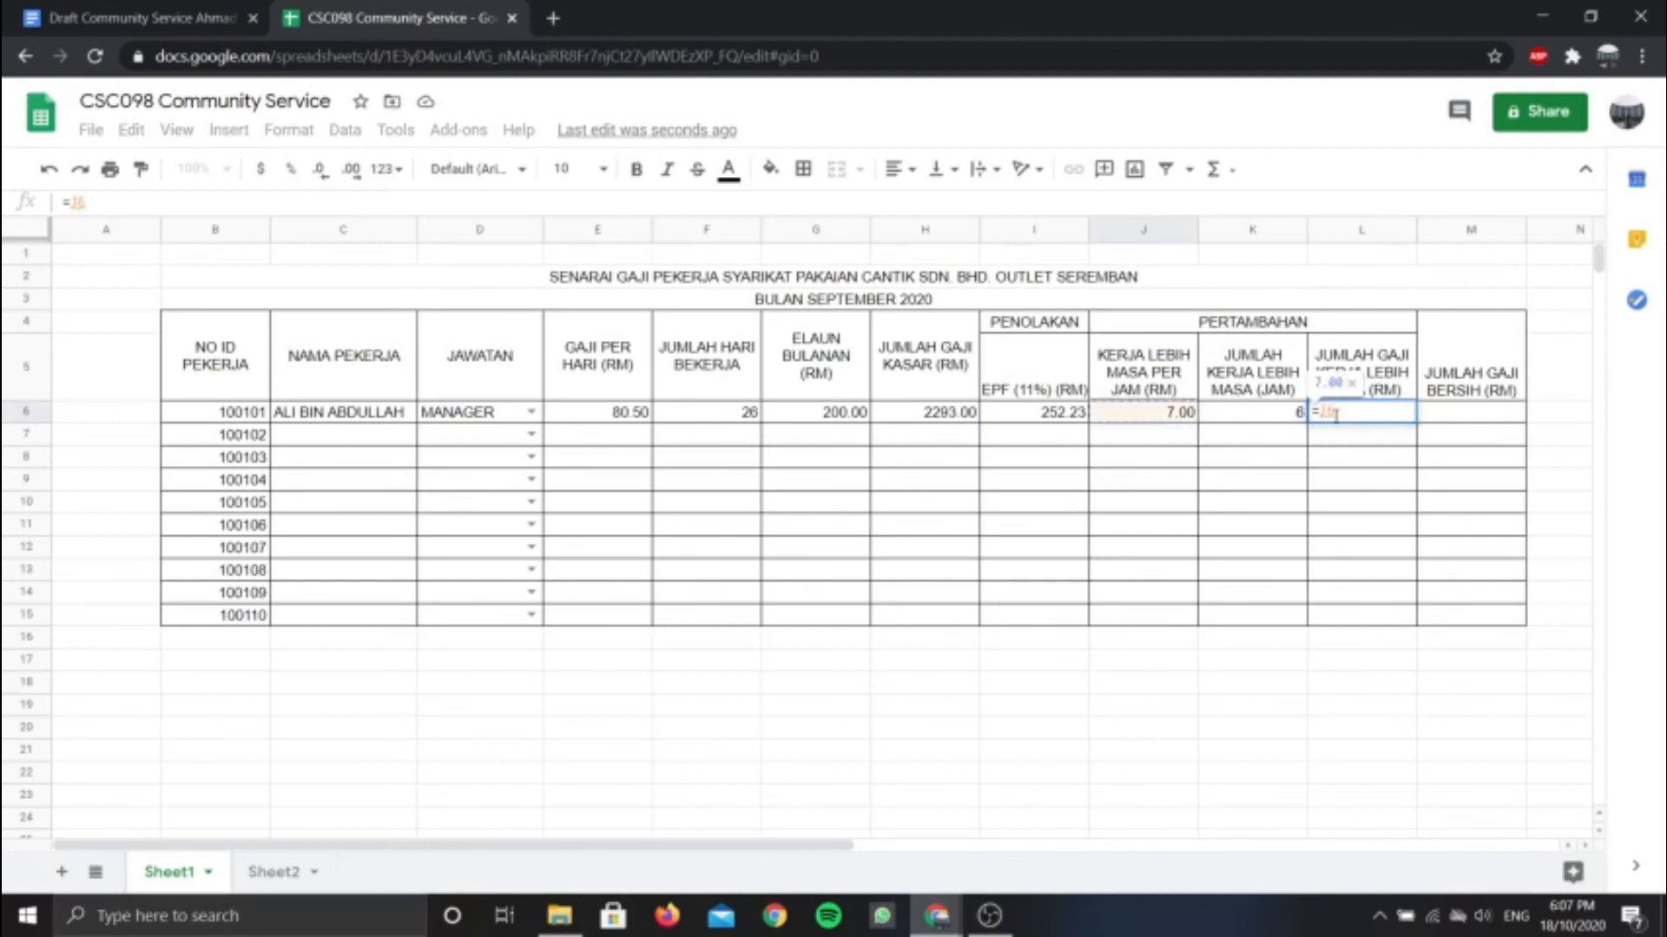
text(*)
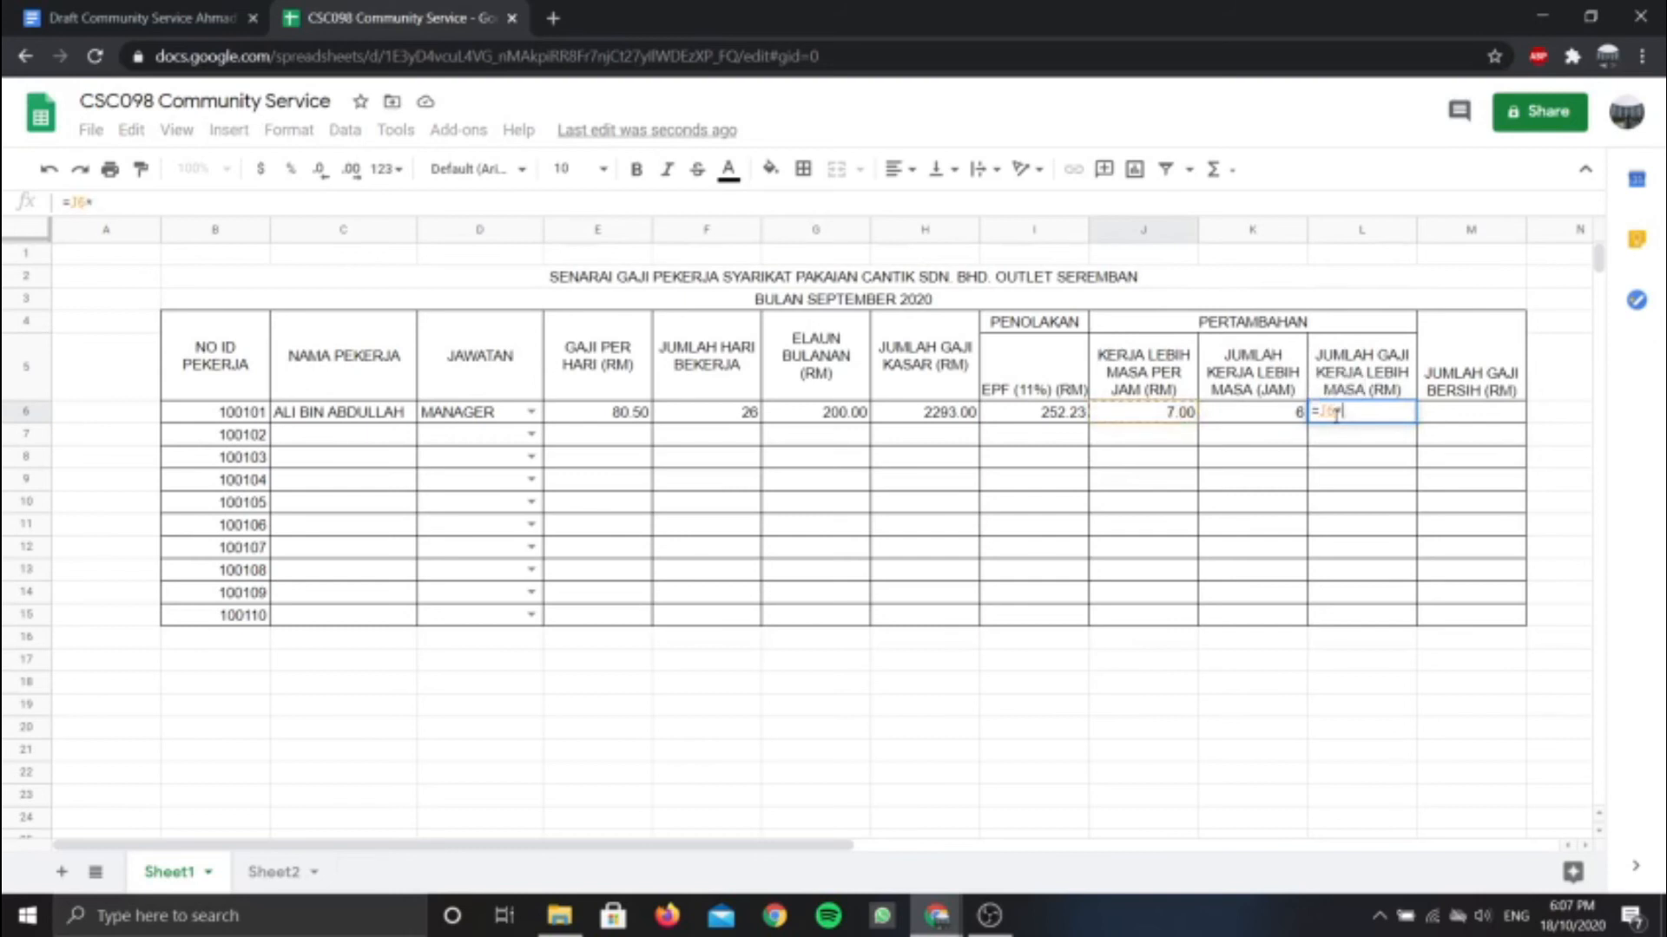
click(1258, 420)
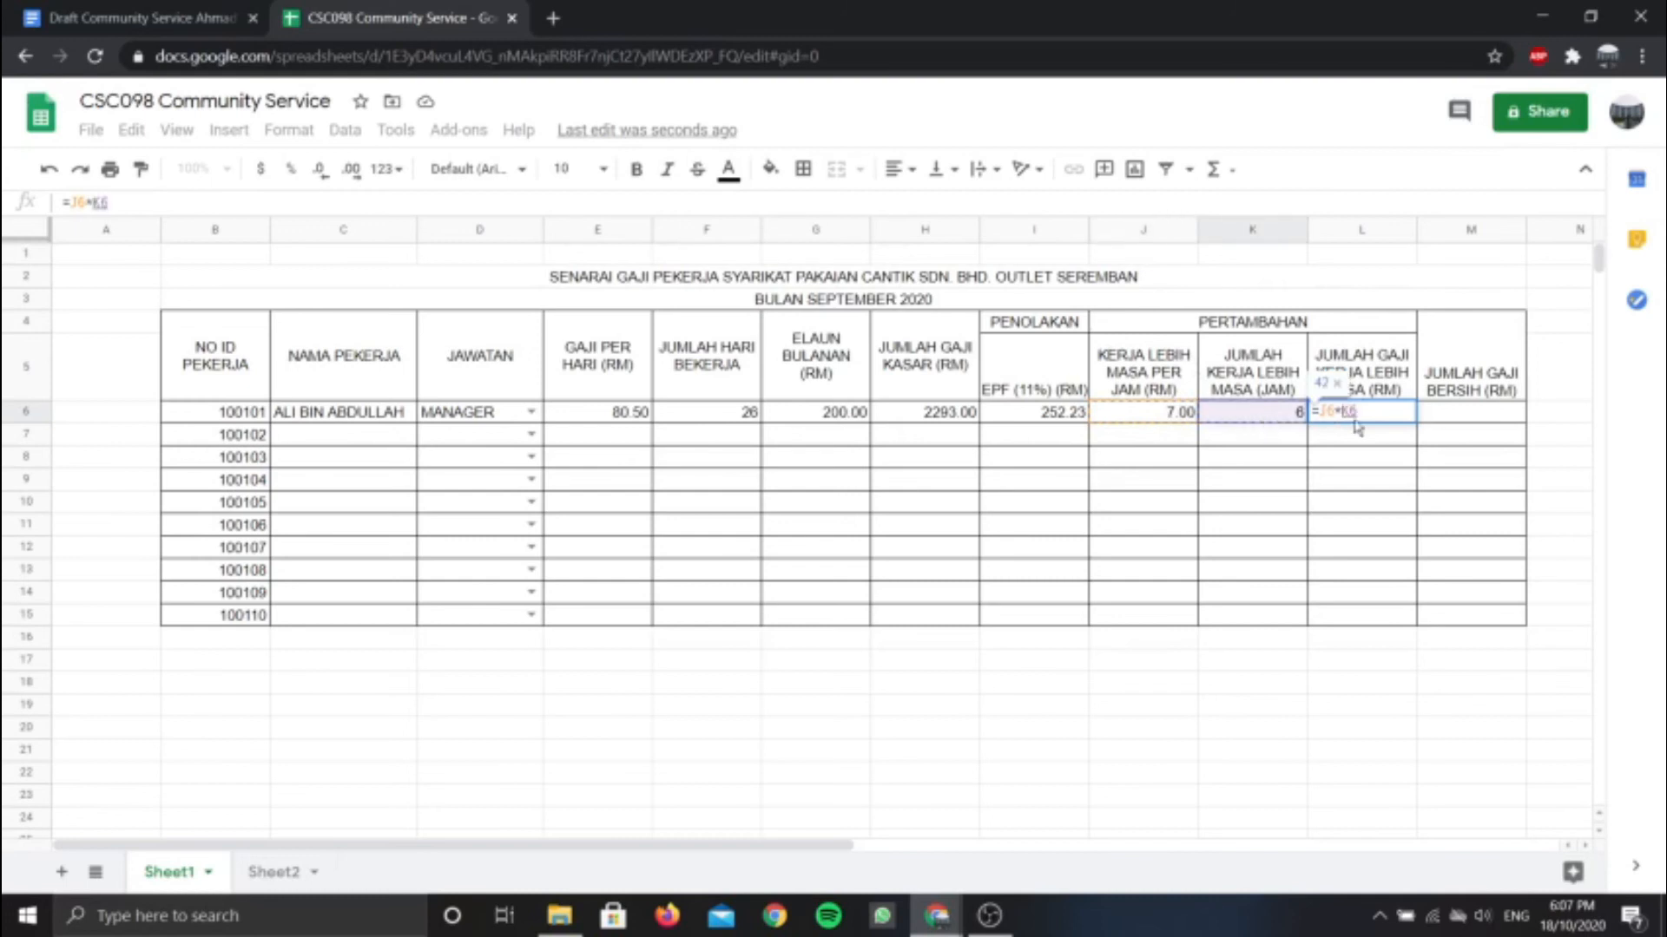
key(Return)
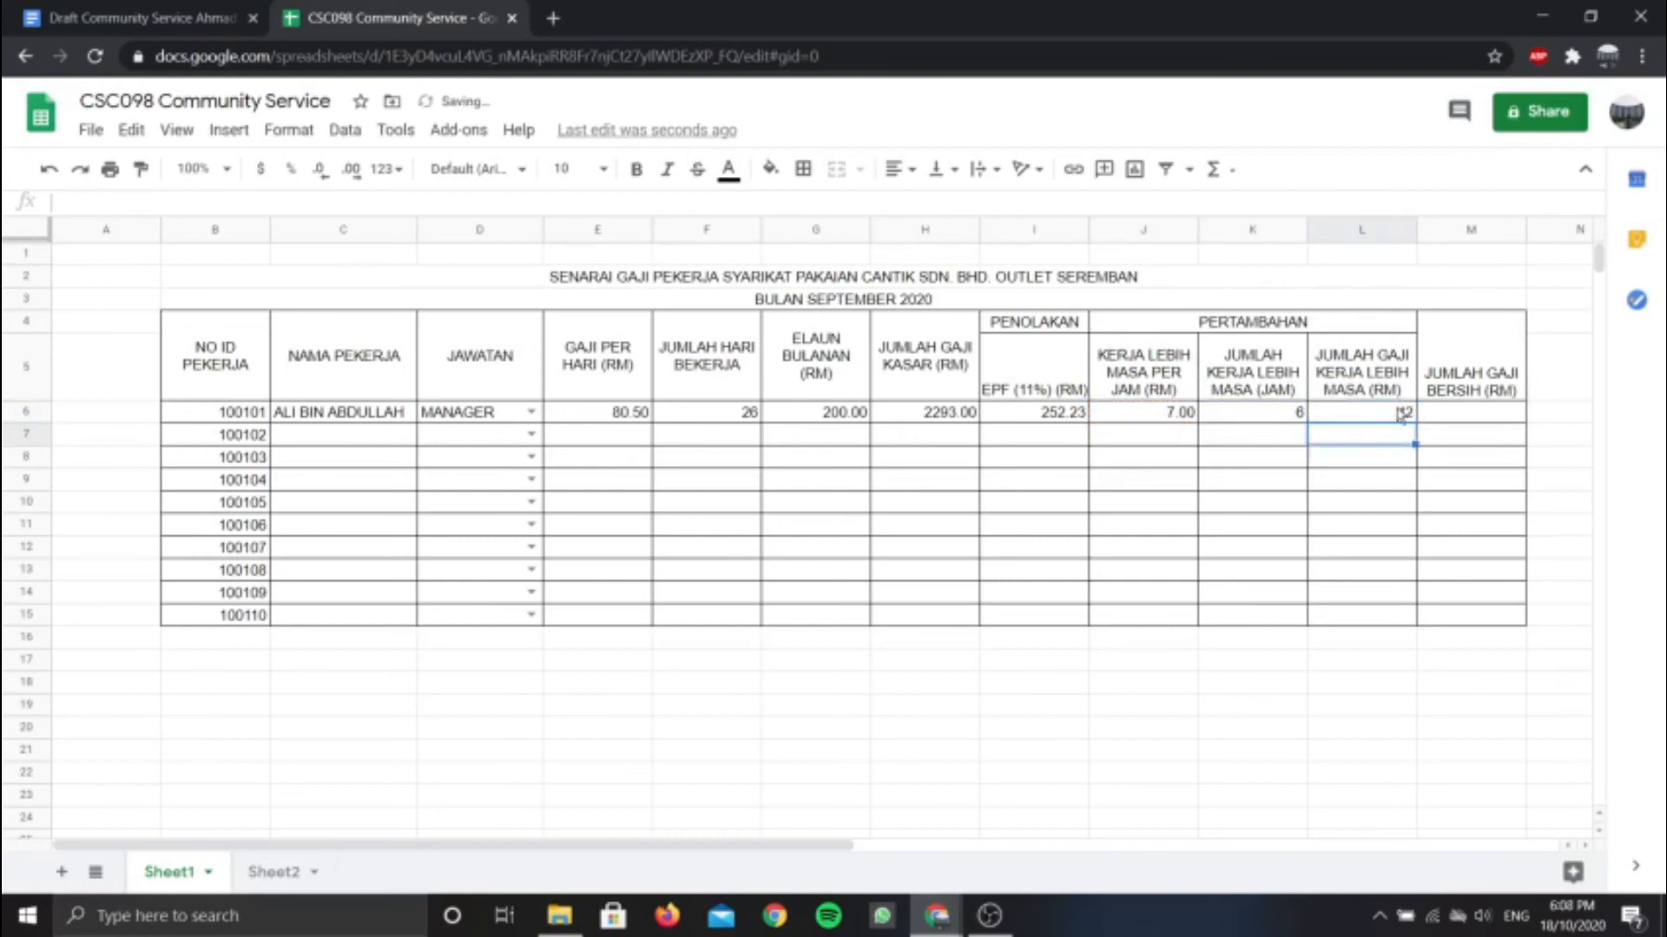
click(1395, 419)
click(353, 170)
click(353, 170)
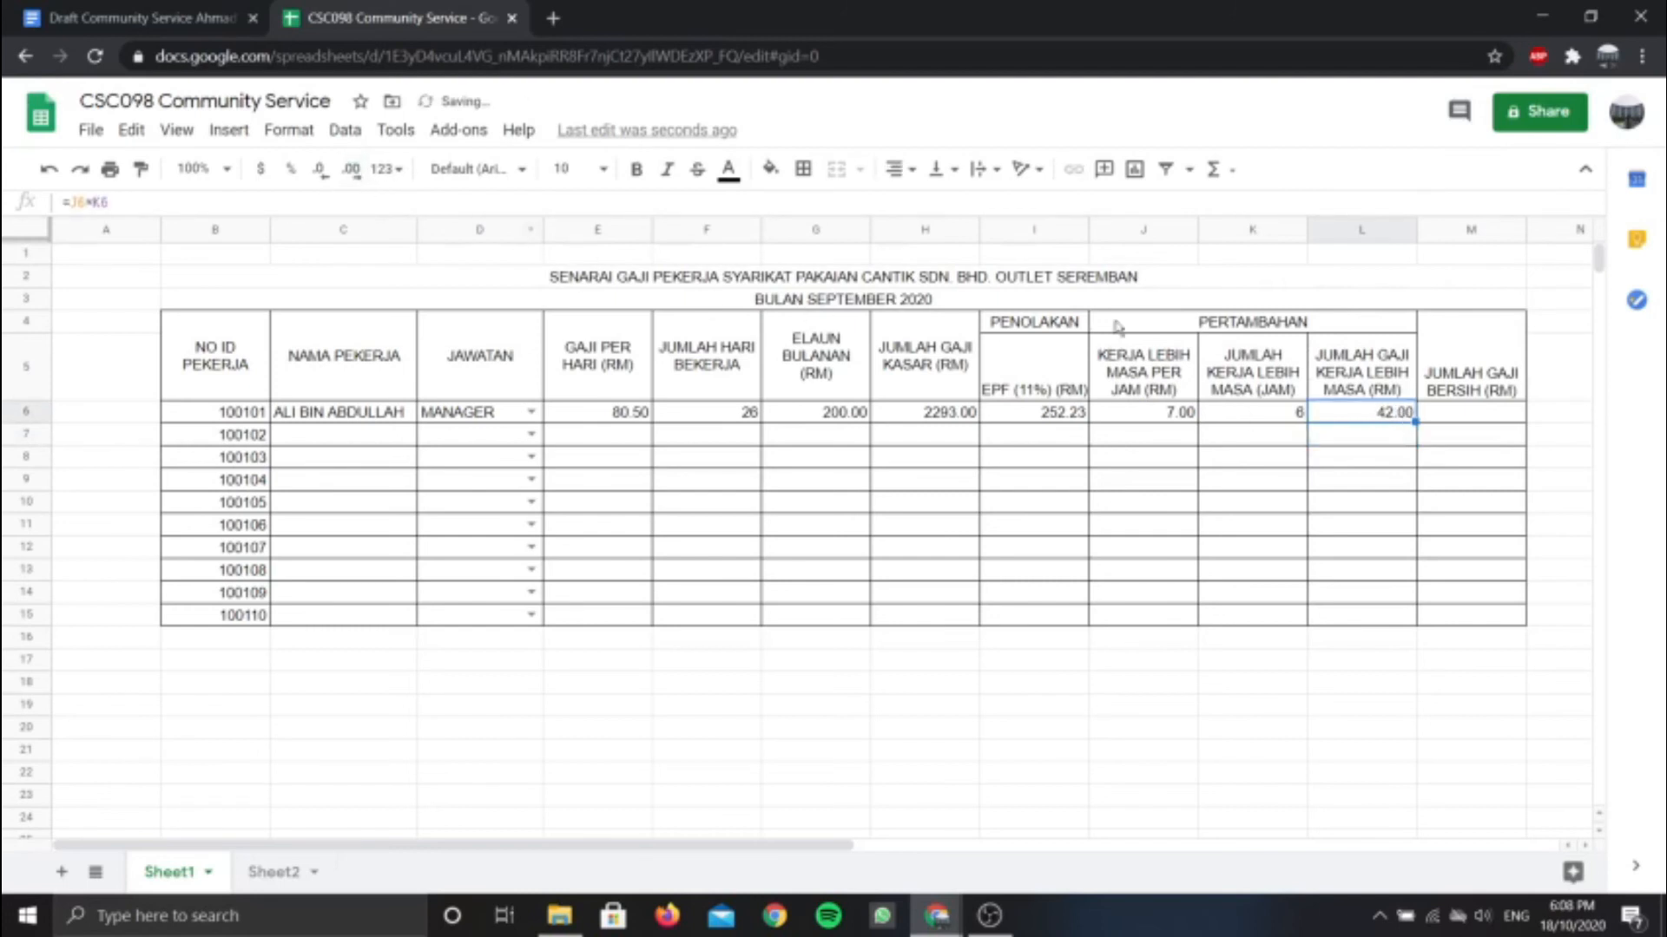
click(1463, 414)
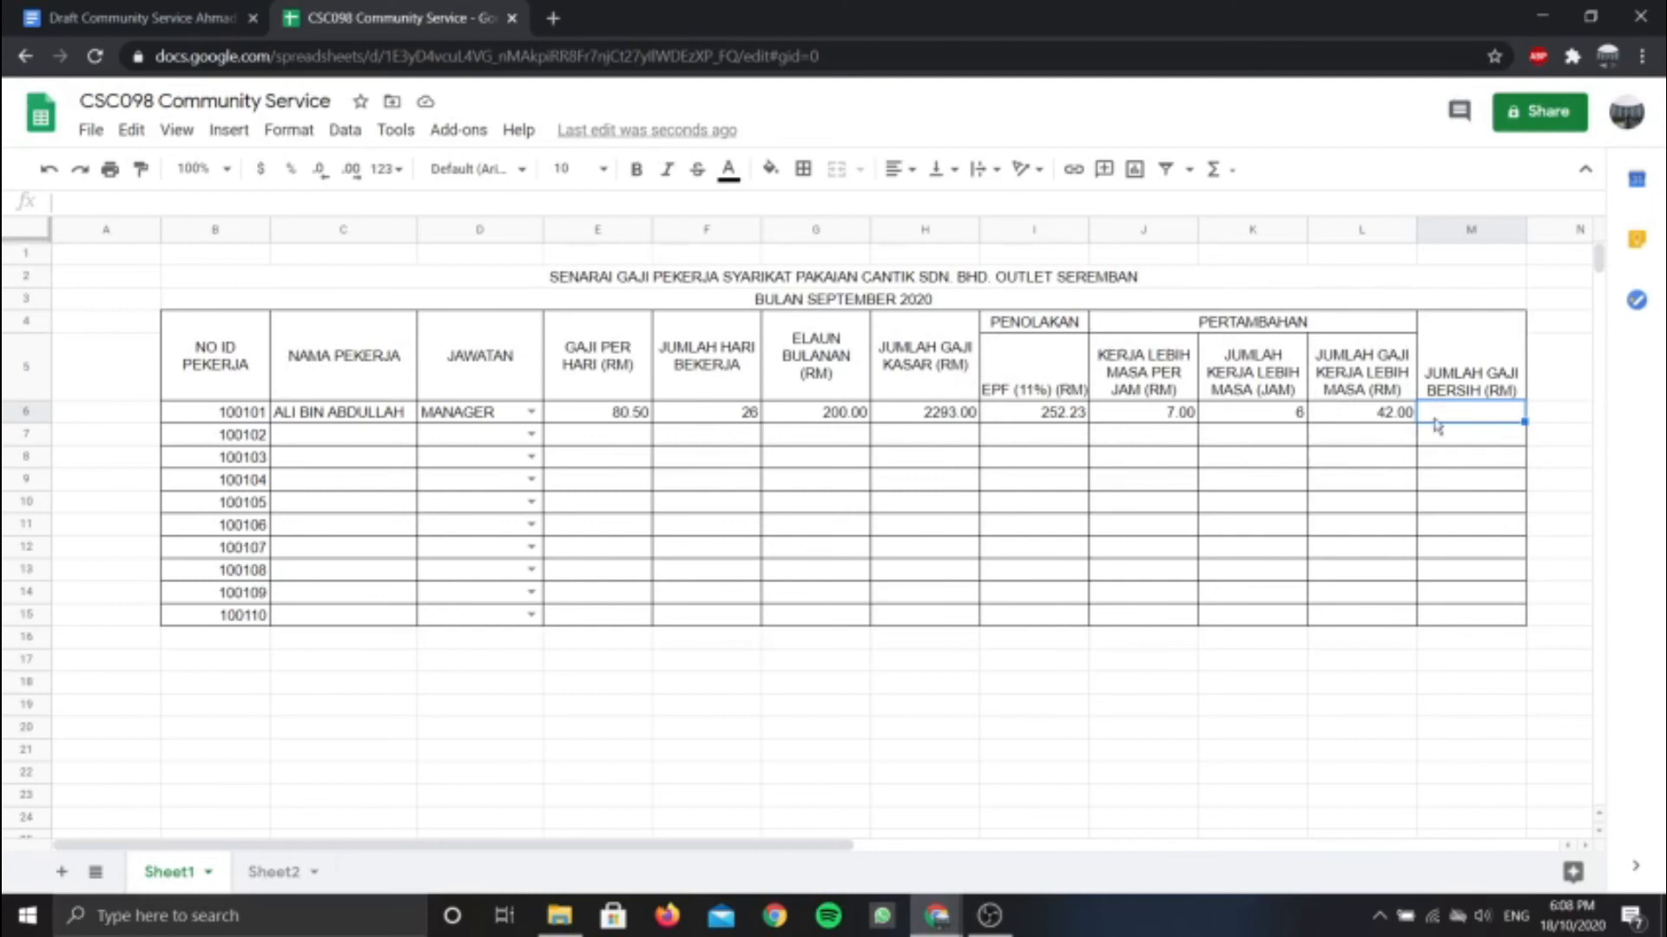
Enter =(H6-I6)+L6 in M6 for a net pay of 2082.77
text(=()
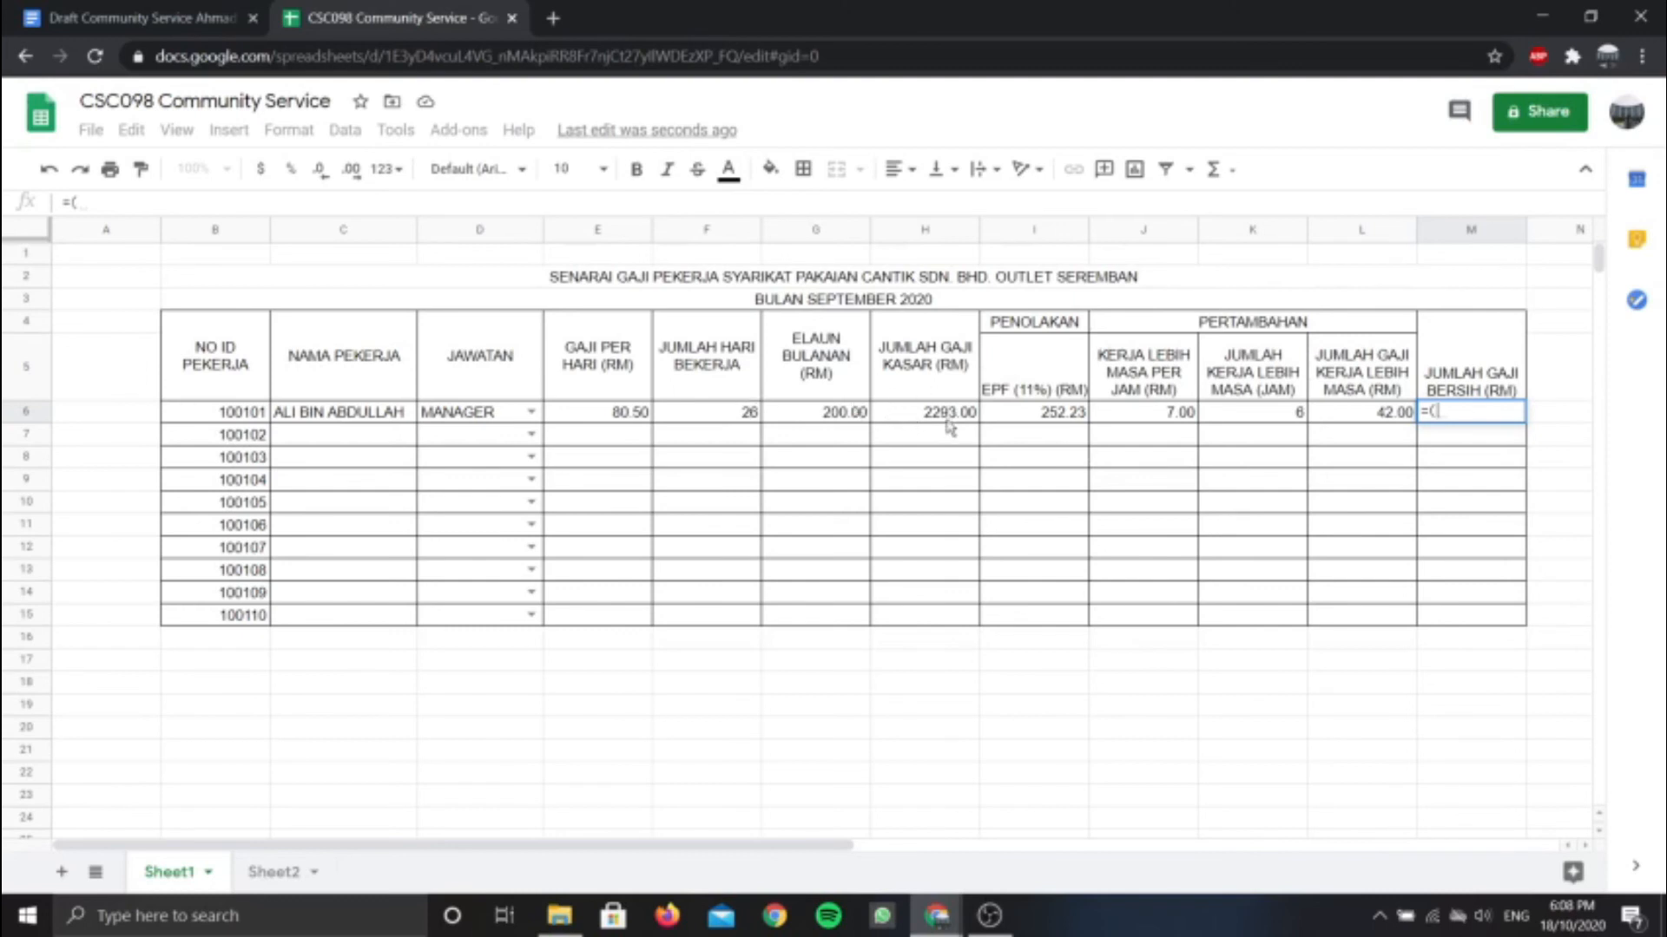
click(950, 420)
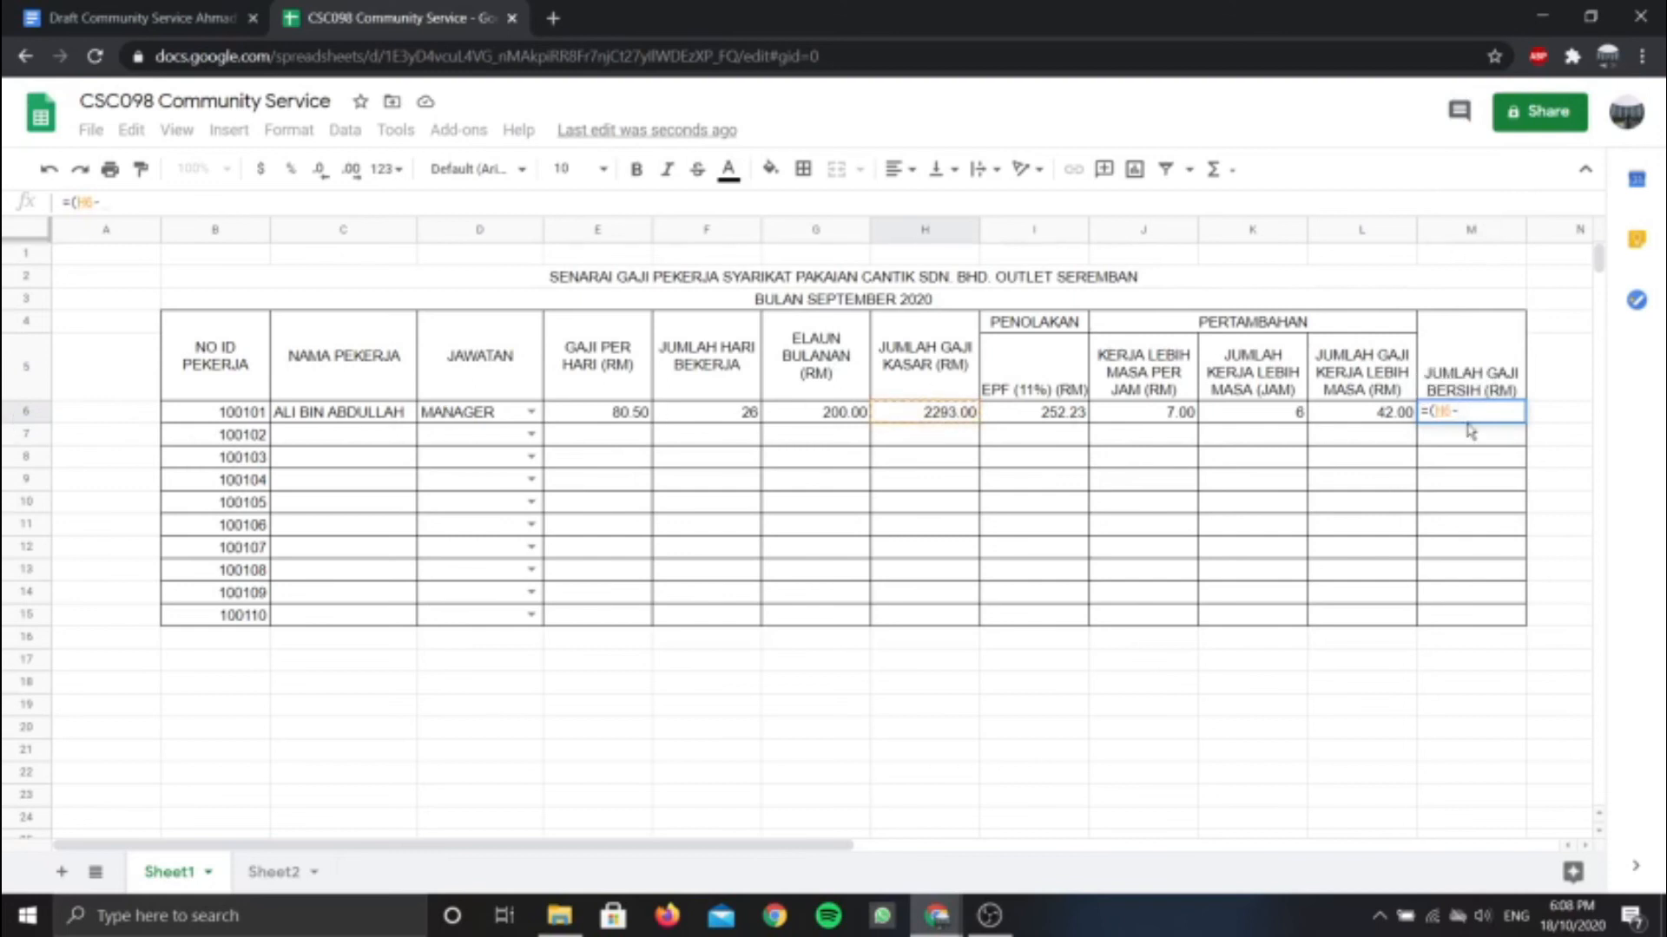
click(1062, 419)
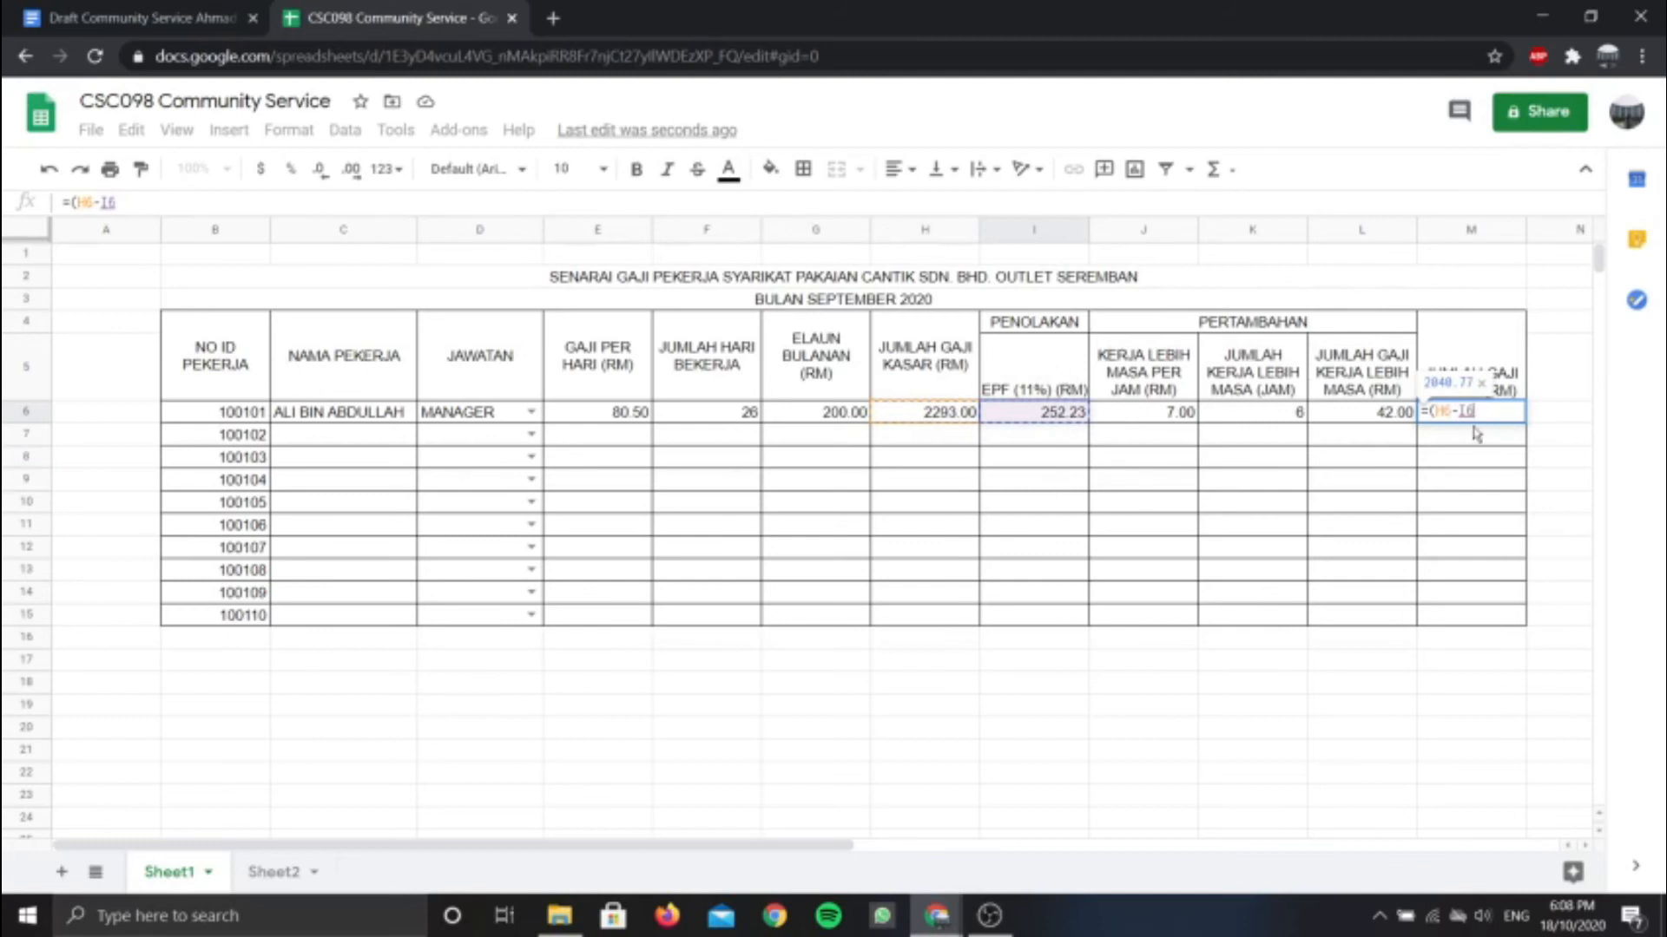
text()+)
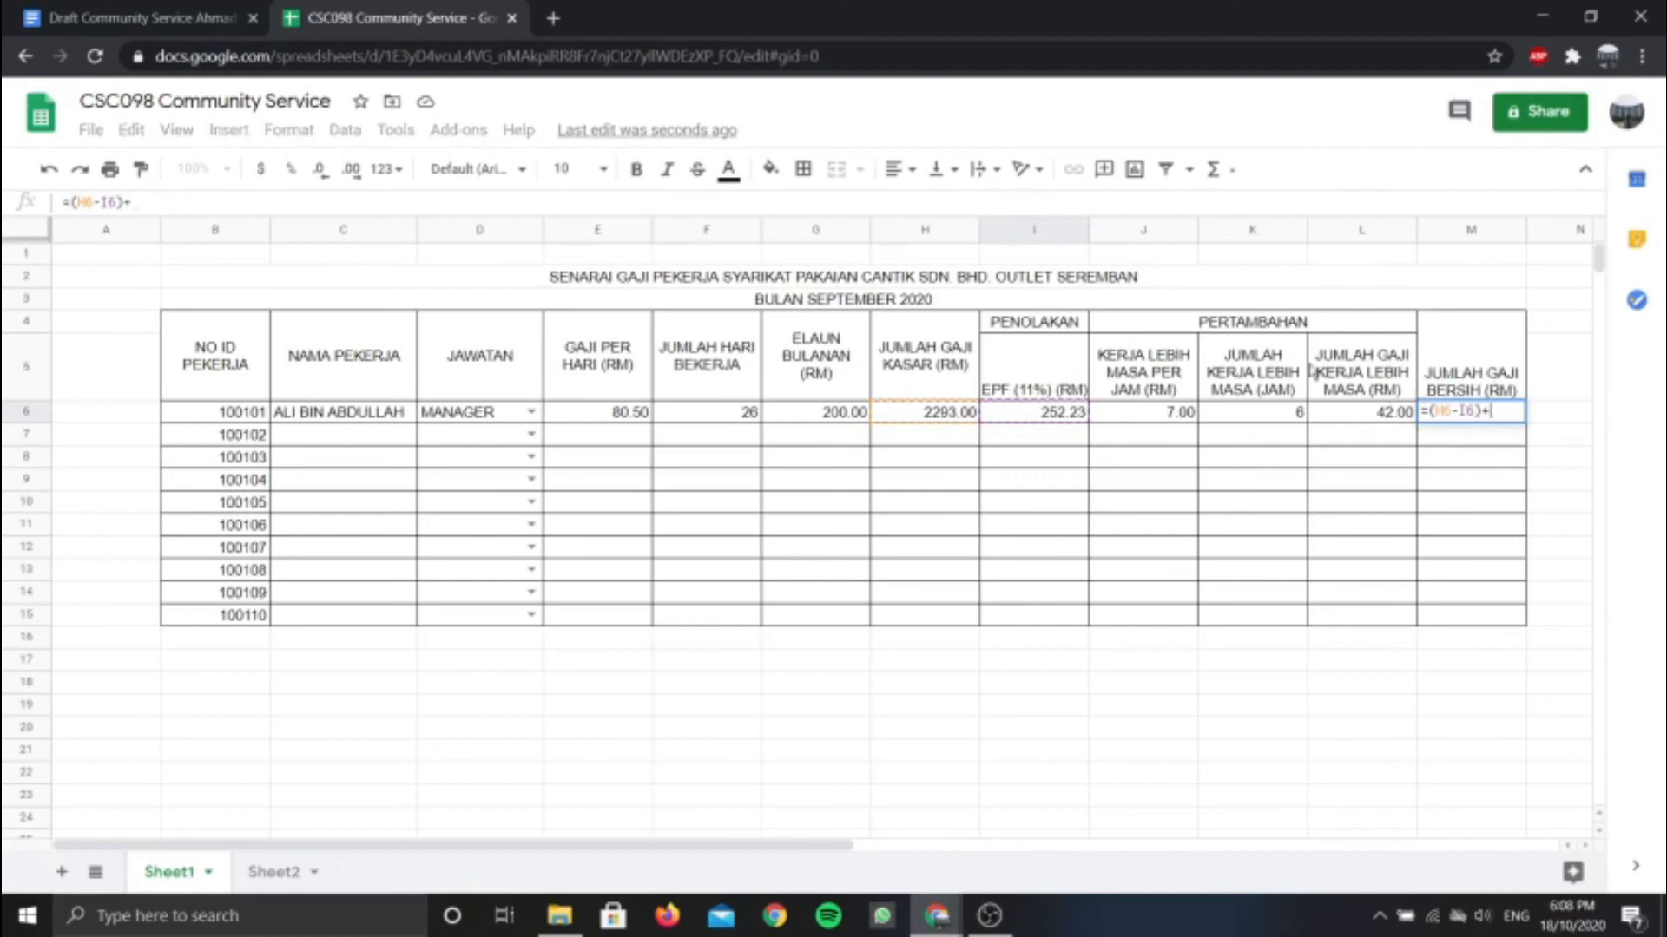
click(1363, 421)
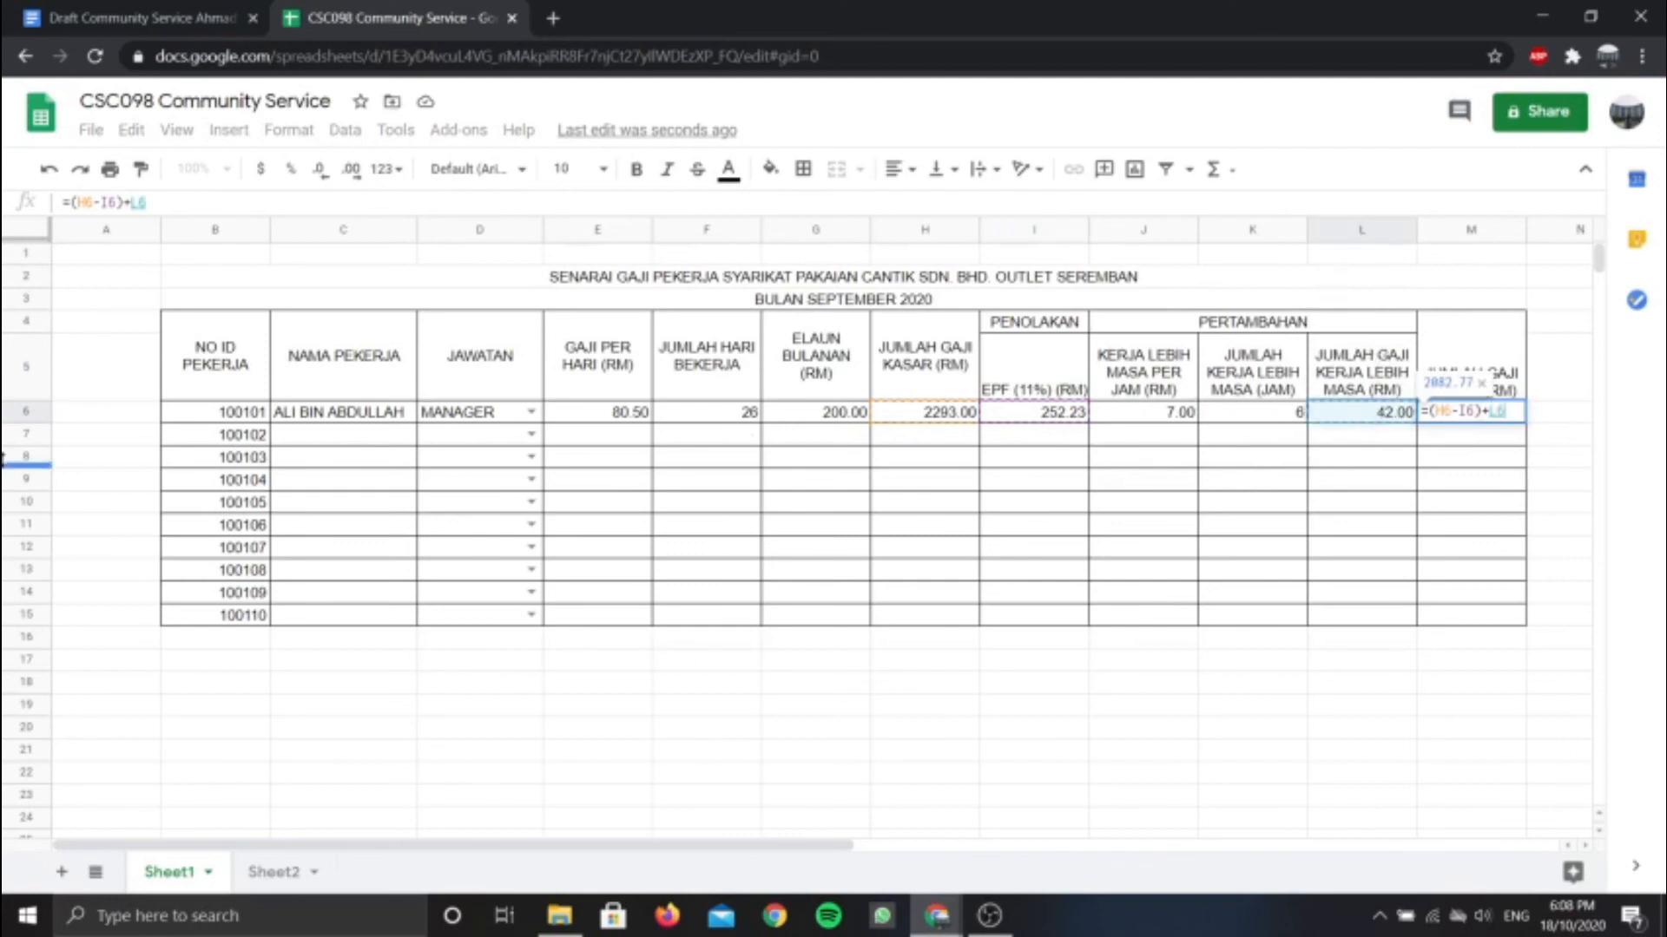
key(Return)
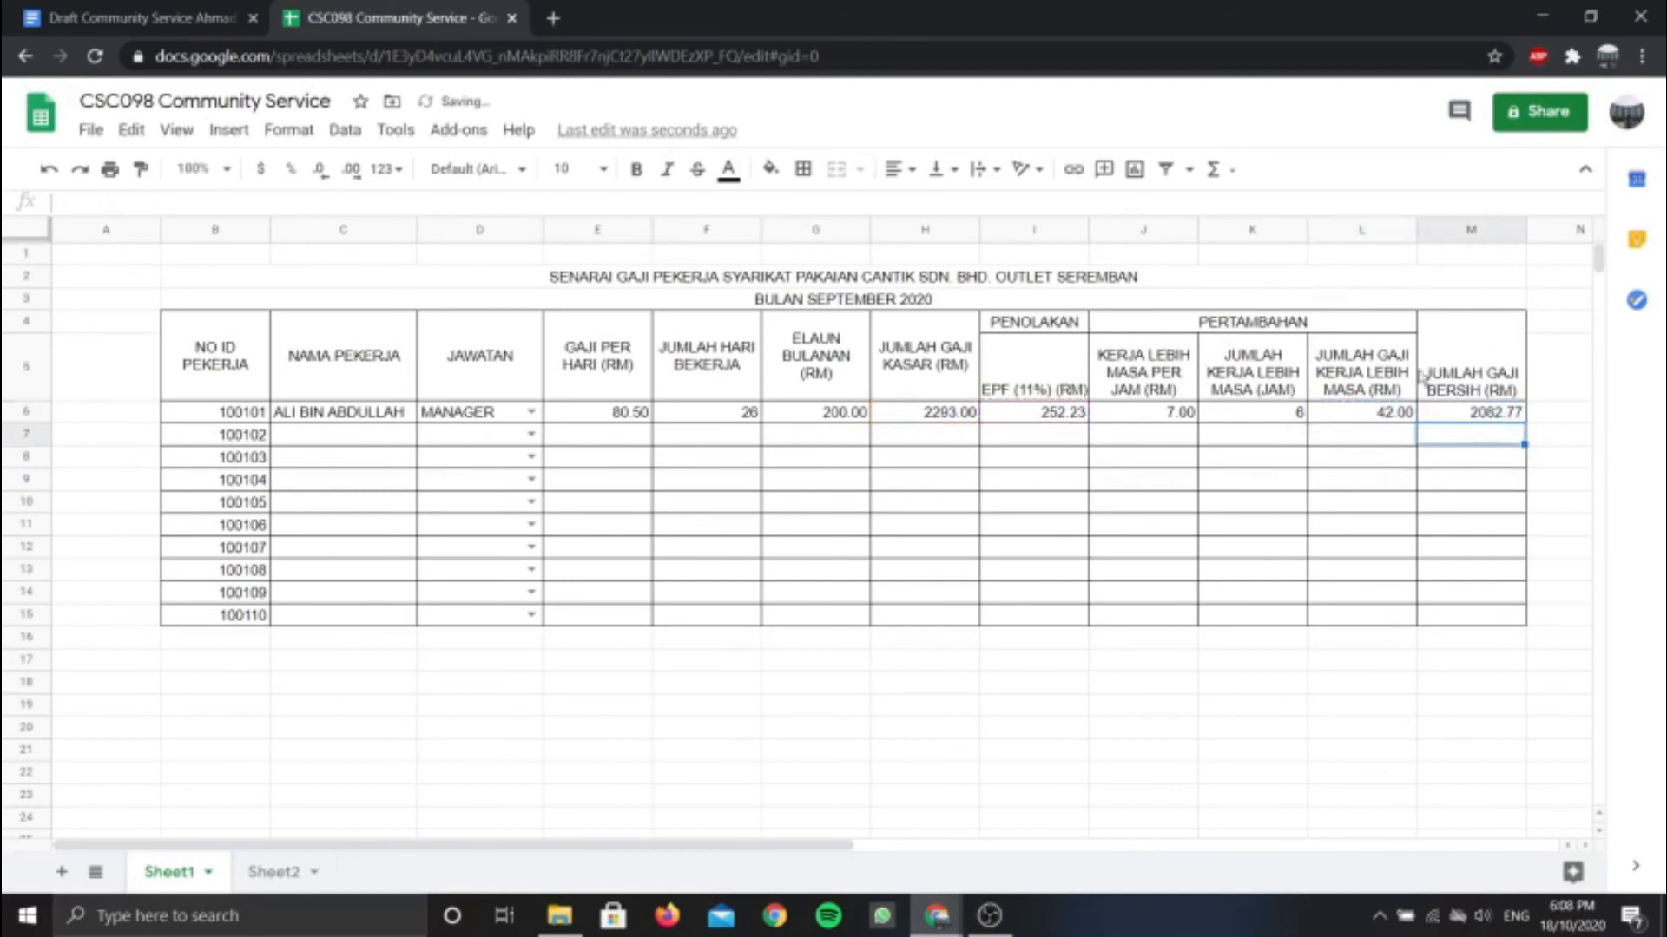
click(347, 436)
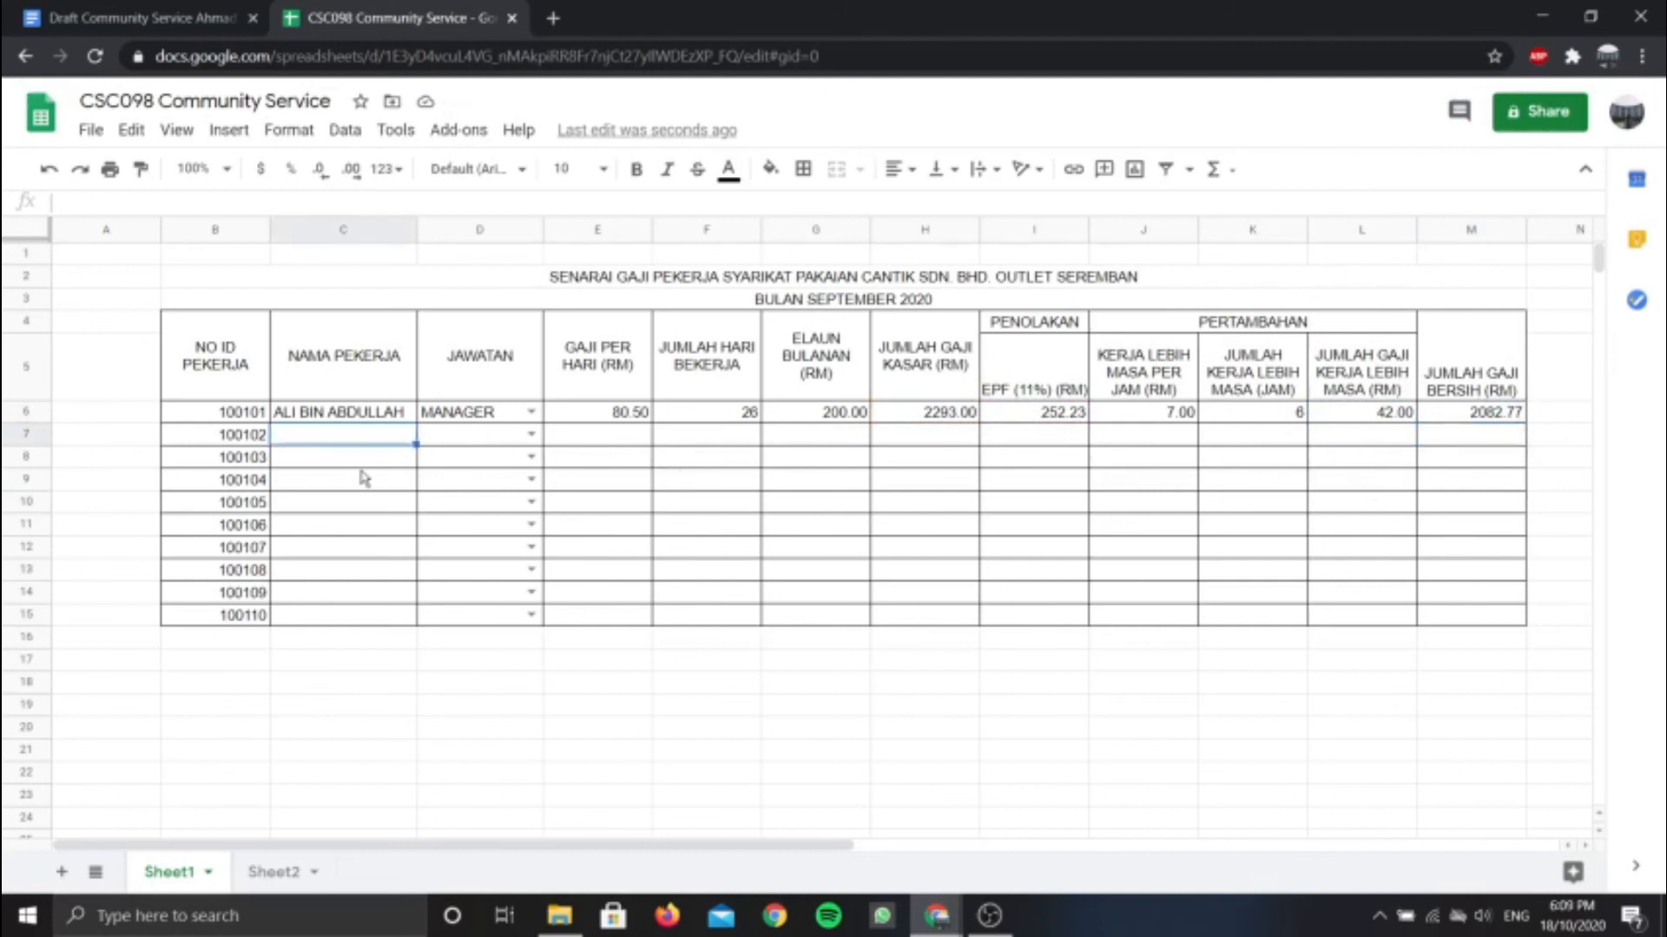
Type the second employee's full name in C7 and choose SUPERVISOR in D7
text(s)
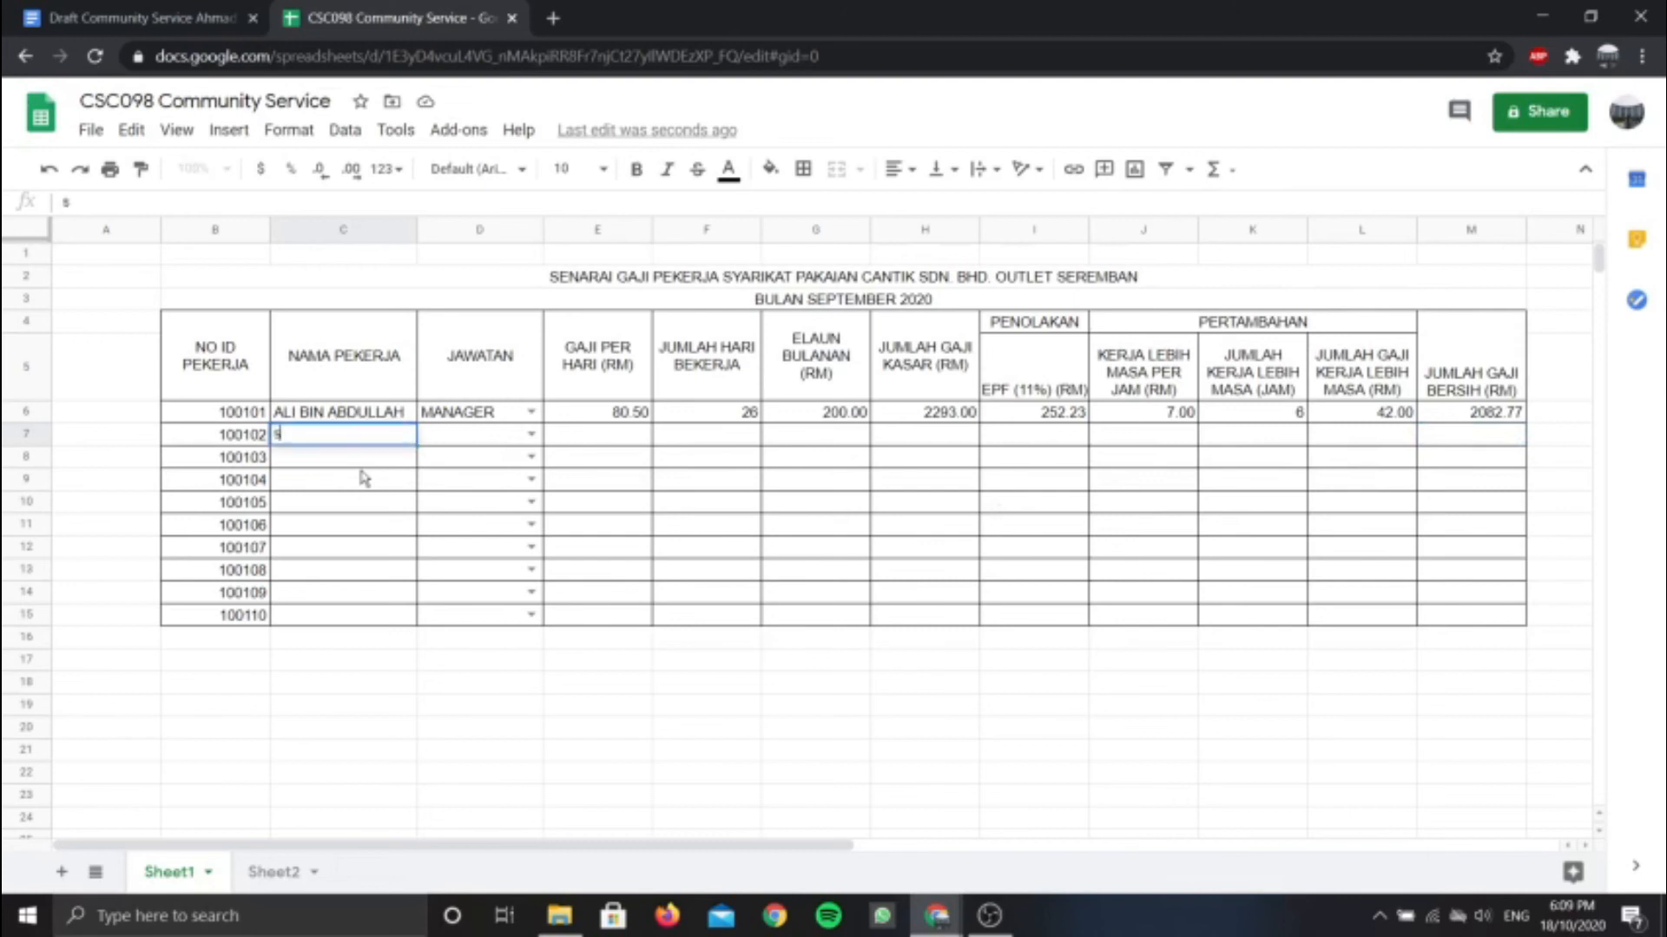
key(Num_Lock)
key(BackSpace)
key(Caps_Lock)
key(Caps_Lock)
text(u)
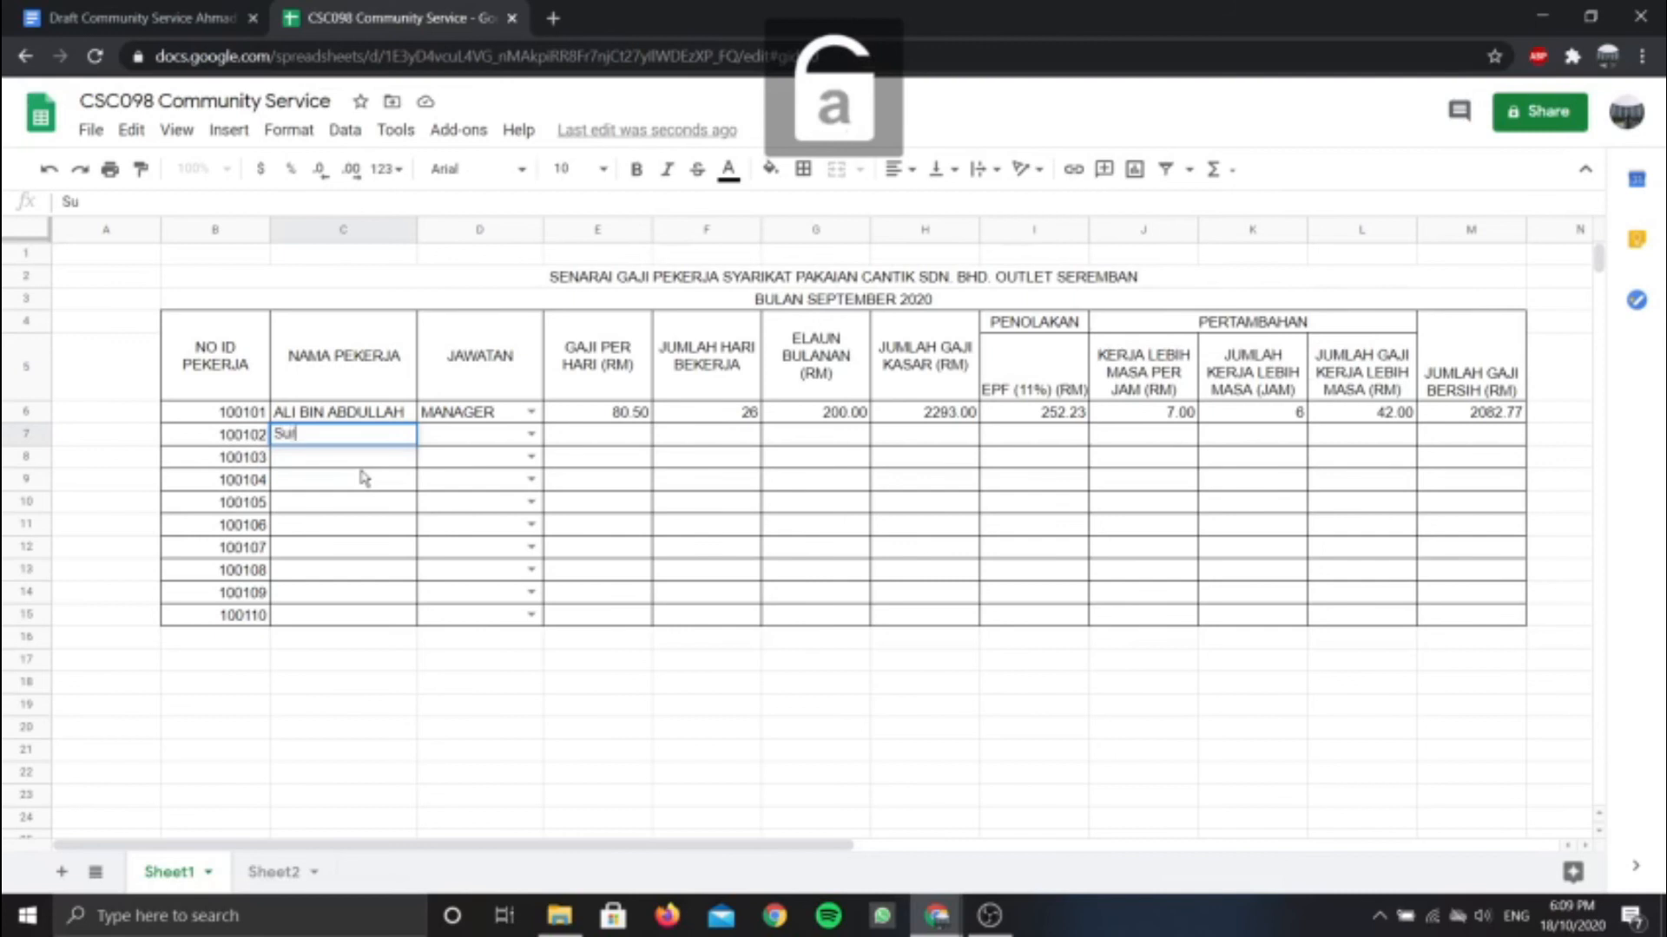
text(raya)
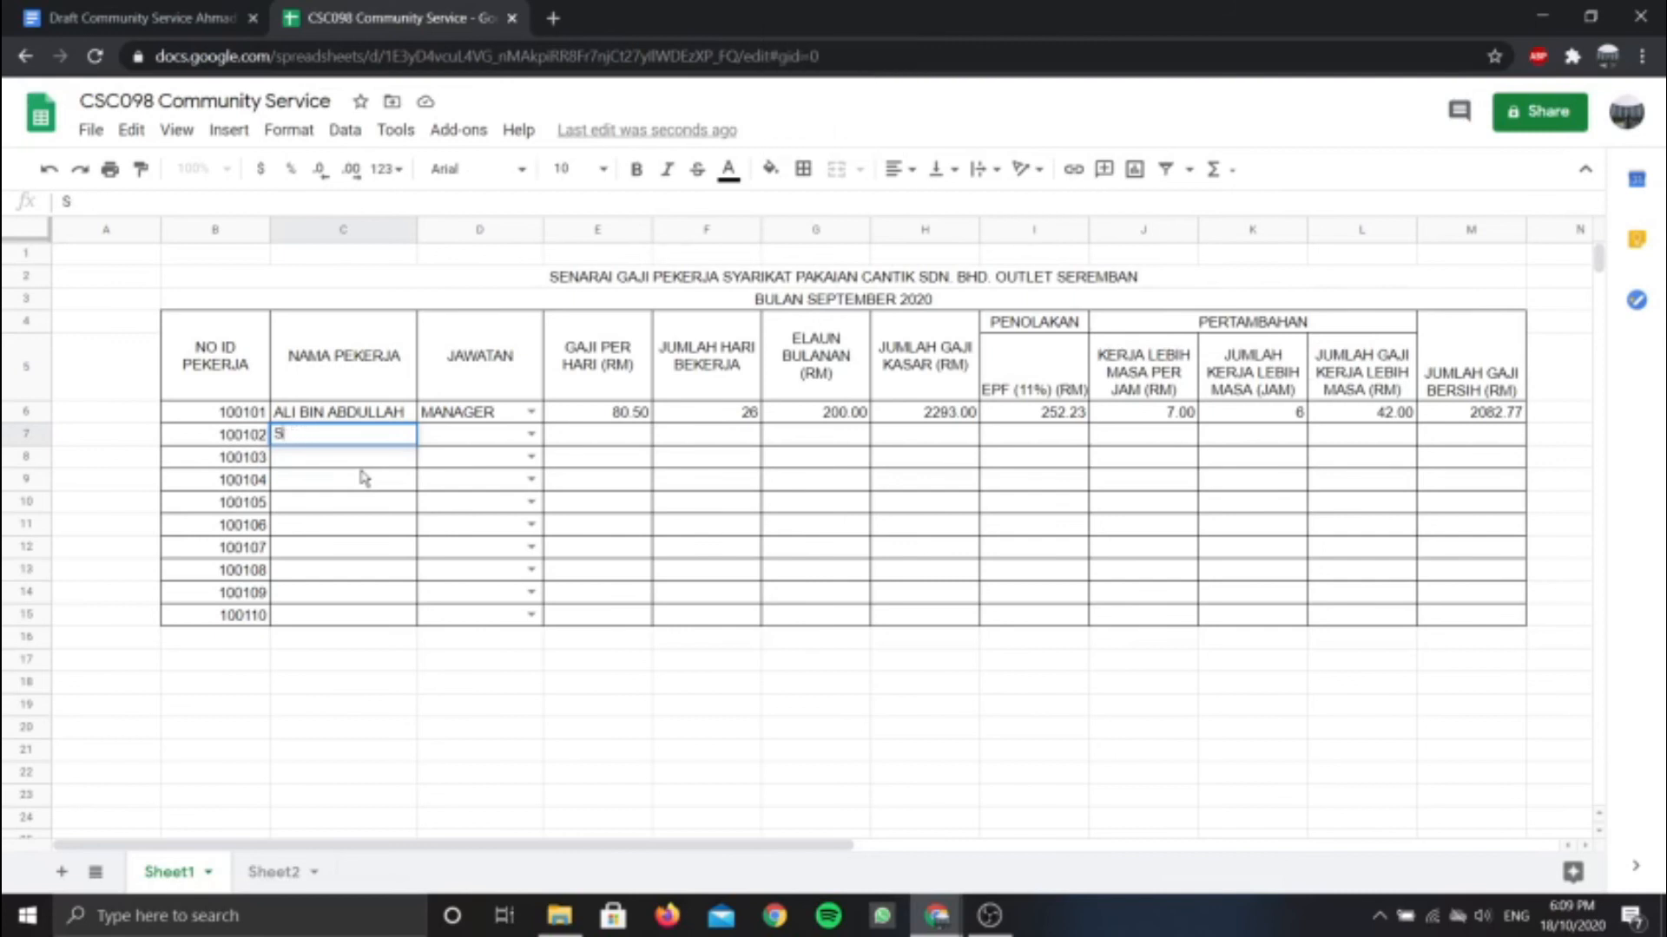
key(Caps_Lock)
text(URAYA BINTI)
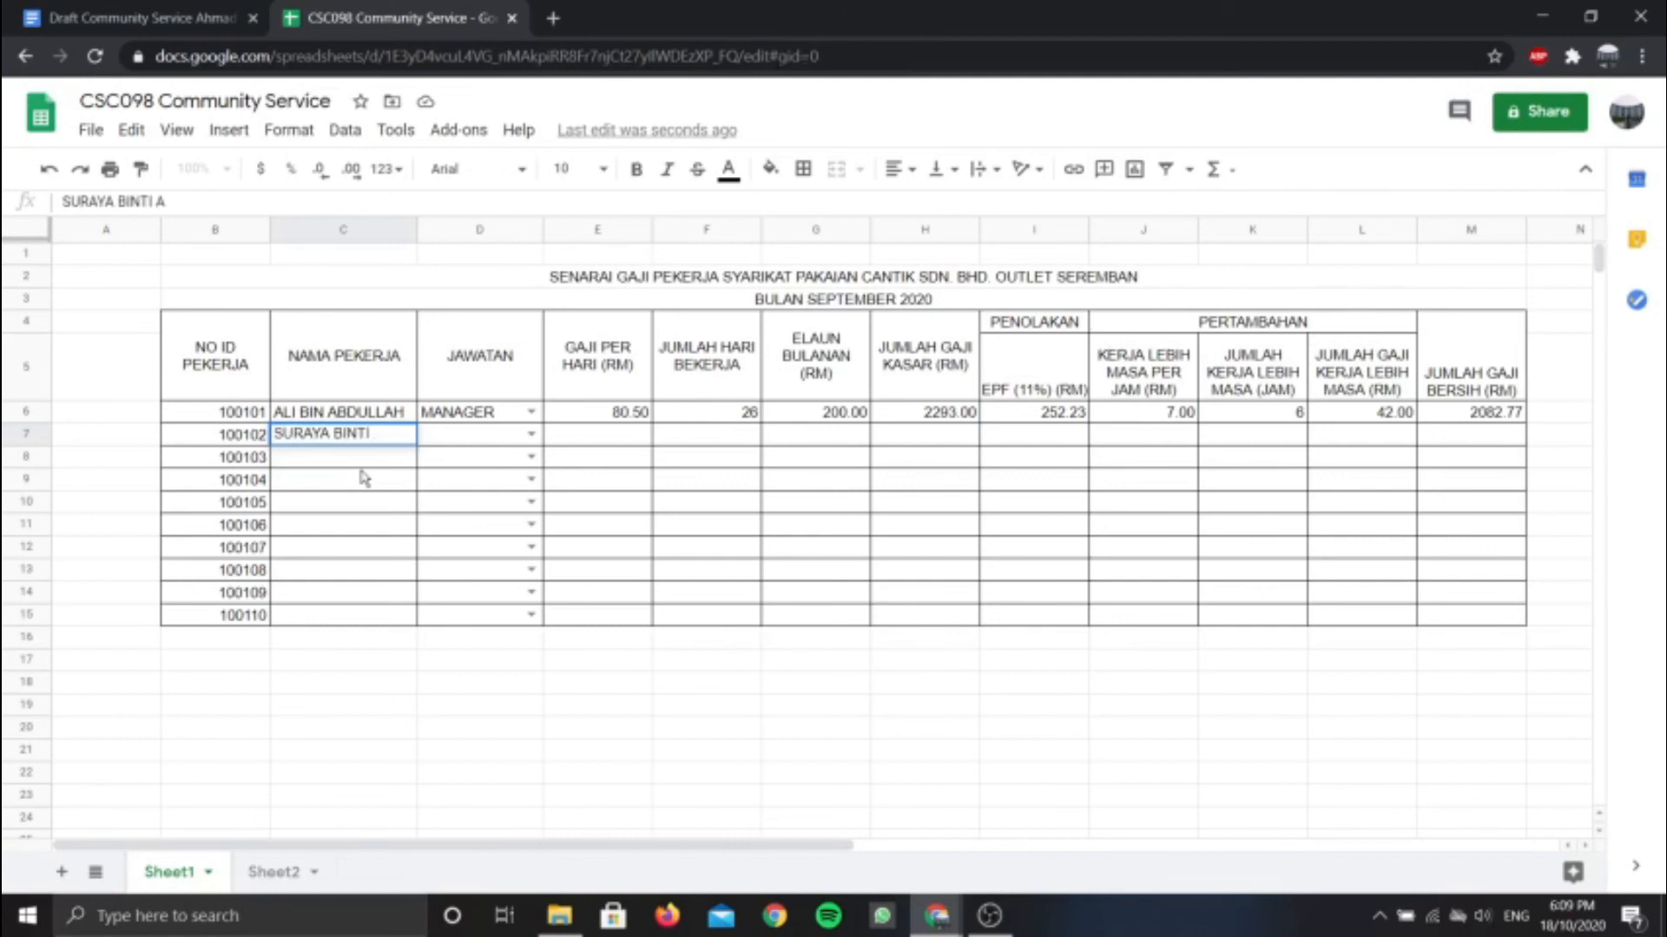
text( ABU)
click(531, 434)
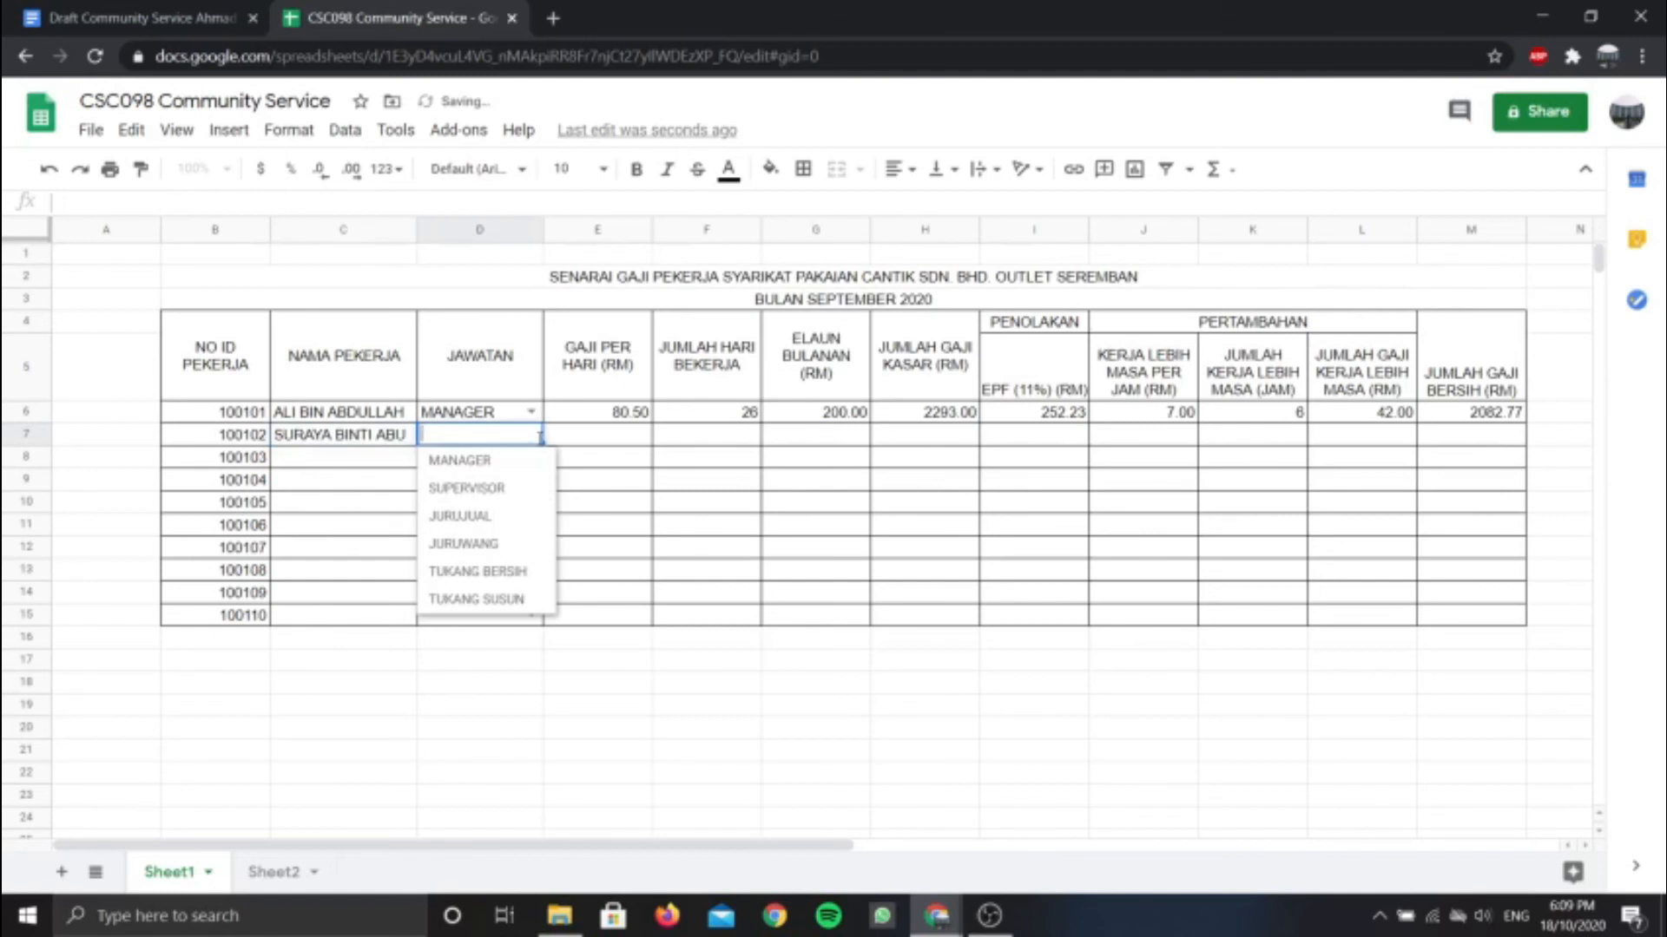
click(514, 490)
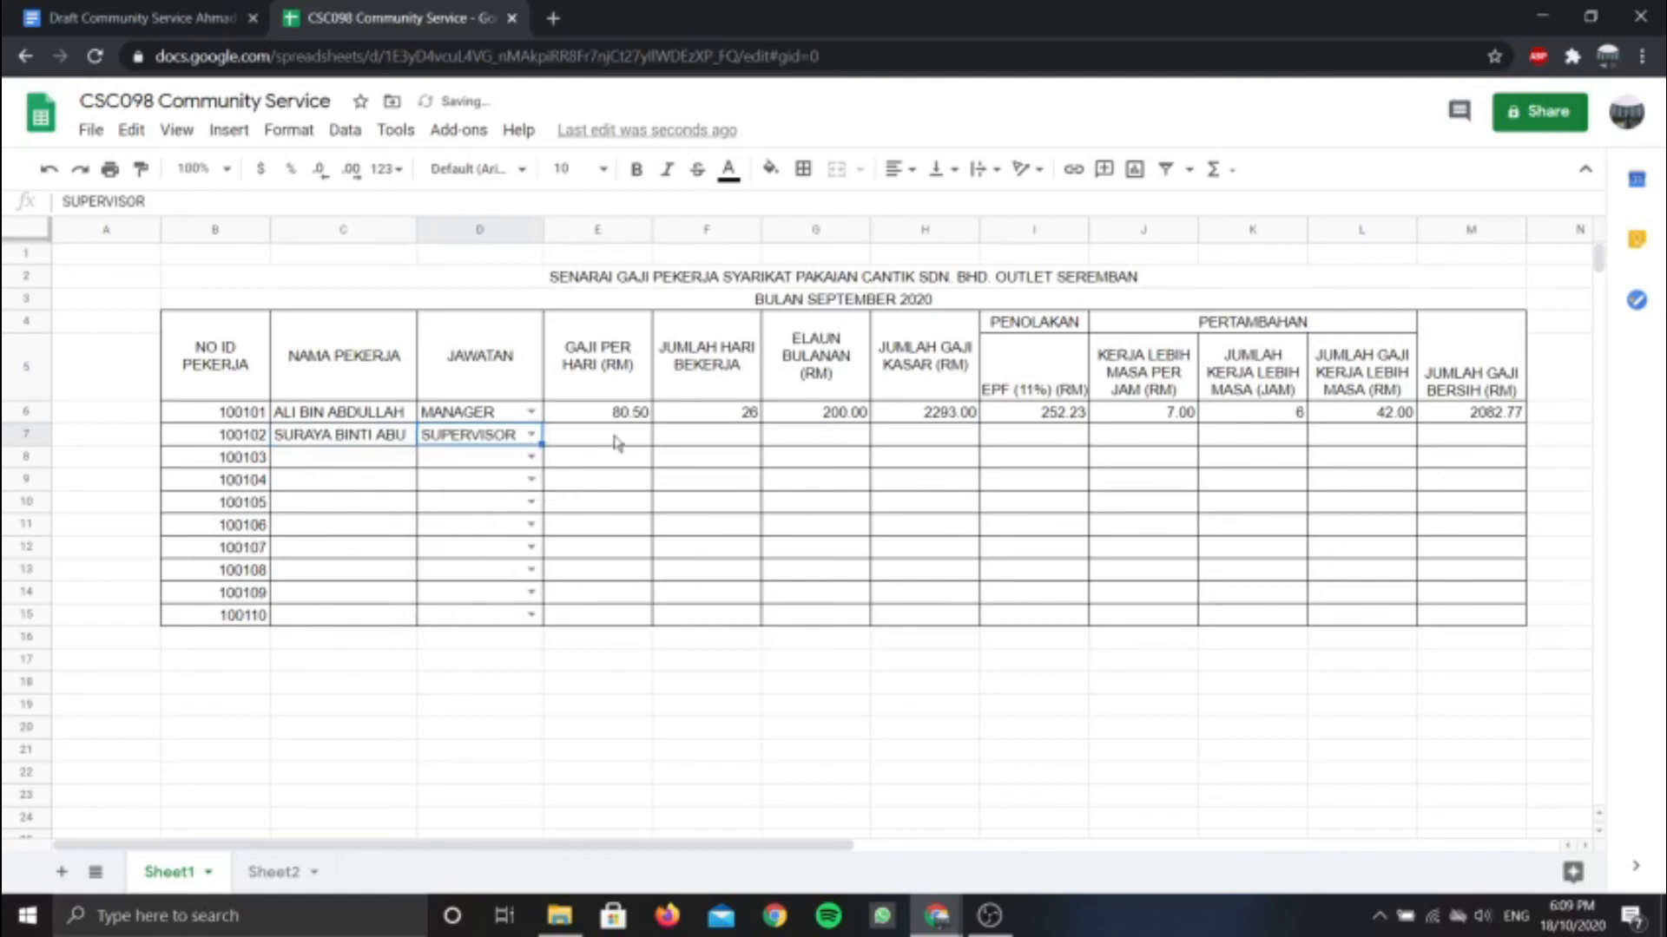
Enter daily pay 70.00 in E7
click(617, 439)
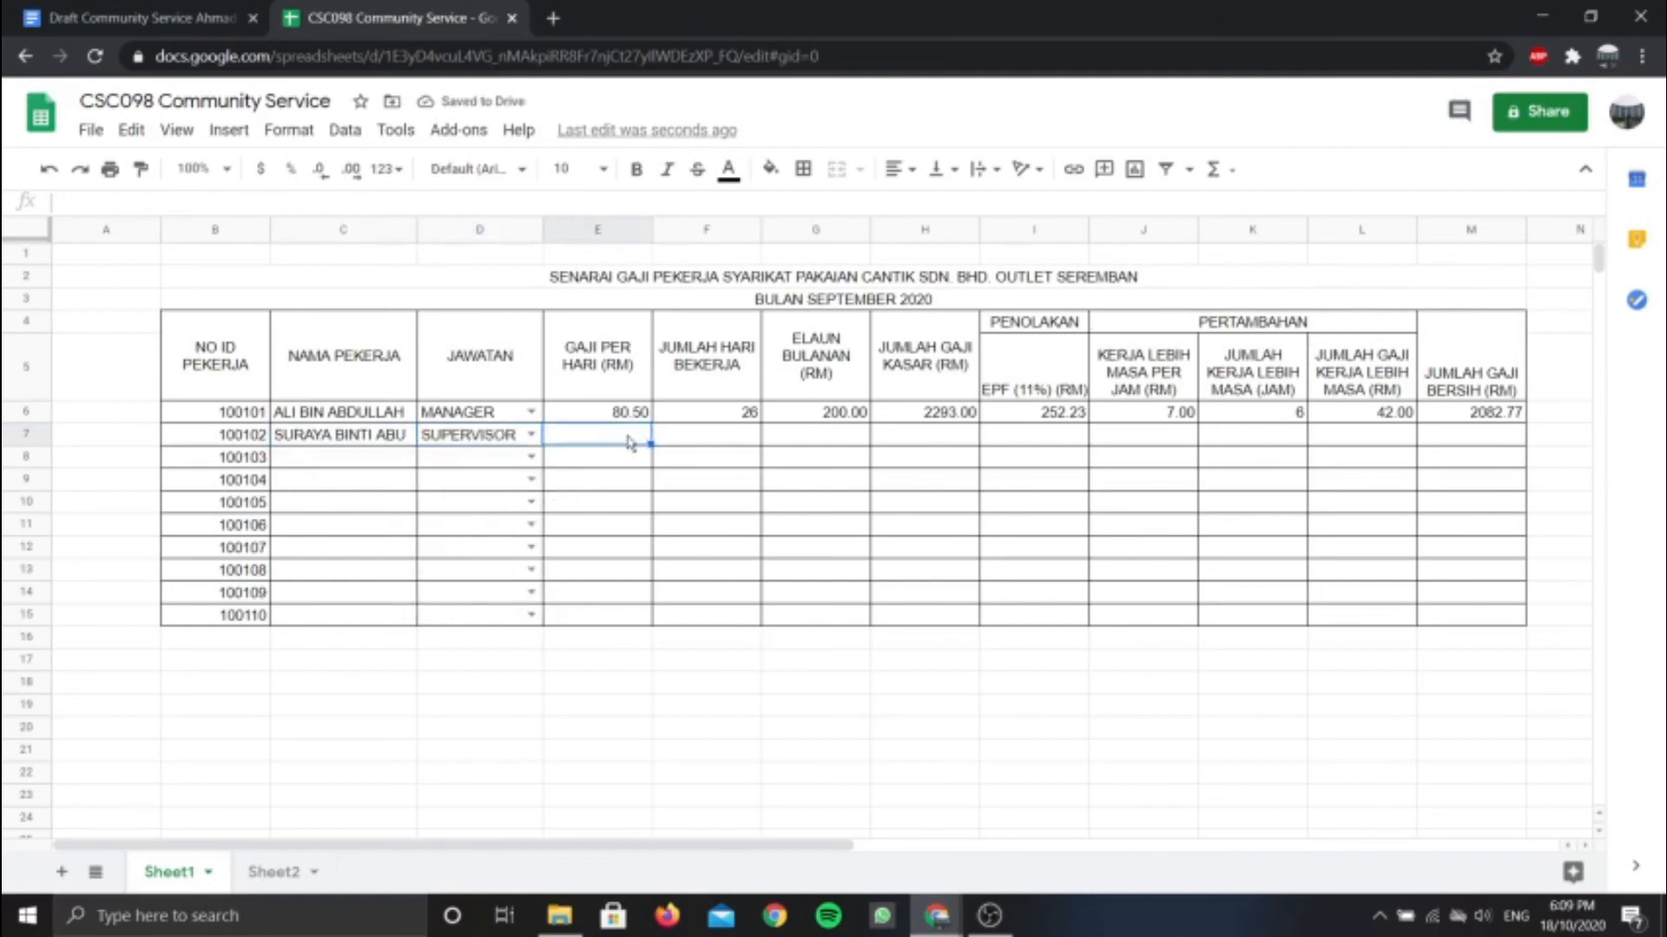
key(Home)
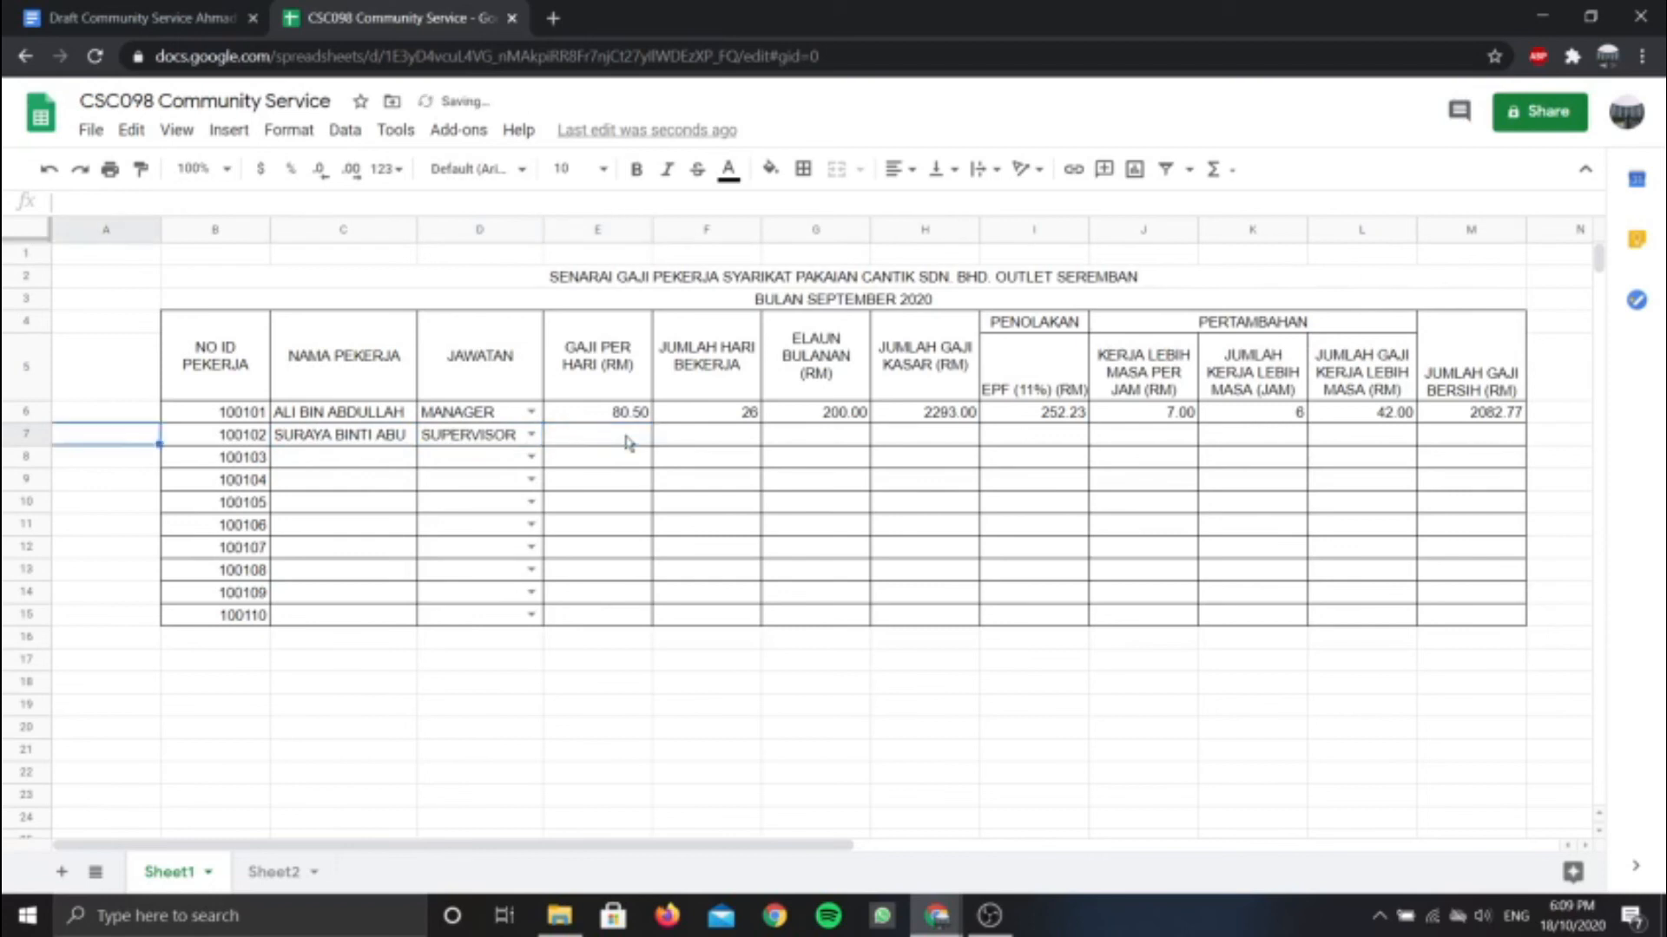
click(605, 444)
key(Home)
click(608, 436)
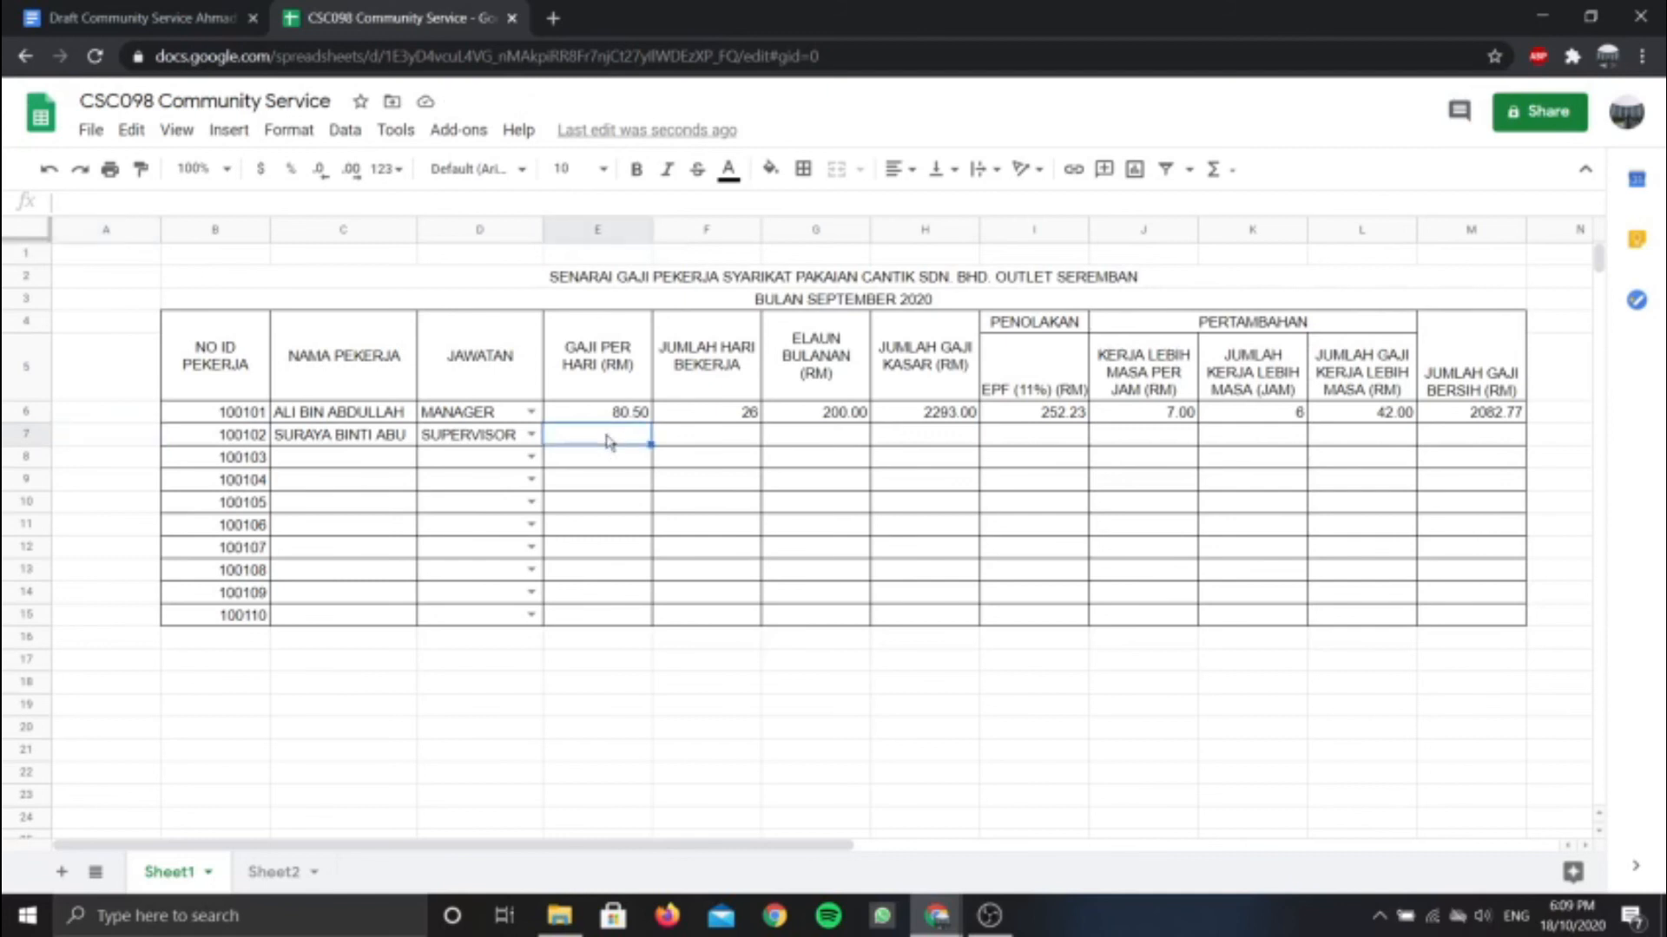
key(Num_Lock)
text(70)
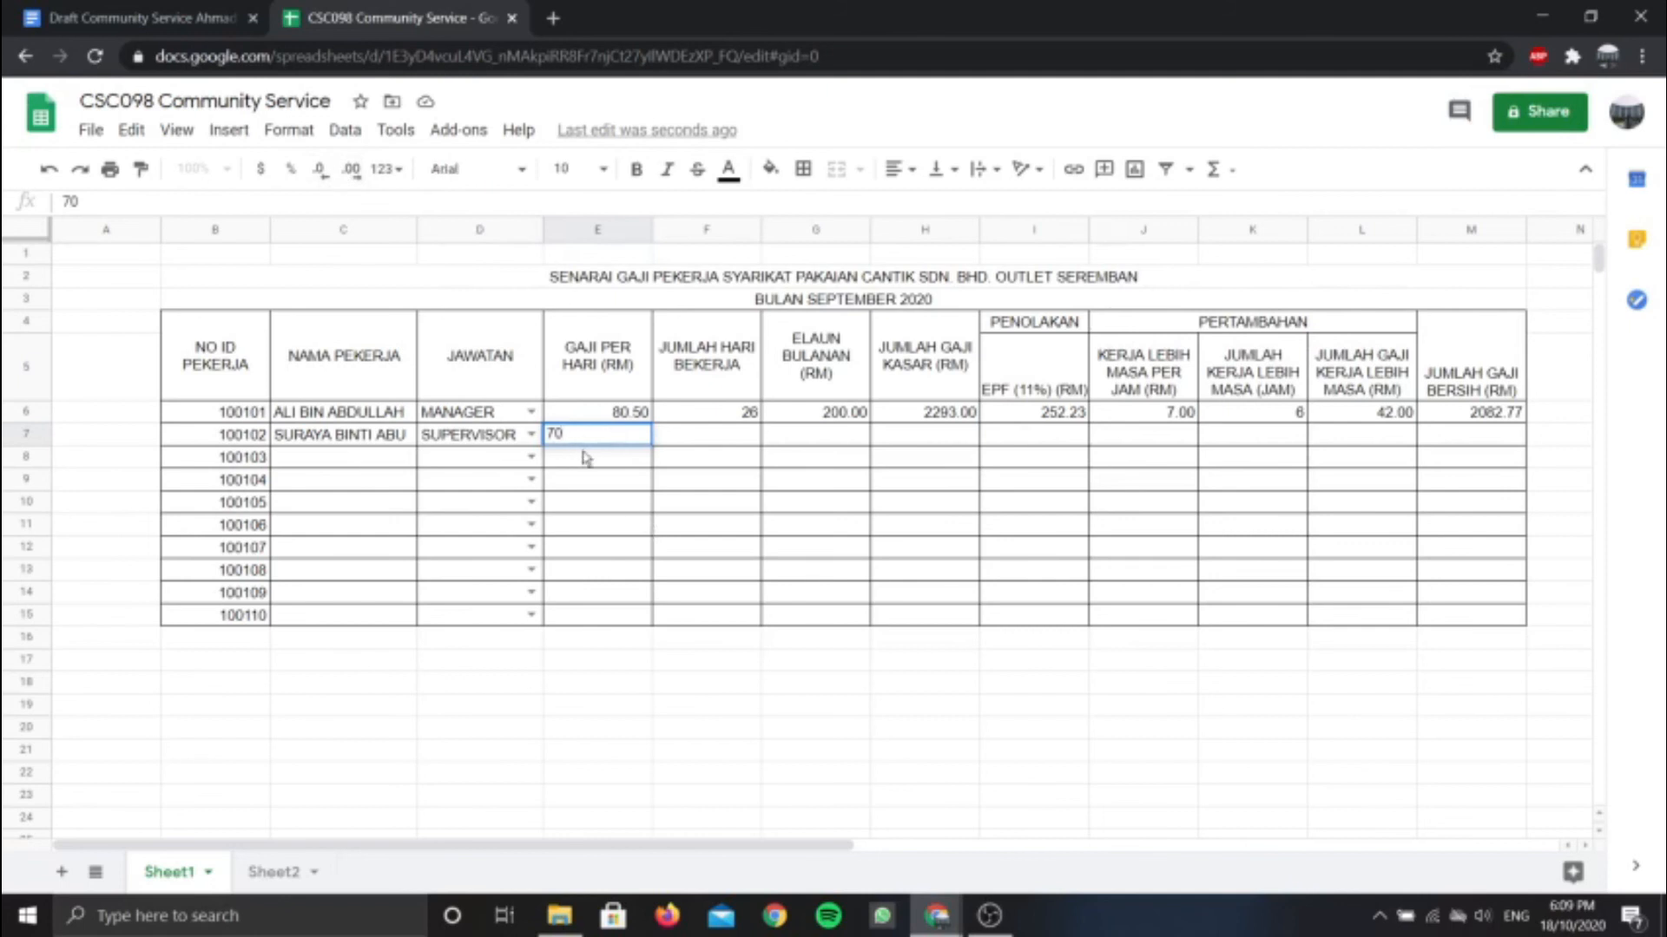
key(Return)
click(638, 438)
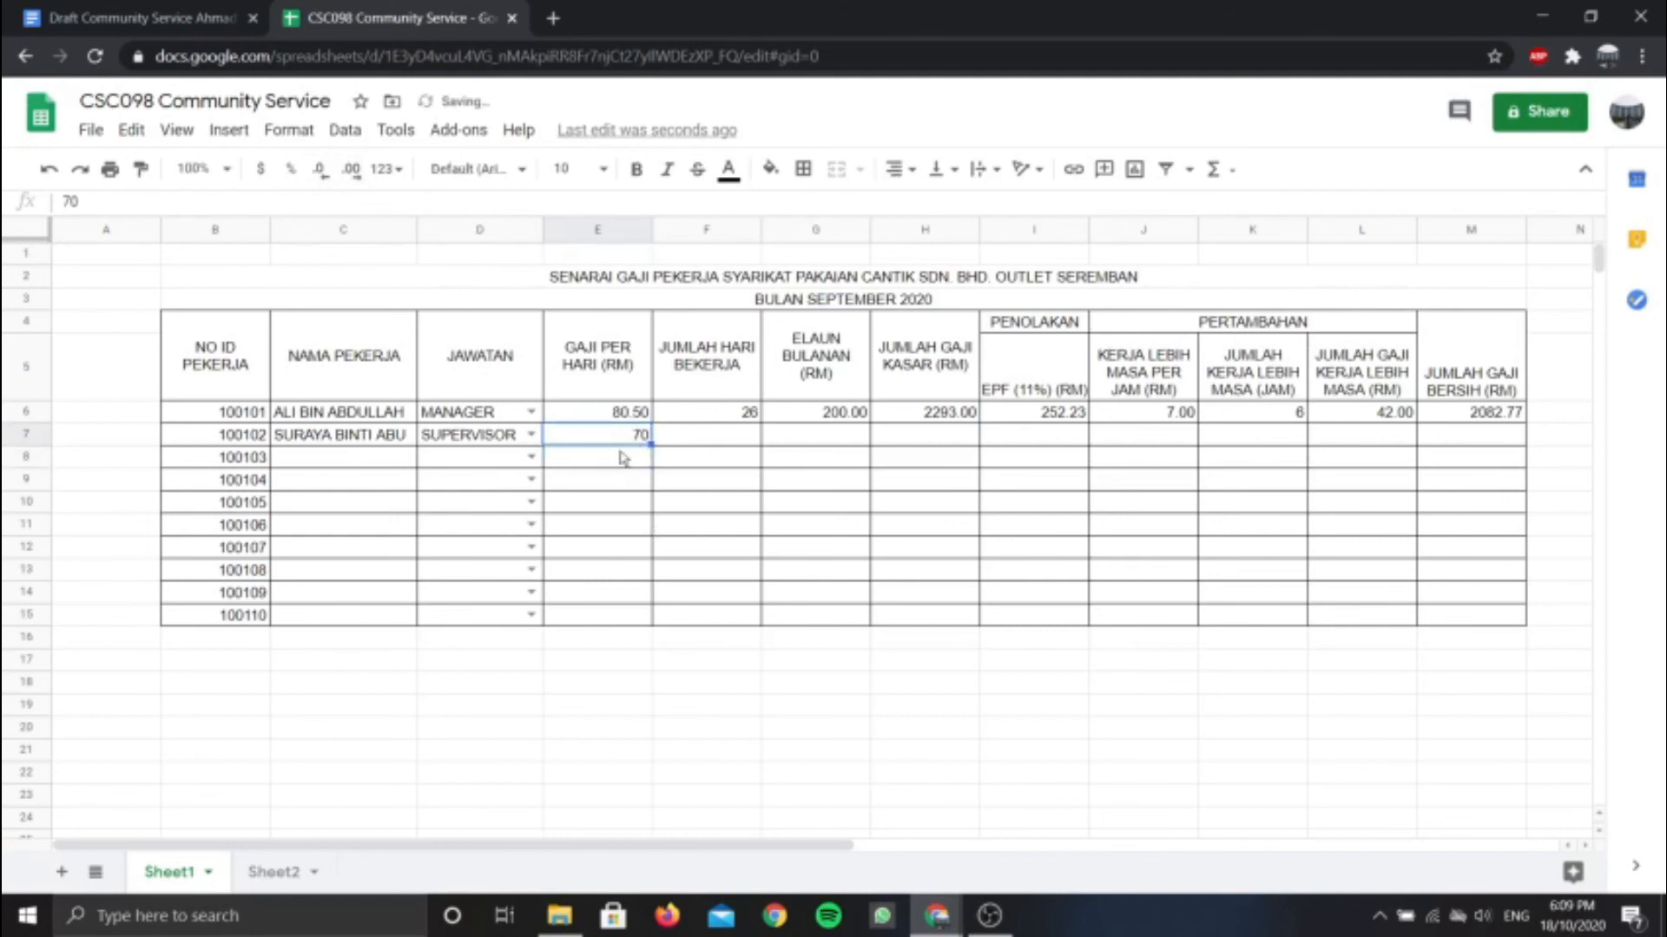
click(352, 170)
Enter 26 days in F7 and a 150.00 allowance in G7
click(733, 439)
text(26)
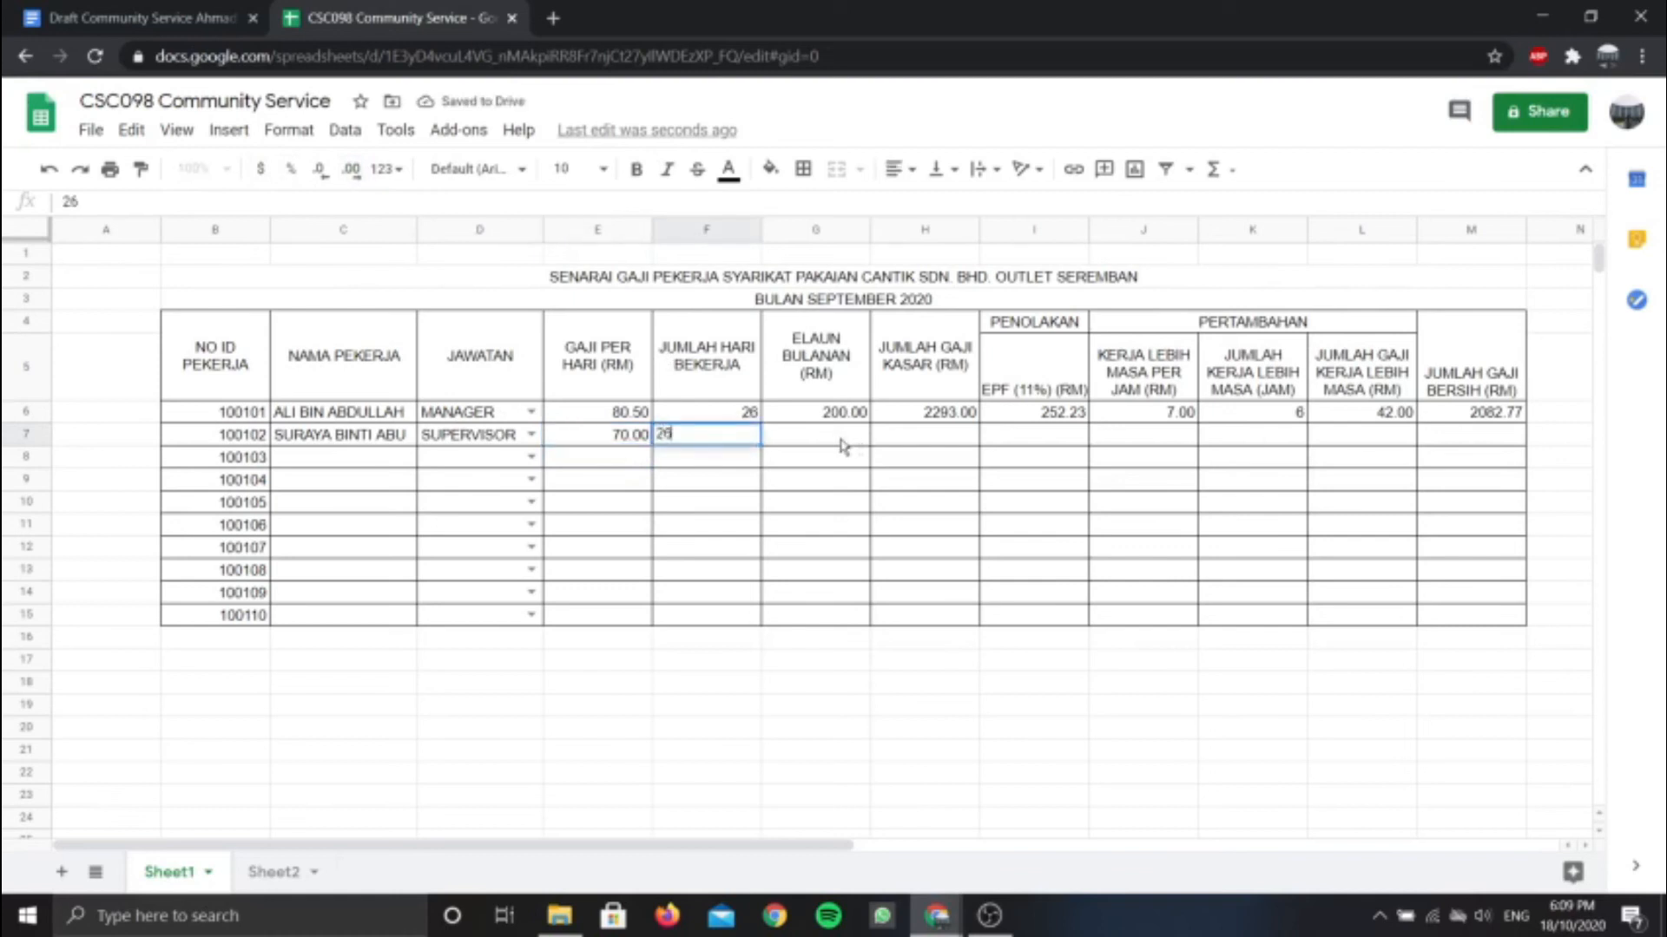
click(844, 445)
text(150)
click(823, 482)
click(841, 439)
click(365, 174)
click(365, 173)
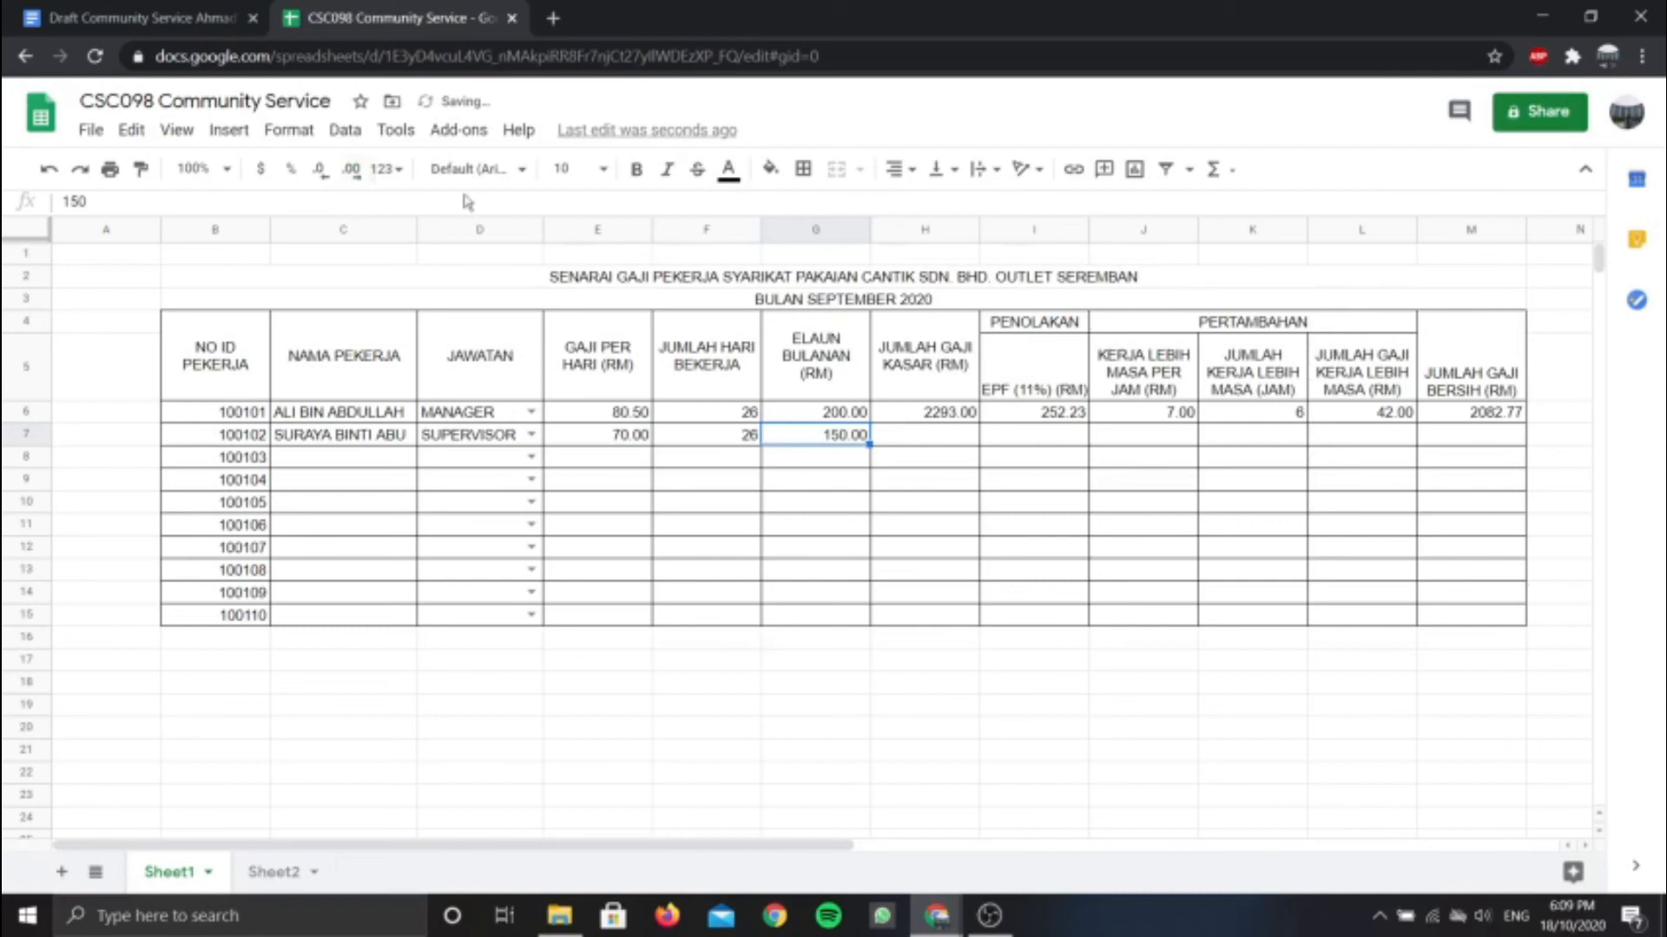
click(930, 439)
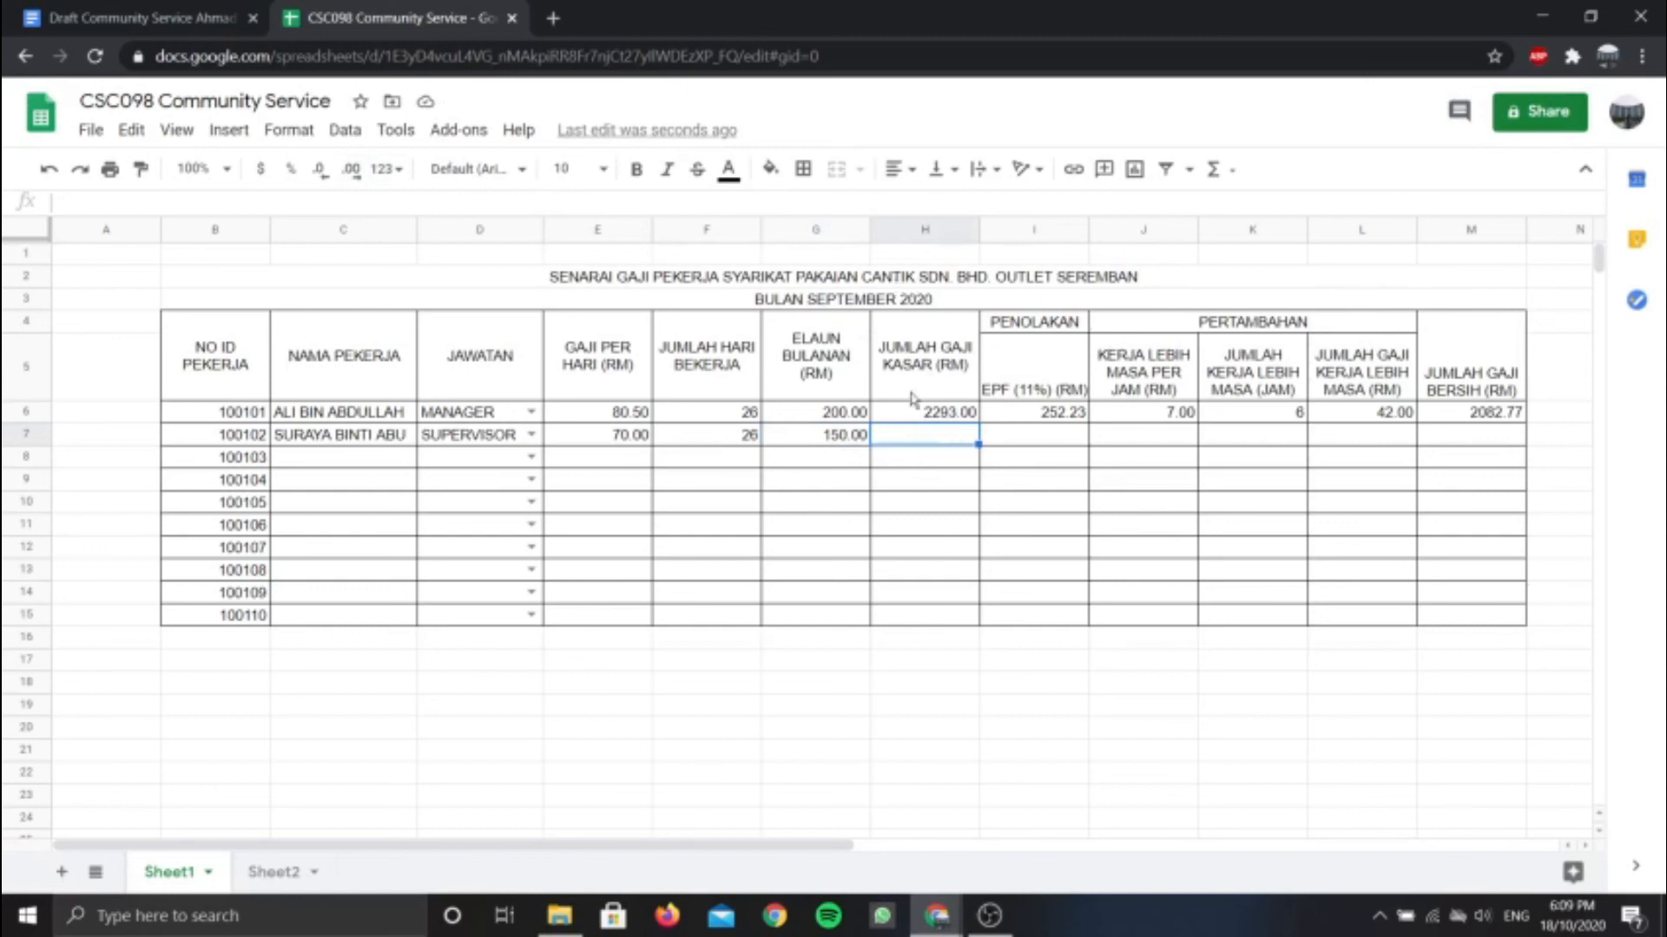
Review the H6 gross pay formula, then enter overtime rate 7.00 in J7
click(918, 367)
key(Down)
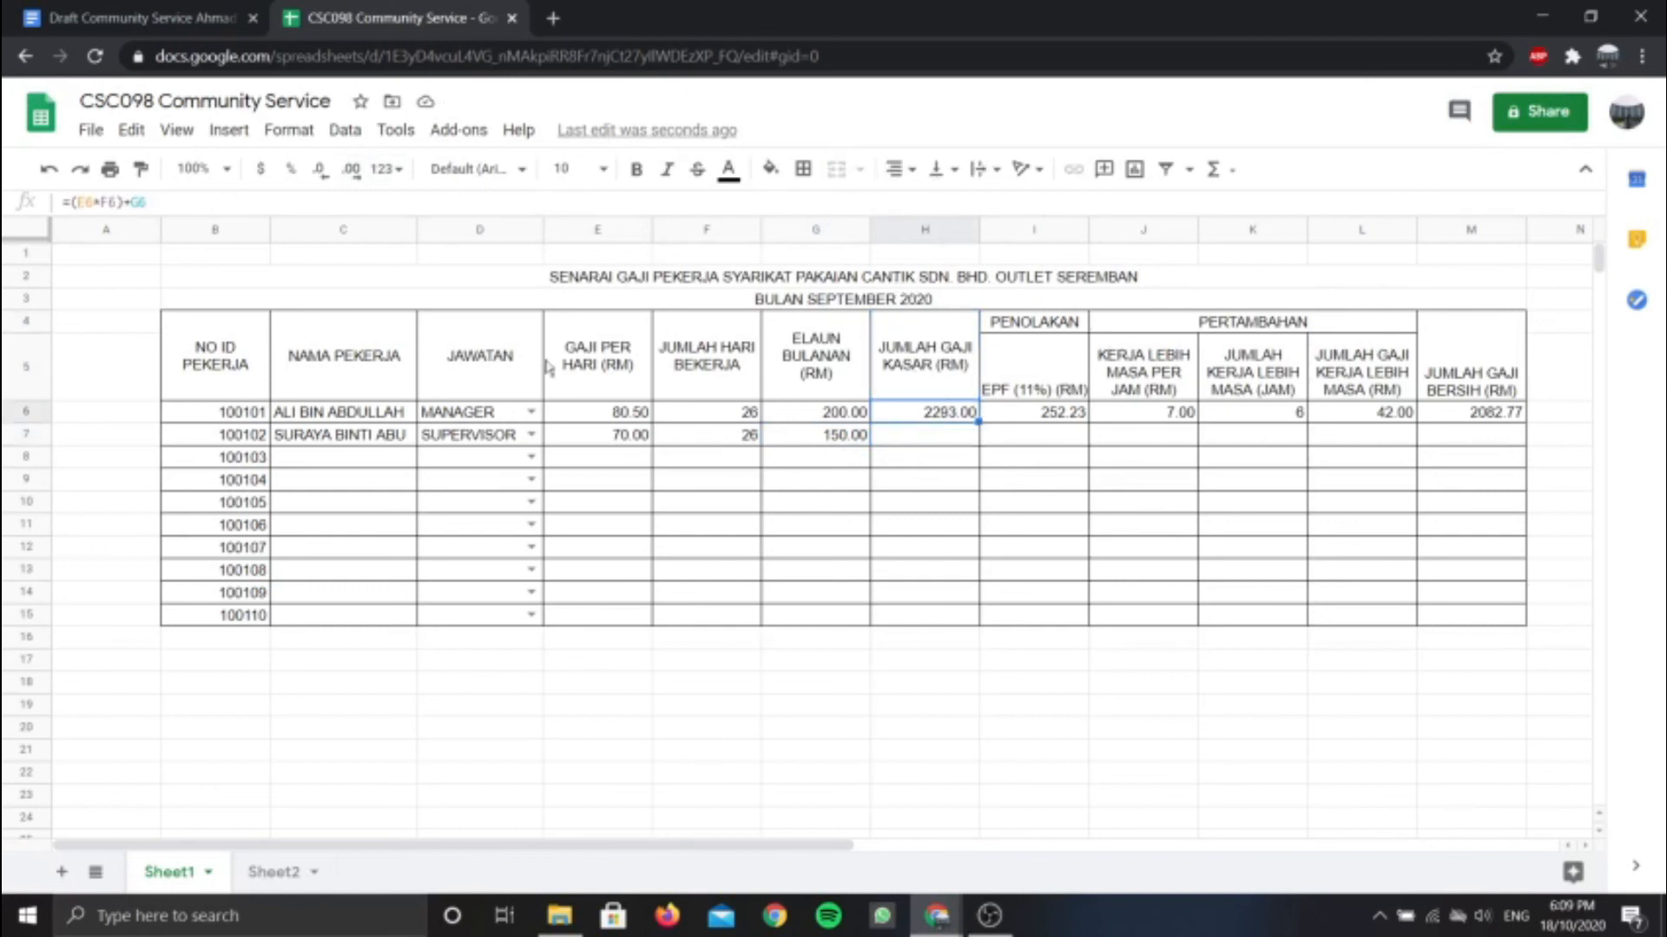
click(927, 439)
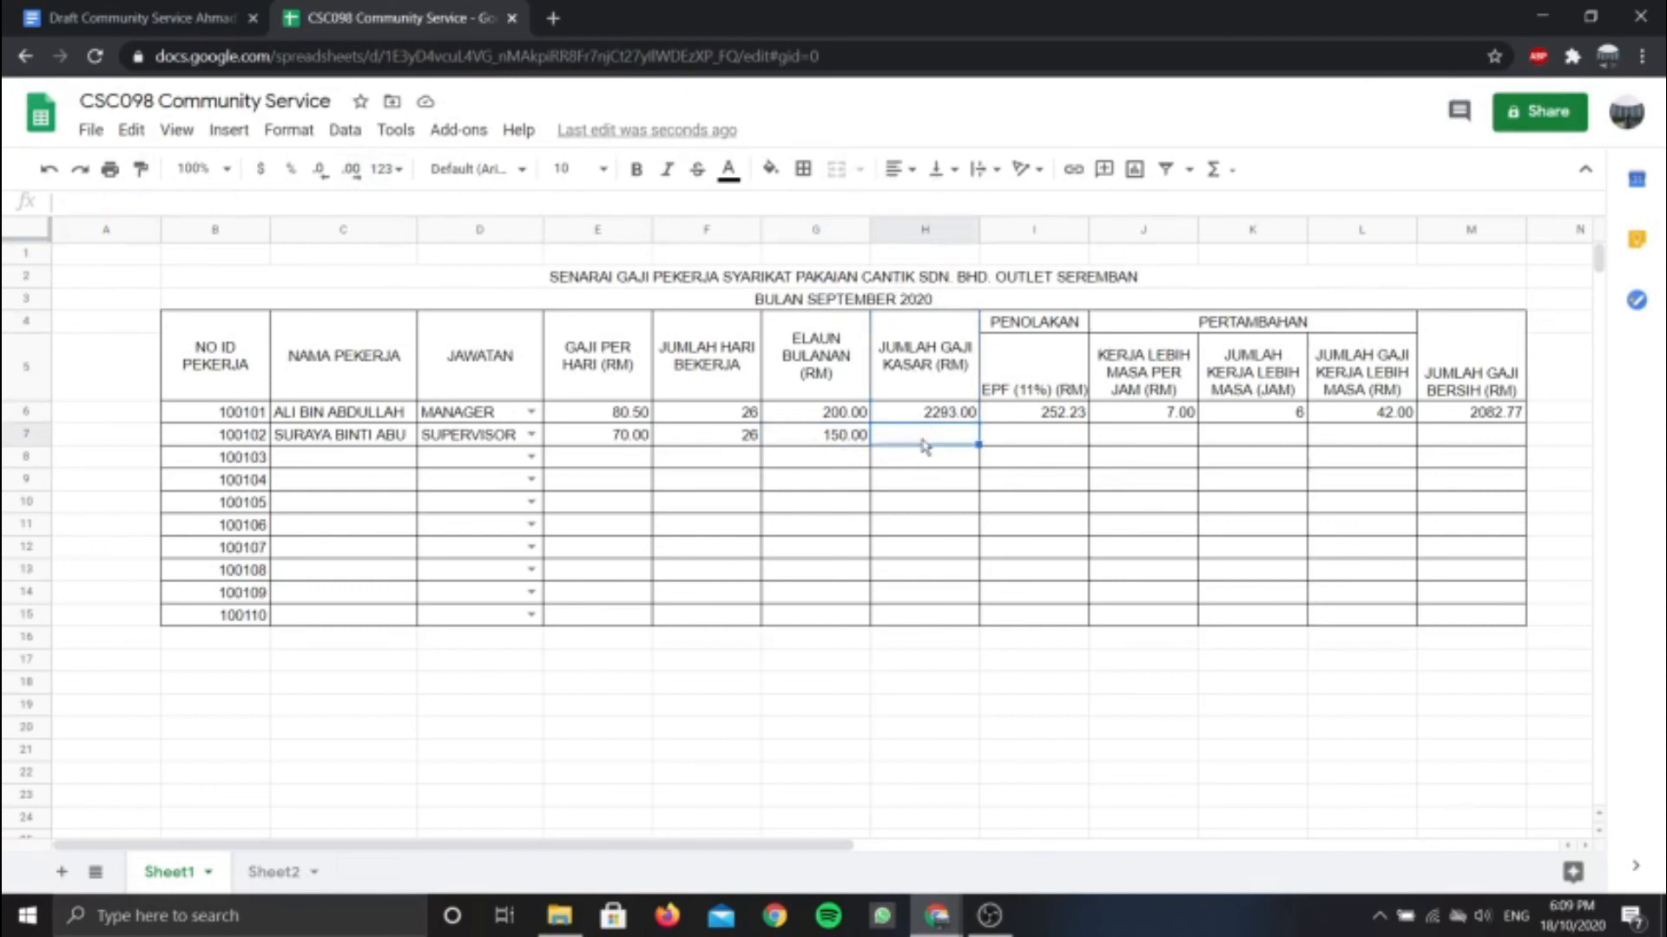
click(1049, 442)
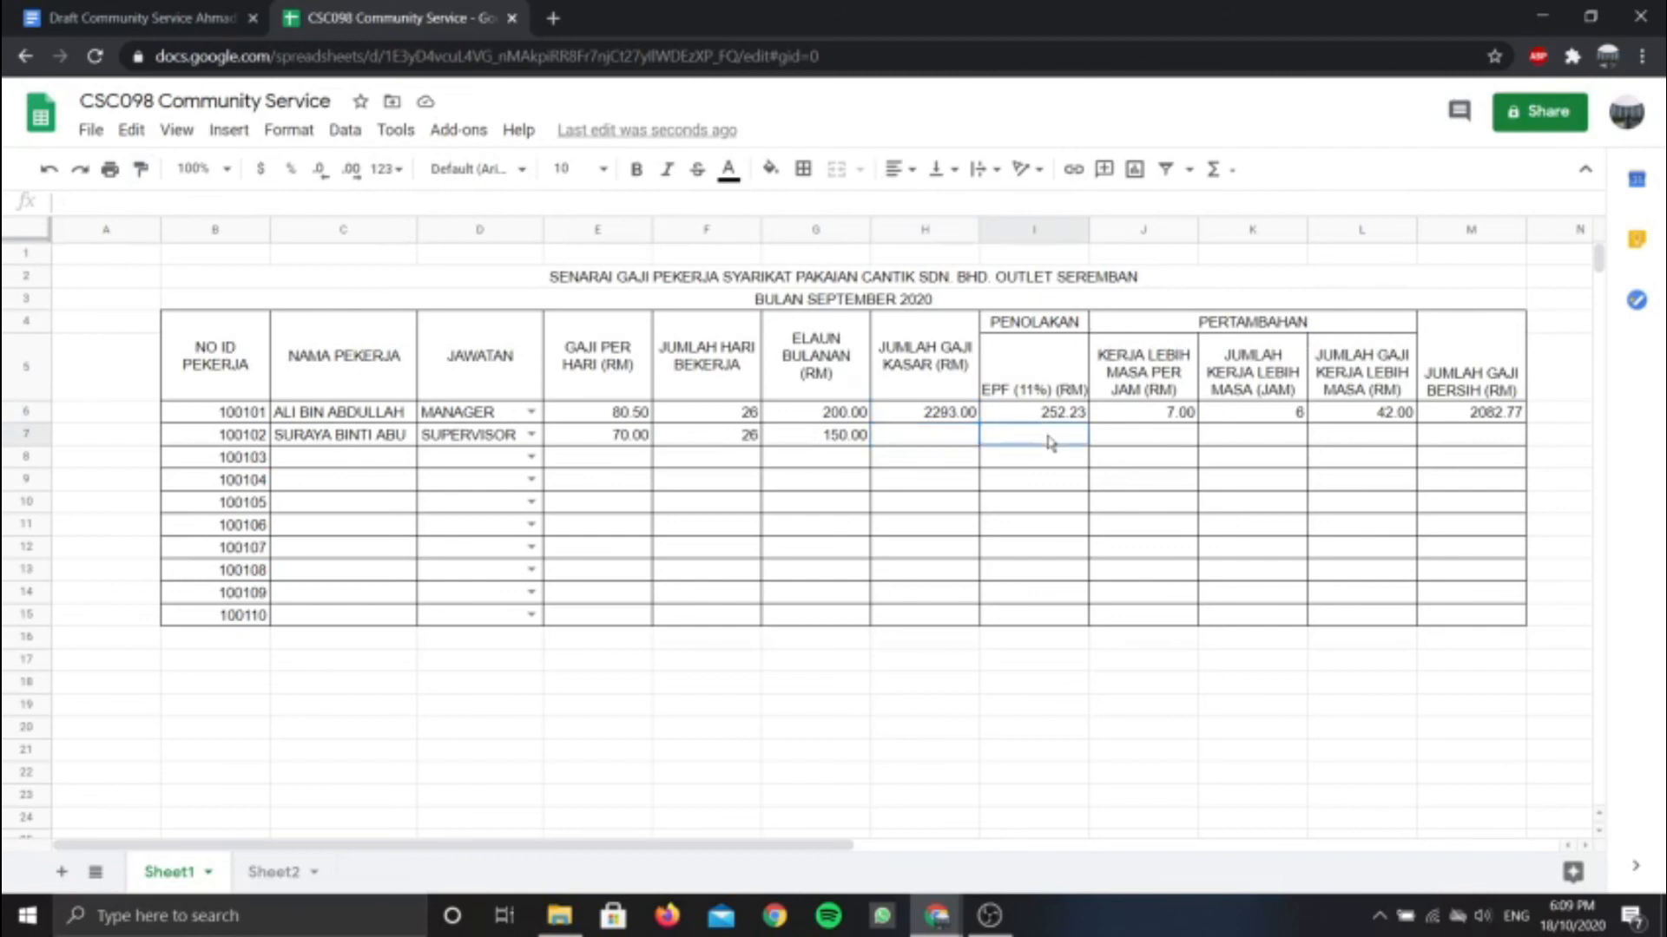
click(1153, 437)
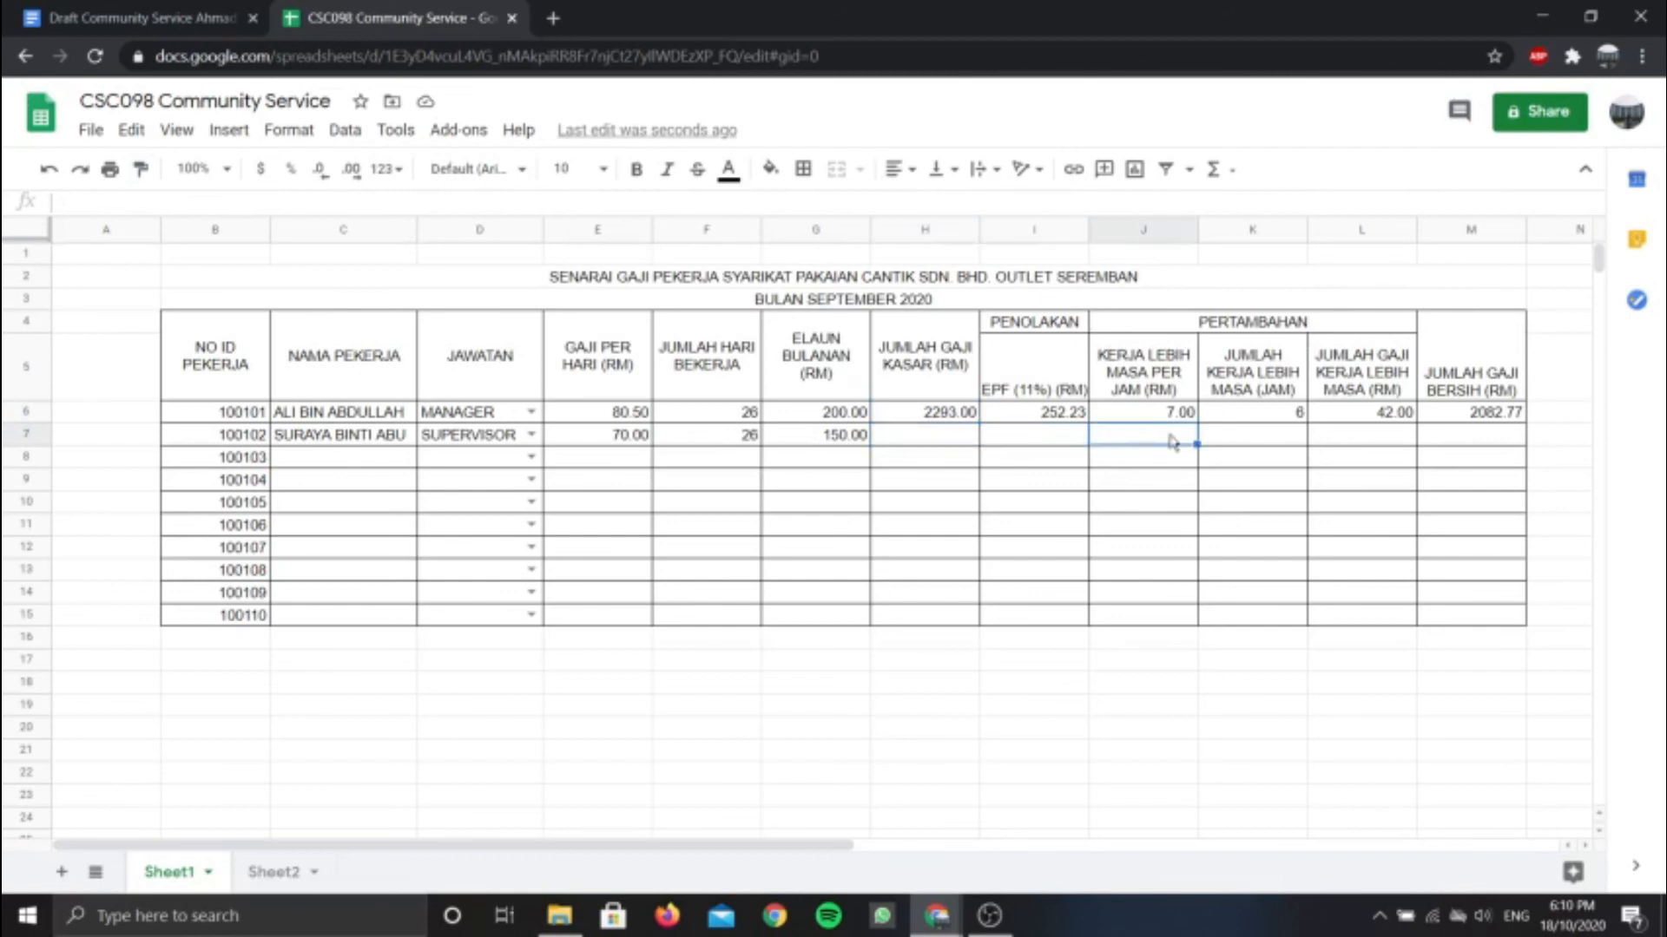
text(7)
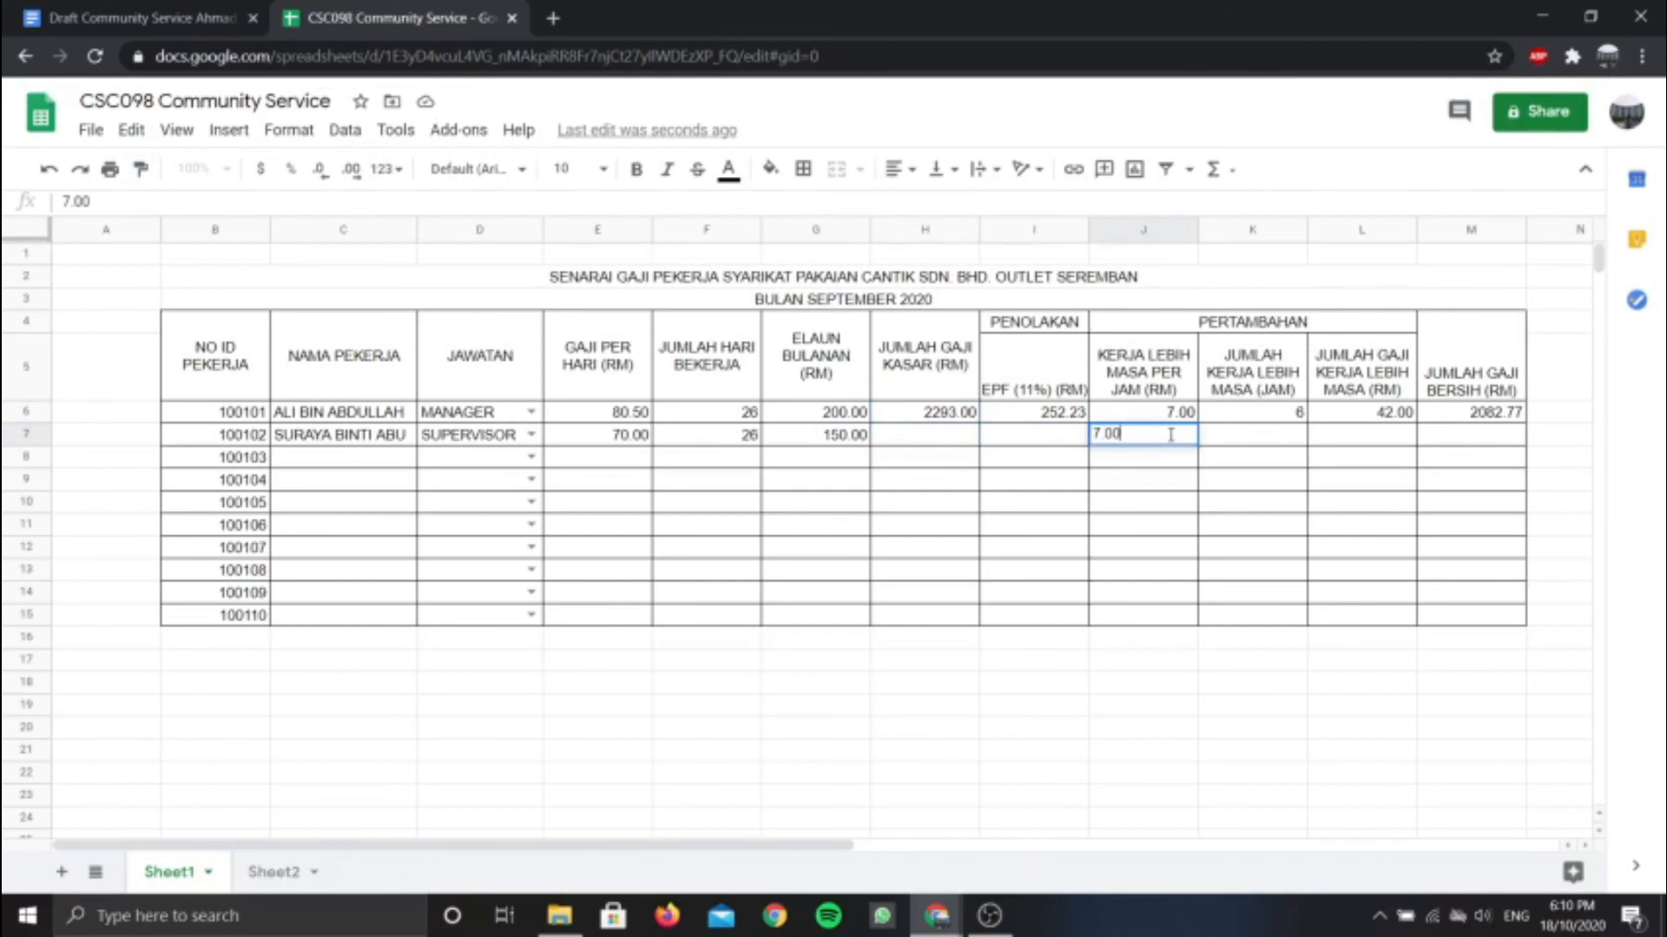
key(Tab)
click(1173, 441)
click(352, 170)
click(352, 169)
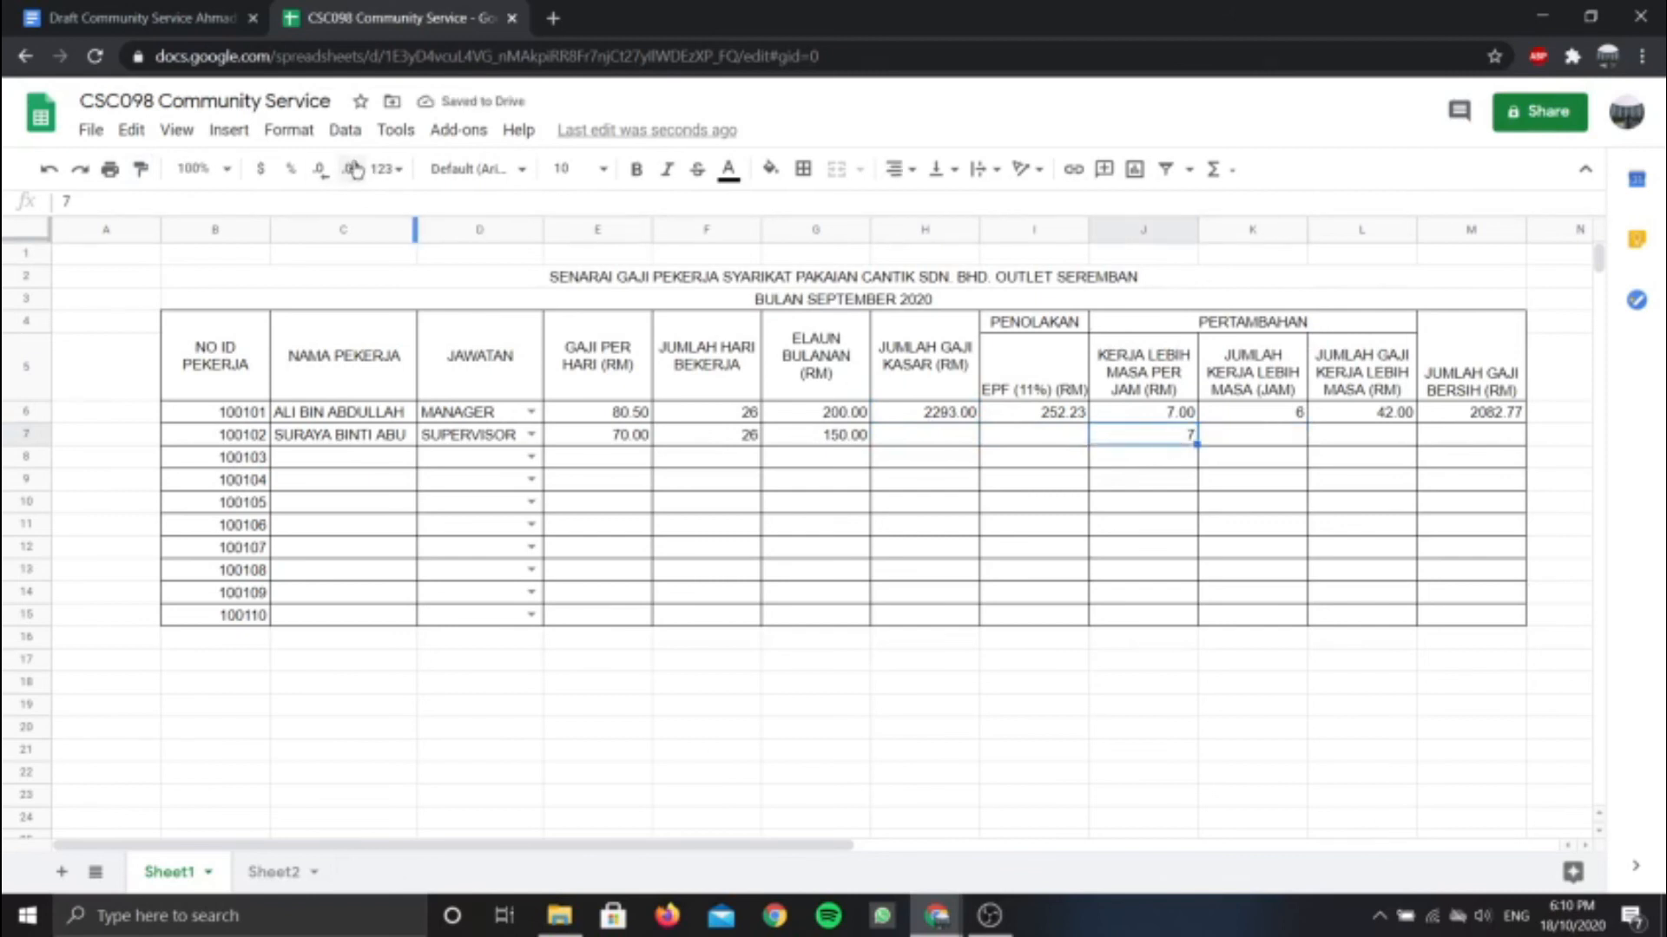
Enter 5 overtime hours in K7 and recheck the H6 gross pay formula
click(1248, 443)
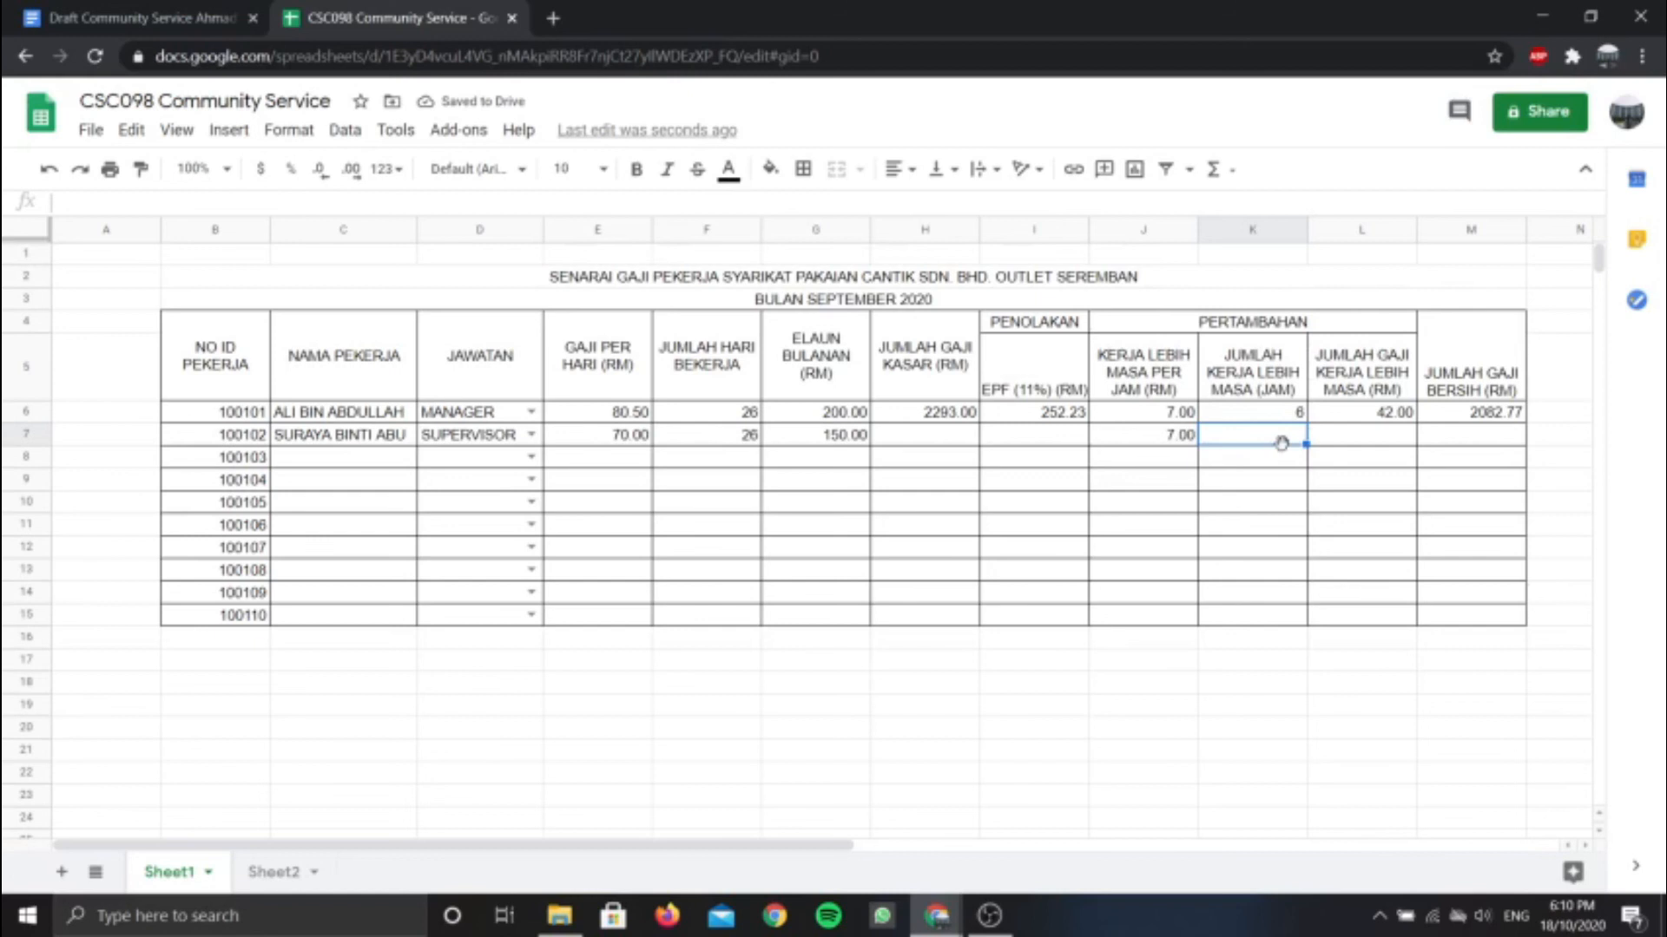
text(5)
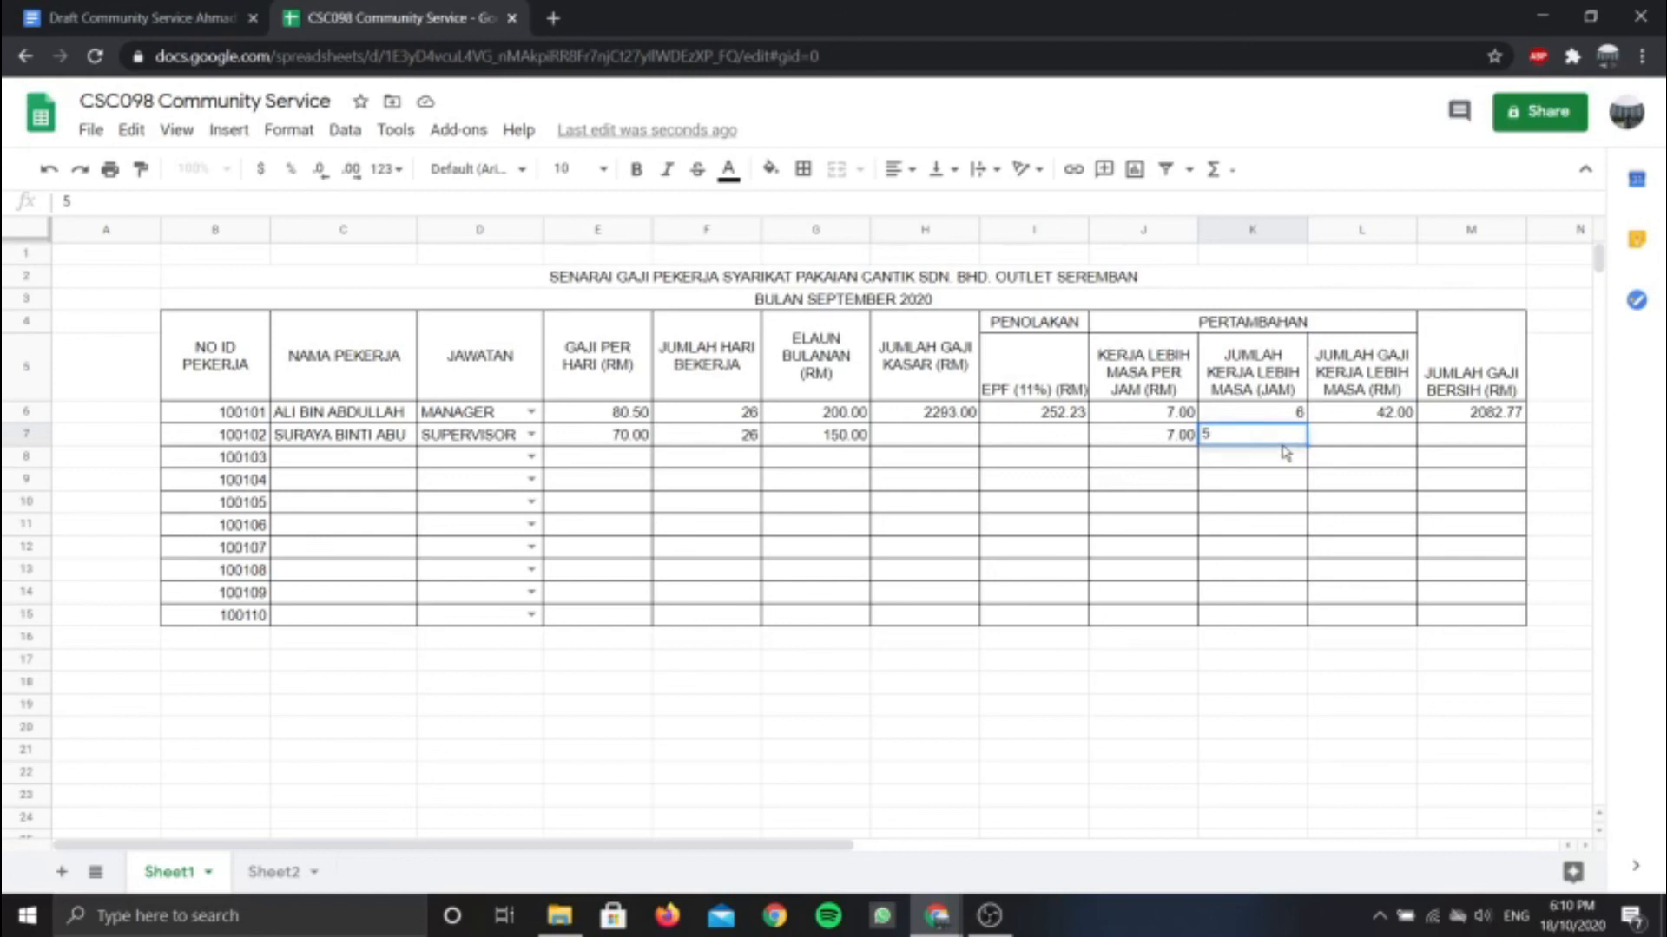
click(1337, 441)
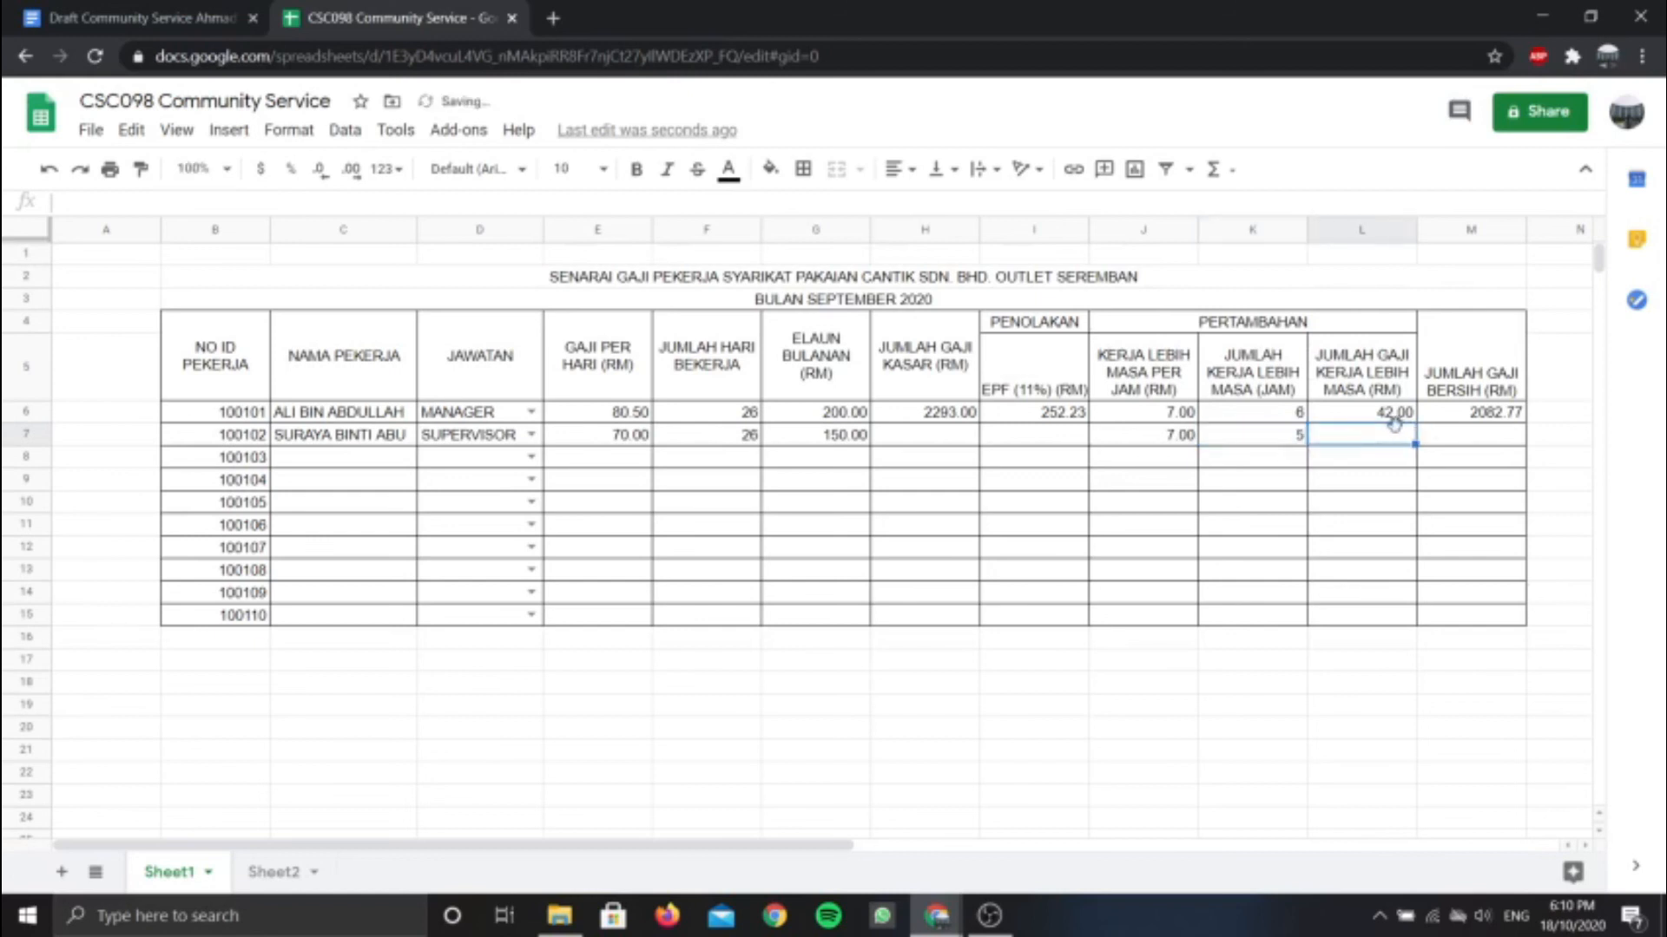
click(1495, 439)
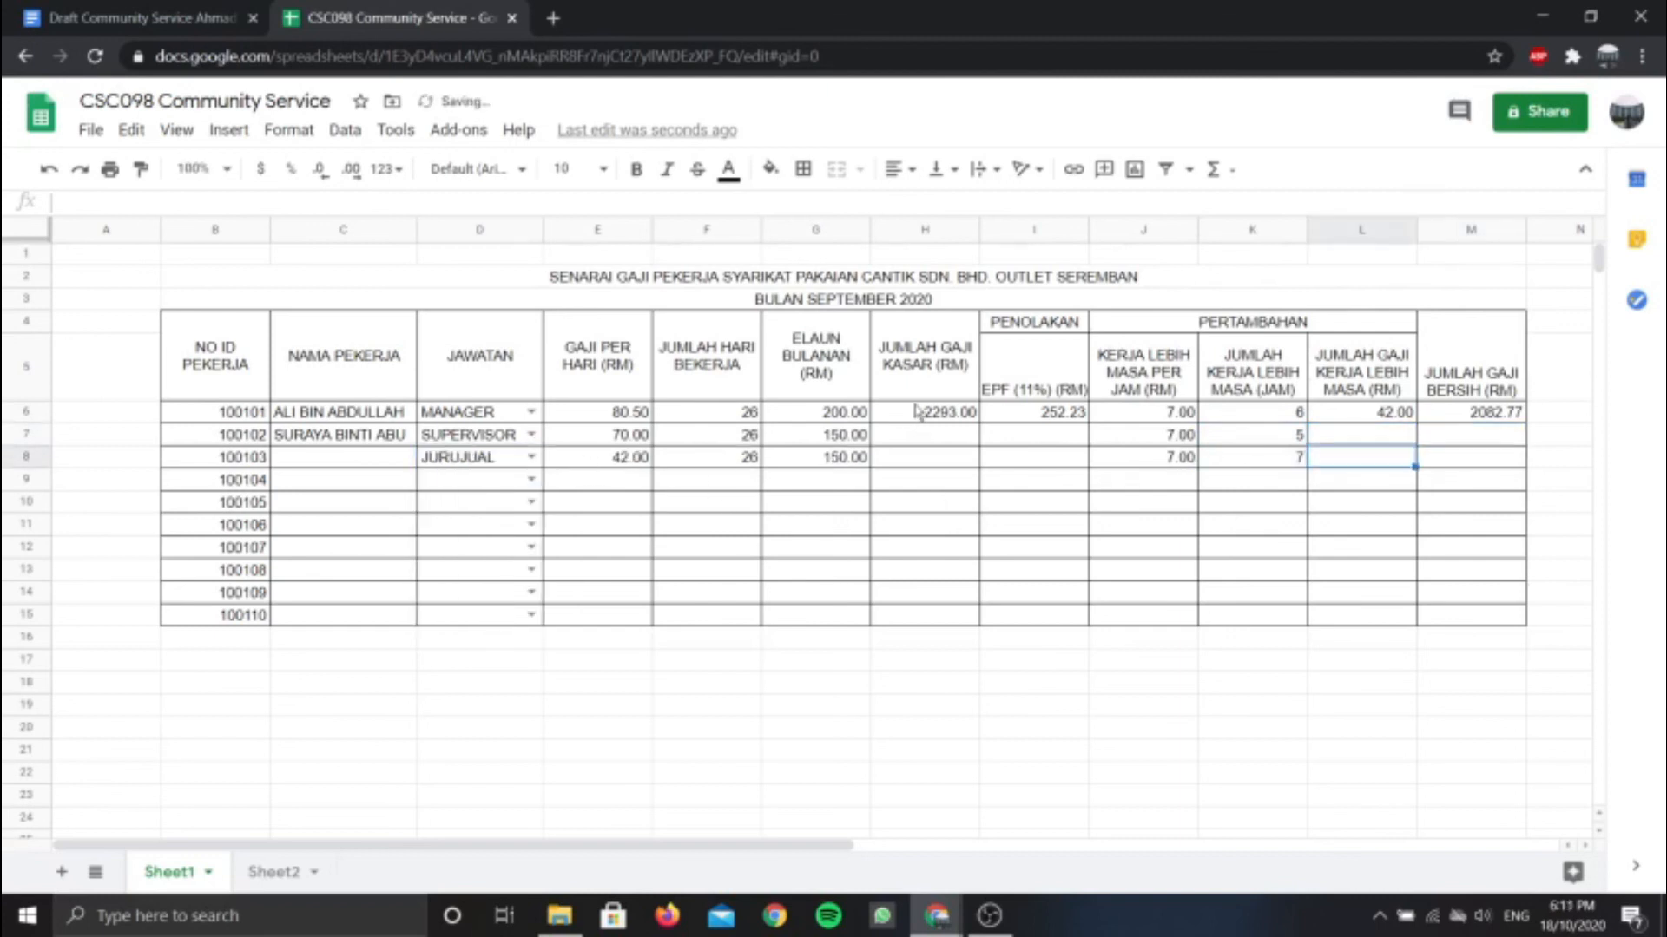
click(920, 412)
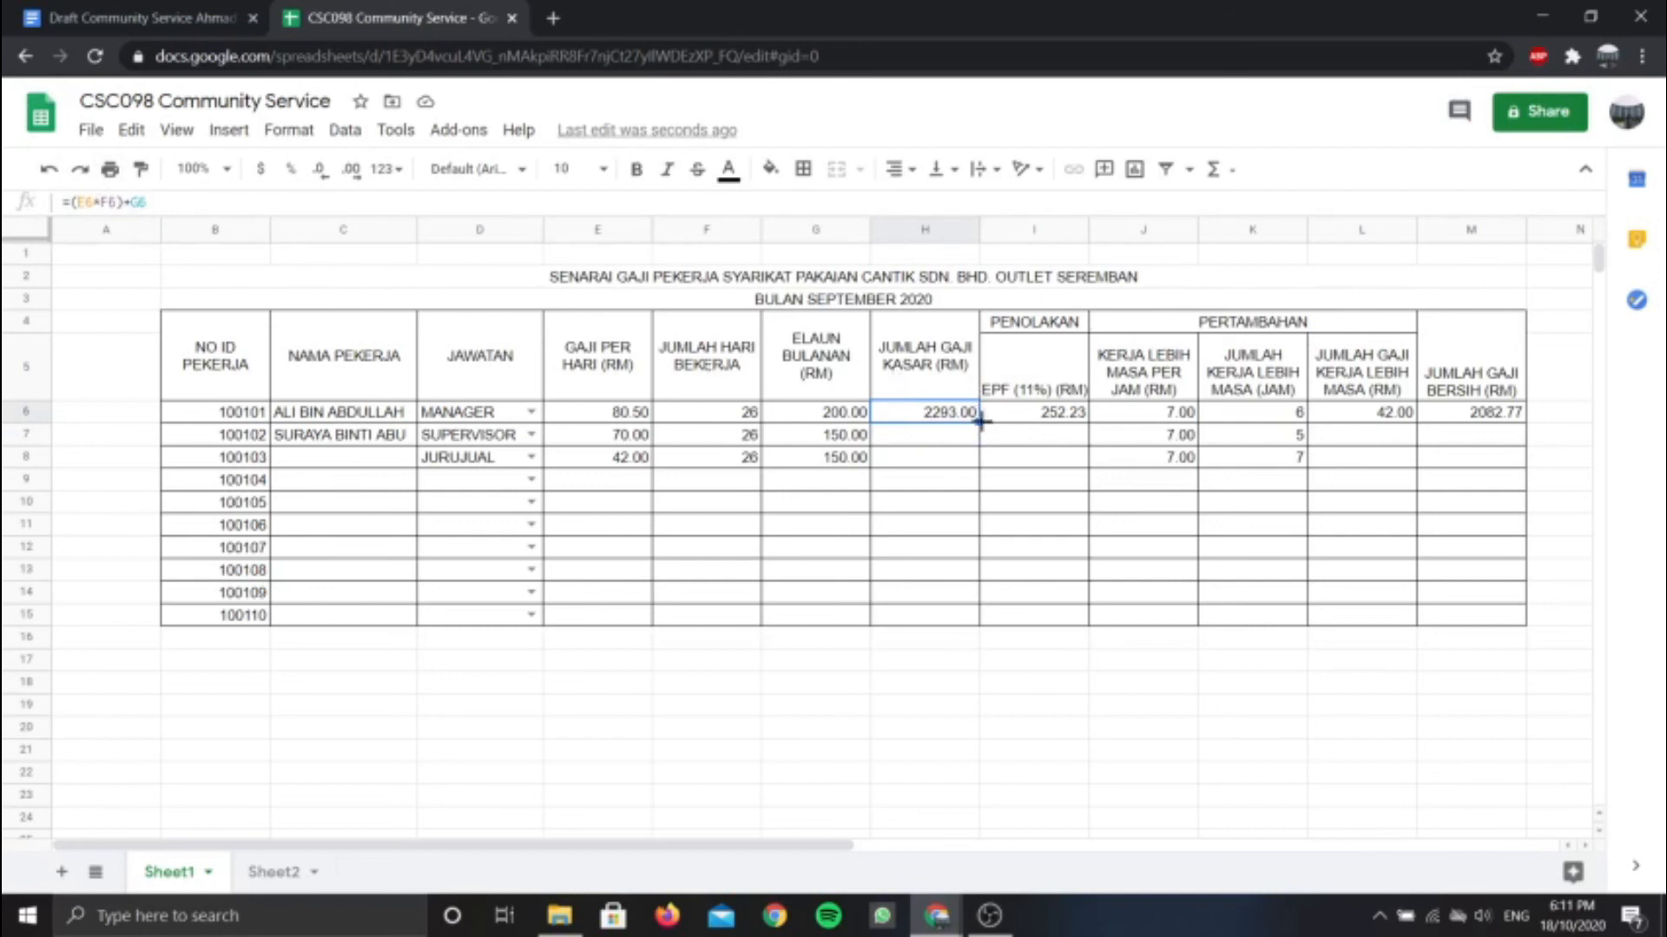
Copy the H6 gross pay formula down to H8, giving 1970.00 and 1242.00, and review it
drag(980, 423, 979, 460)
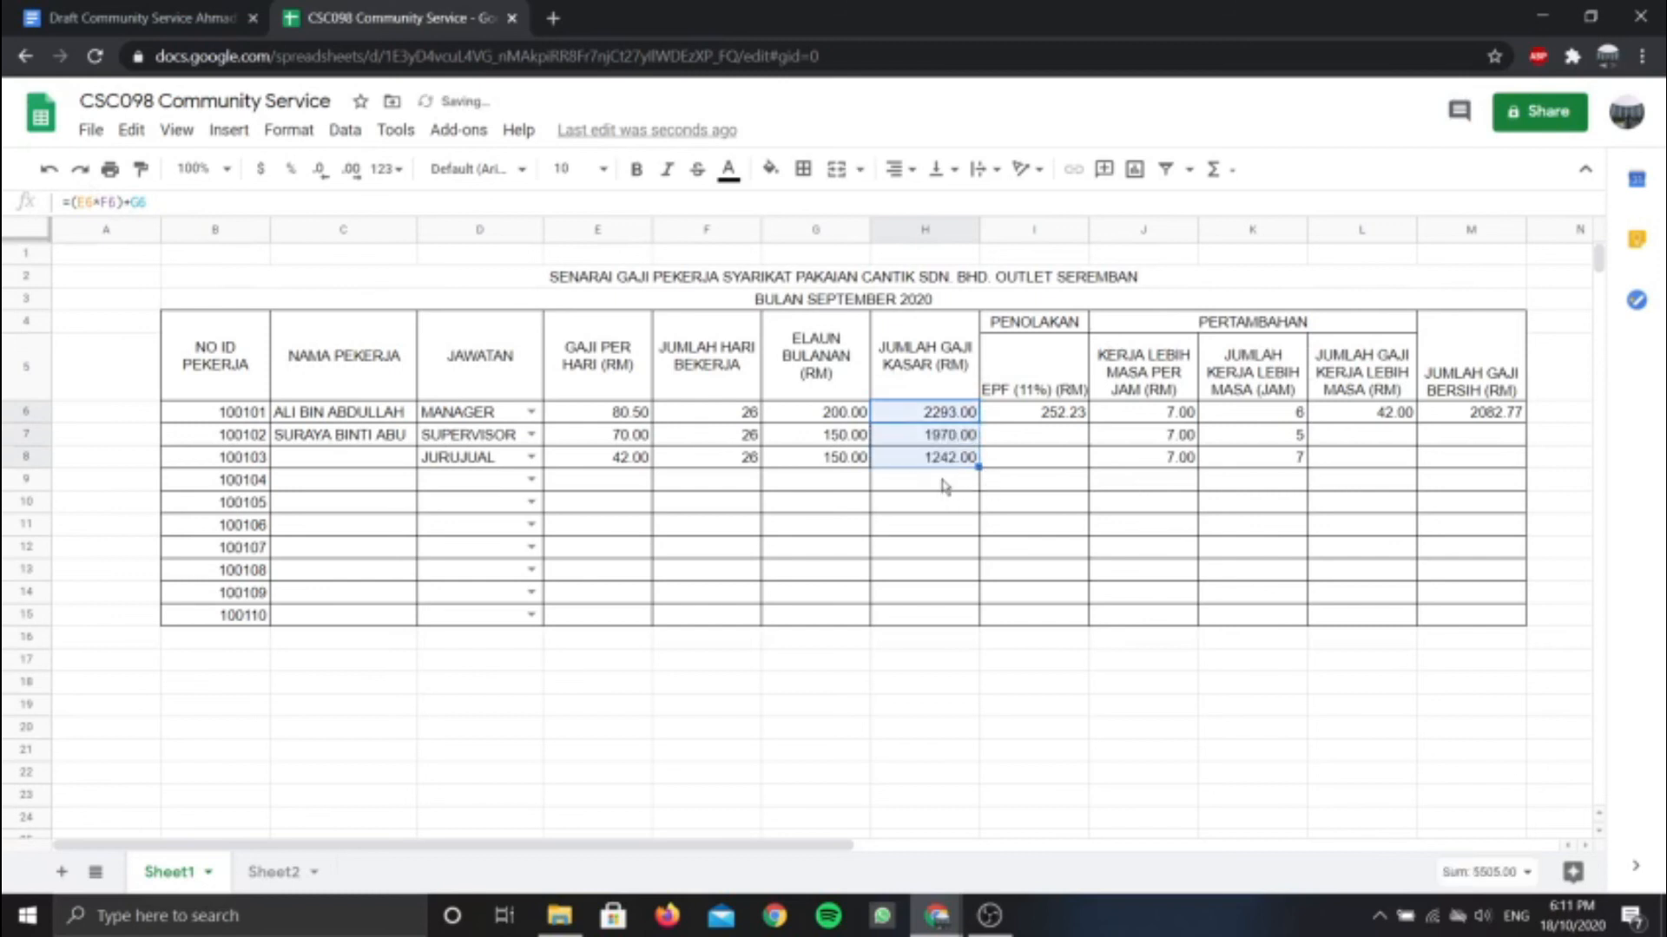
click(942, 480)
click(912, 442)
click(916, 420)
click(932, 436)
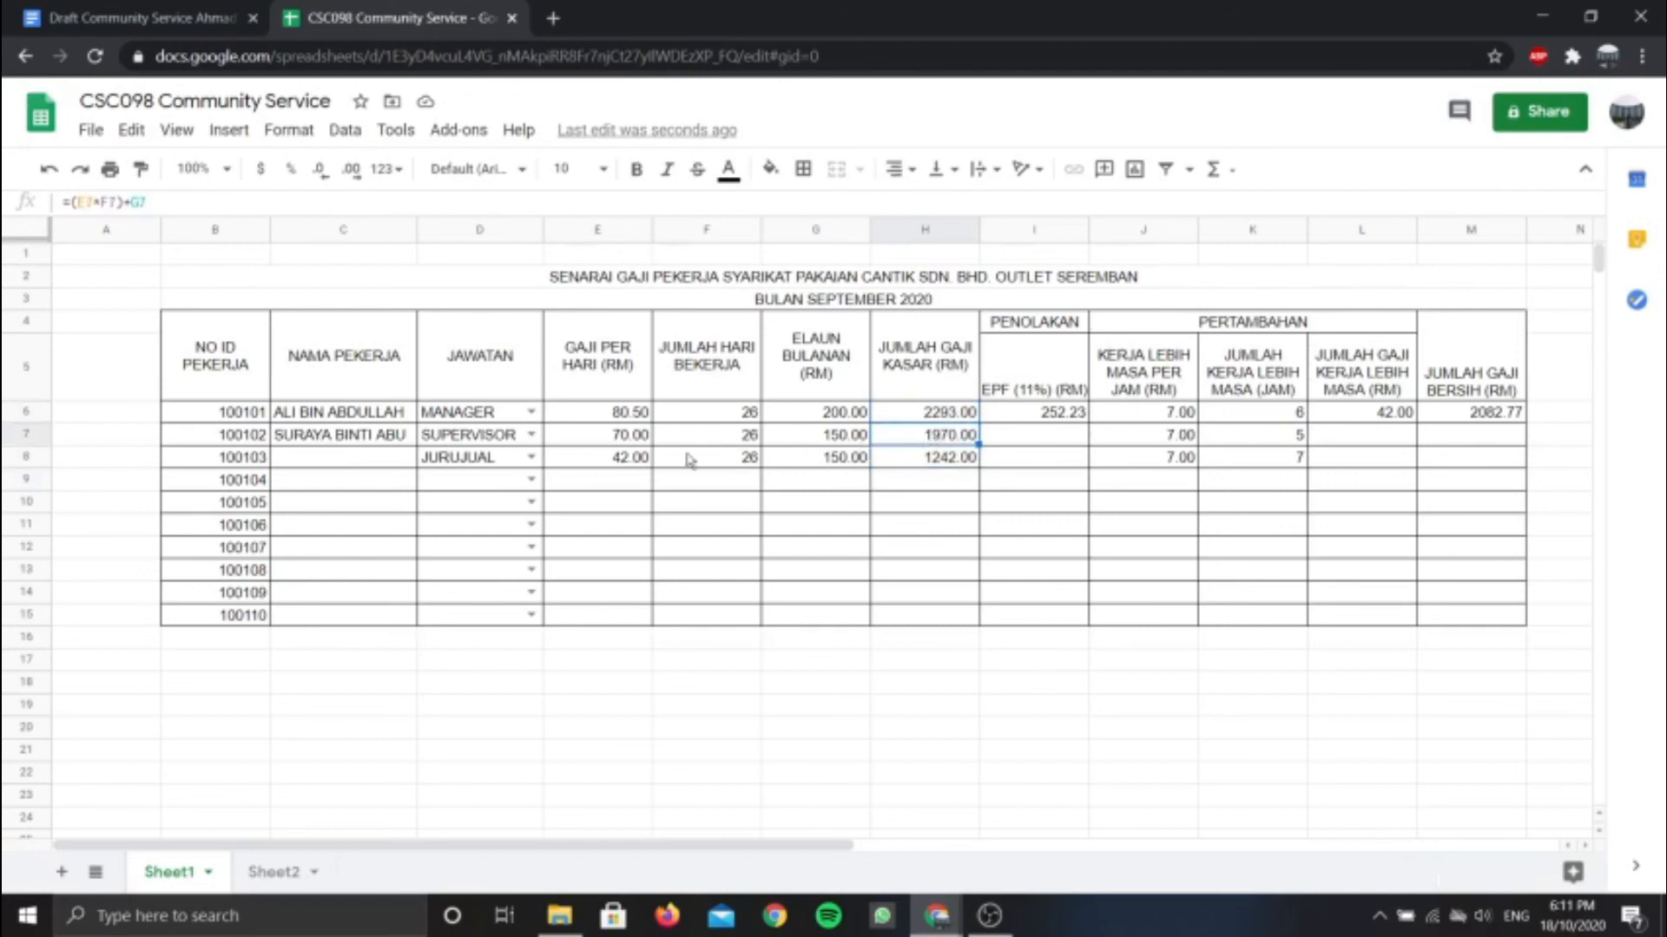
click(920, 417)
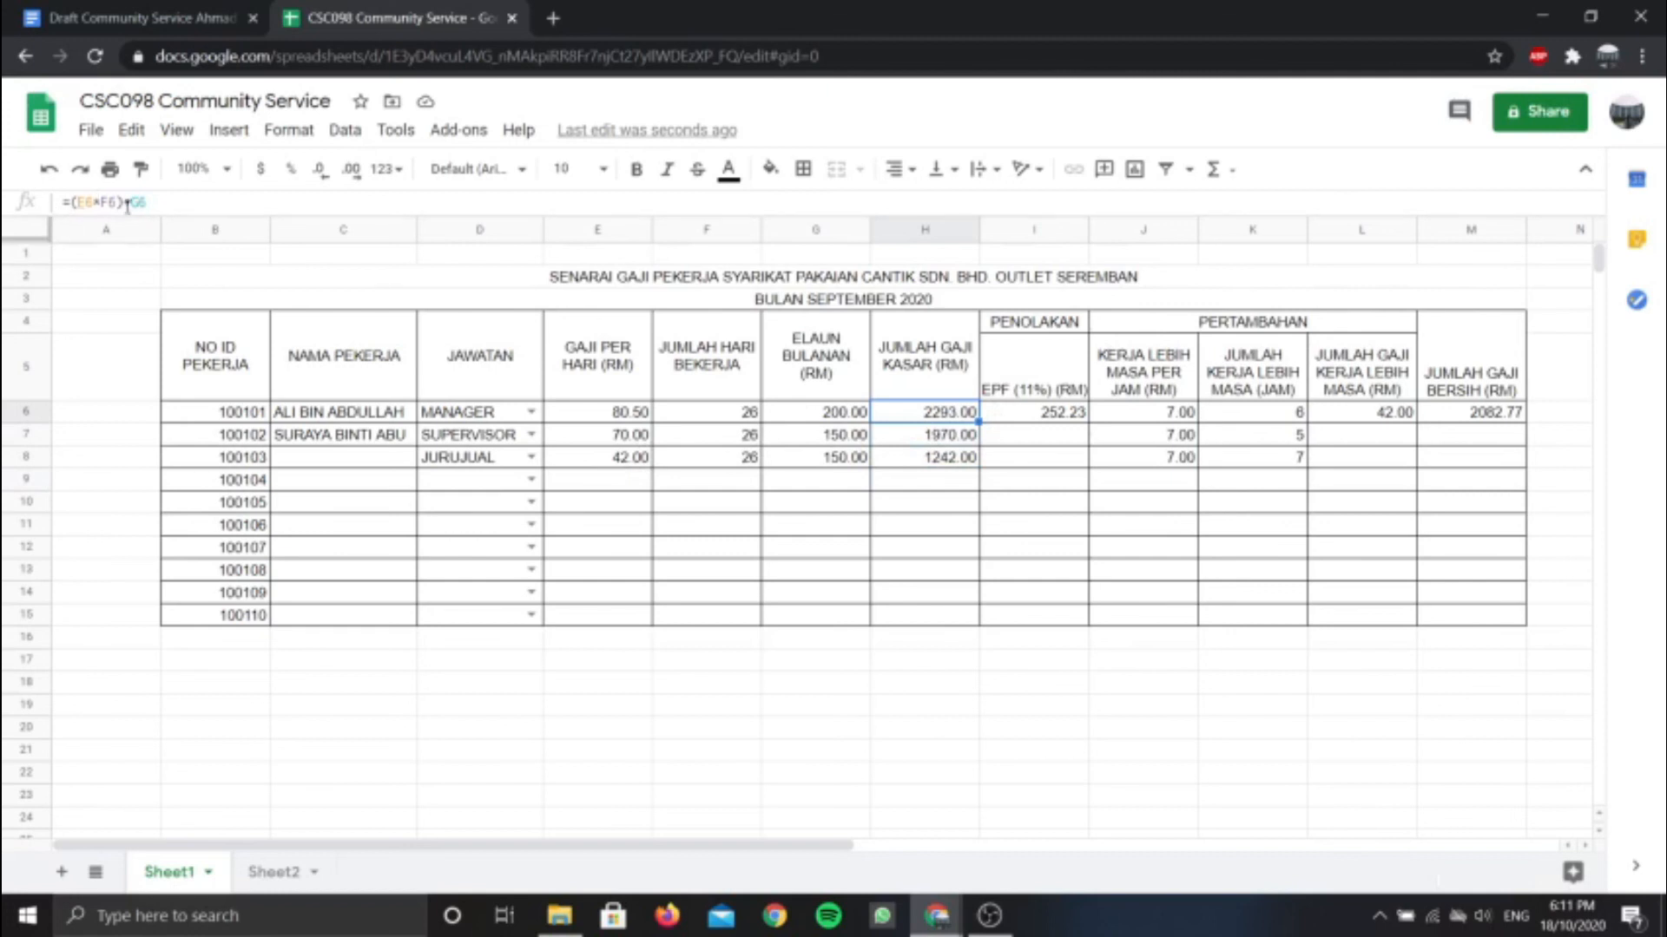
click(929, 440)
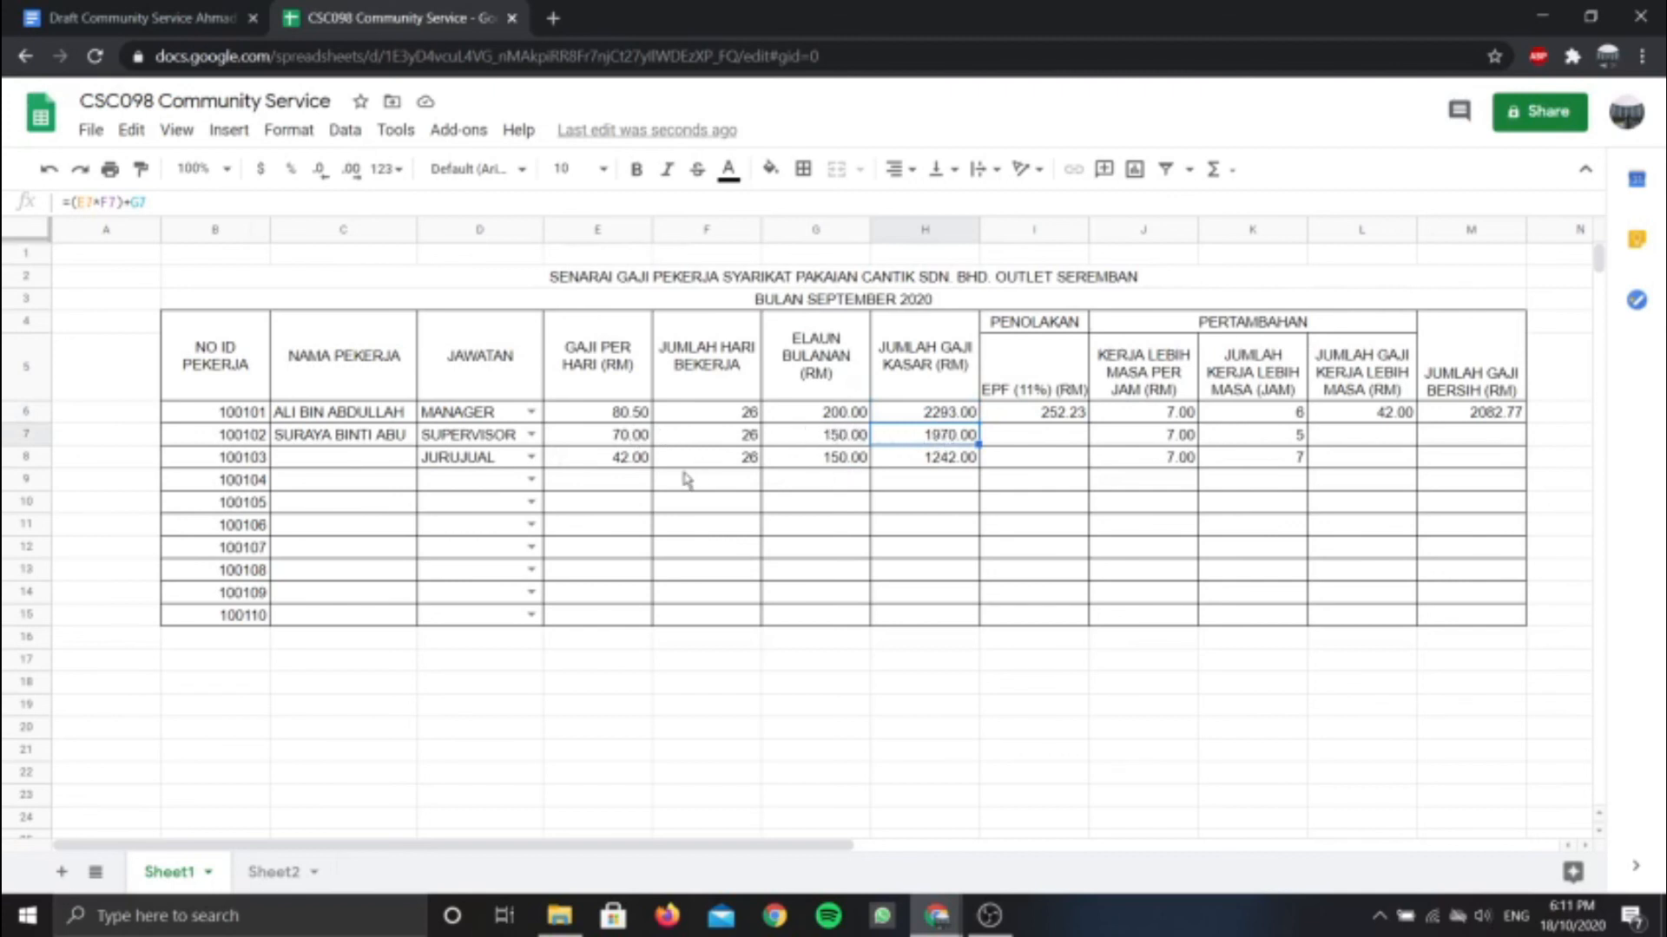
Check row 8's daily wage, allowance and gross pay, then select the I6 EPF formula
click(644, 460)
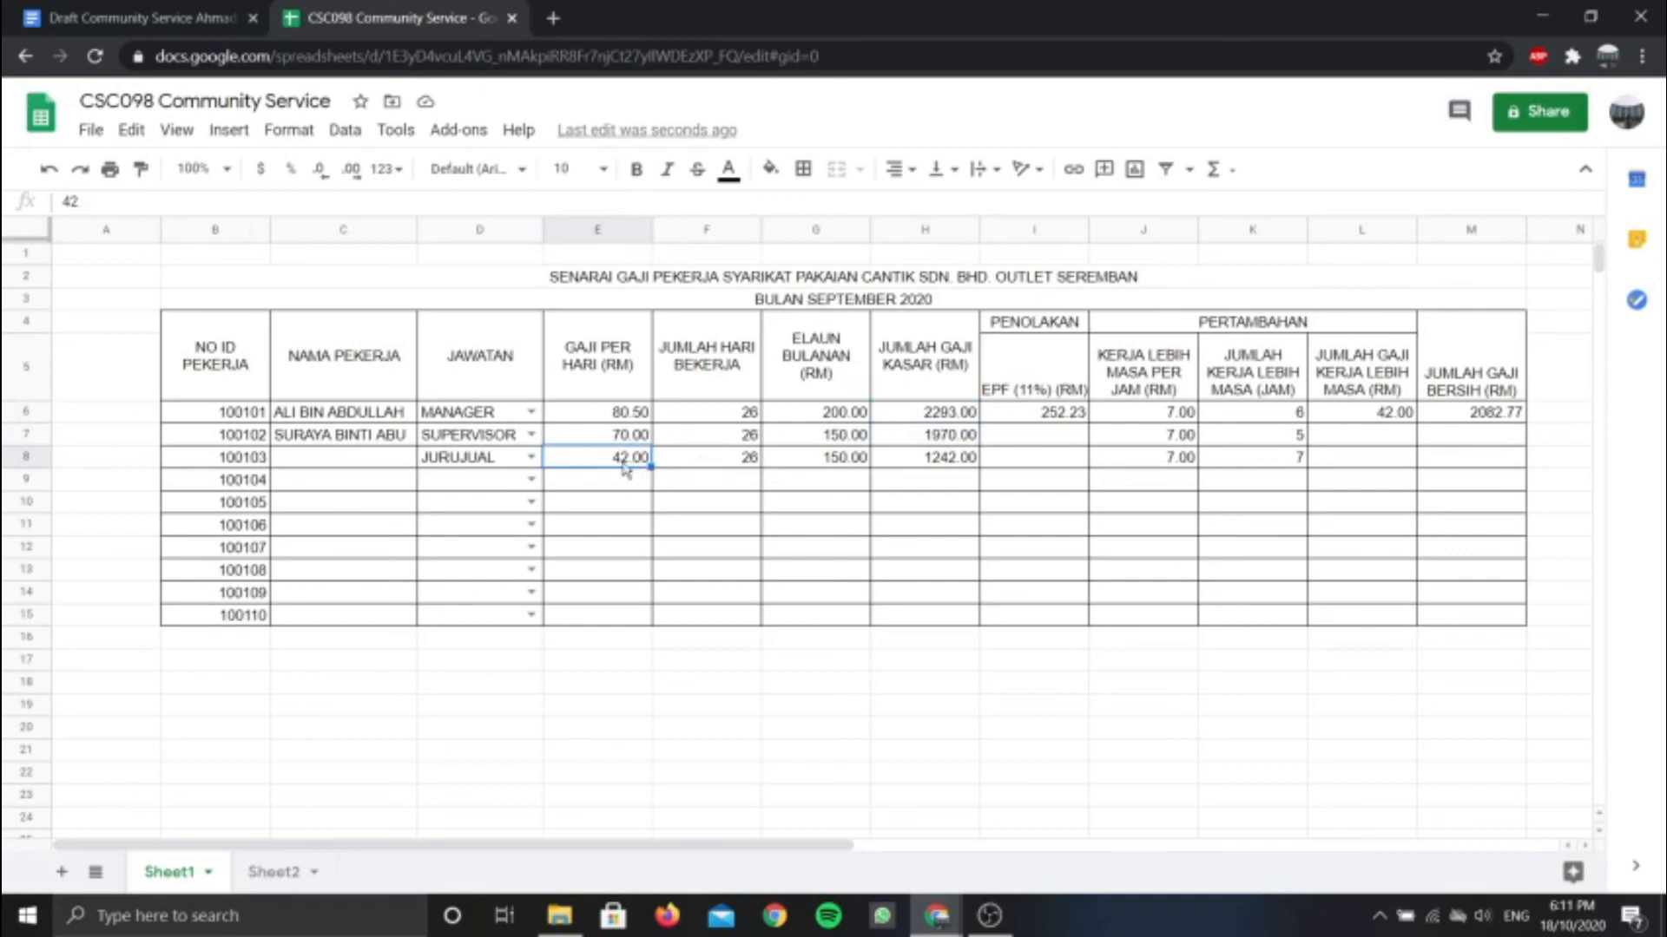
click(820, 463)
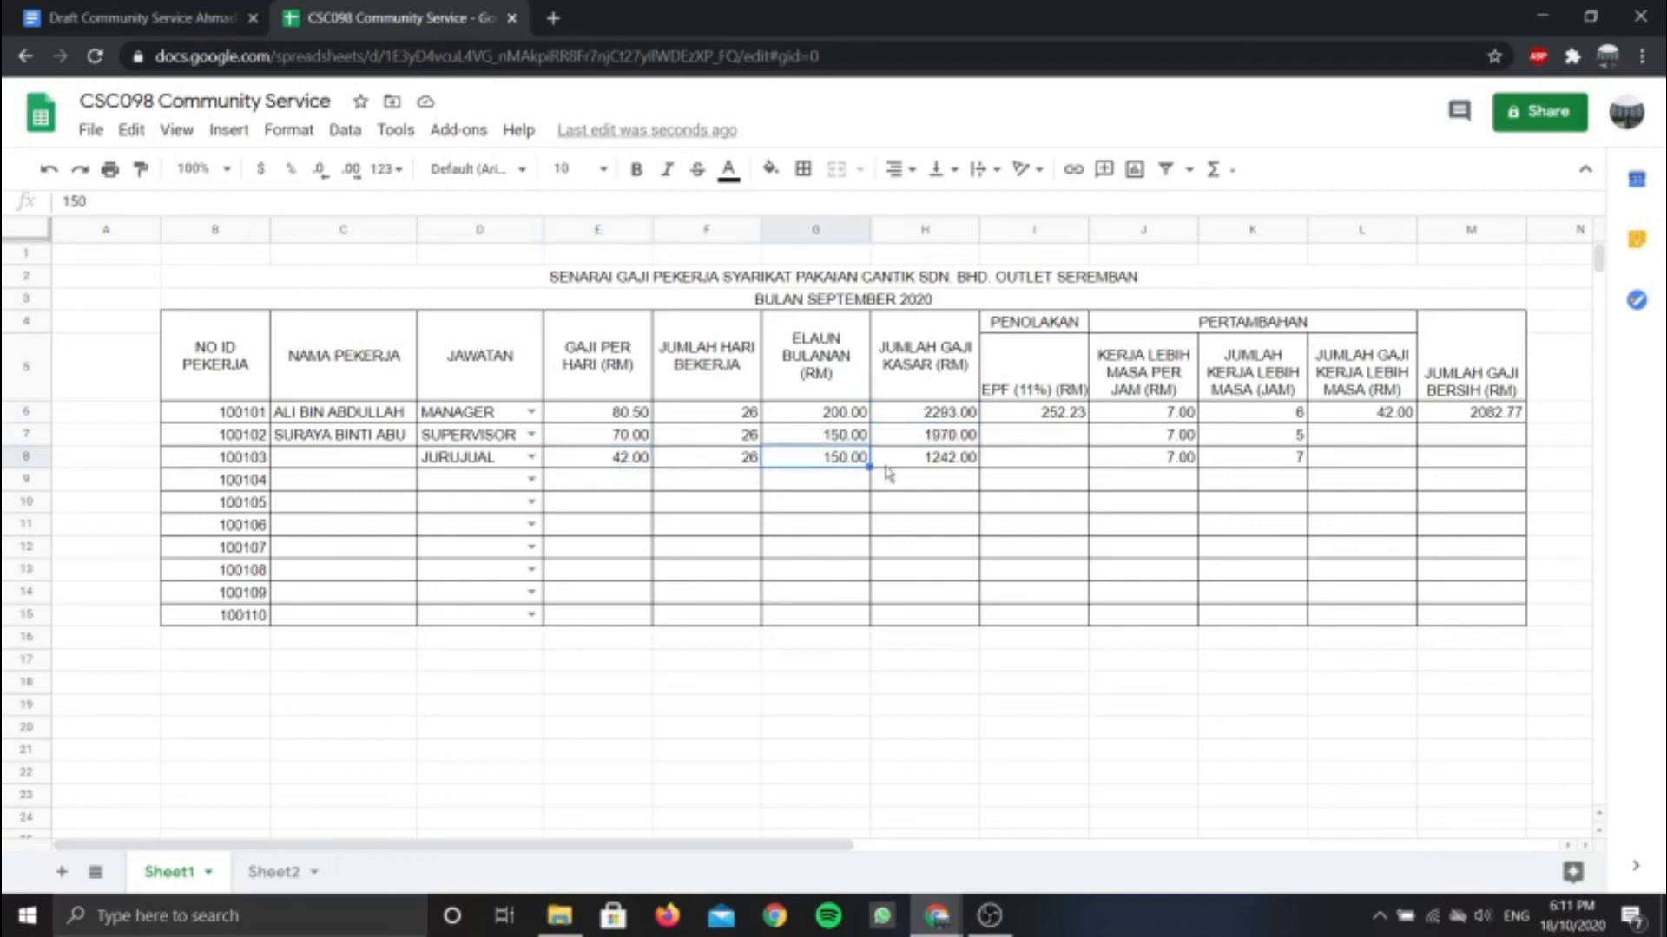
click(927, 467)
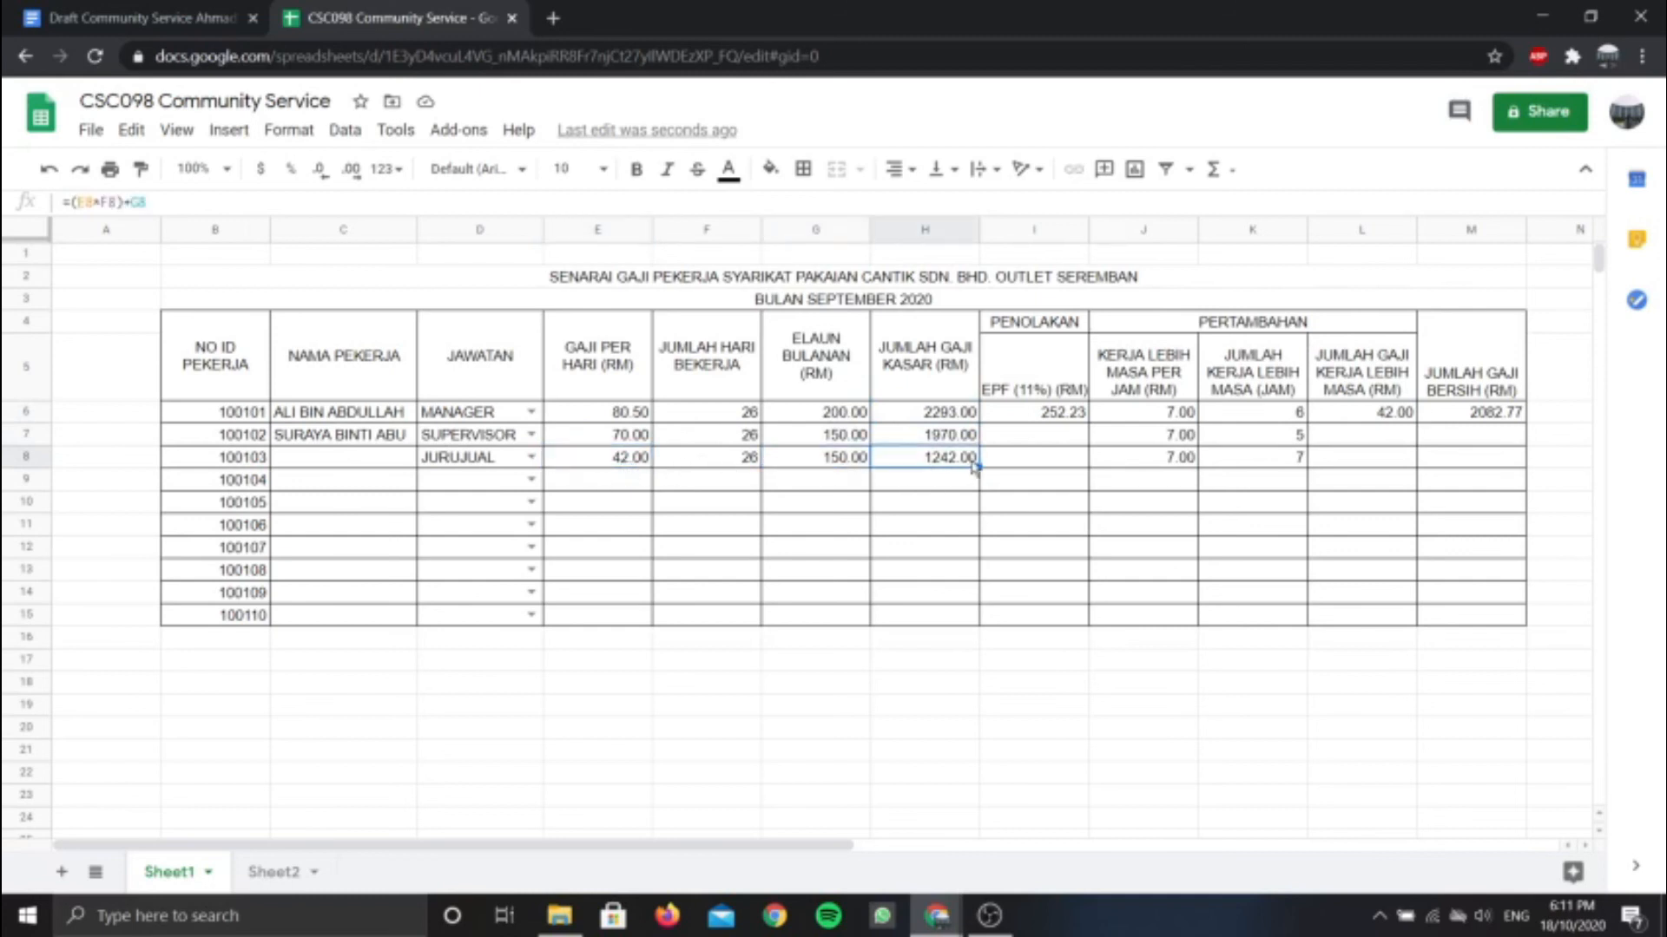
click(1075, 416)
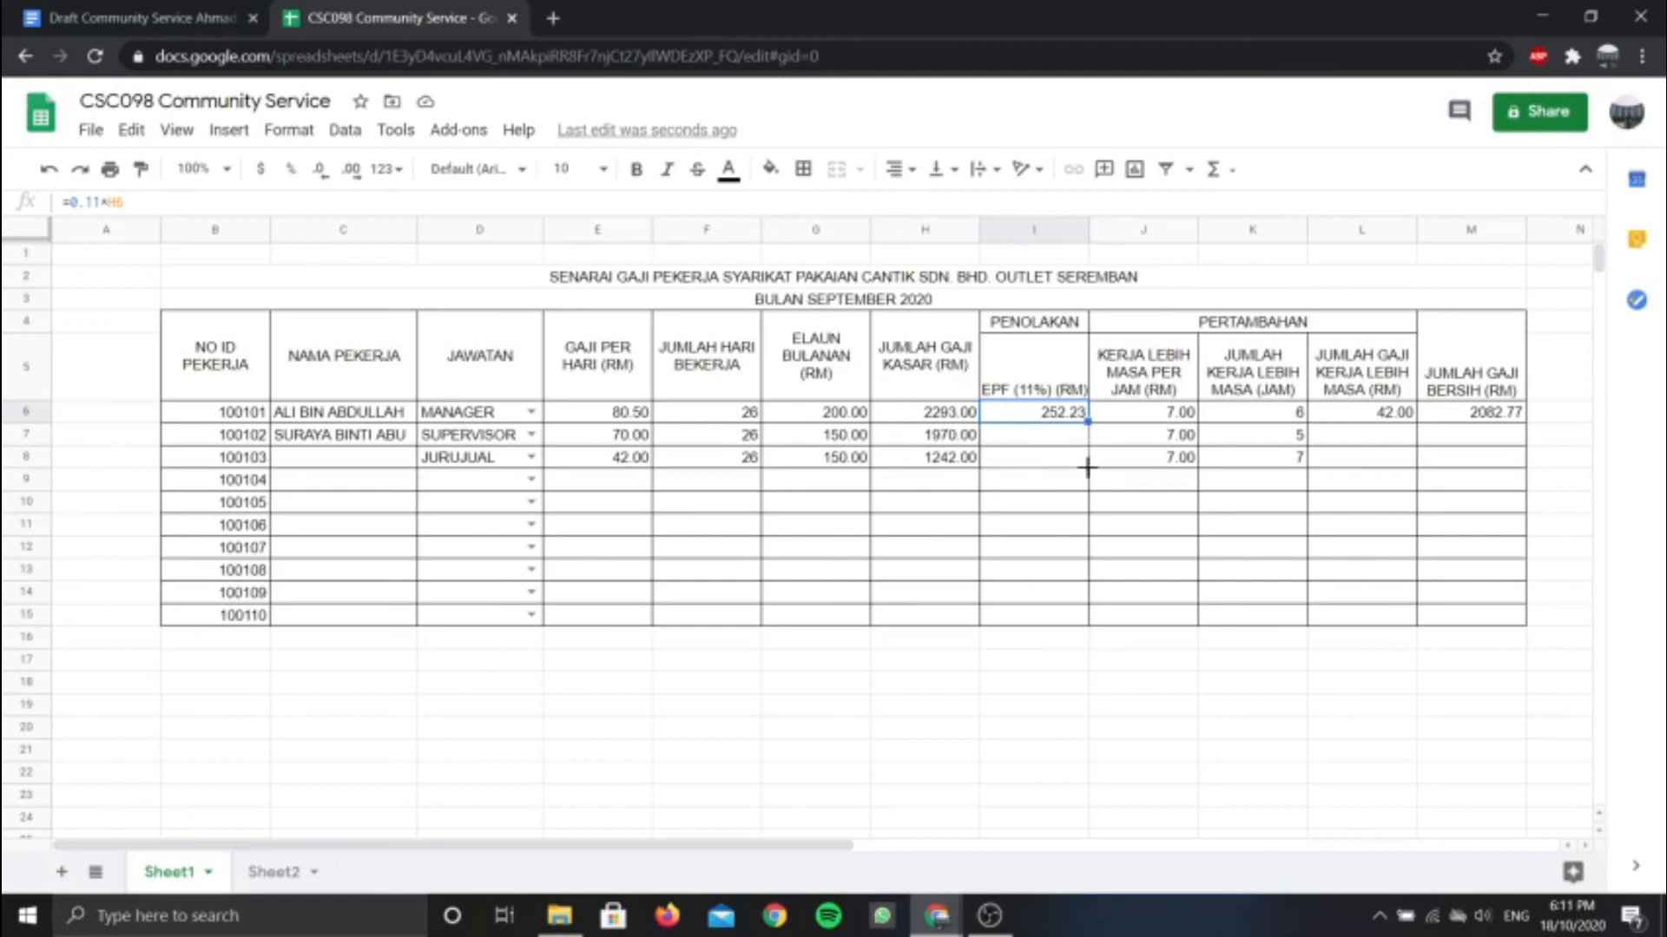
Copy the I6 EPF formula down to I7 and I8 and verify the copies
drag(1088, 421, 1087, 468)
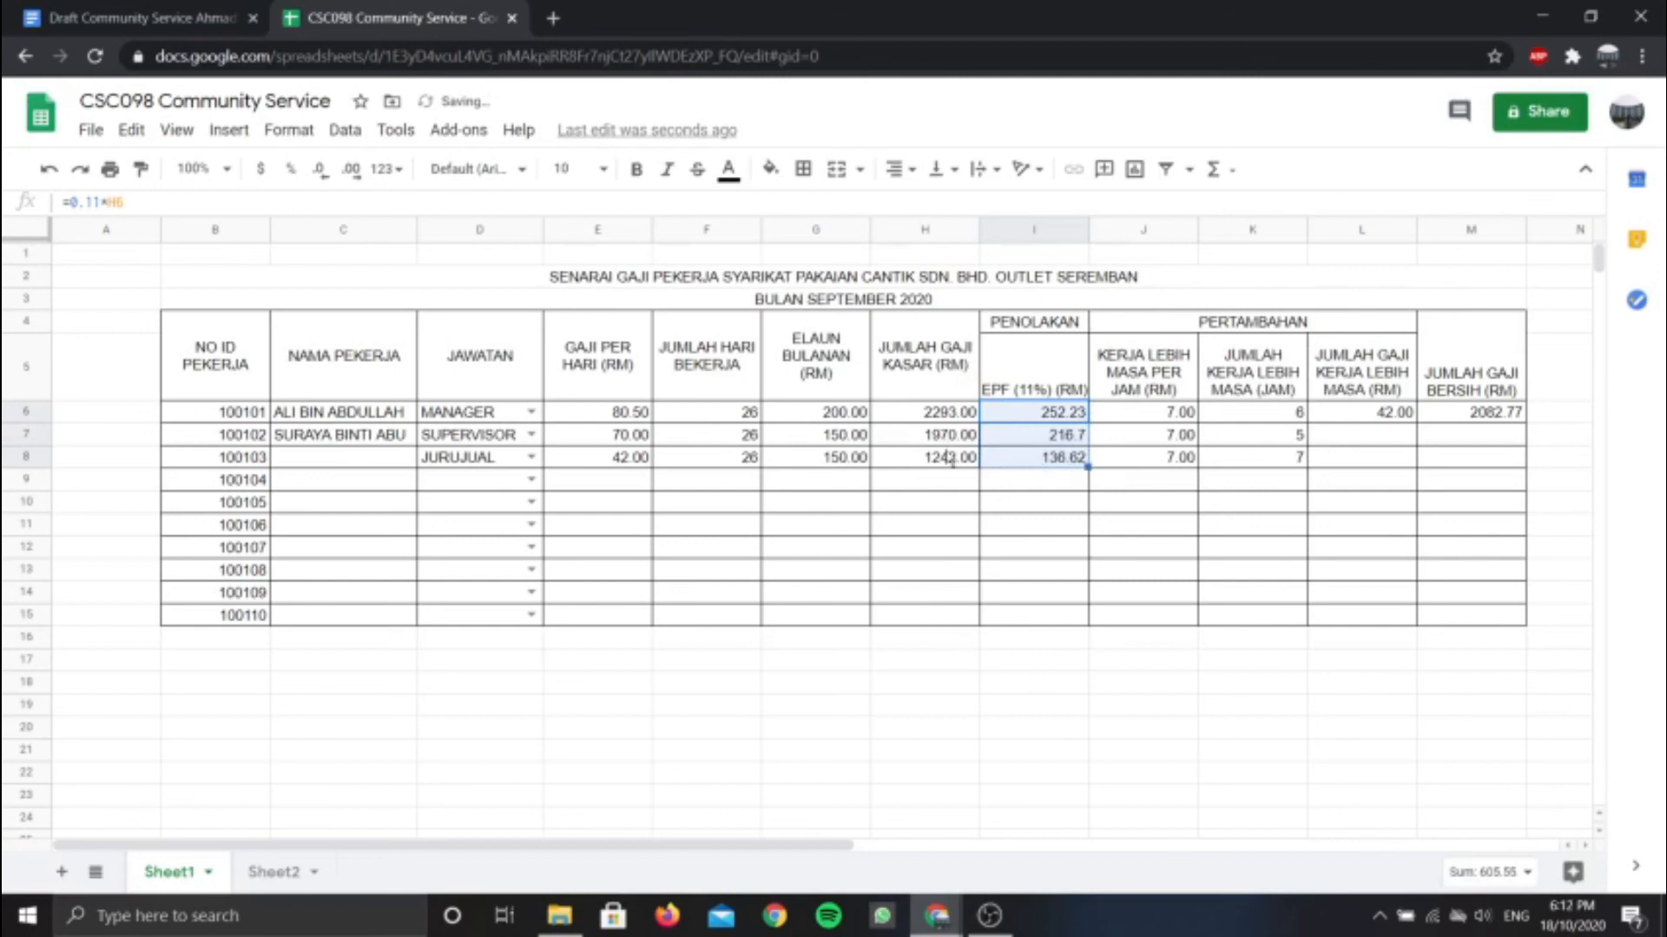
click(1045, 435)
click(1044, 463)
click(1036, 435)
click(1042, 458)
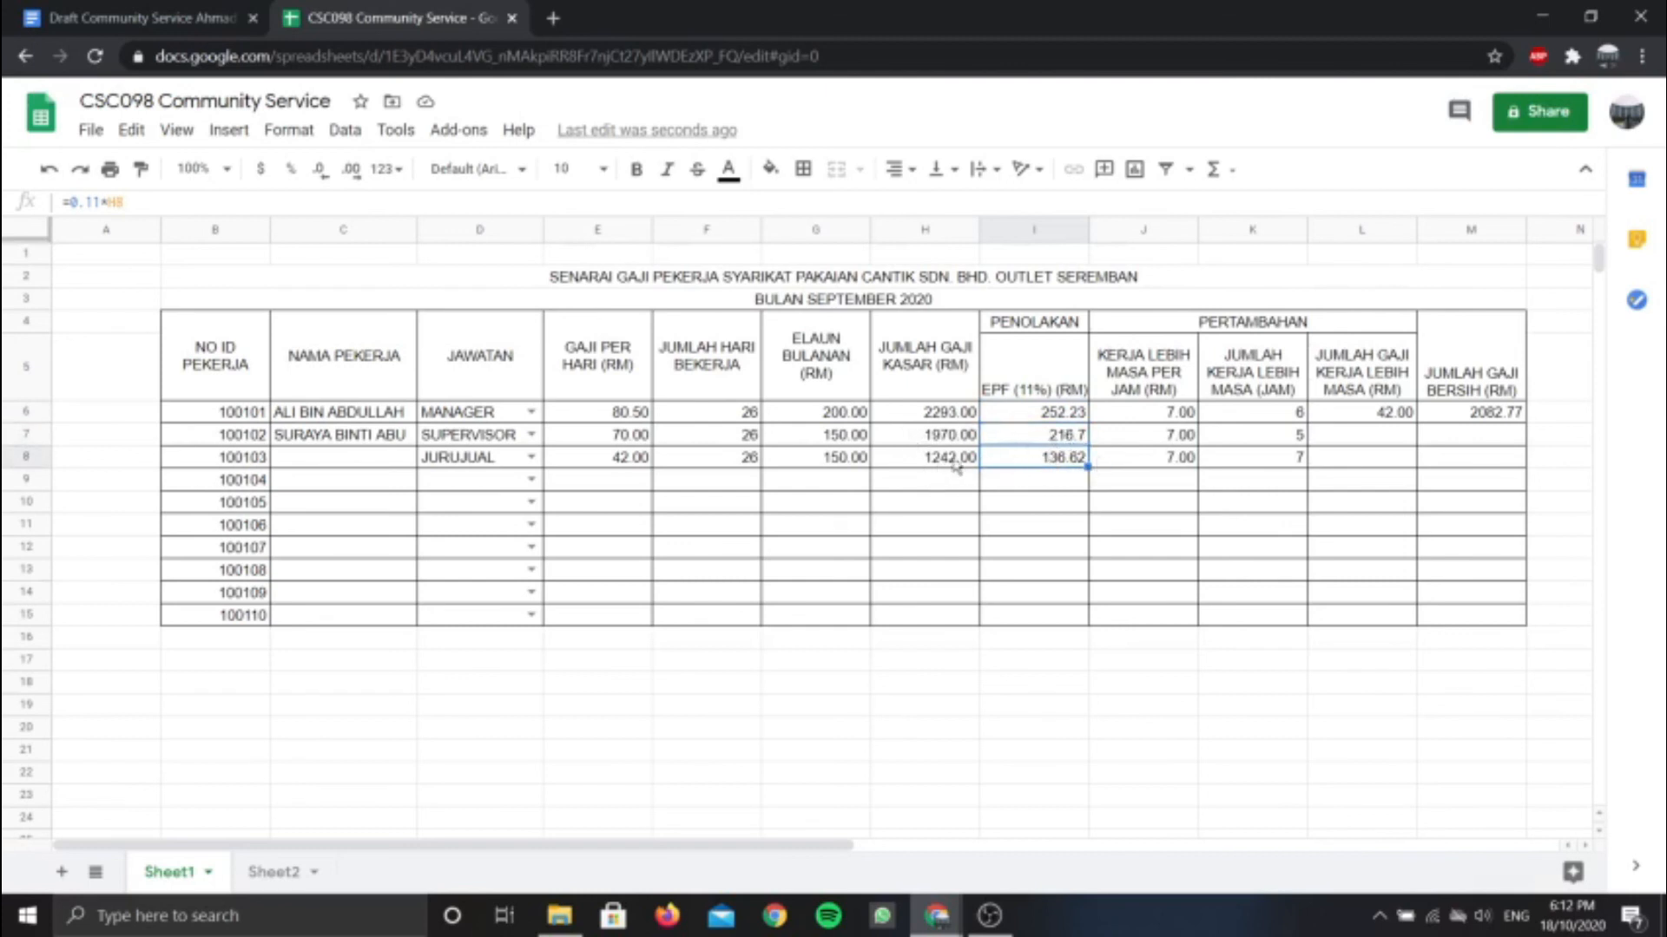
Fill the L6 overtime and M6 net pay formulas down to row 8 (overtime 42.00, 35.00, 49.00)
click(1388, 415)
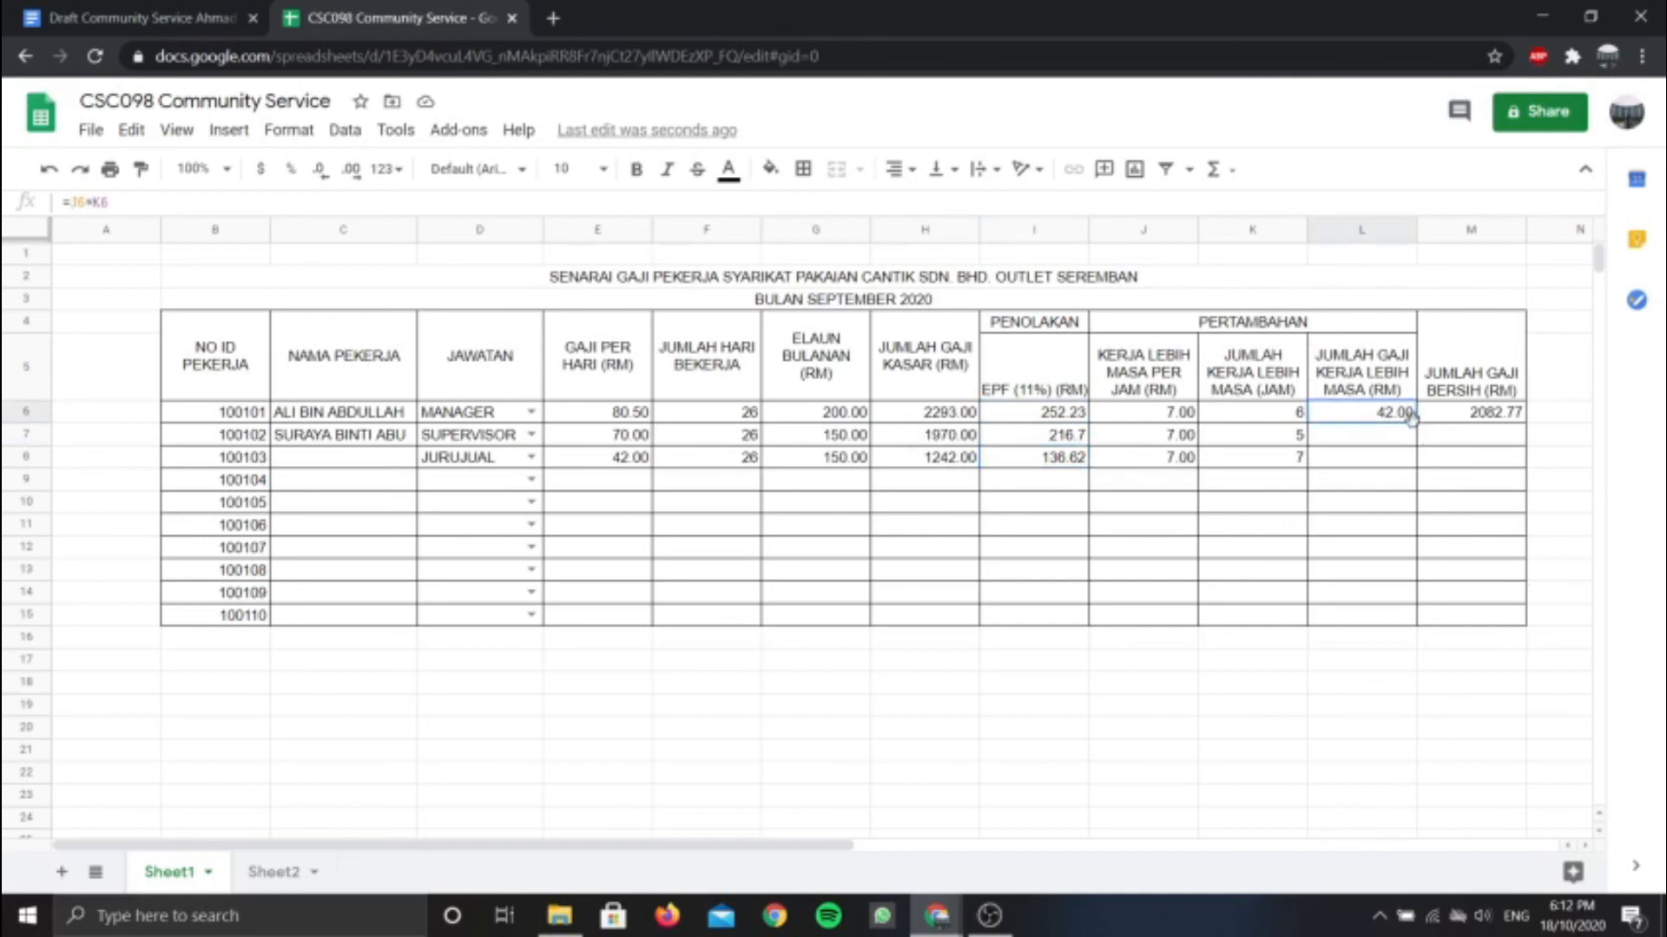
drag(1414, 422, 1423, 466)
click(1507, 417)
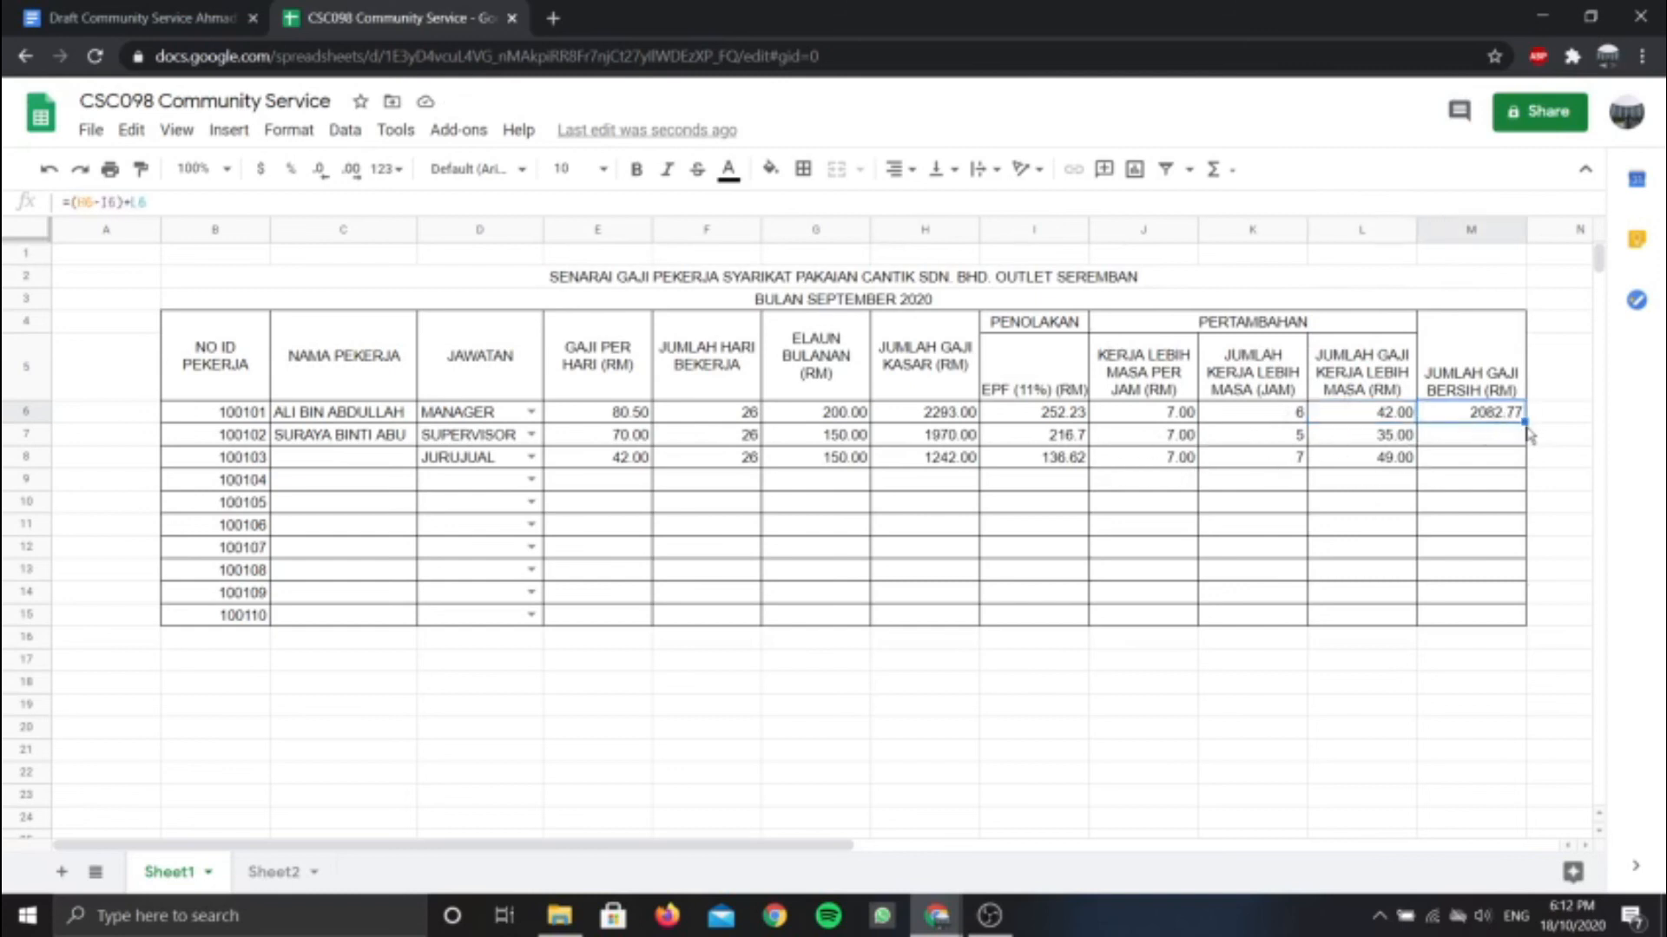
drag(1524, 422, 1525, 469)
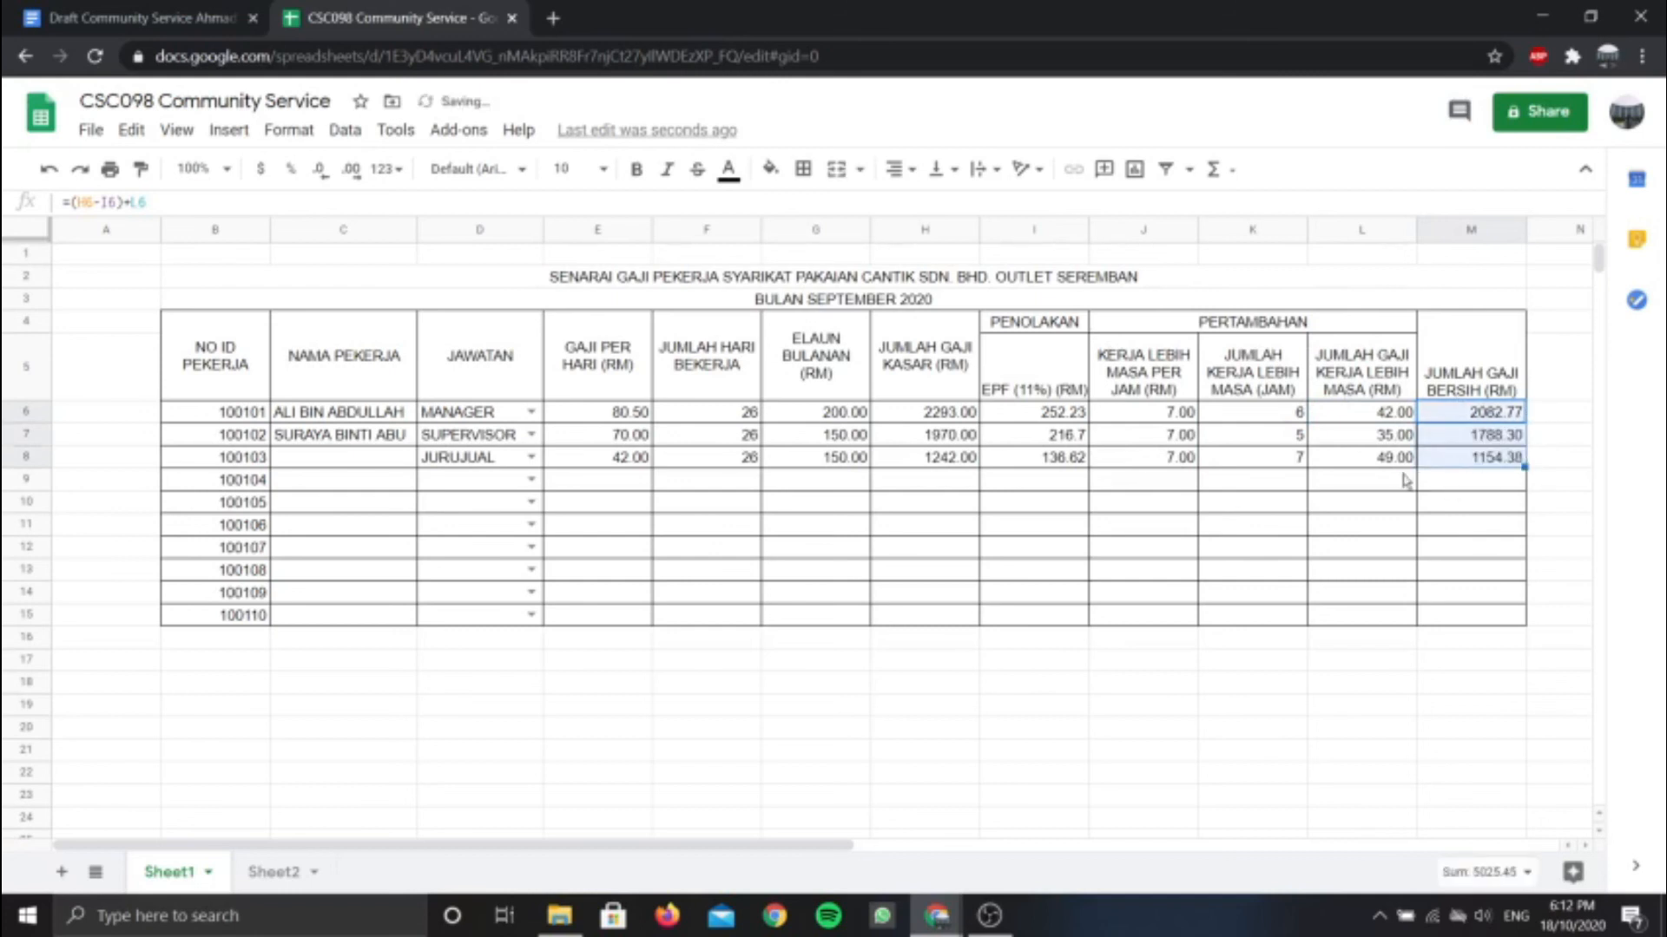
click(1473, 504)
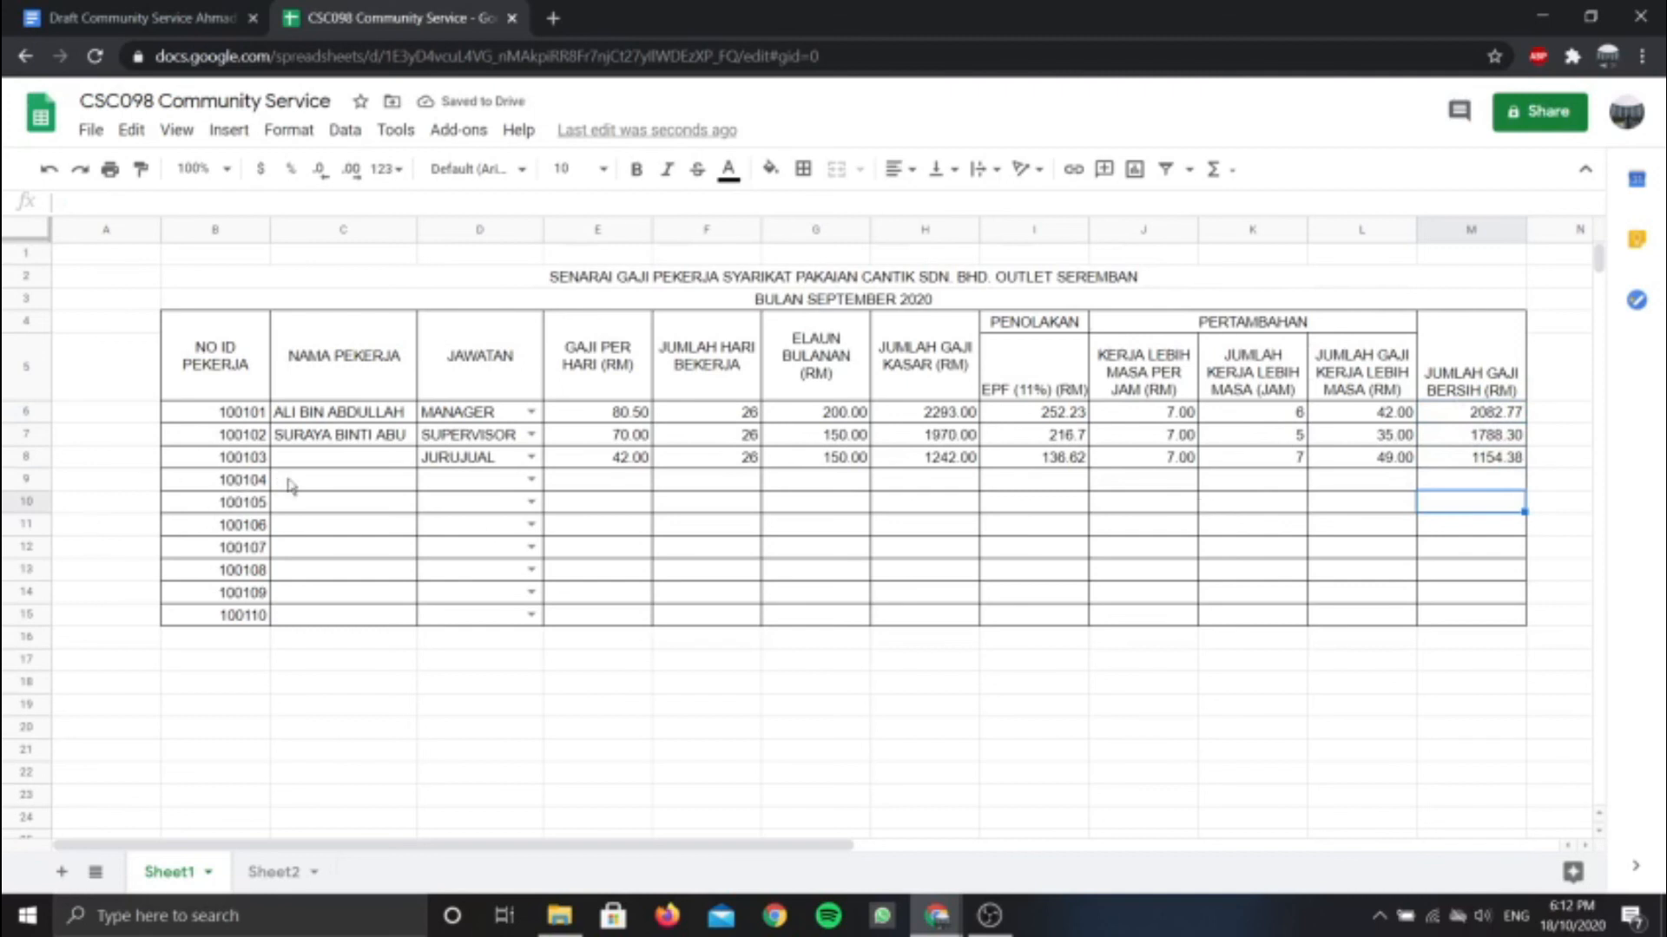
Fill the headers from NO ID PEKERJA through gross pay light blue
double_click(193, 334)
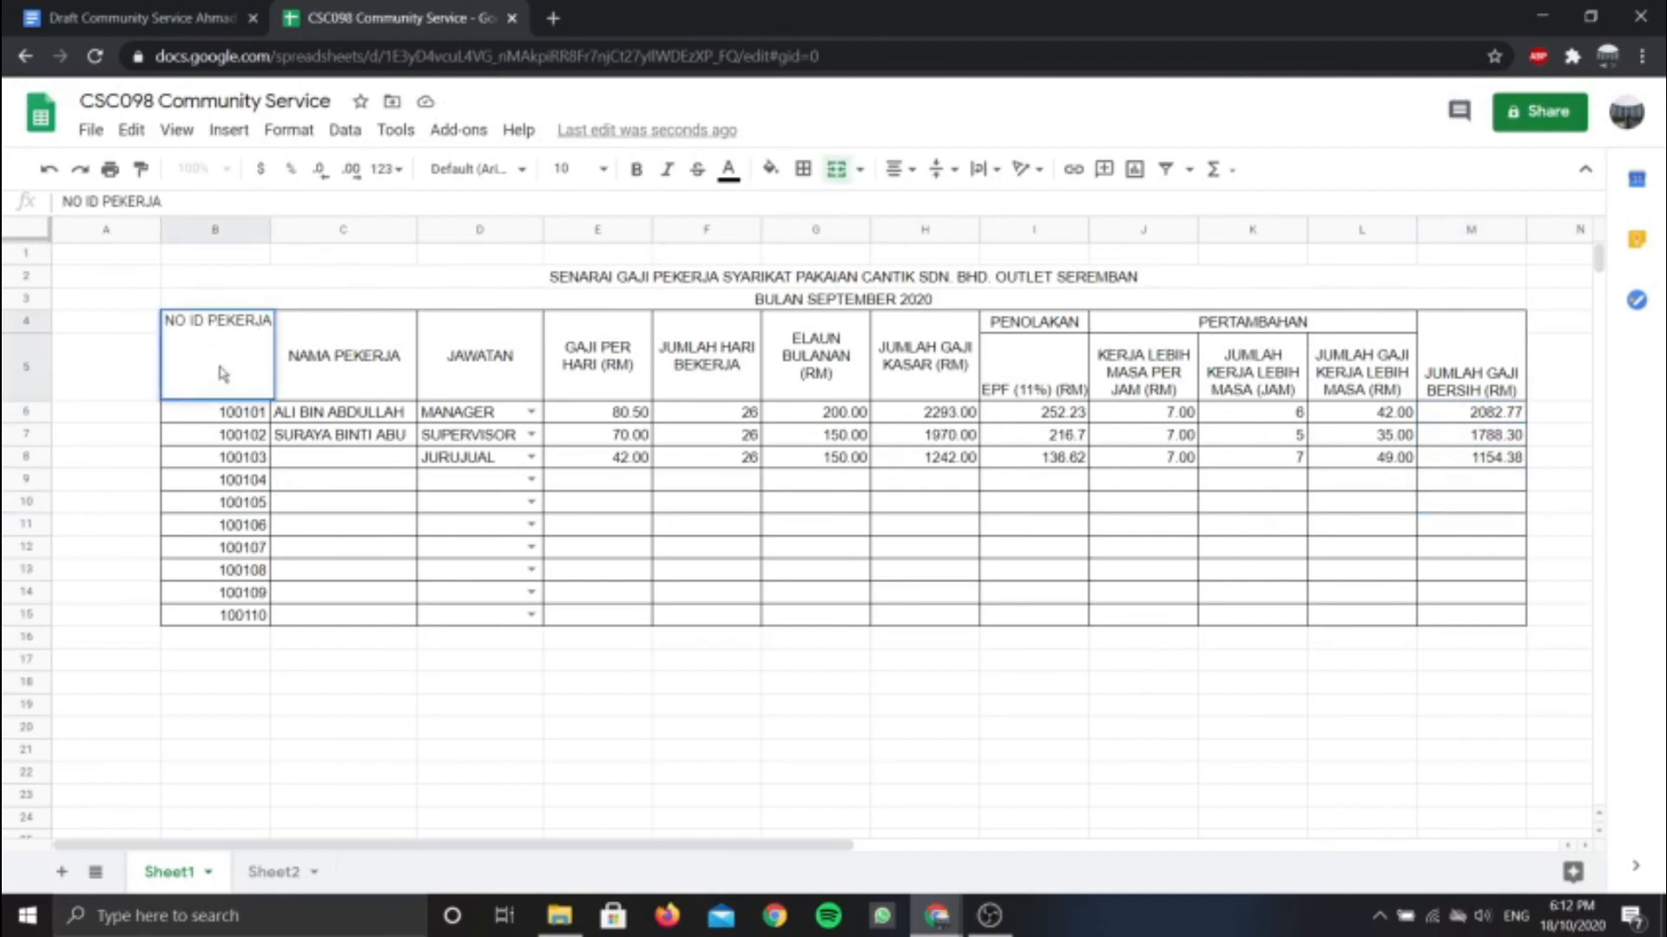
click(109, 320)
click(246, 375)
drag(255, 384, 925, 369)
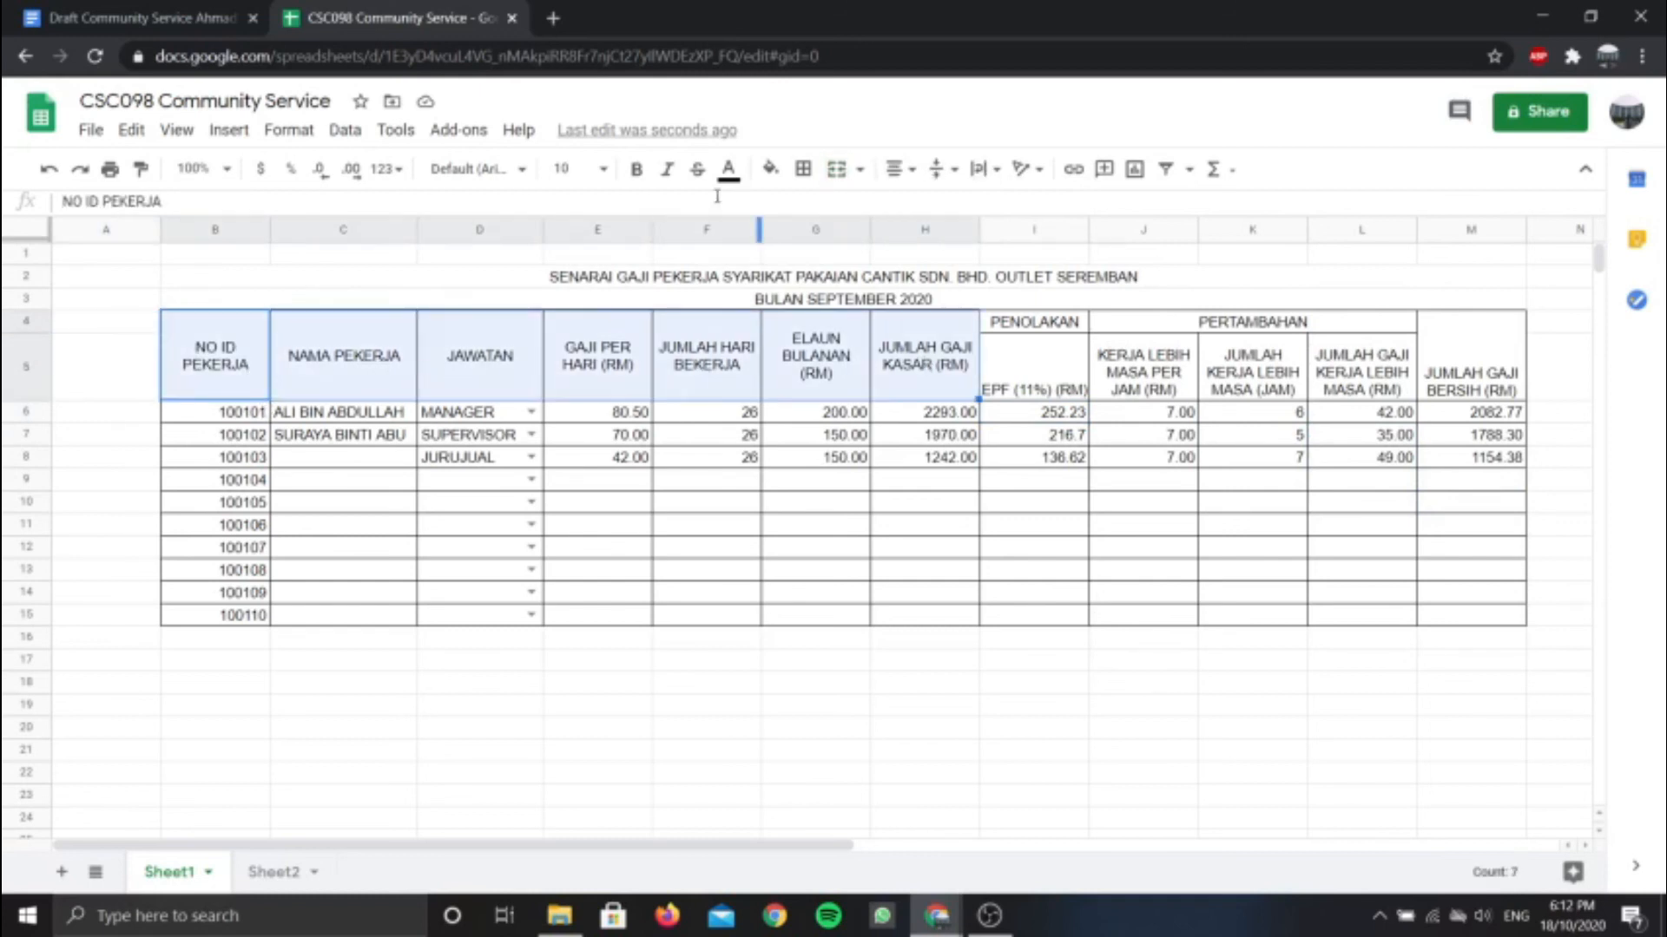
click(770, 174)
click(881, 300)
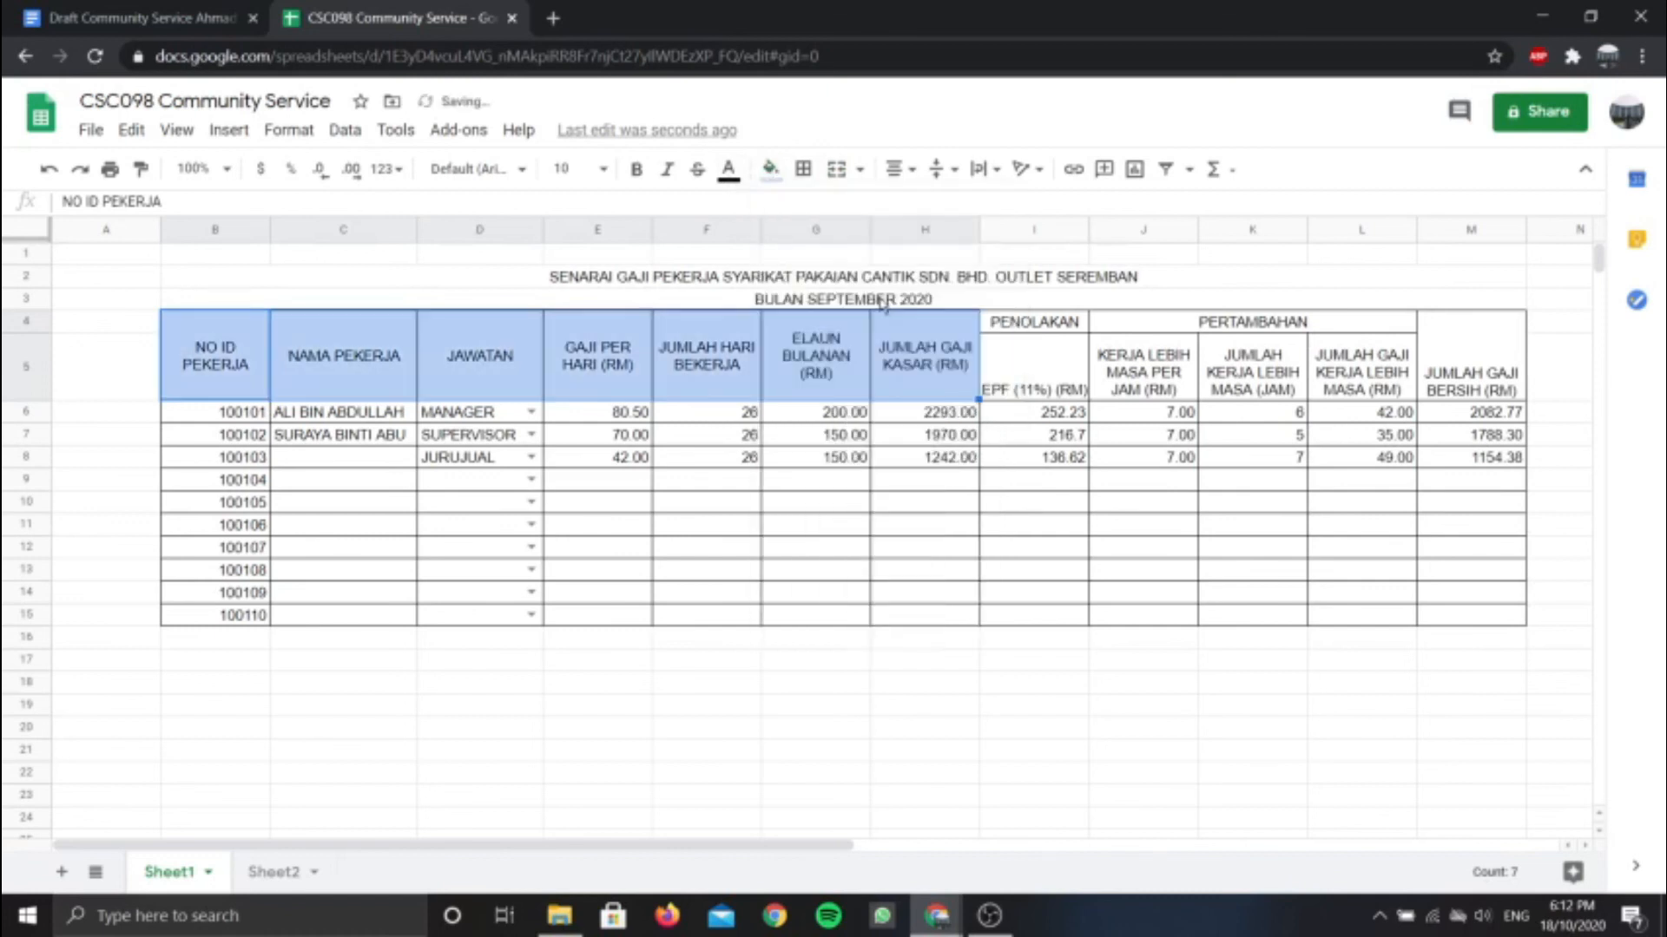
Fill the PENOLAKAN and EPF headers red
click(985, 437)
click(1025, 362)
click(1009, 323)
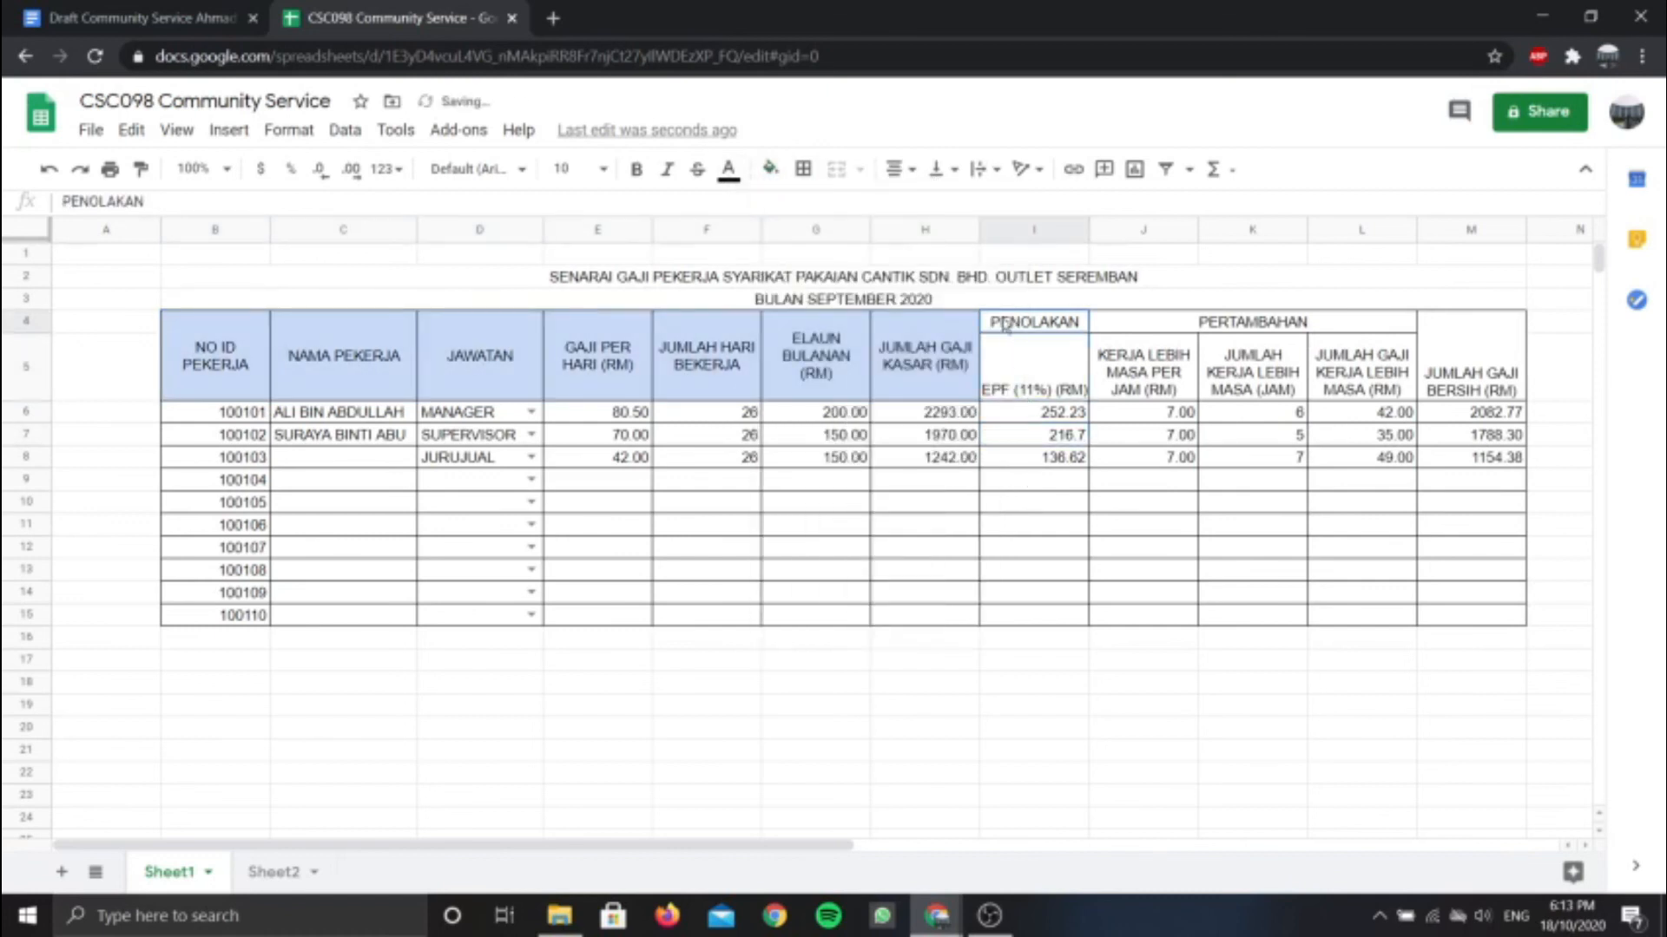
shift+click(1011, 346)
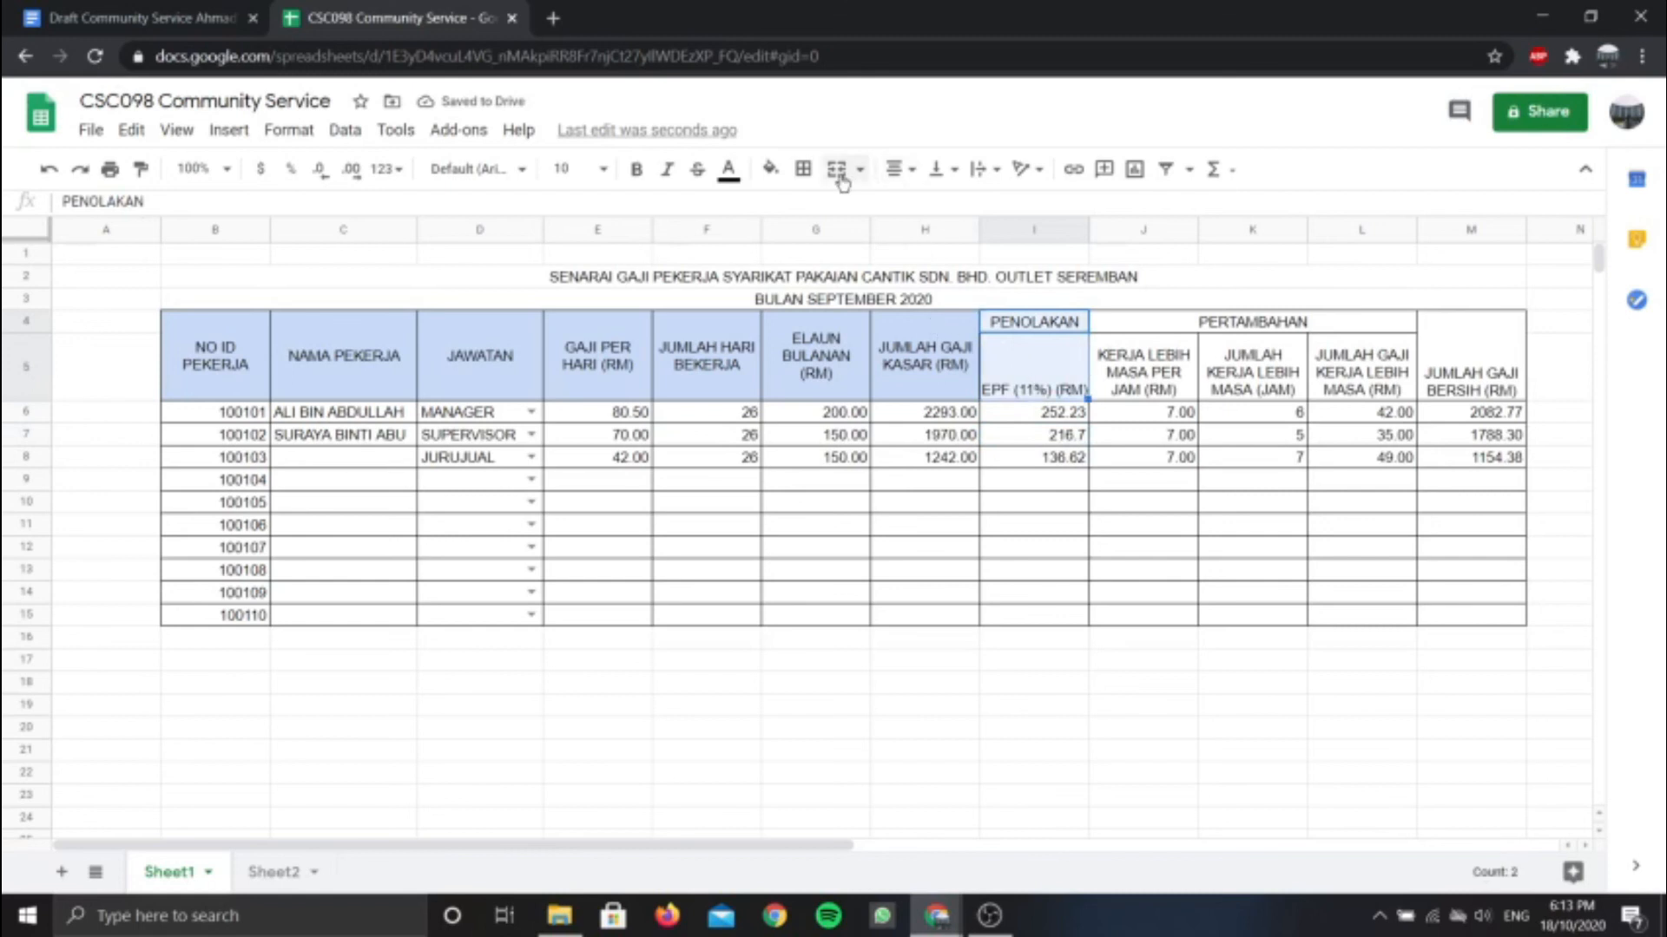
click(772, 174)
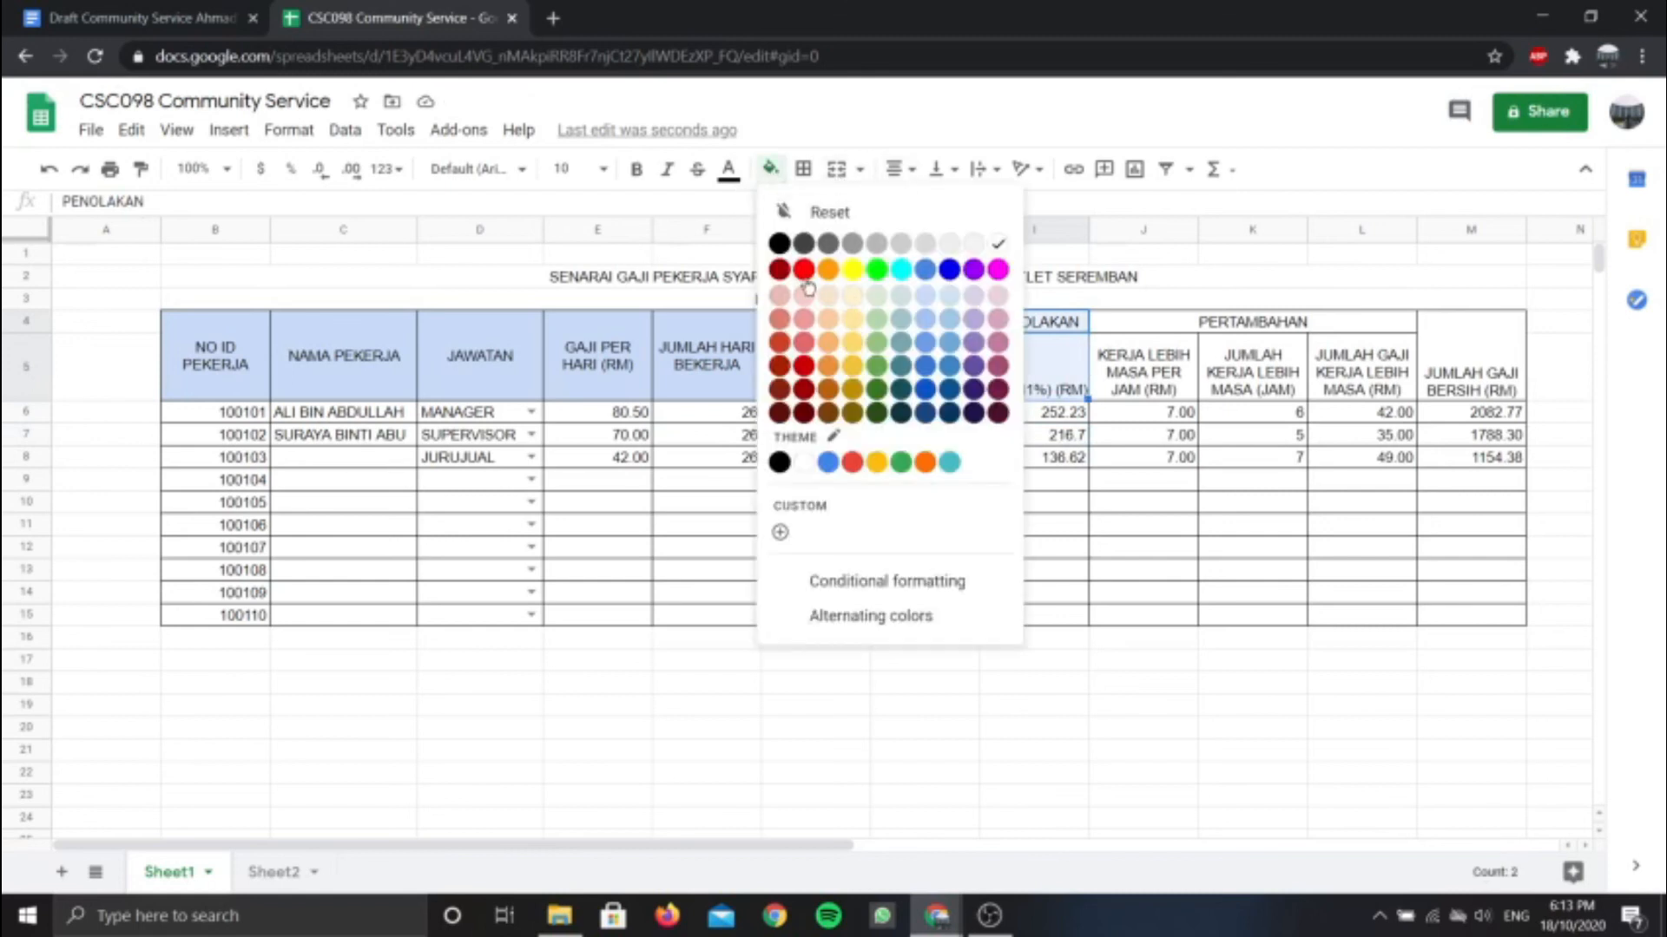
click(804, 270)
Fill the PERTAMBAHAN headers bright green and the net pay header light green
click(1144, 365)
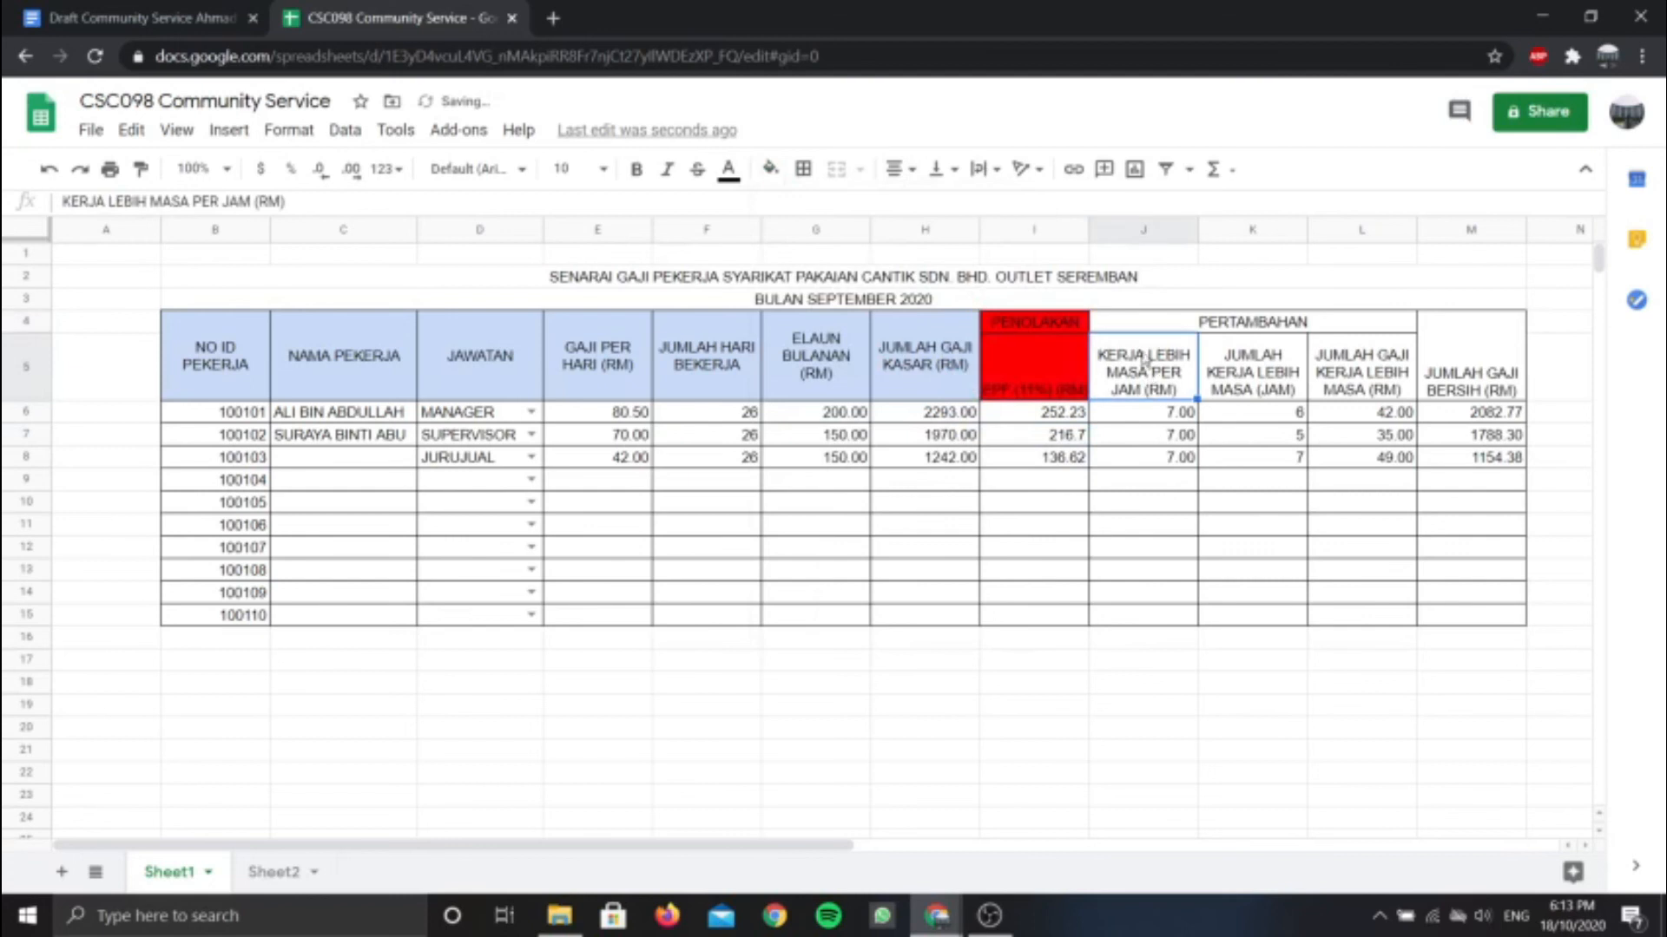
drag(1120, 328, 1144, 369)
click(803, 169)
click(772, 169)
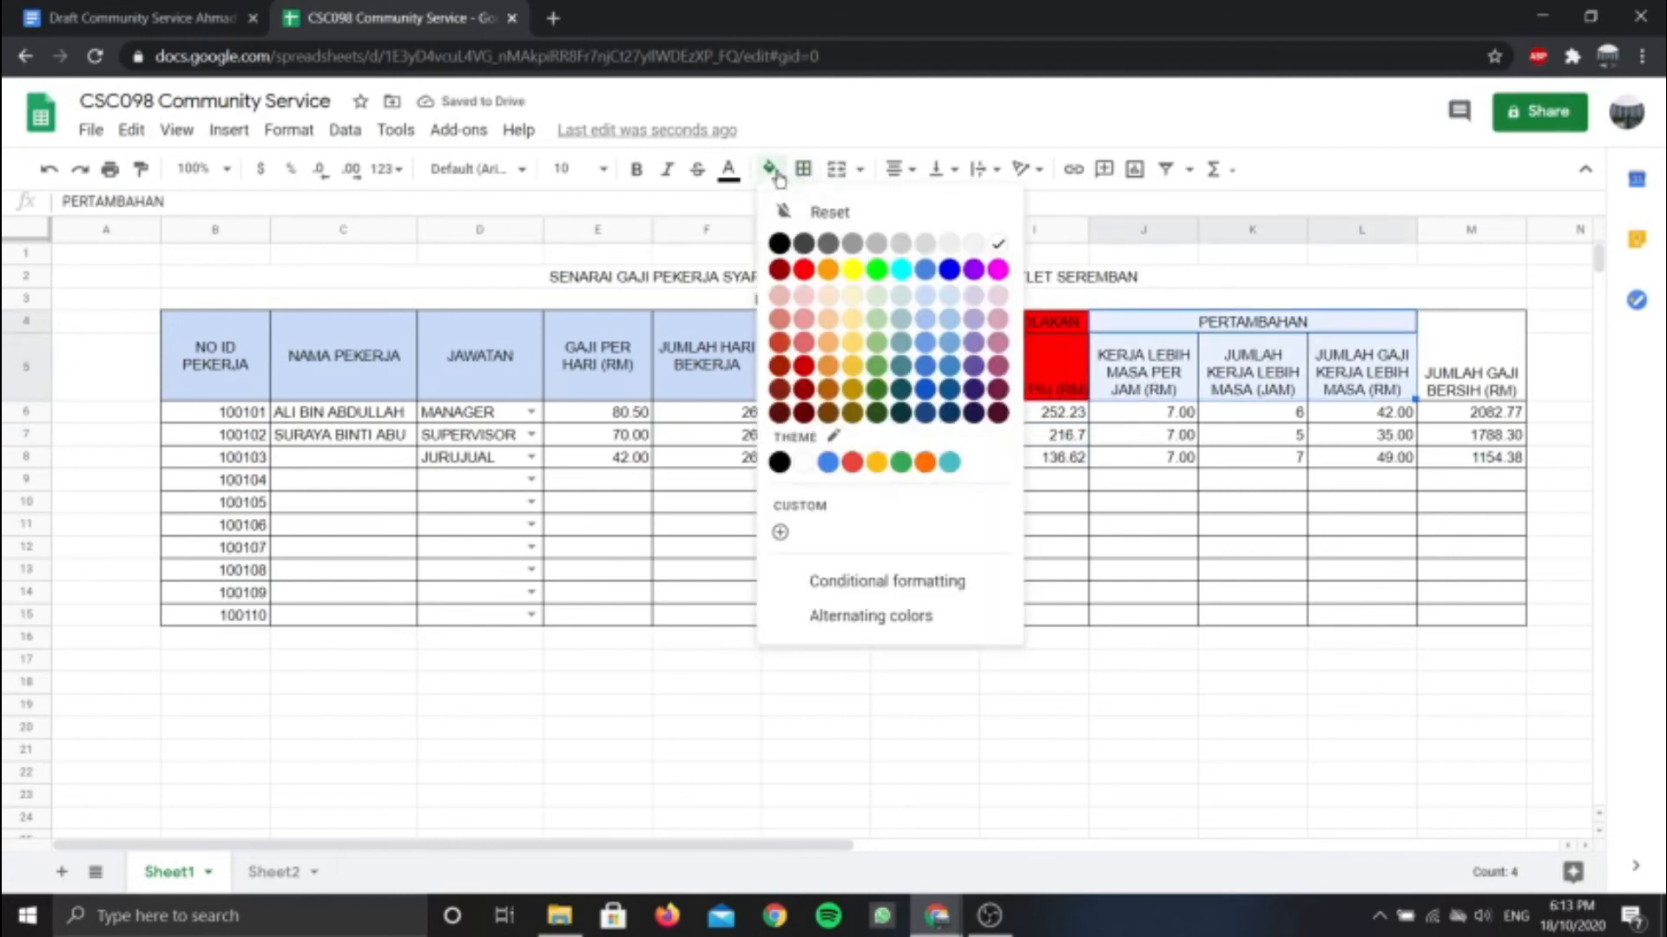
click(876, 270)
click(1453, 339)
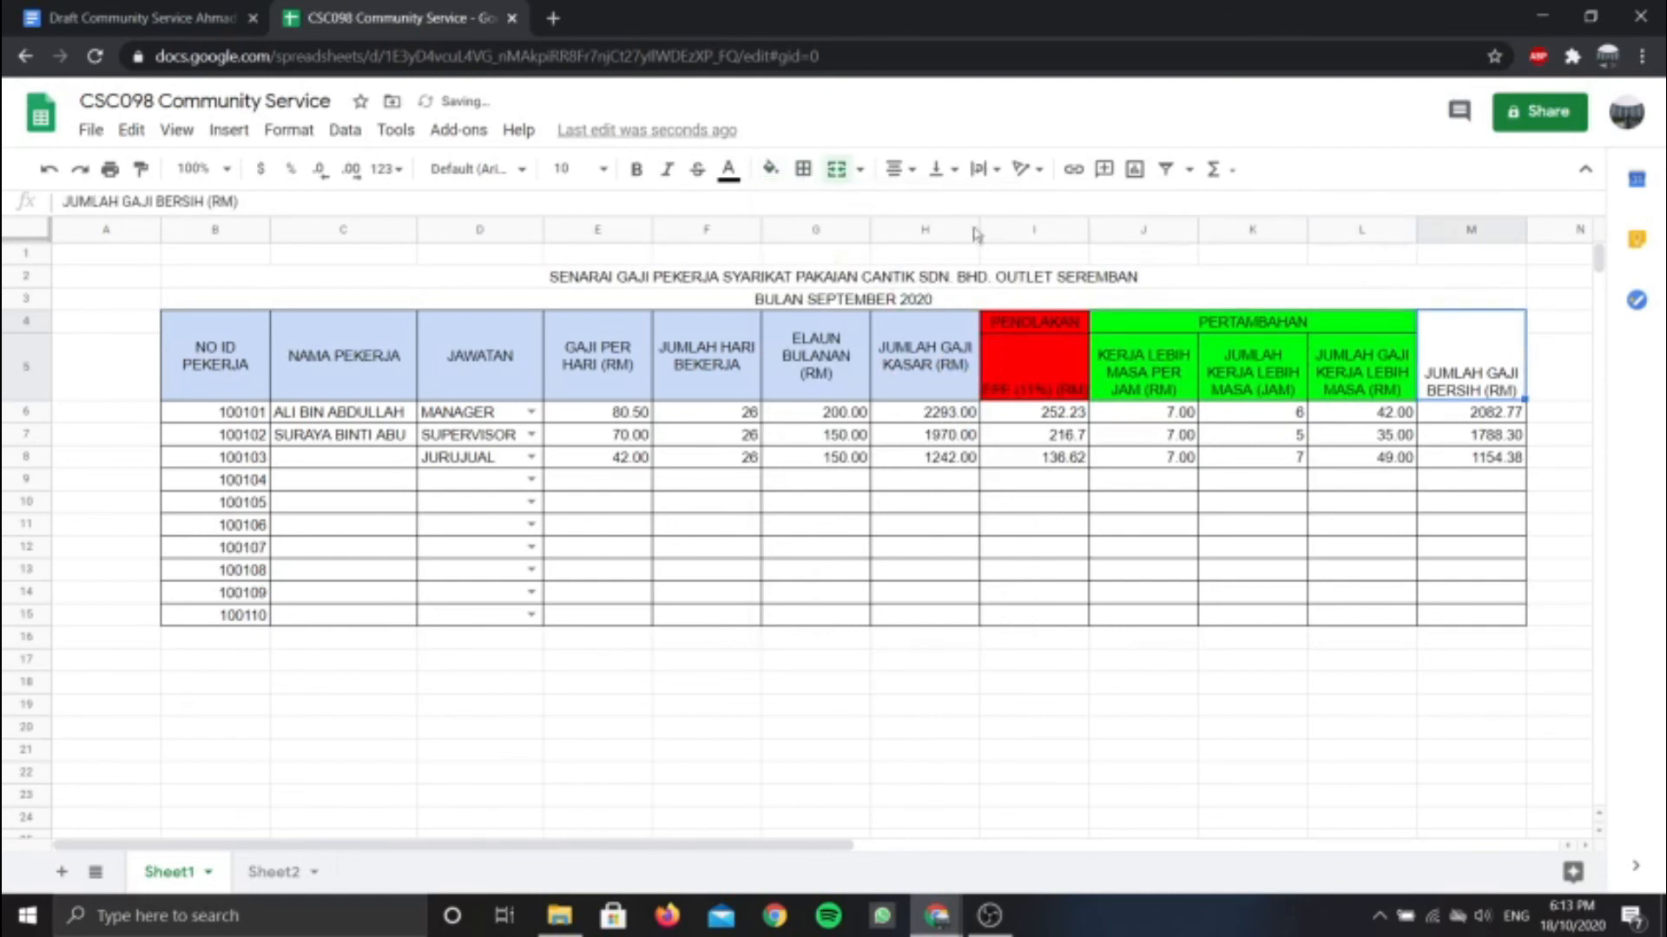
click(771, 170)
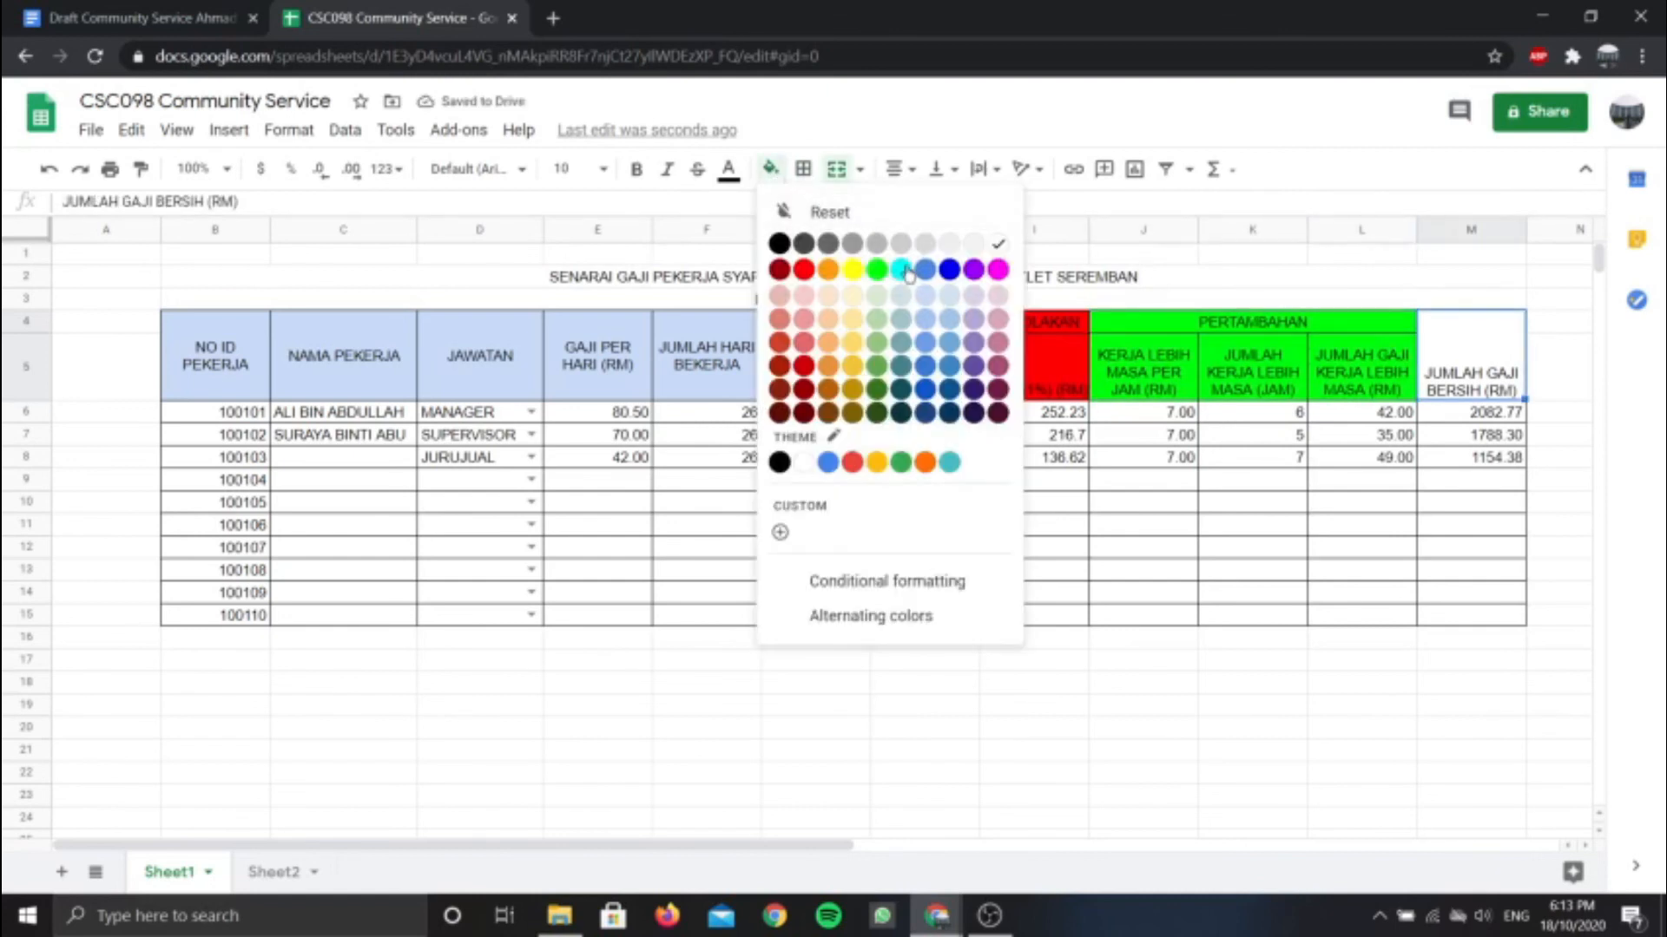
click(881, 299)
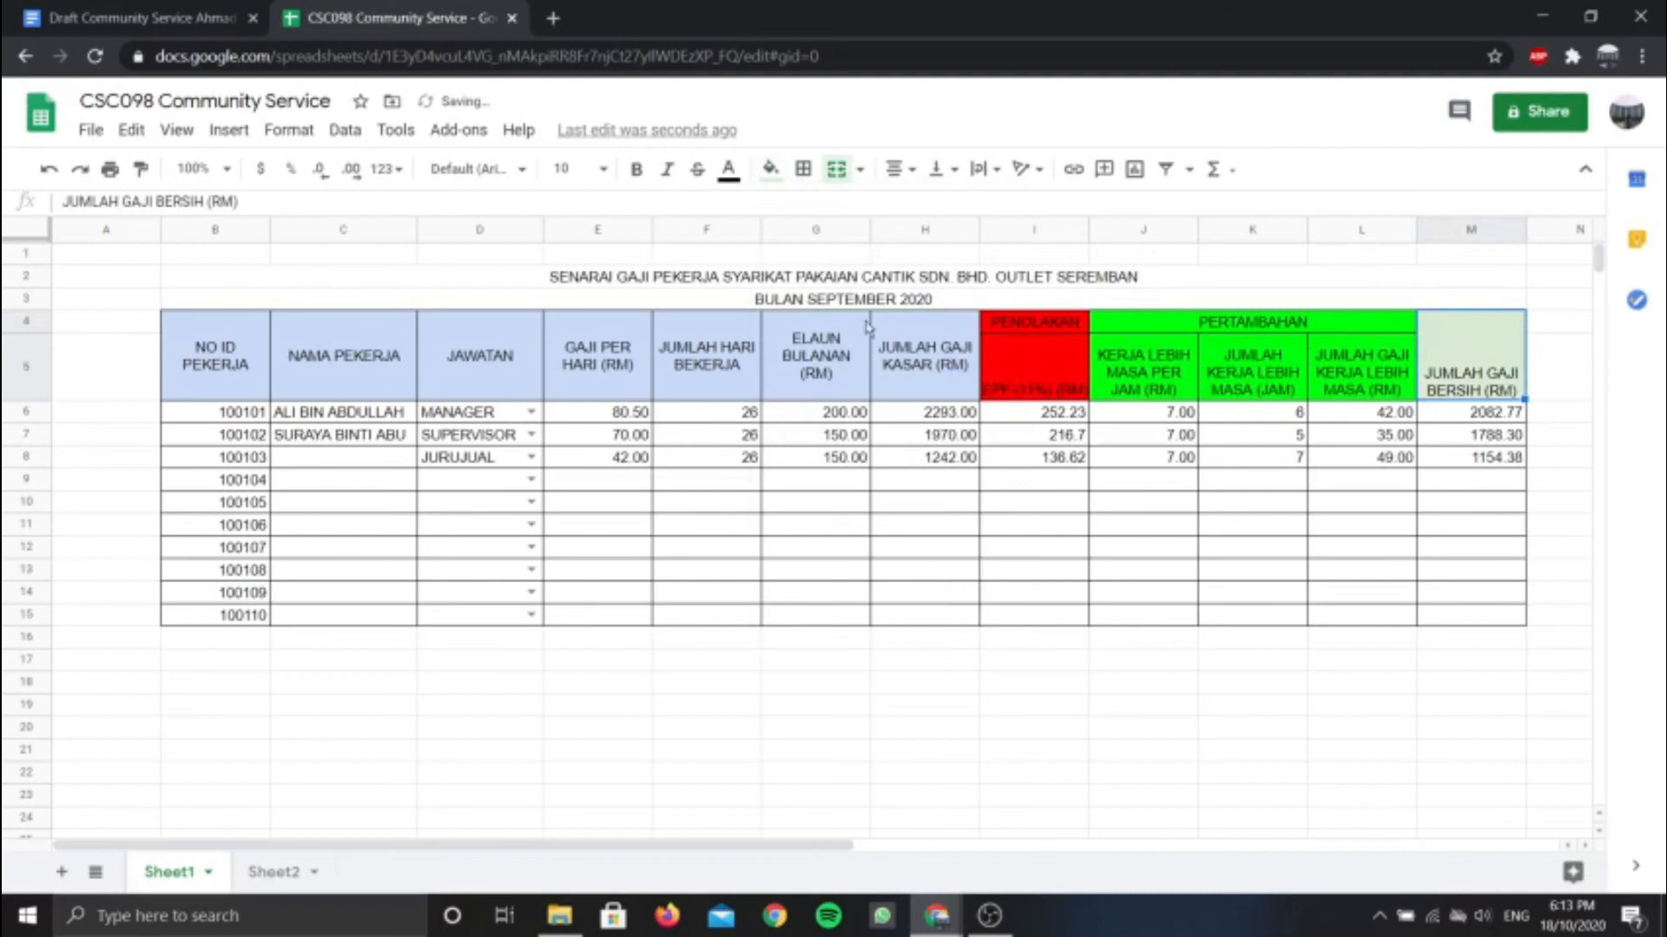
Centre the payroll table B4:M15 horizontally and middle-align it vertically
click(701, 395)
click(195, 337)
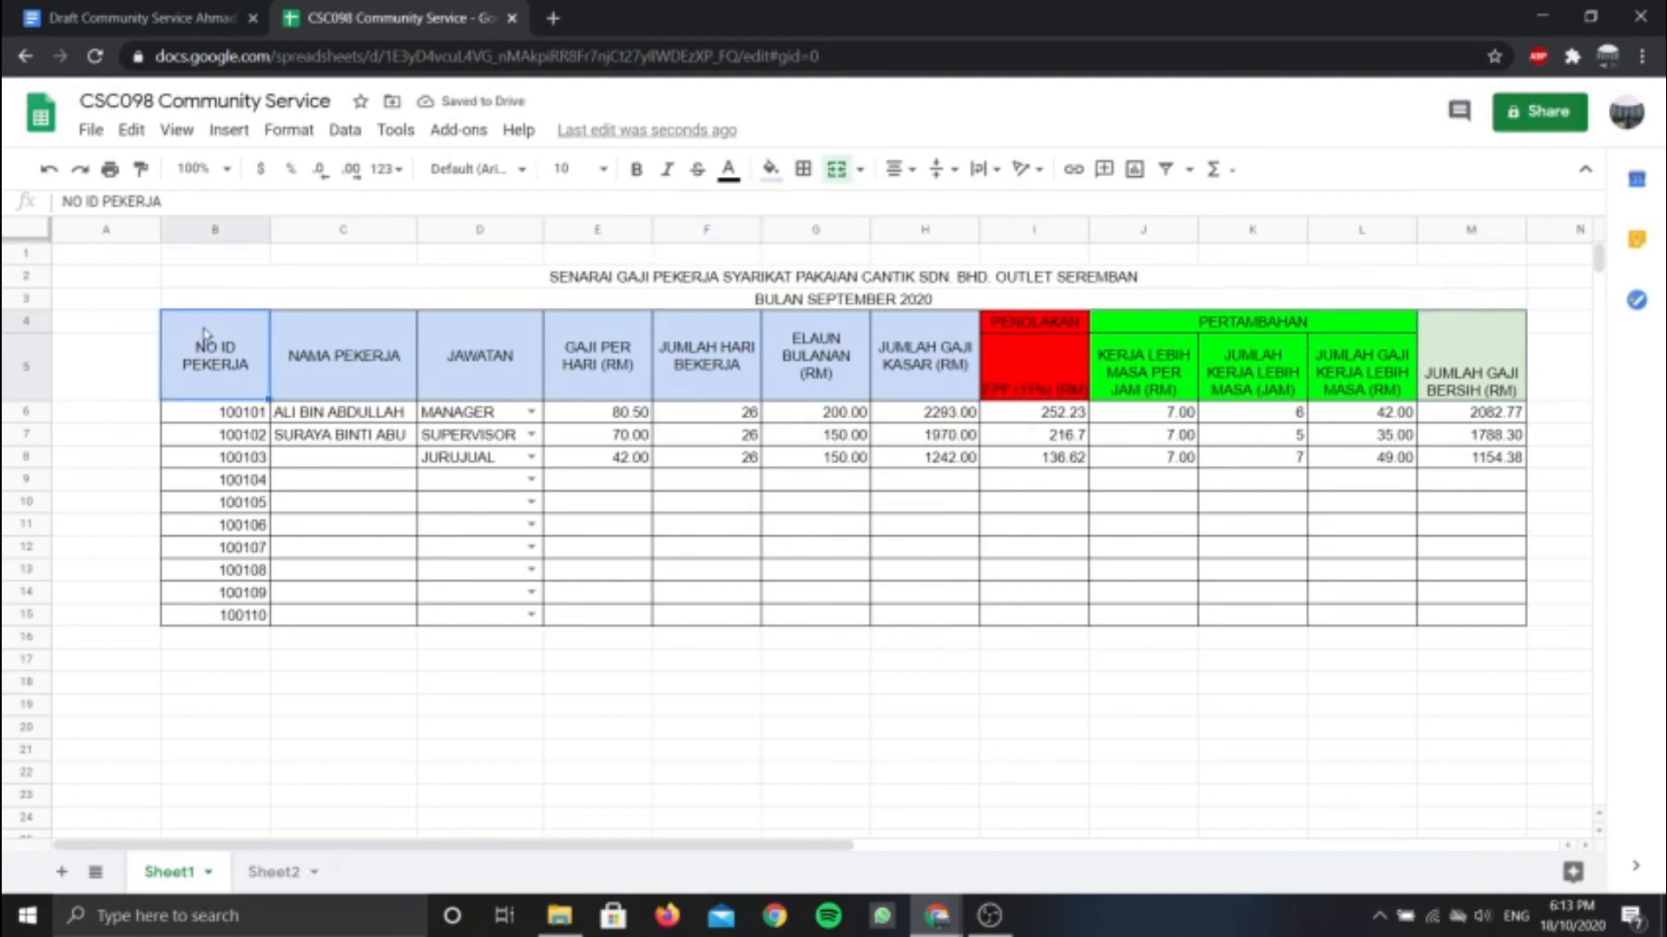
drag(205, 336, 1495, 619)
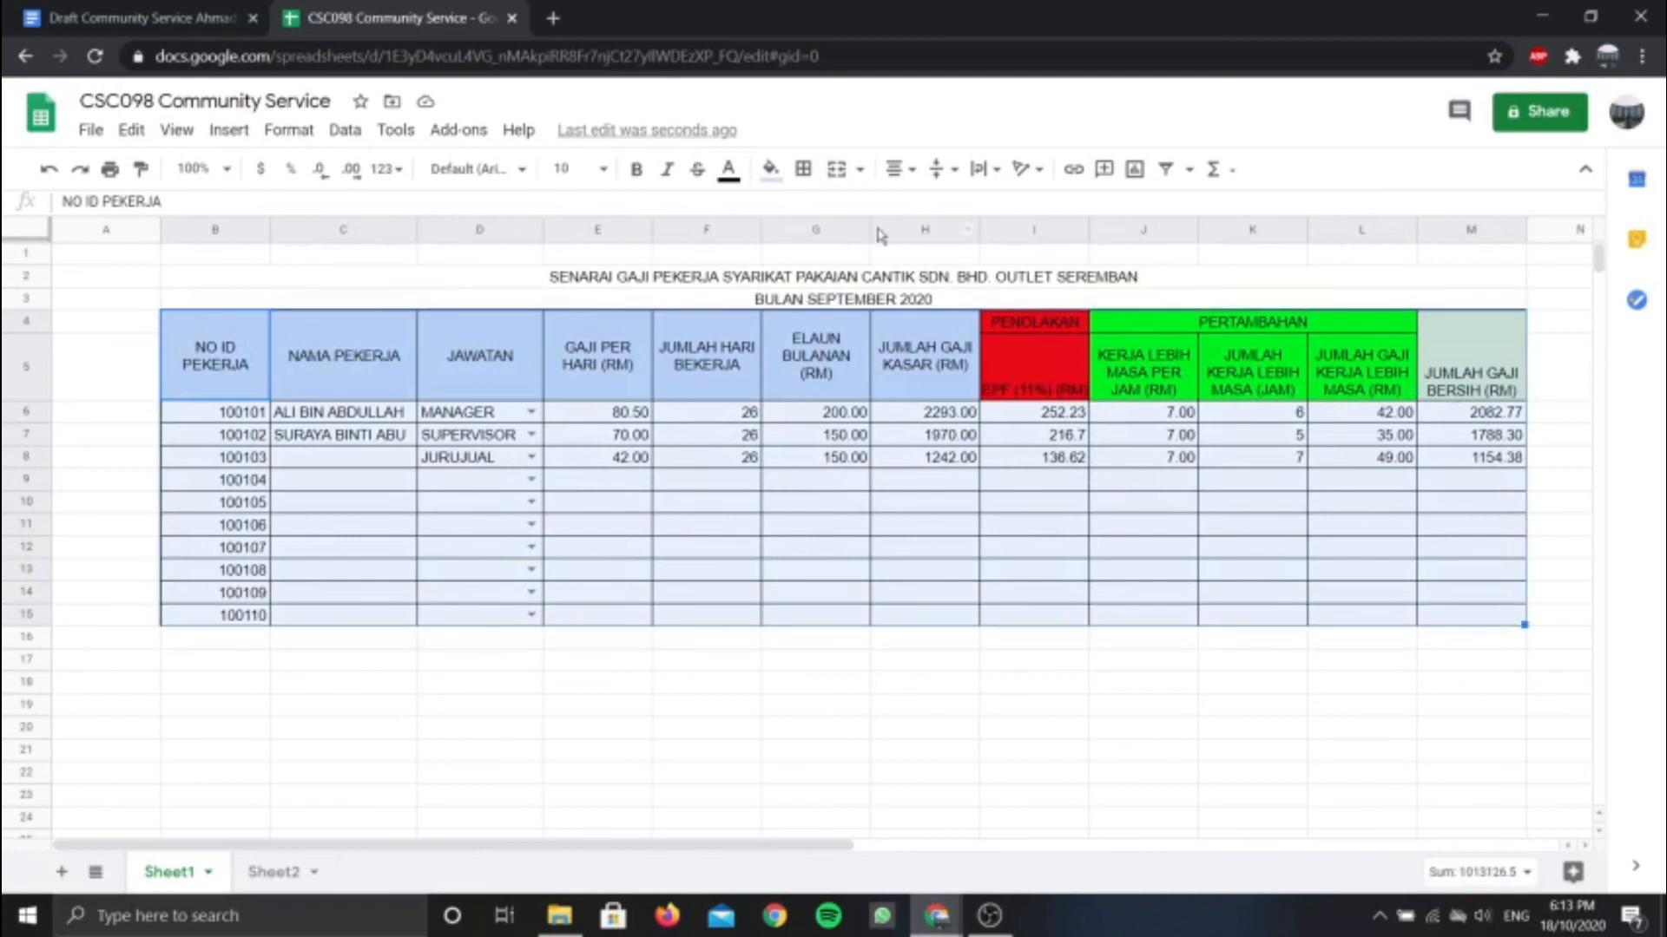
click(899, 169)
click(924, 209)
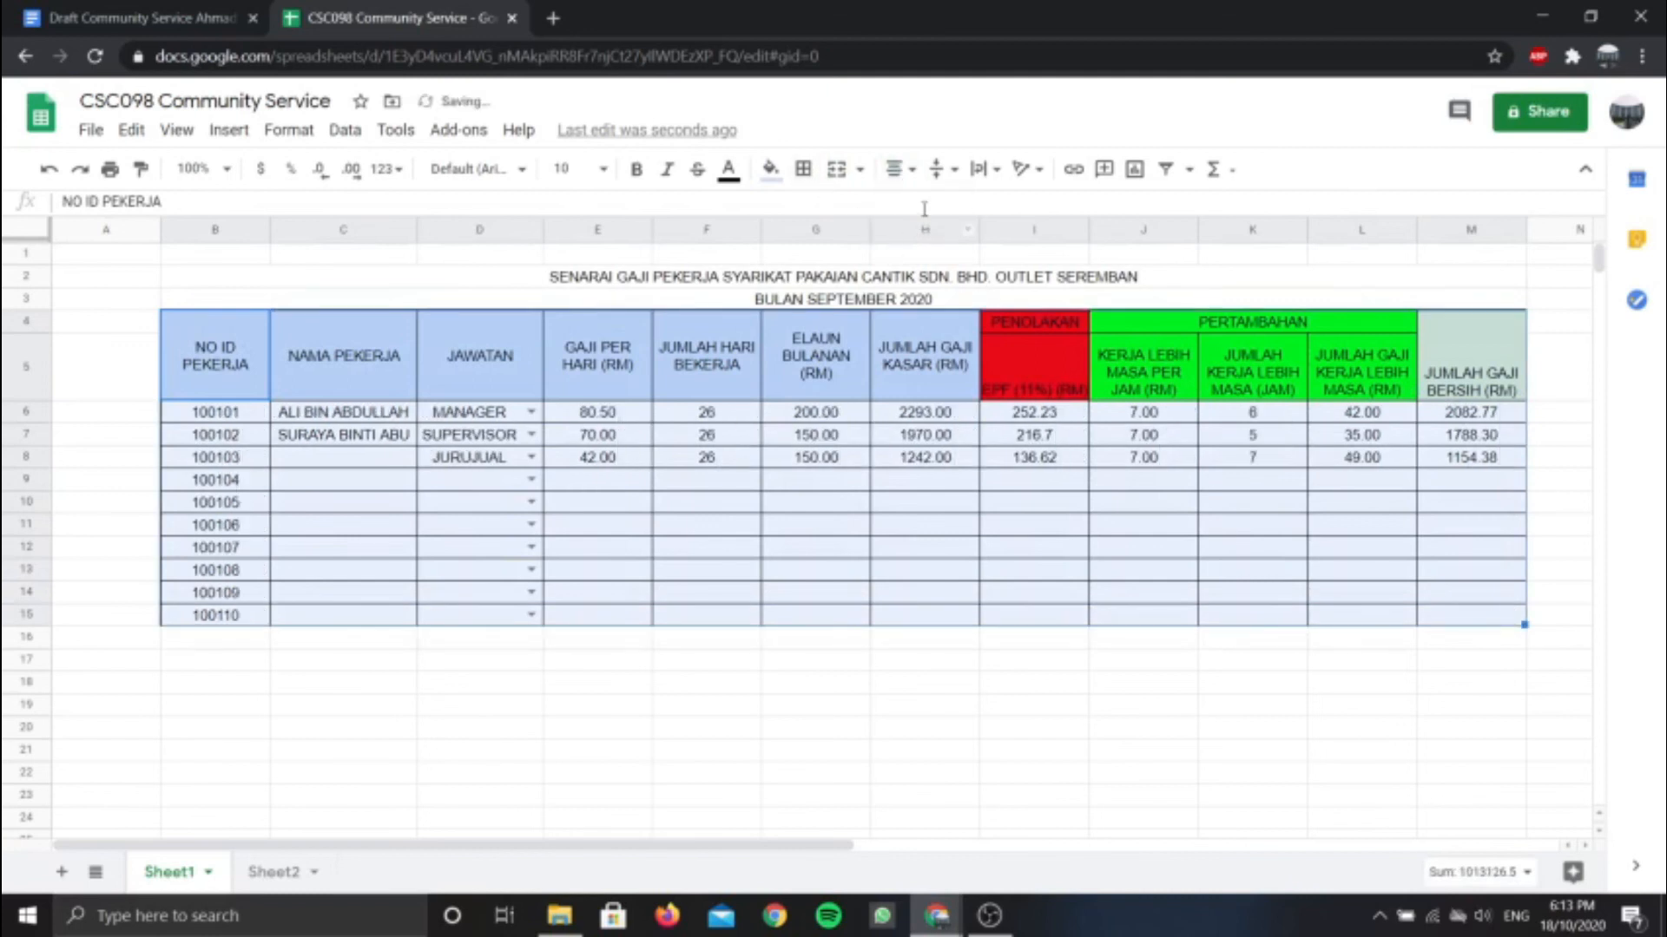
click(958, 170)
click(968, 205)
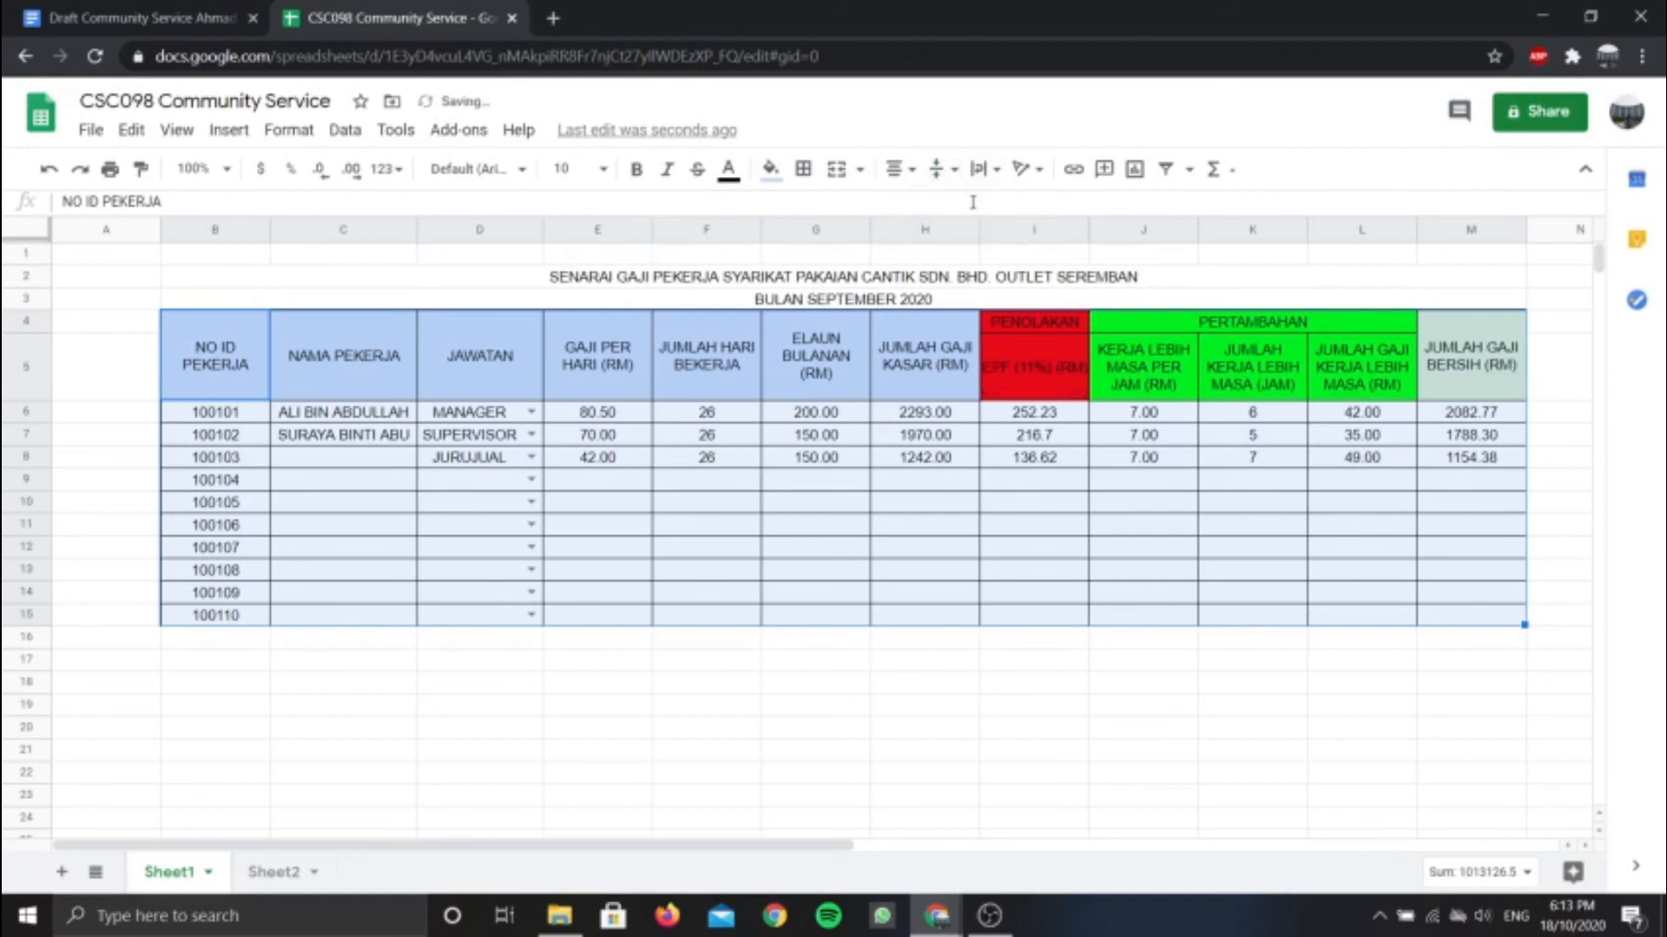
click(792, 505)
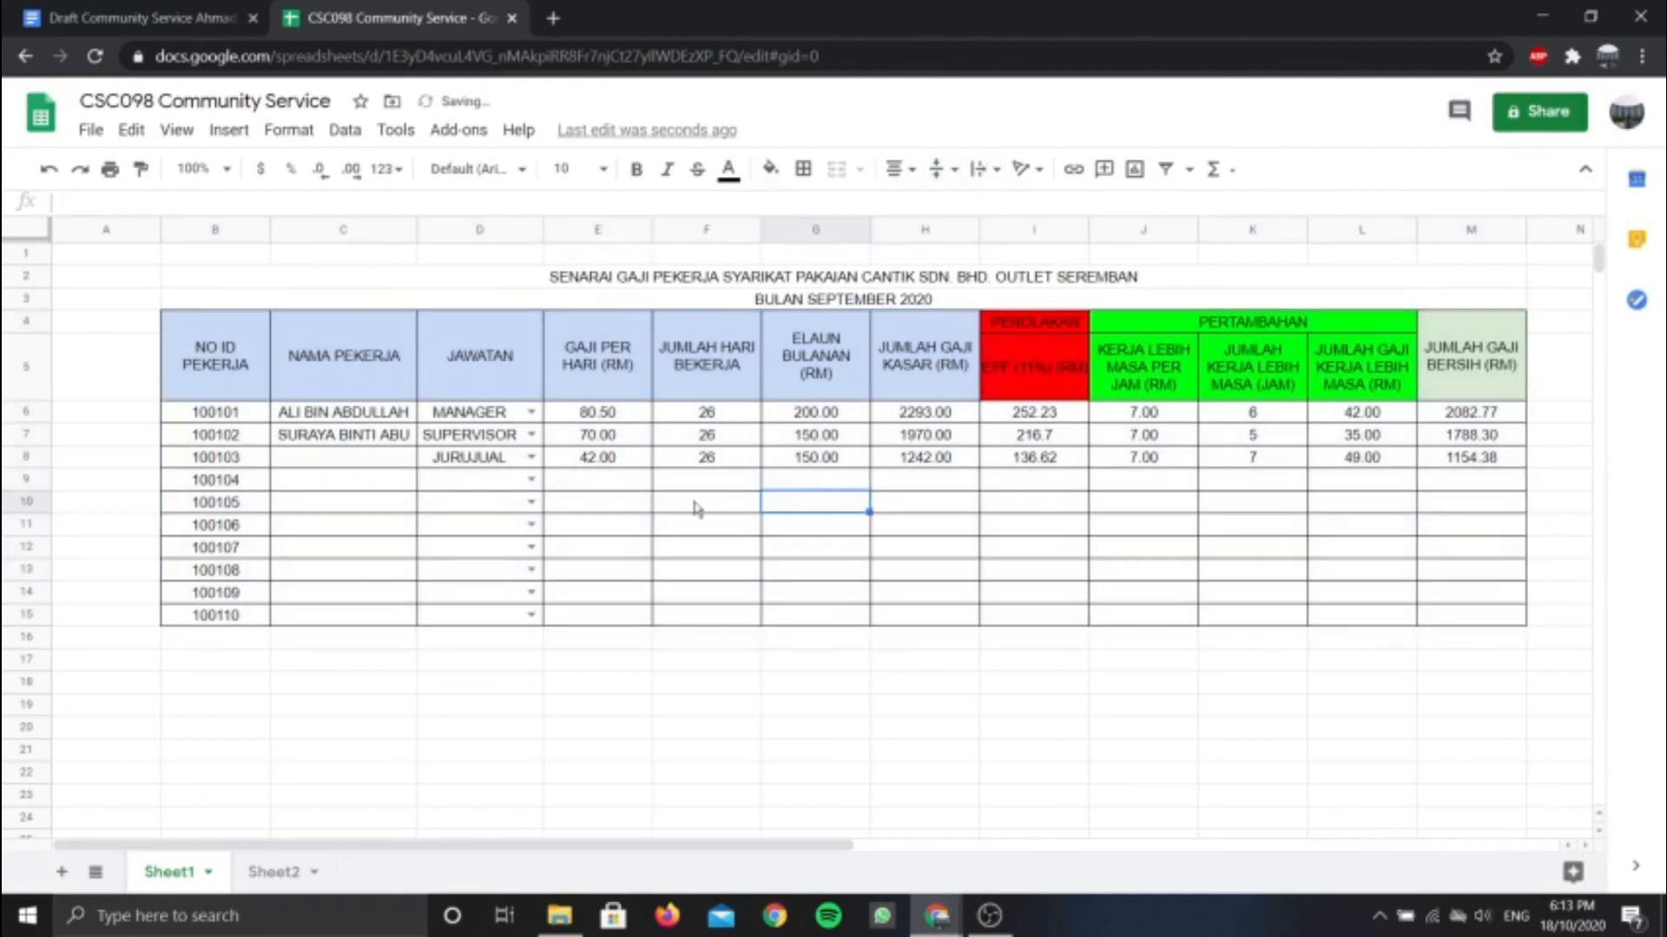
Set row 11's job title to SUPERVISOR from the D11 dropdown
click(328, 459)
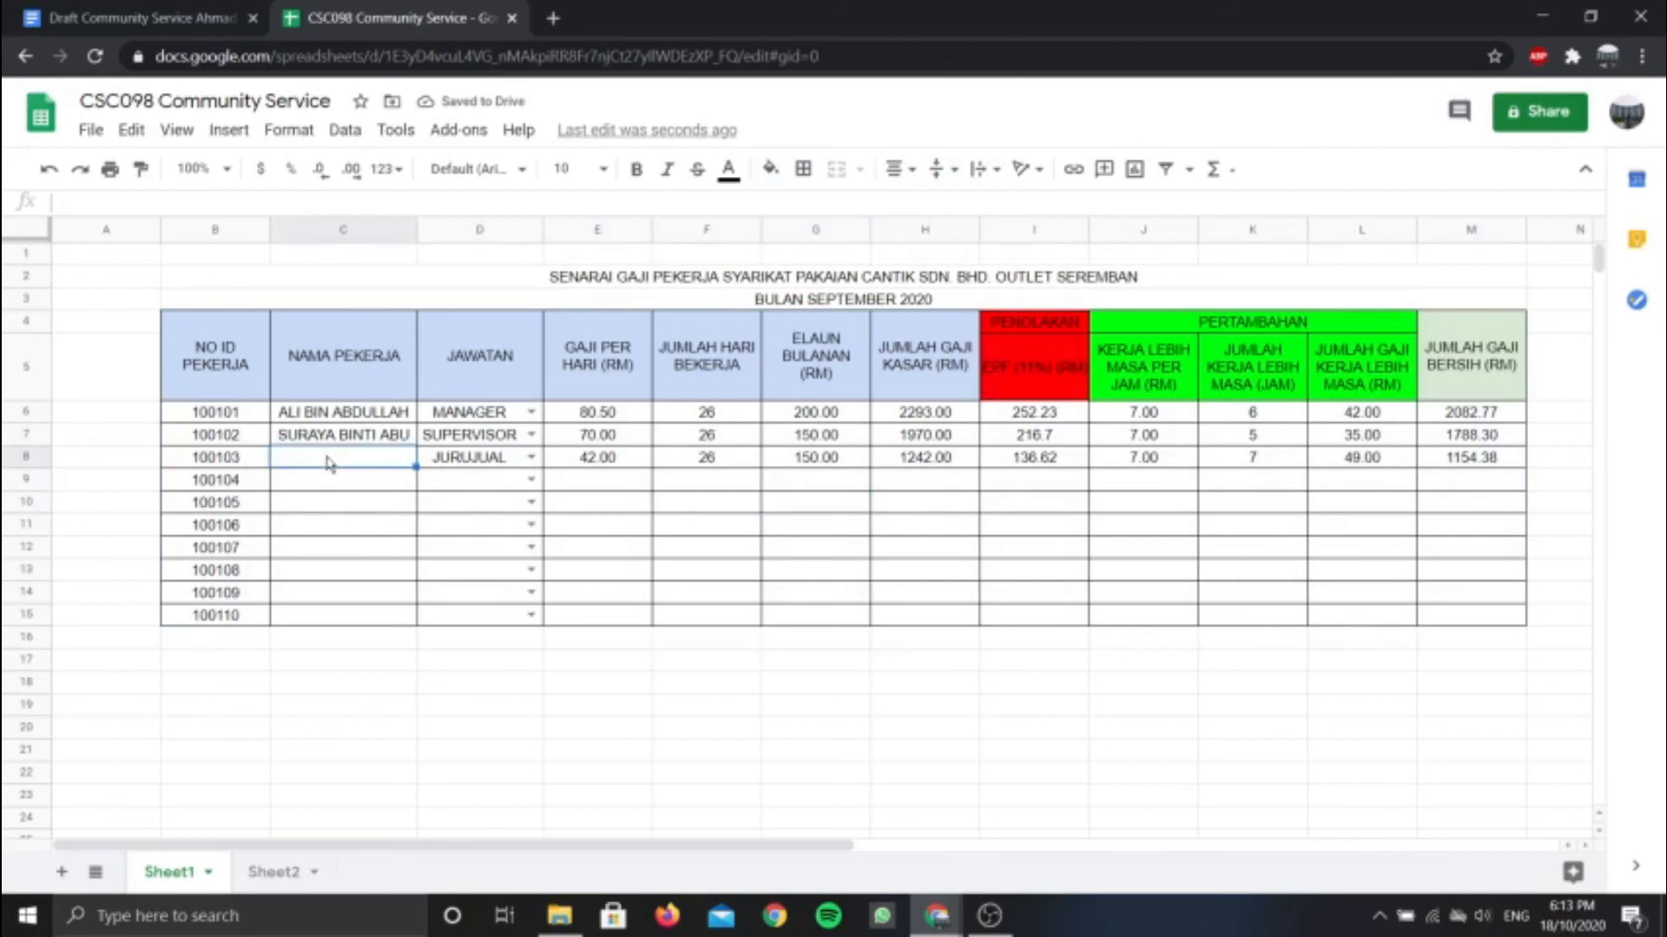
click(327, 487)
click(330, 510)
click(333, 549)
click(347, 593)
click(347, 616)
click(531, 525)
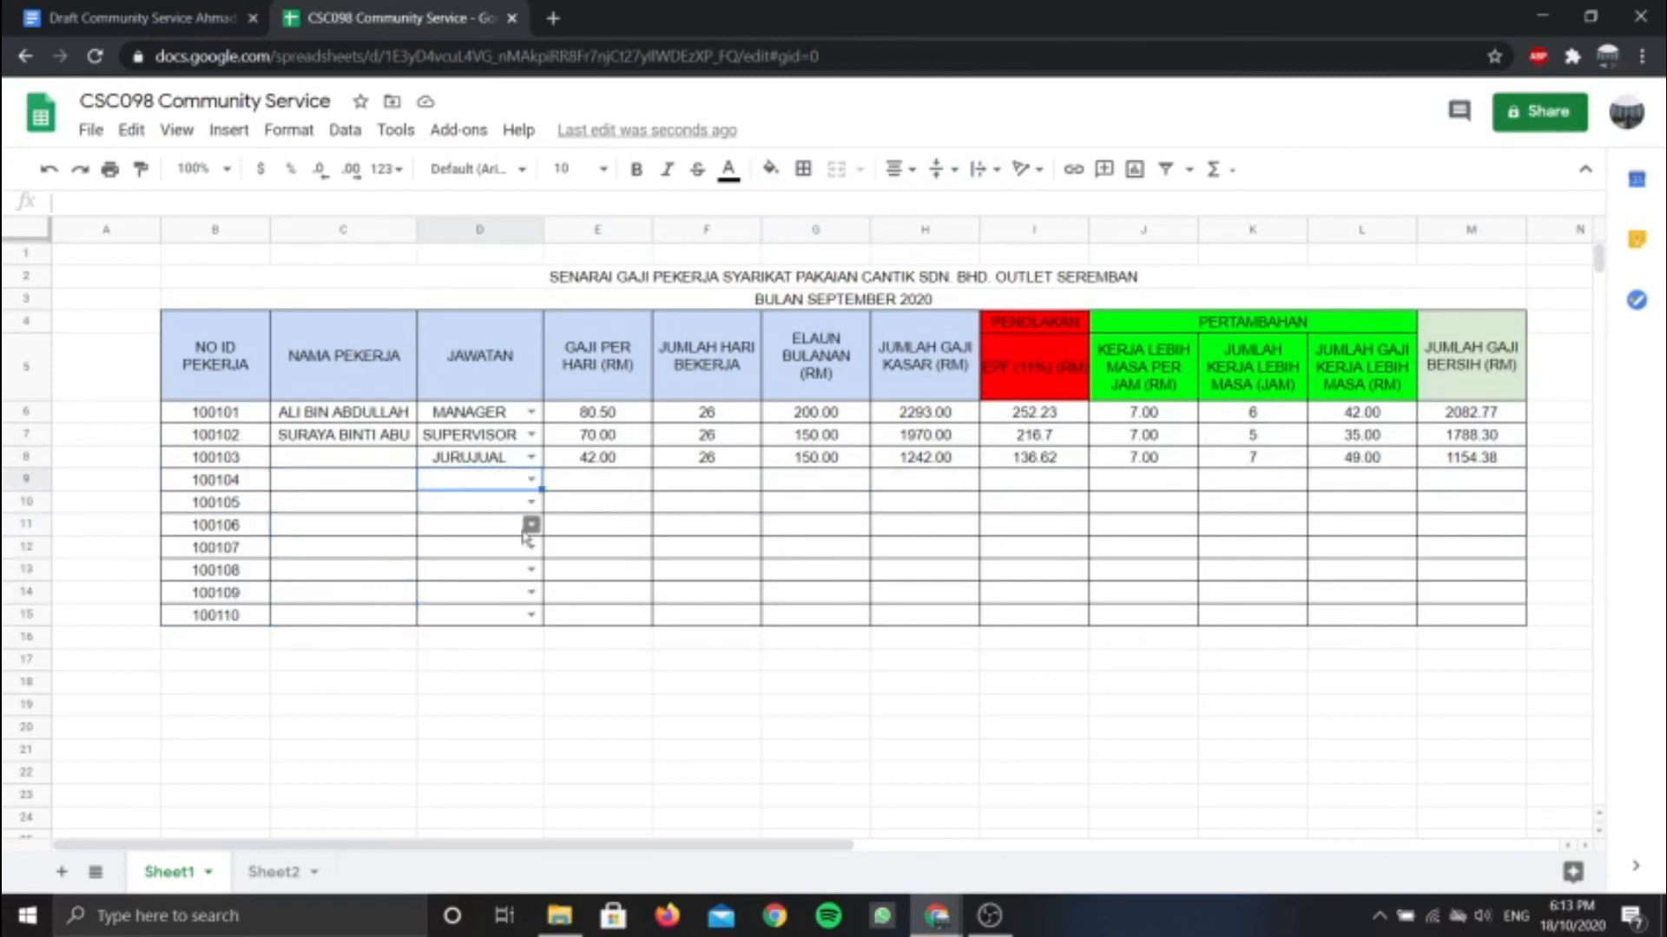
click(514, 580)
click(607, 496)
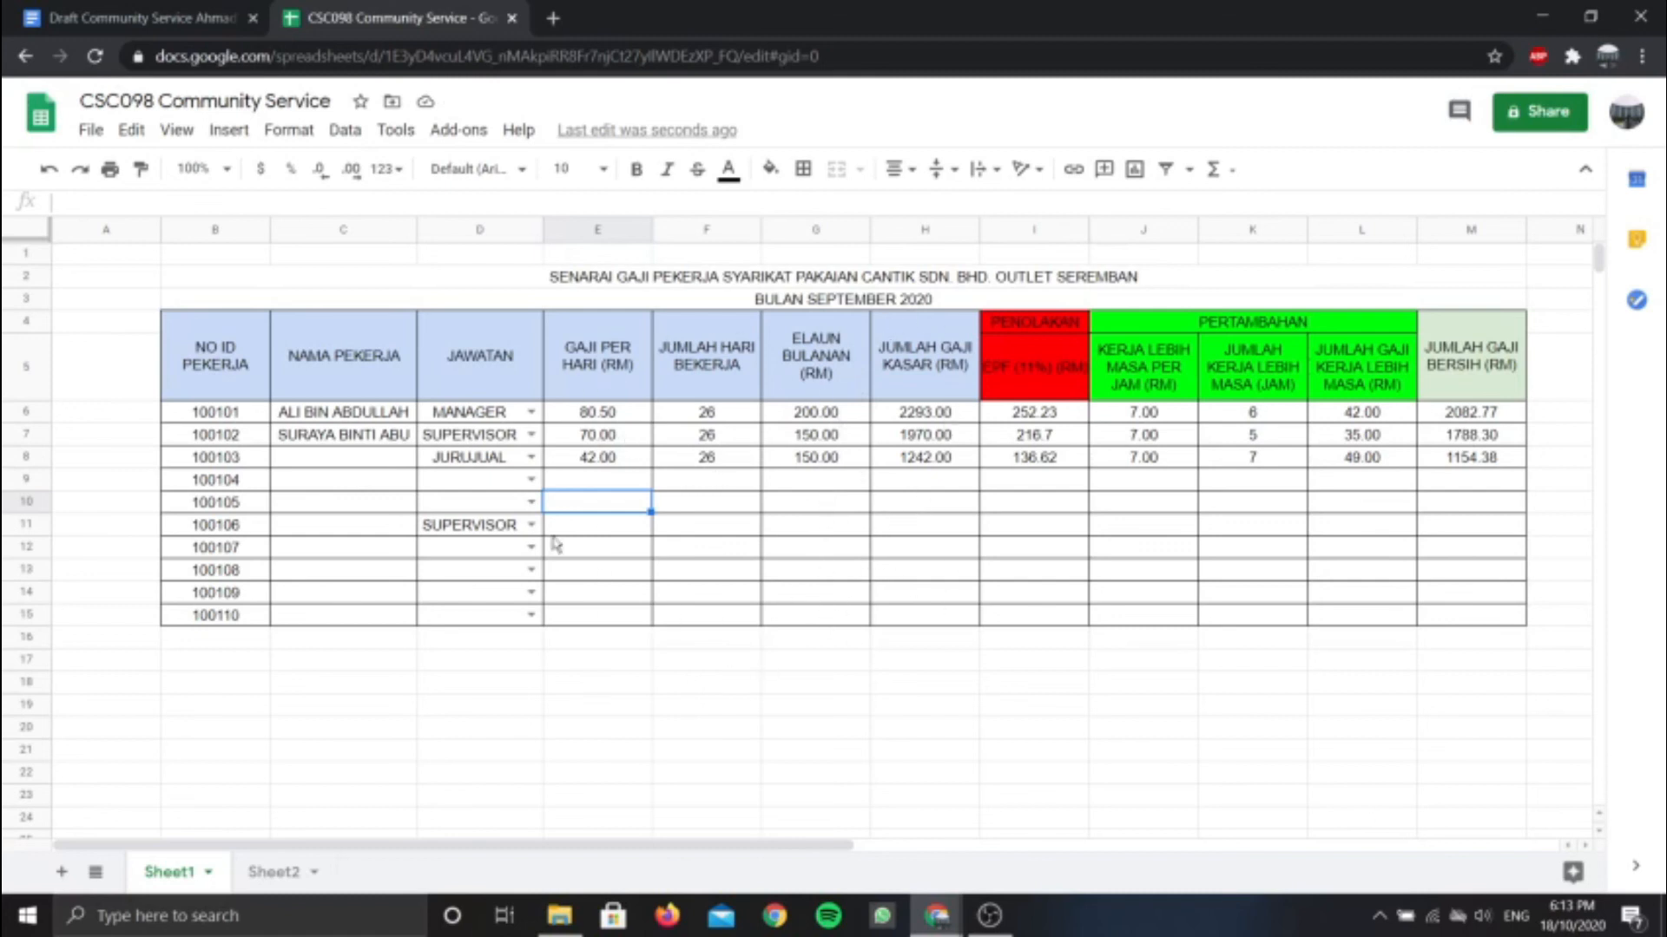
Copy the H8 gross pay and I8 EPF formulas down to row 15
click(951, 460)
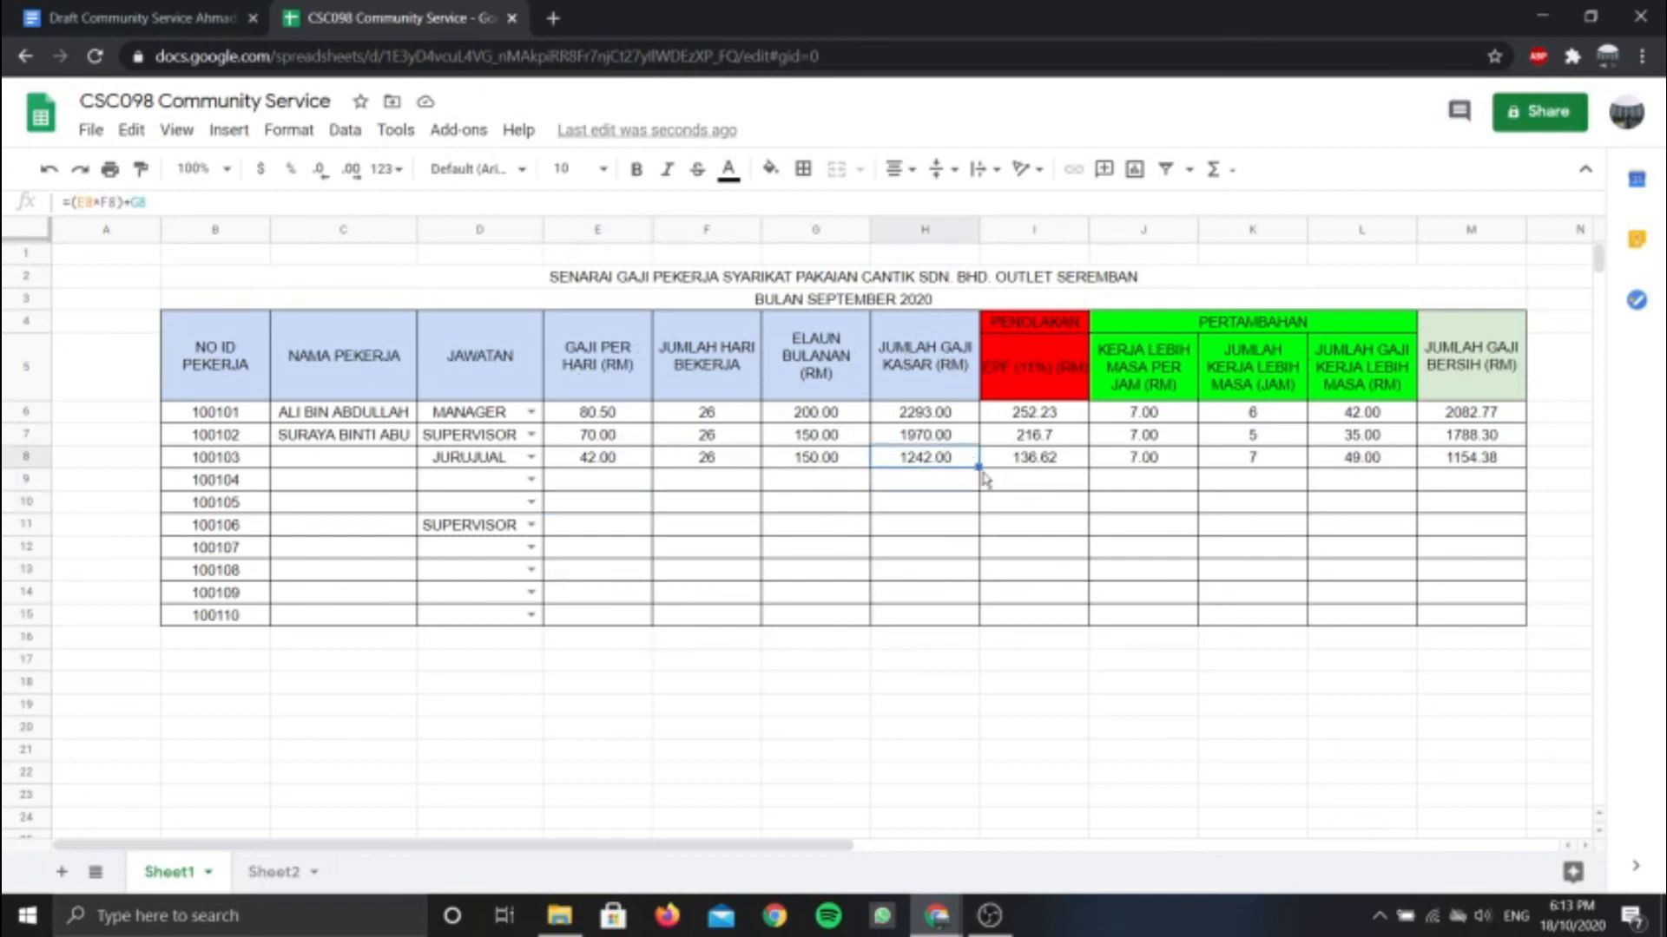
drag(977, 467, 978, 619)
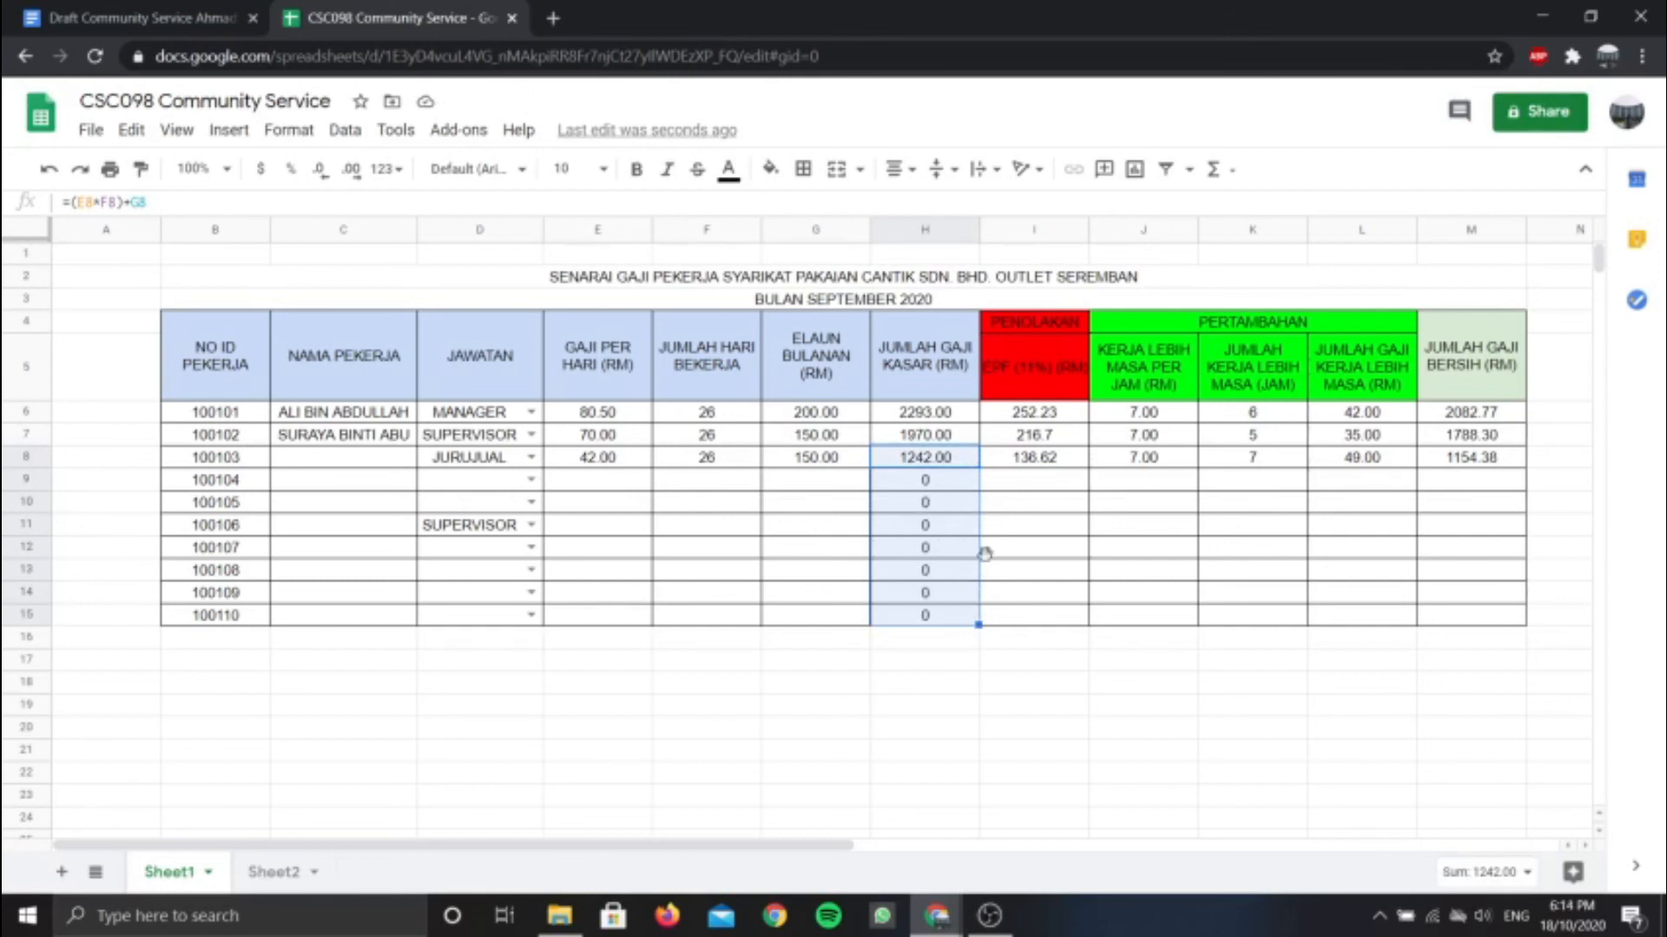
click(1039, 486)
click(1077, 460)
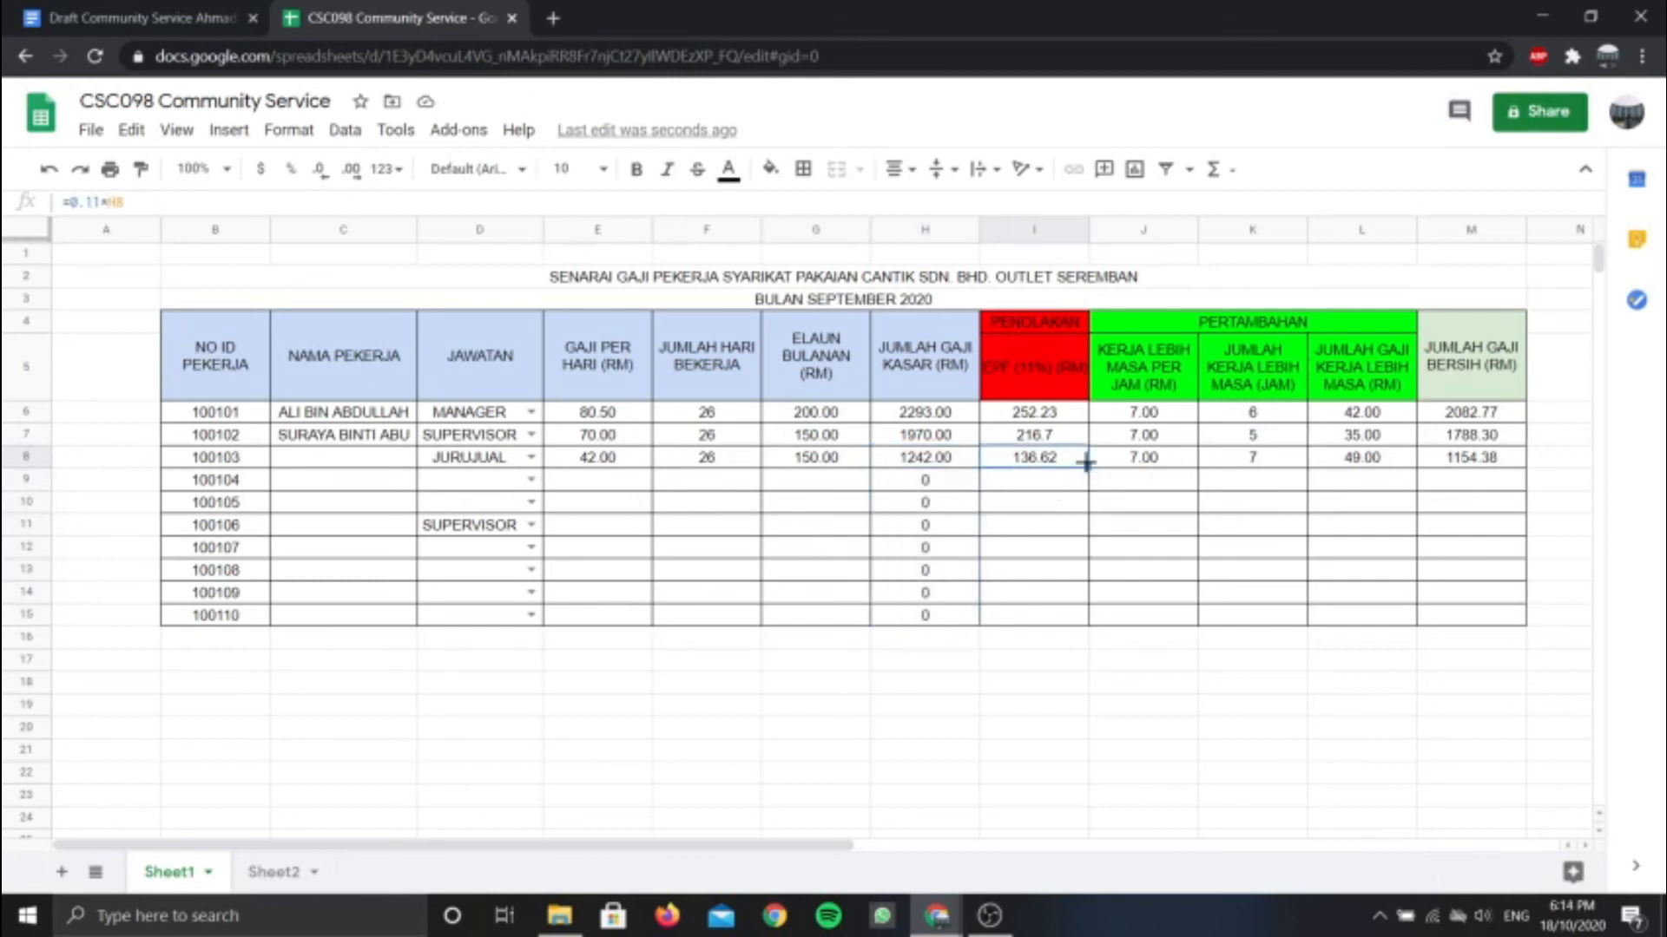
drag(1085, 464, 1087, 618)
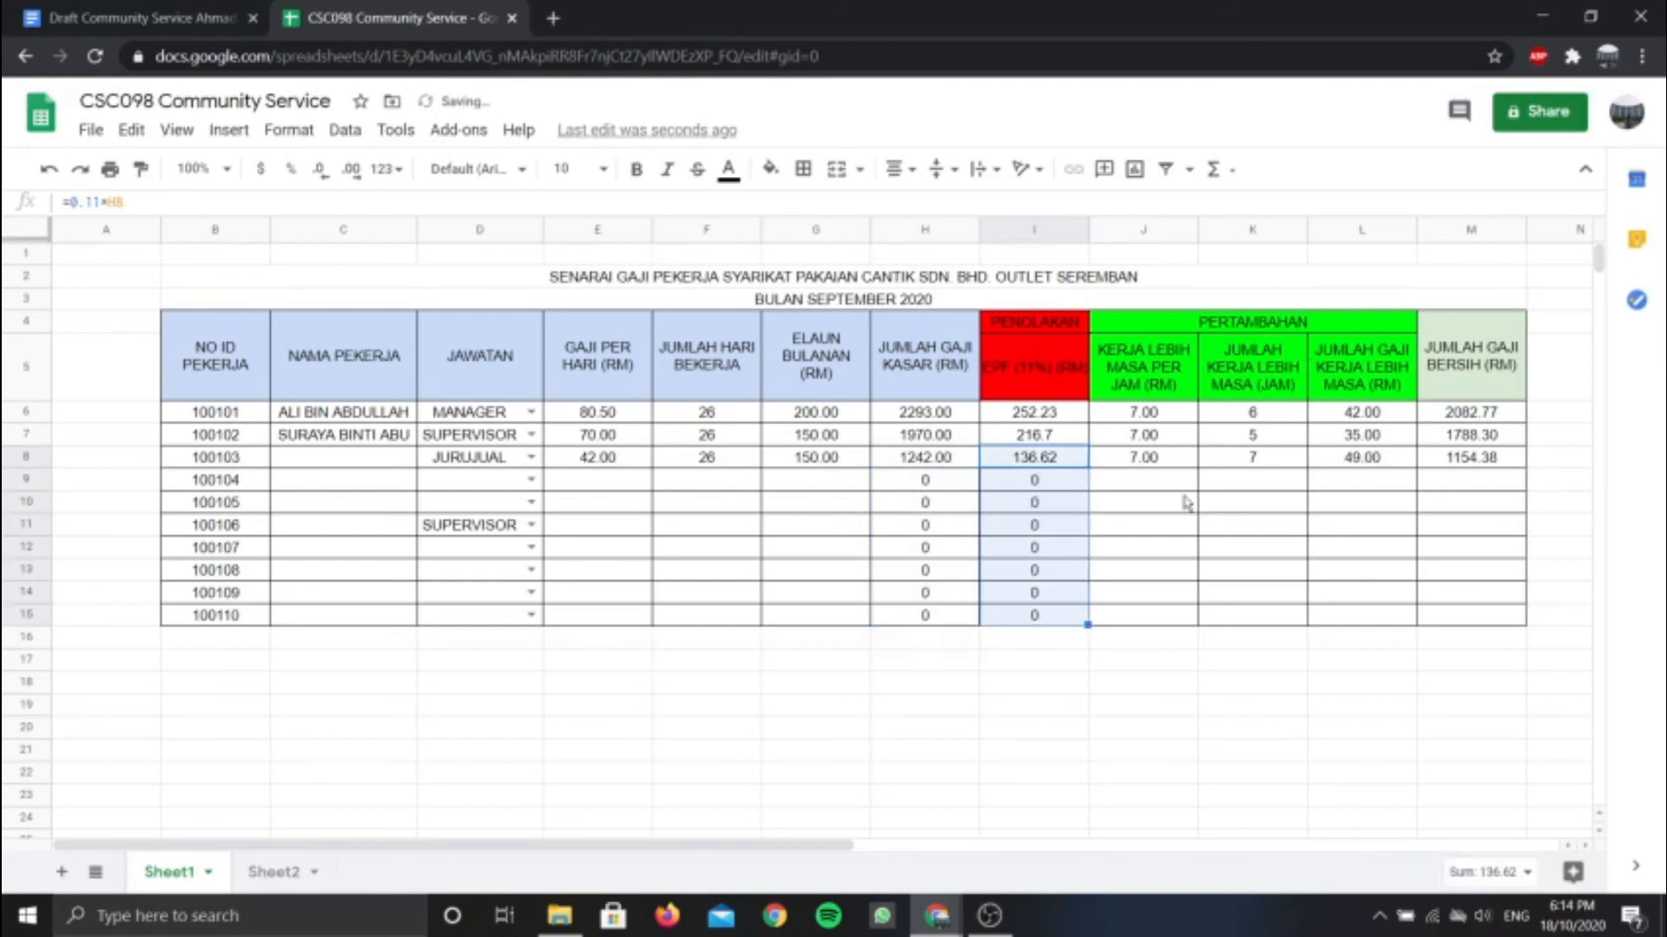
Check row 8's overtime and net pay formulas, then switch to the finished payroll sheet
click(1170, 462)
click(1269, 464)
click(1368, 468)
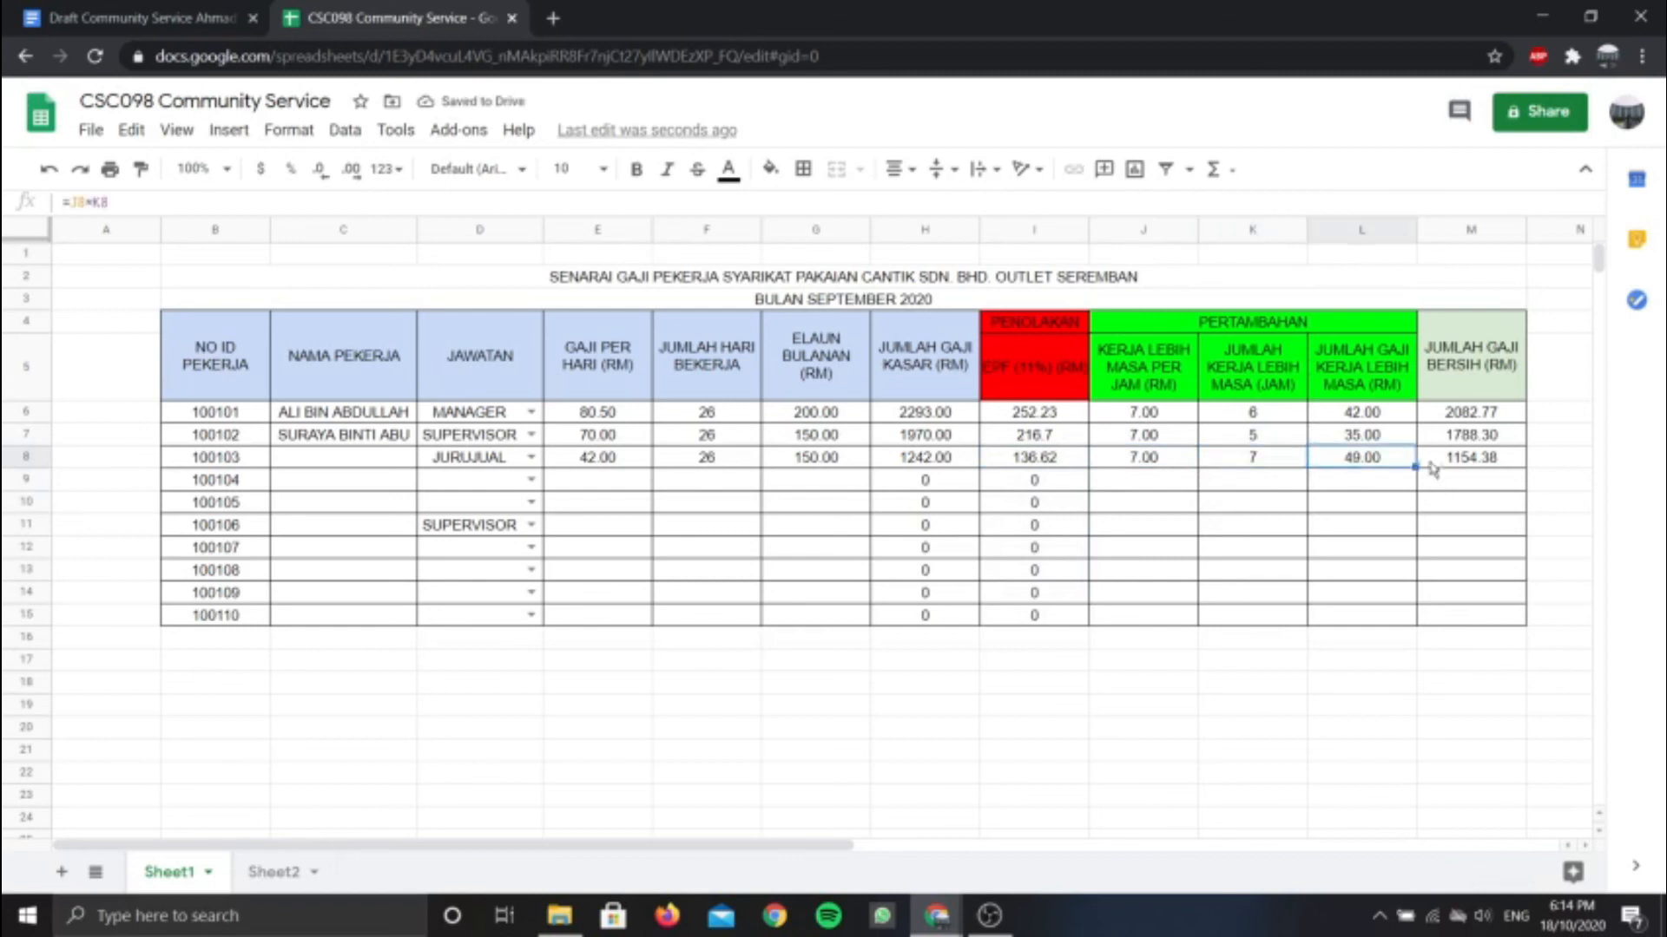
click(1440, 469)
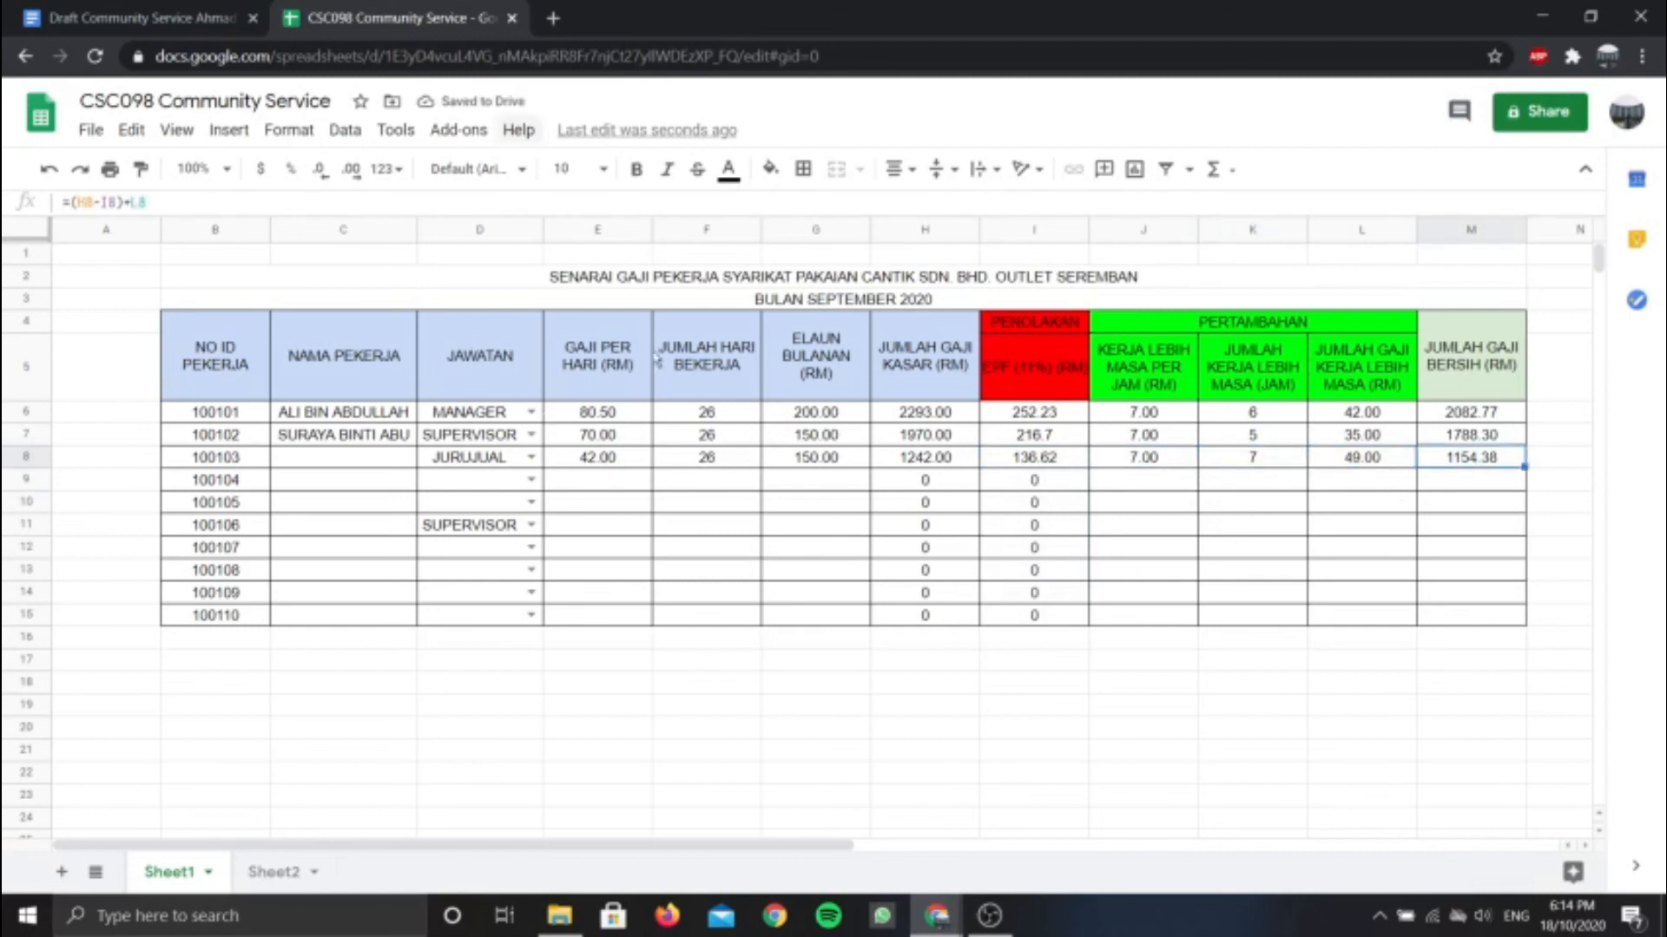
mouse_move(936, 916)
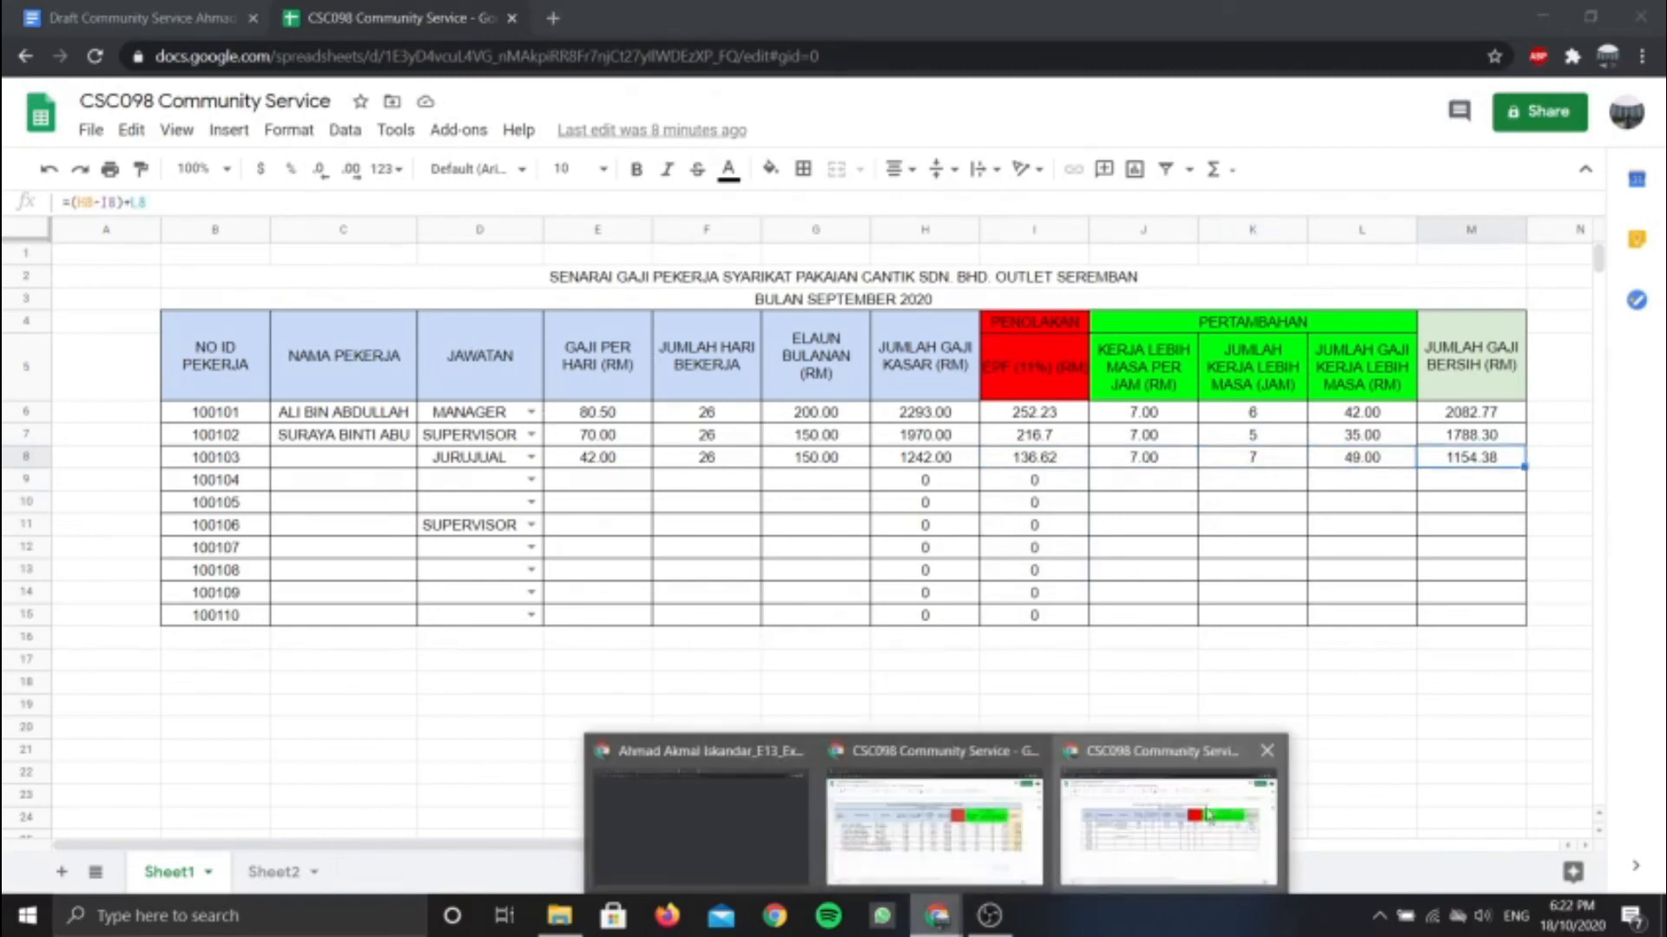
click(1206, 815)
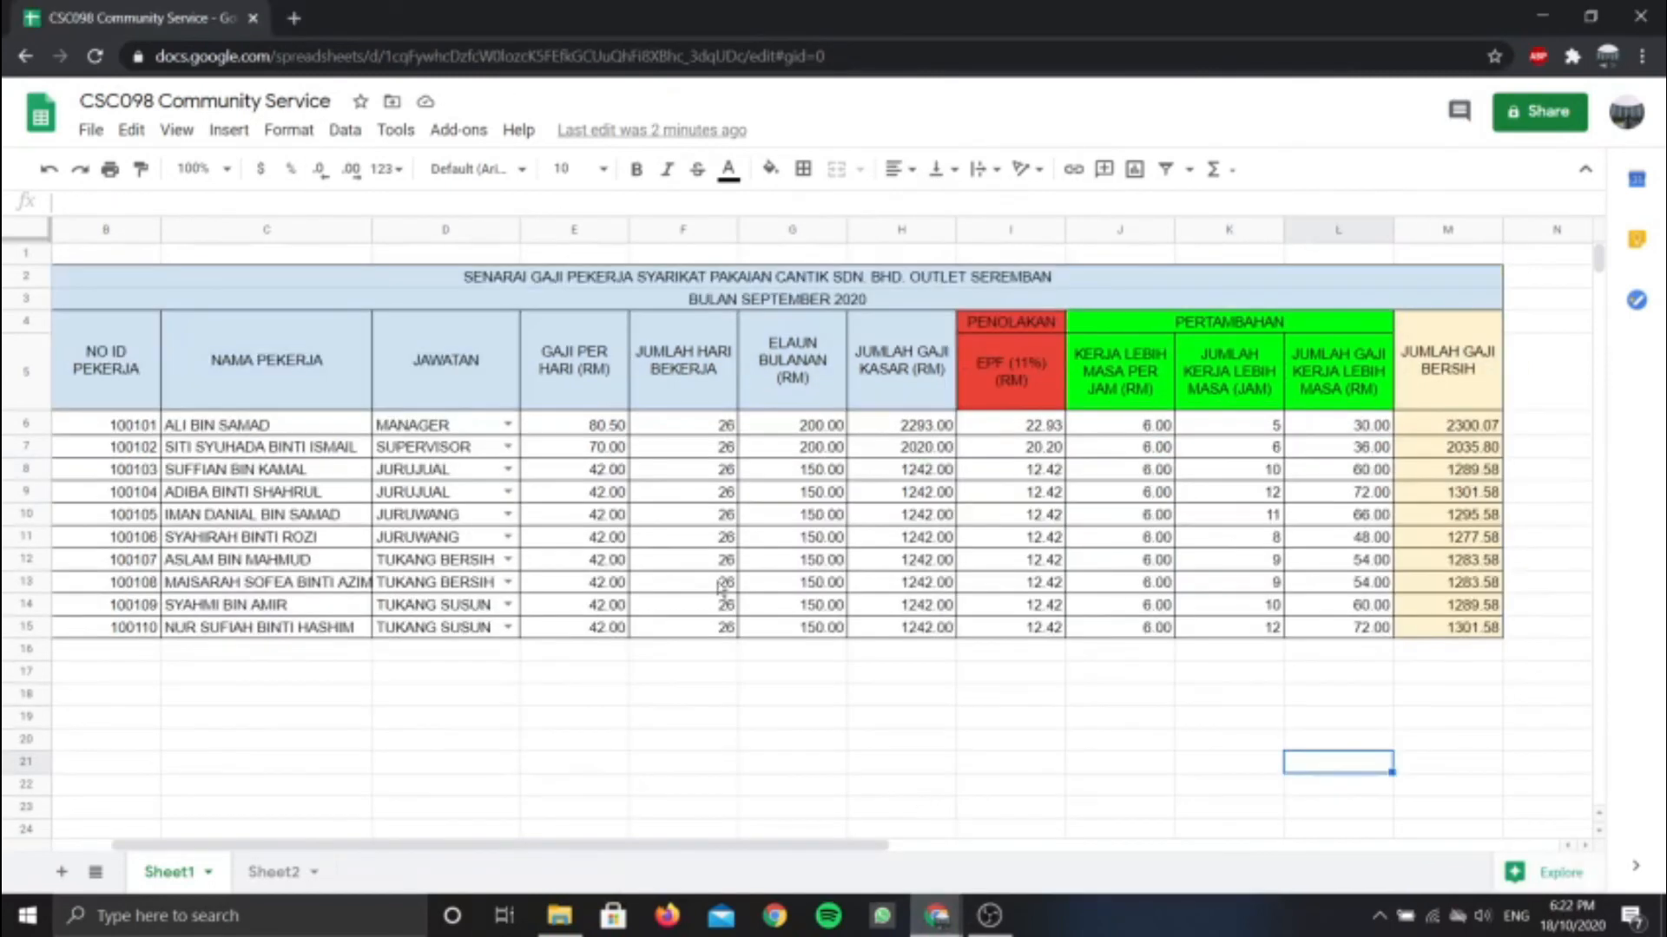
Select B2:M15 of the finished table and align it Center horizontally and Middle vertically
mouse_move(447, 847)
mouse_down()
mouse_move(433, 847)
mouse_move(447, 849)
mouse_up()
drag(109, 286, 1484, 632)
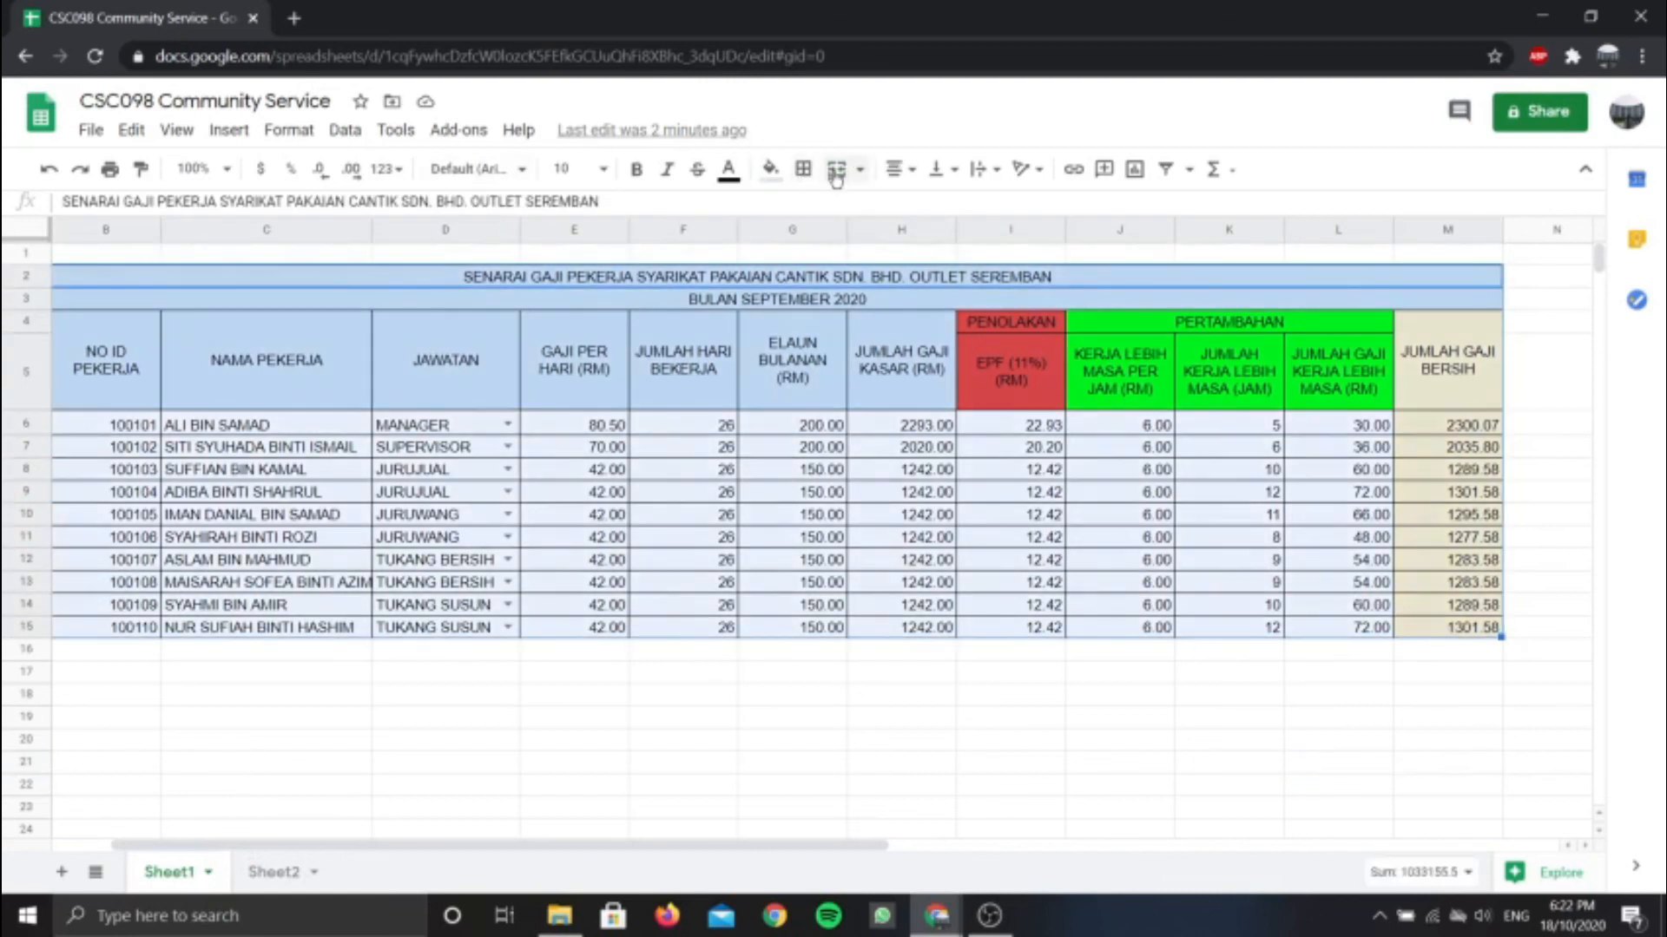
click(903, 169)
click(924, 205)
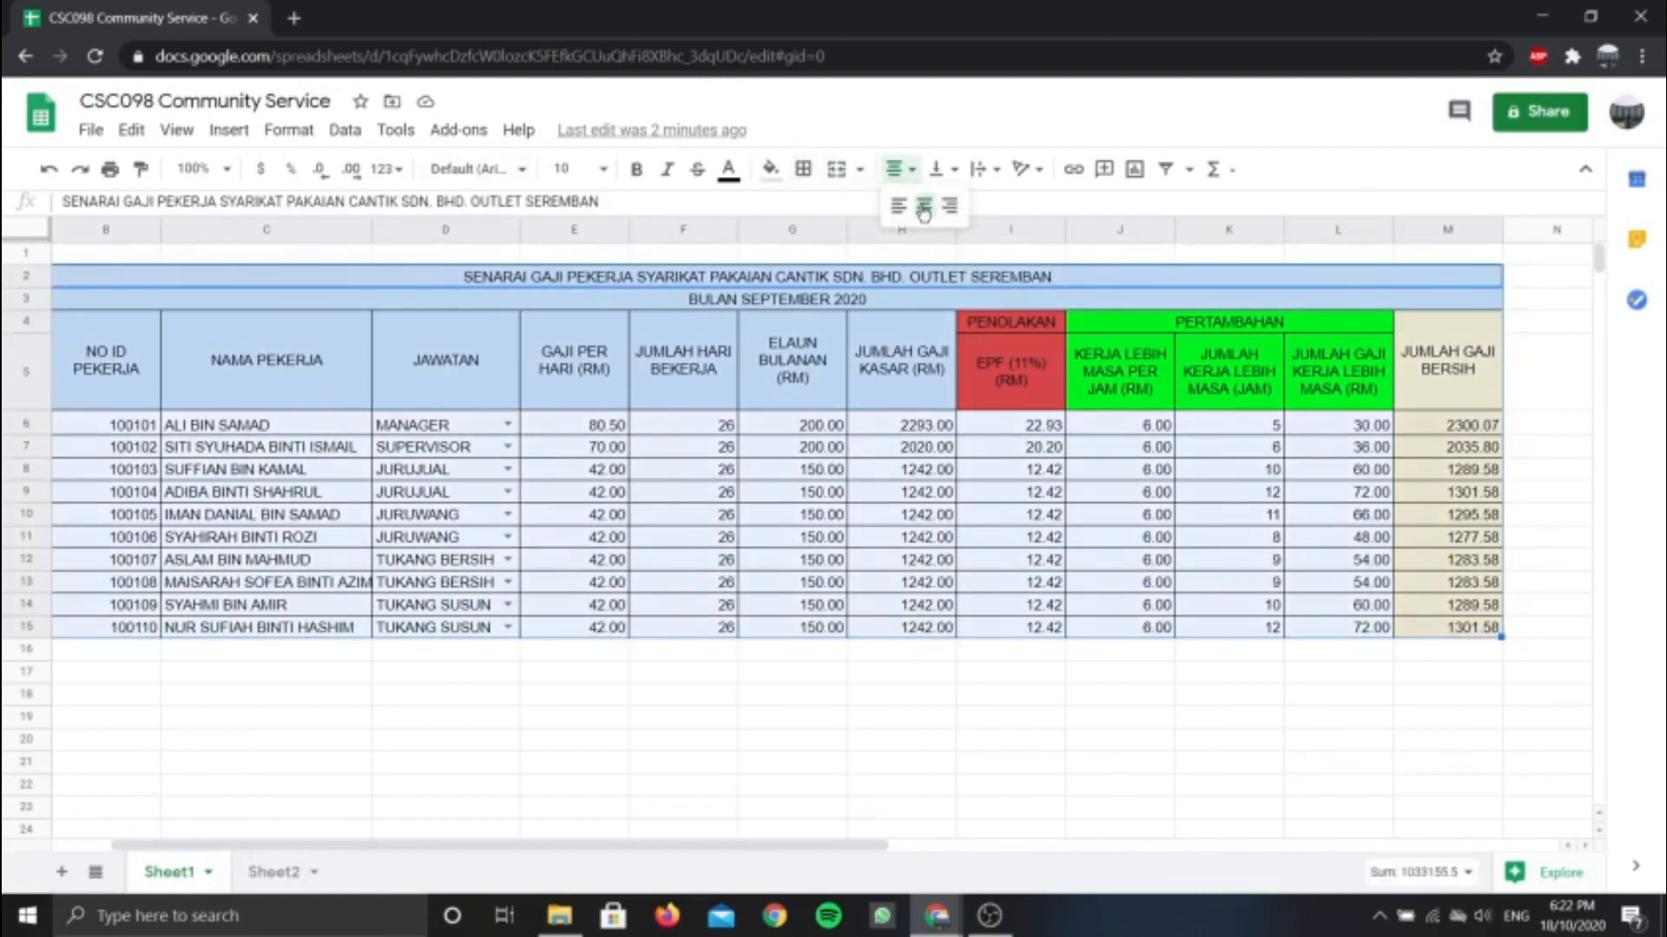
click(939, 169)
click(966, 206)
click(875, 691)
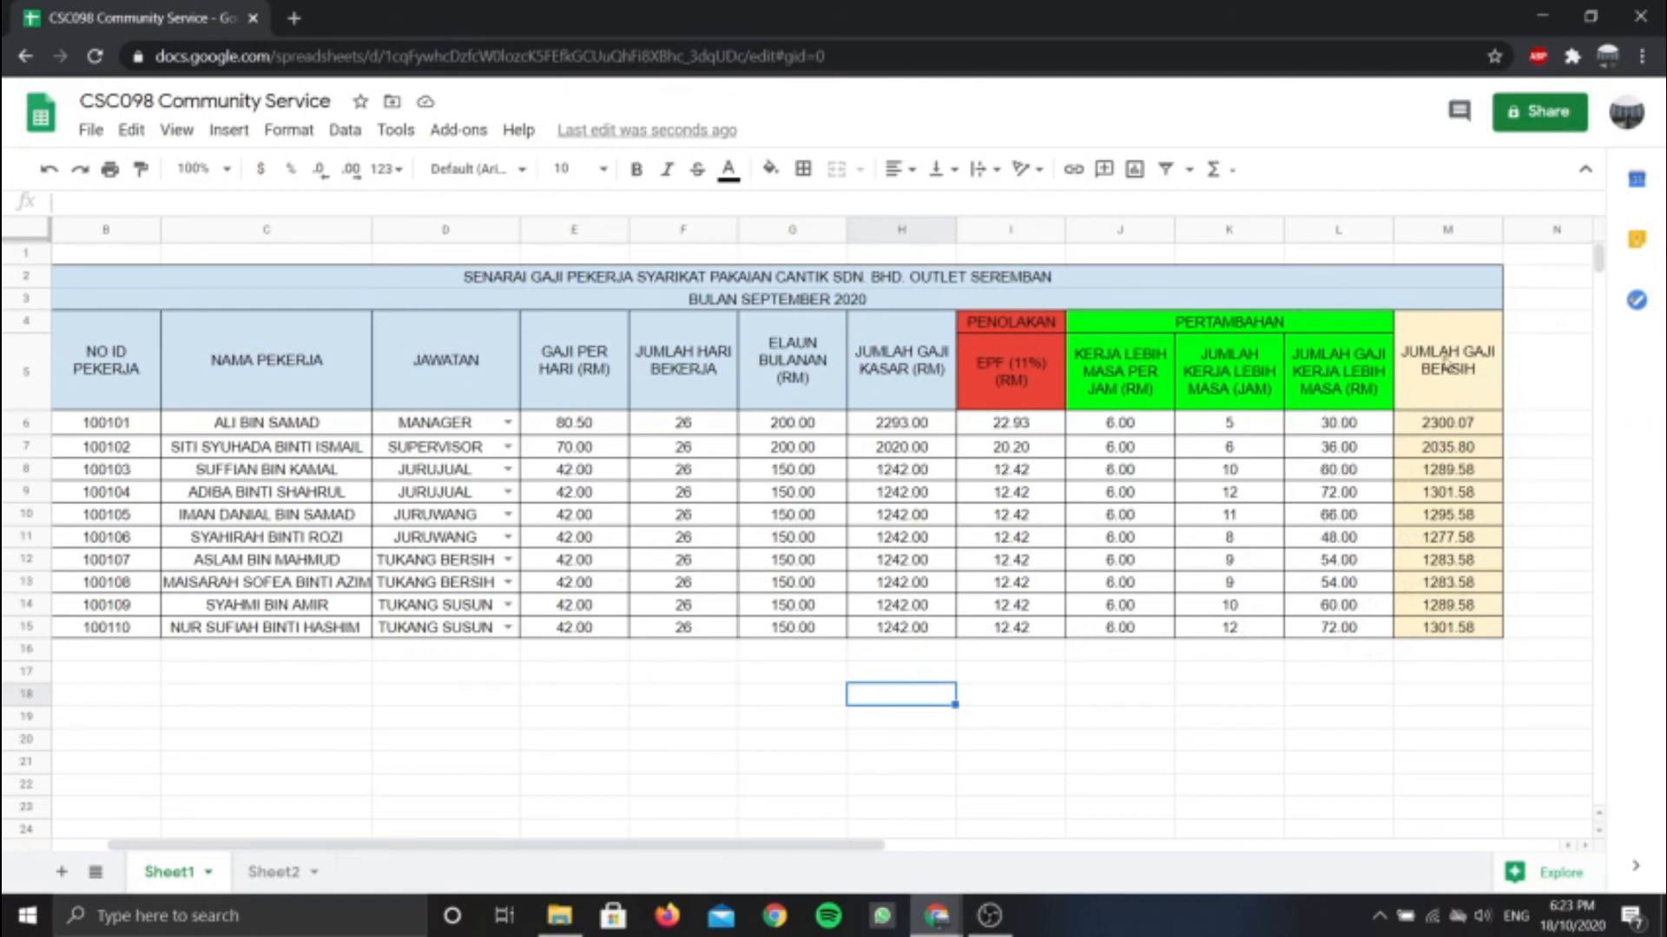
mouse_move(794, 847)
mouse_down()
mouse_move(1003, 872)
mouse_move(770, 856)
mouse_move(808, 864)
mouse_up()
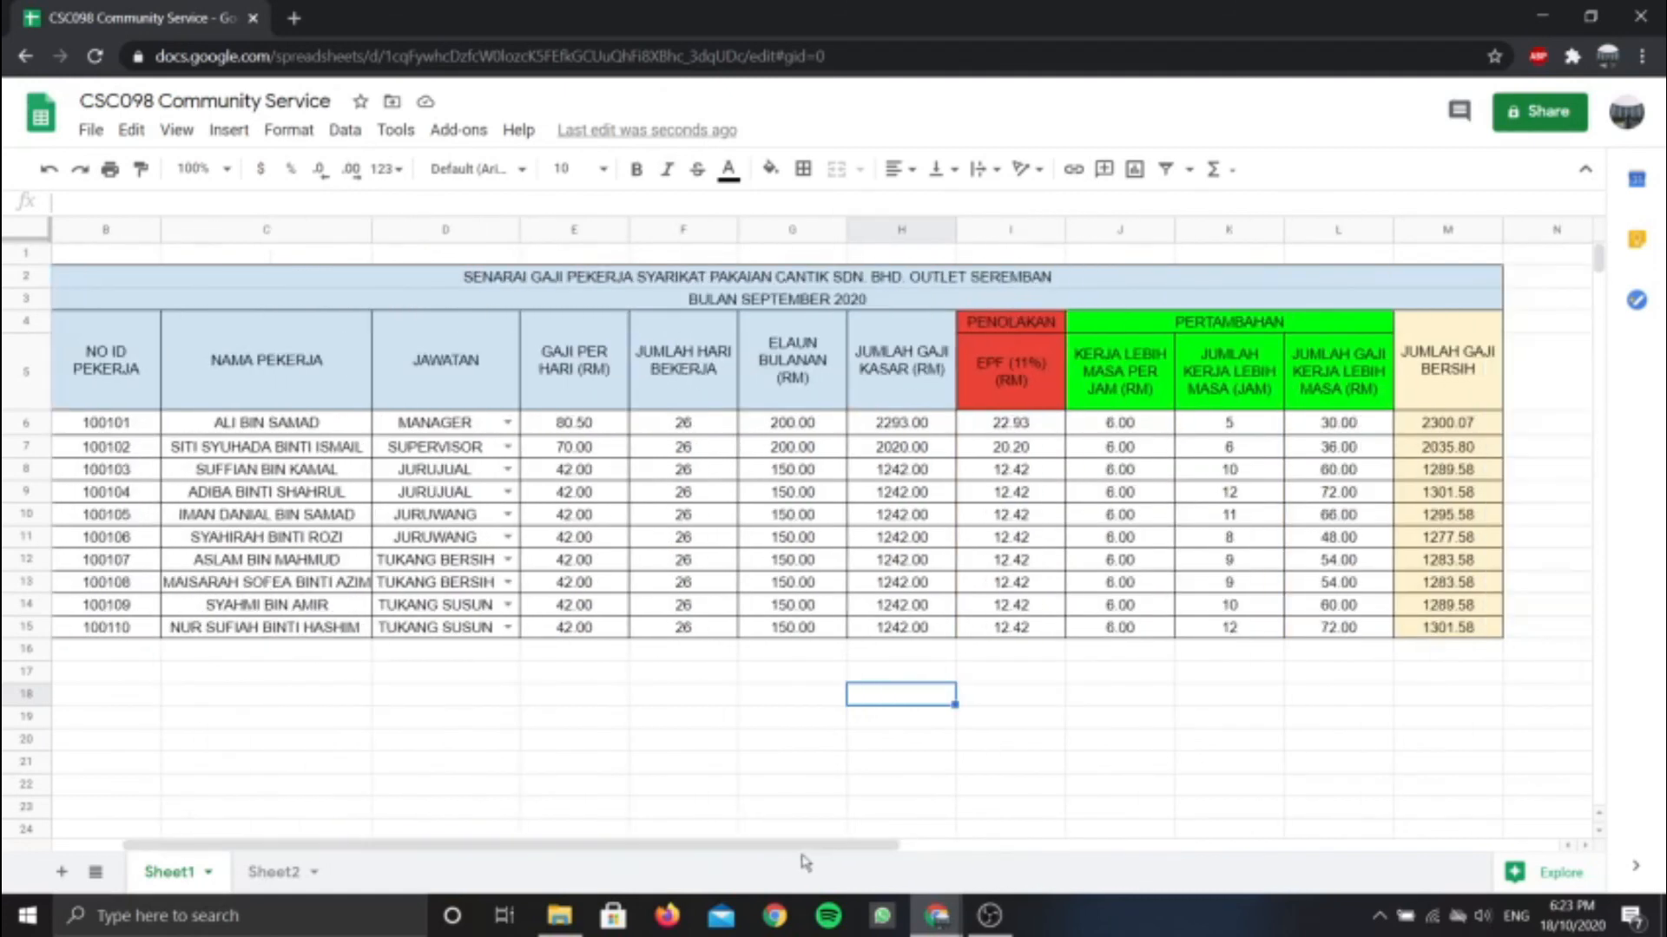